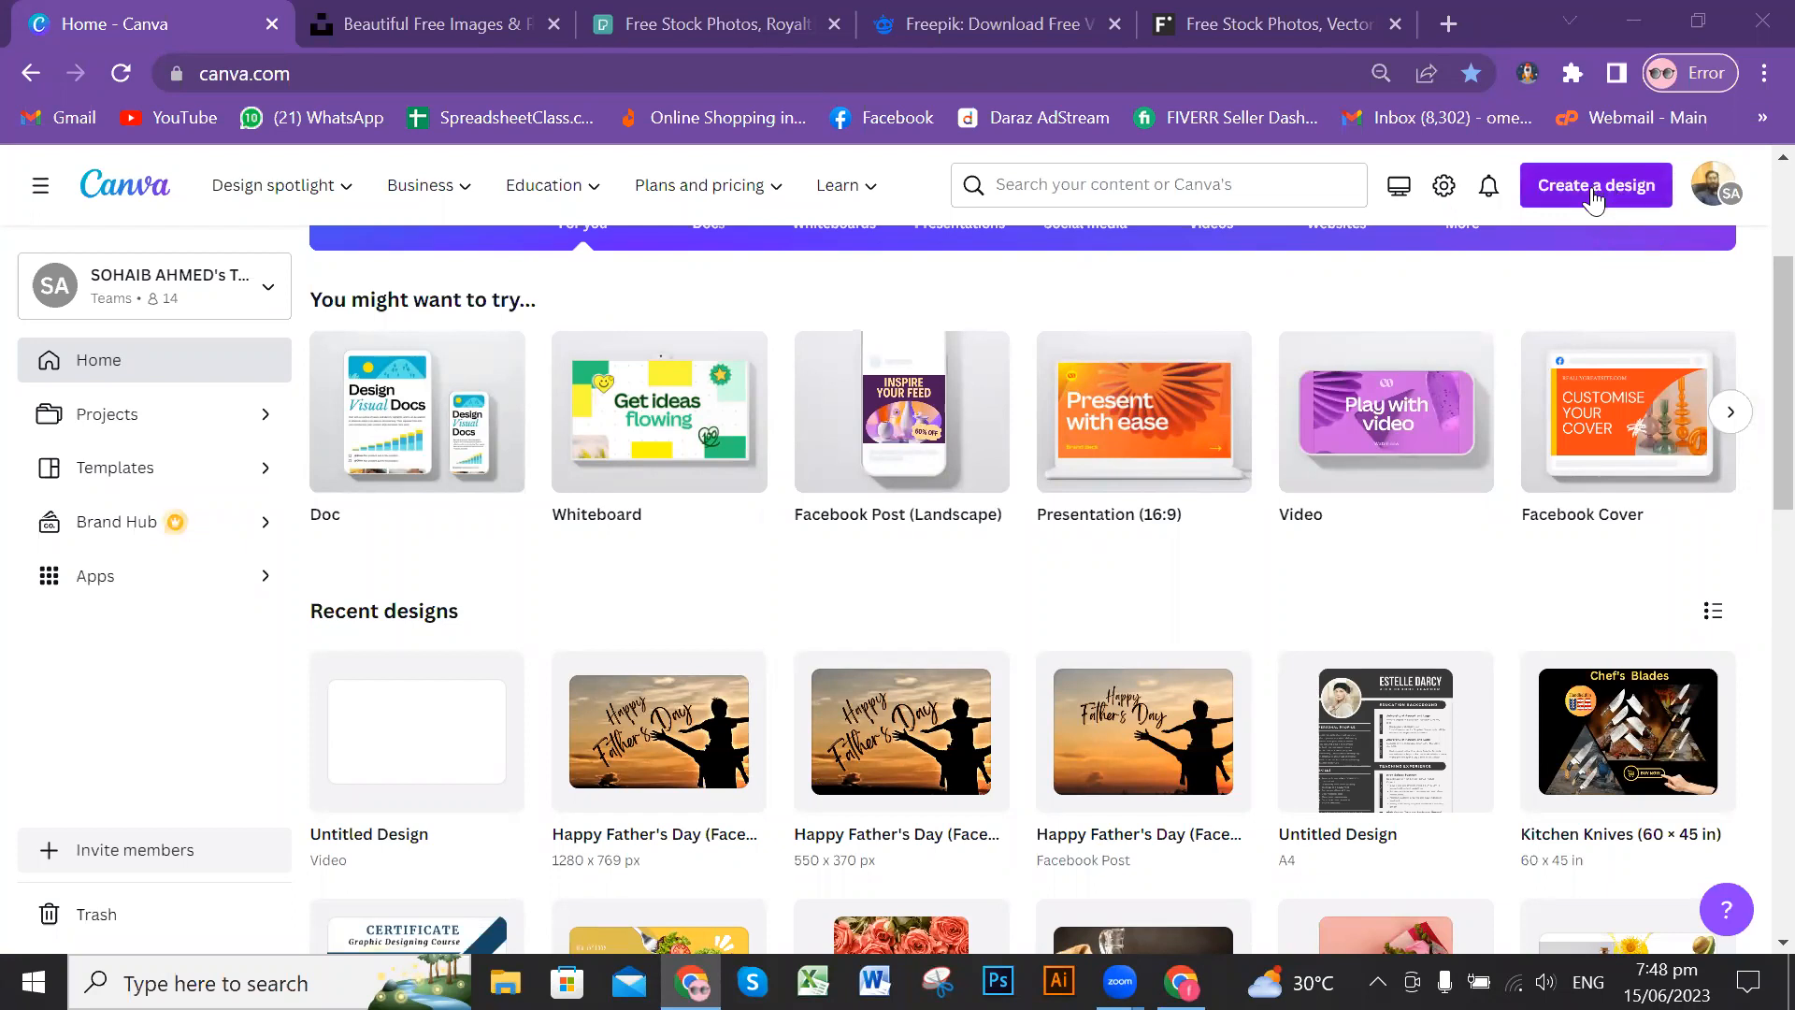
Step: Create a new blank Presentation (16:9) design
click(1593, 199)
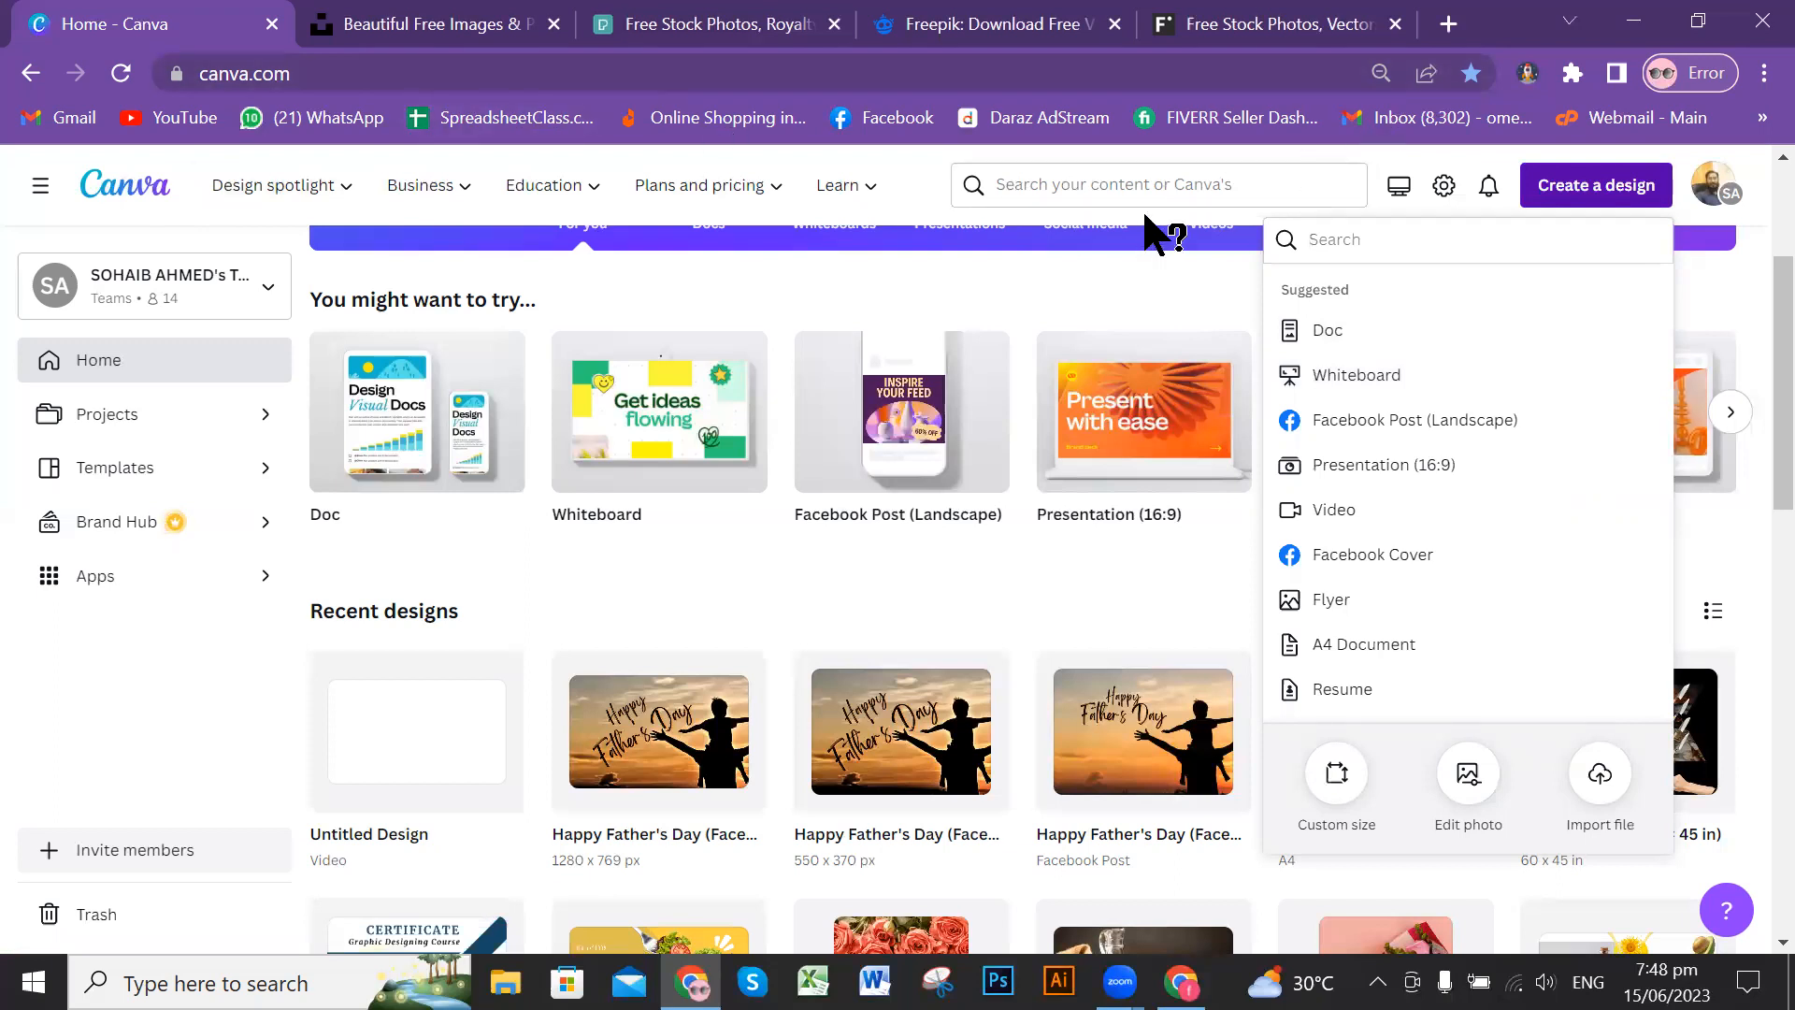
click(1422, 345)
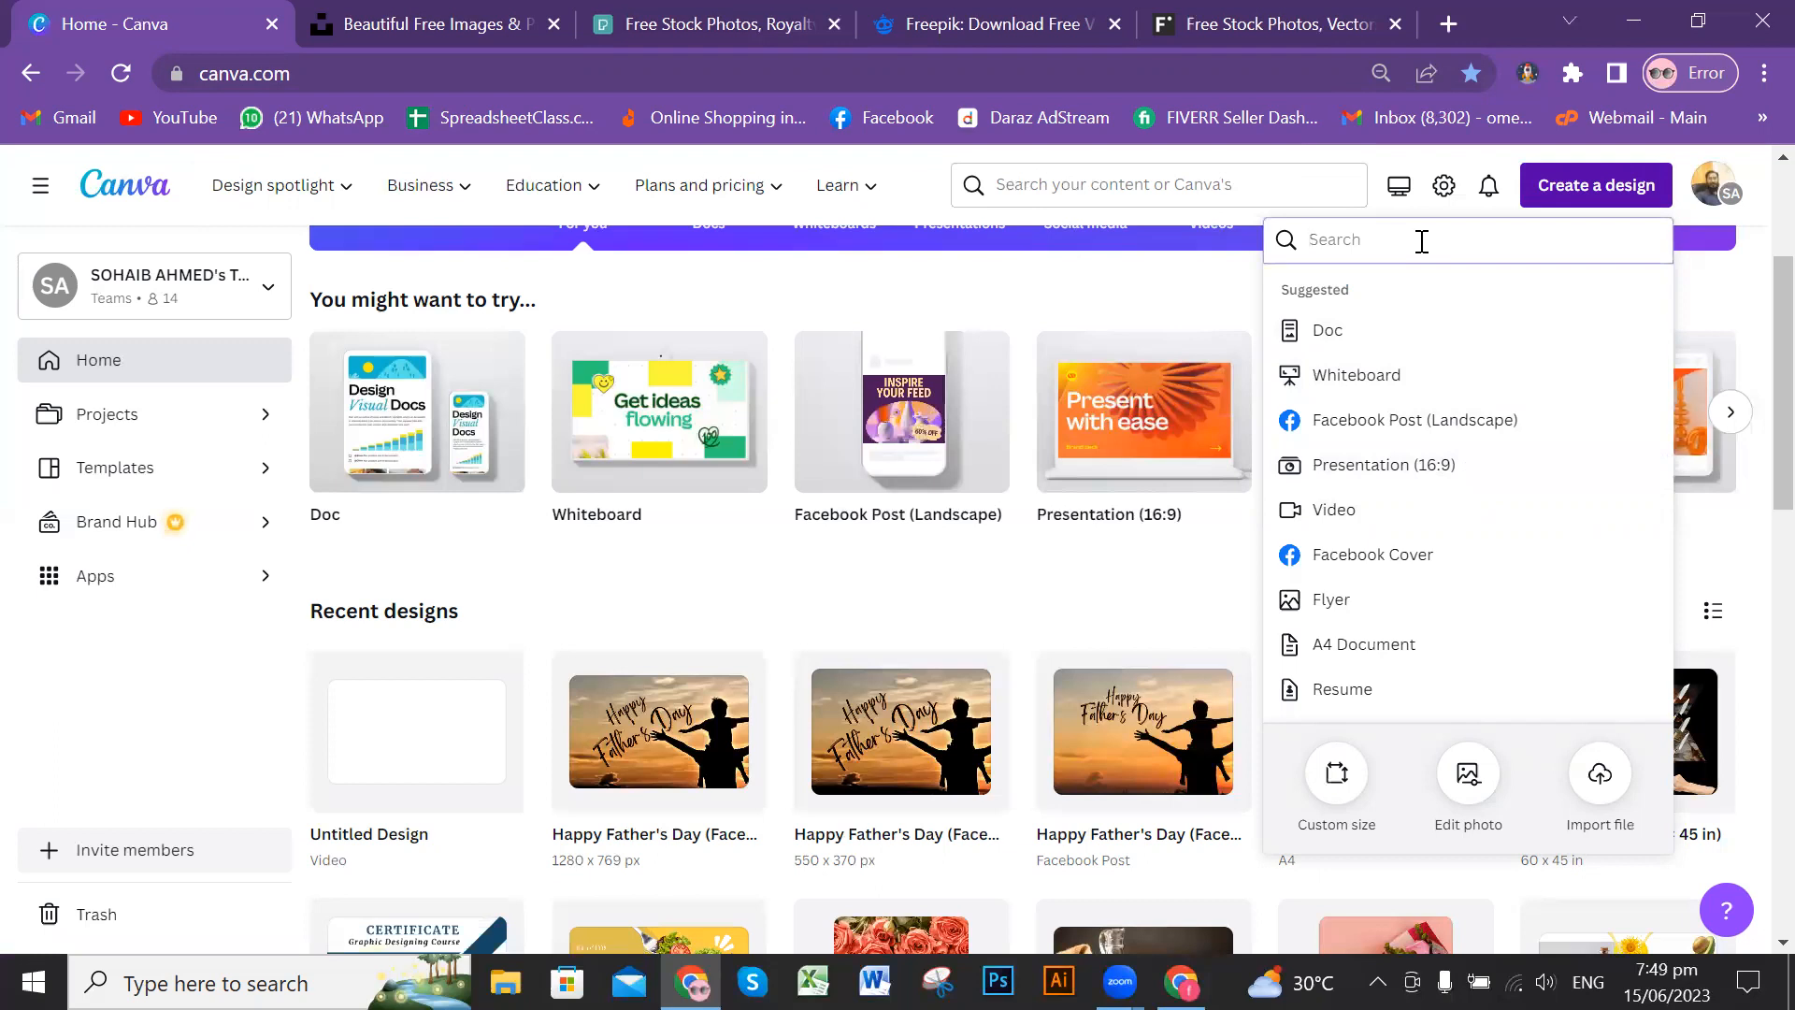
click(1448, 460)
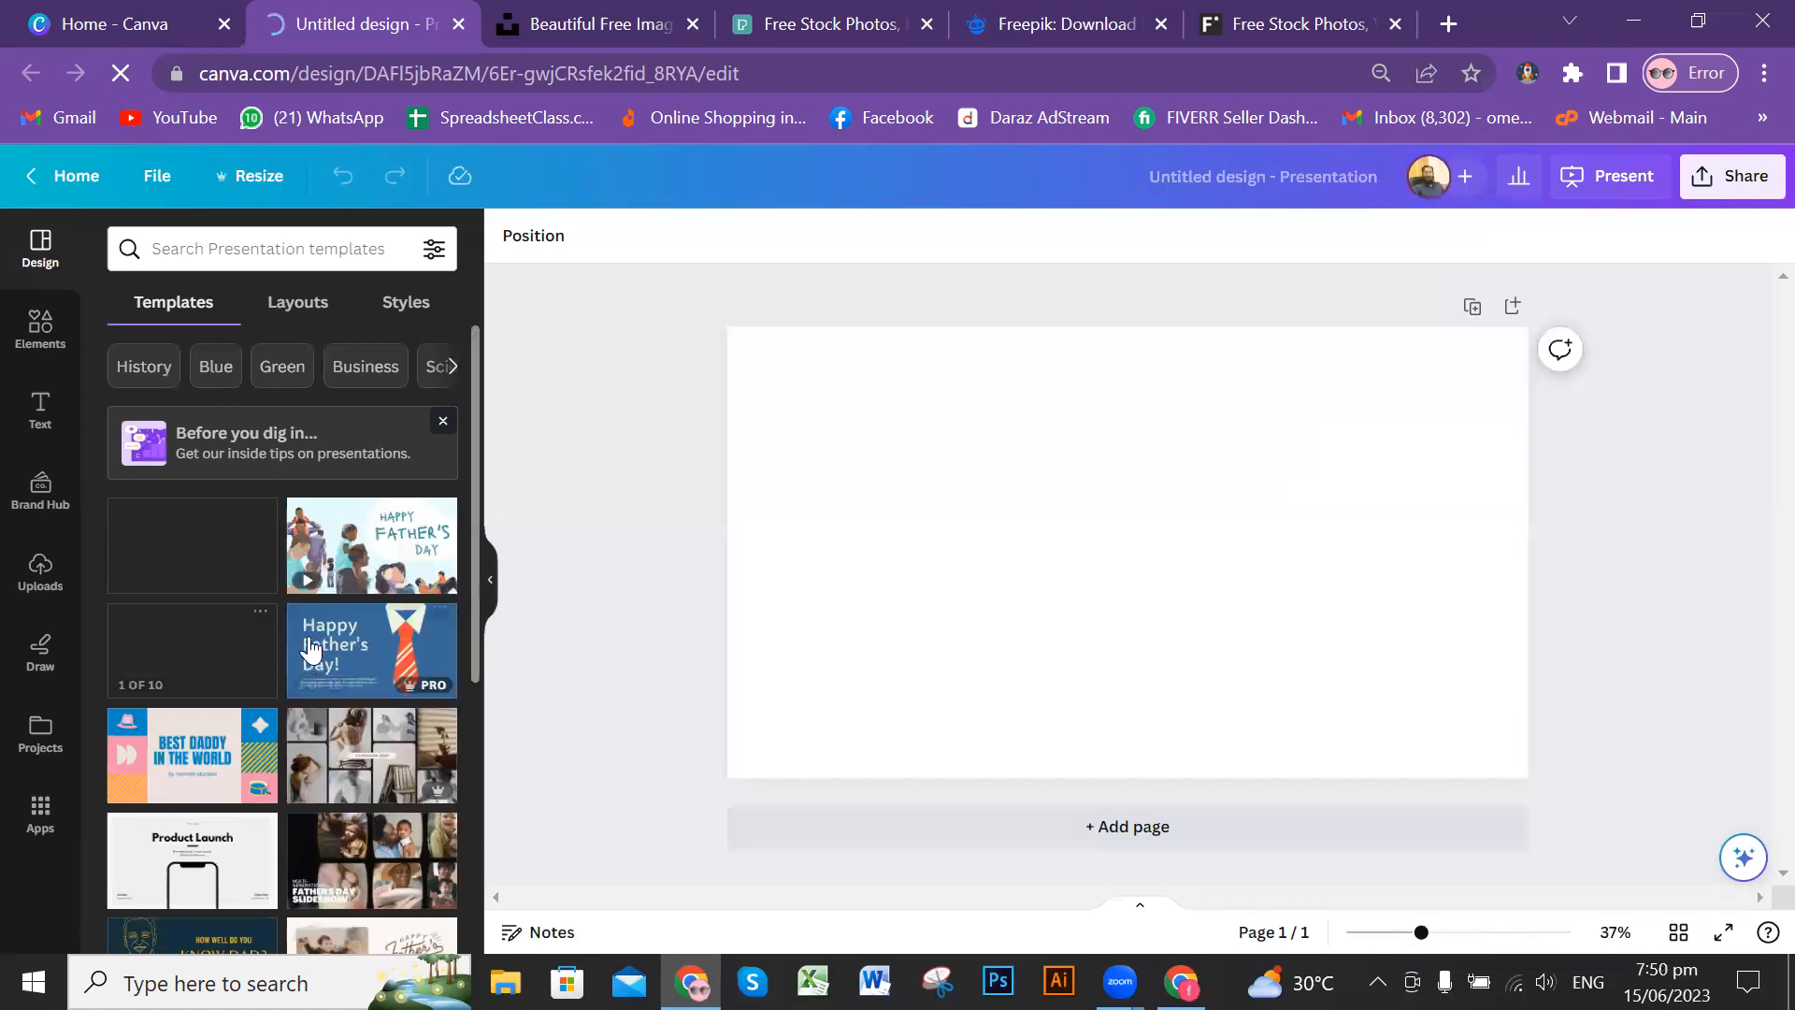
Step: Look through the suggested presentation templates and dismiss the presentation tips banner above them
scroll(323, 622, down, 1)
scroll(322, 622, down, 2)
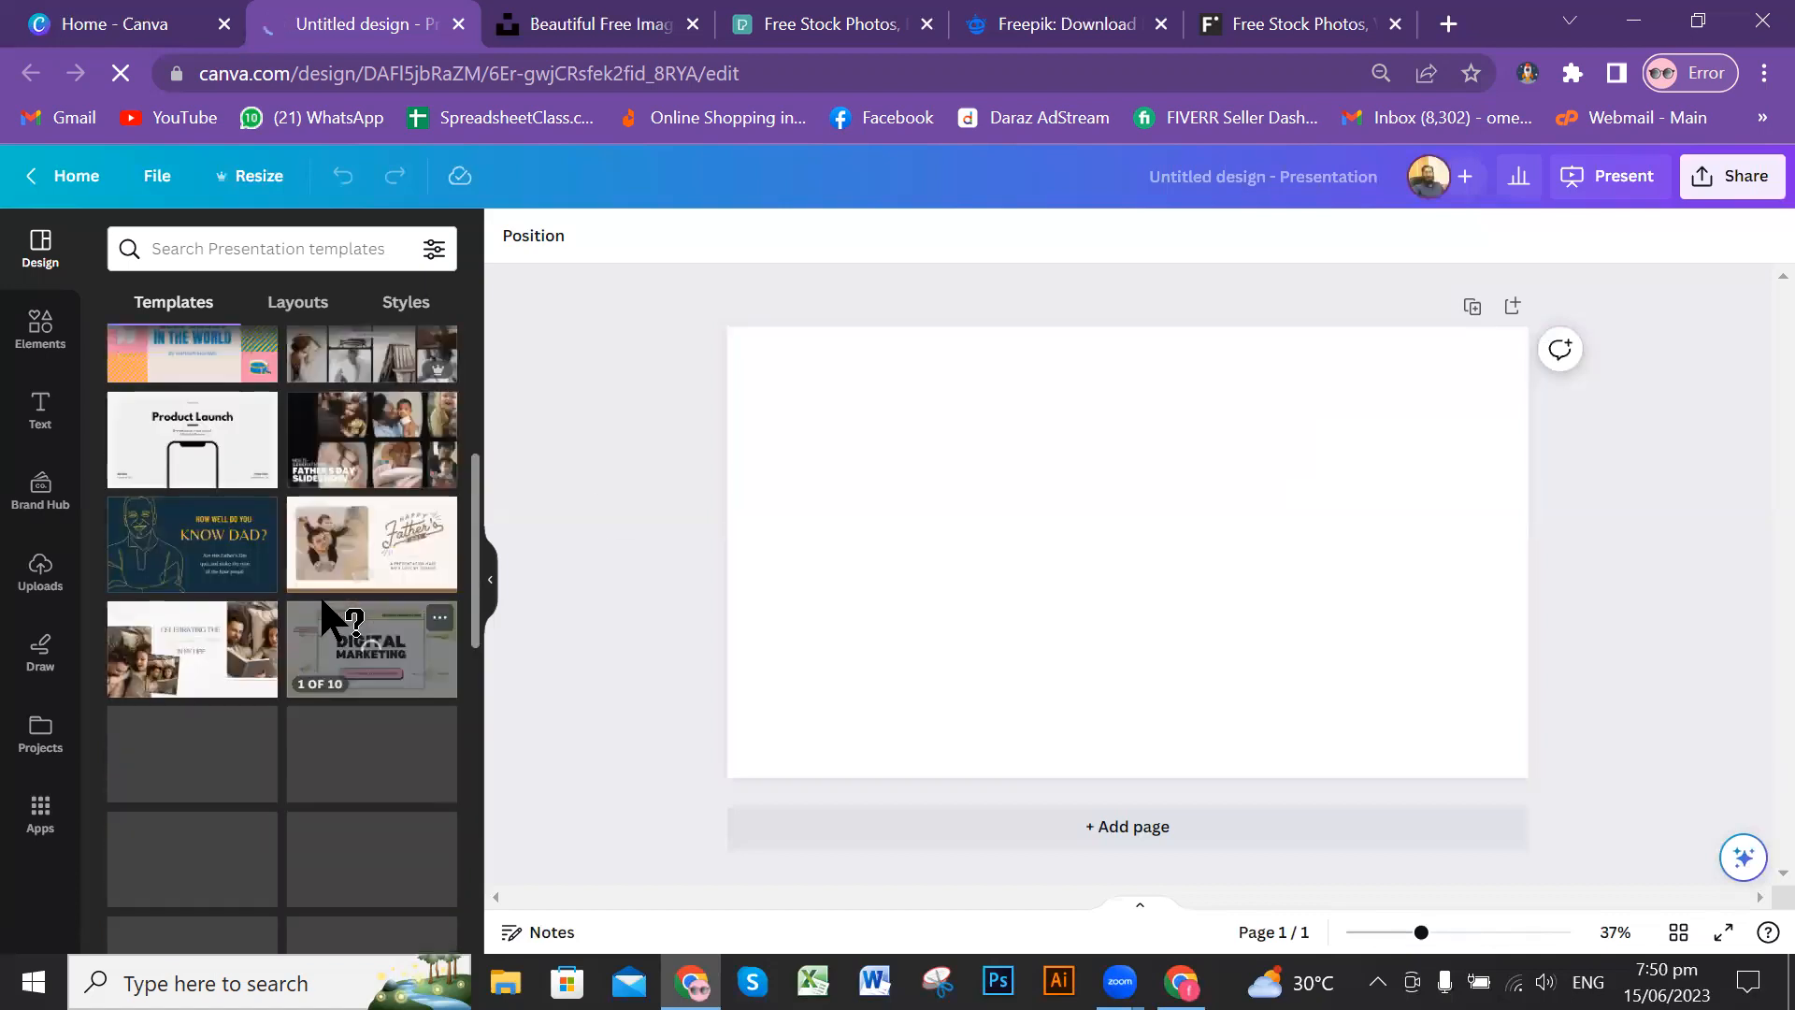
scroll(322, 602, down, 1)
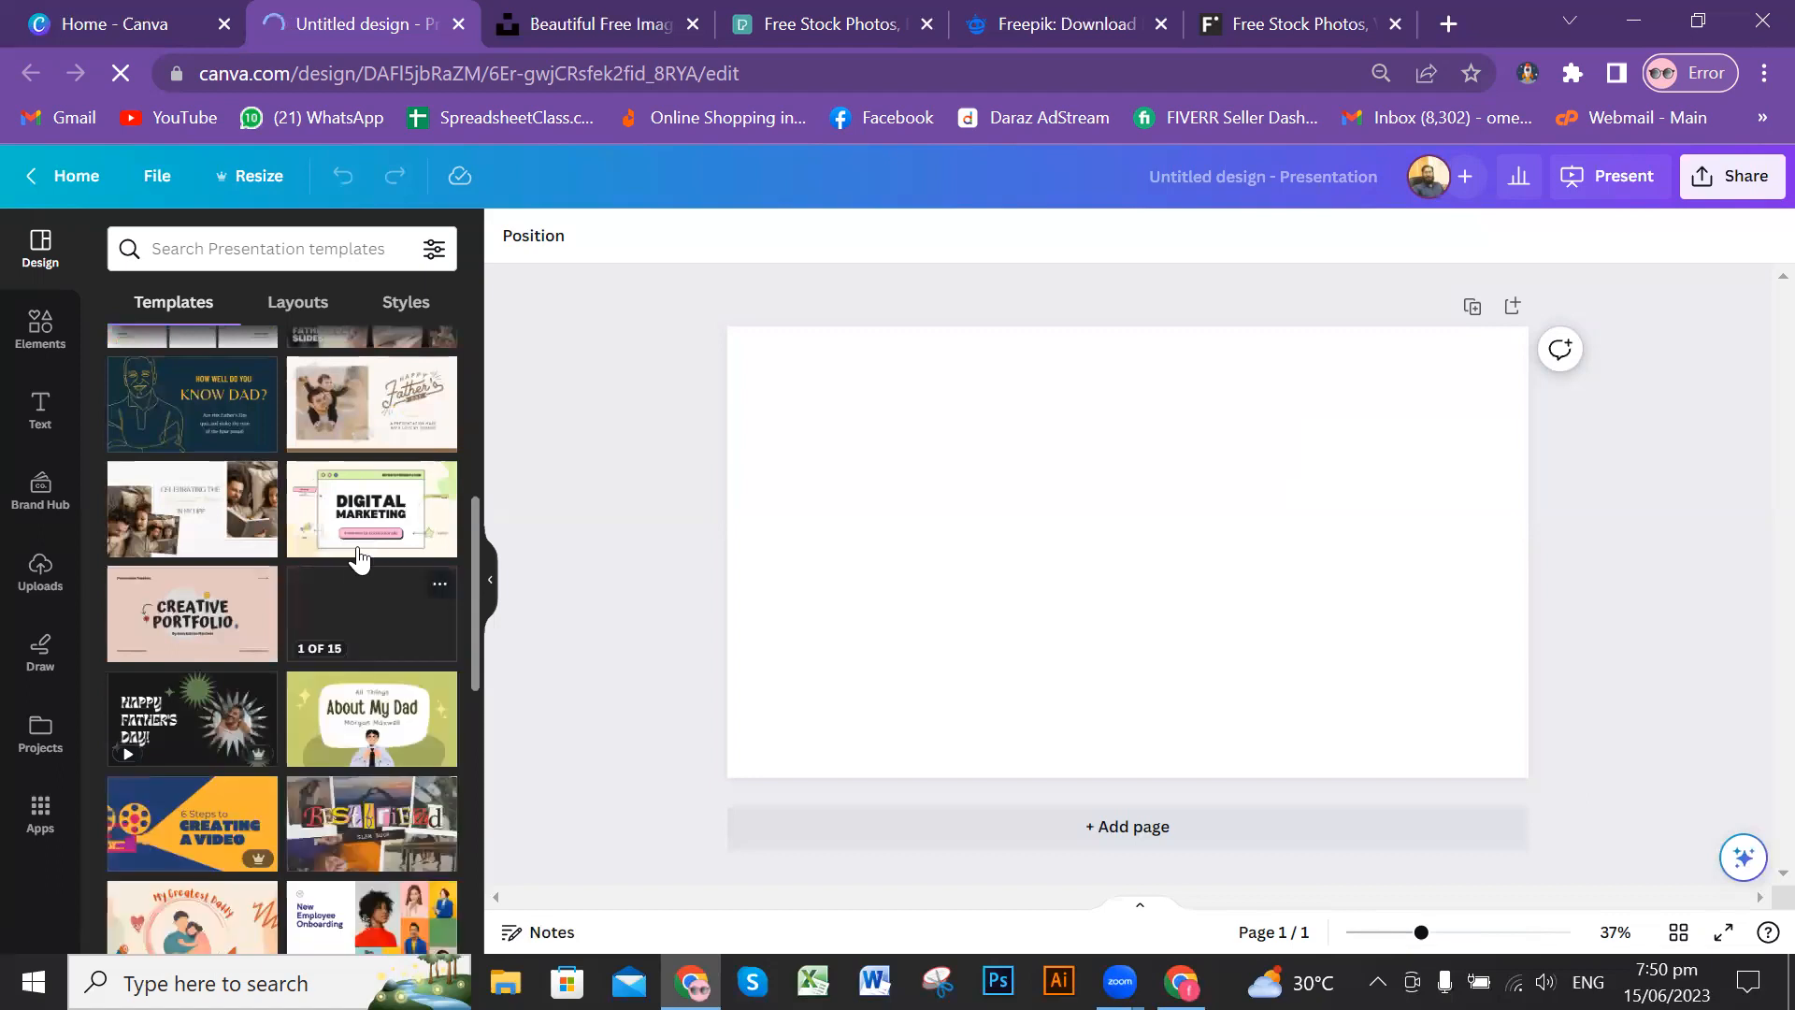
click(40, 245)
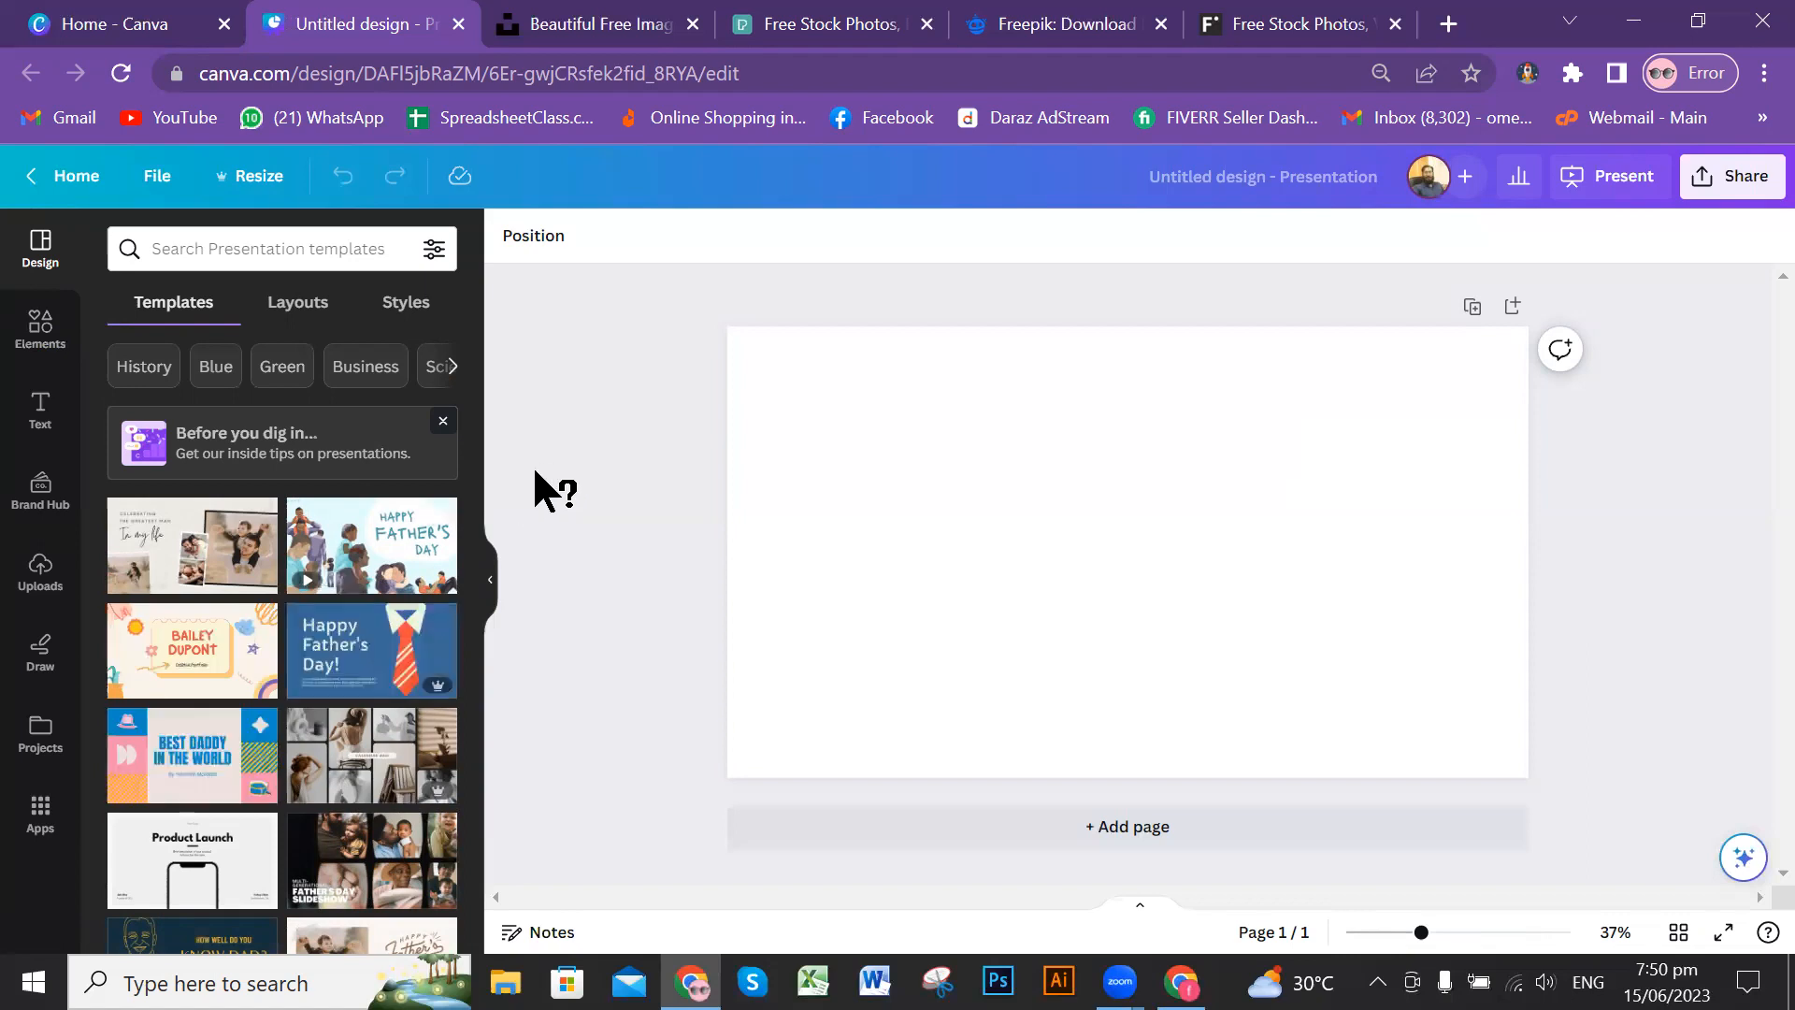
click(443, 422)
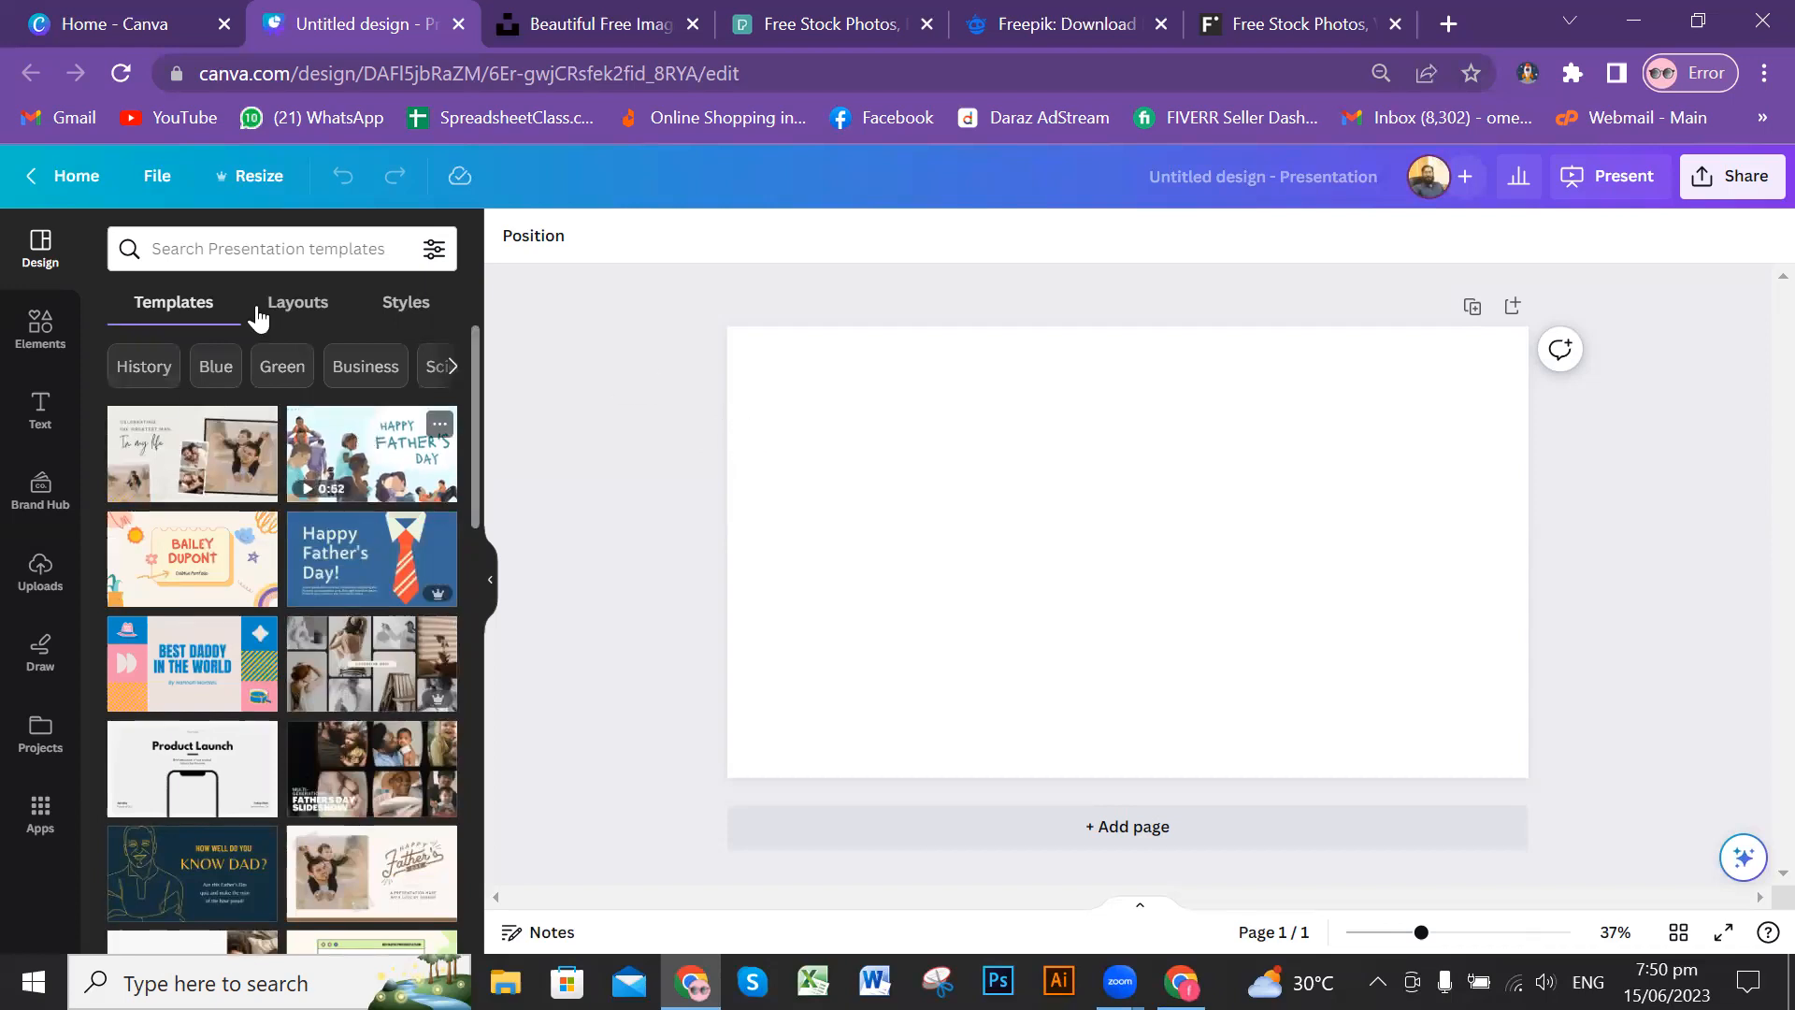
Step: Review the pages and style of the Modern Photo Collage Father's Day Presentation template, and return to the template list
click(179, 470)
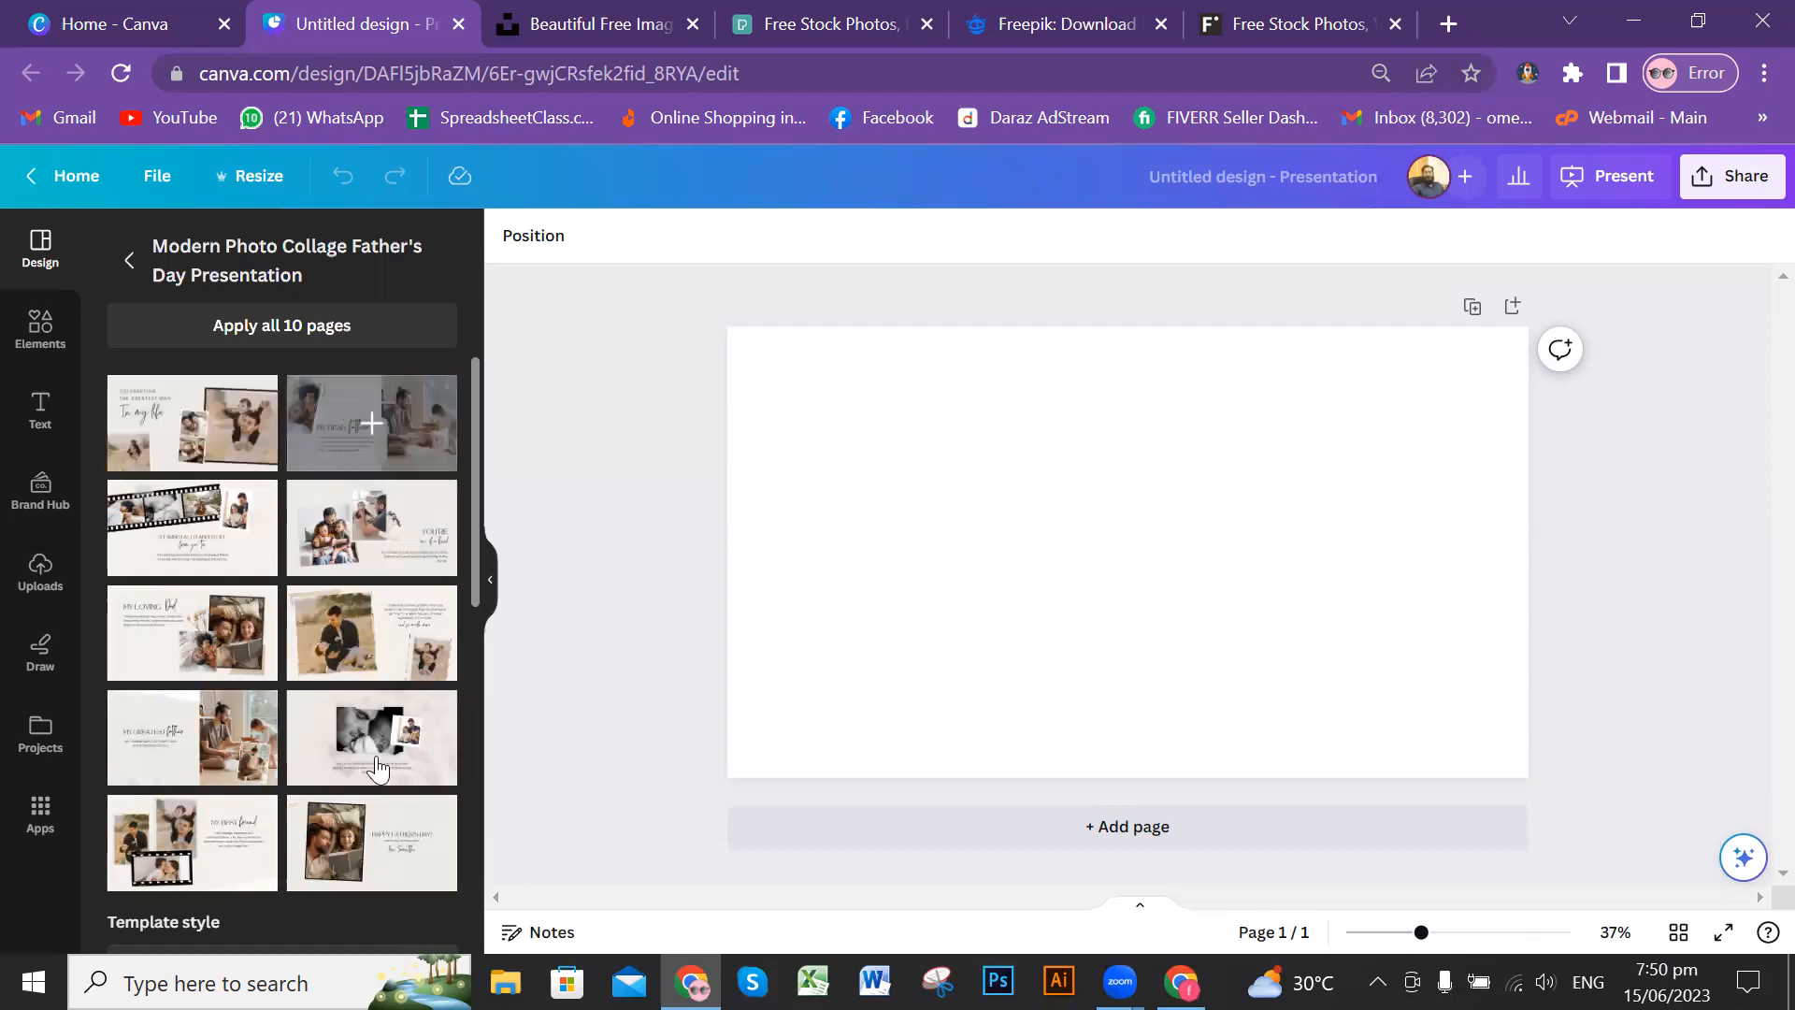
scroll(383, 692, down, 3)
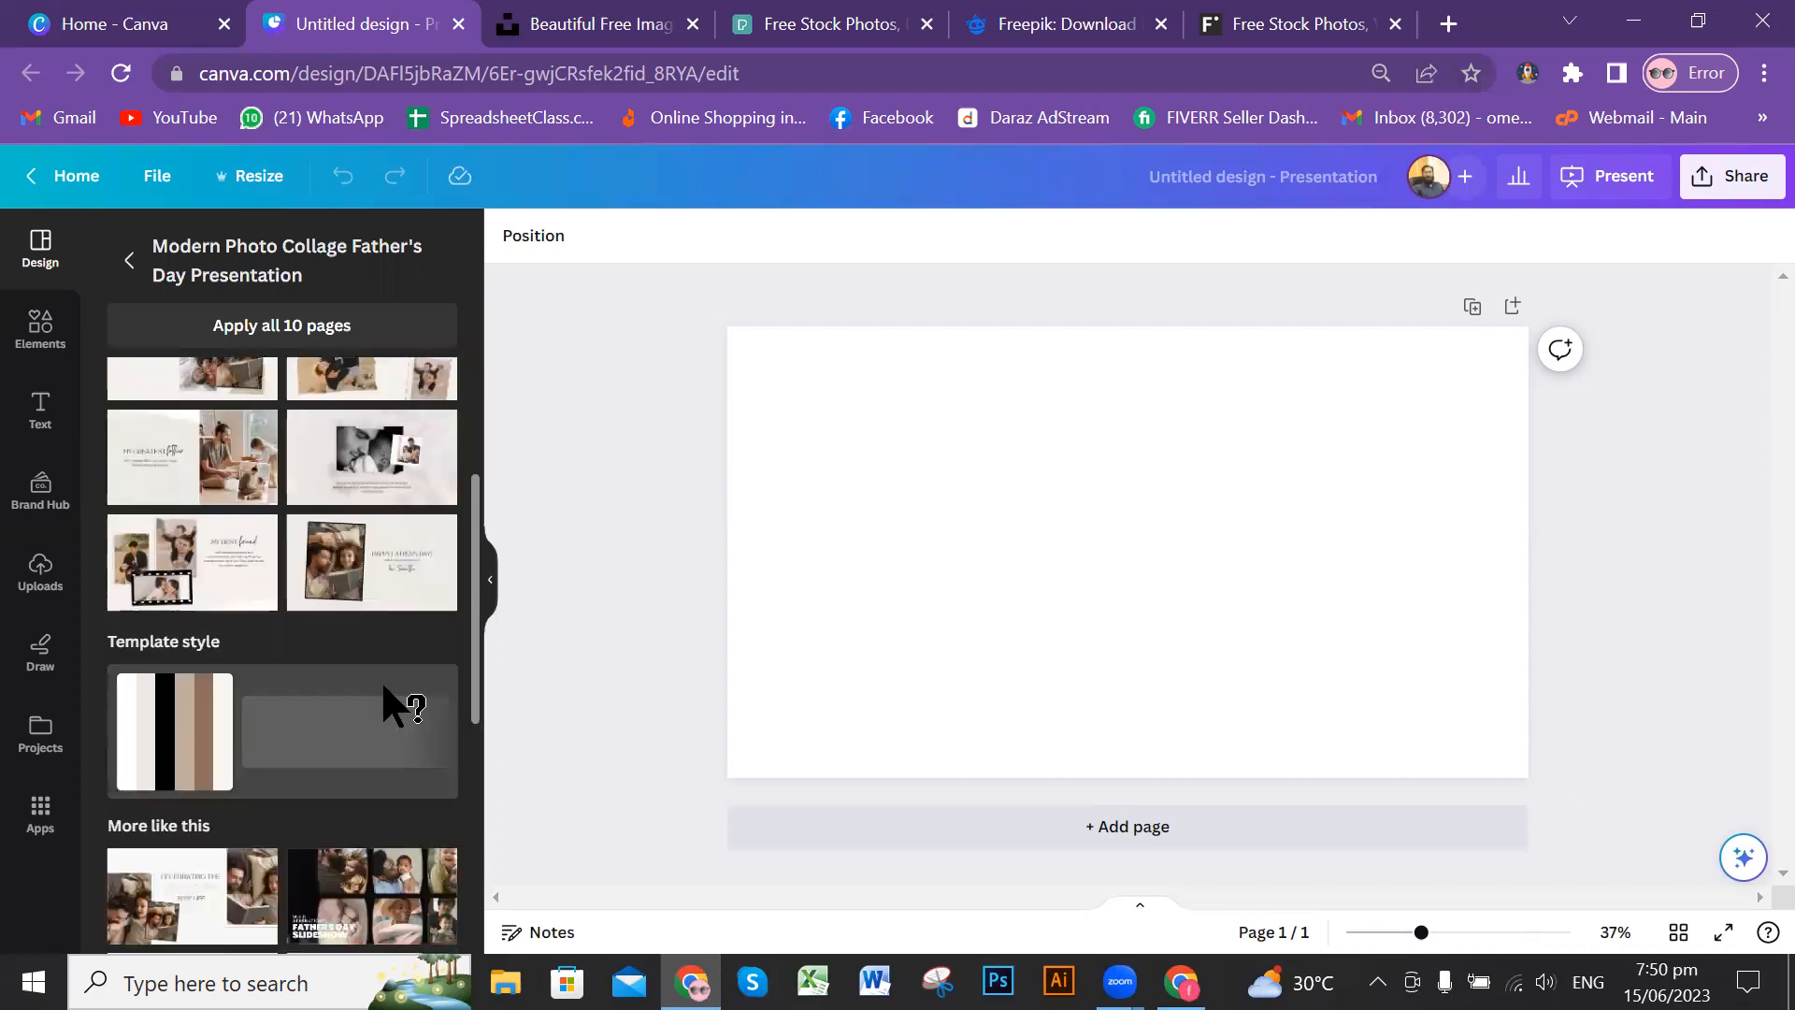
scroll(374, 683, up, 3)
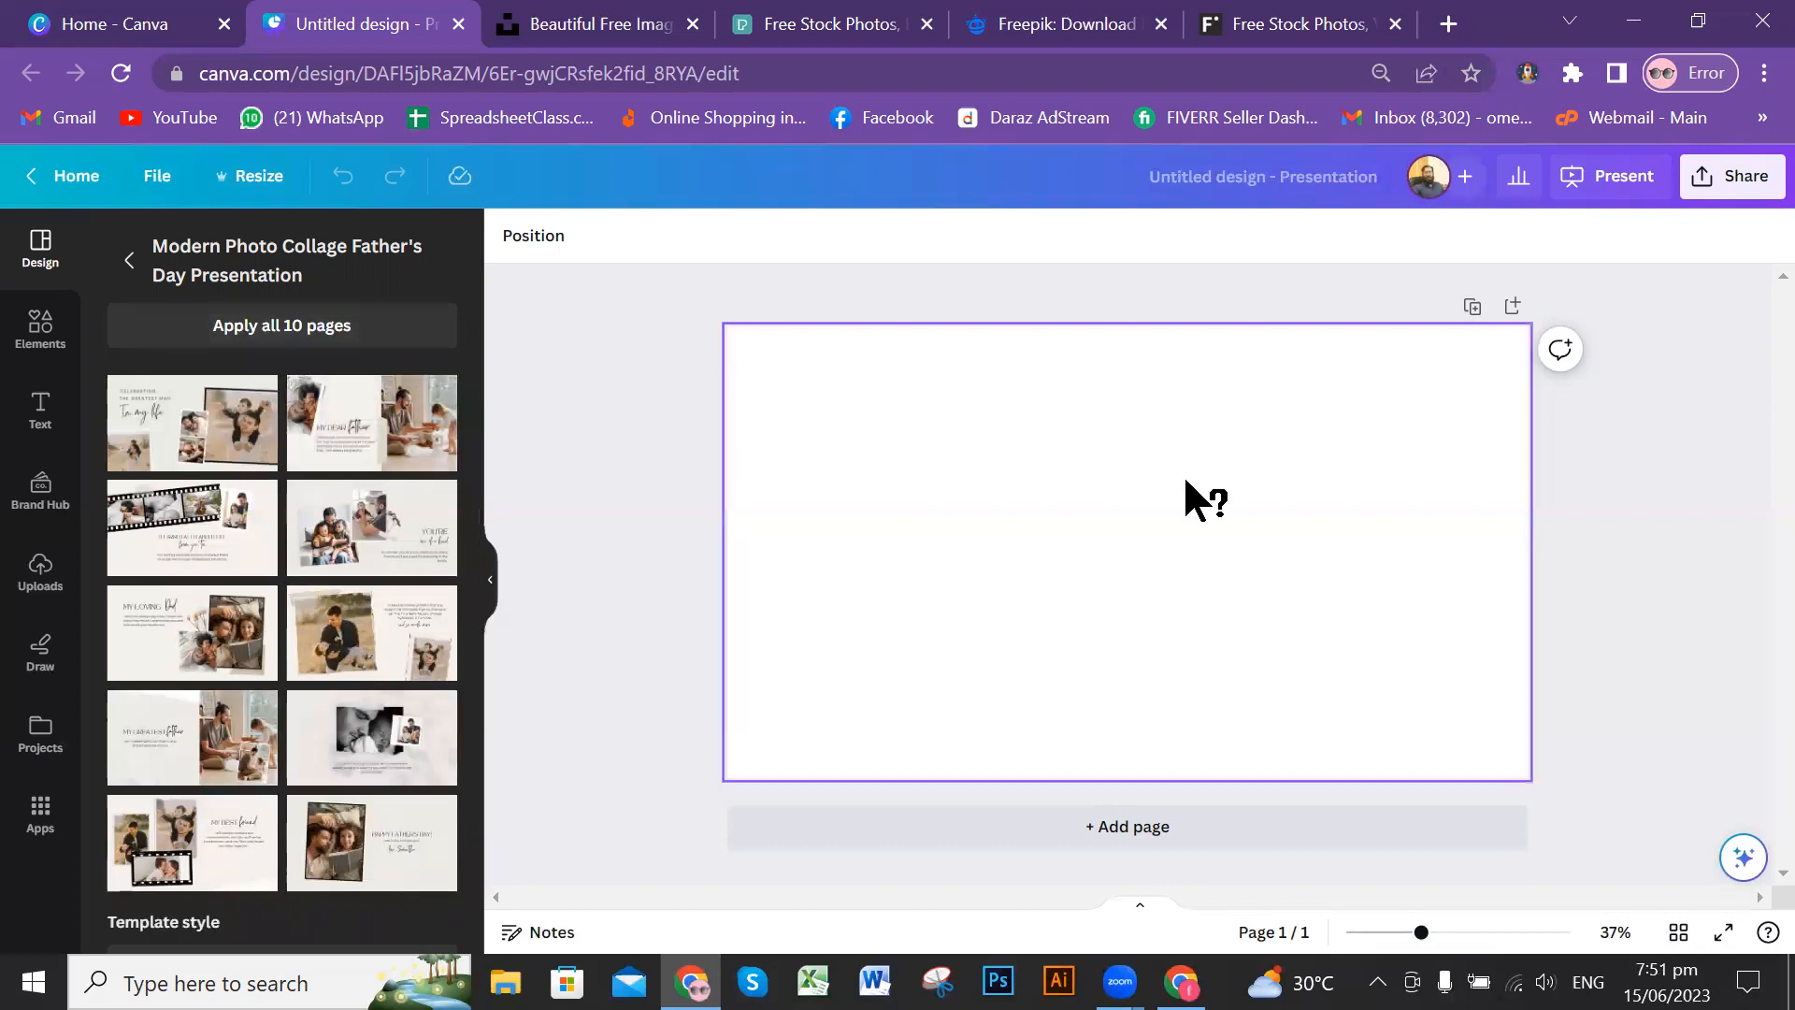
click(130, 258)
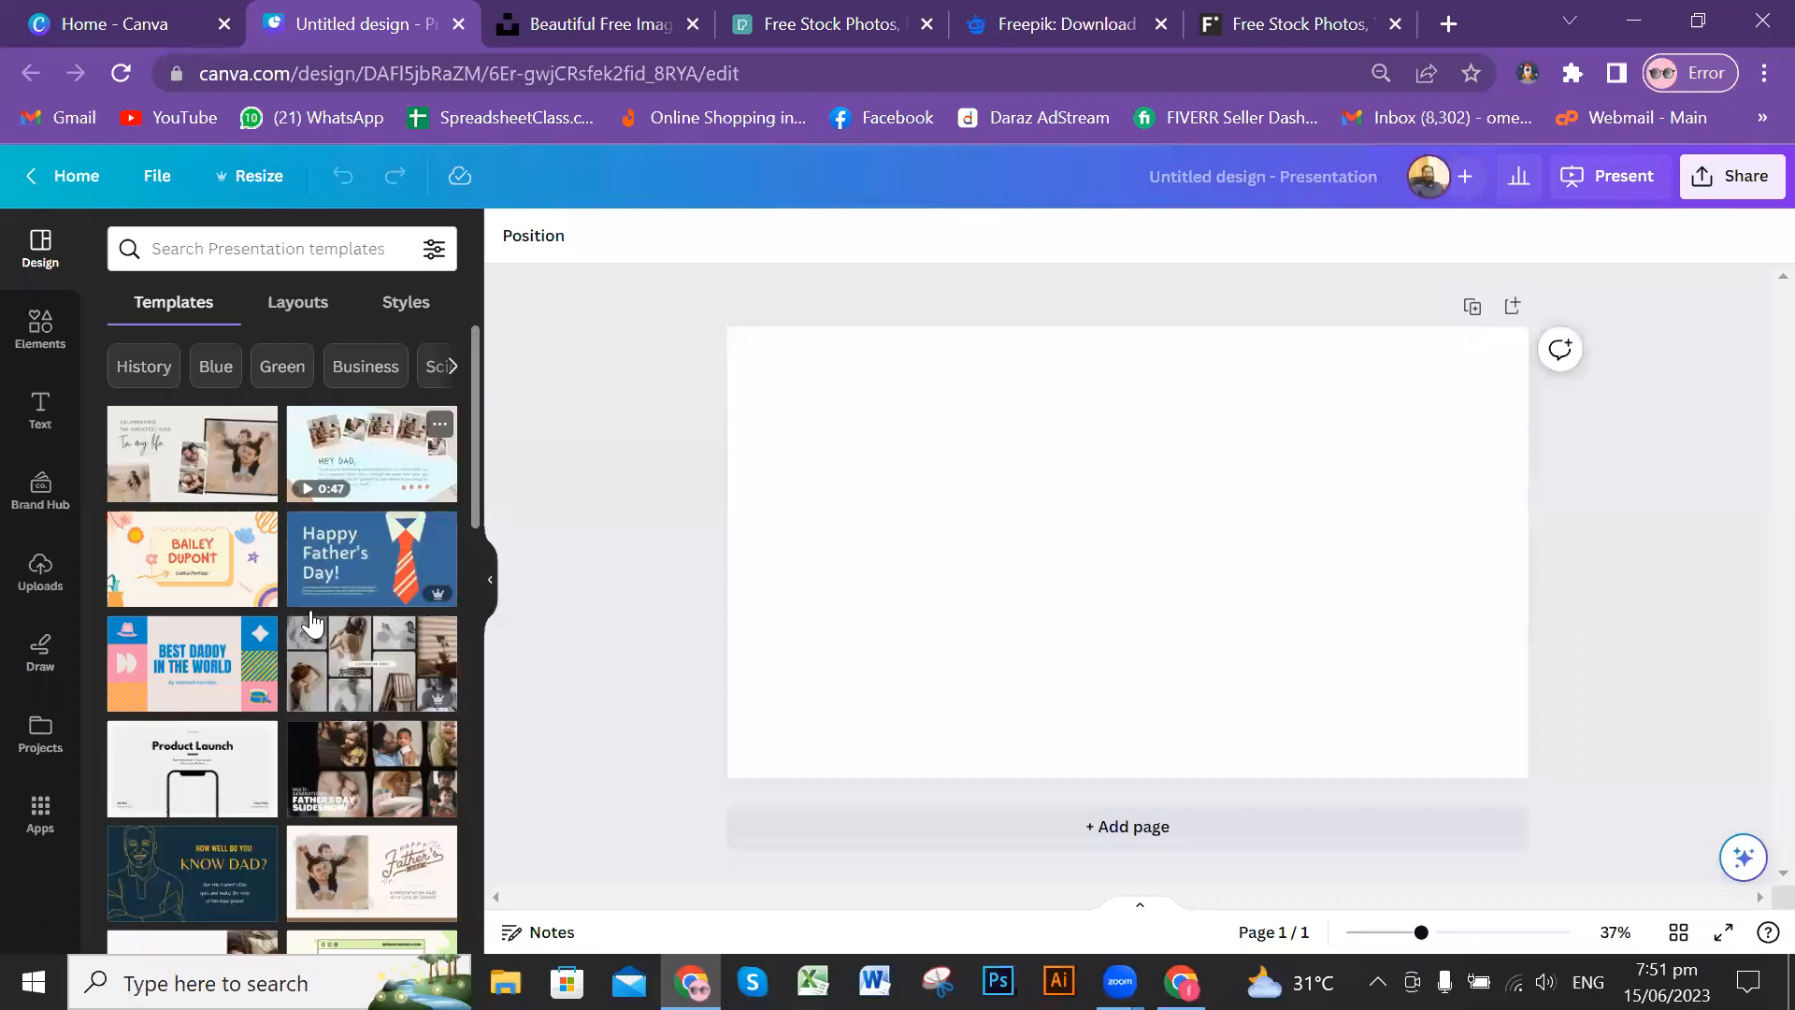
Step: Browse further through the suggested presentation templates to see the available themes
scroll(312, 623, down, 2)
scroll(312, 624, down, 1)
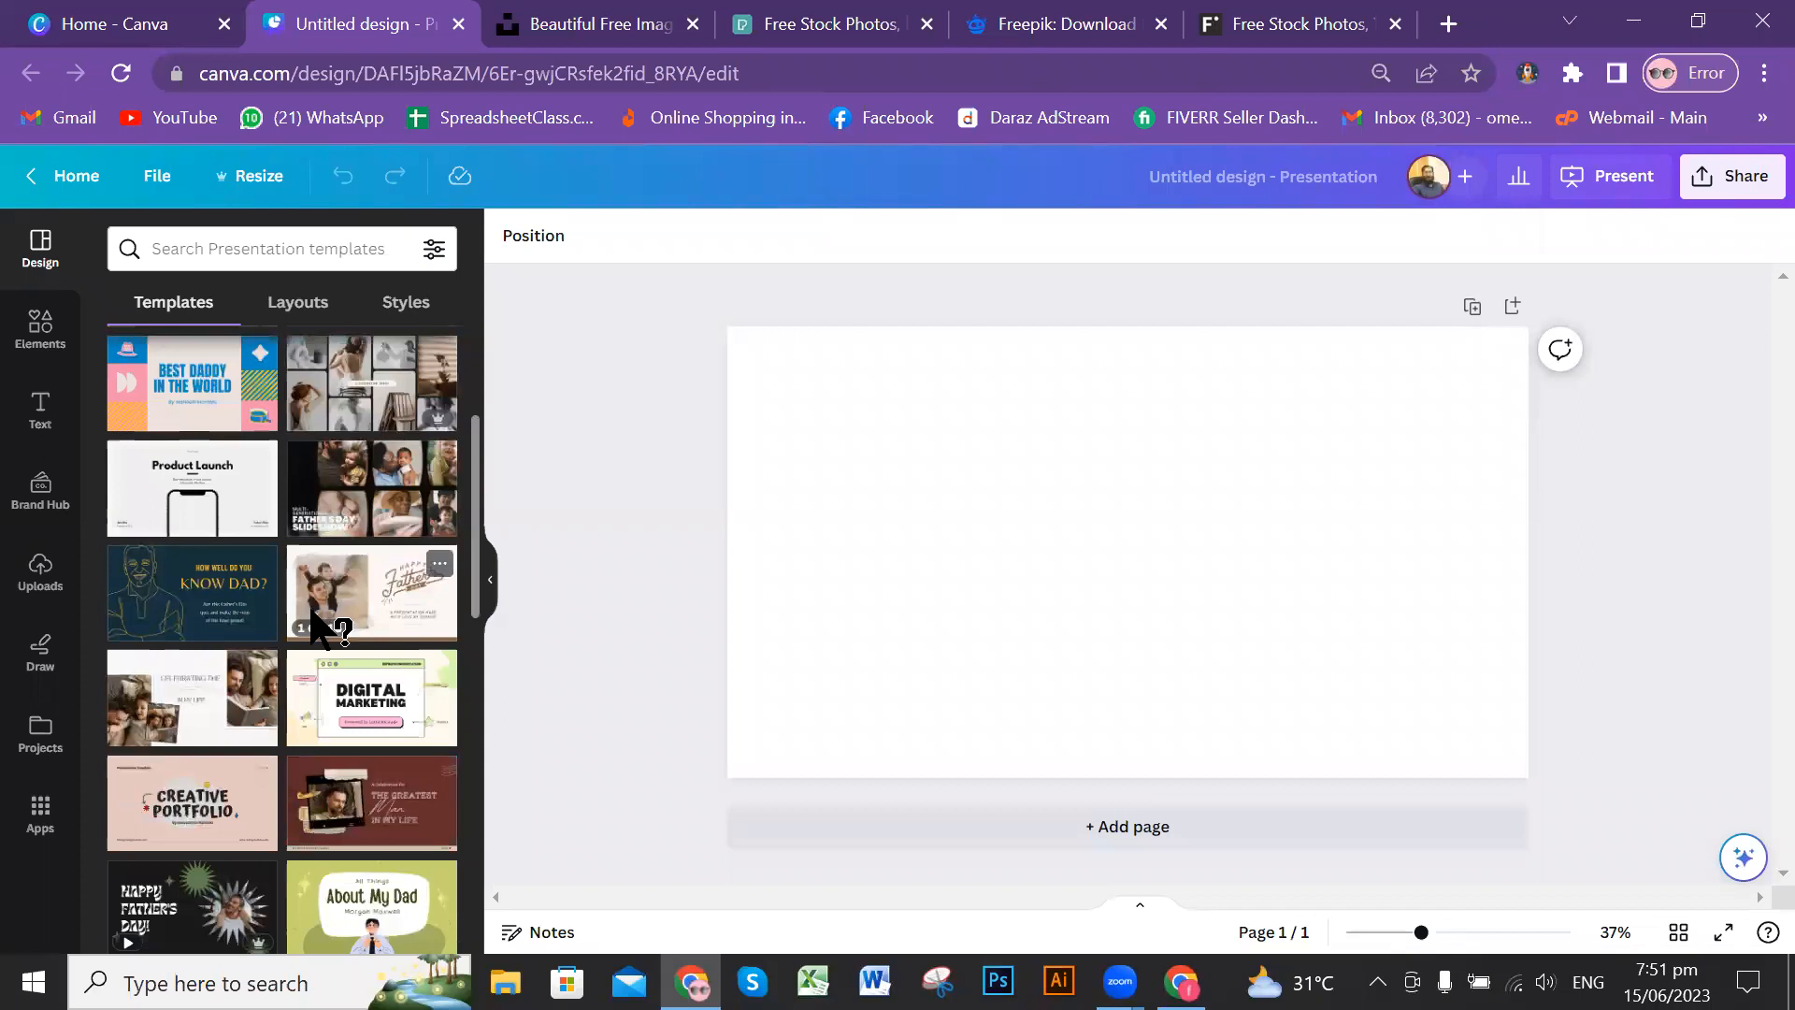
scroll(316, 618, down, 2)
scroll(318, 617, down, 2)
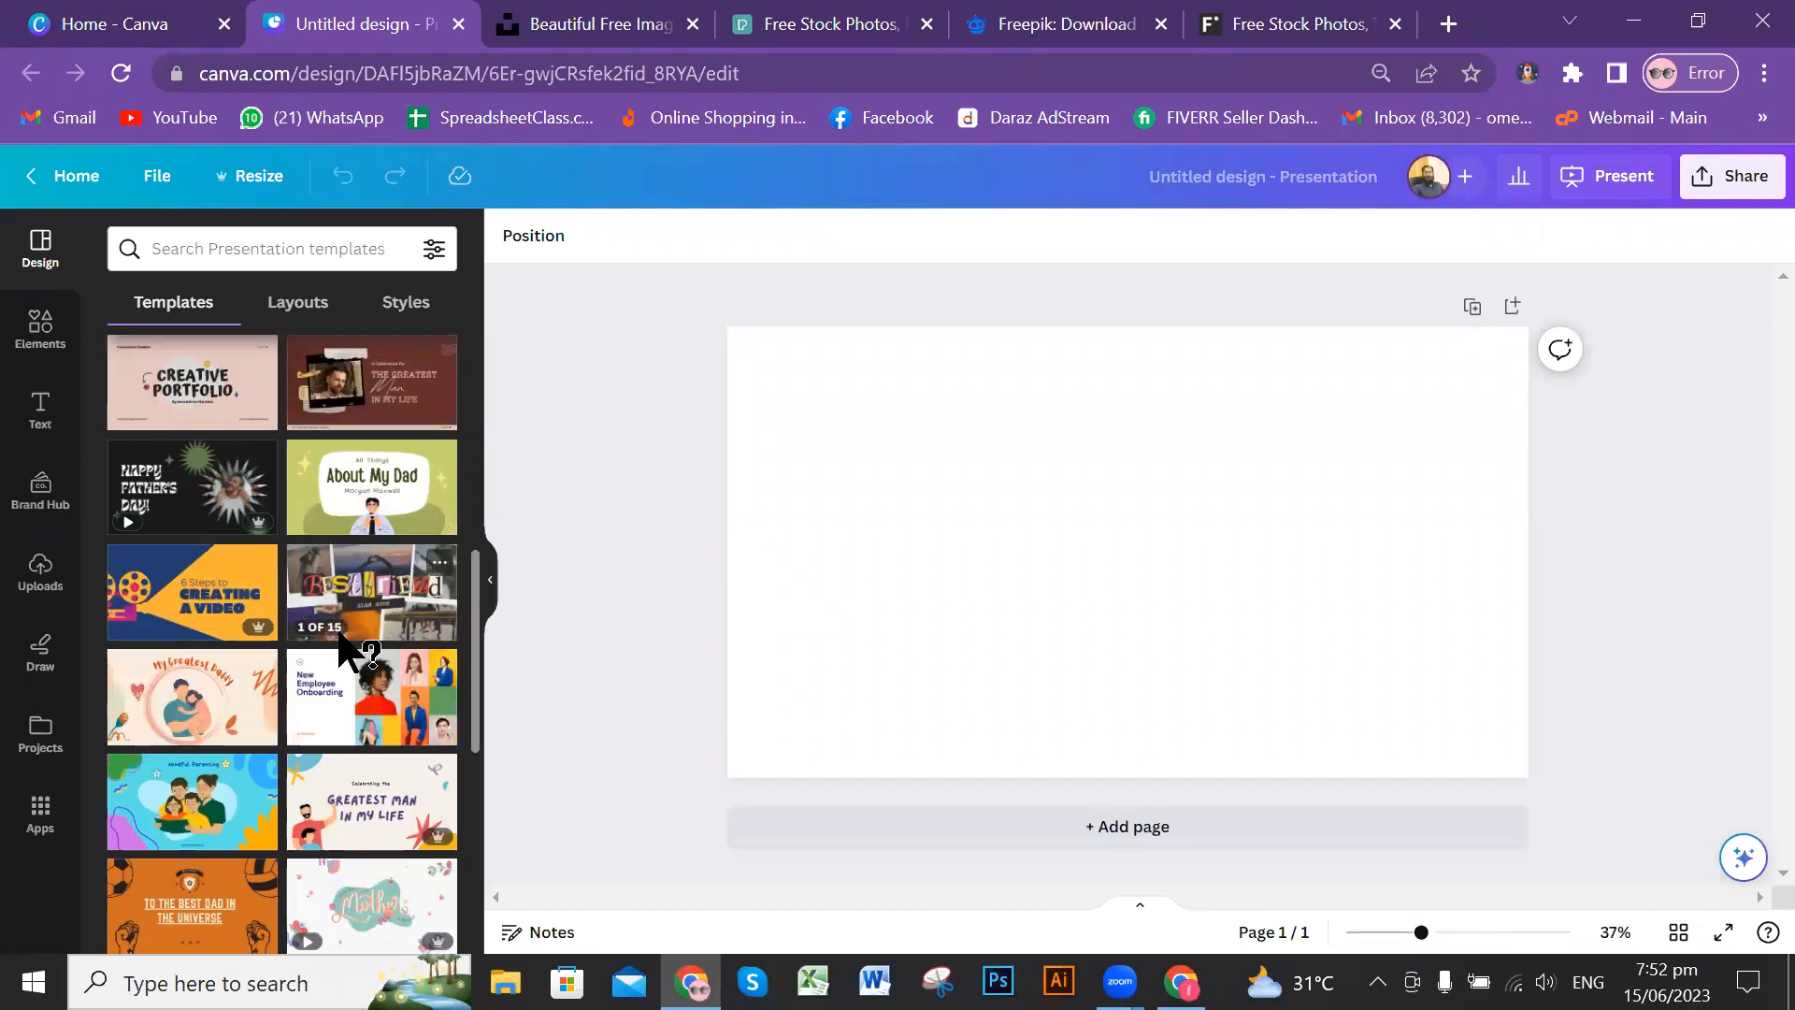
scroll(351, 654, down, 1)
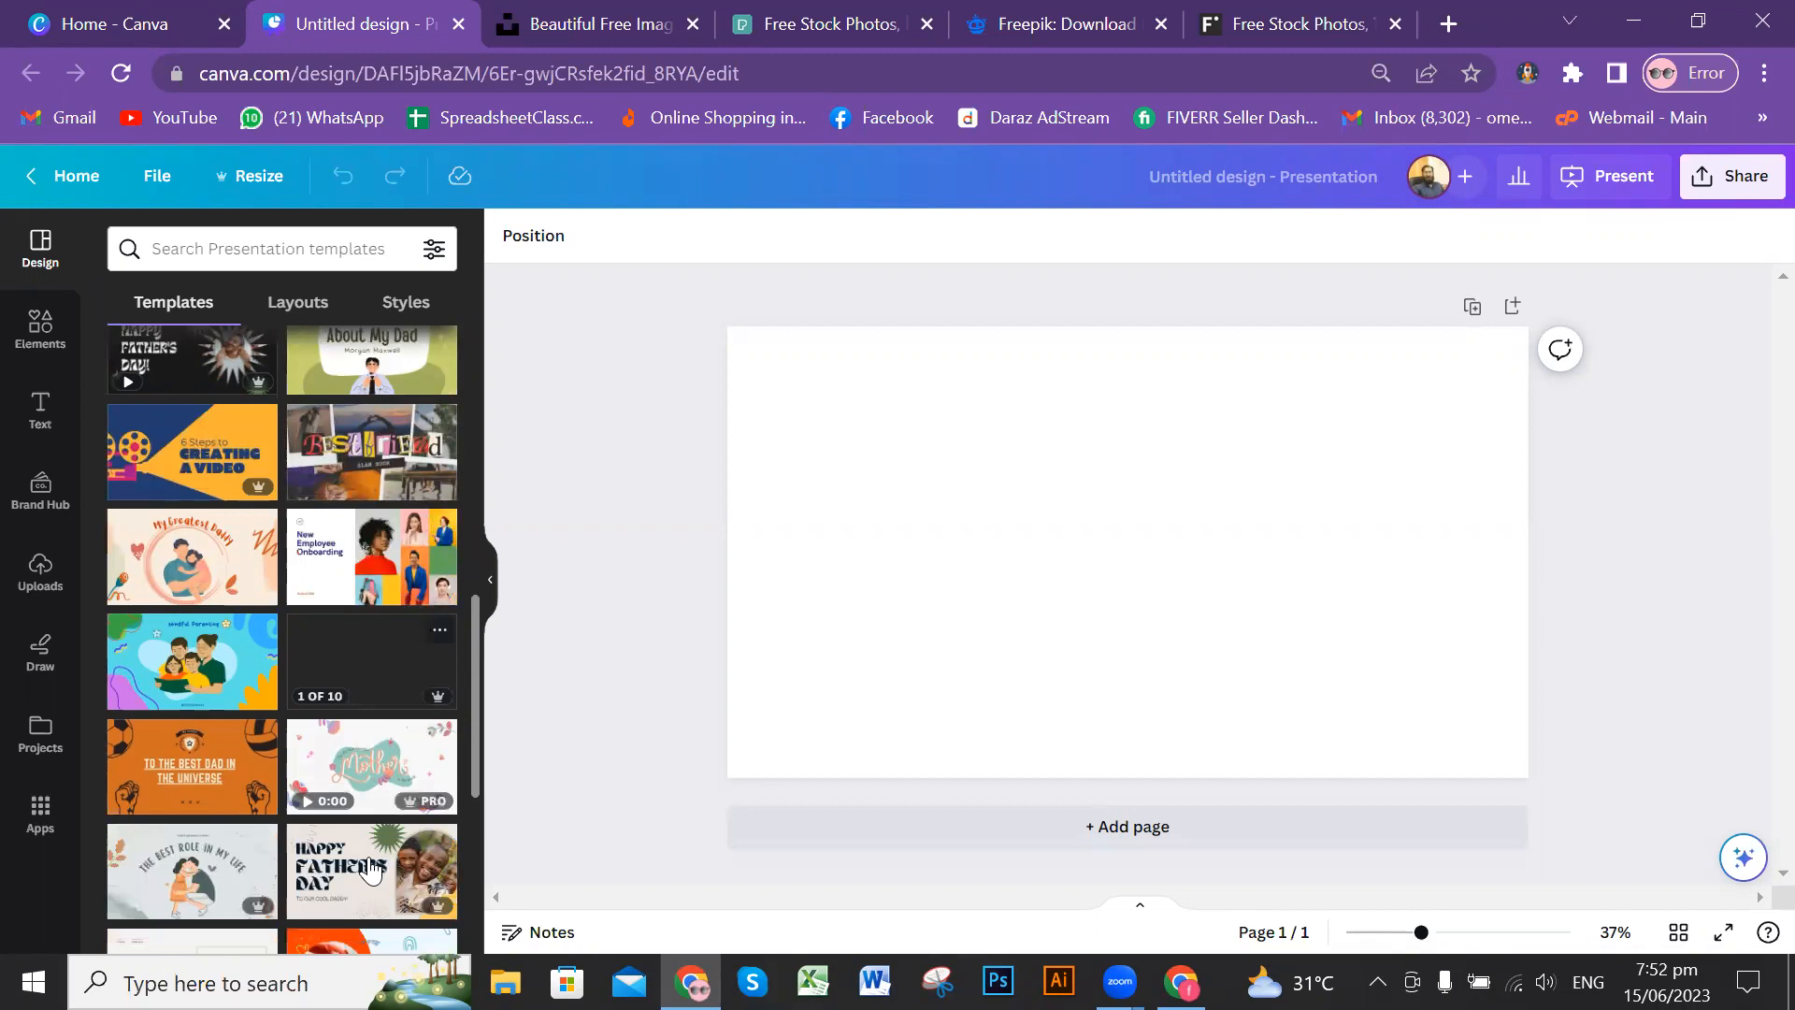
scroll(214, 725, down, 2)
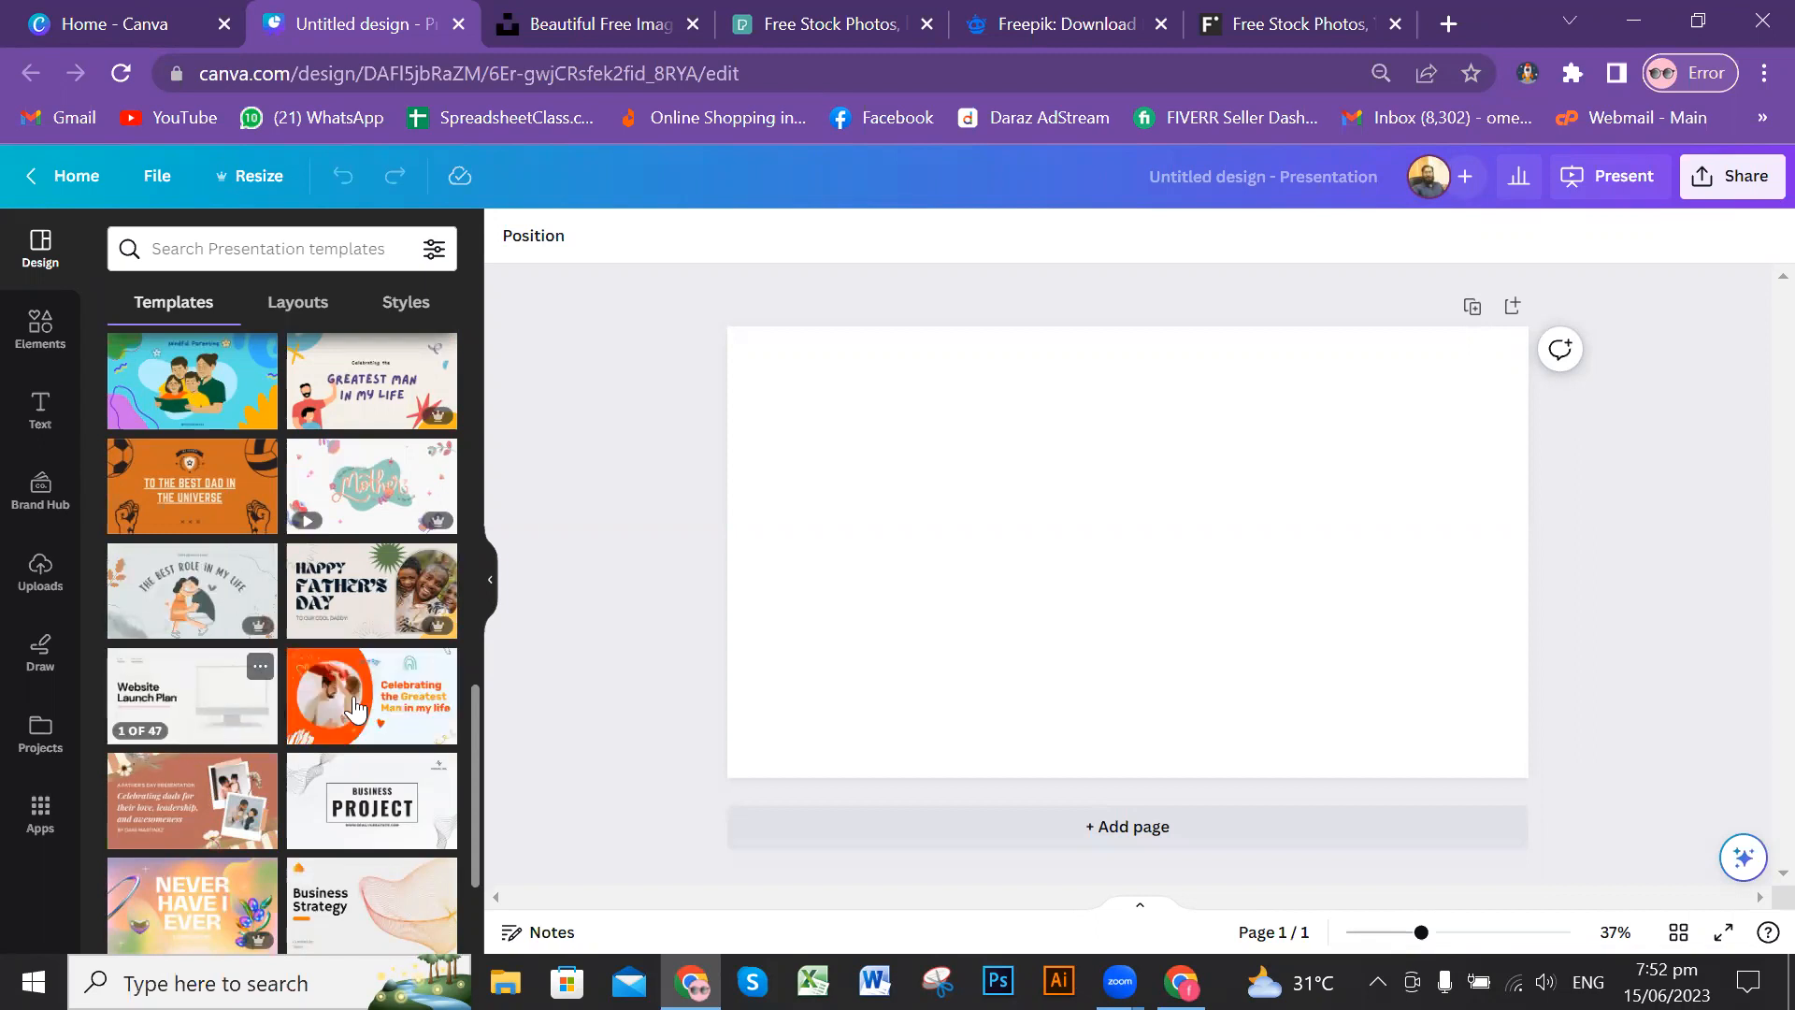
scroll(299, 725, down, 2)
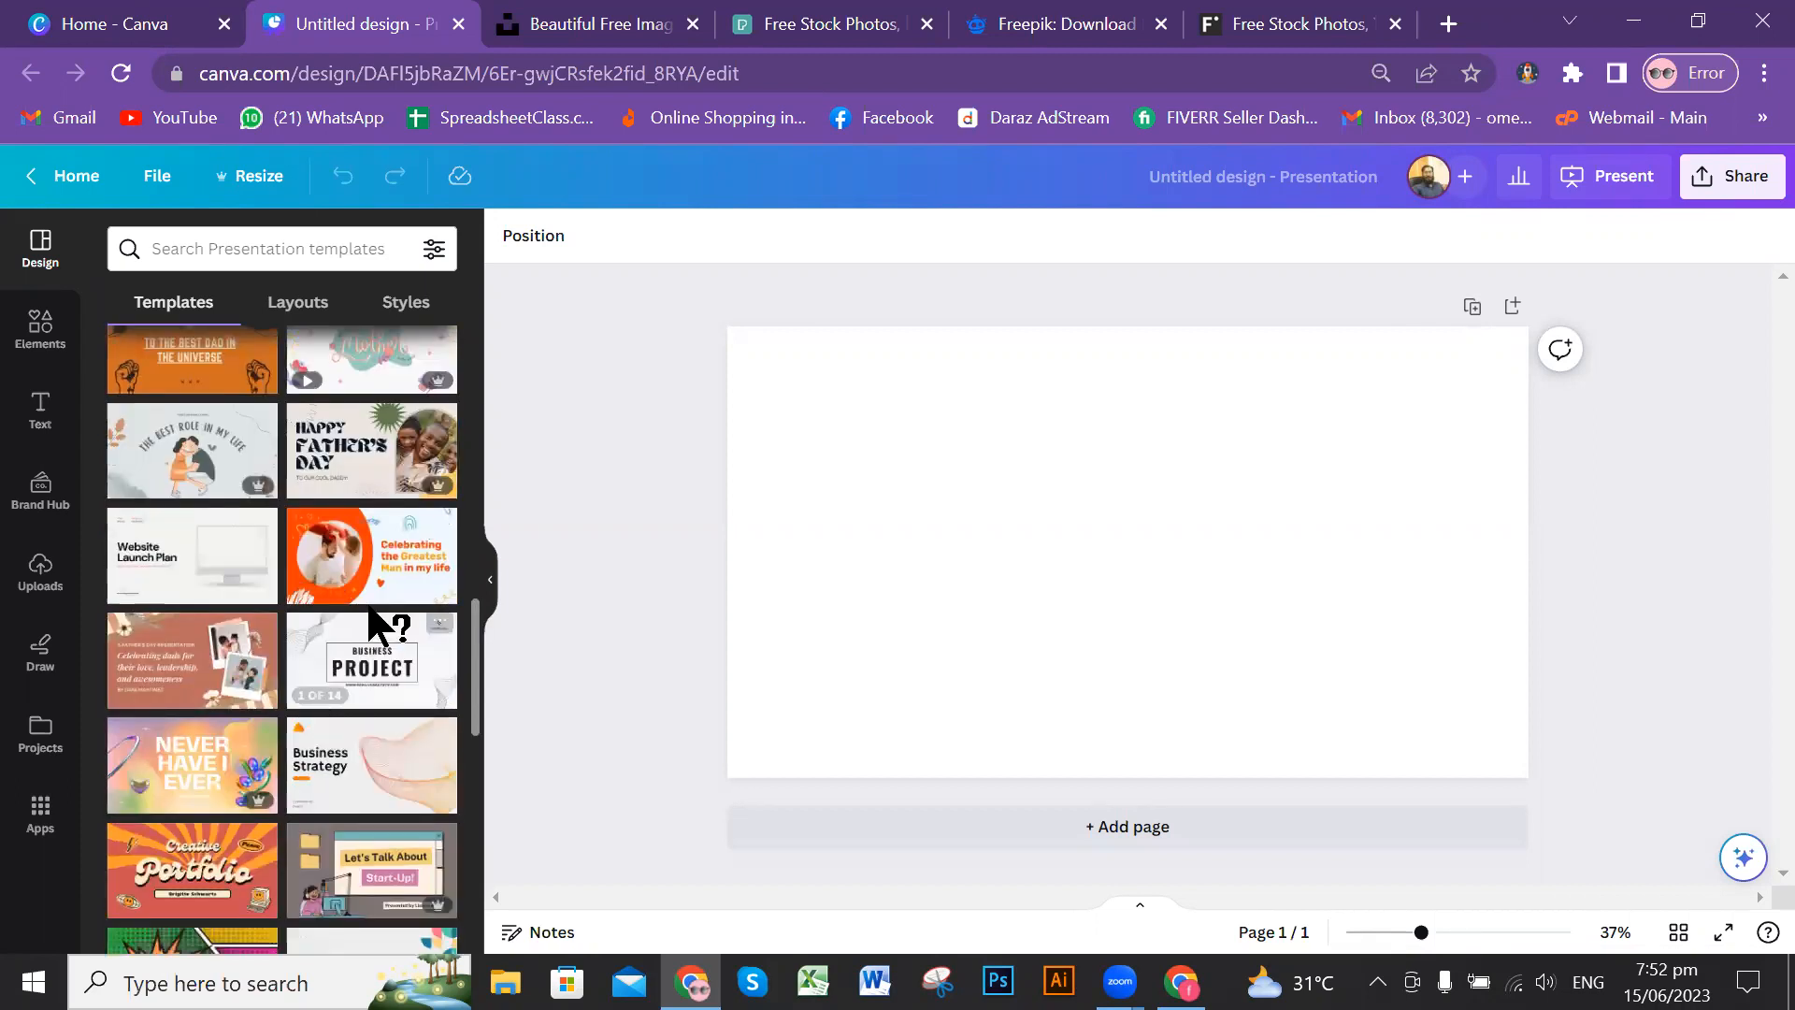
Step: Search the templates for "Education Presentations" and look through the results
click(317, 247)
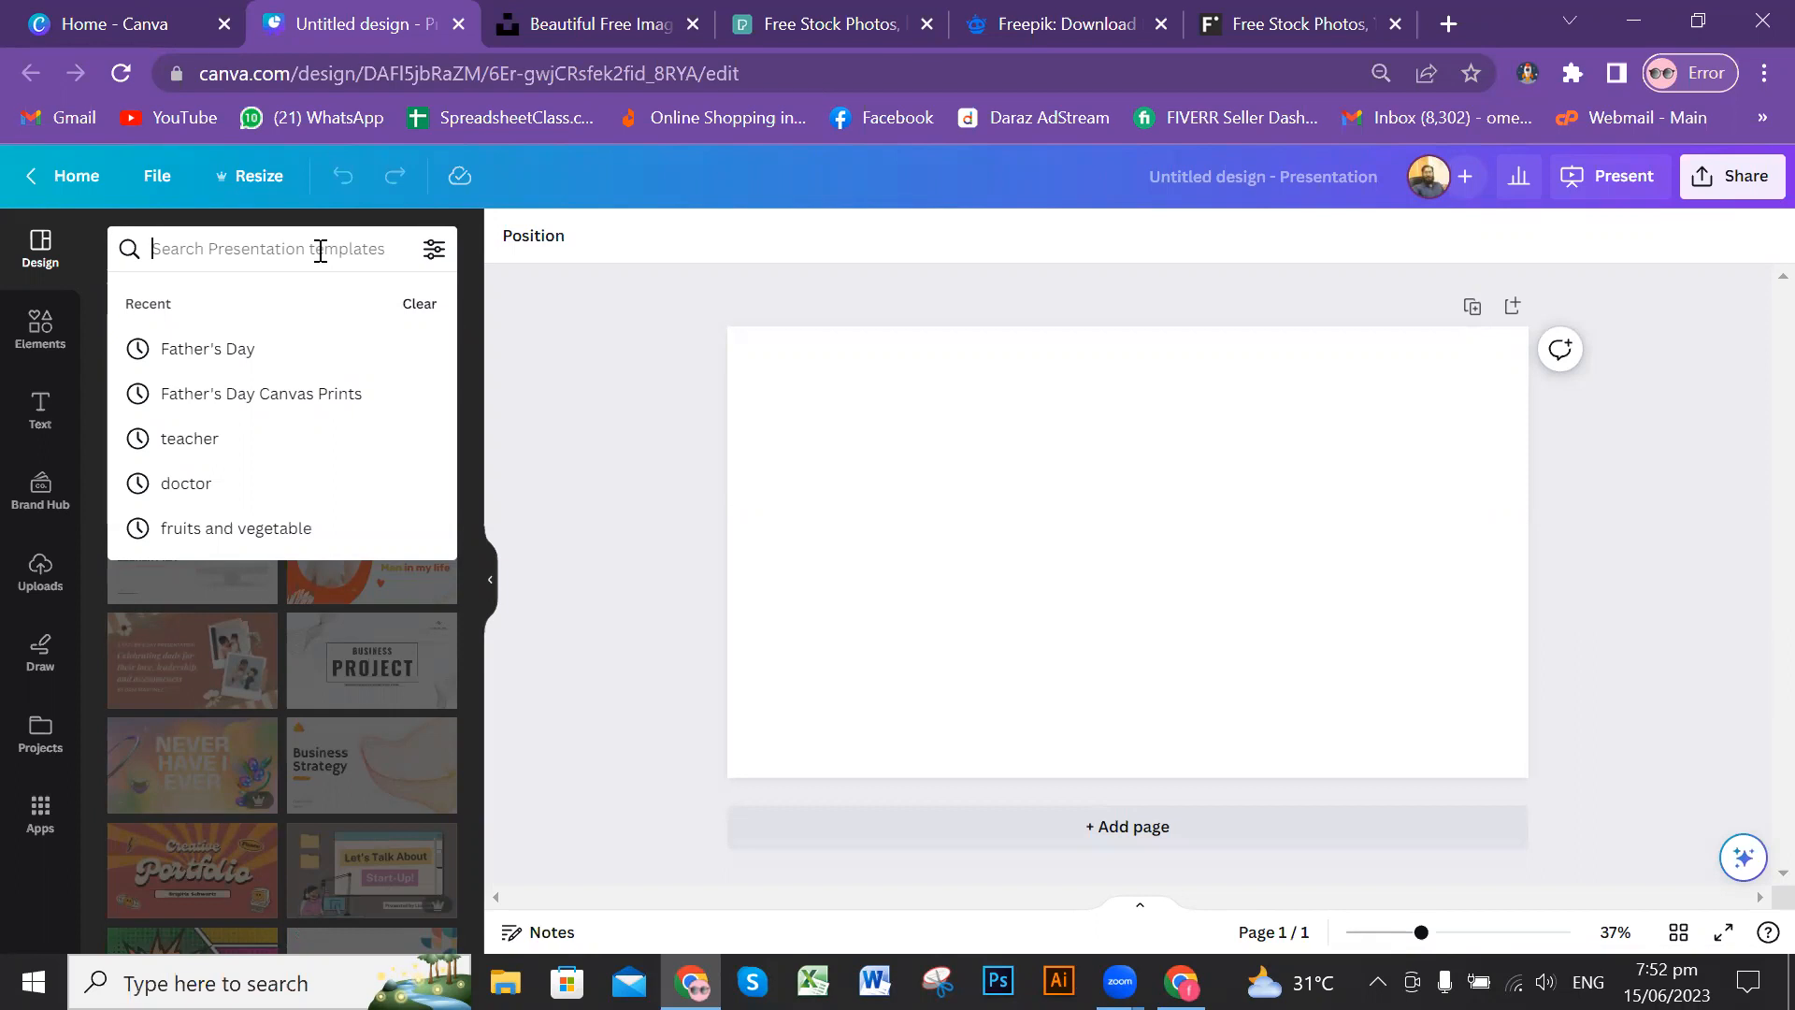
text(educa)
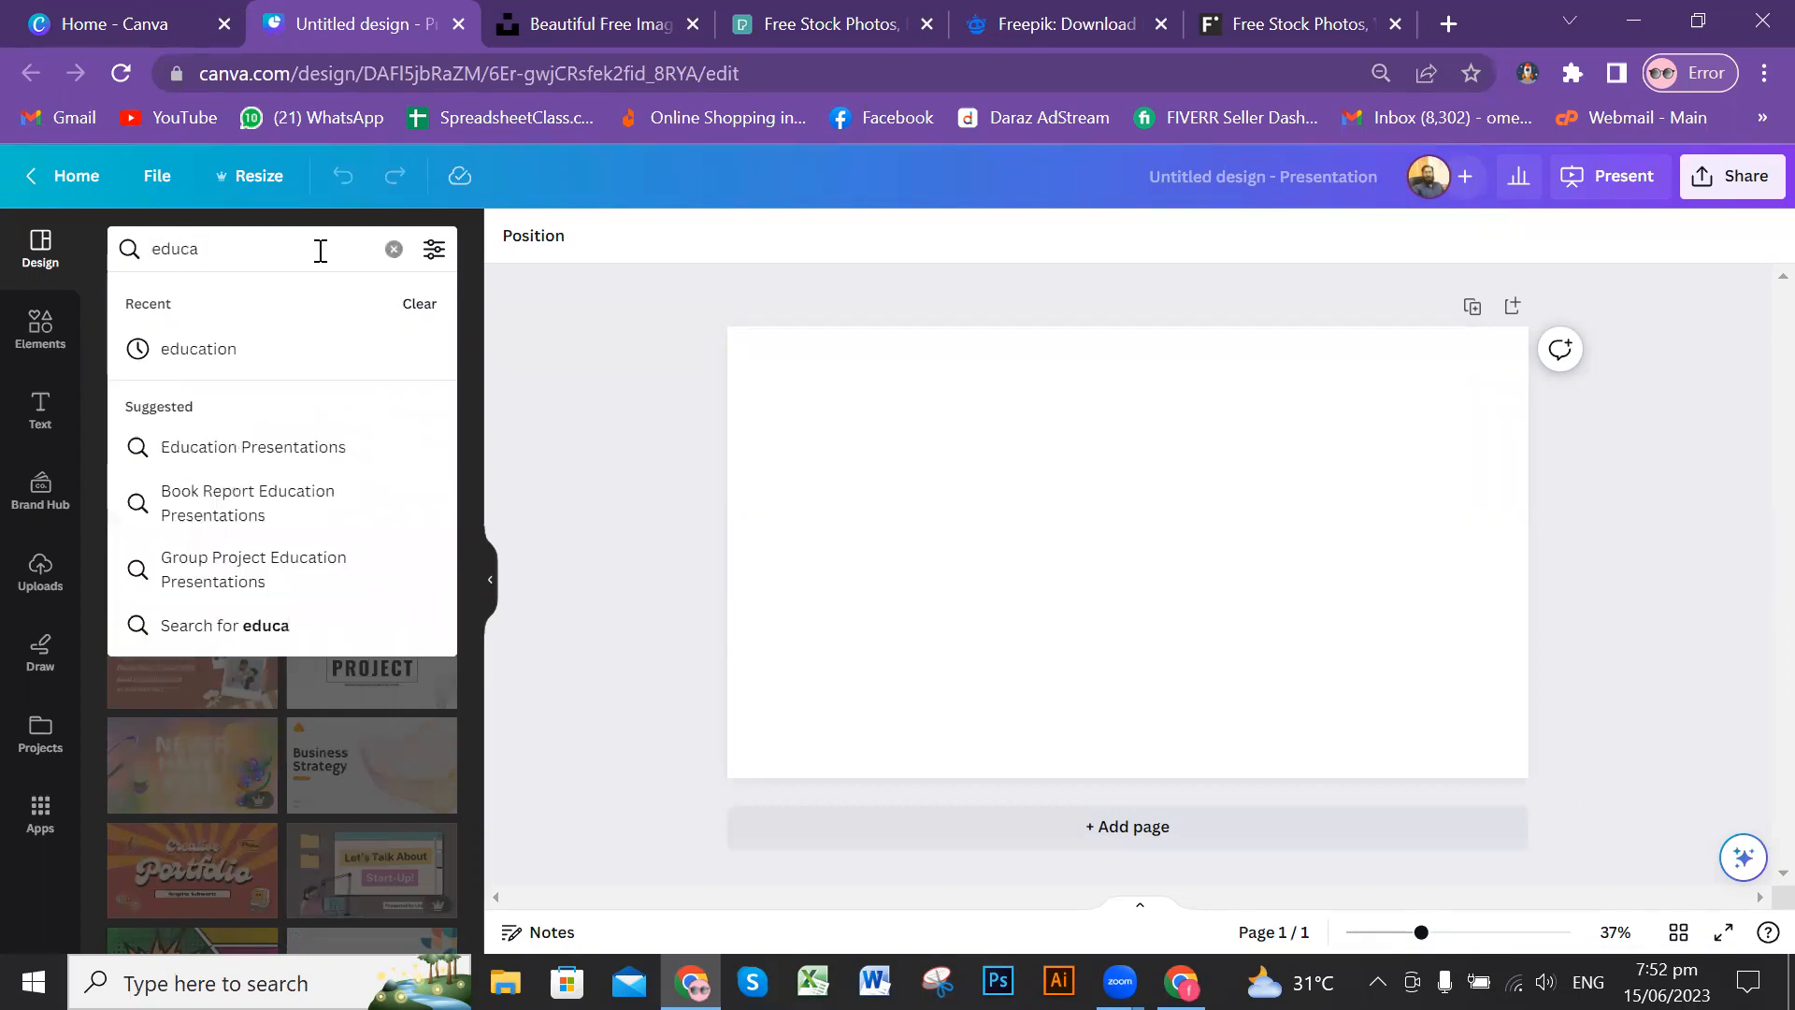
click(296, 446)
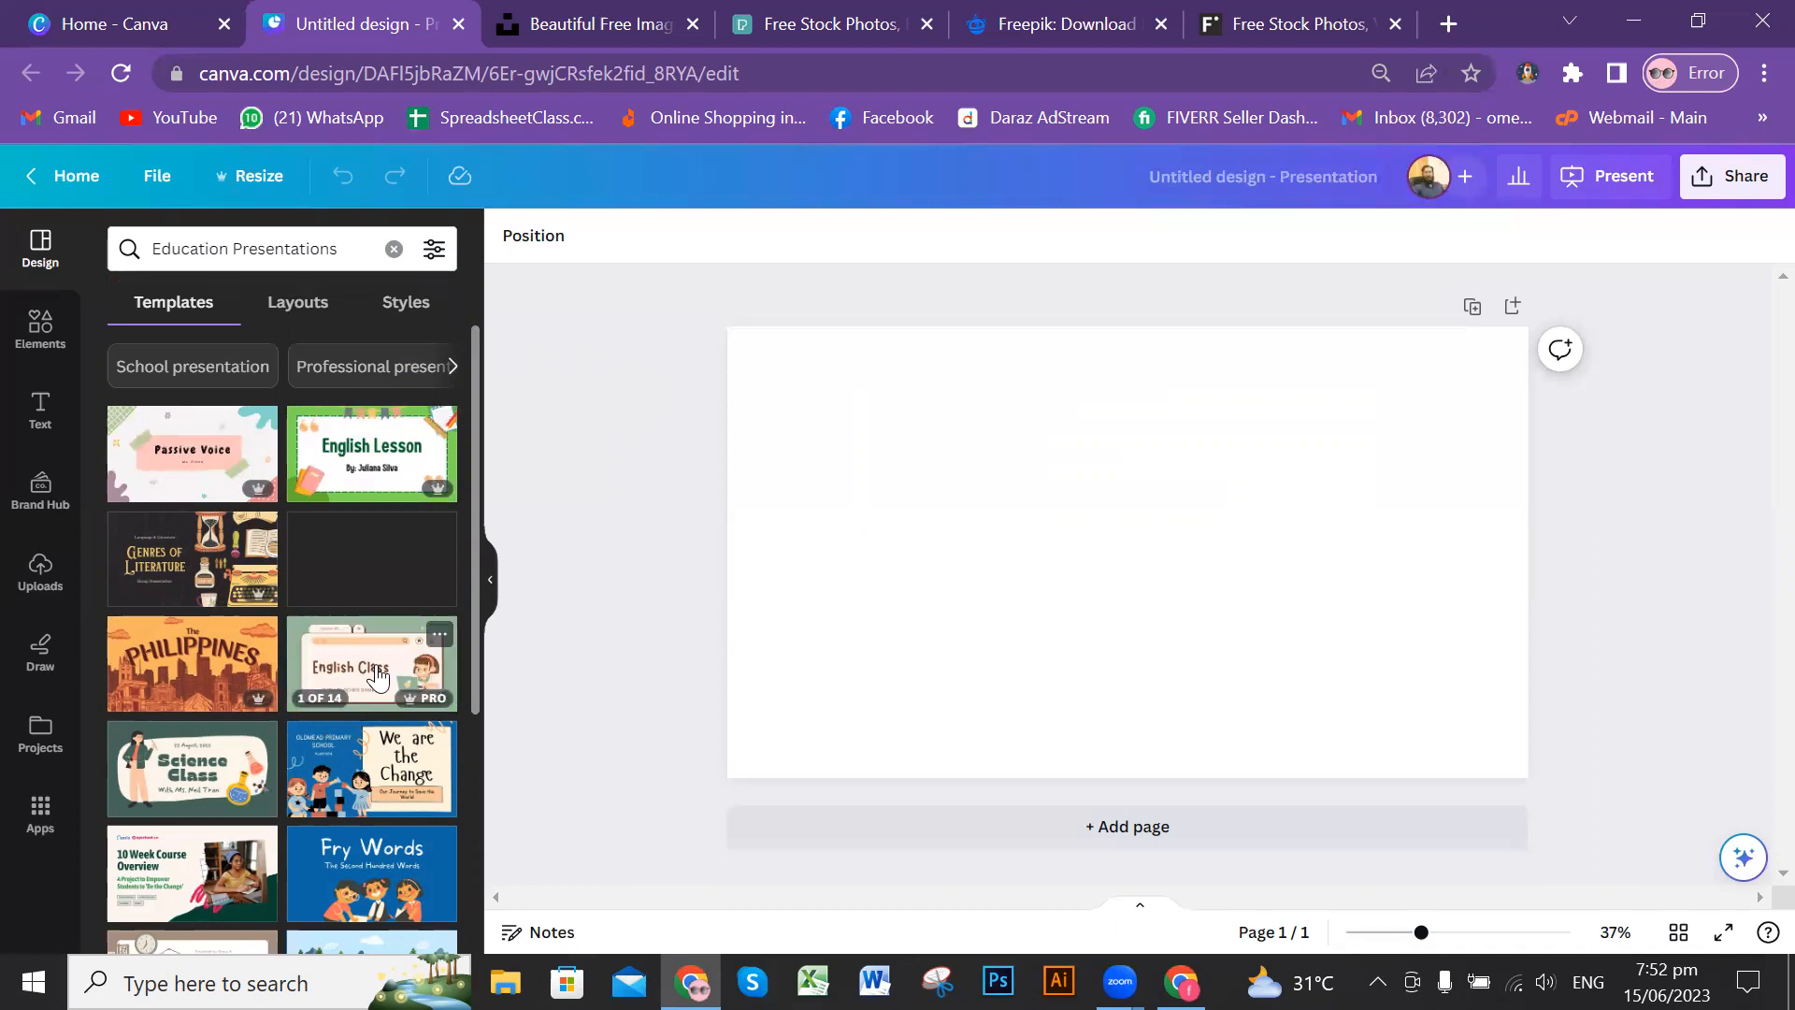
scroll(374, 675, down, 3)
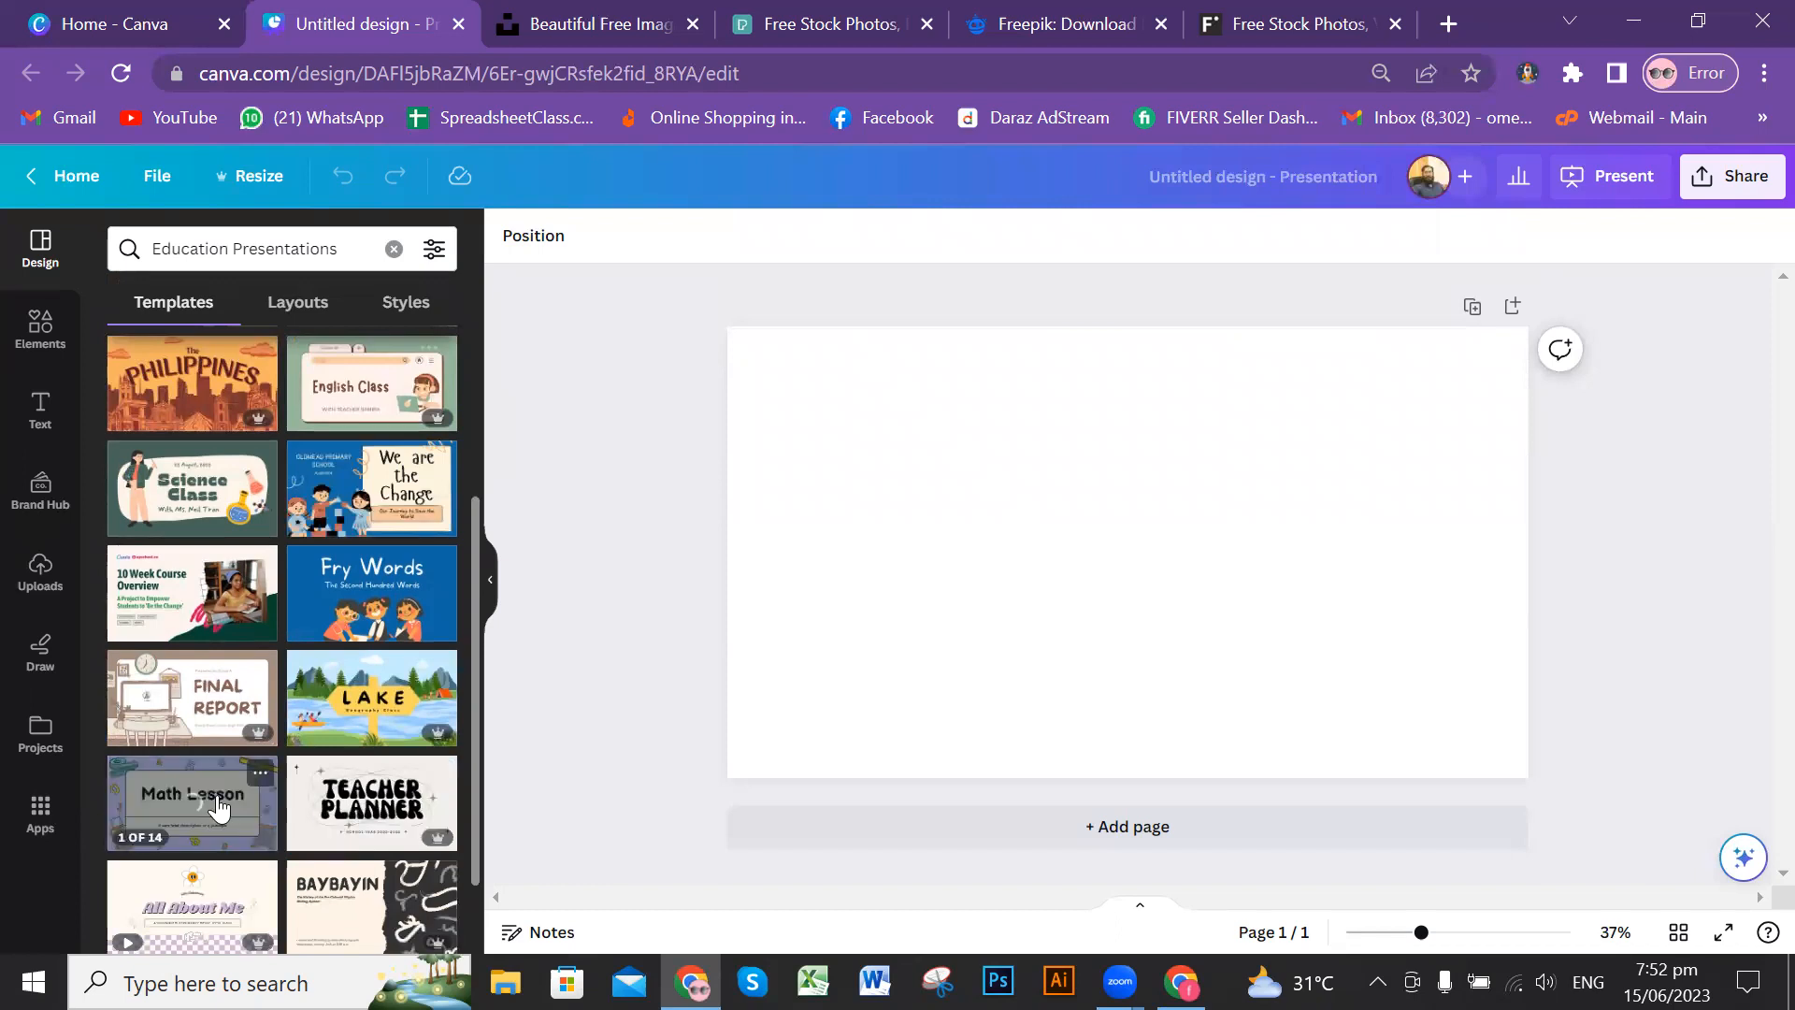
scroll(372, 692, down, 1)
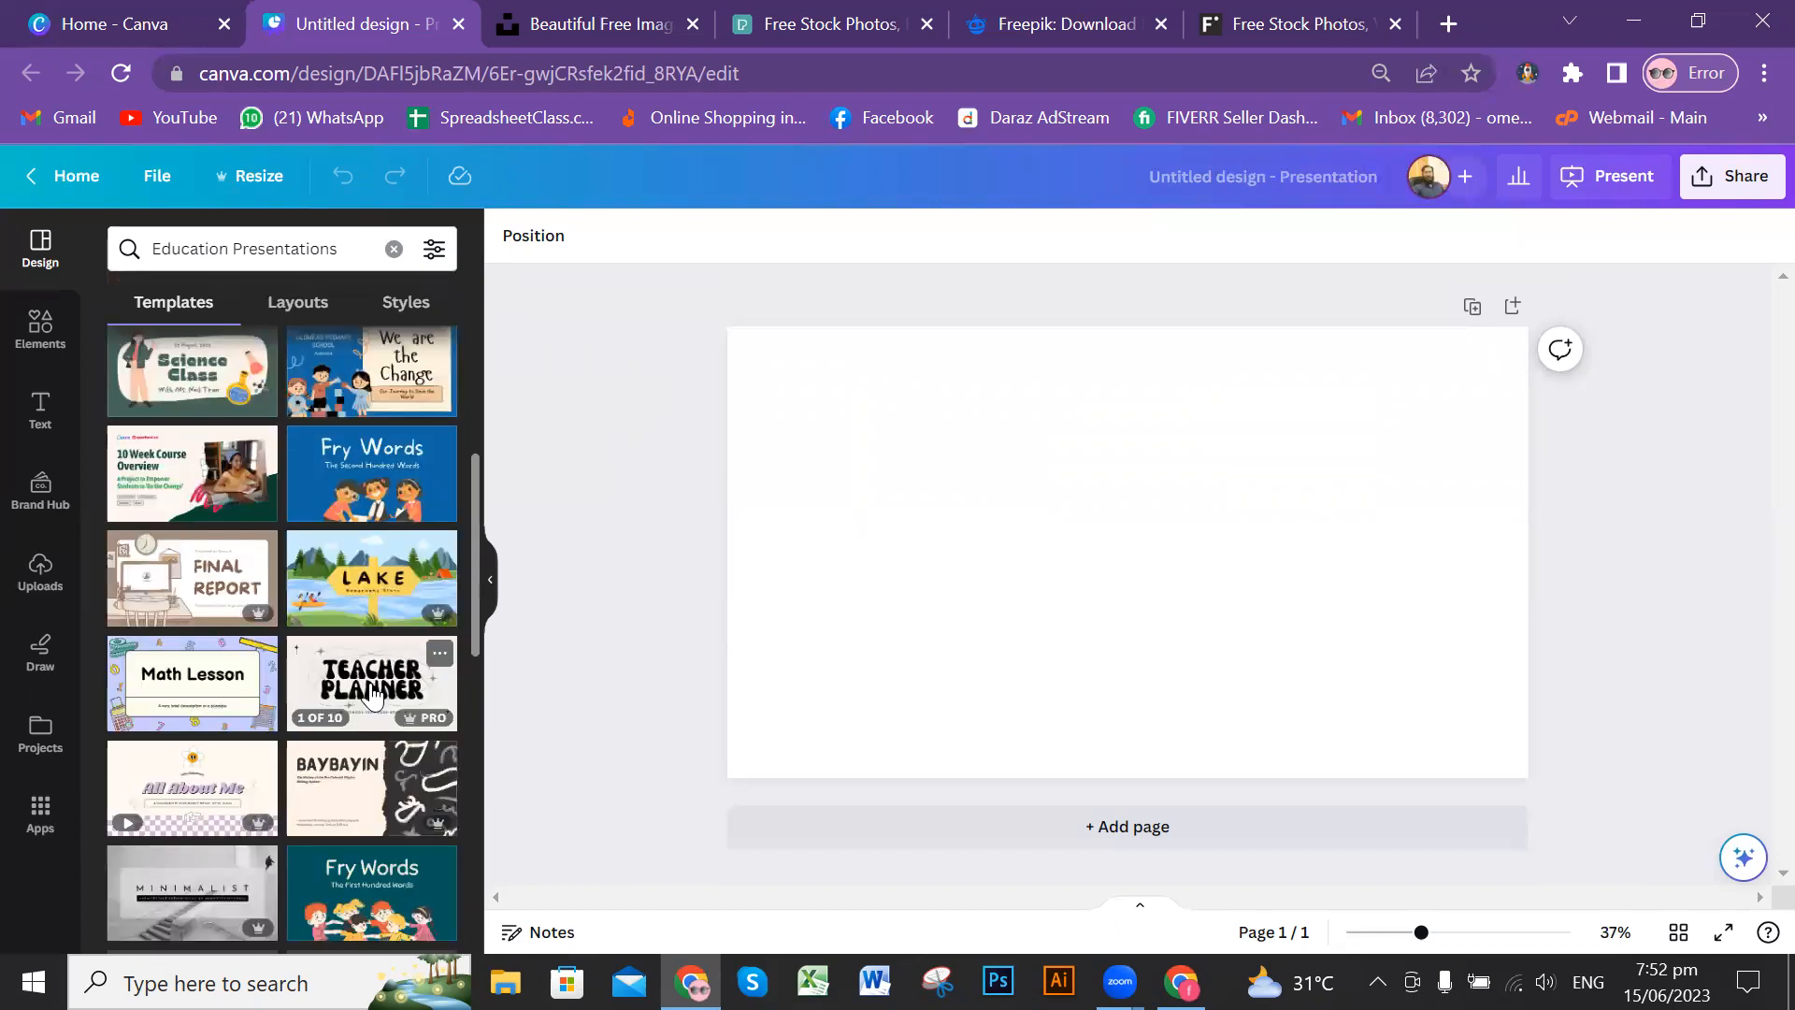
scroll(372, 692, down, 1)
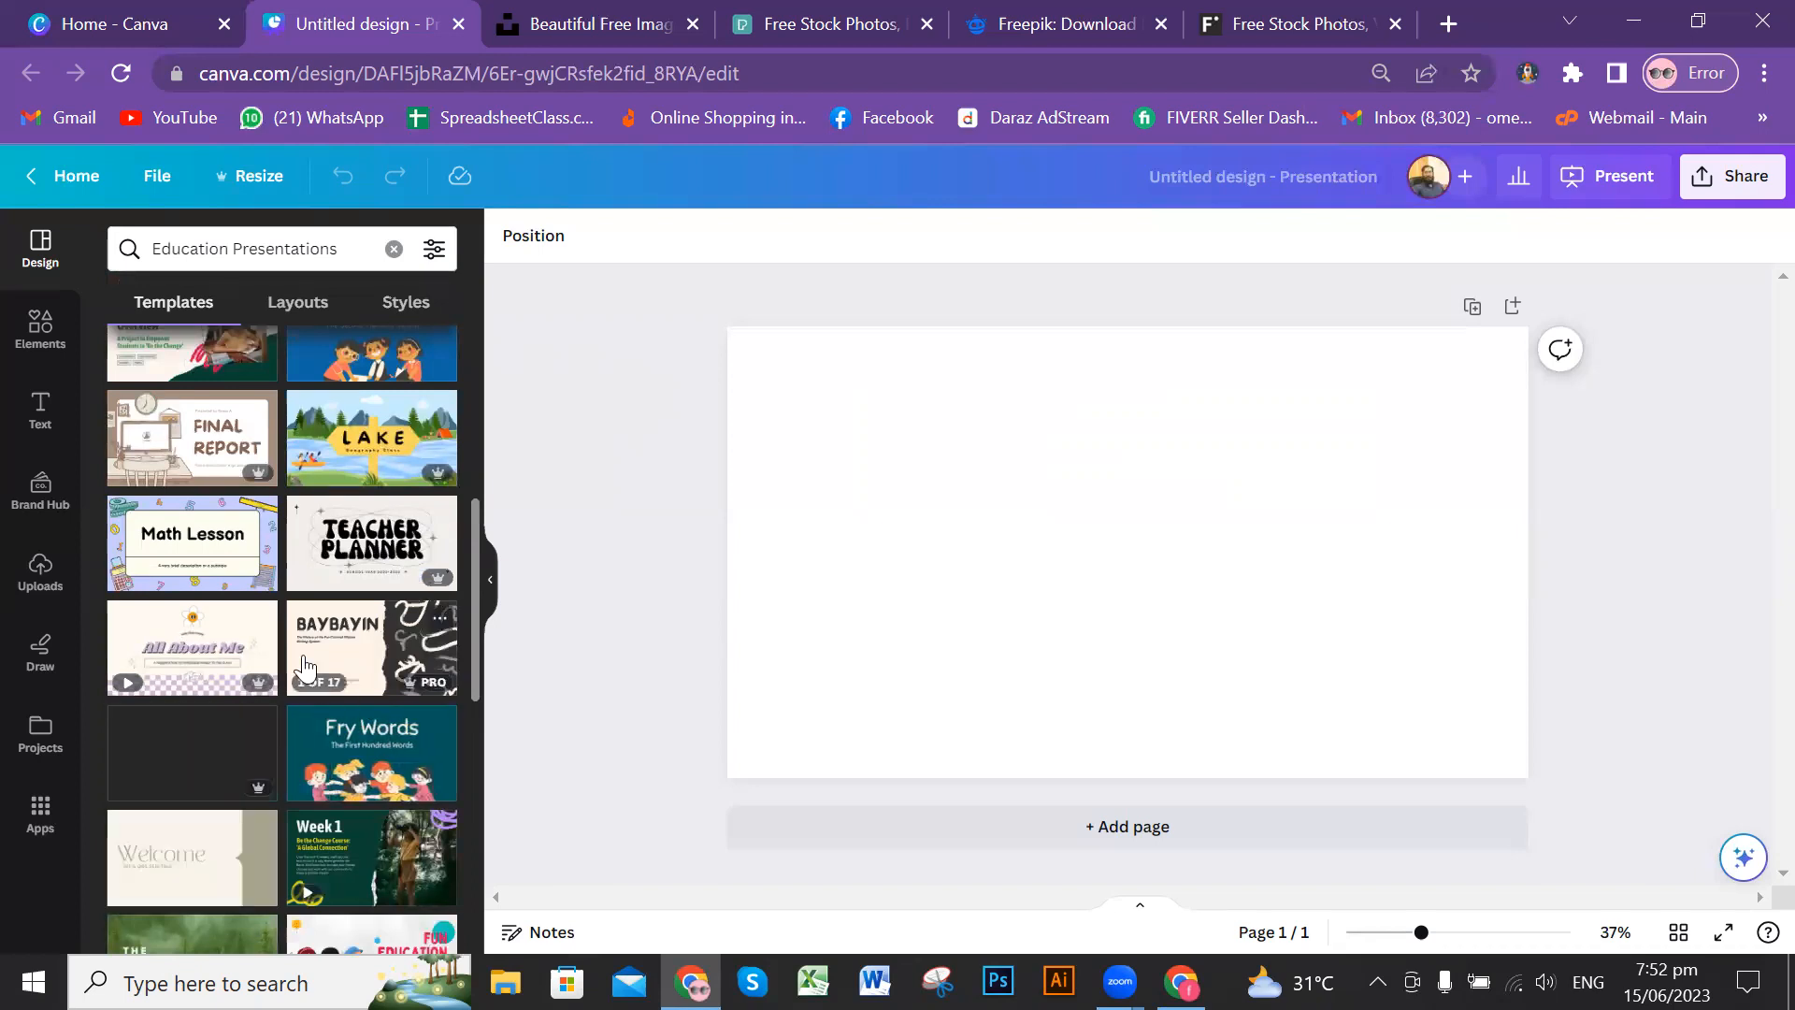
scroll(311, 650, down, 1)
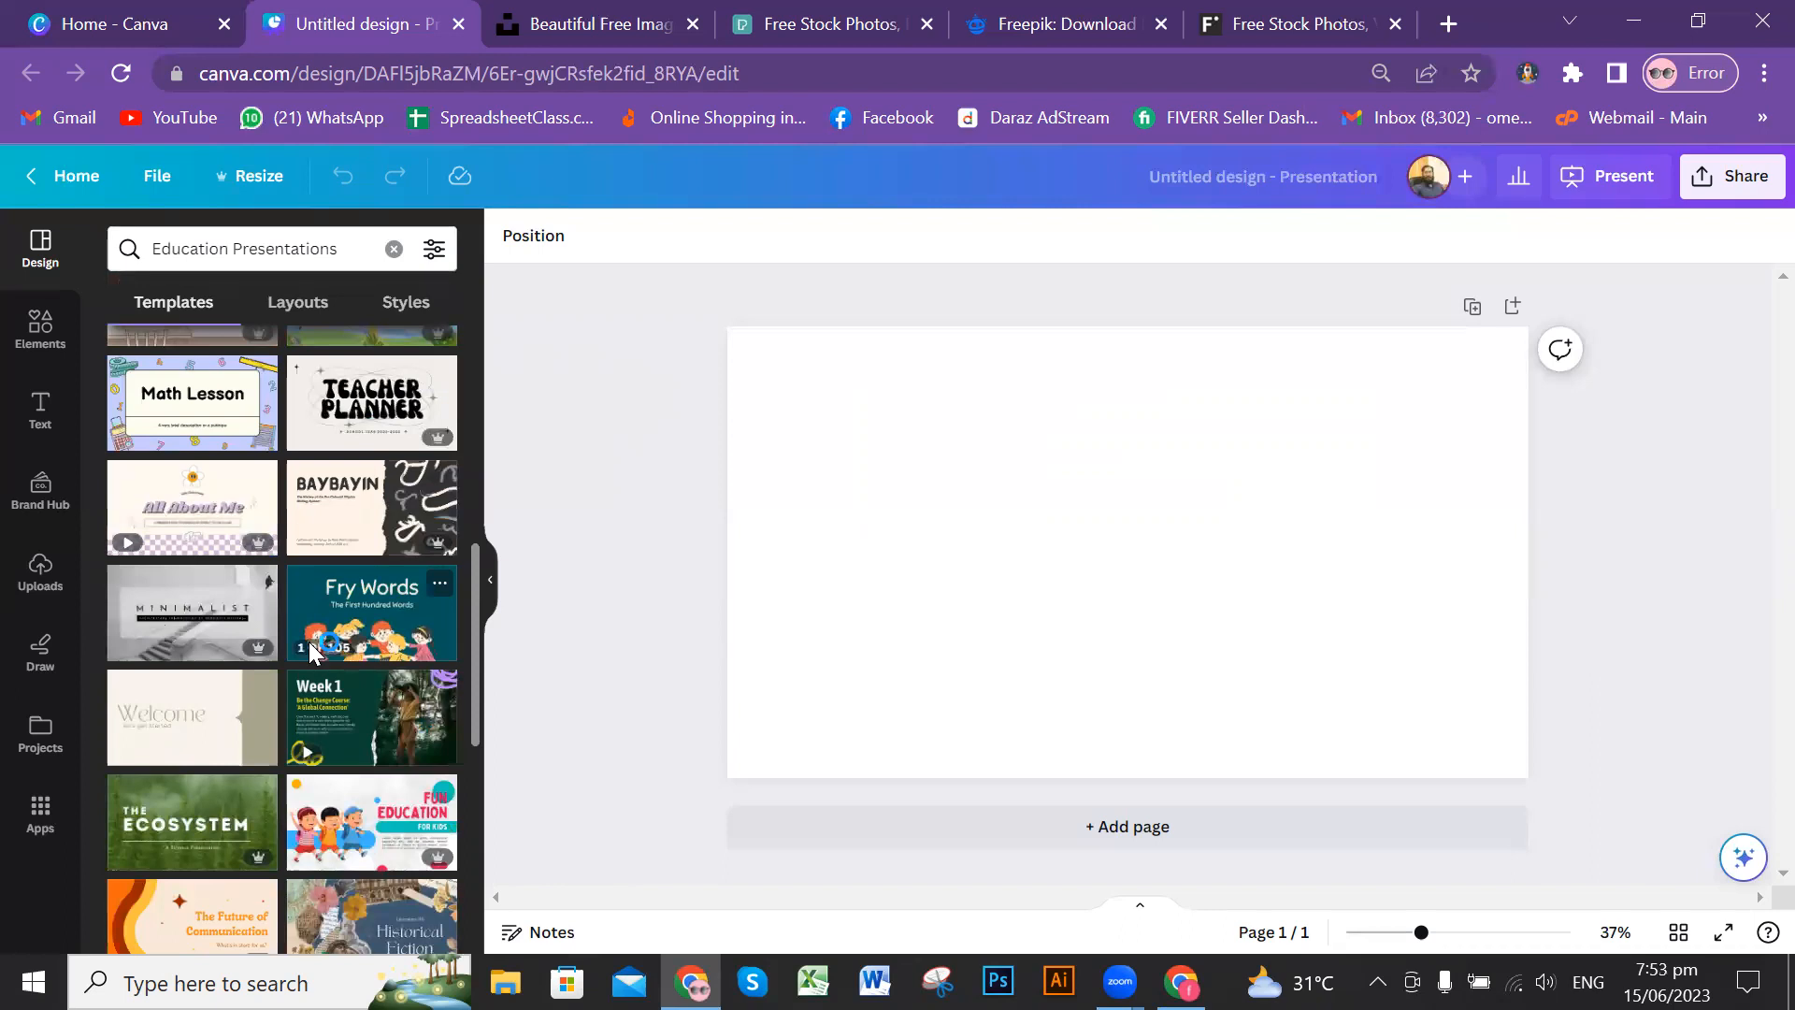
scroll(312, 650, down, 1)
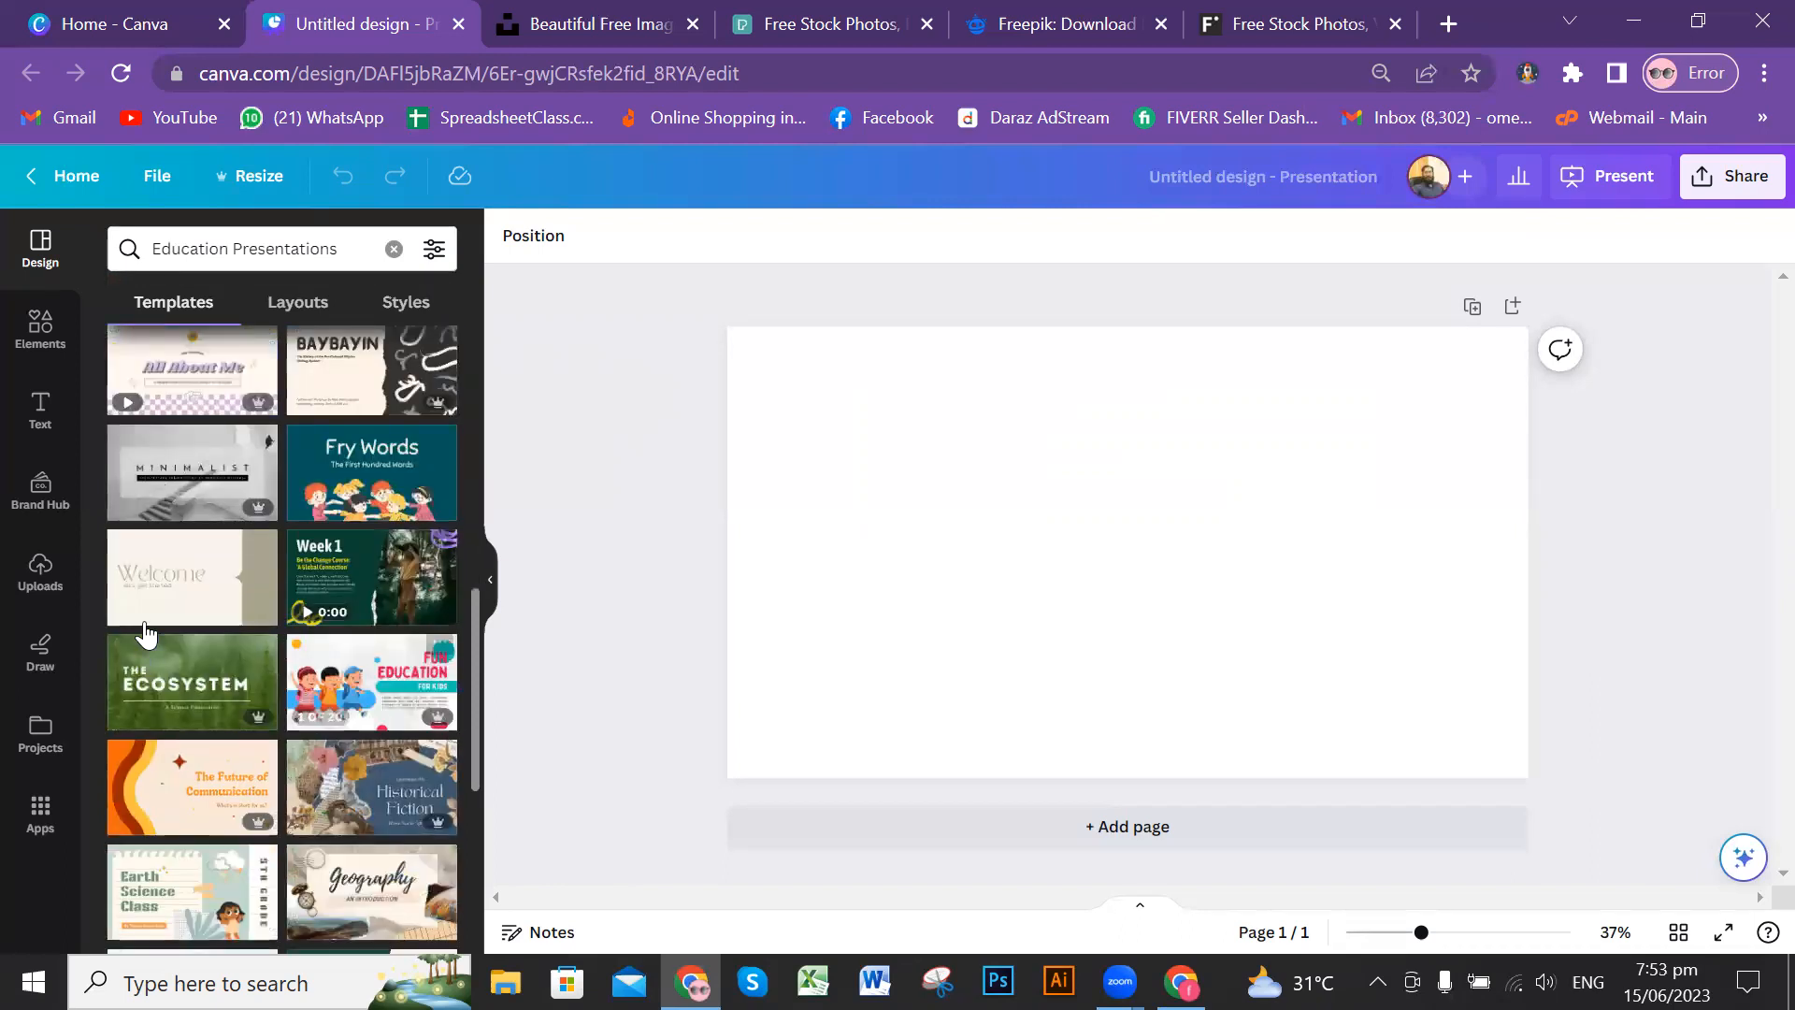
Step: Change the template search to "computer Presentations"
double_click(131, 251)
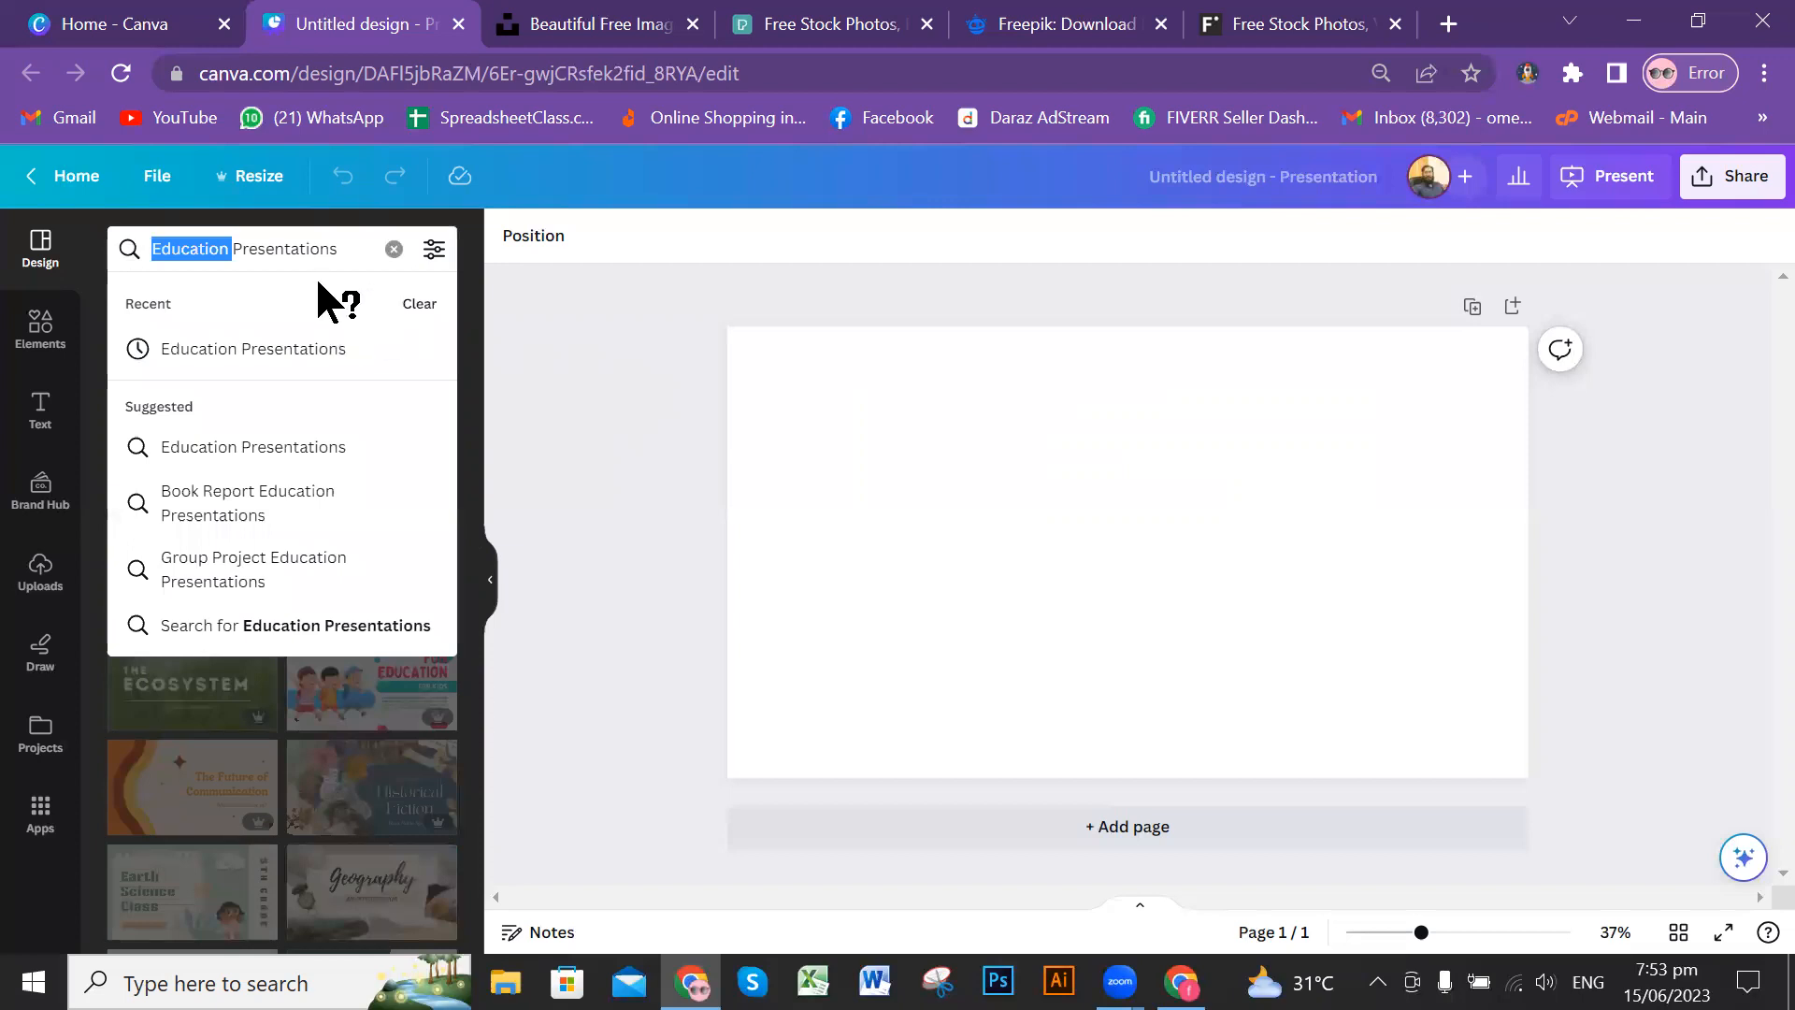
text(comp)
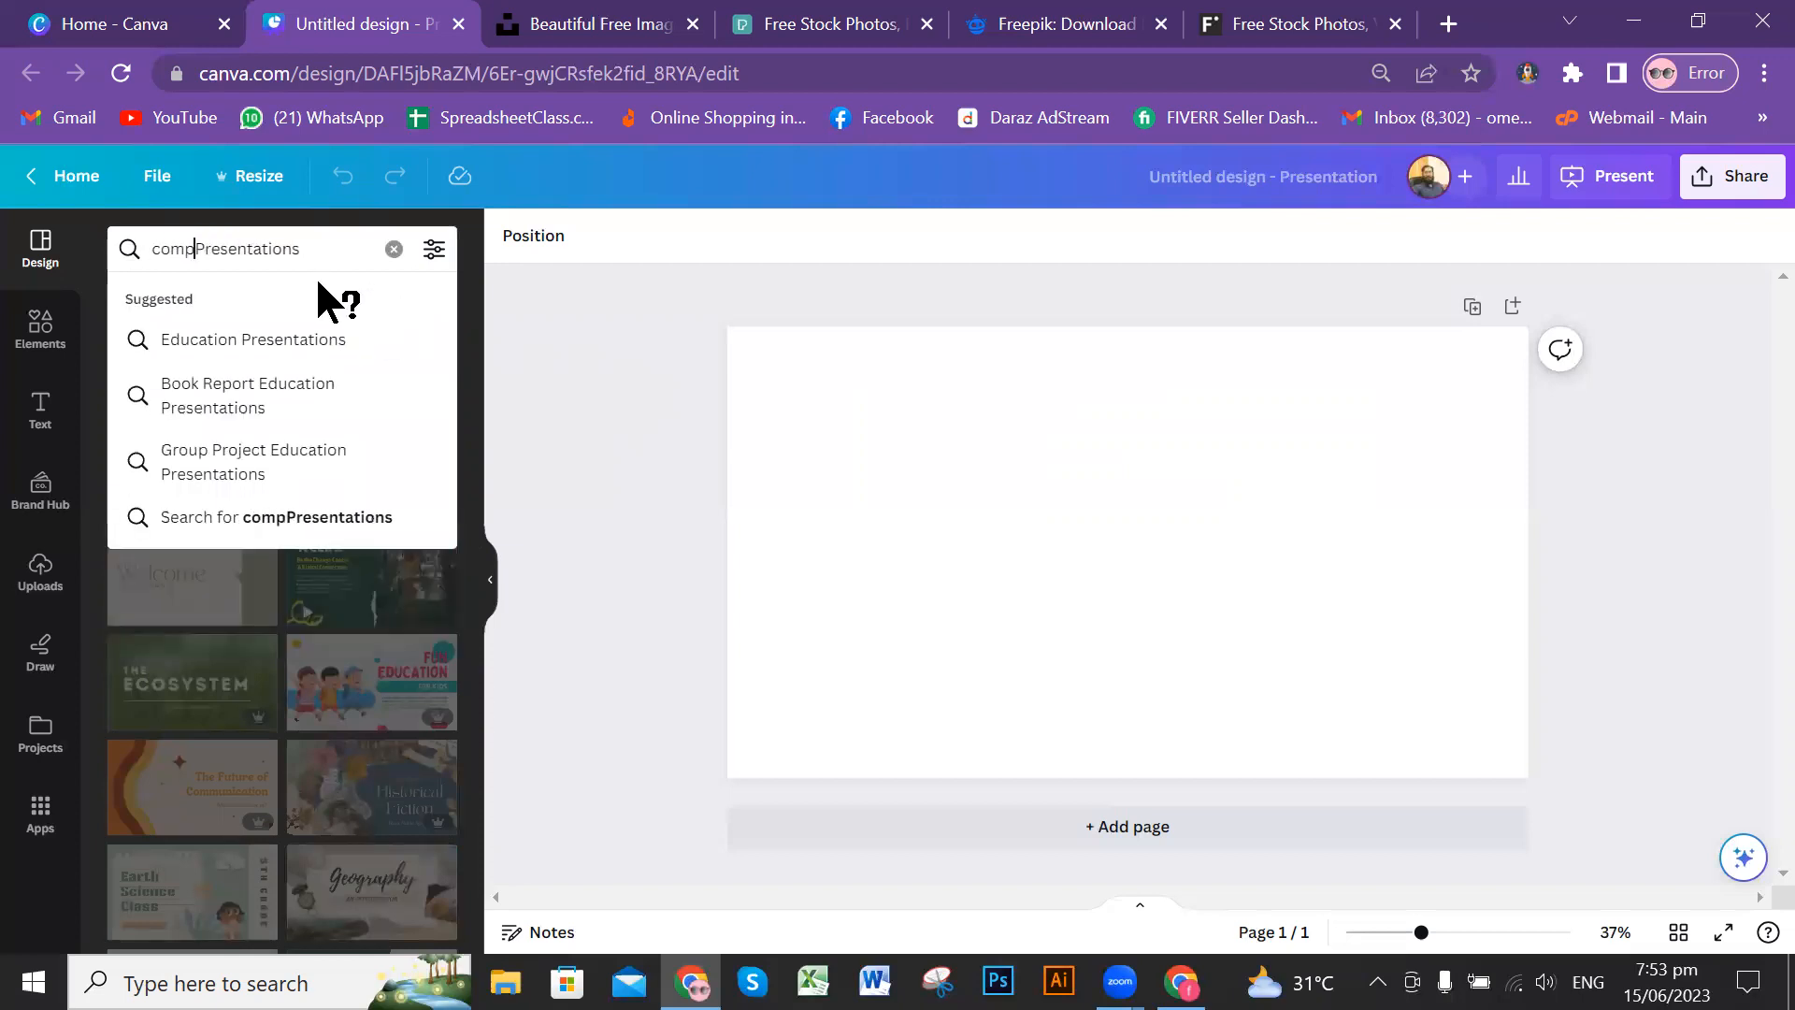
text(uter)
key(Return)
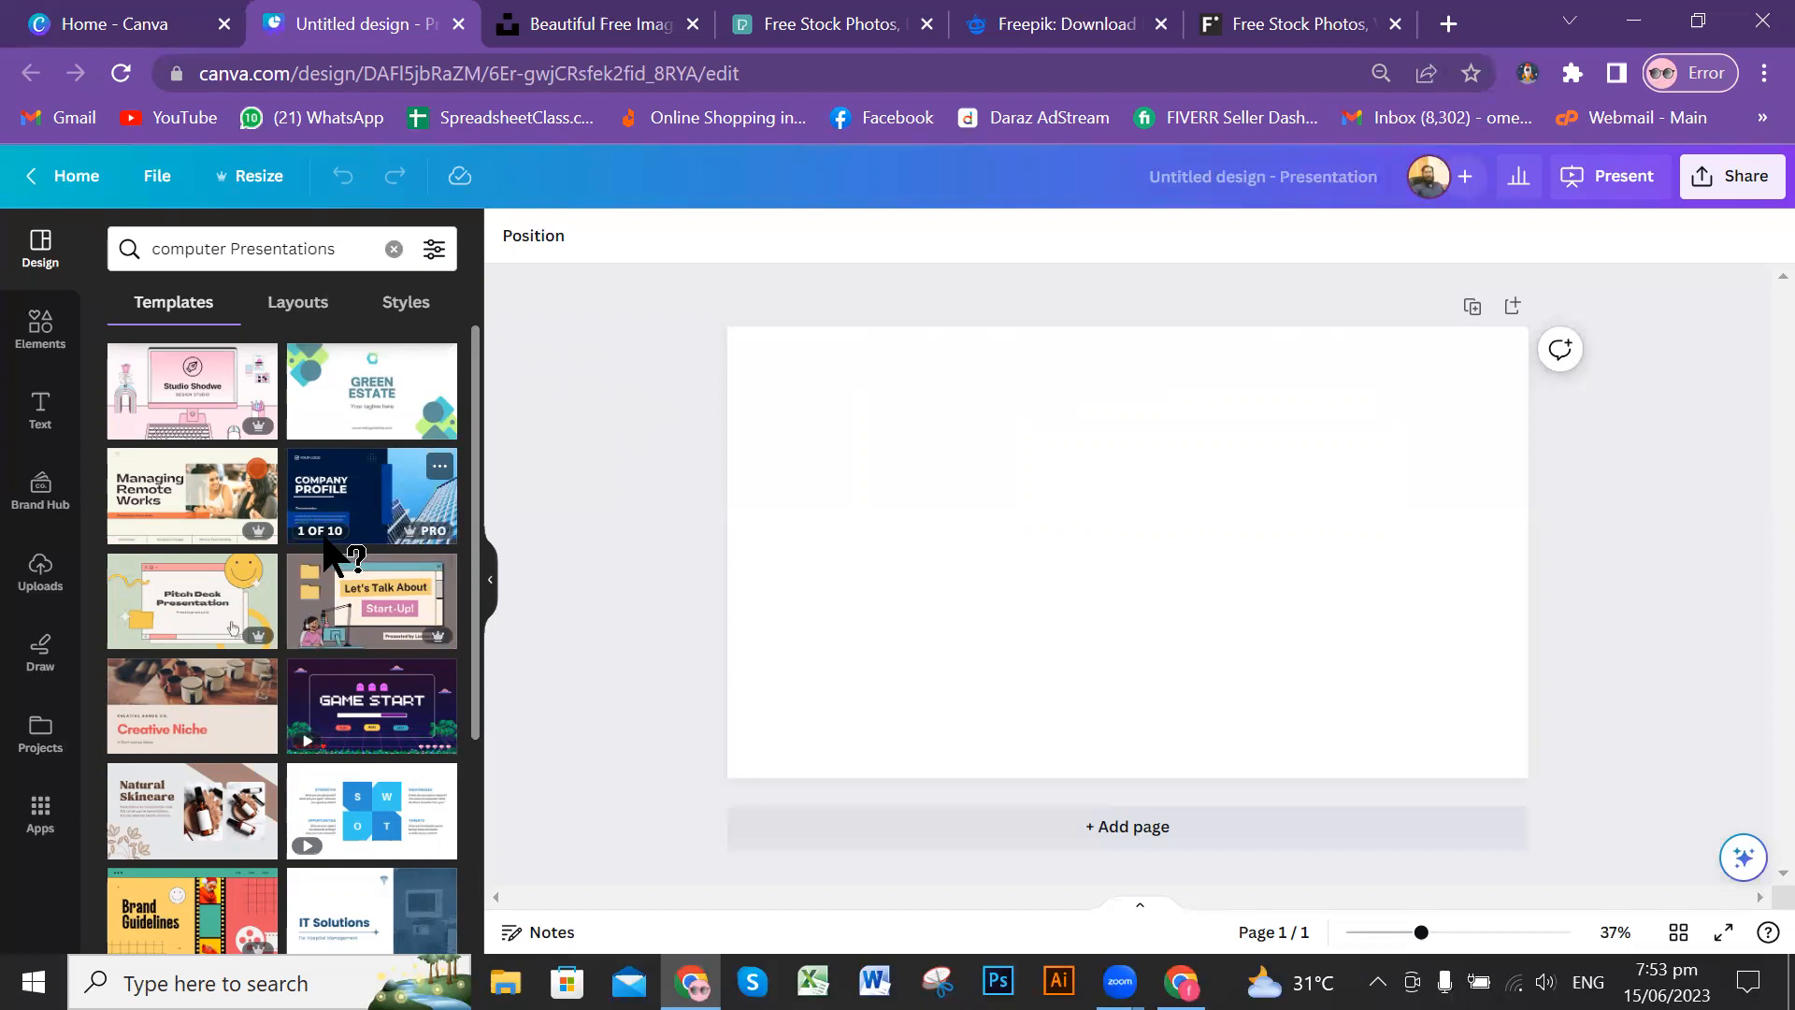
Step: Open the Blue Minimalist Company Profile Presentations template and review its pages and template style
click(364, 497)
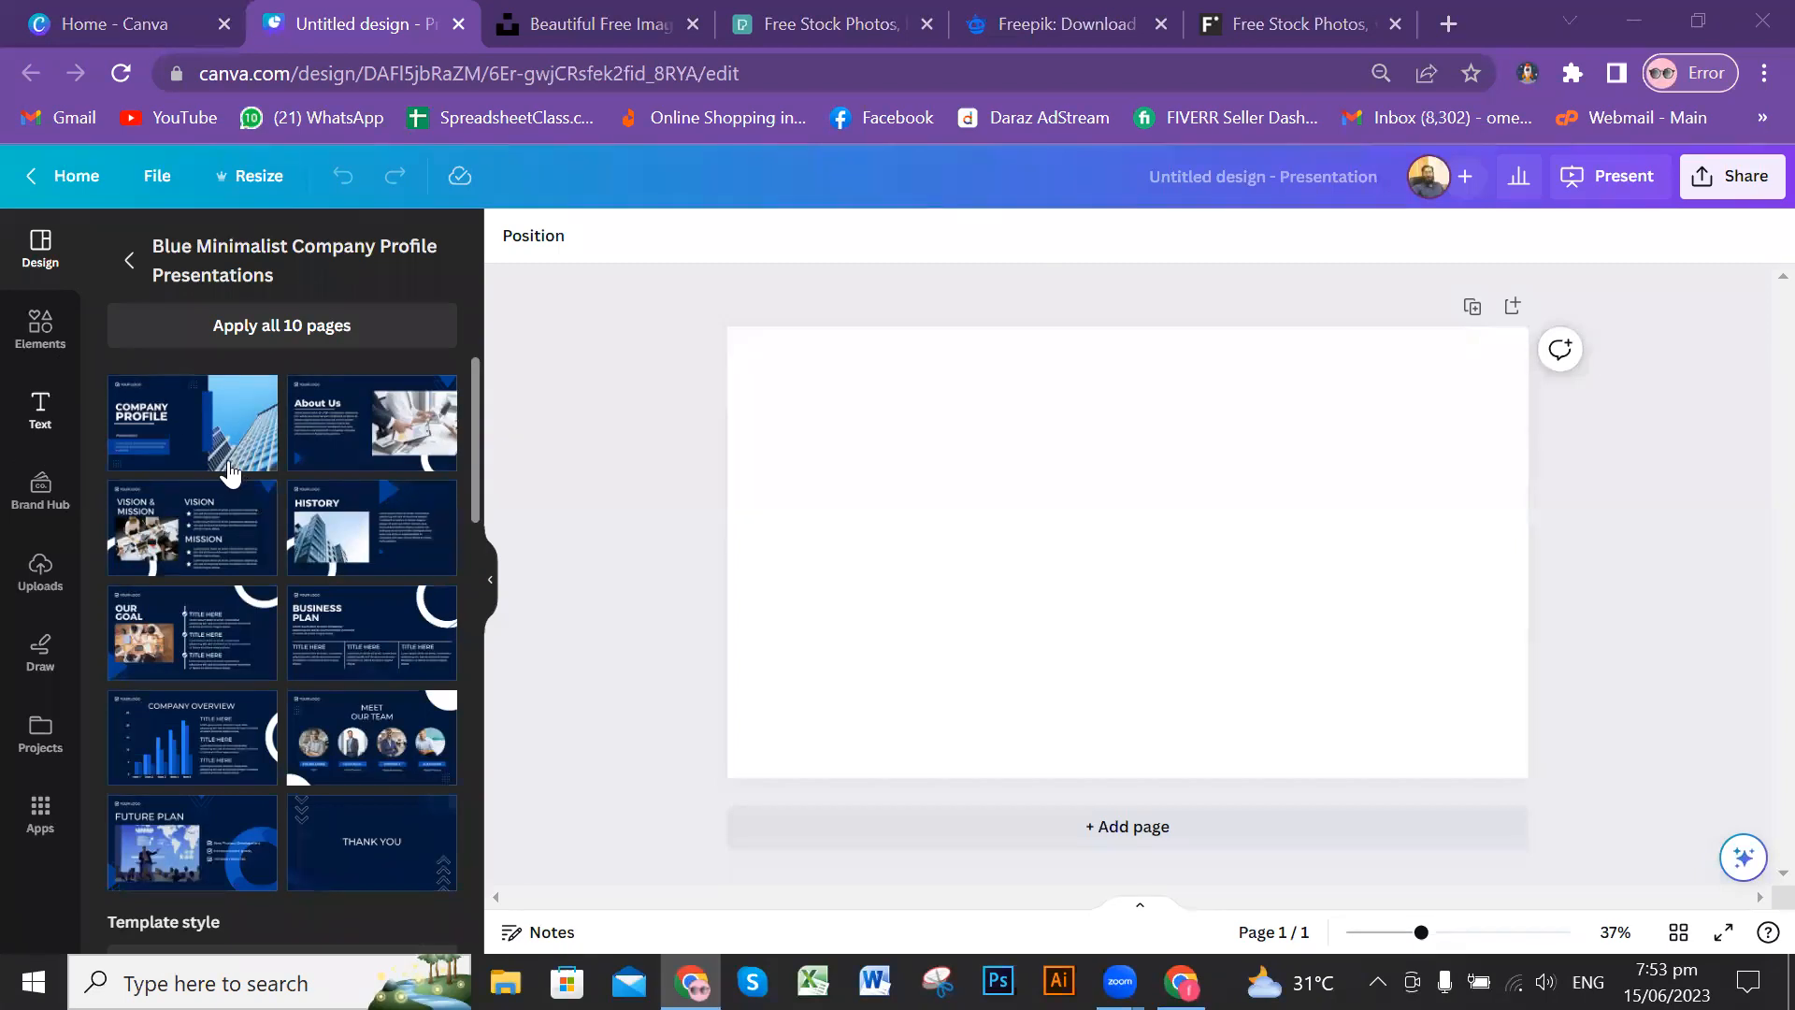
scroll(348, 678, down, 2)
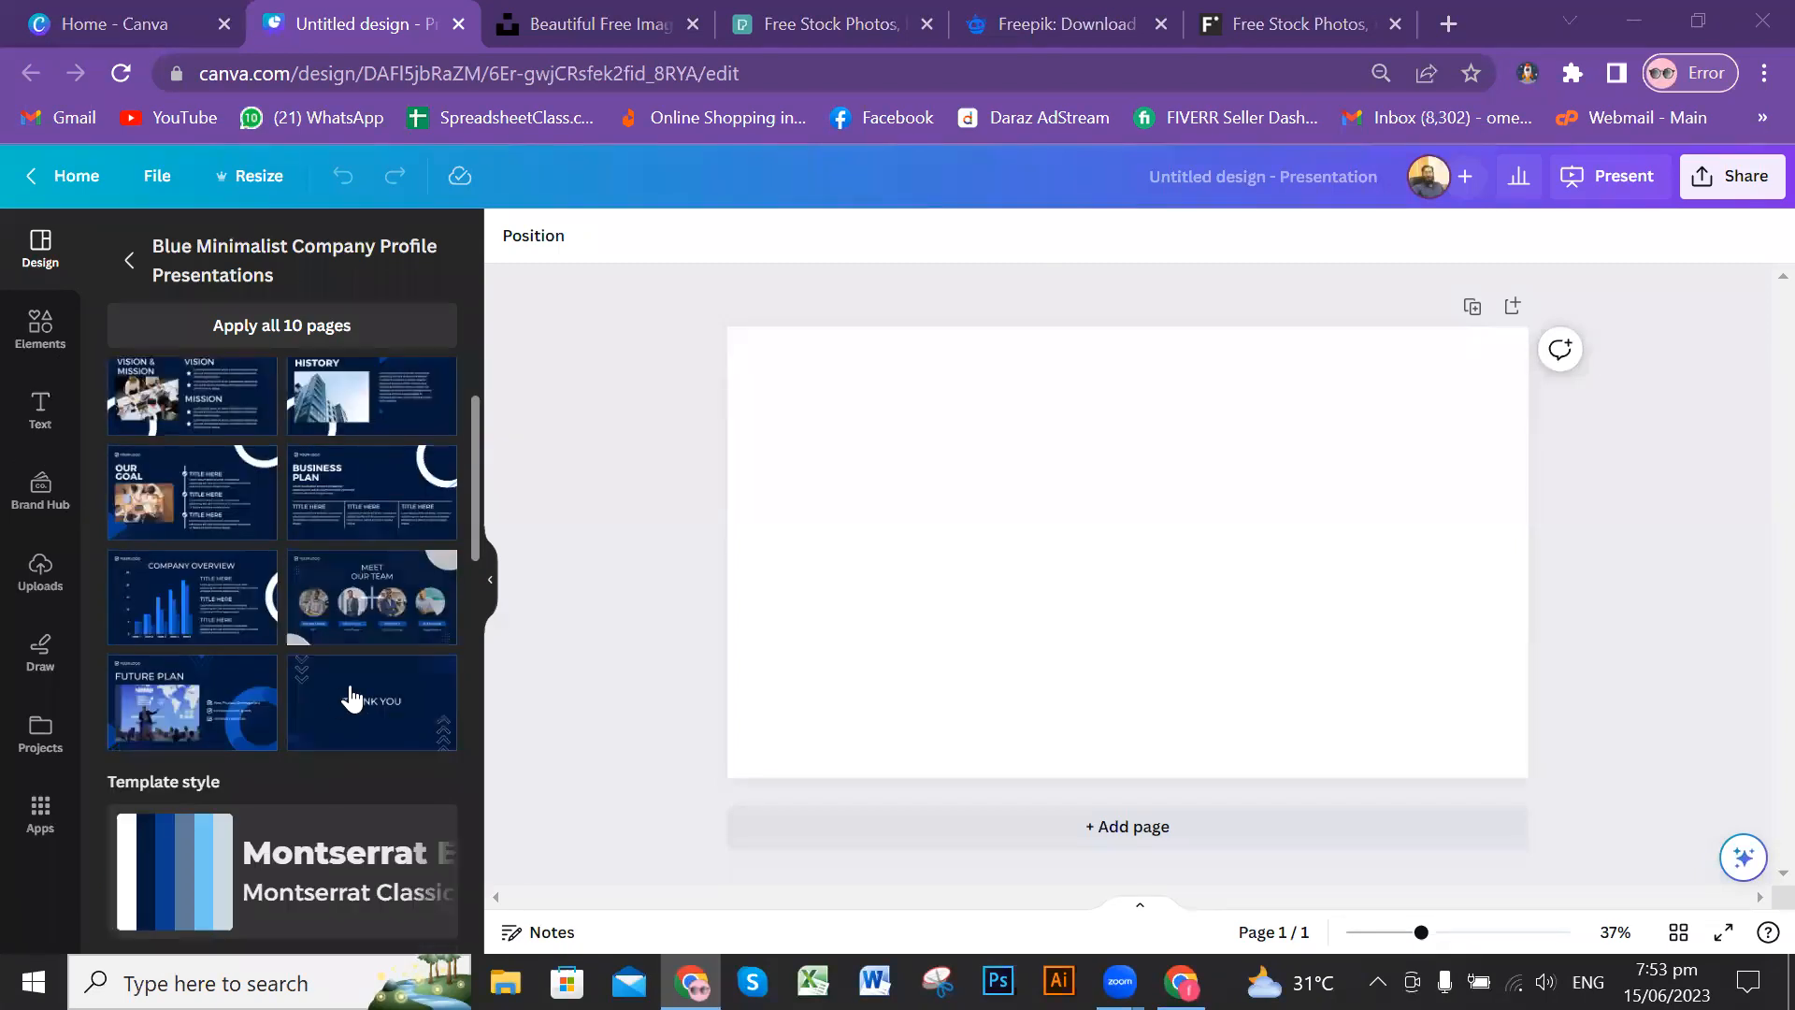
scroll(321, 664, up, 2)
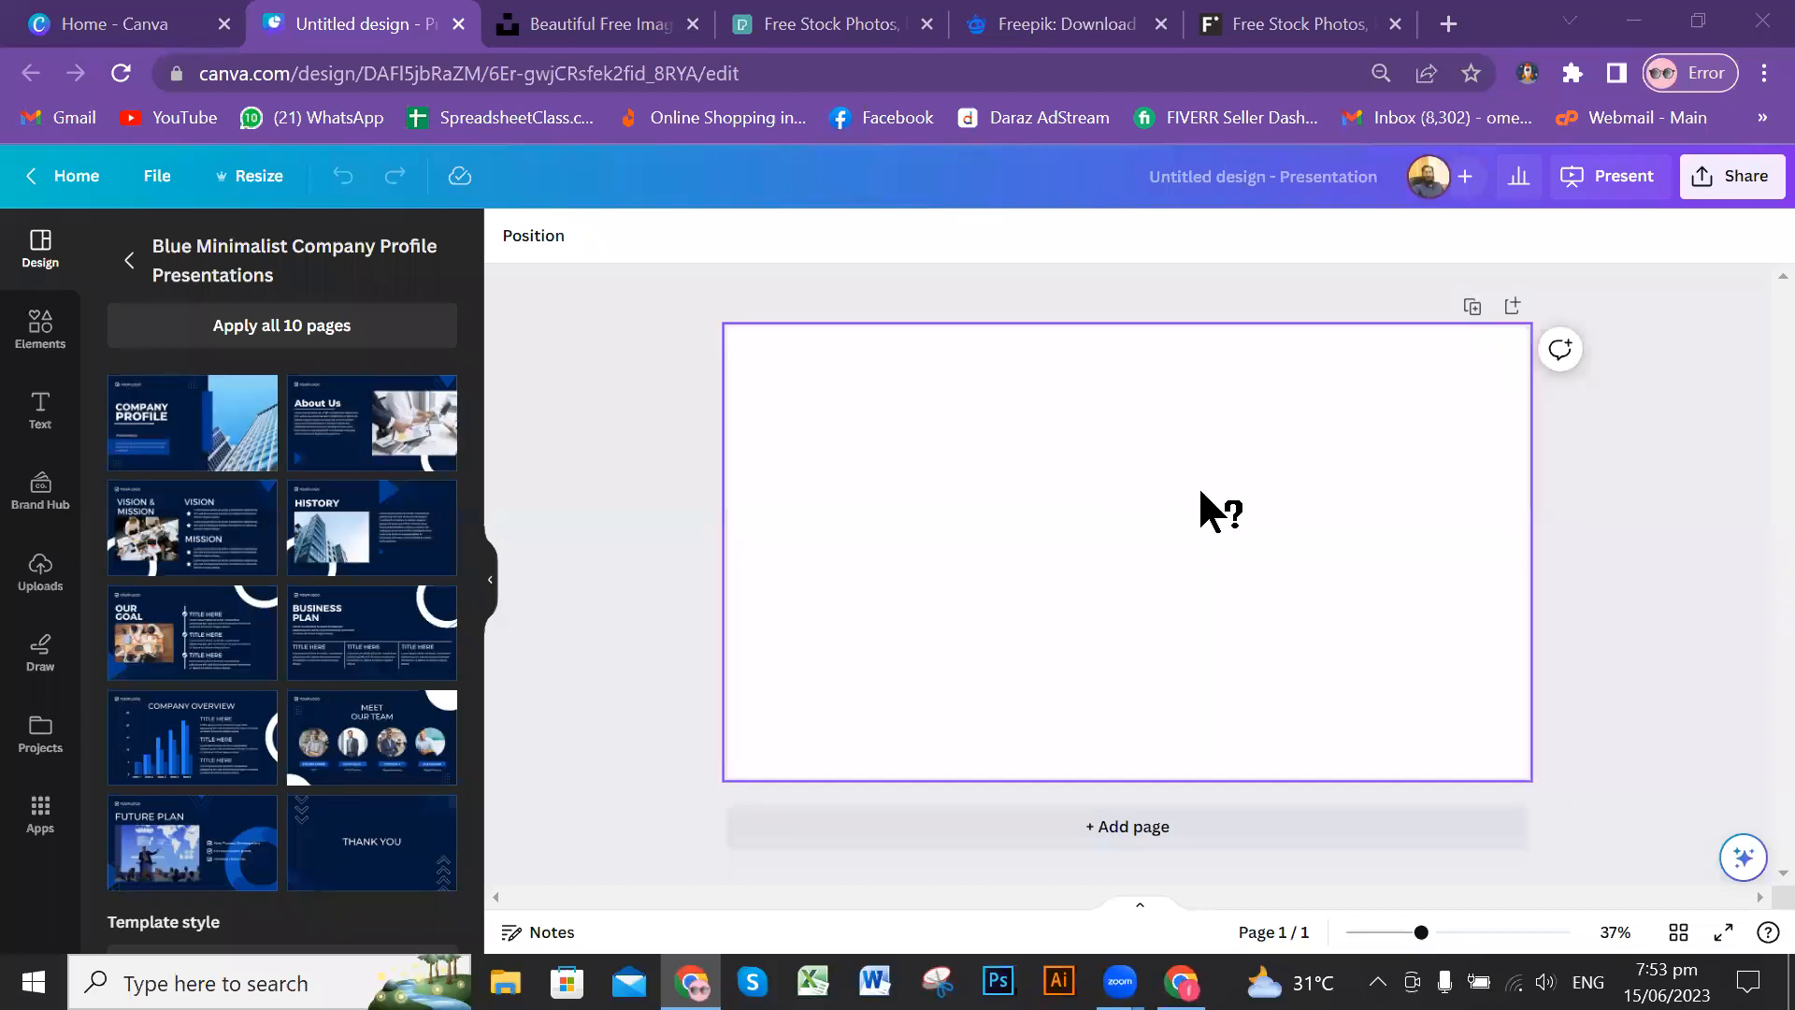
Step: Add two blank pages after the first page of the presentation
click(1091, 499)
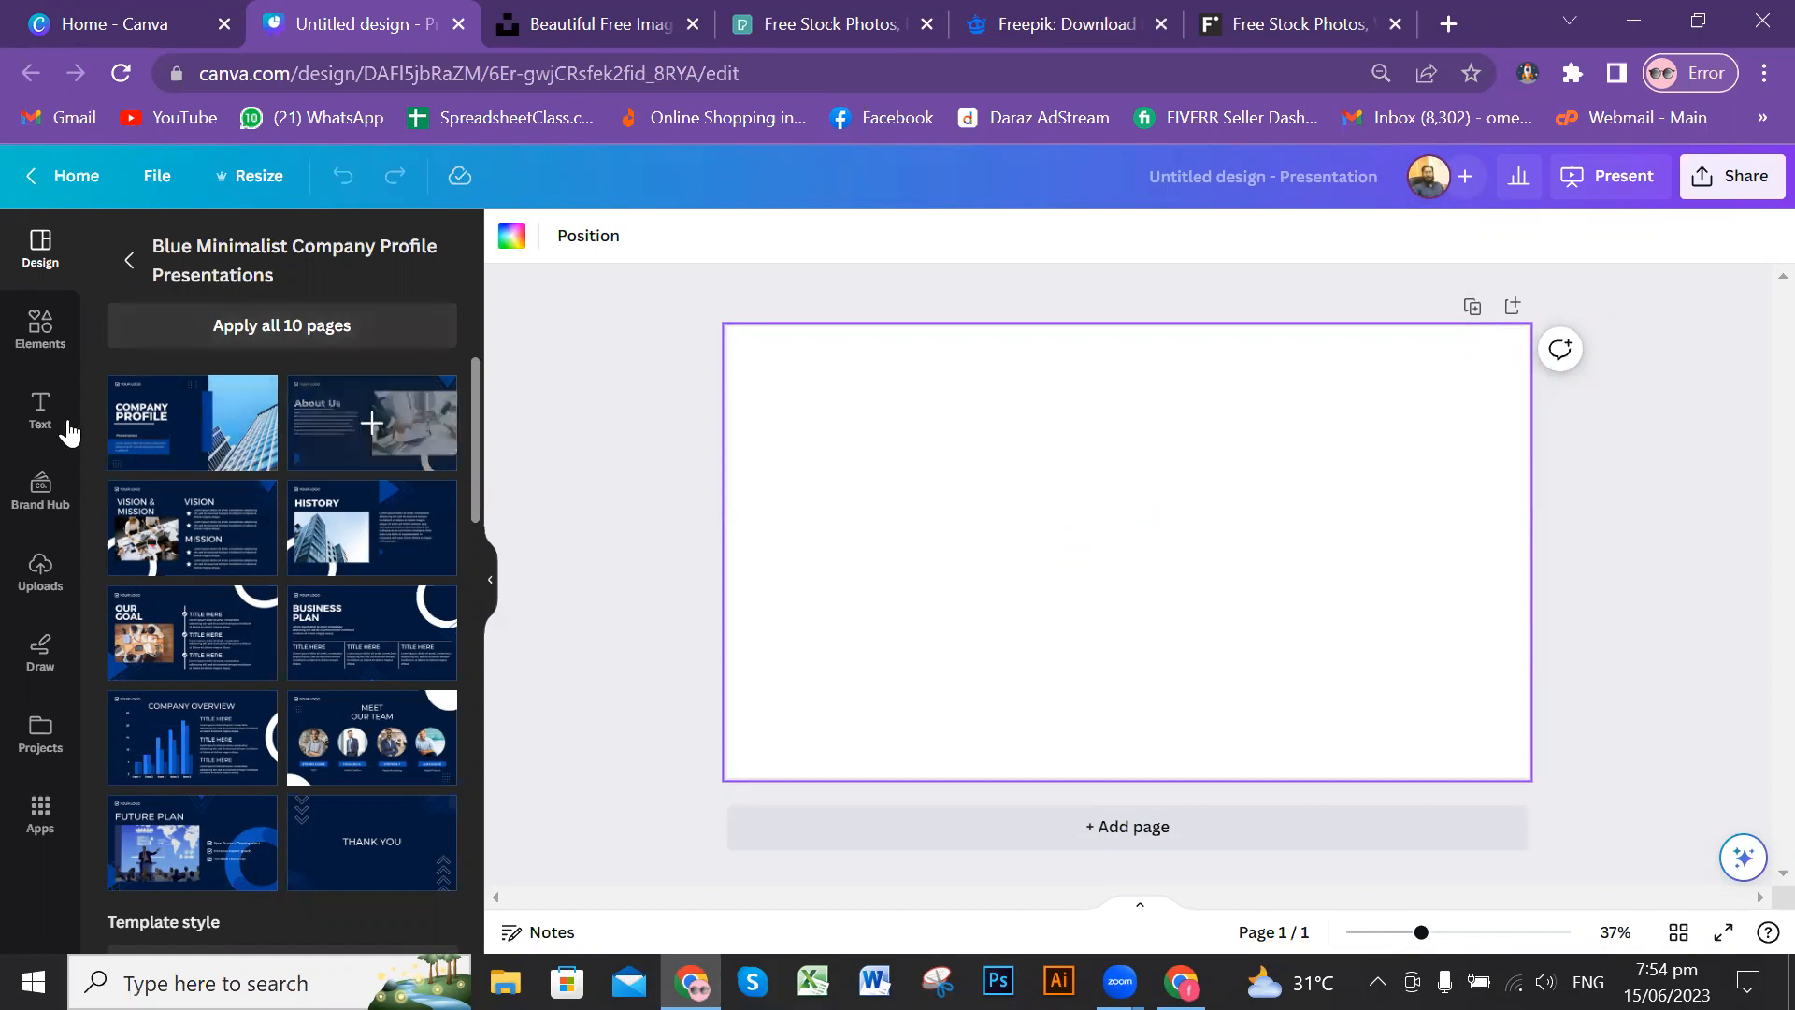
click(170, 422)
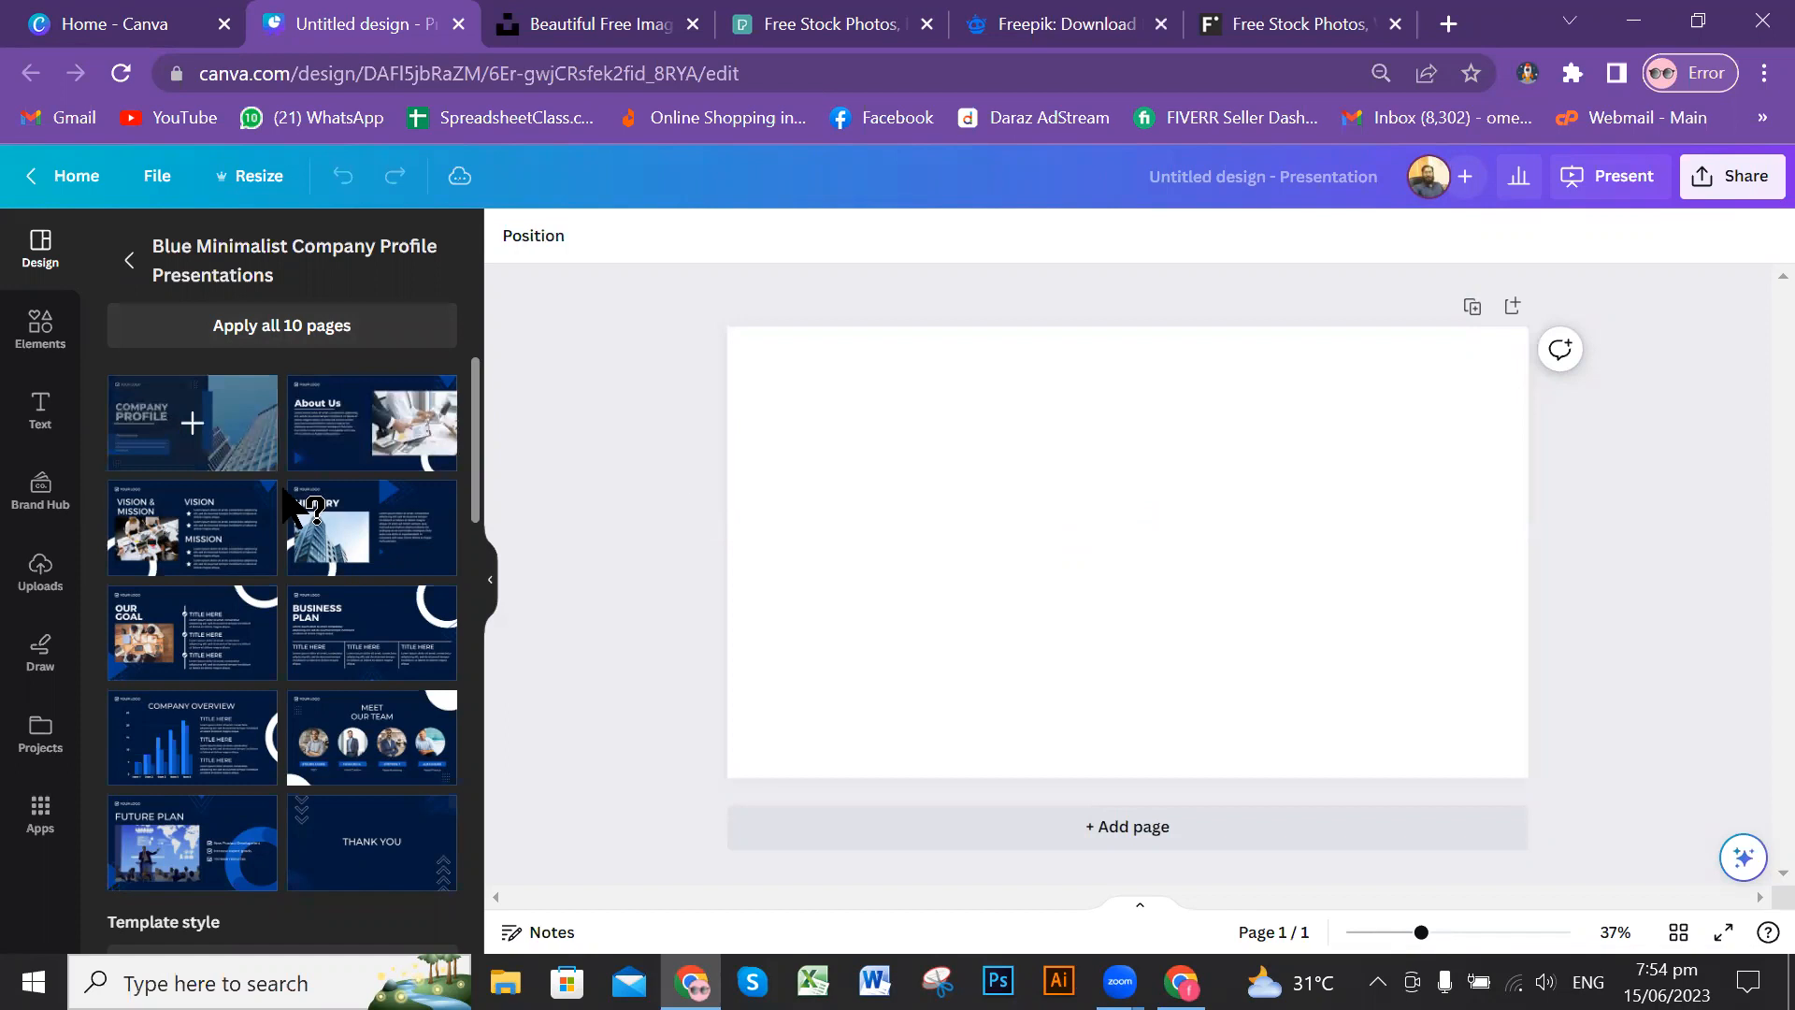
click(1255, 840)
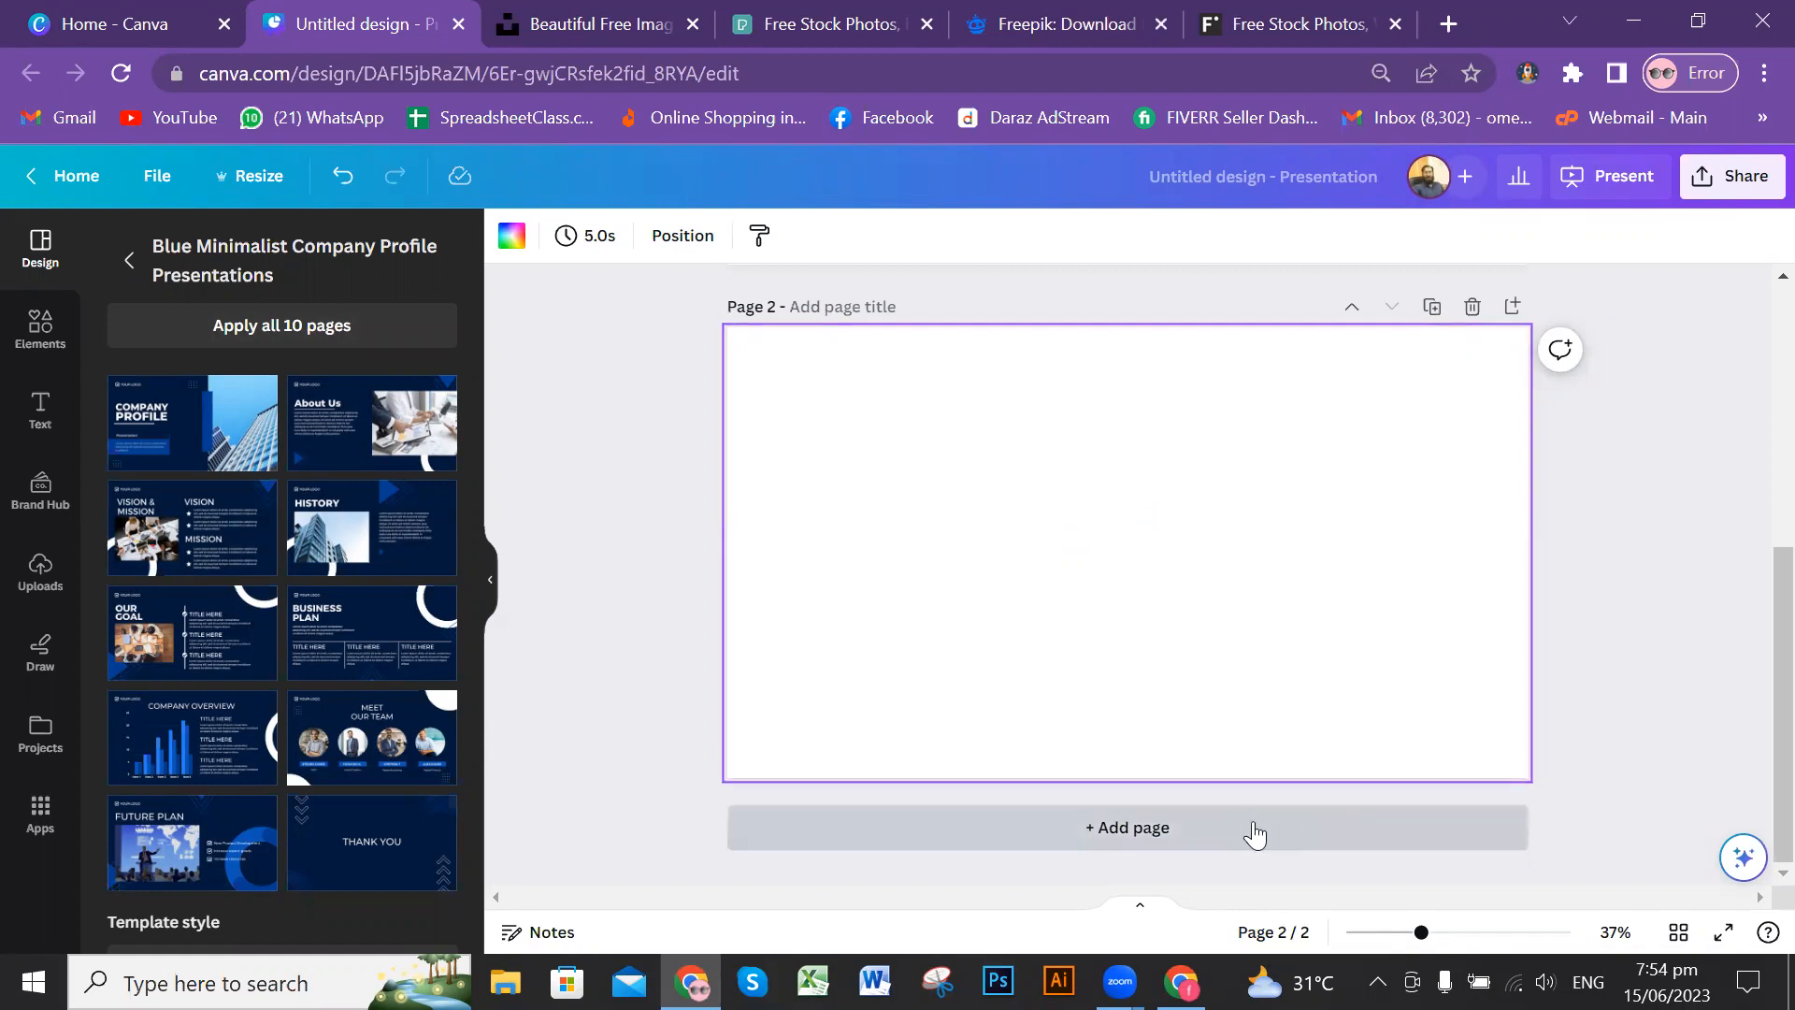
click(1255, 835)
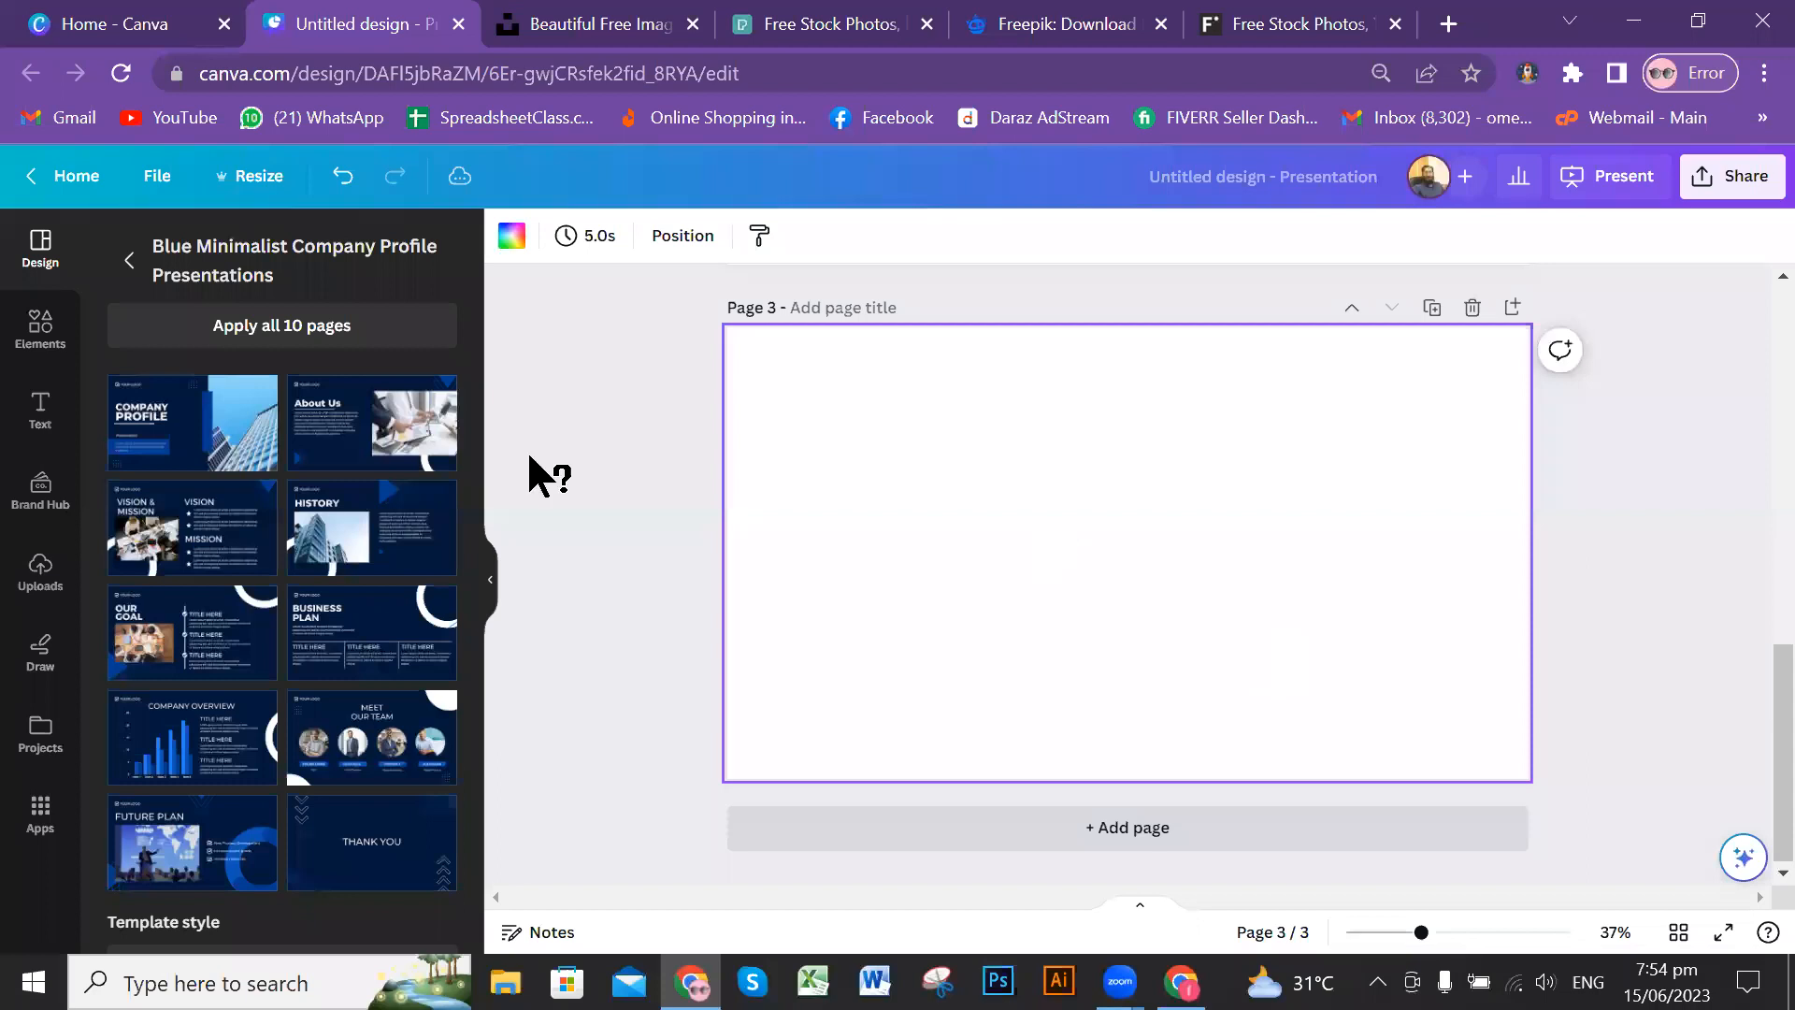
scroll(529, 473, up, 2)
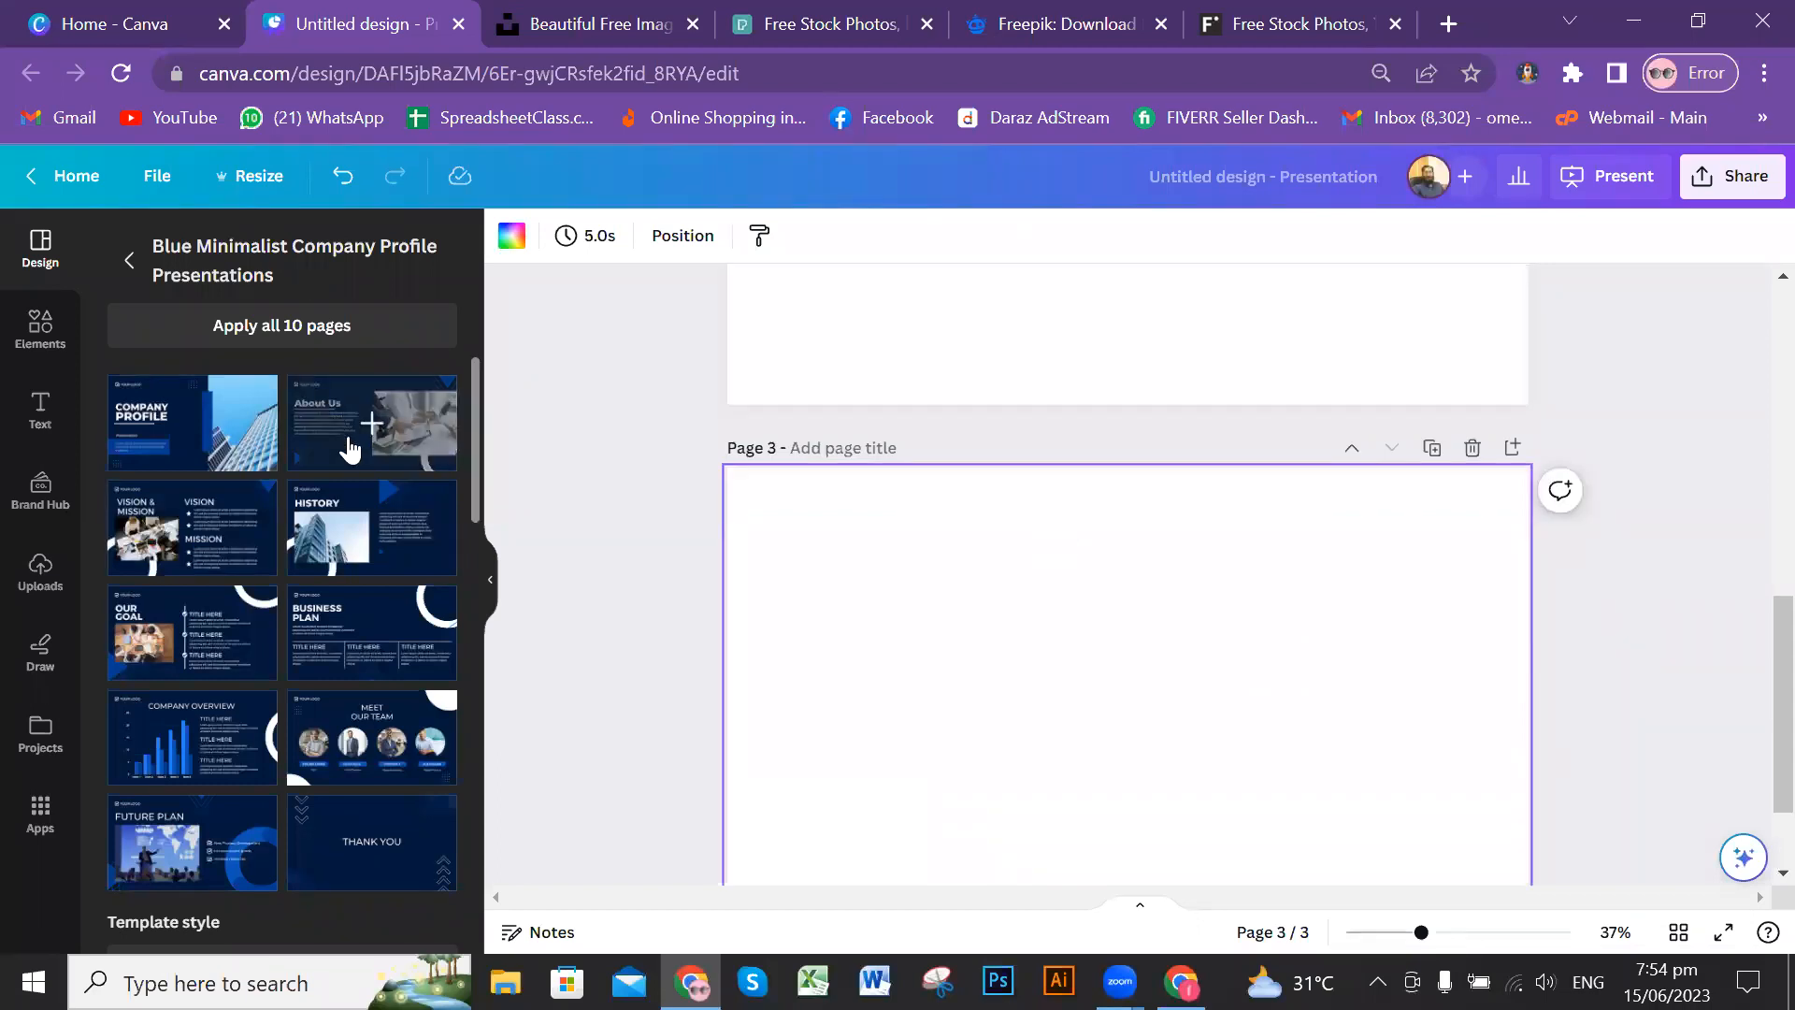
Step: Apply the template's About Us design to page 3 of the presentation
click(350, 449)
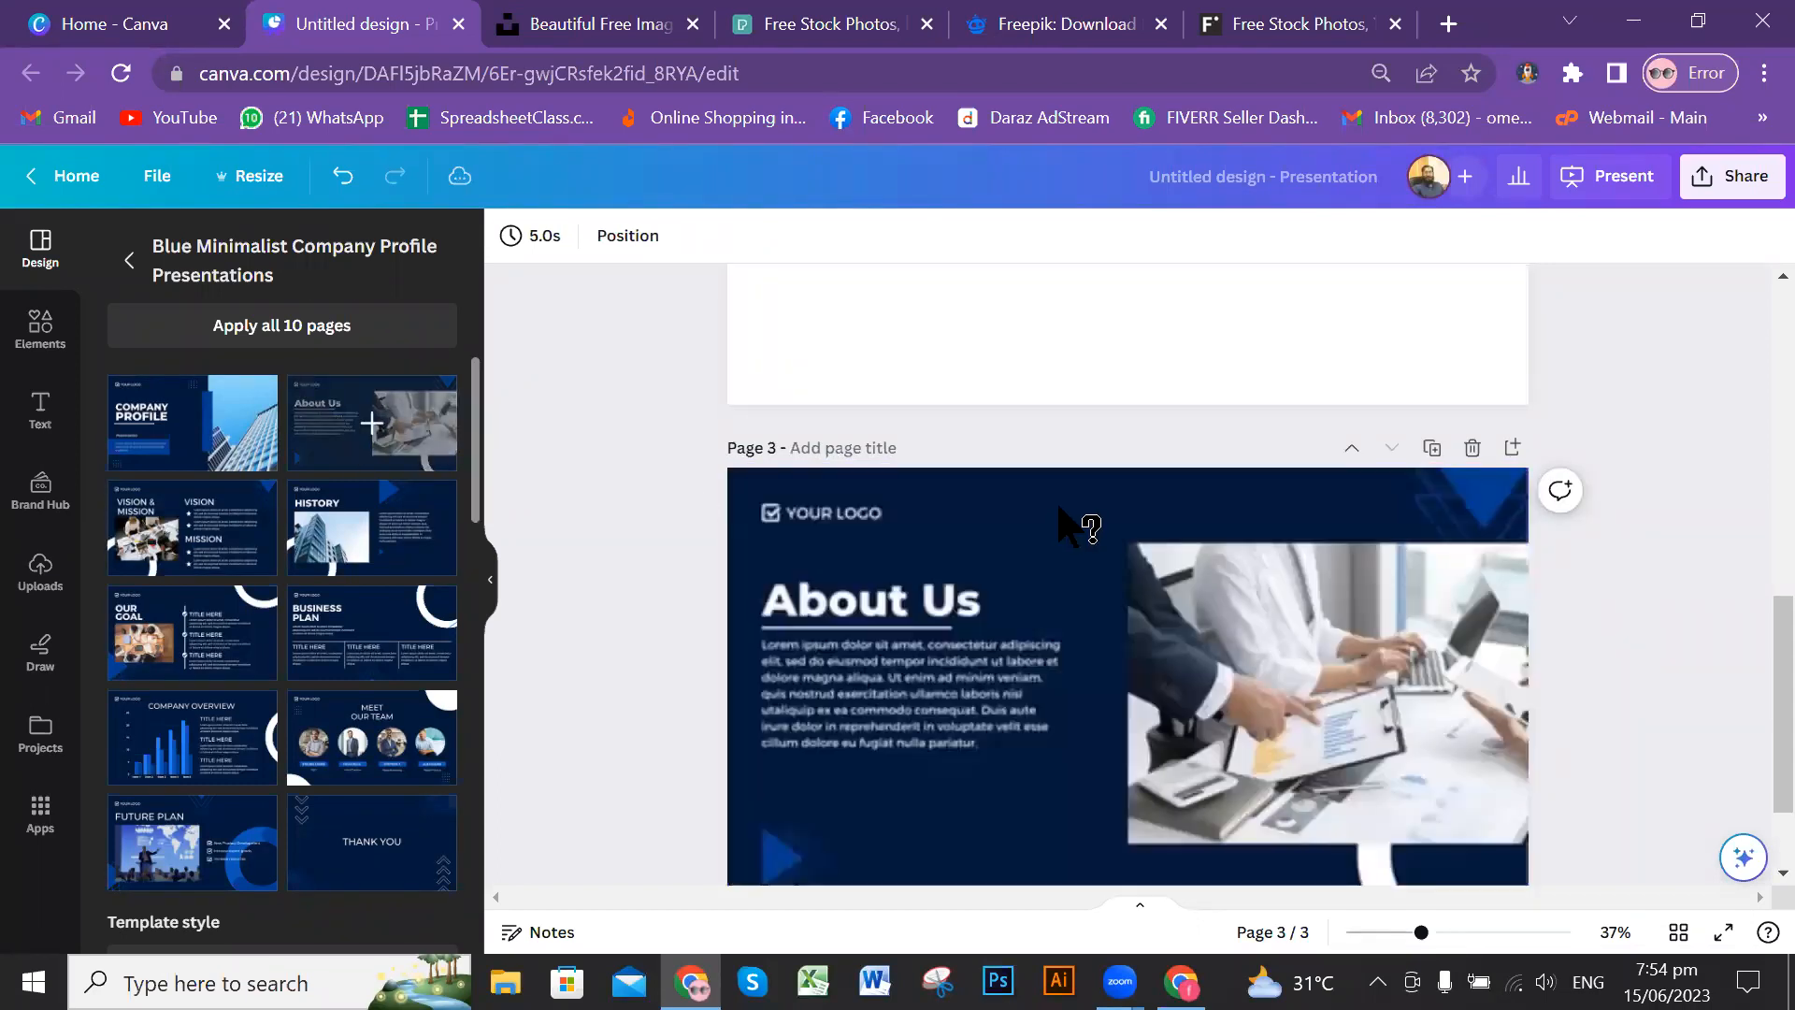
scroll(1086, 536, up, 7)
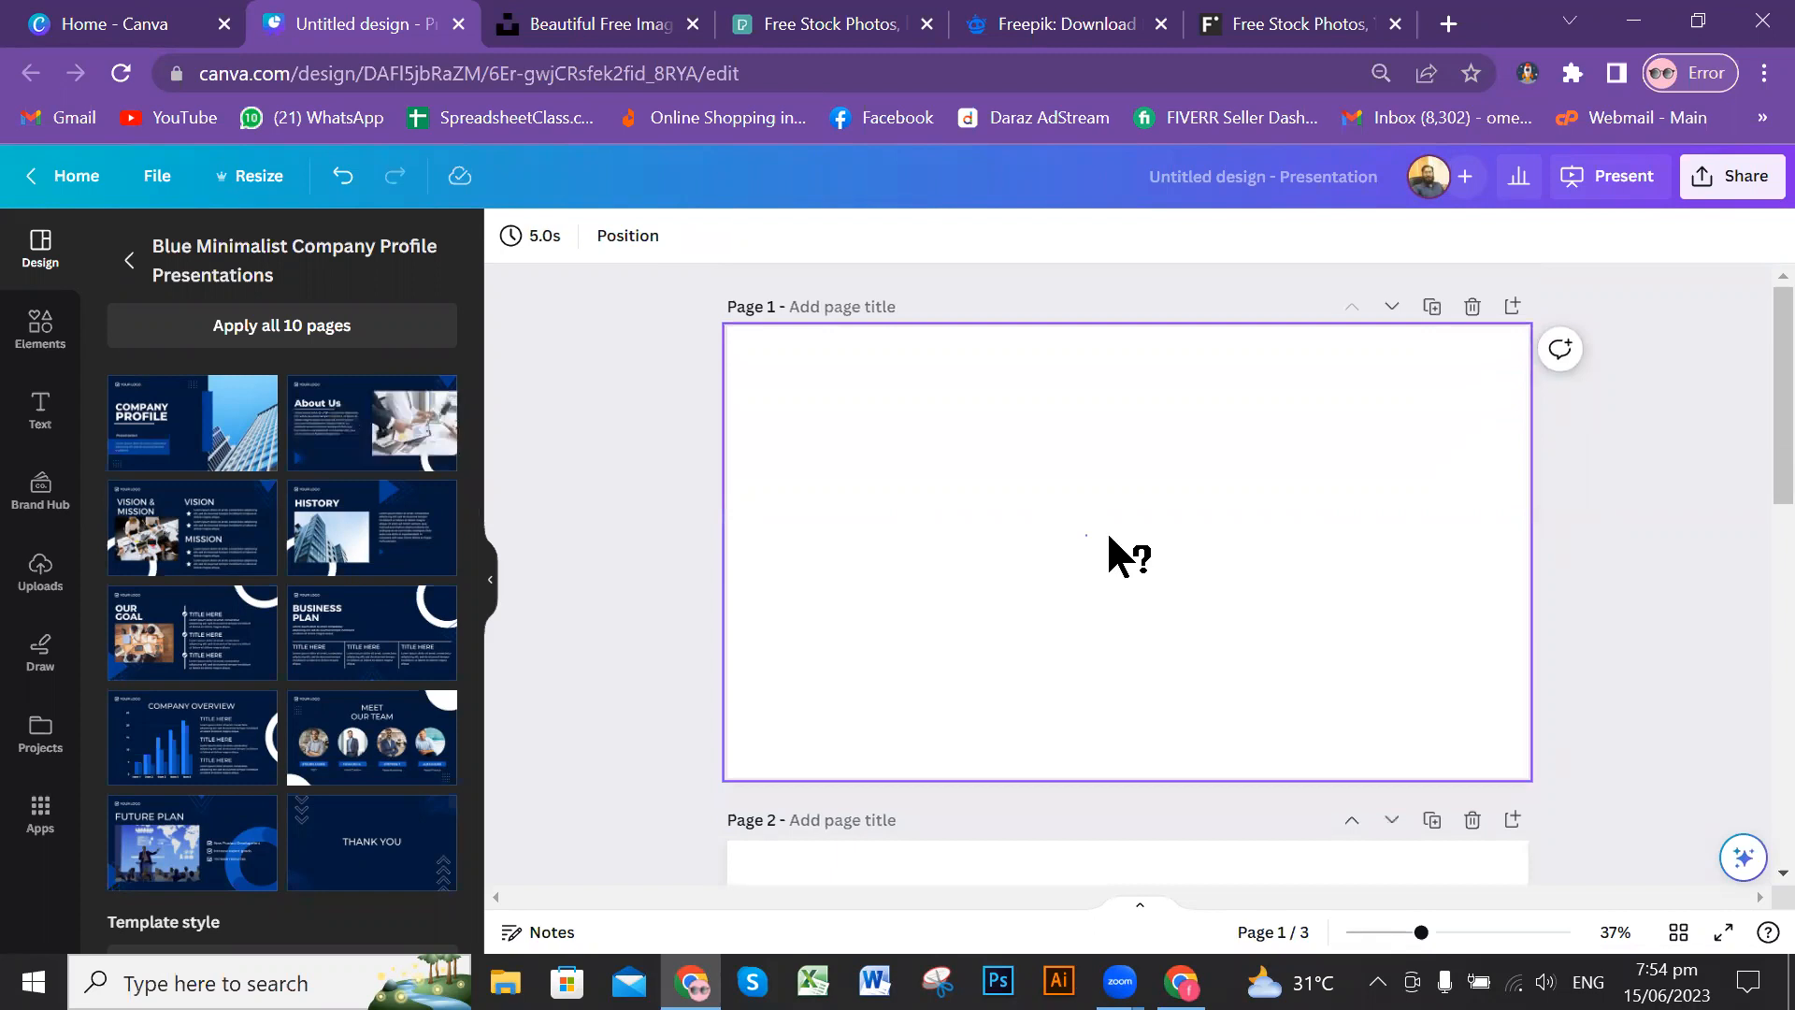
scroll(1126, 556, down, 3)
scroll(1310, 520, down, 2)
Step: Delete pages 3 and 2, keeping only the first blank page
click(1310, 519)
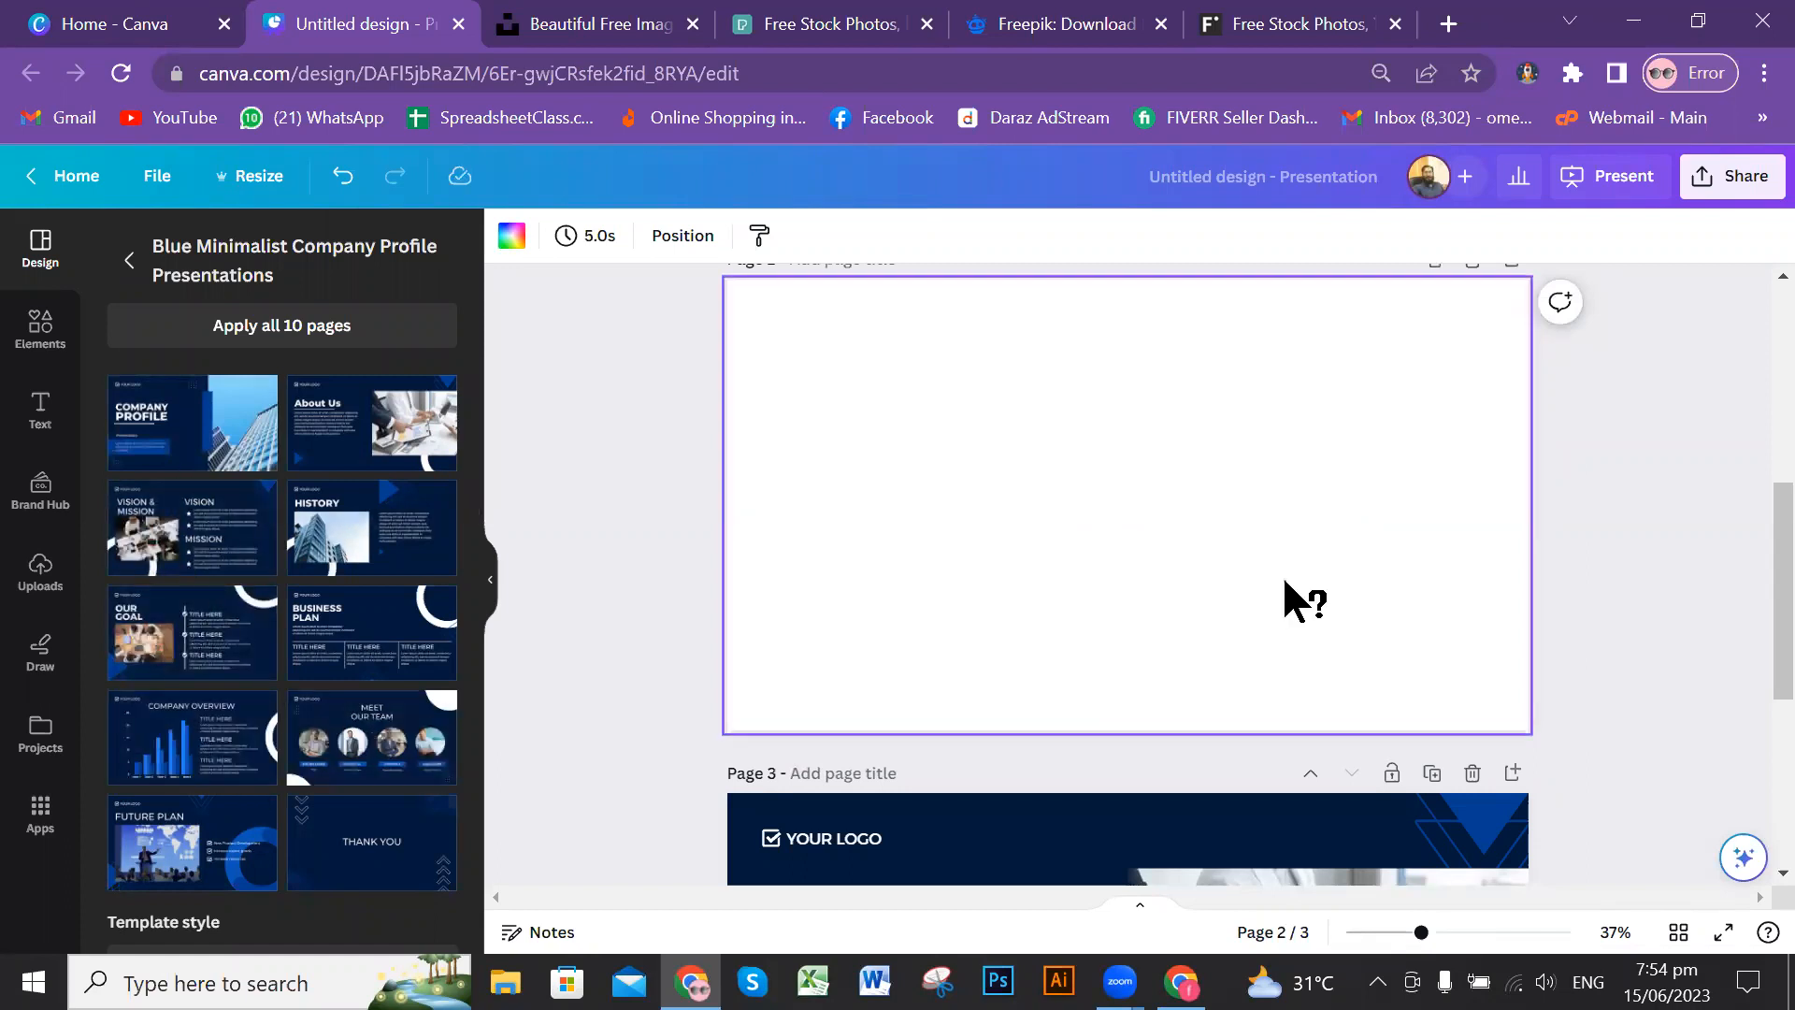
scroll(1304, 581, up, 5)
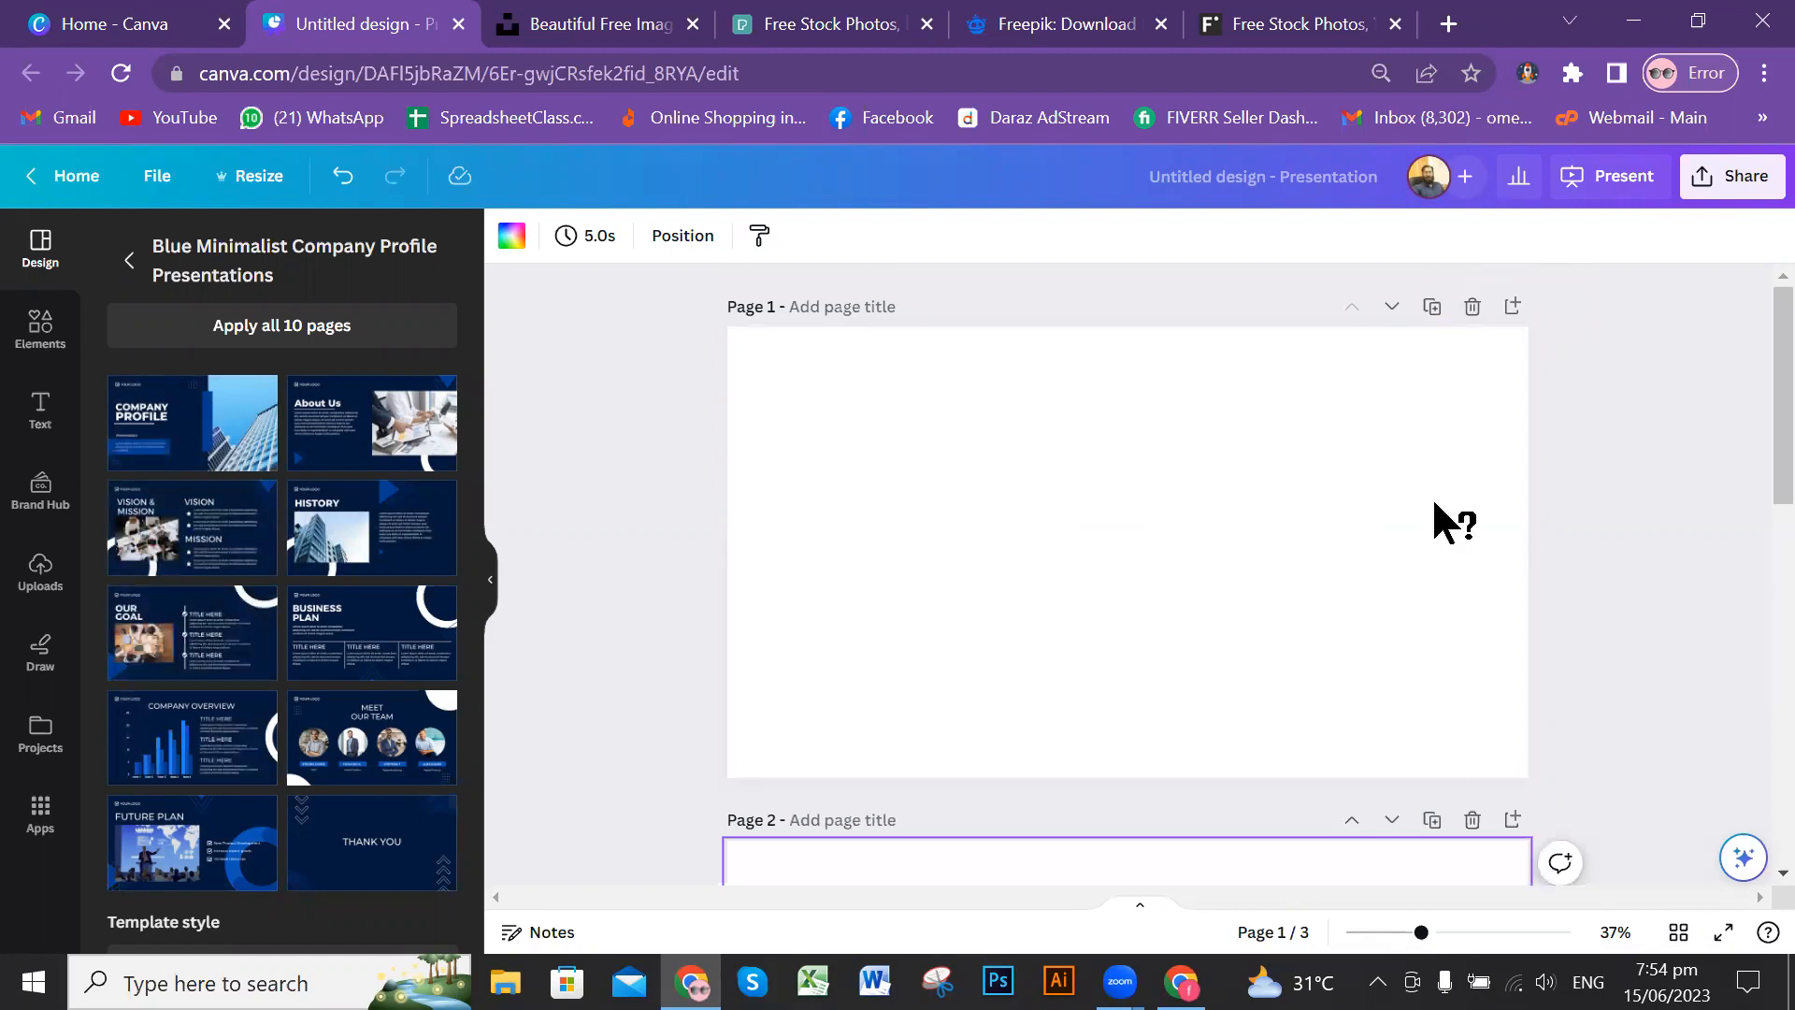
scroll(1427, 509, down, 5)
scroll(1471, 352, down, 3)
click(1472, 352)
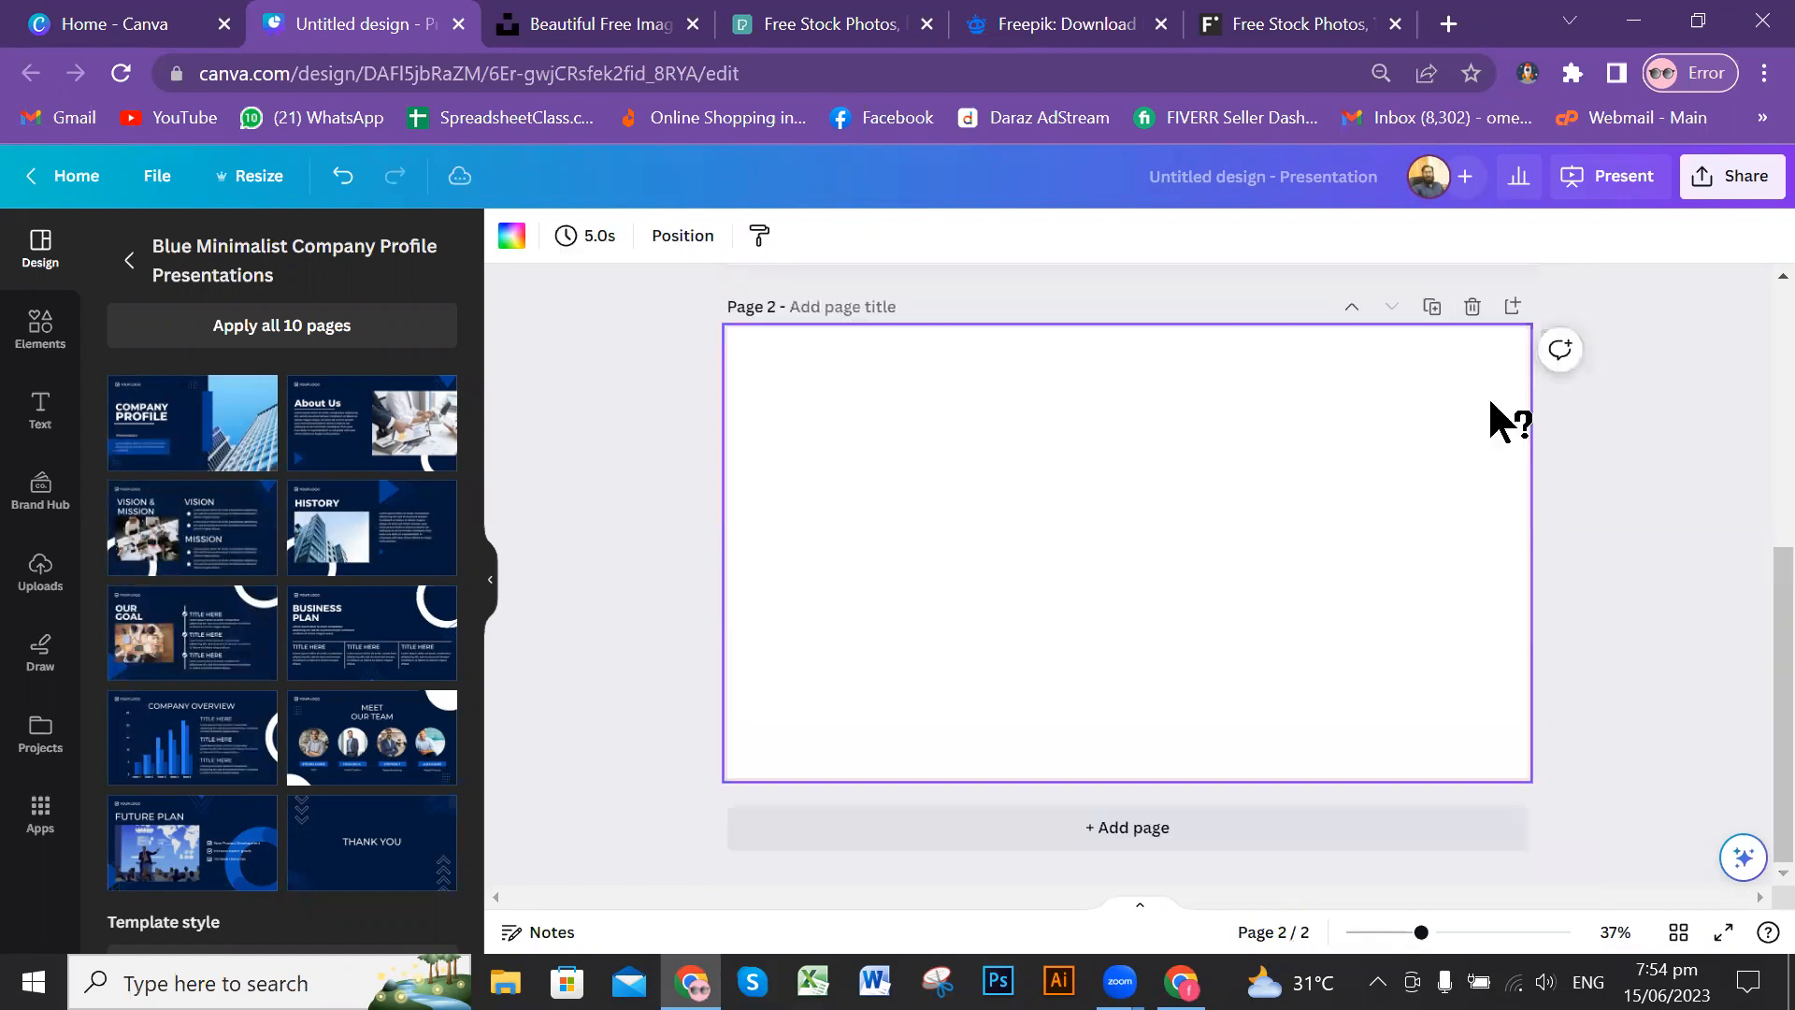
scroll(1488, 395, up, 3)
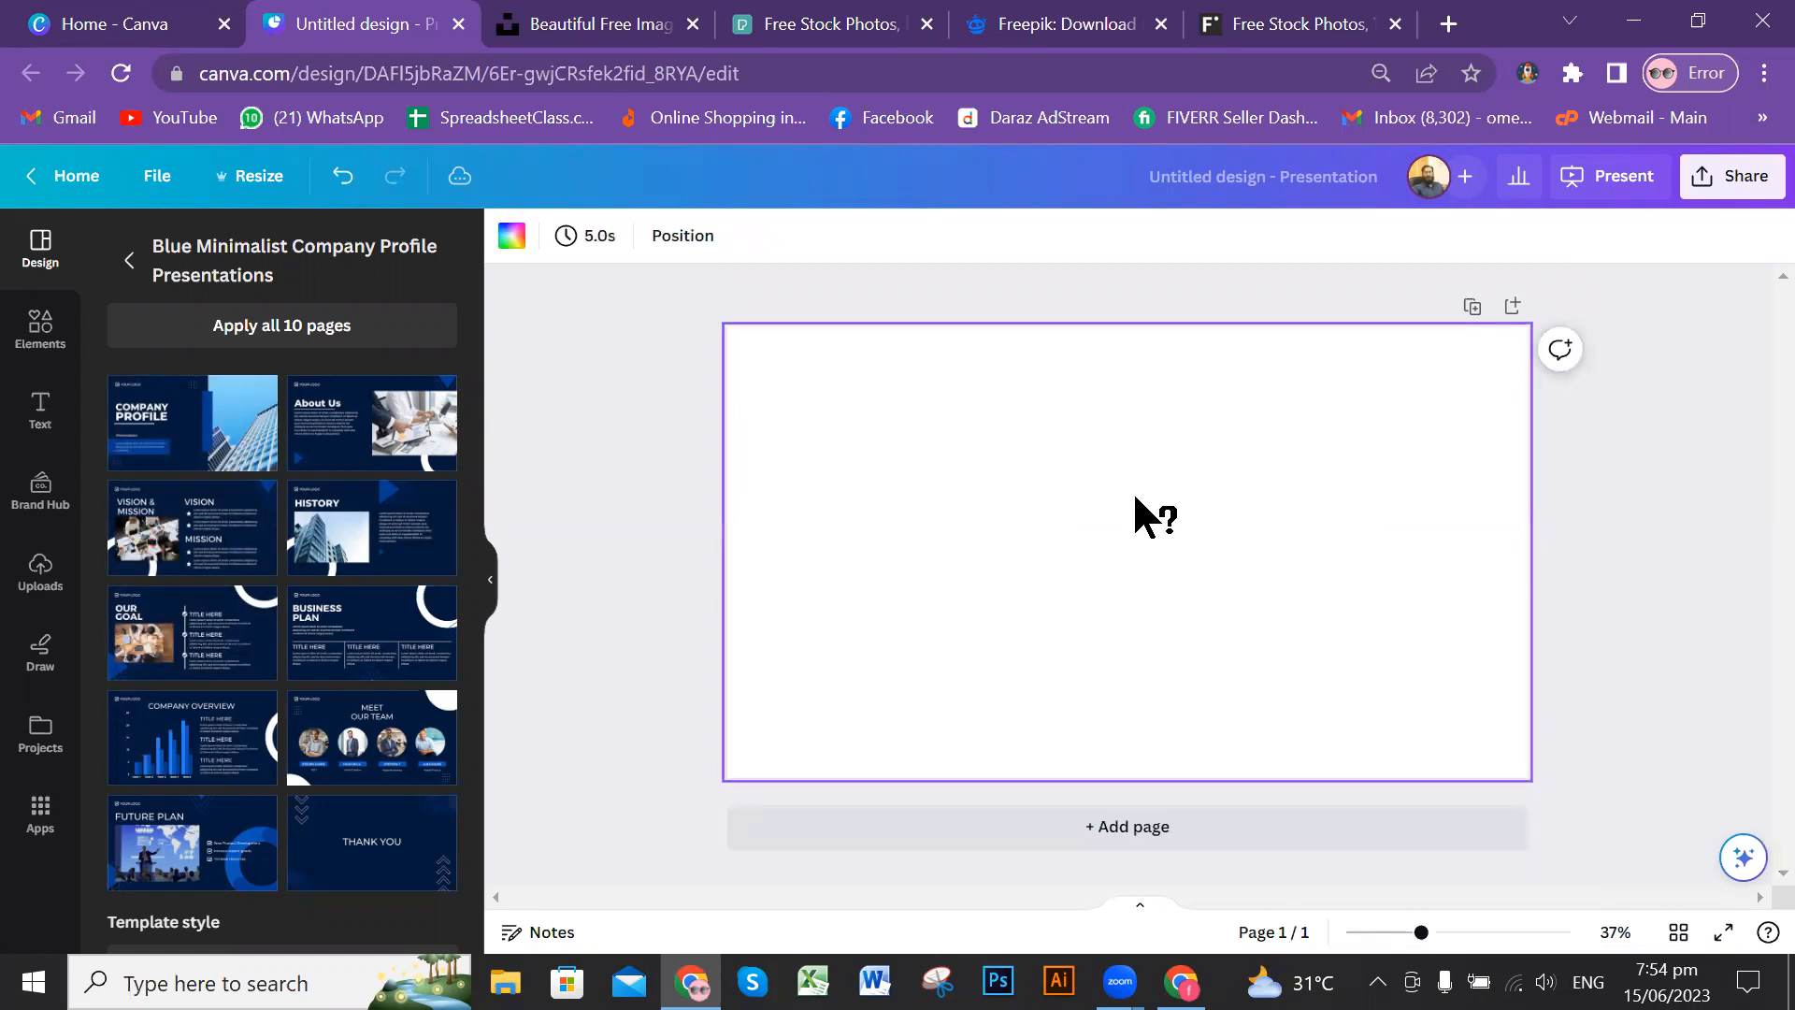
Step: Apply all 10 pages of the Blue Minimalist Company Profile template to the presentation and look through them
click(259, 332)
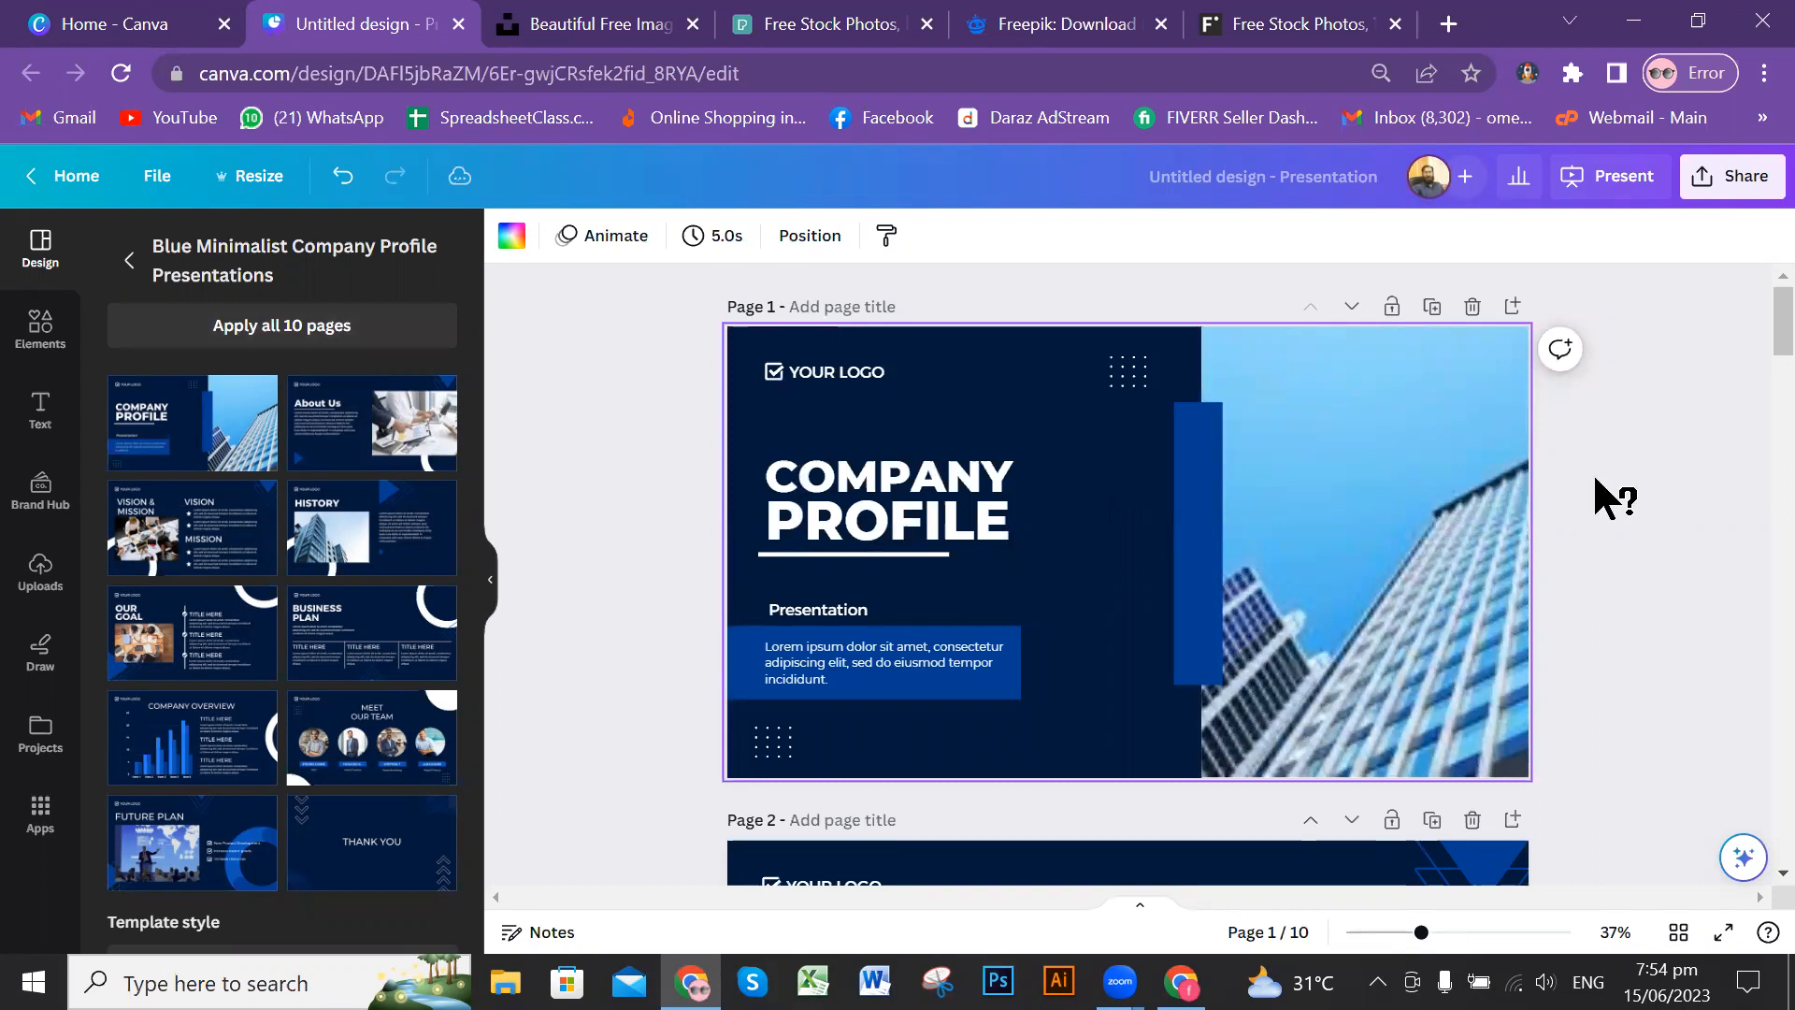
scroll(1640, 367, down, 5)
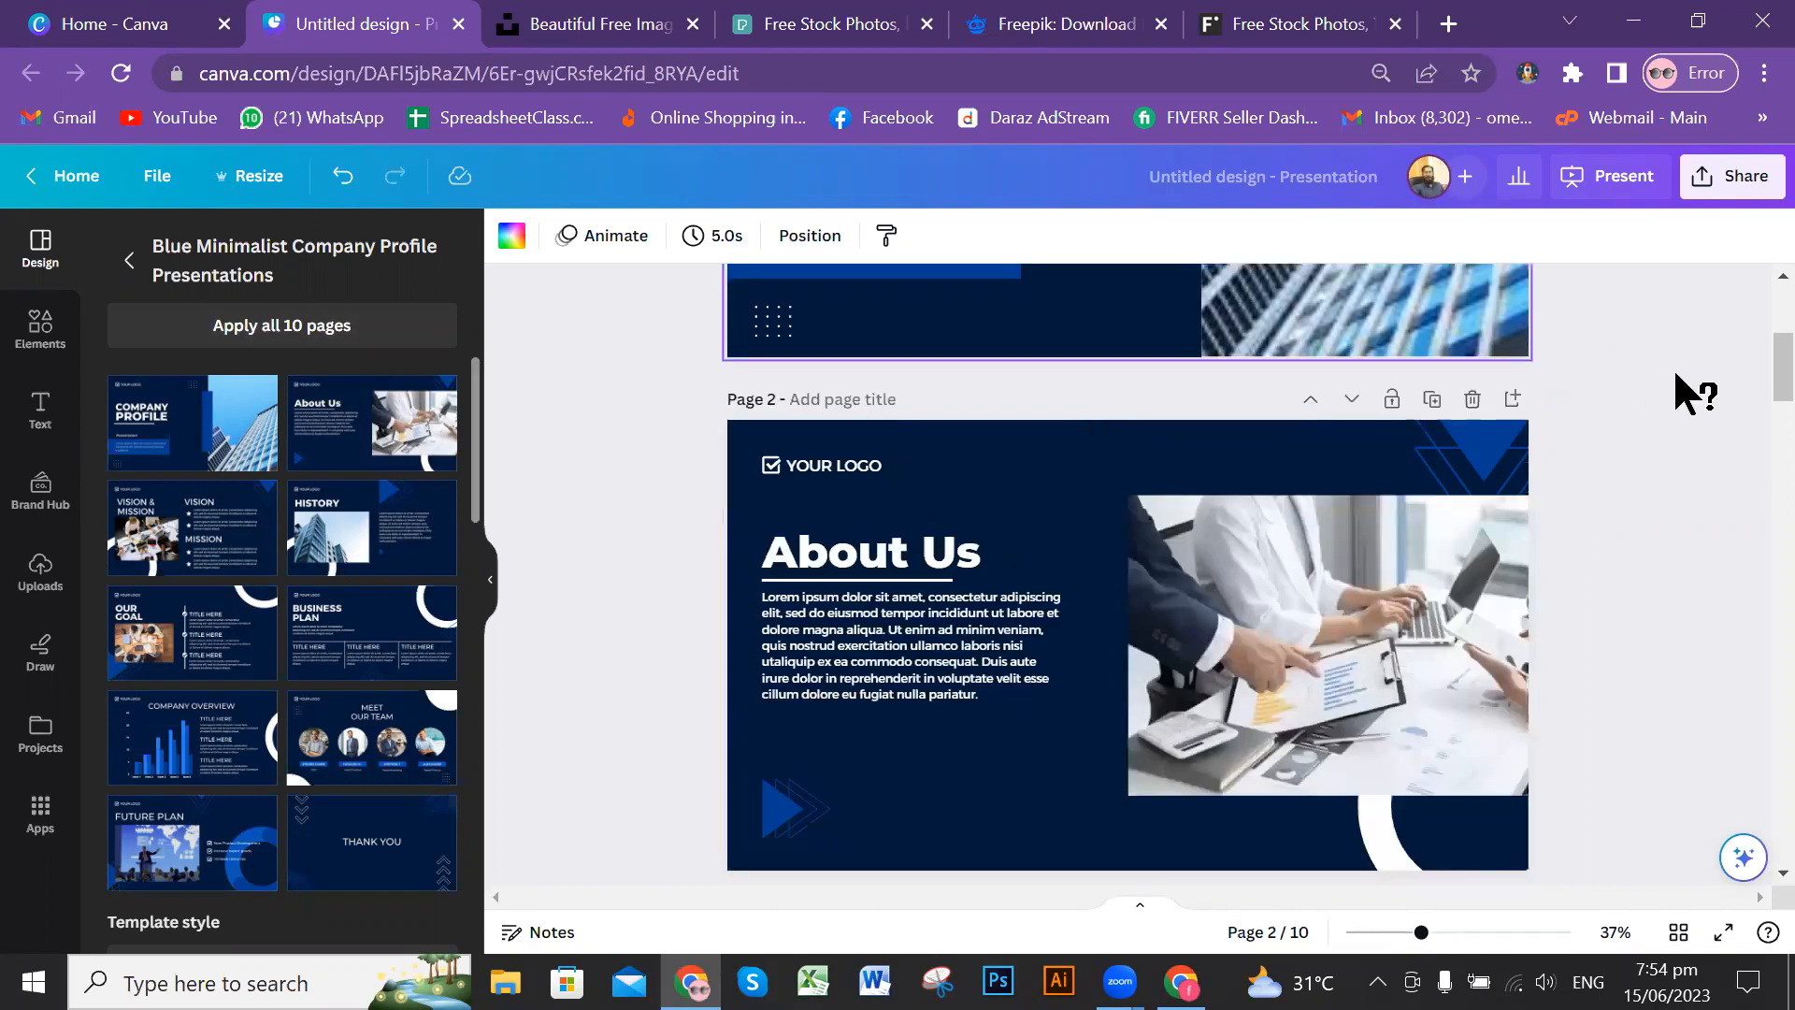
scroll(1518, 374, down, 3)
scroll(1533, 368, down, 1)
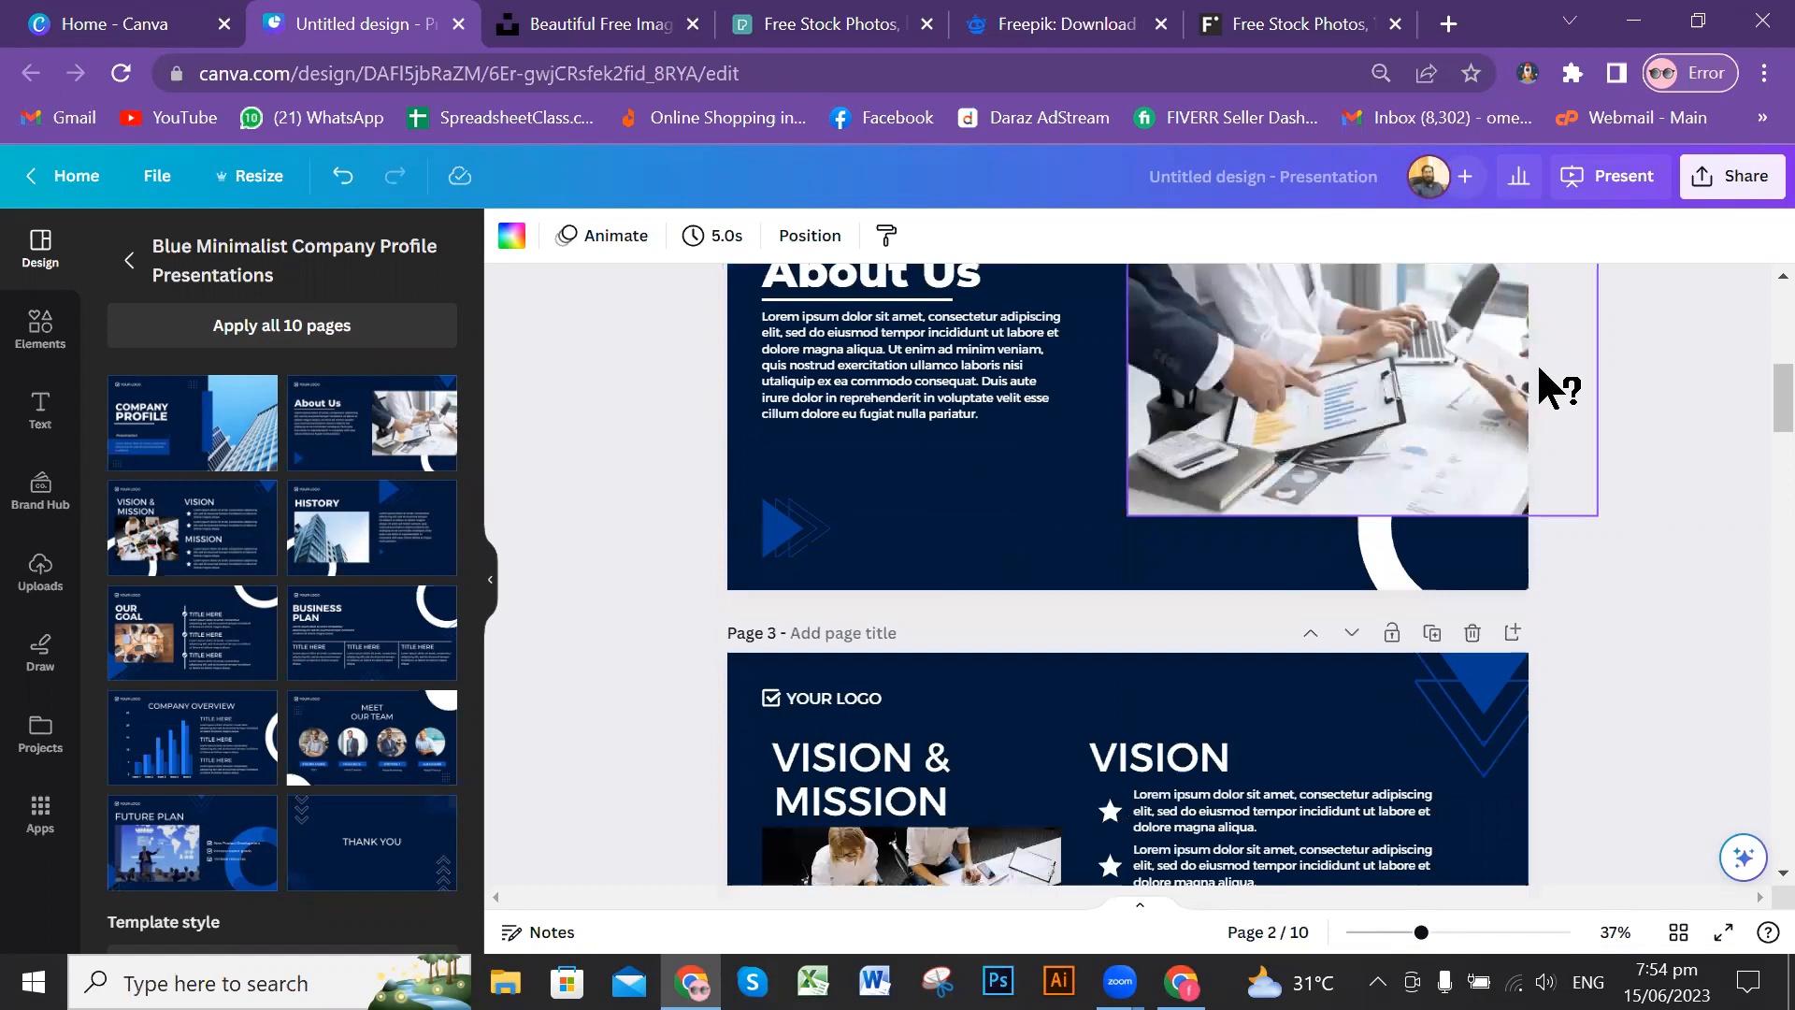
scroll(1541, 372, down, 15)
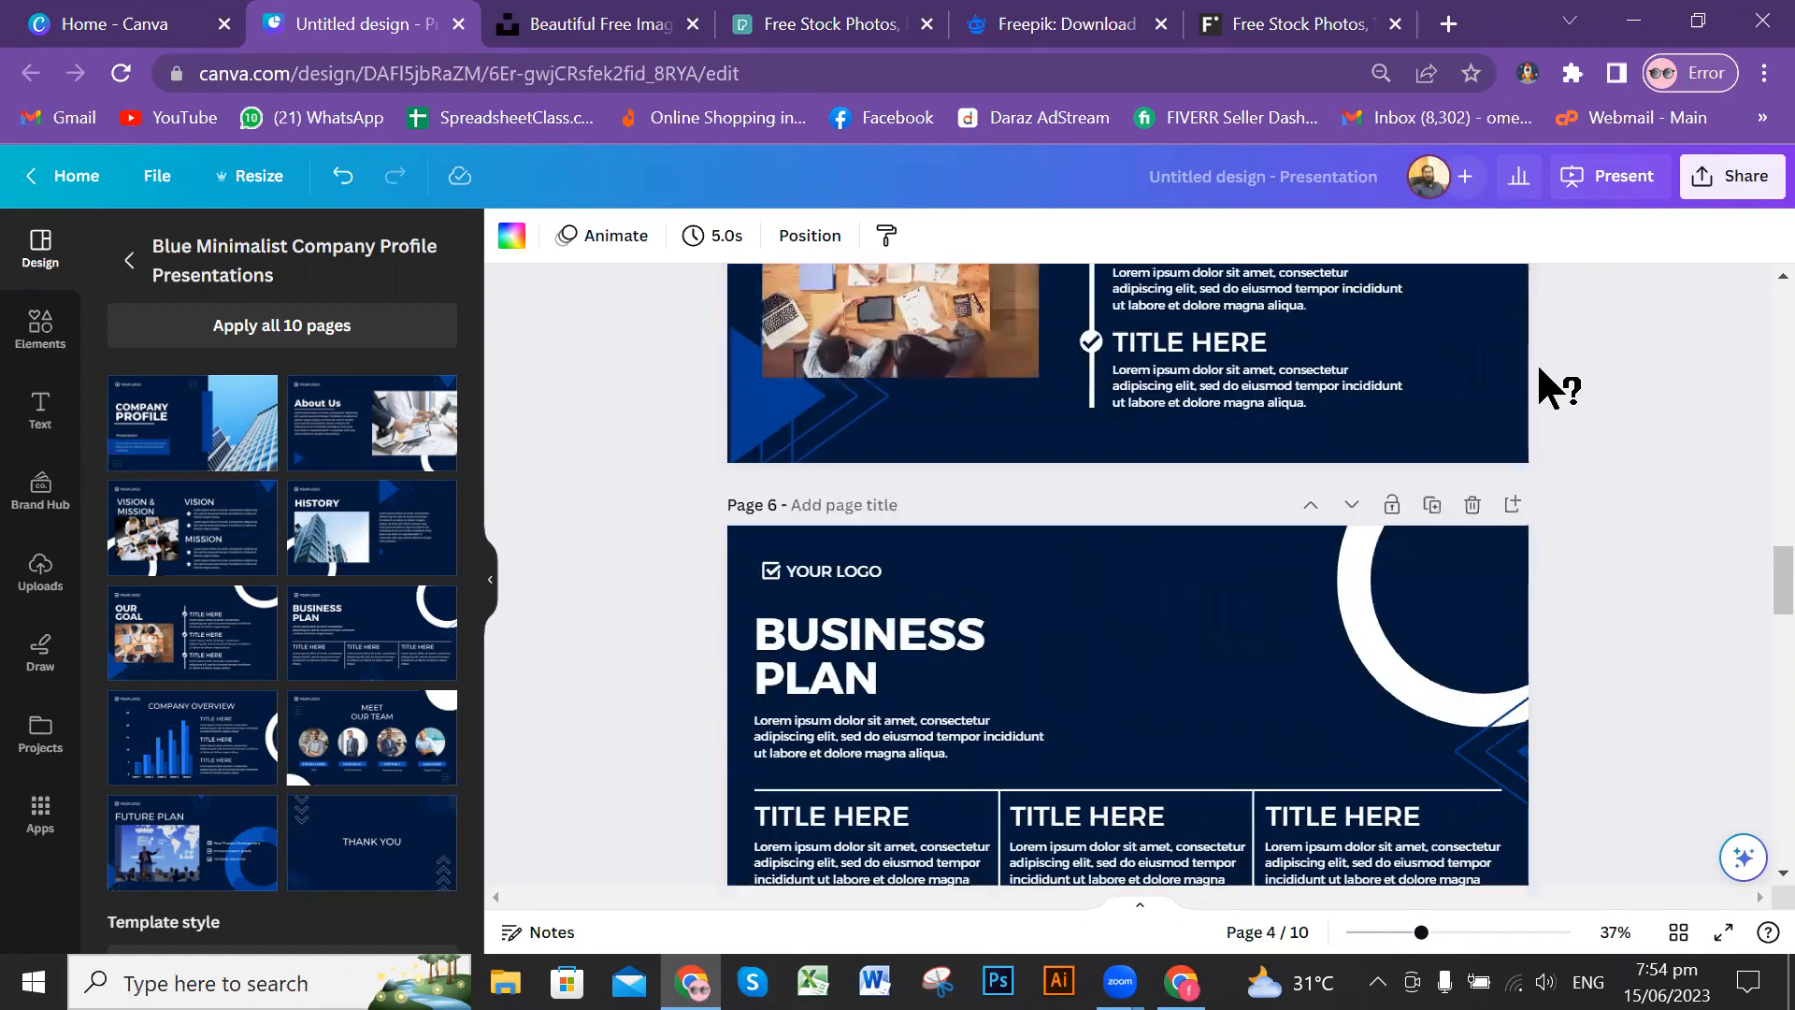
scroll(1540, 370, down, 20)
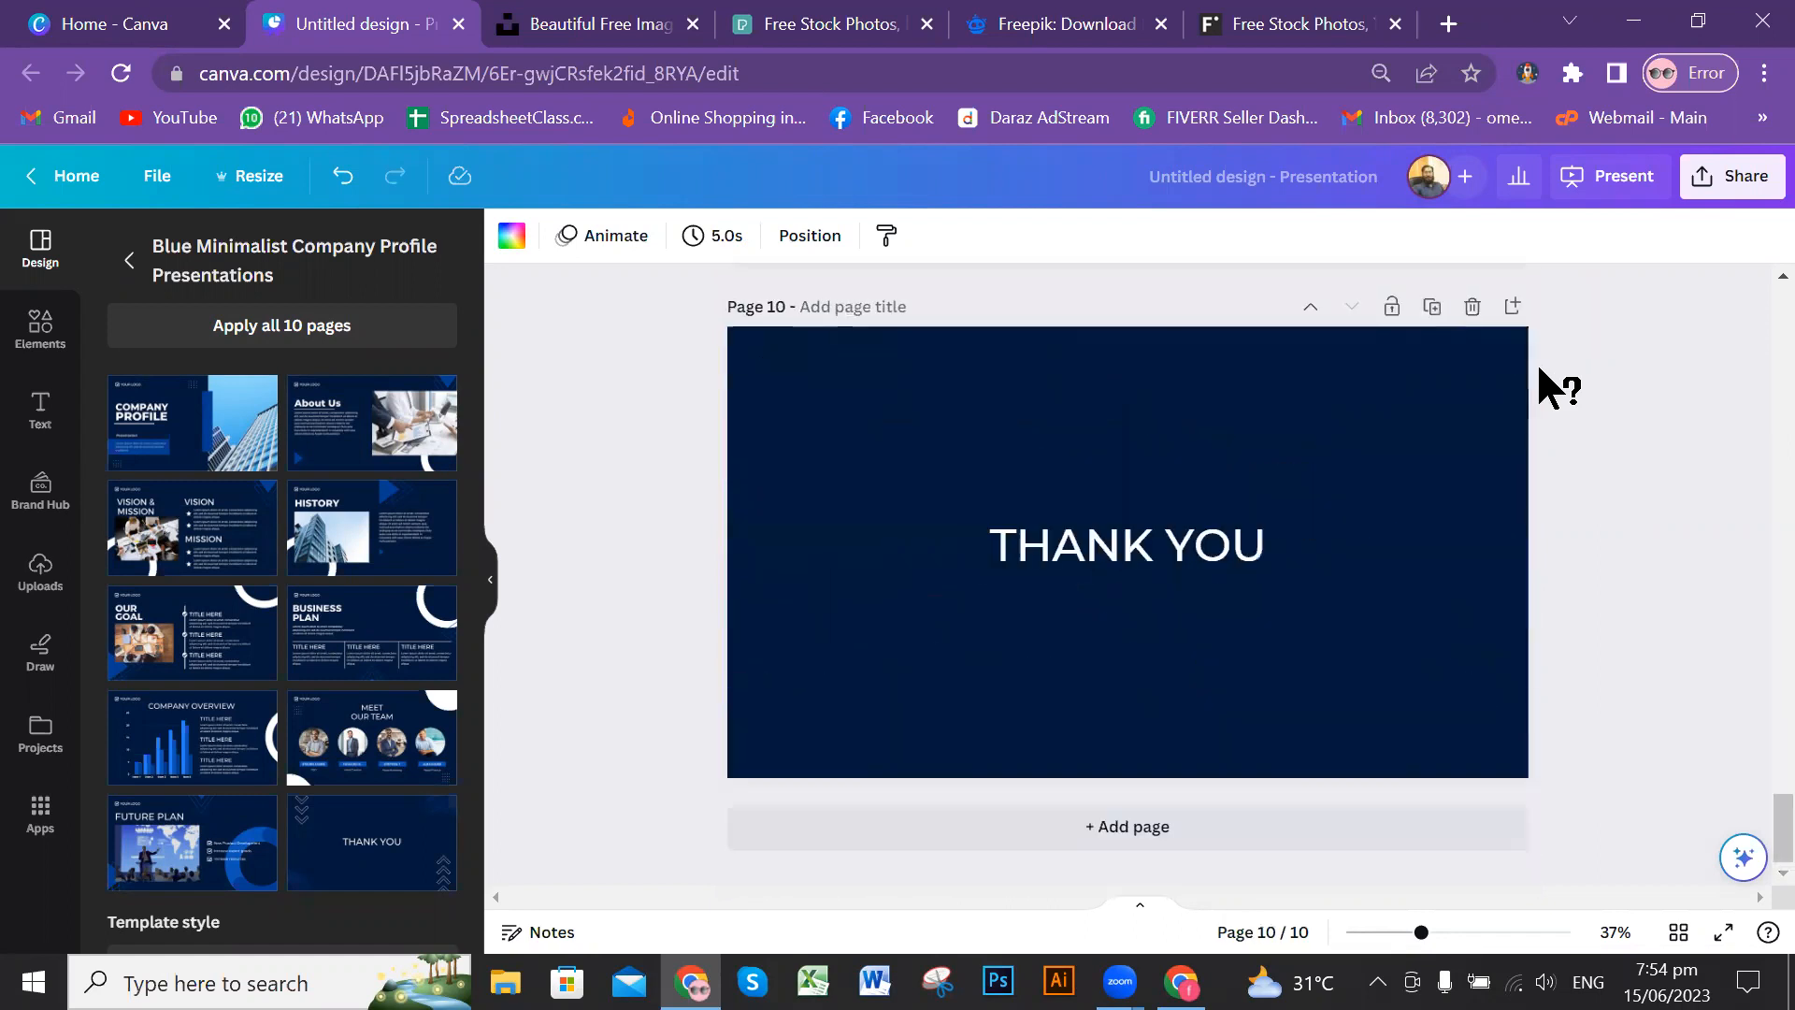
scroll(1587, 513, up, 15)
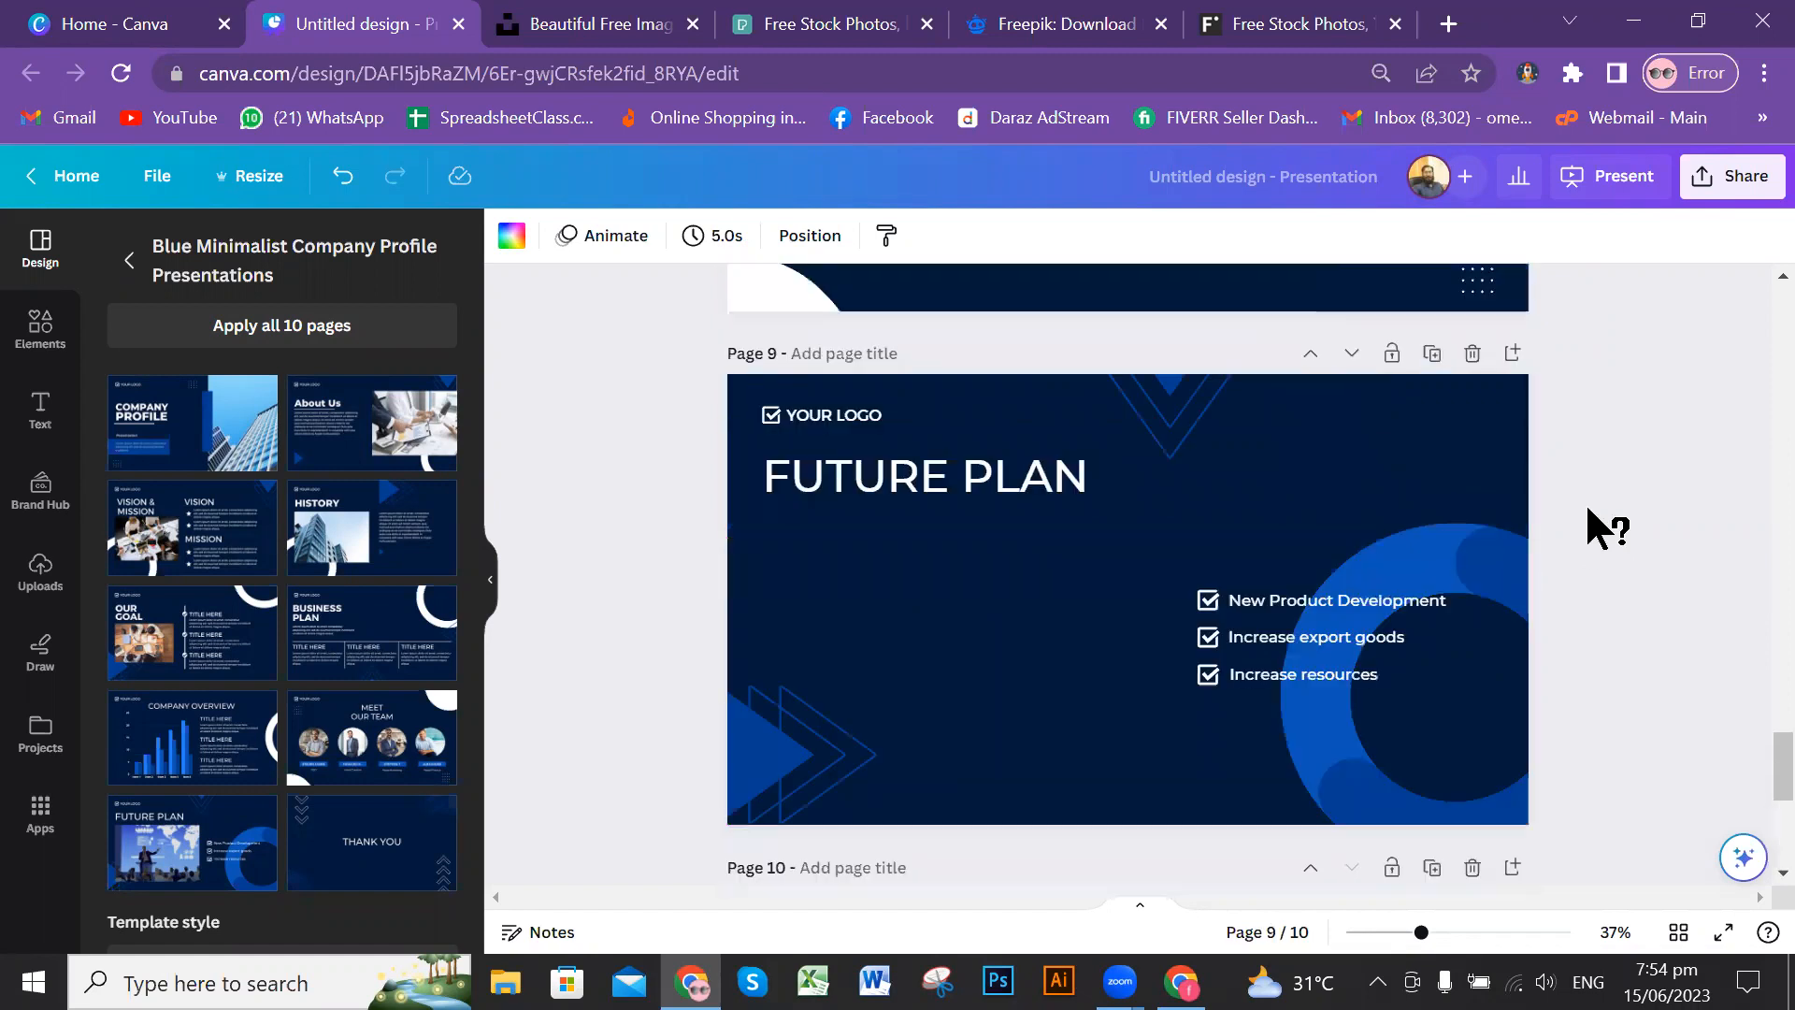
scroll(1587, 506, up, 15)
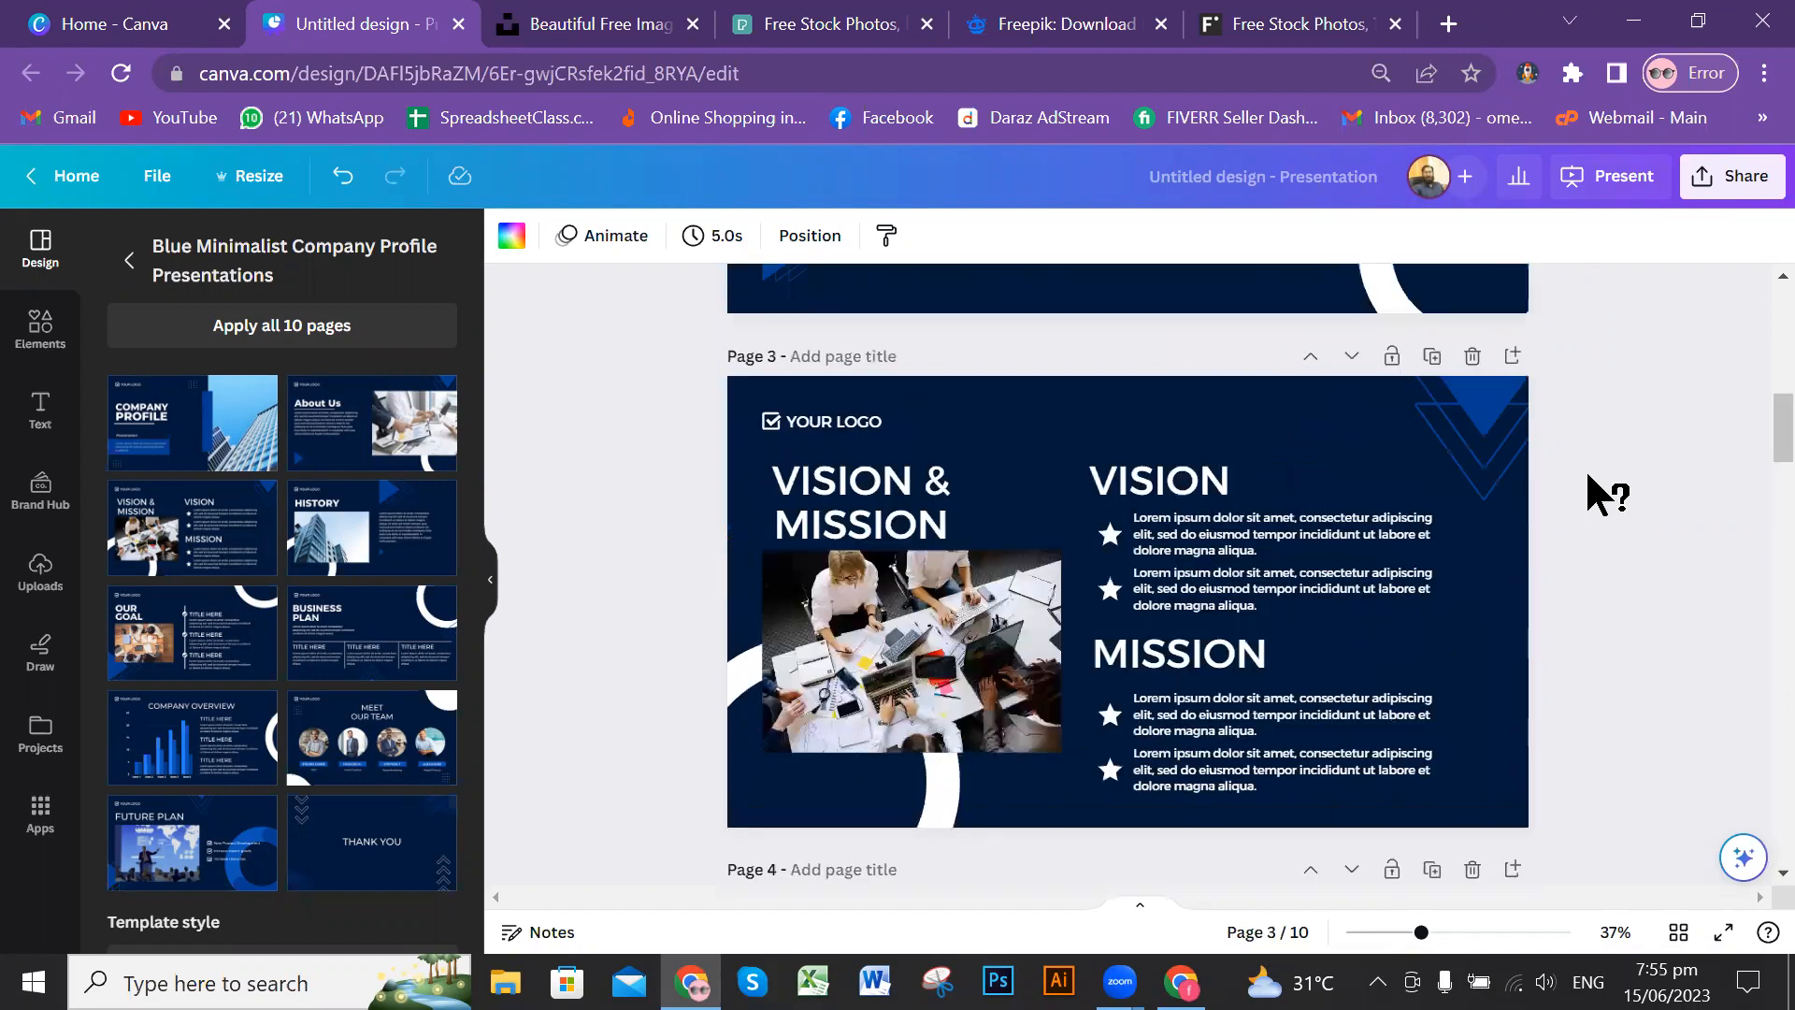
scroll(1599, 458, up, 8)
Step: Review the applied slides again, from the Company Profile cover through to the Future Plan and Thank You pages
scroll(1613, 458, down, 2)
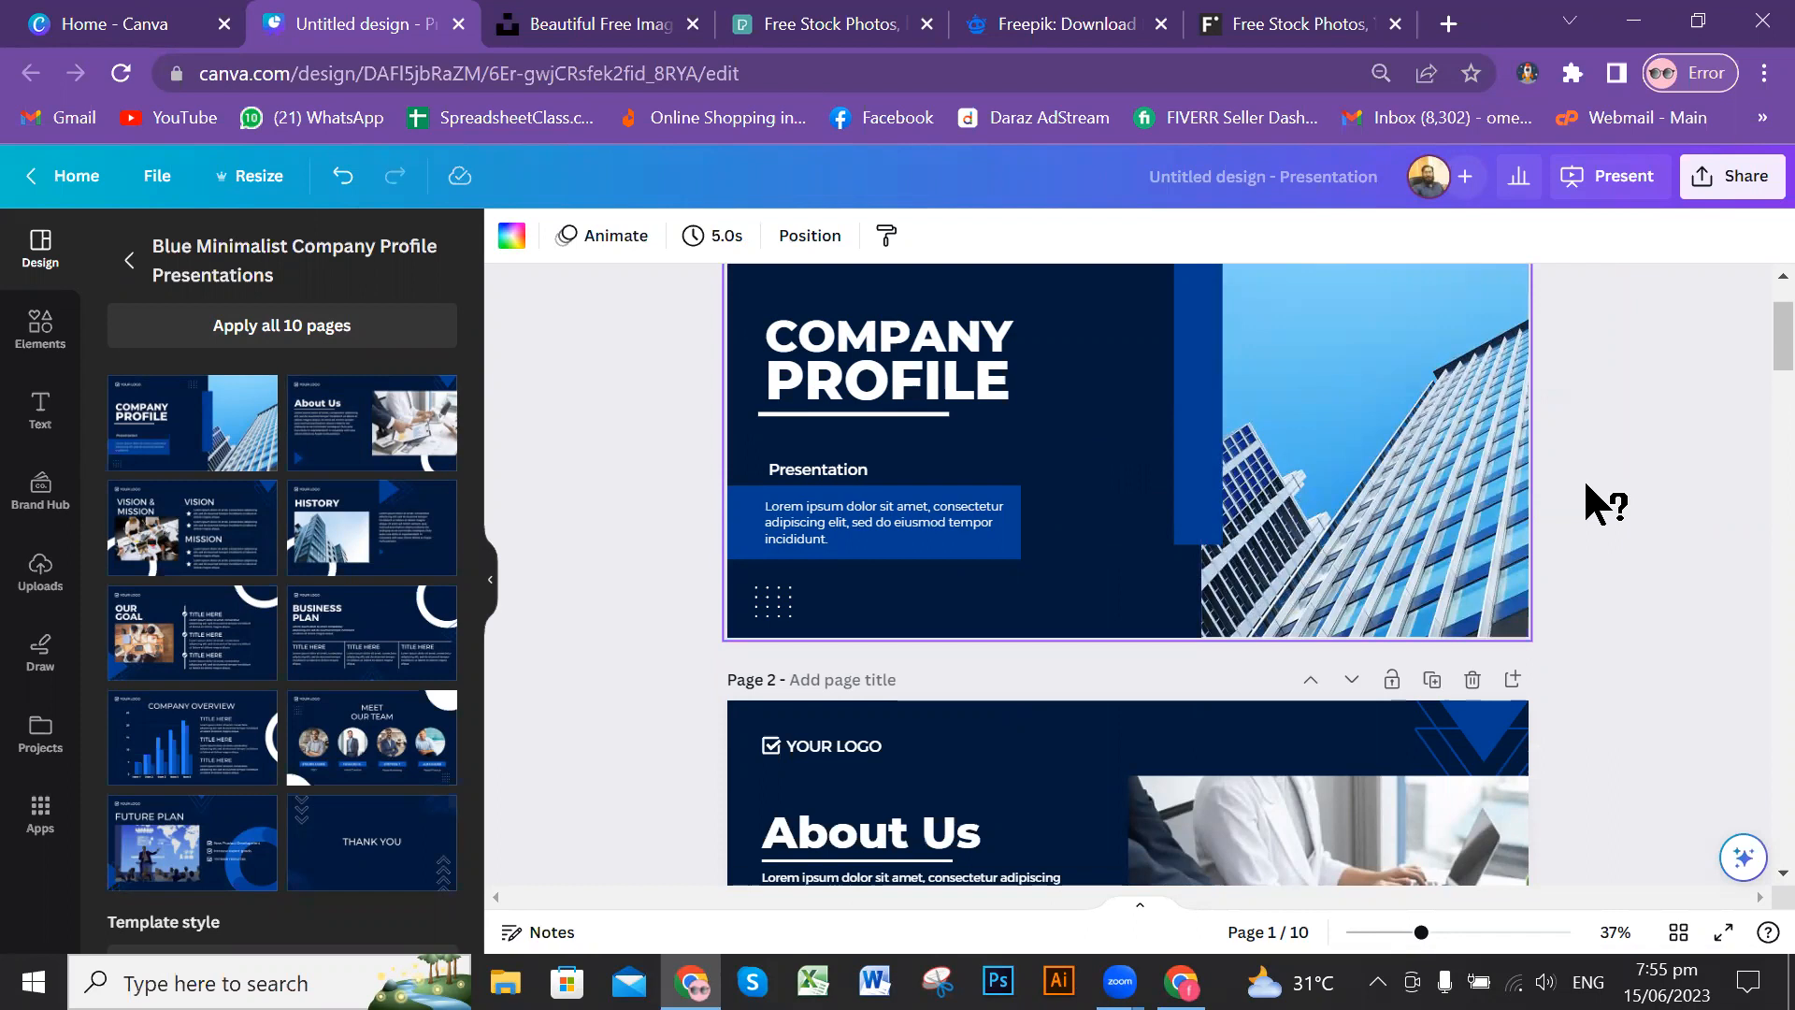
scroll(1496, 486, down, 6)
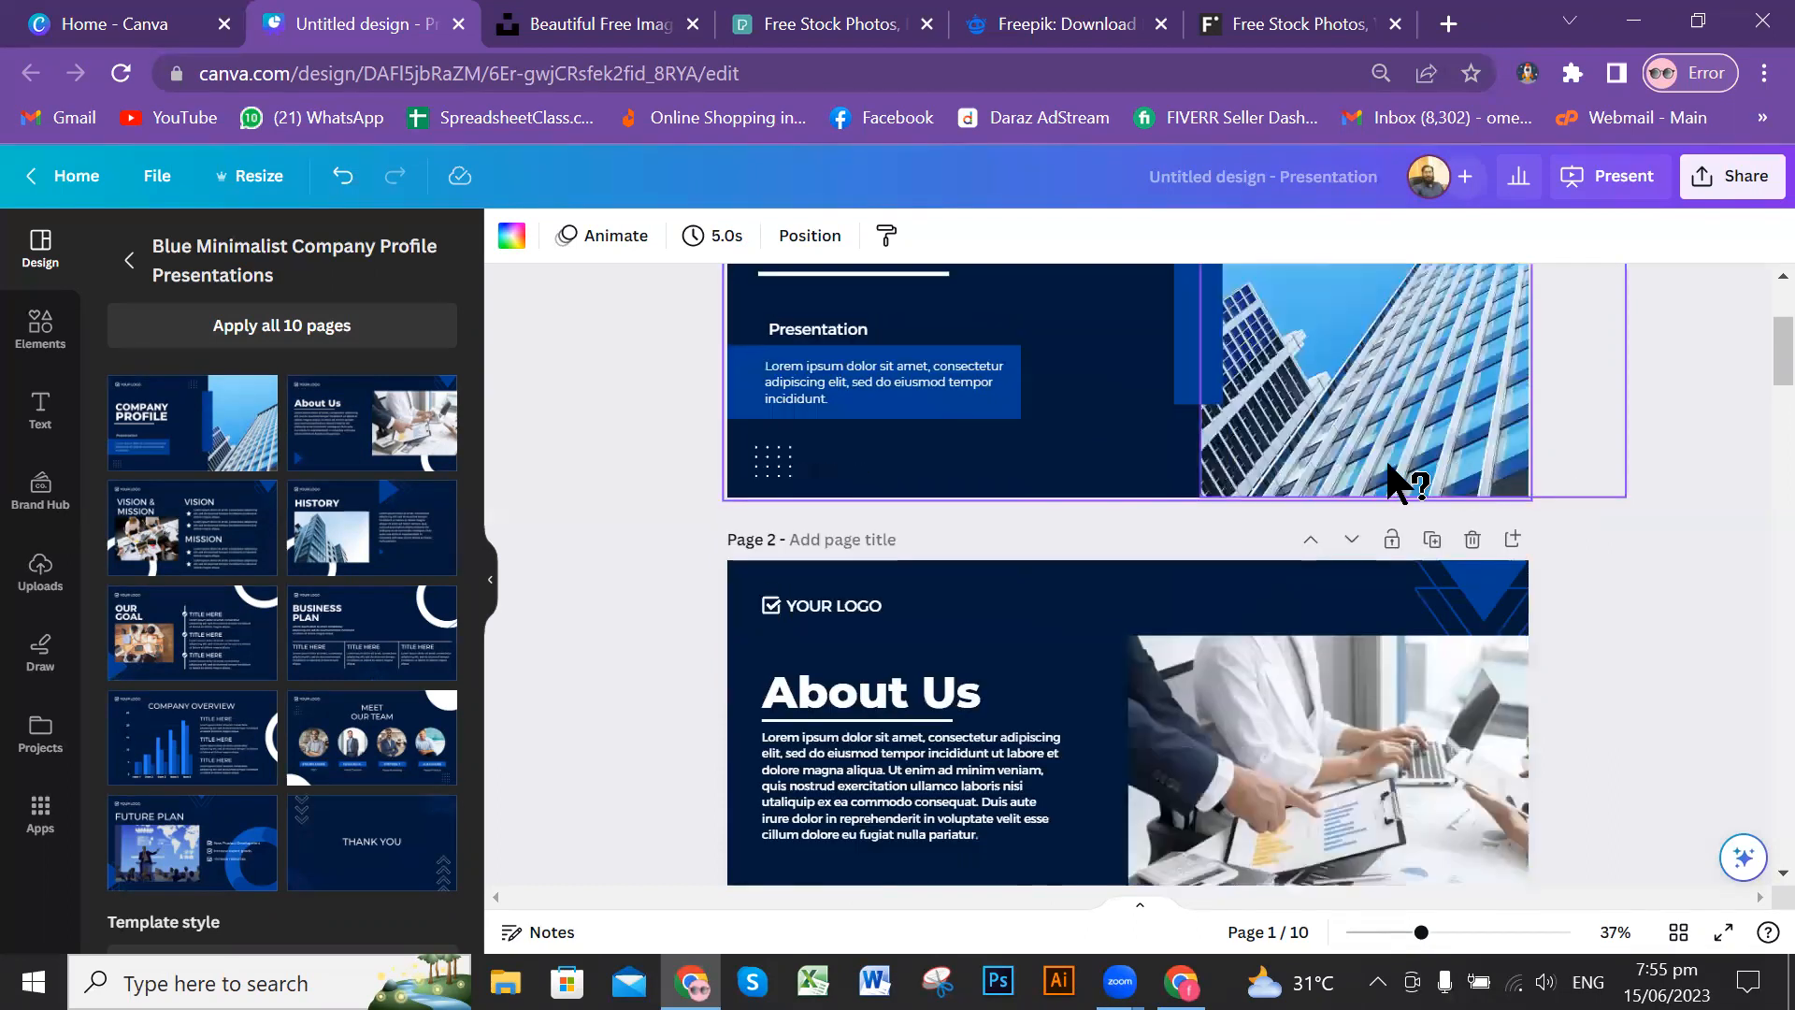
scroll(1495, 447, down, 5)
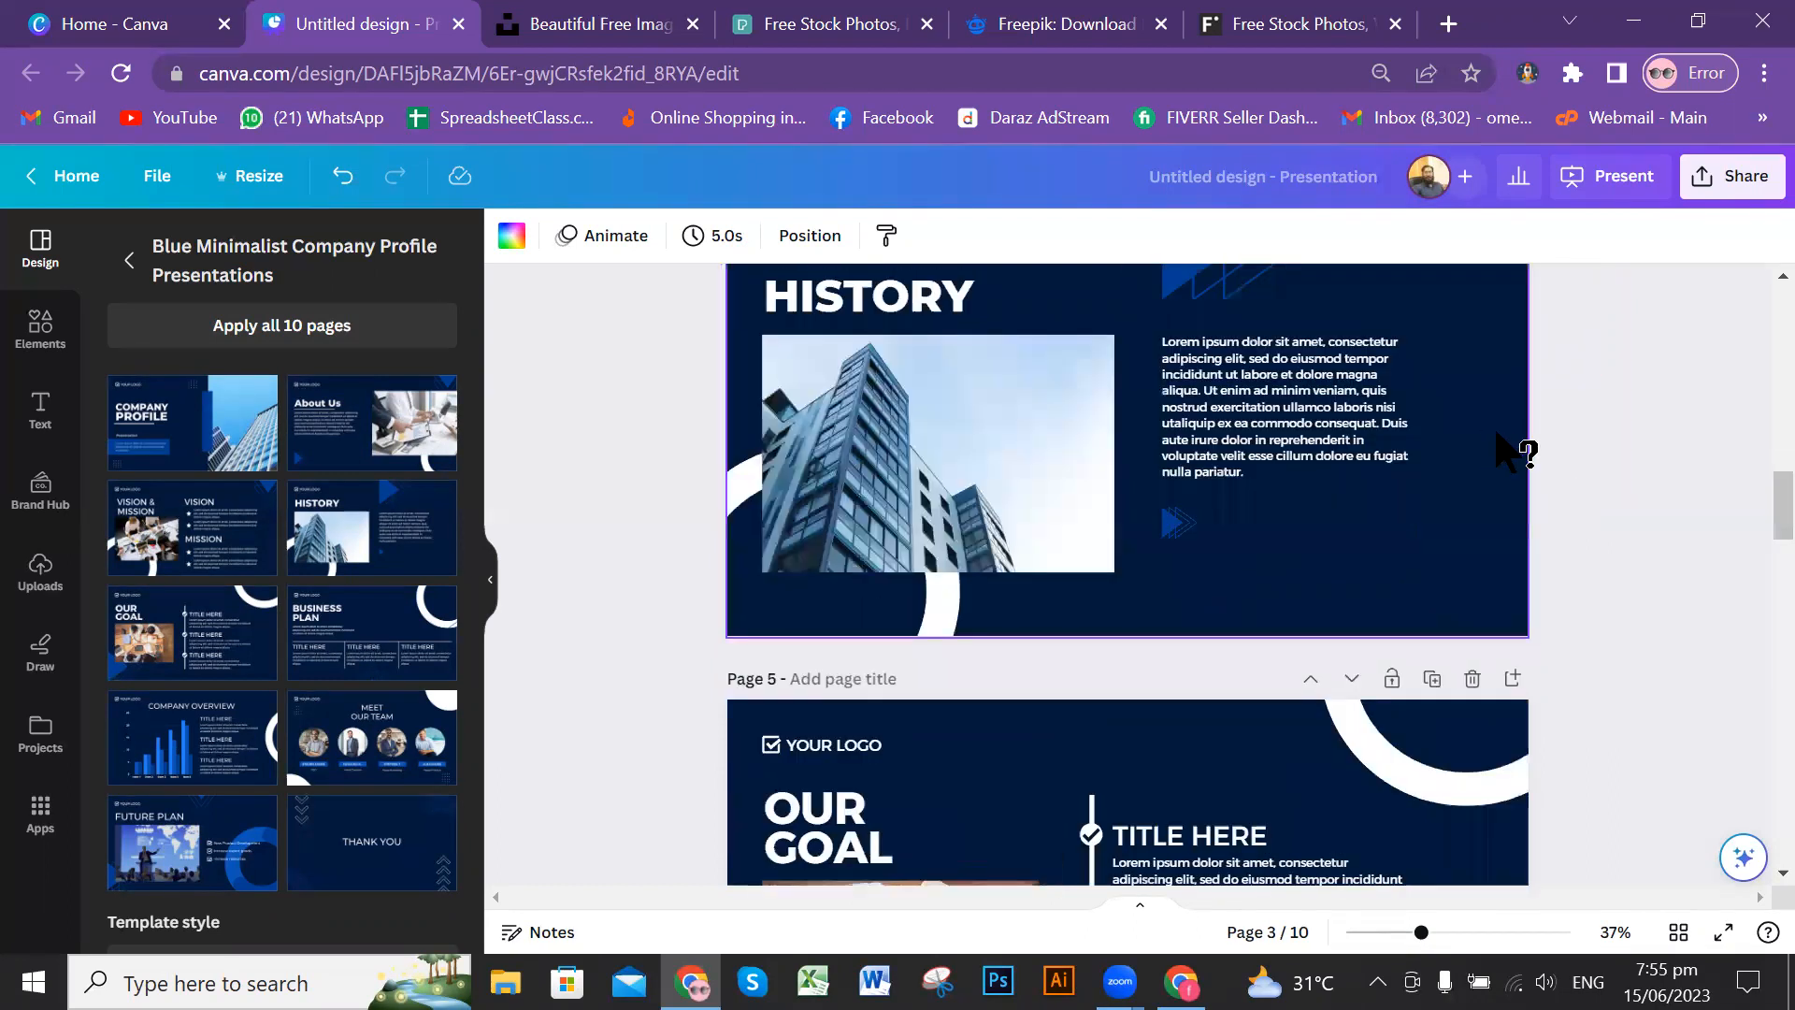
scroll(1501, 449, down, 7)
scroll(1519, 453, down, 5)
scroll(1522, 453, down, 3)
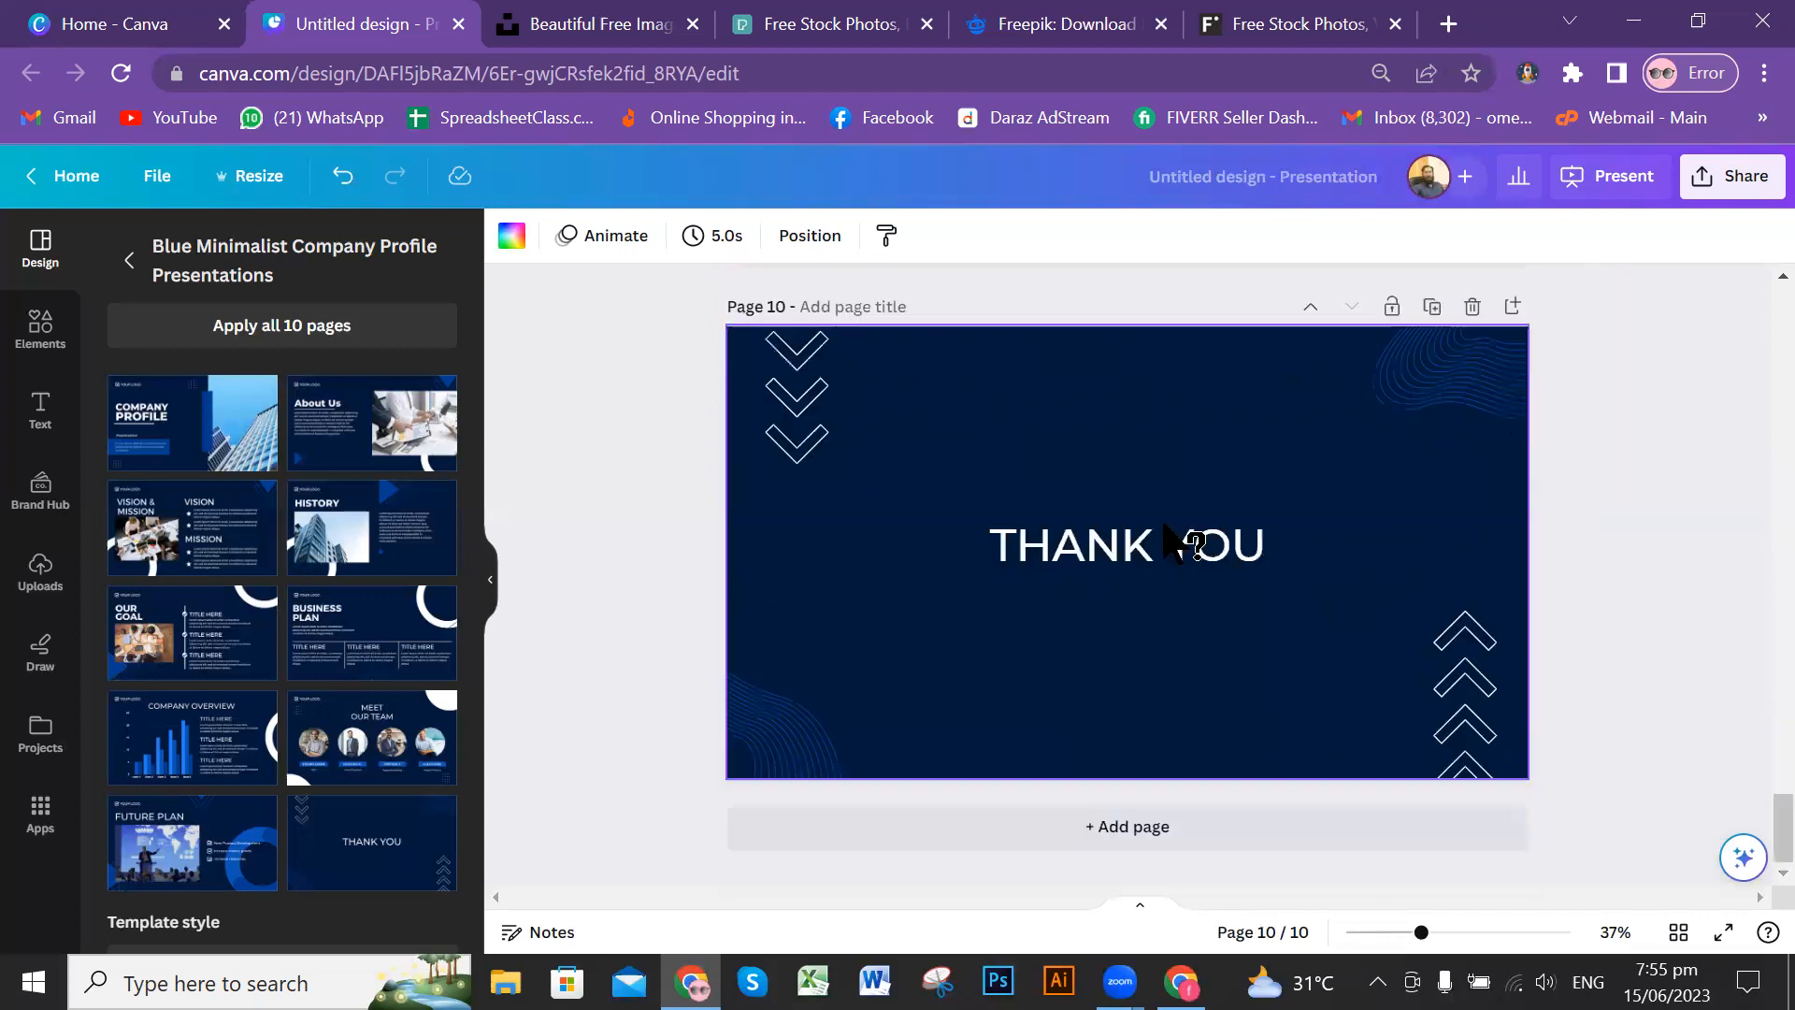
scroll(1514, 476, up, 2)
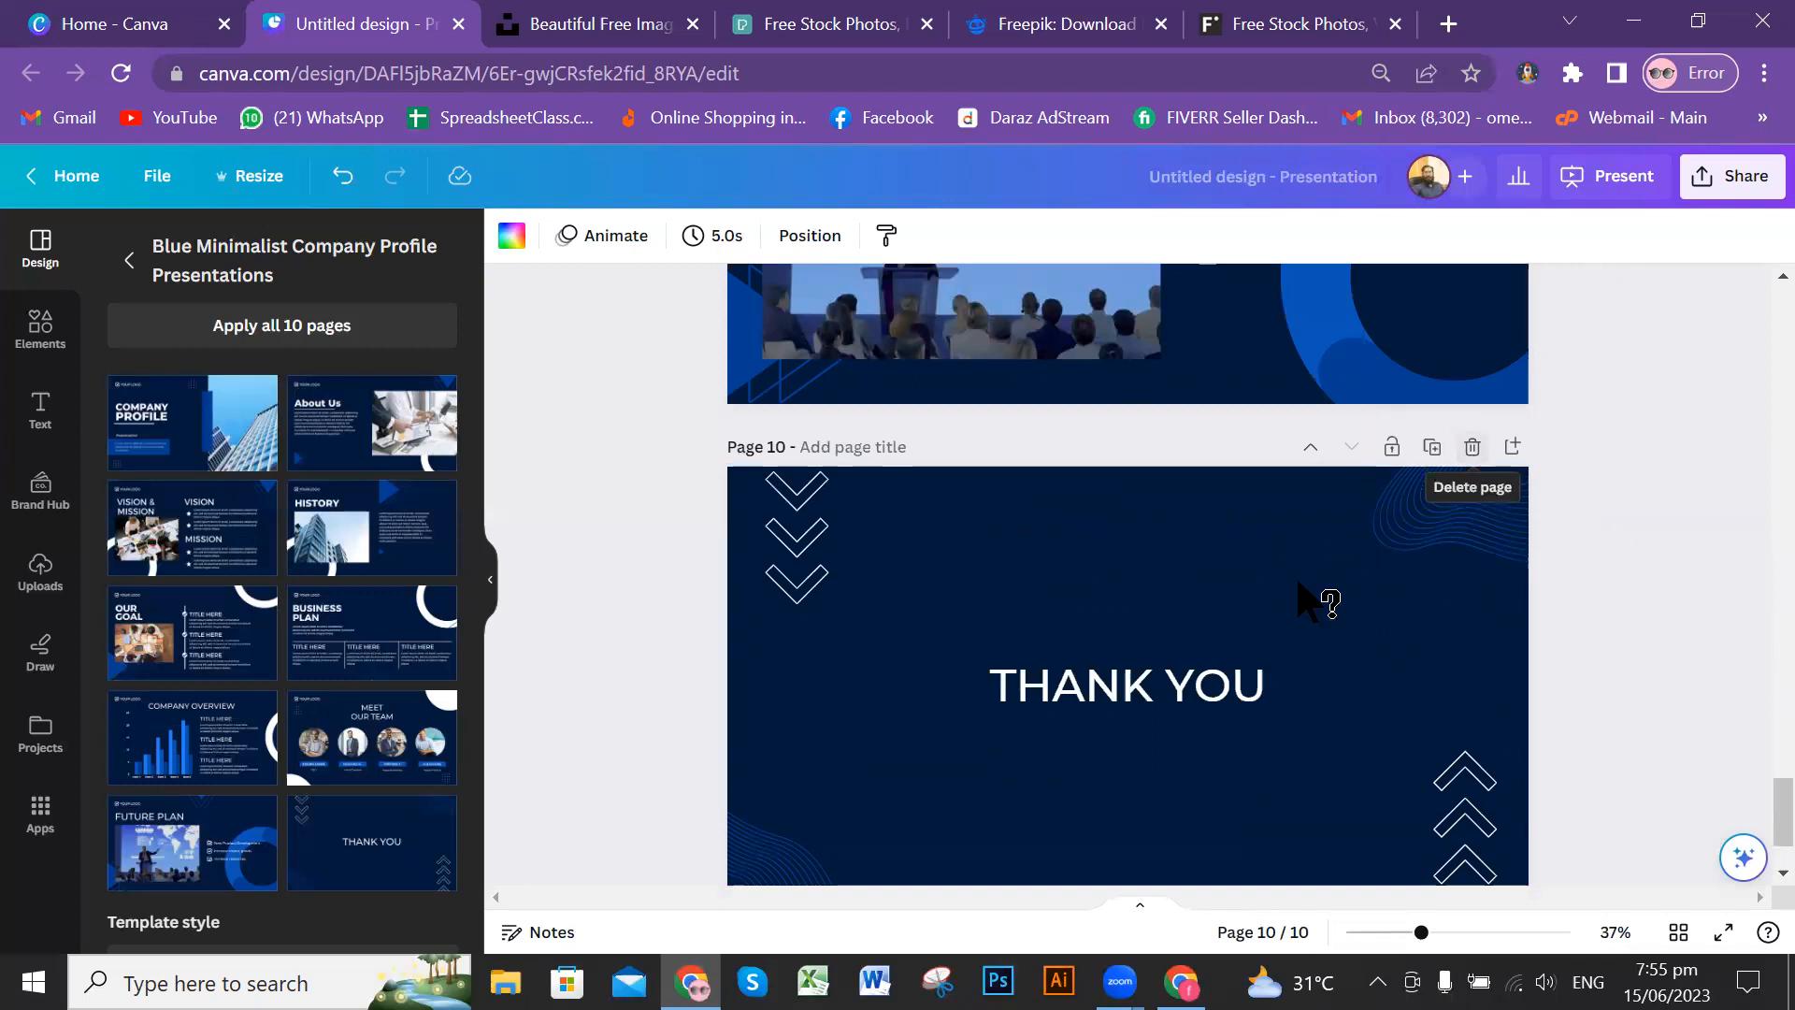
scroll(1309, 589, up, 3)
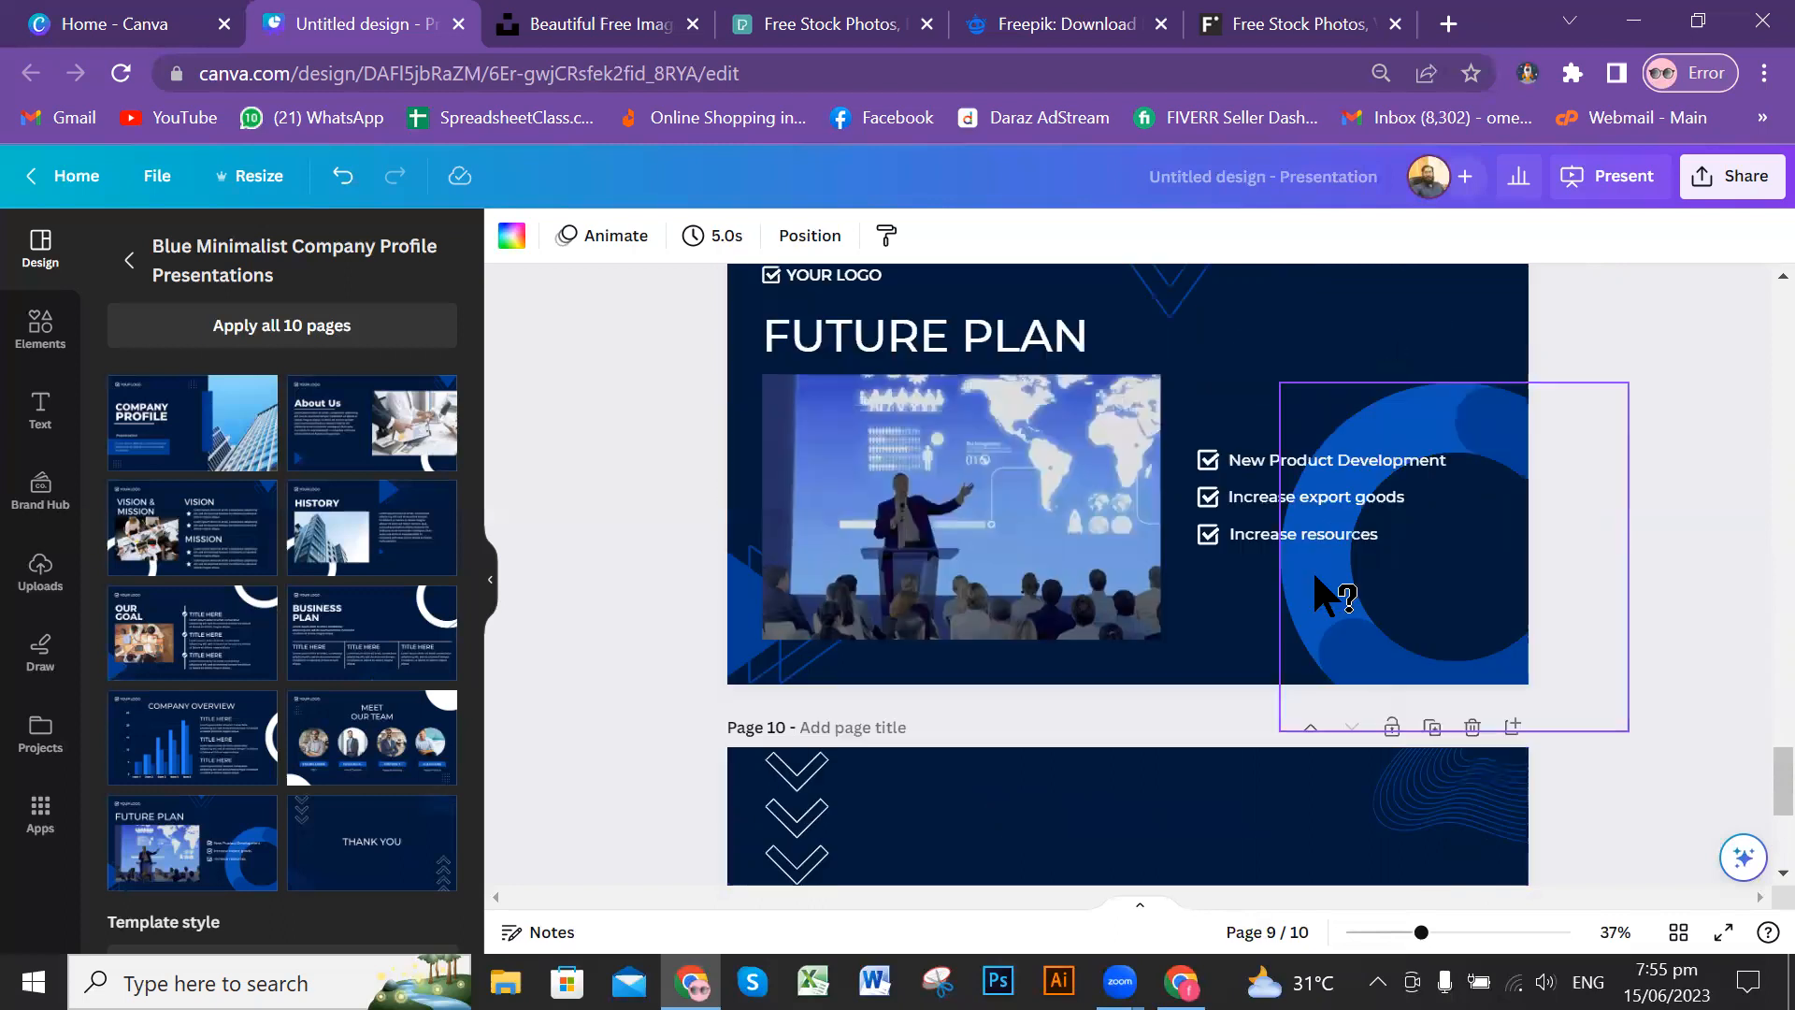
scroll(1291, 655, down, 5)
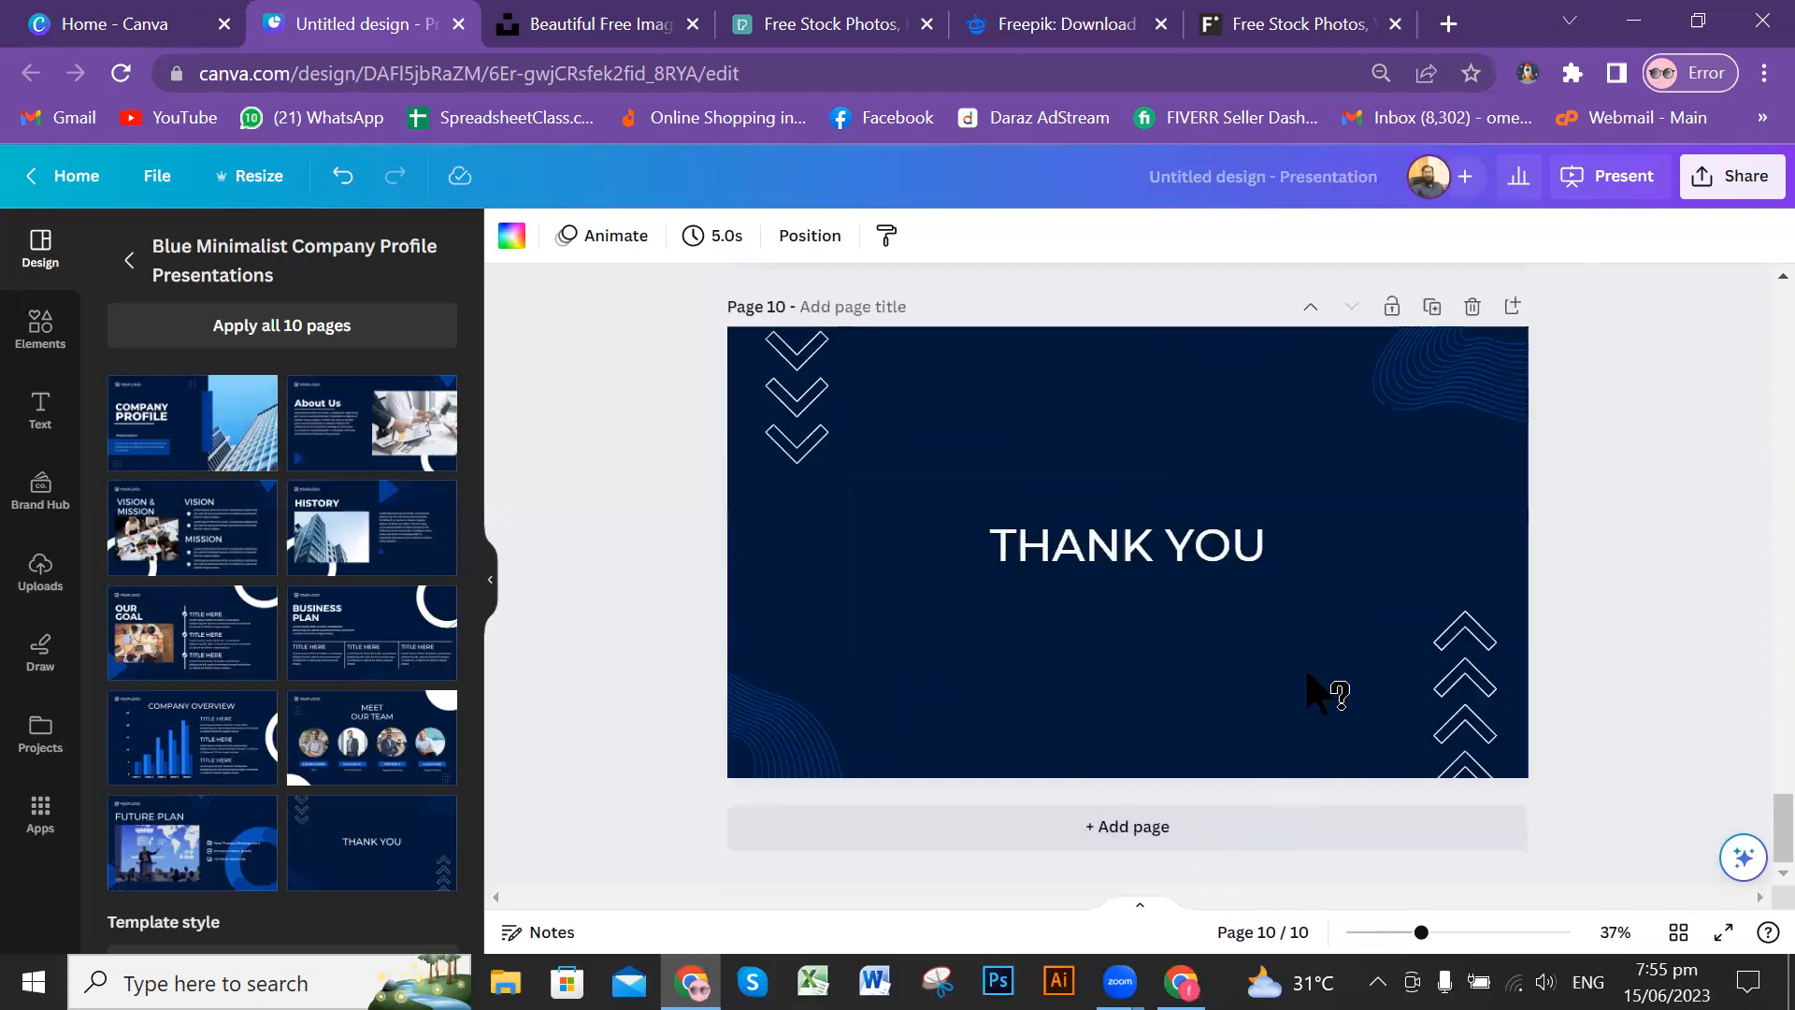
scroll(1328, 692, up, 3)
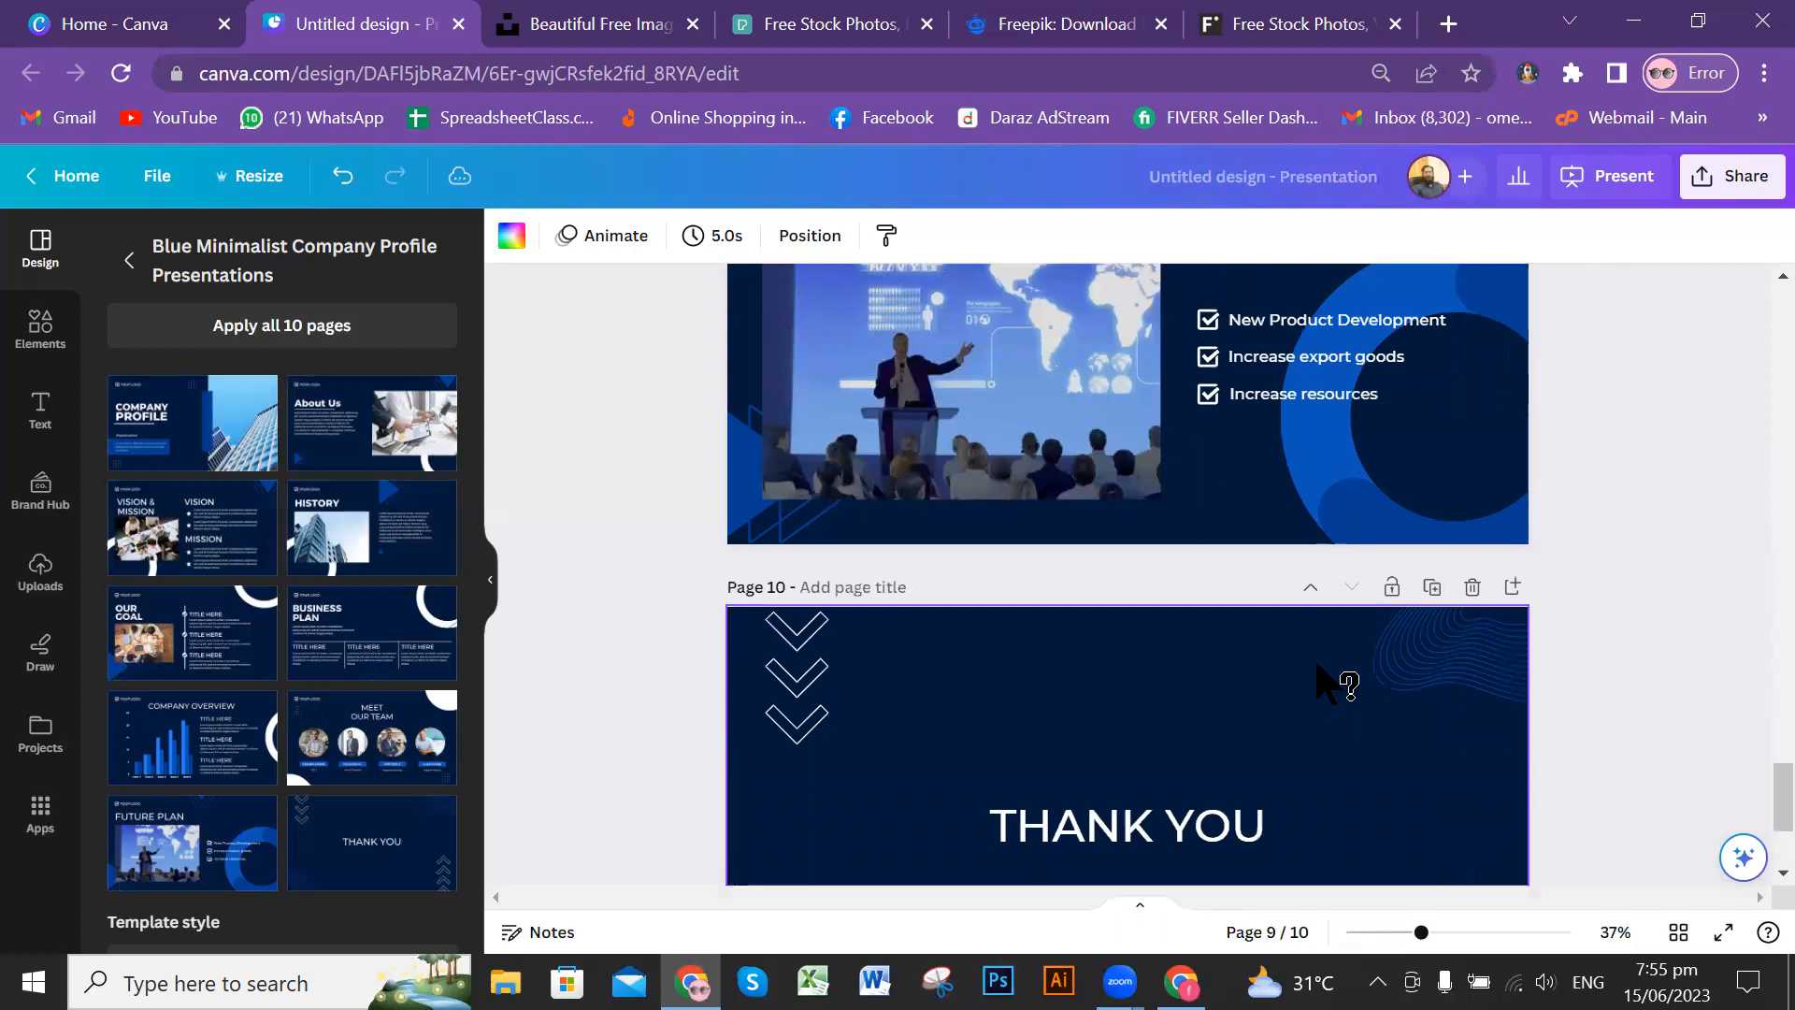
Step: Add a blank page after the Thank You page and delete it again
scroll(1345, 645, down, 2)
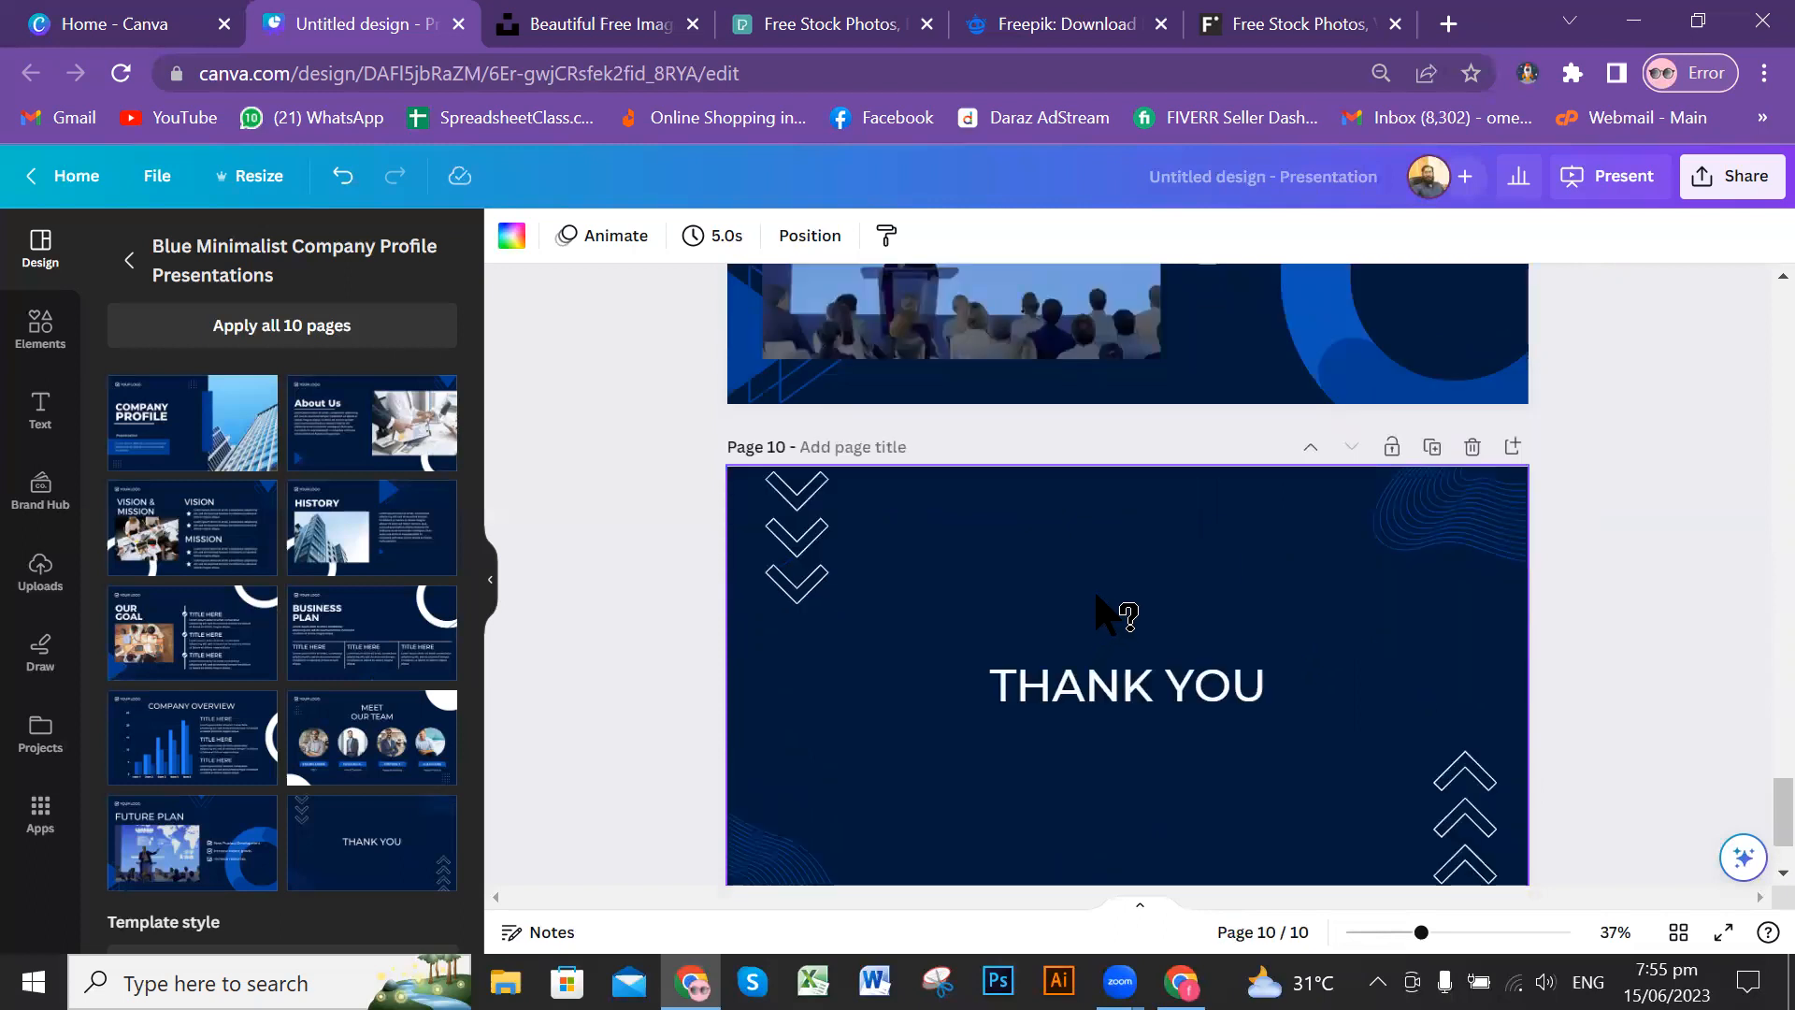
scroll(1243, 630, down, 2)
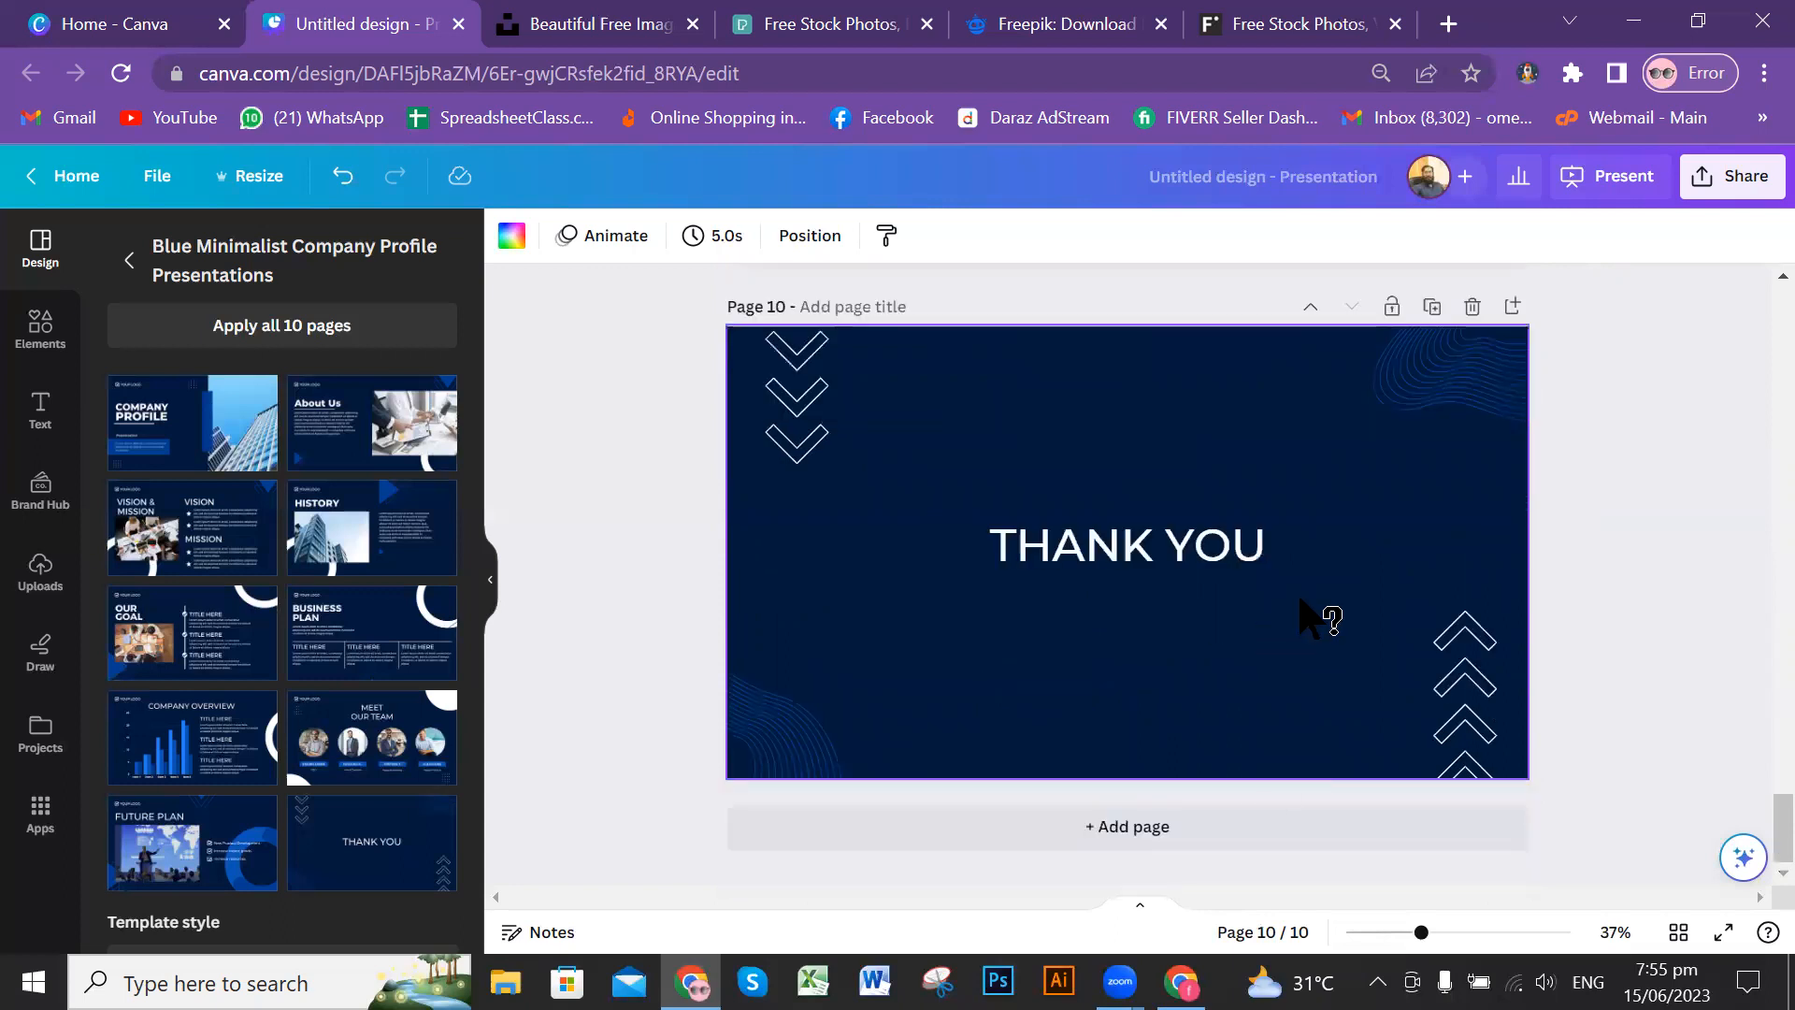
click(1236, 831)
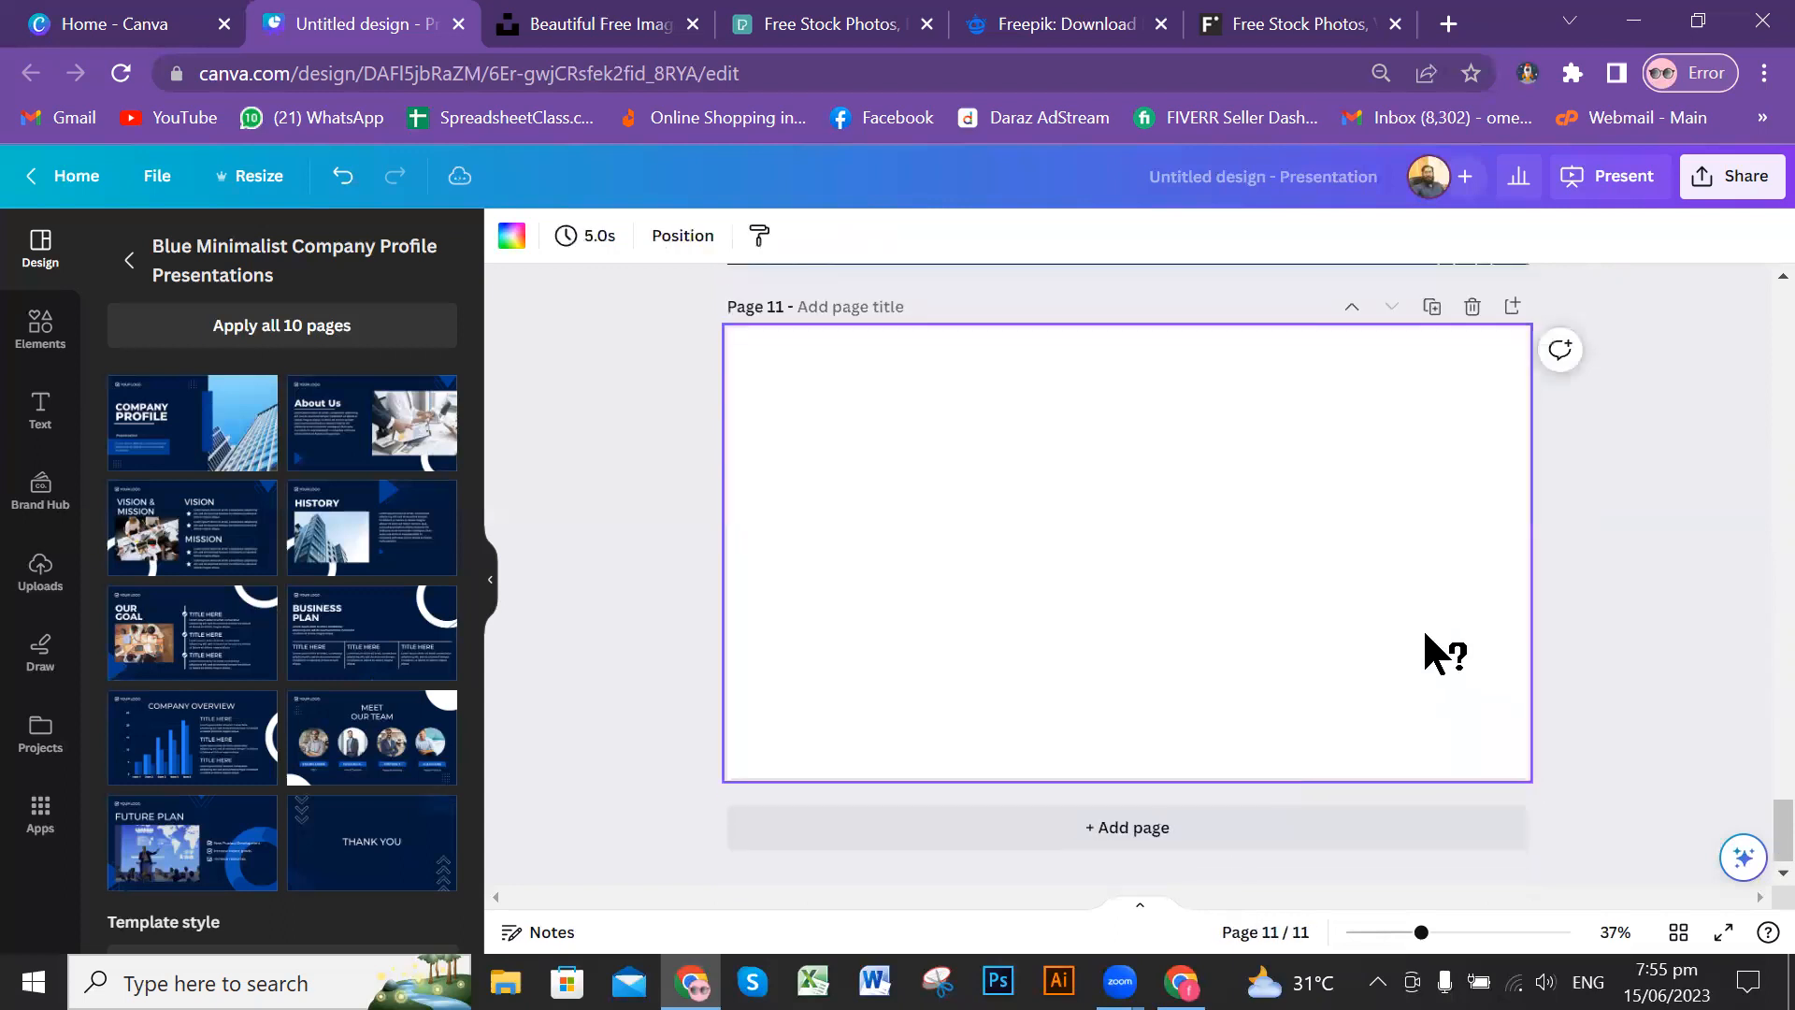
scroll(1425, 631, up, 2)
scroll(1422, 626, down, 2)
click(1475, 307)
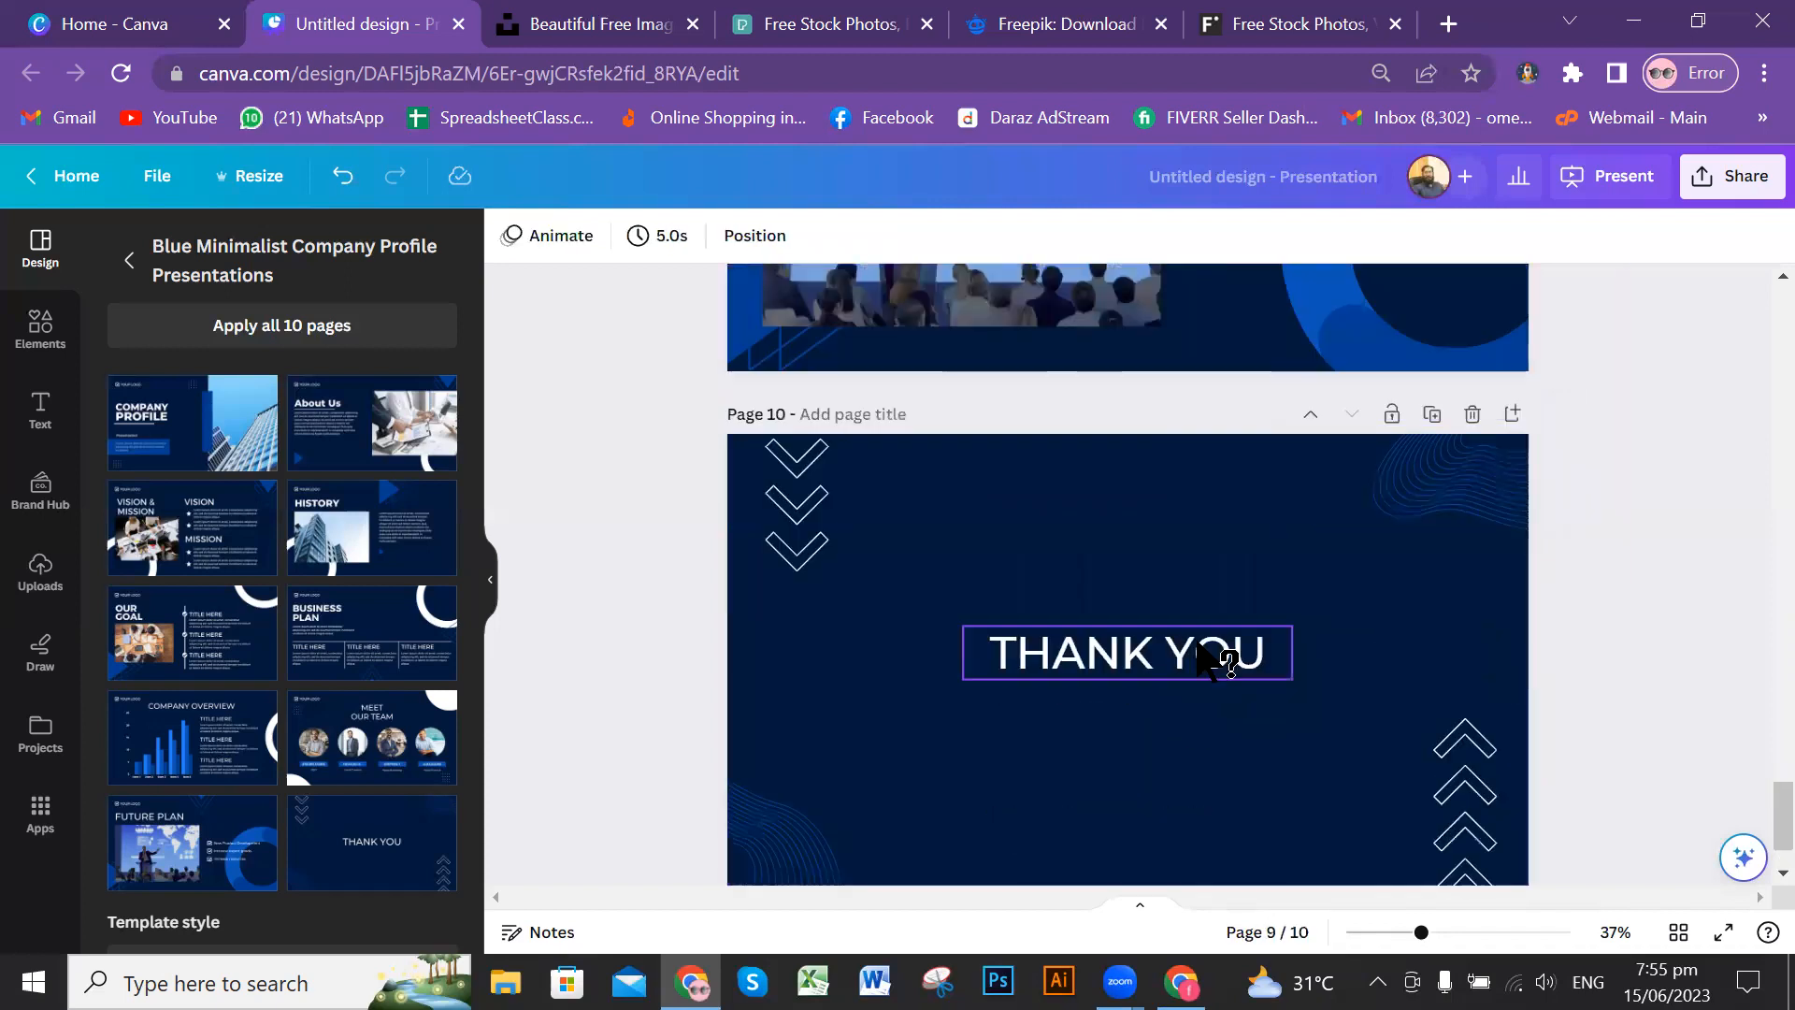
Step: Duplicate the Thank You page and delete the copy again
scroll(1374, 623, up, 2)
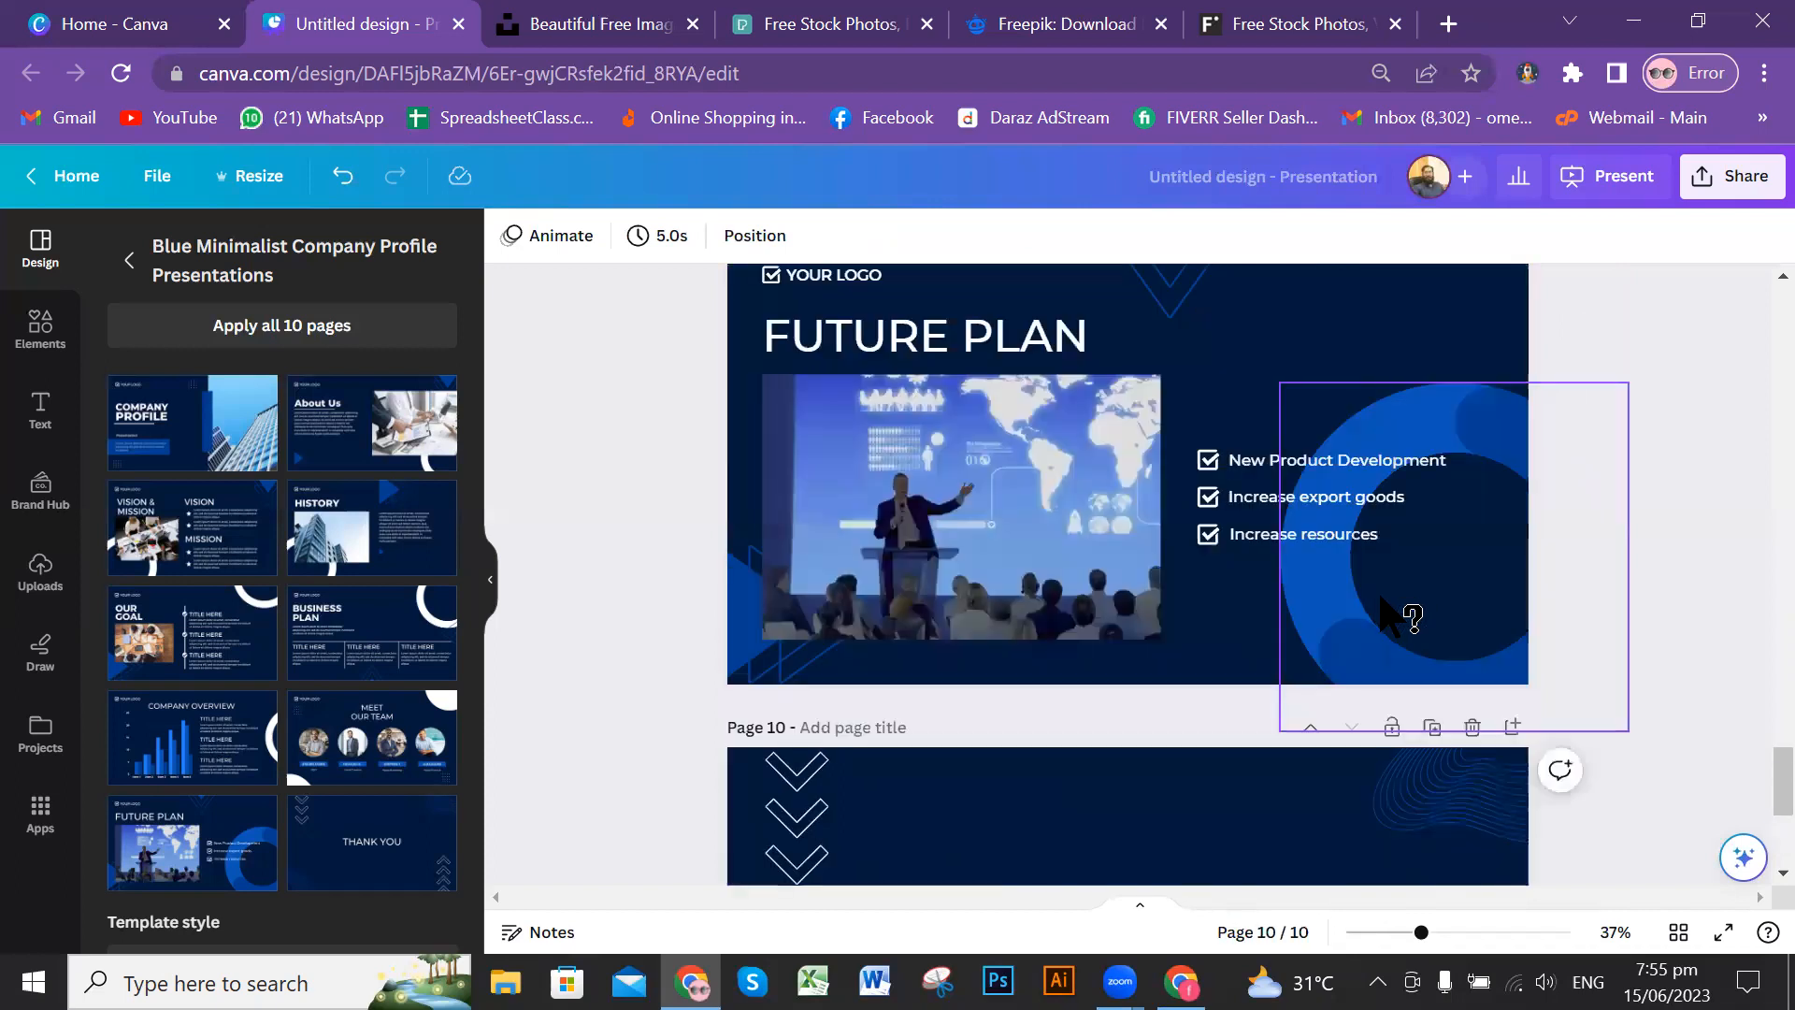
scroll(1412, 626, down, 1)
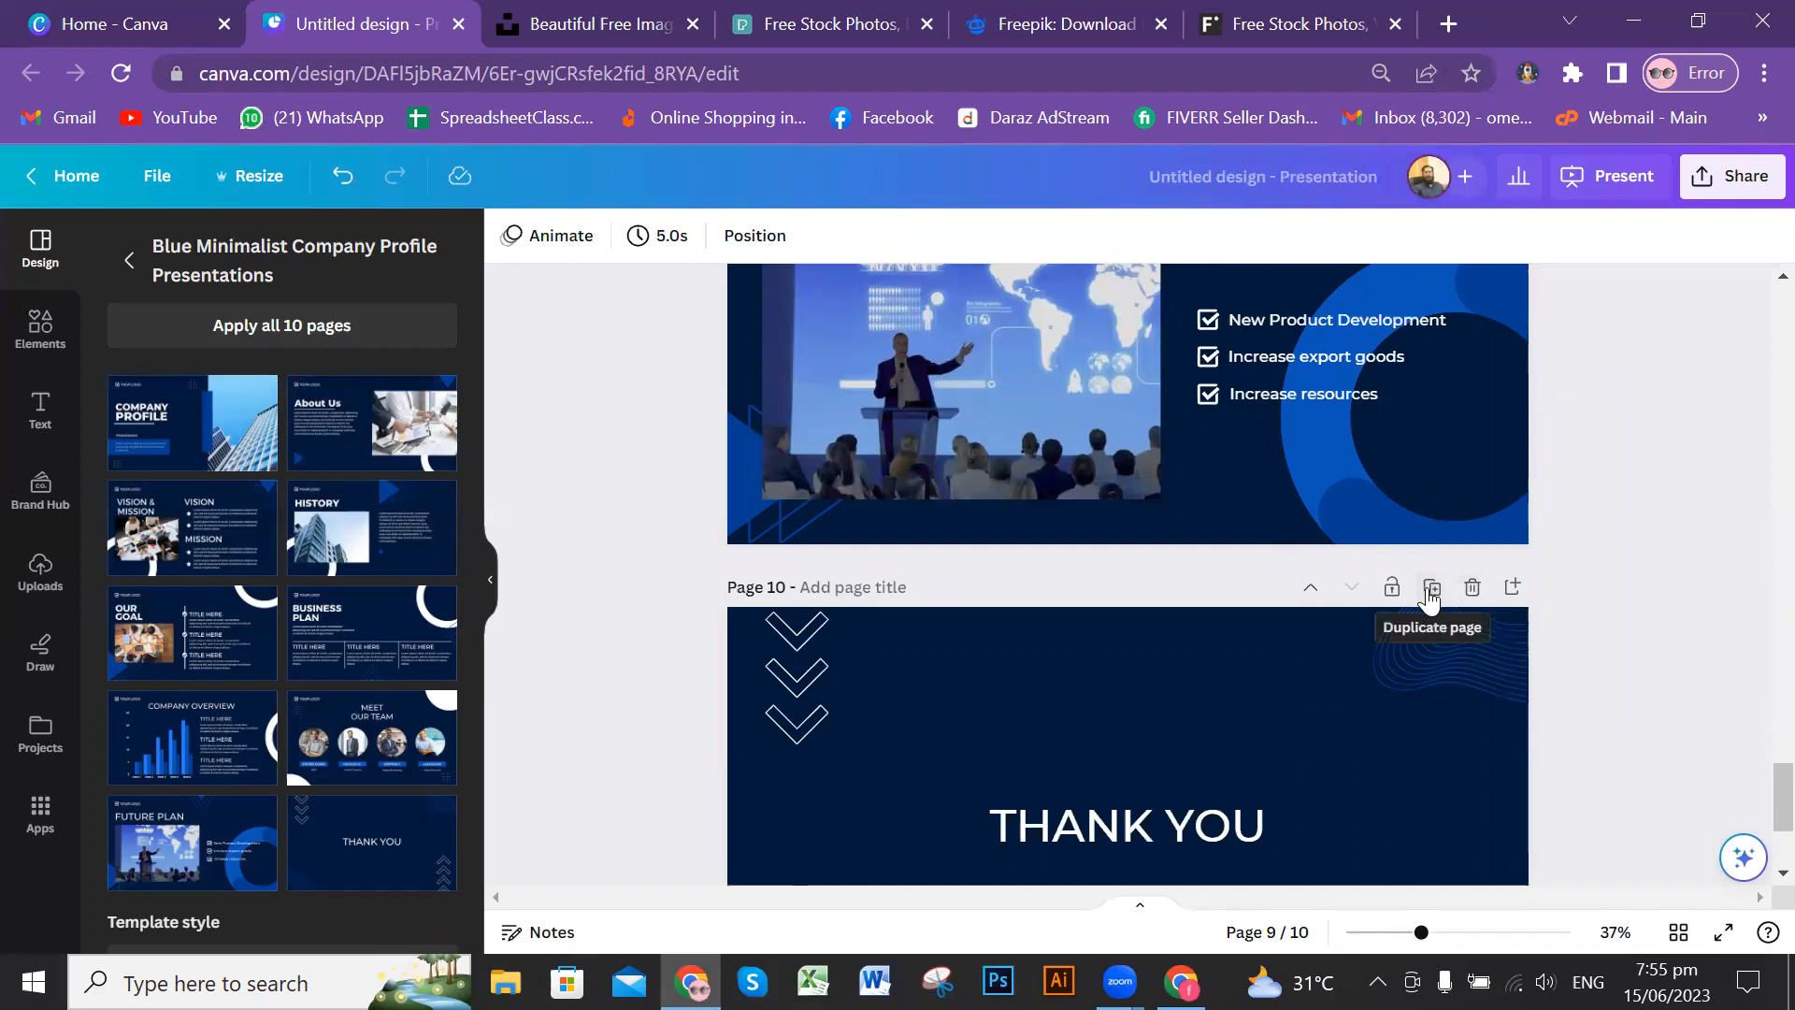
click(1431, 587)
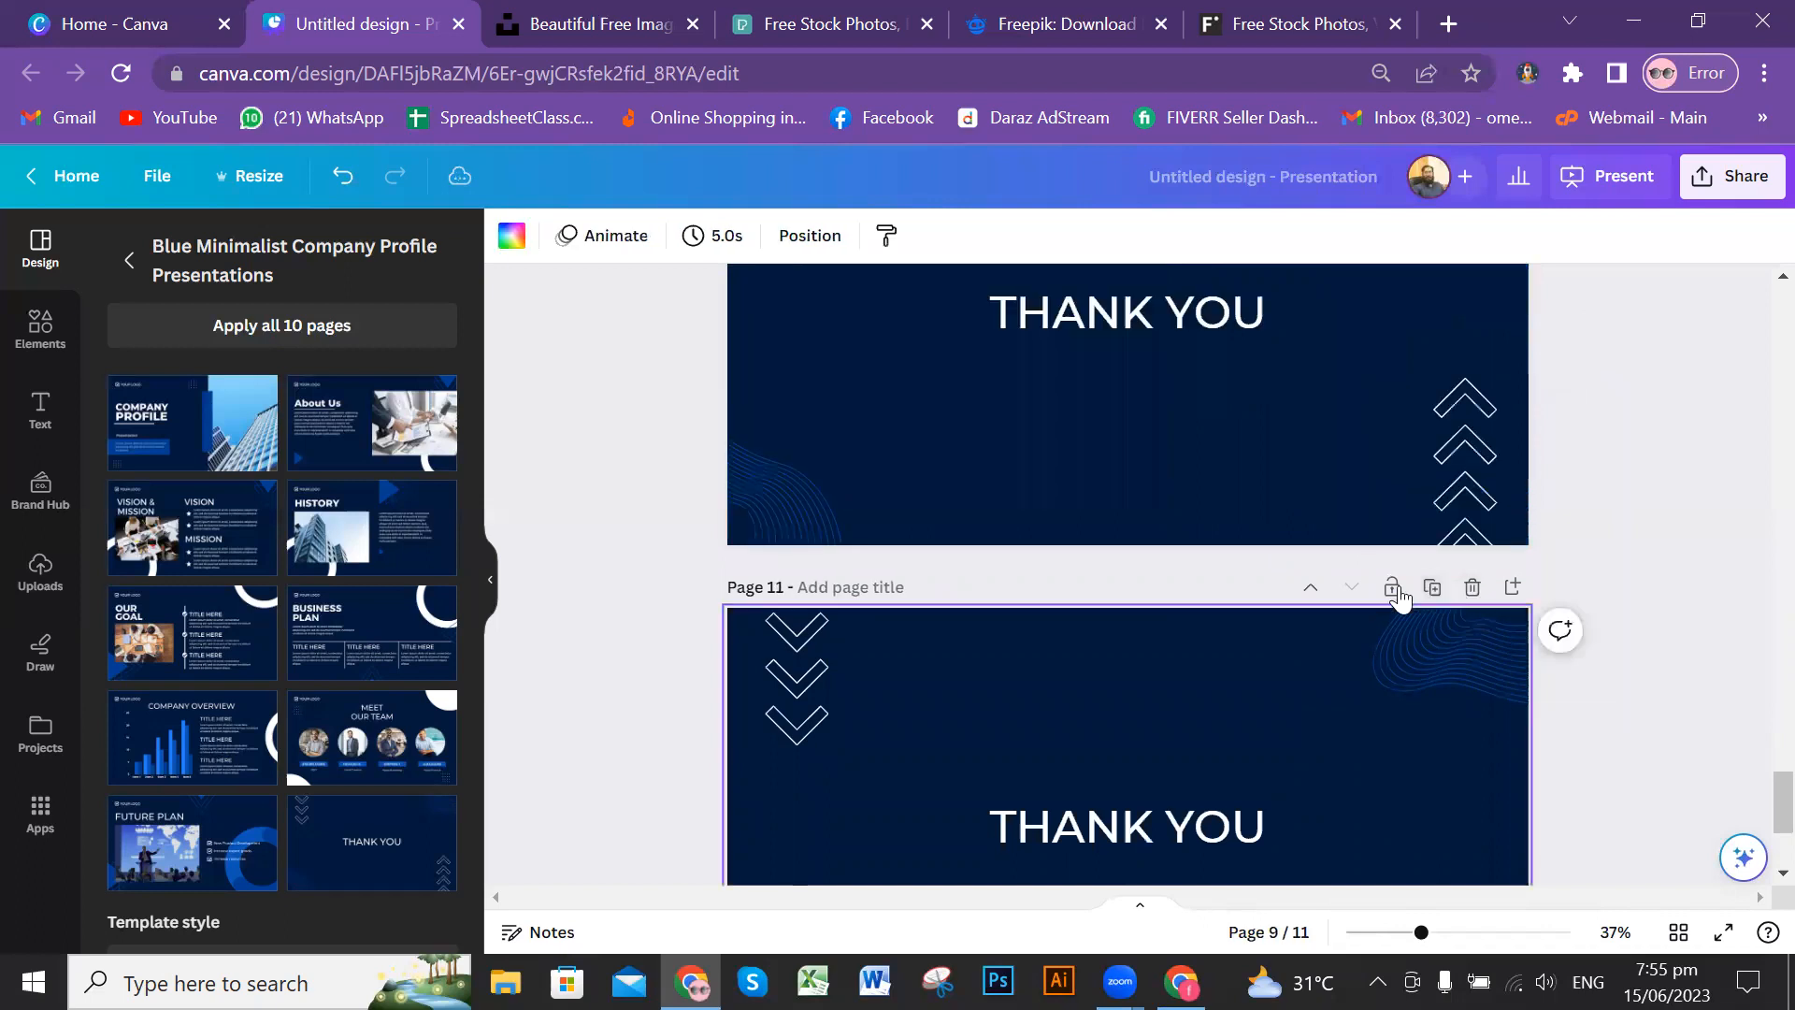
scroll(1421, 603, down, 1)
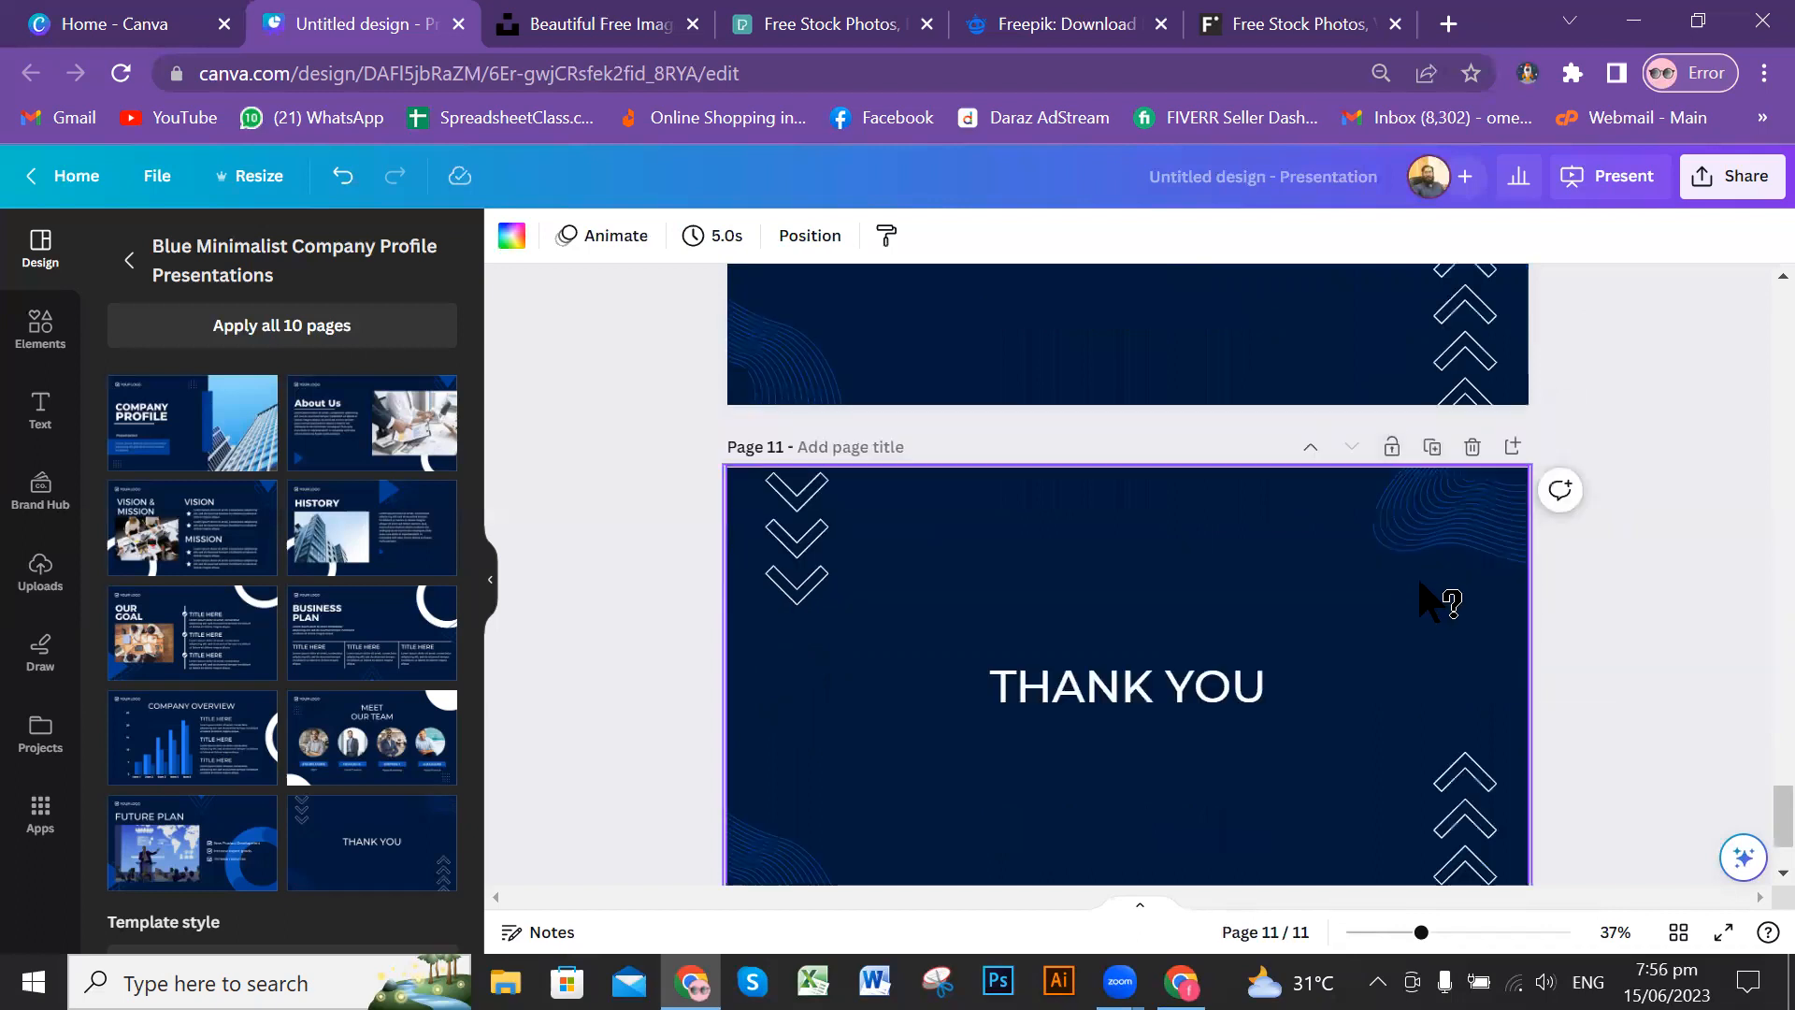
scroll(1253, 642, down, 1)
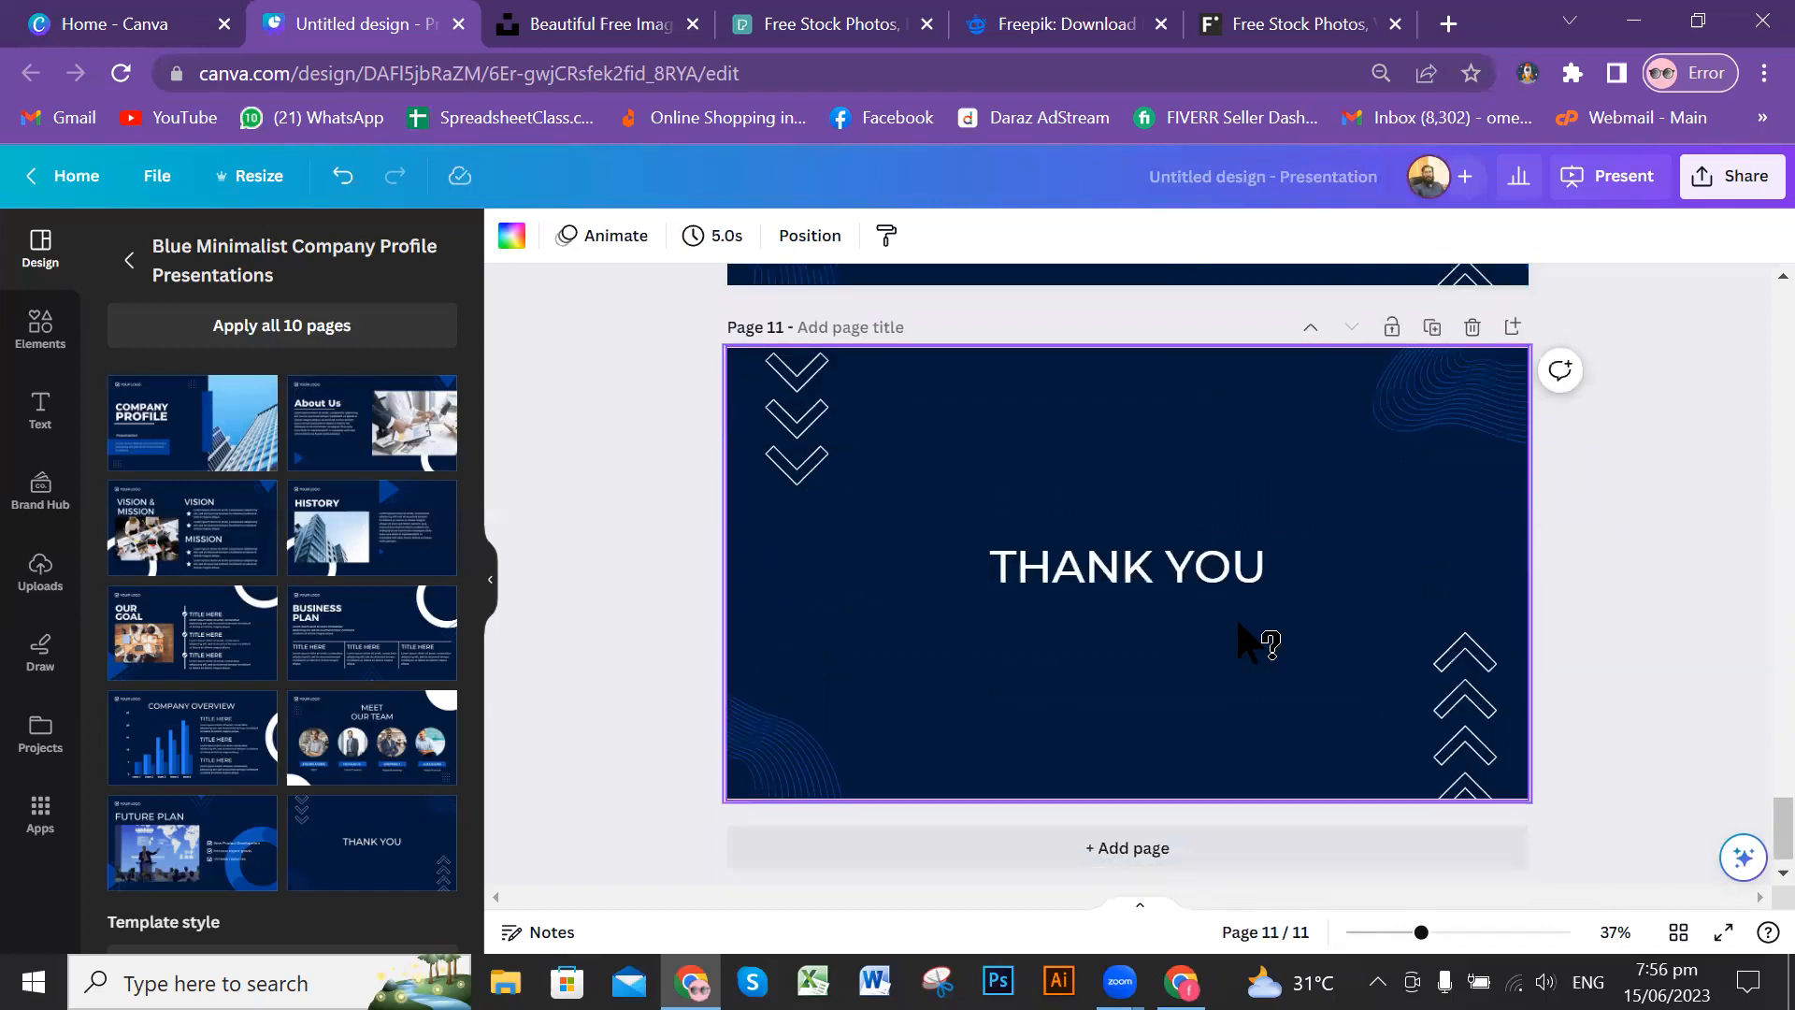
scroll(1268, 641, up, 4)
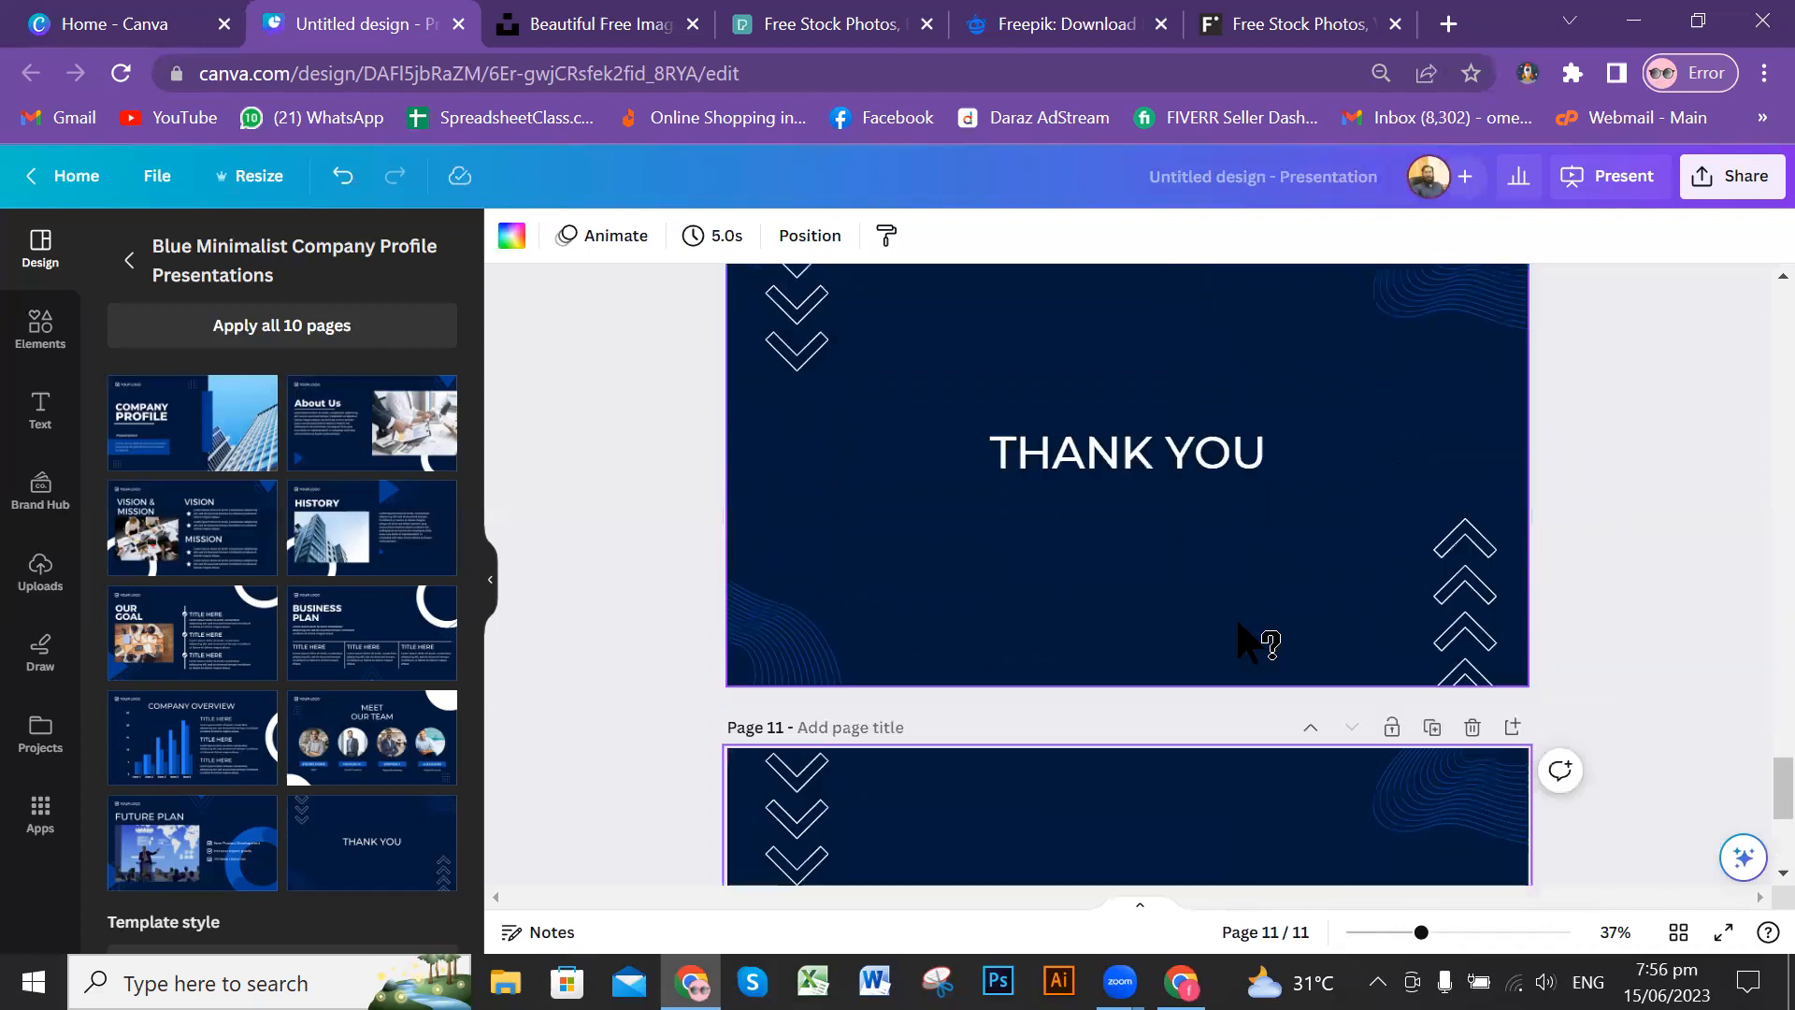
click(1477, 734)
Step: Try moving the building photo on the Company Profile cover page and undo the move
scroll(1466, 722, up, 6)
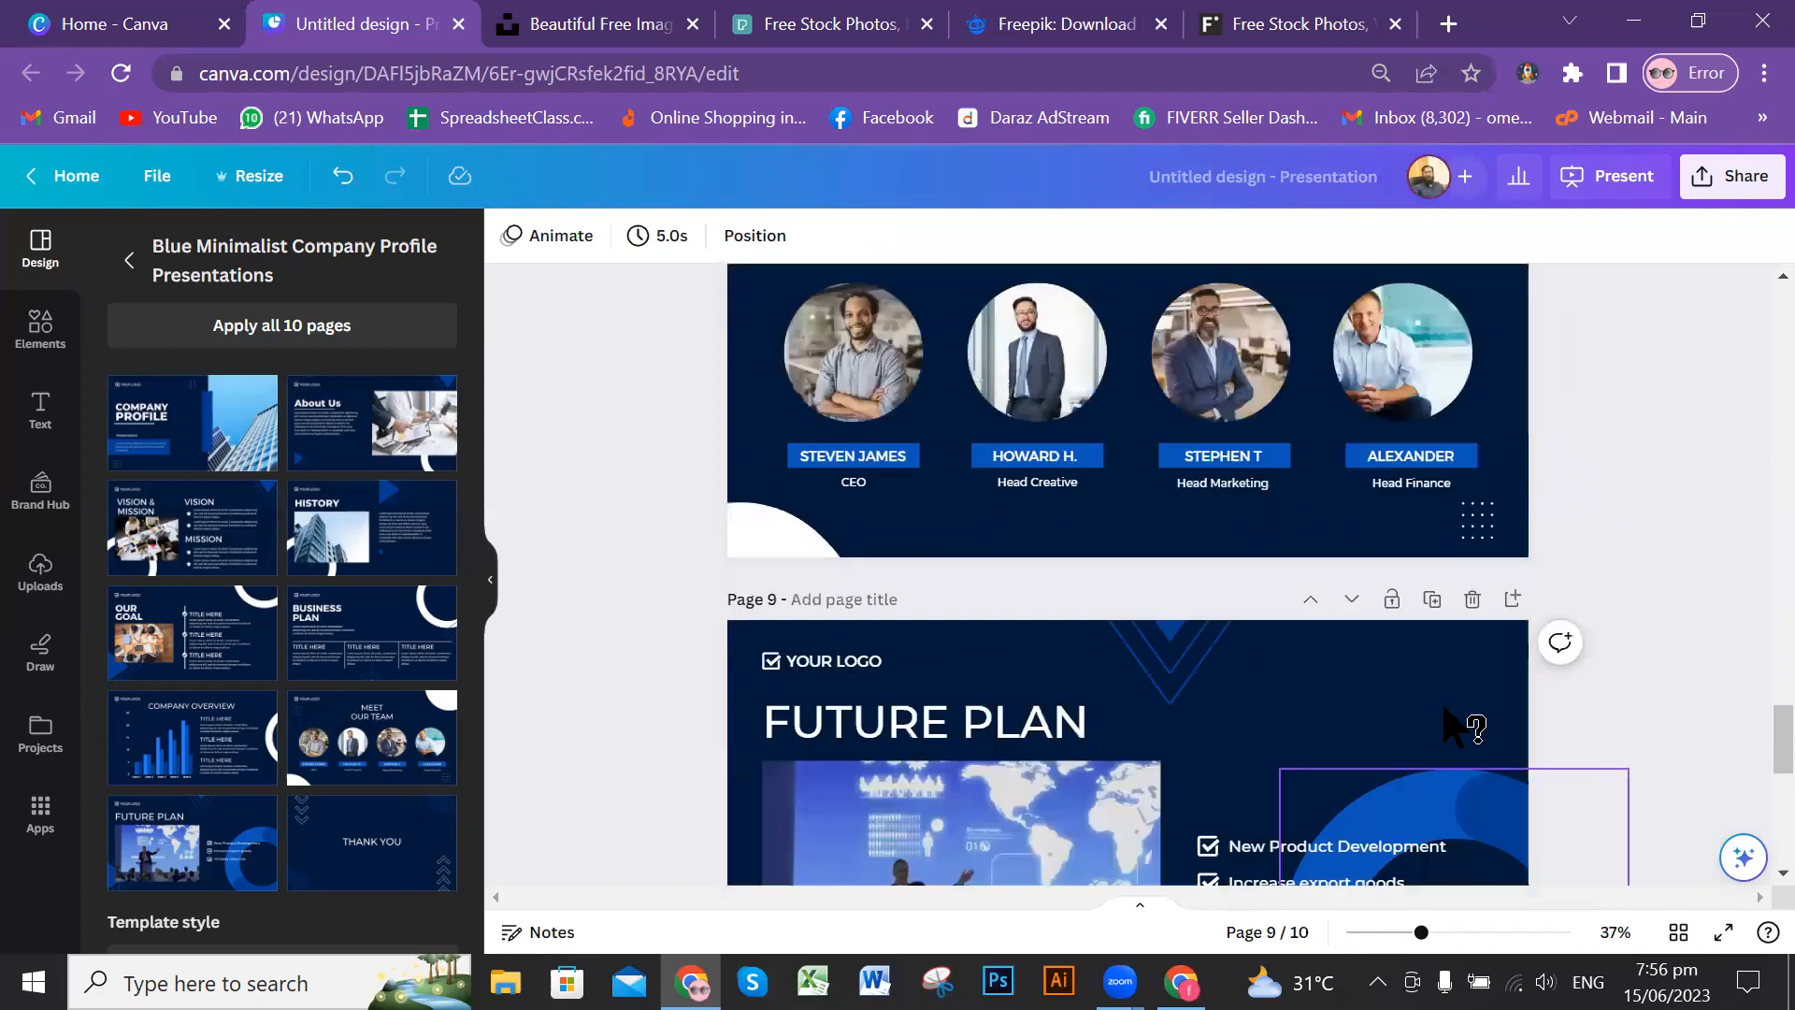
scroll(1451, 710, up, 10)
scroll(1463, 720, up, 15)
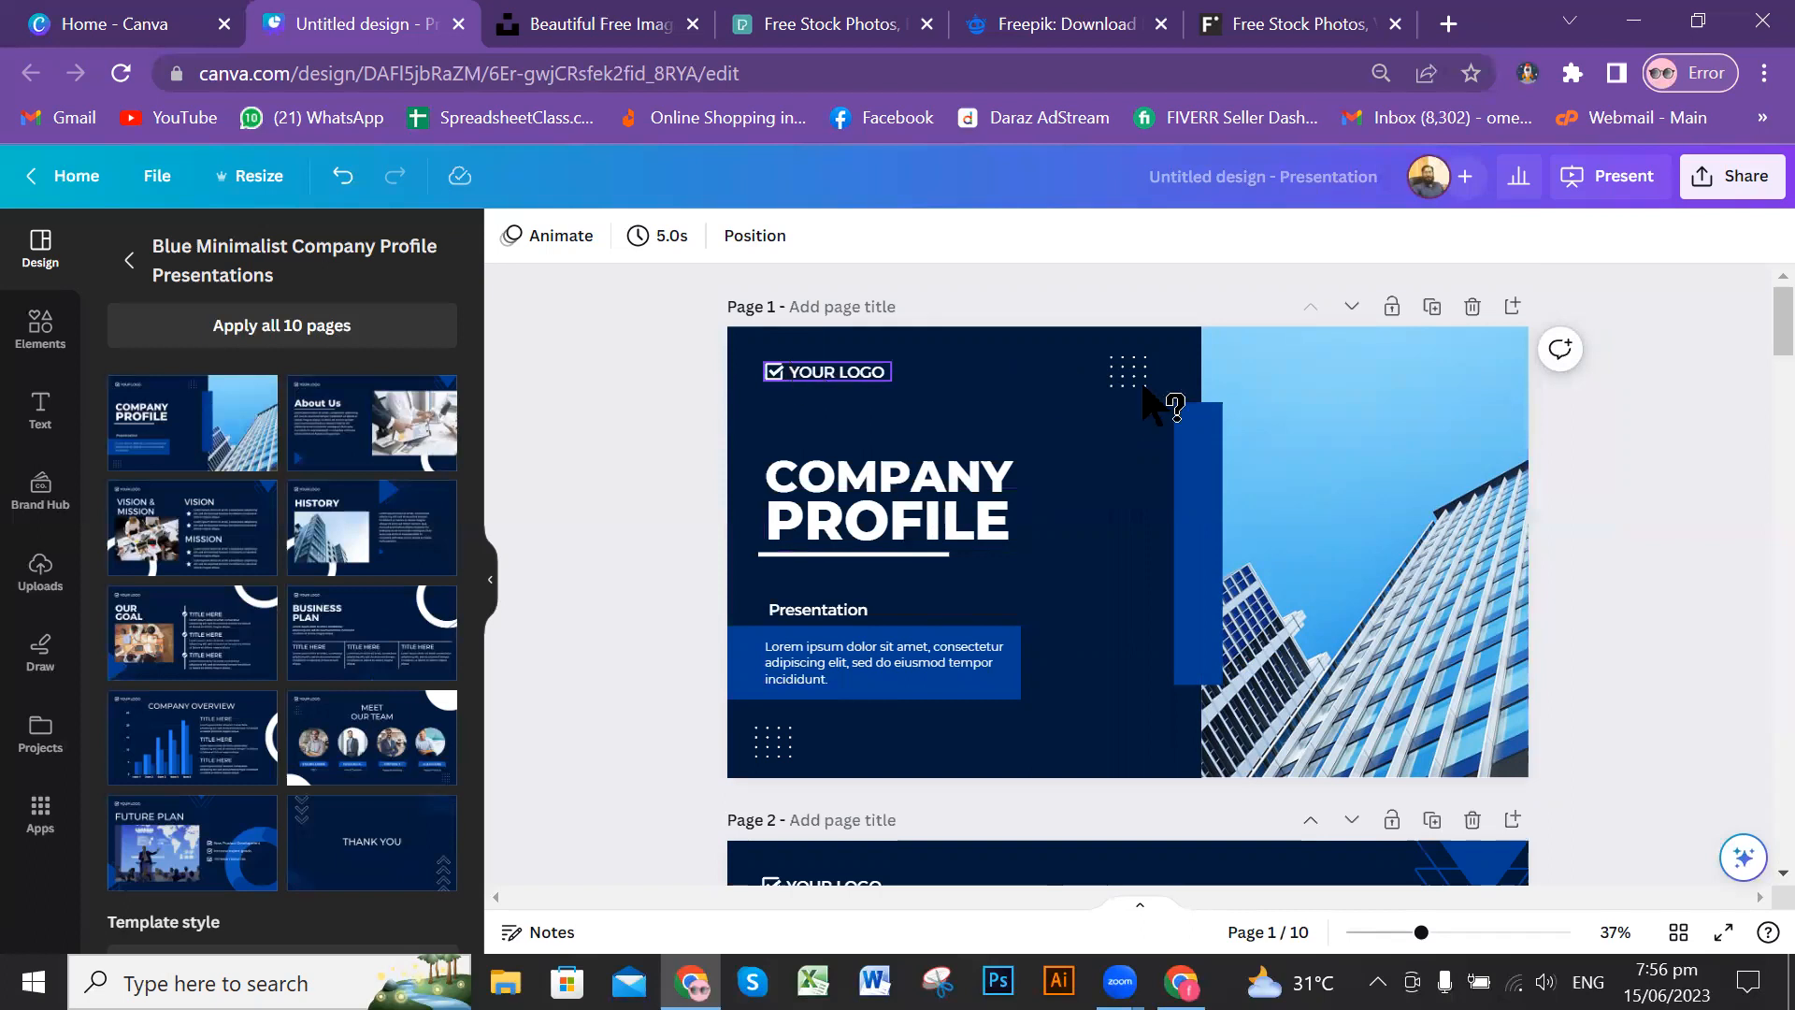
drag(1209, 417, 1379, 447)
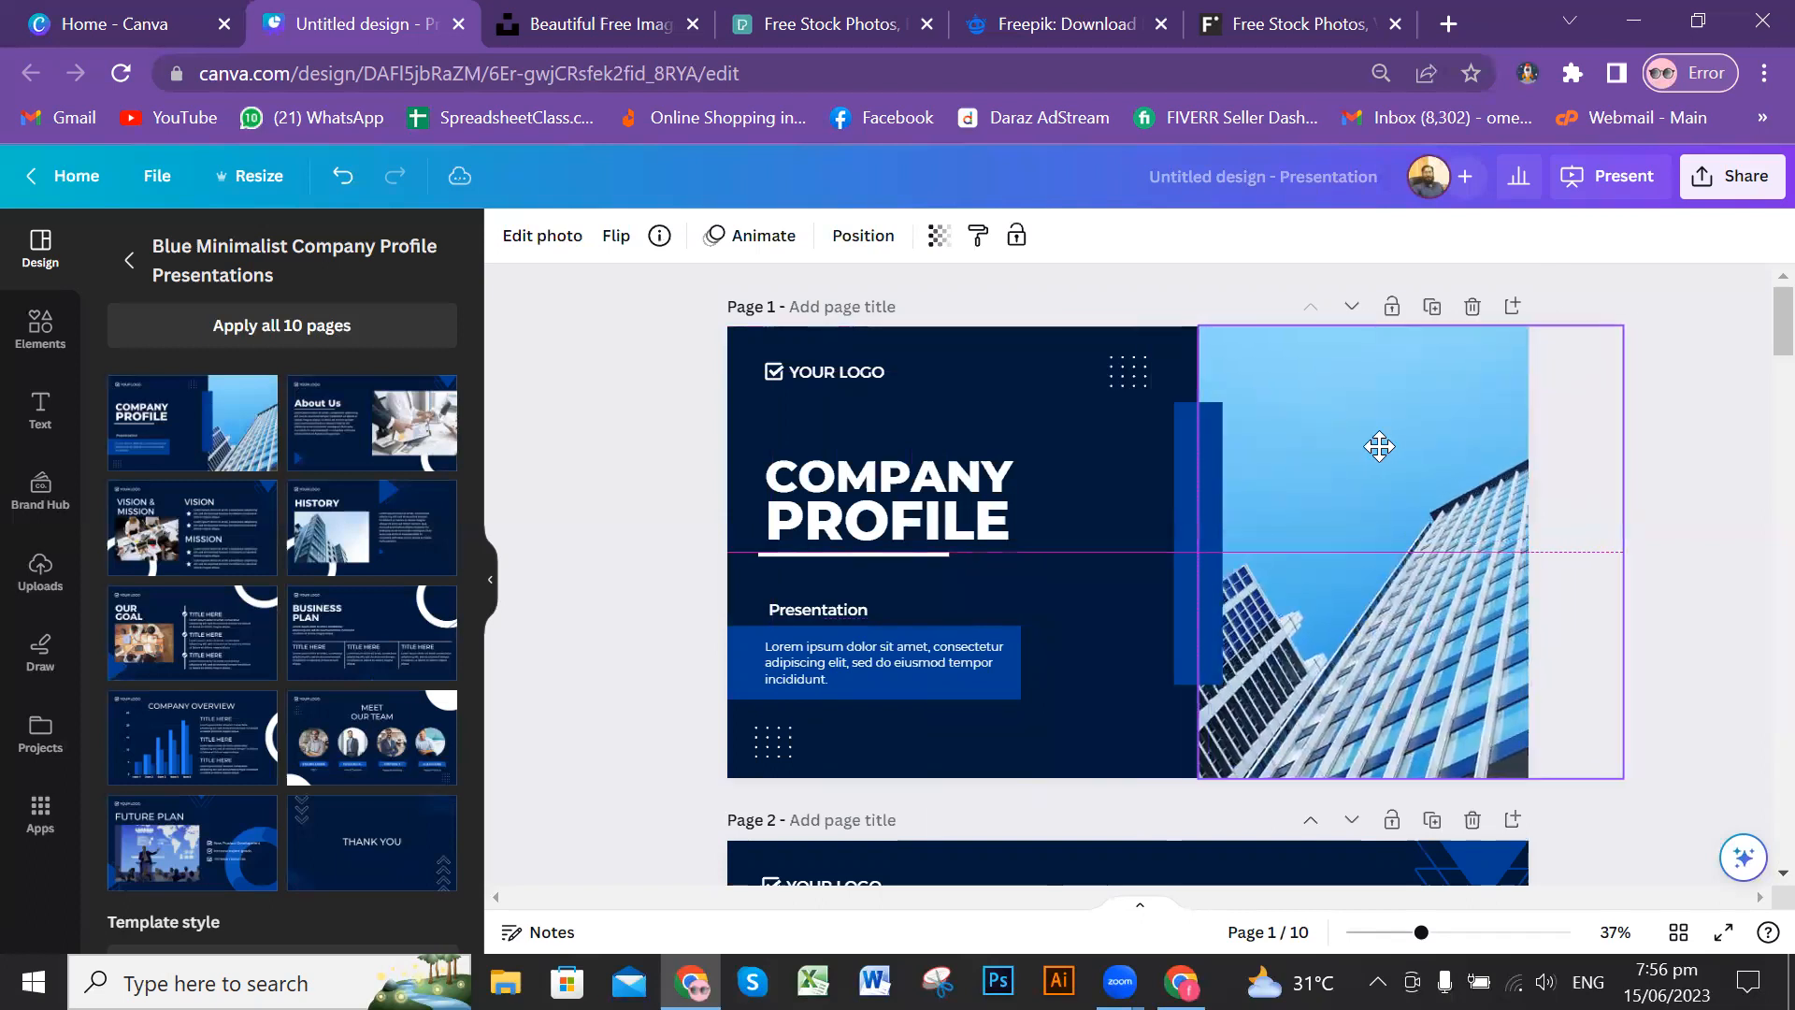
key(ctrl+z)
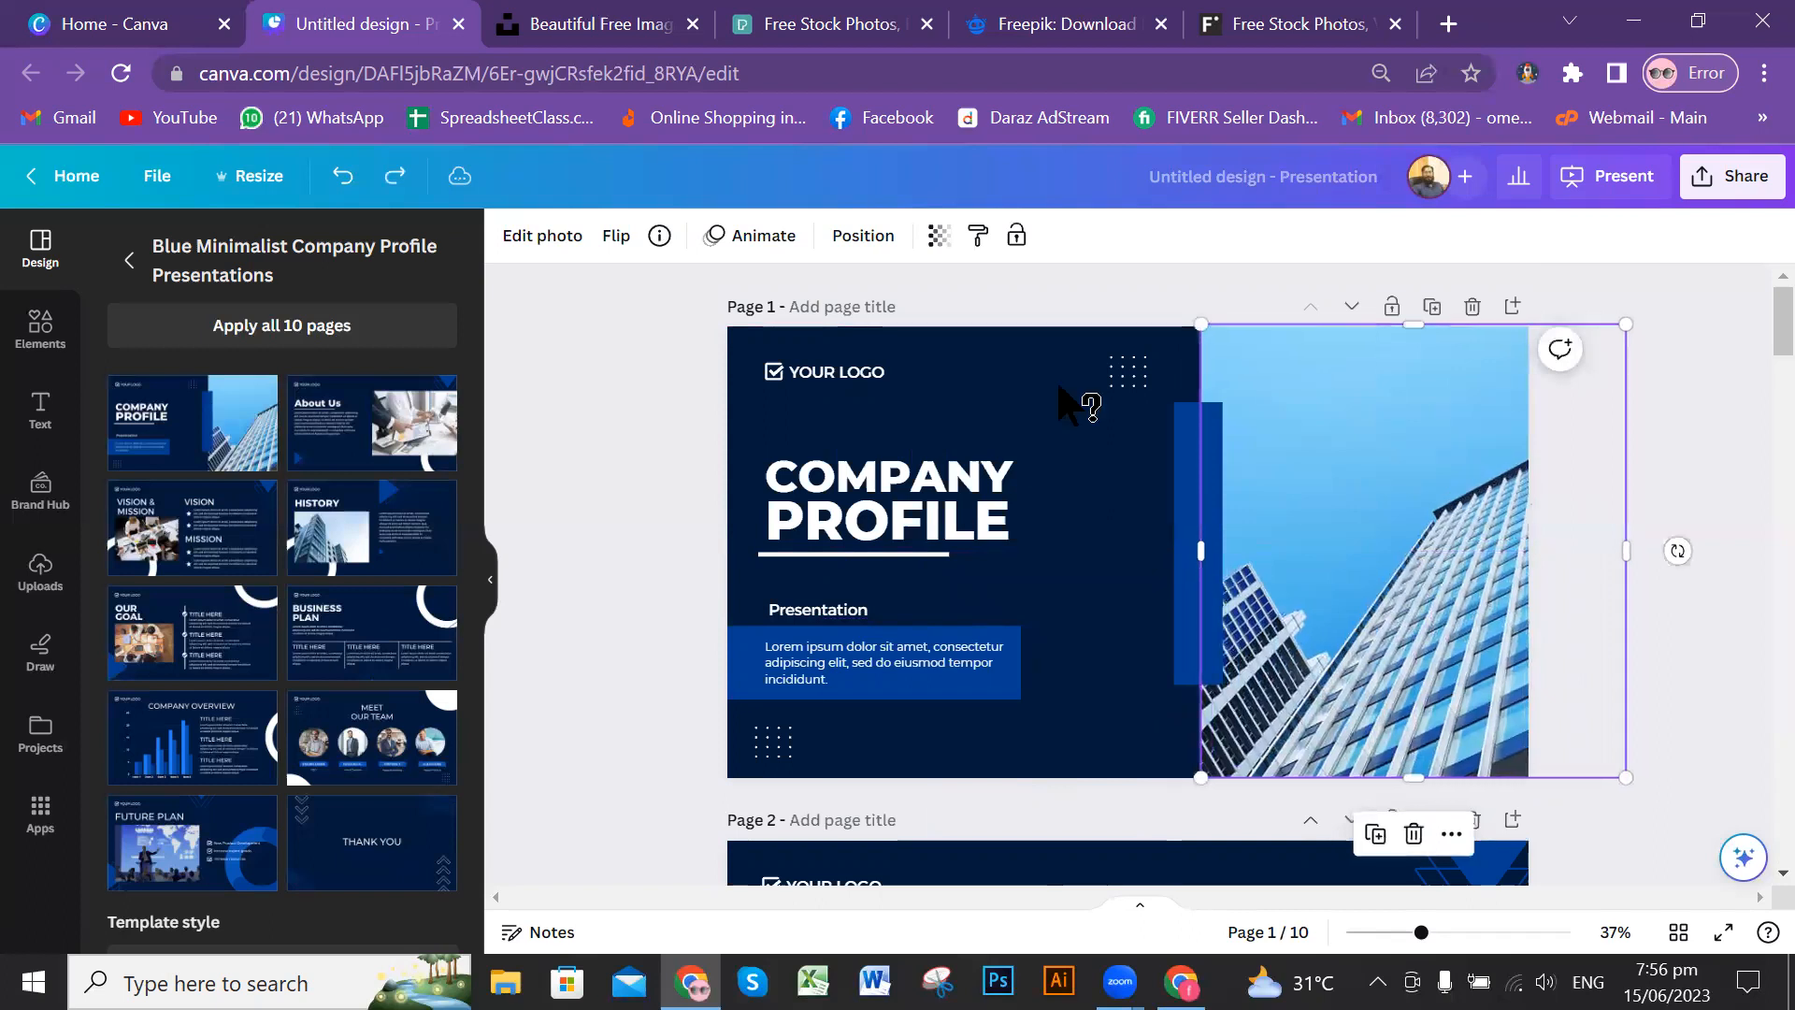
Step: Try moving the YOUR LOGO group on the Company Profile cover page and undo the move
click(844, 374)
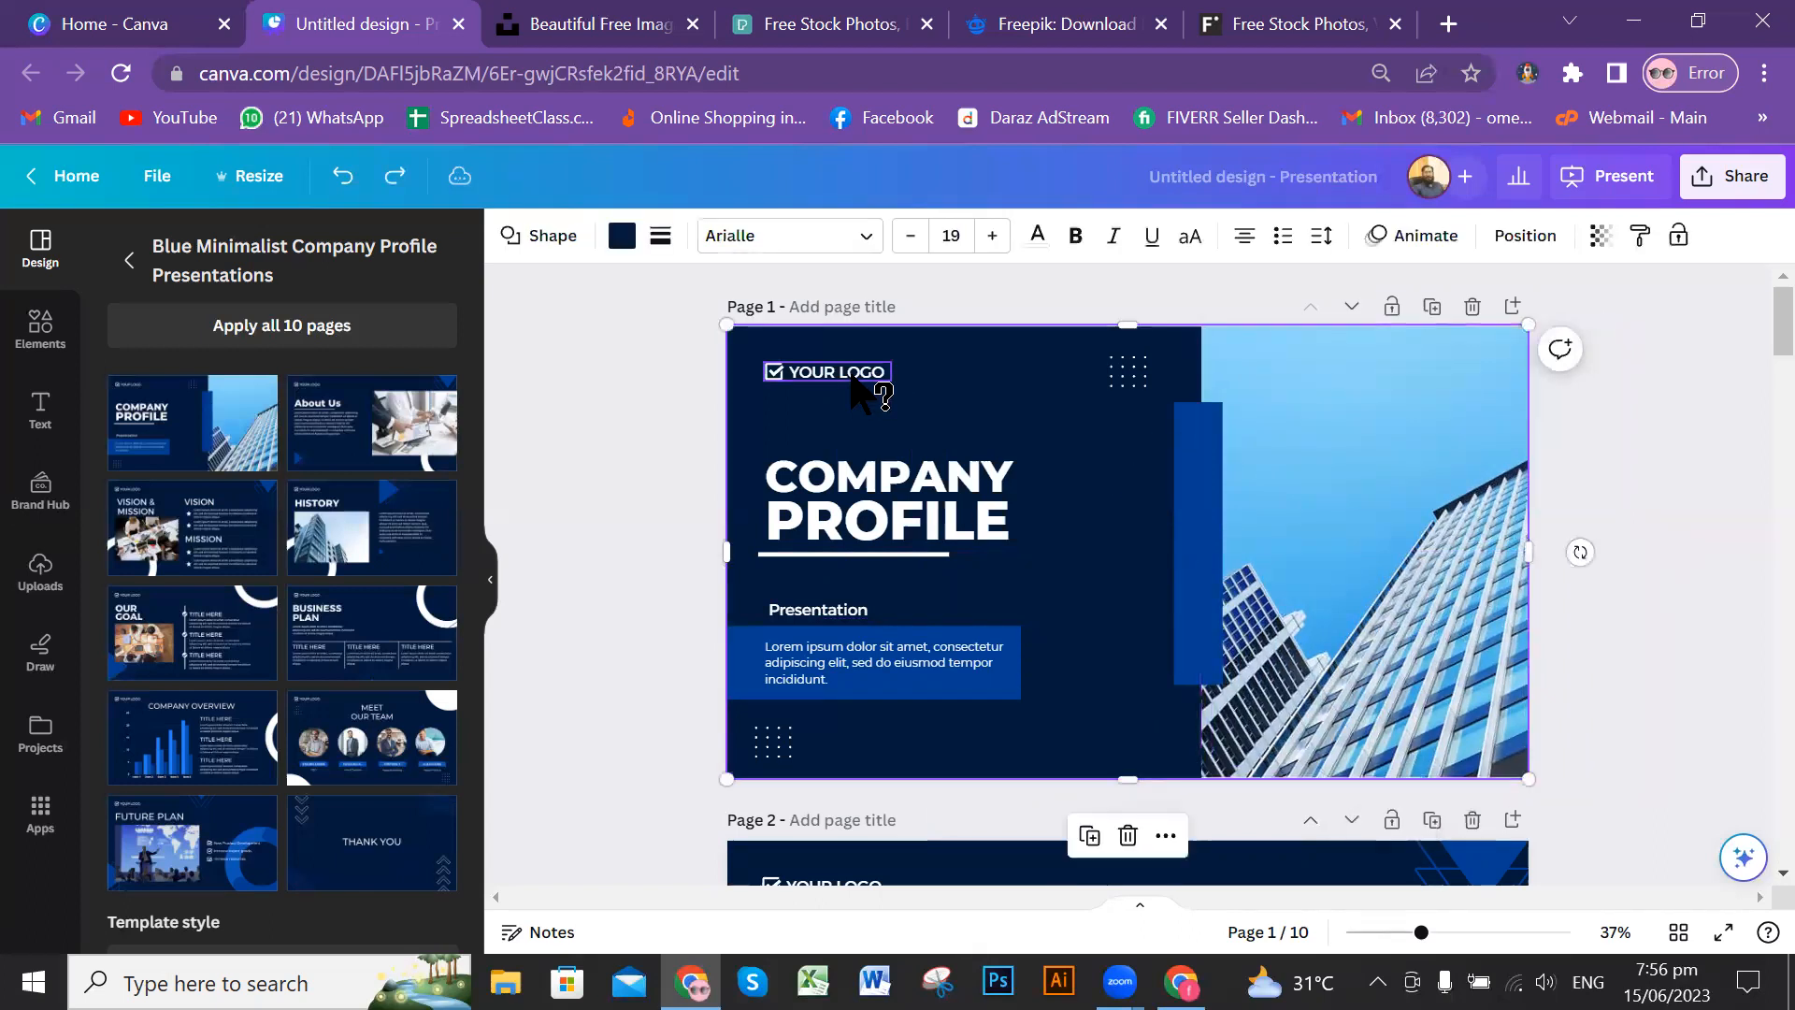
mouse_move(843, 373)
mouse_down()
mouse_move(952, 384)
mouse_move(845, 381)
mouse_move(855, 397)
mouse_up()
key(ctrl+z)
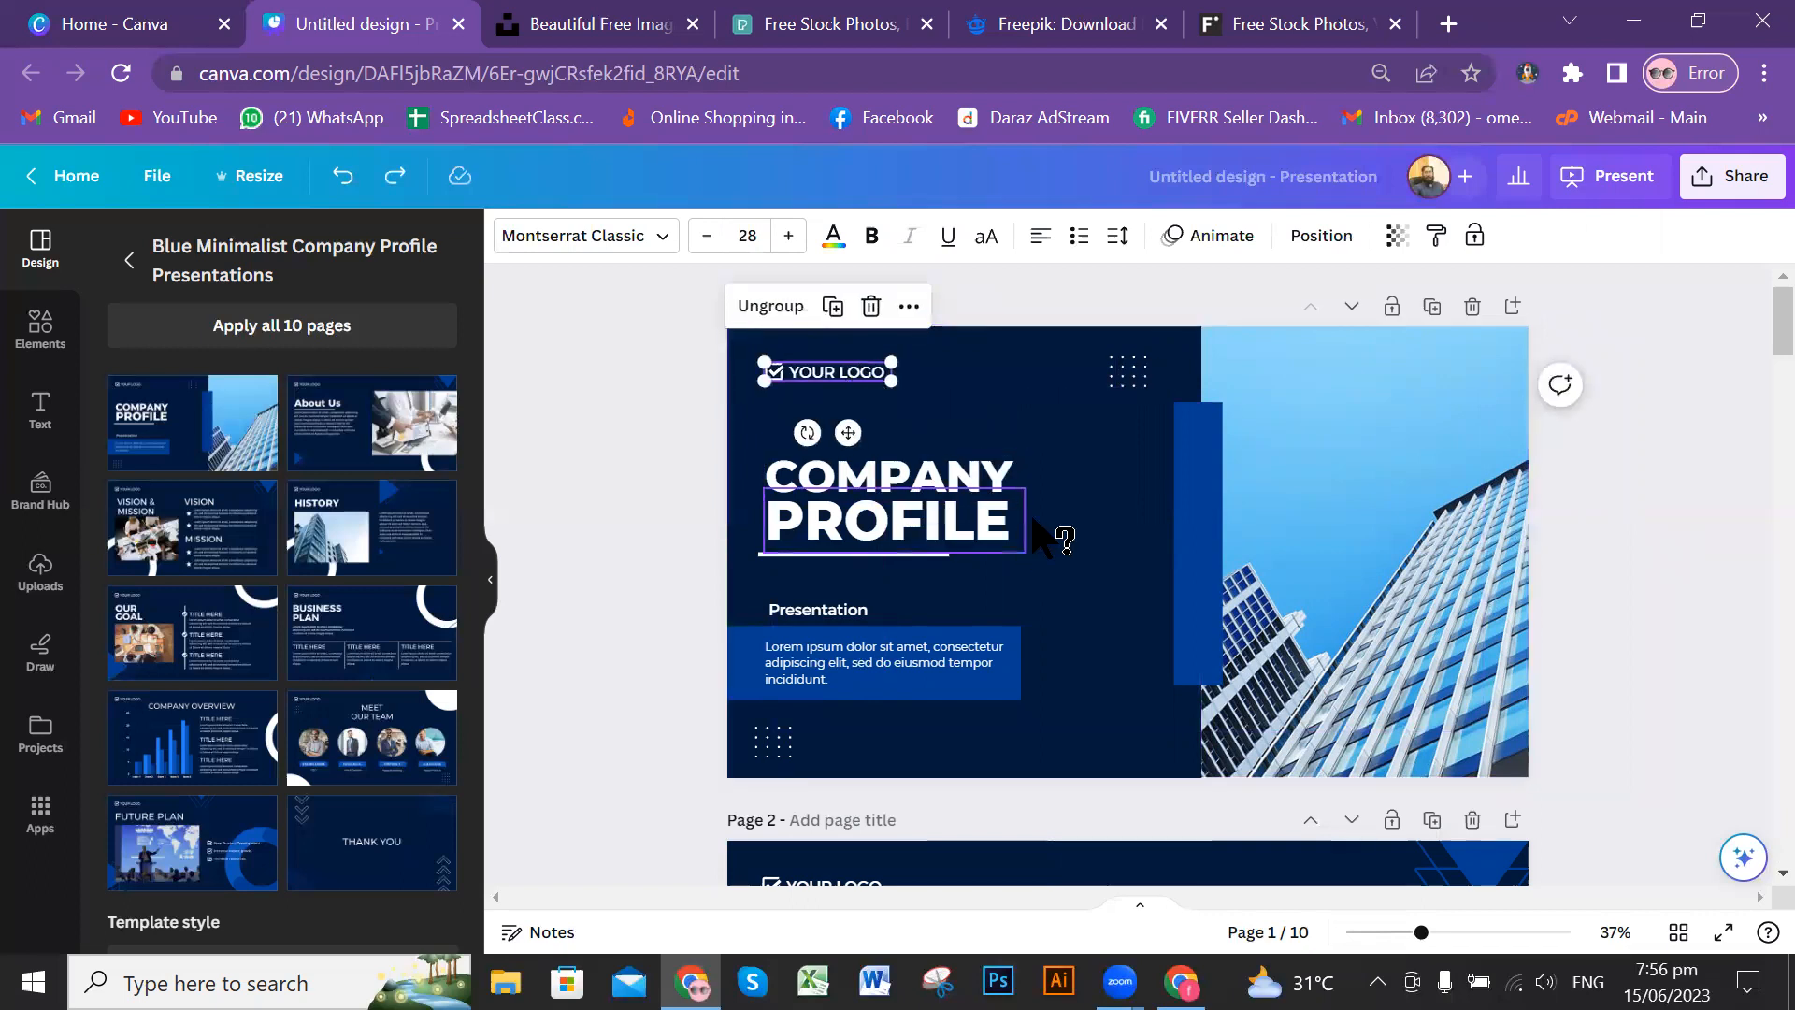
Step: Review the slides from the Company Profile cover down to the Business Plan page and return to the cover
scroll(1109, 524, down, 3)
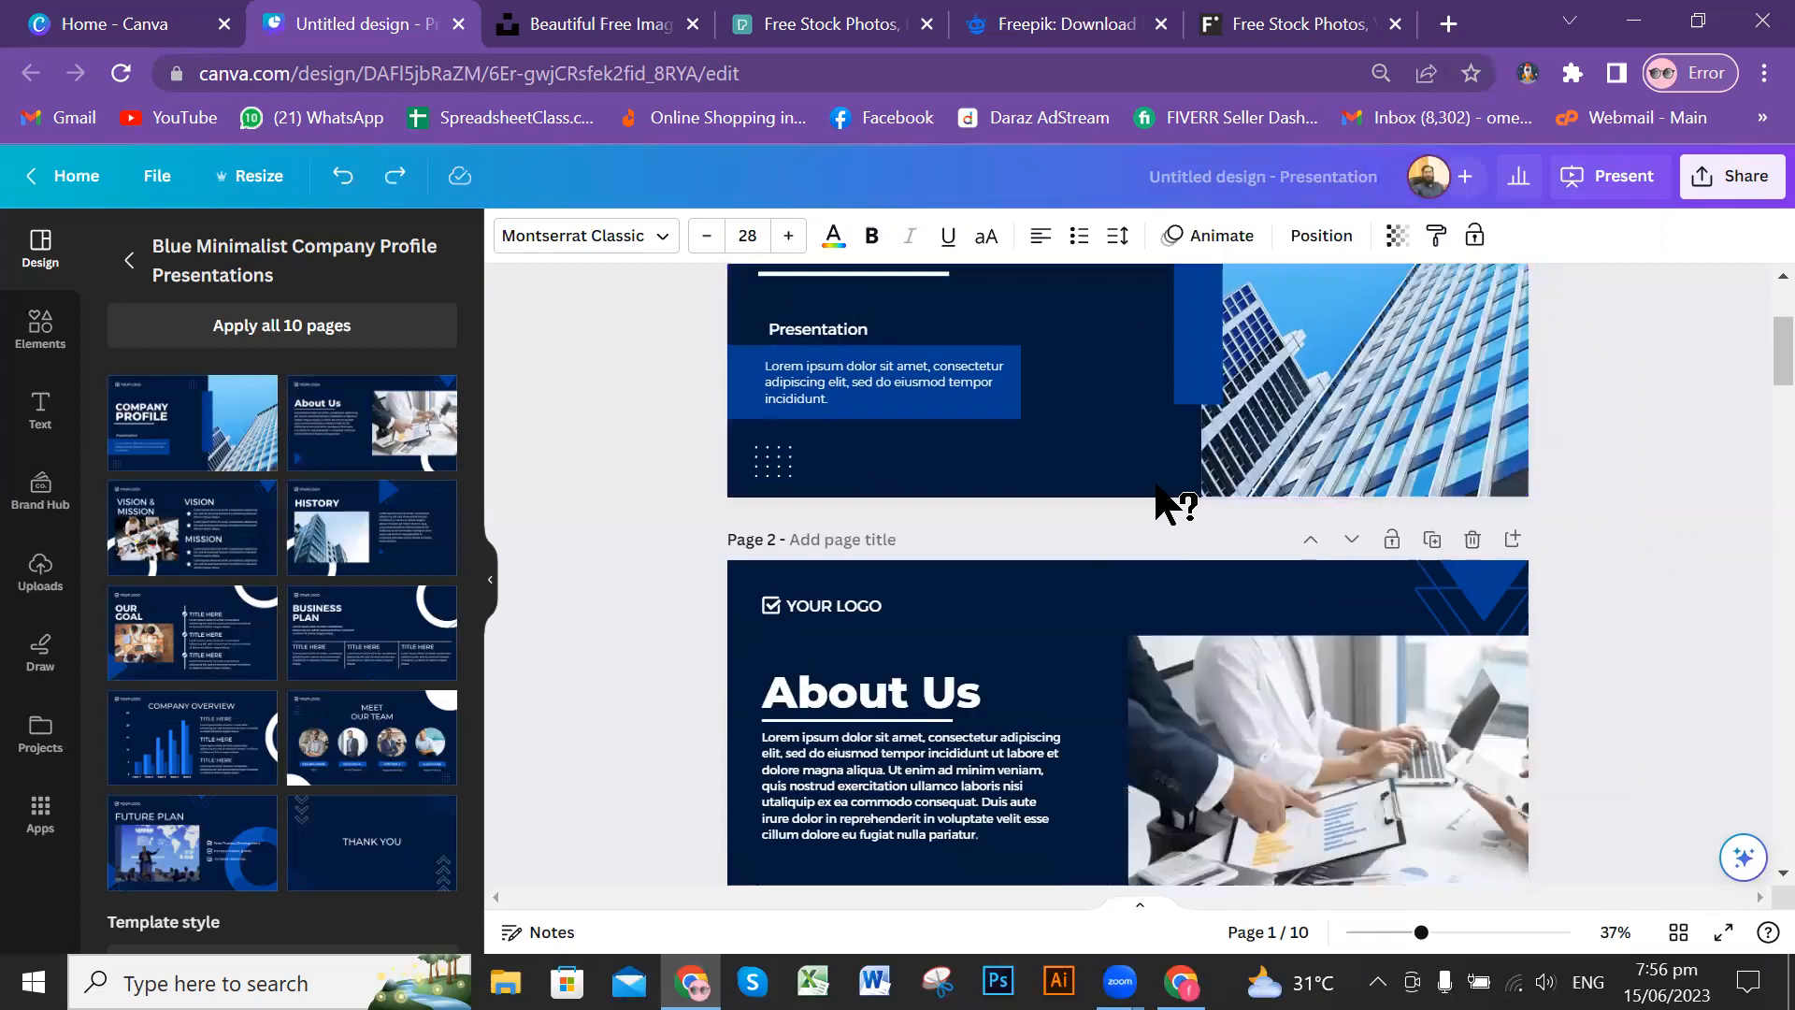
scroll(1180, 458, down, 3)
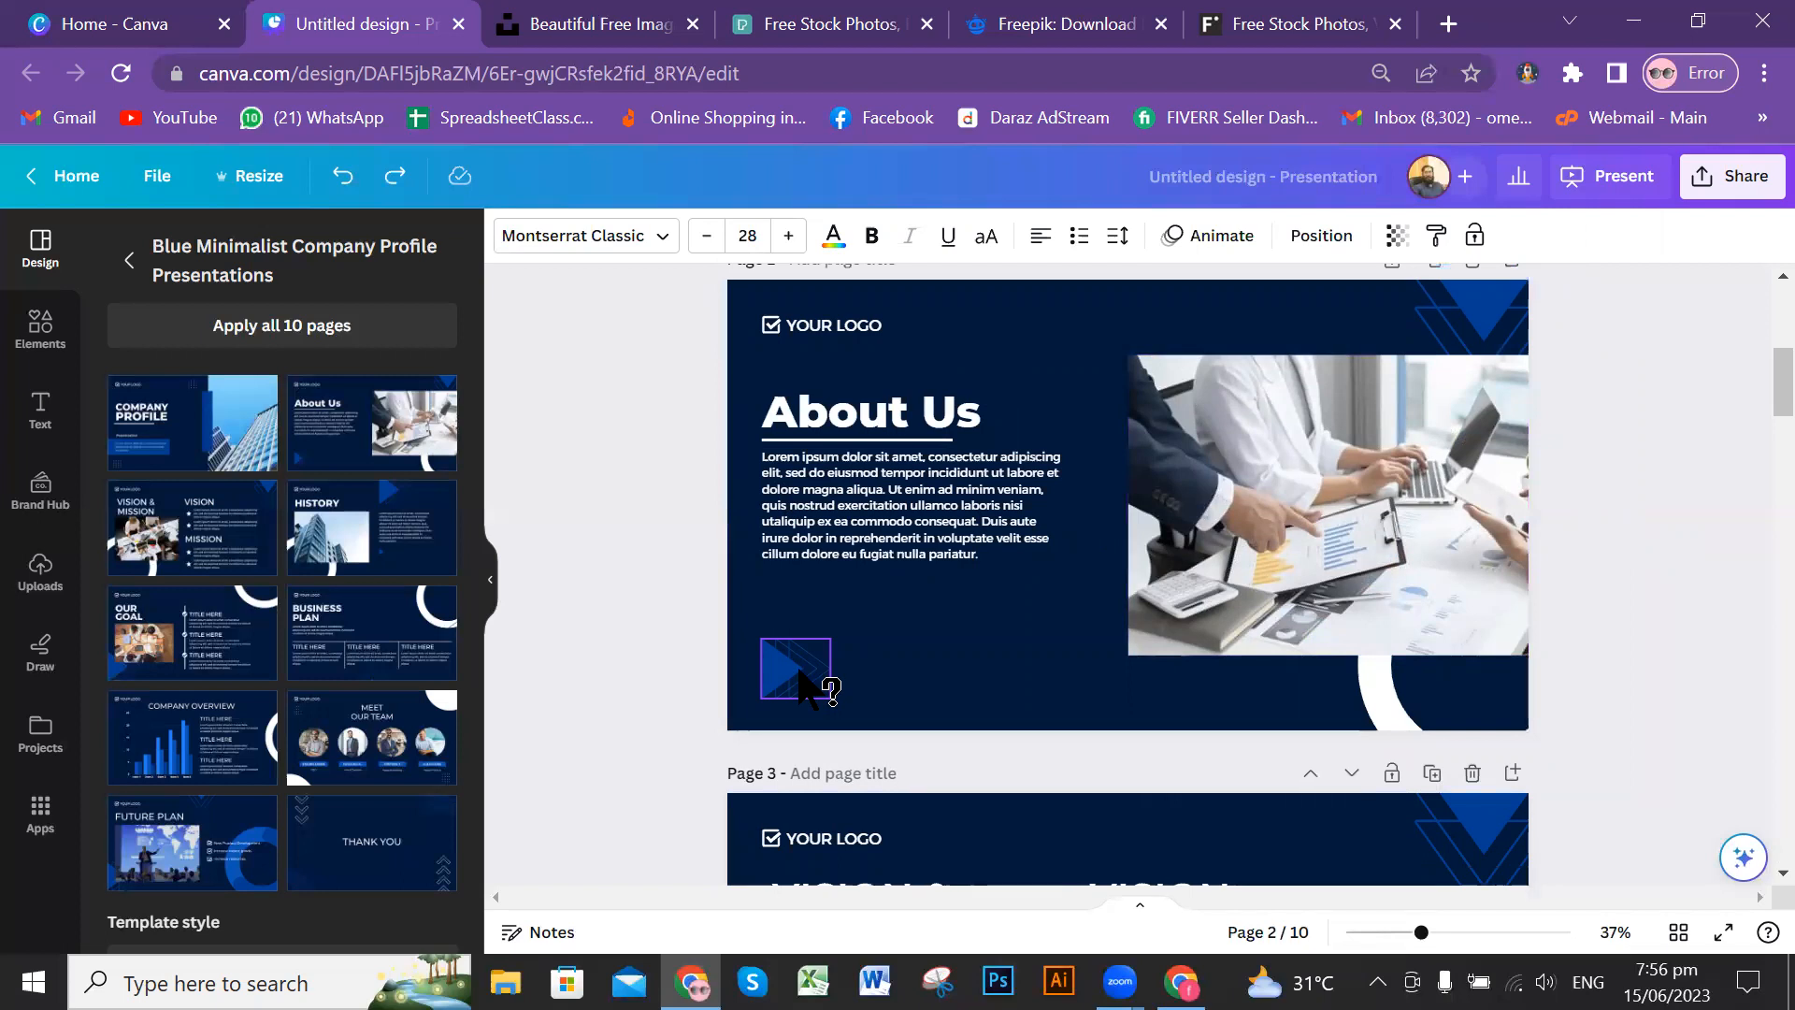
scroll(900, 617, down, 6)
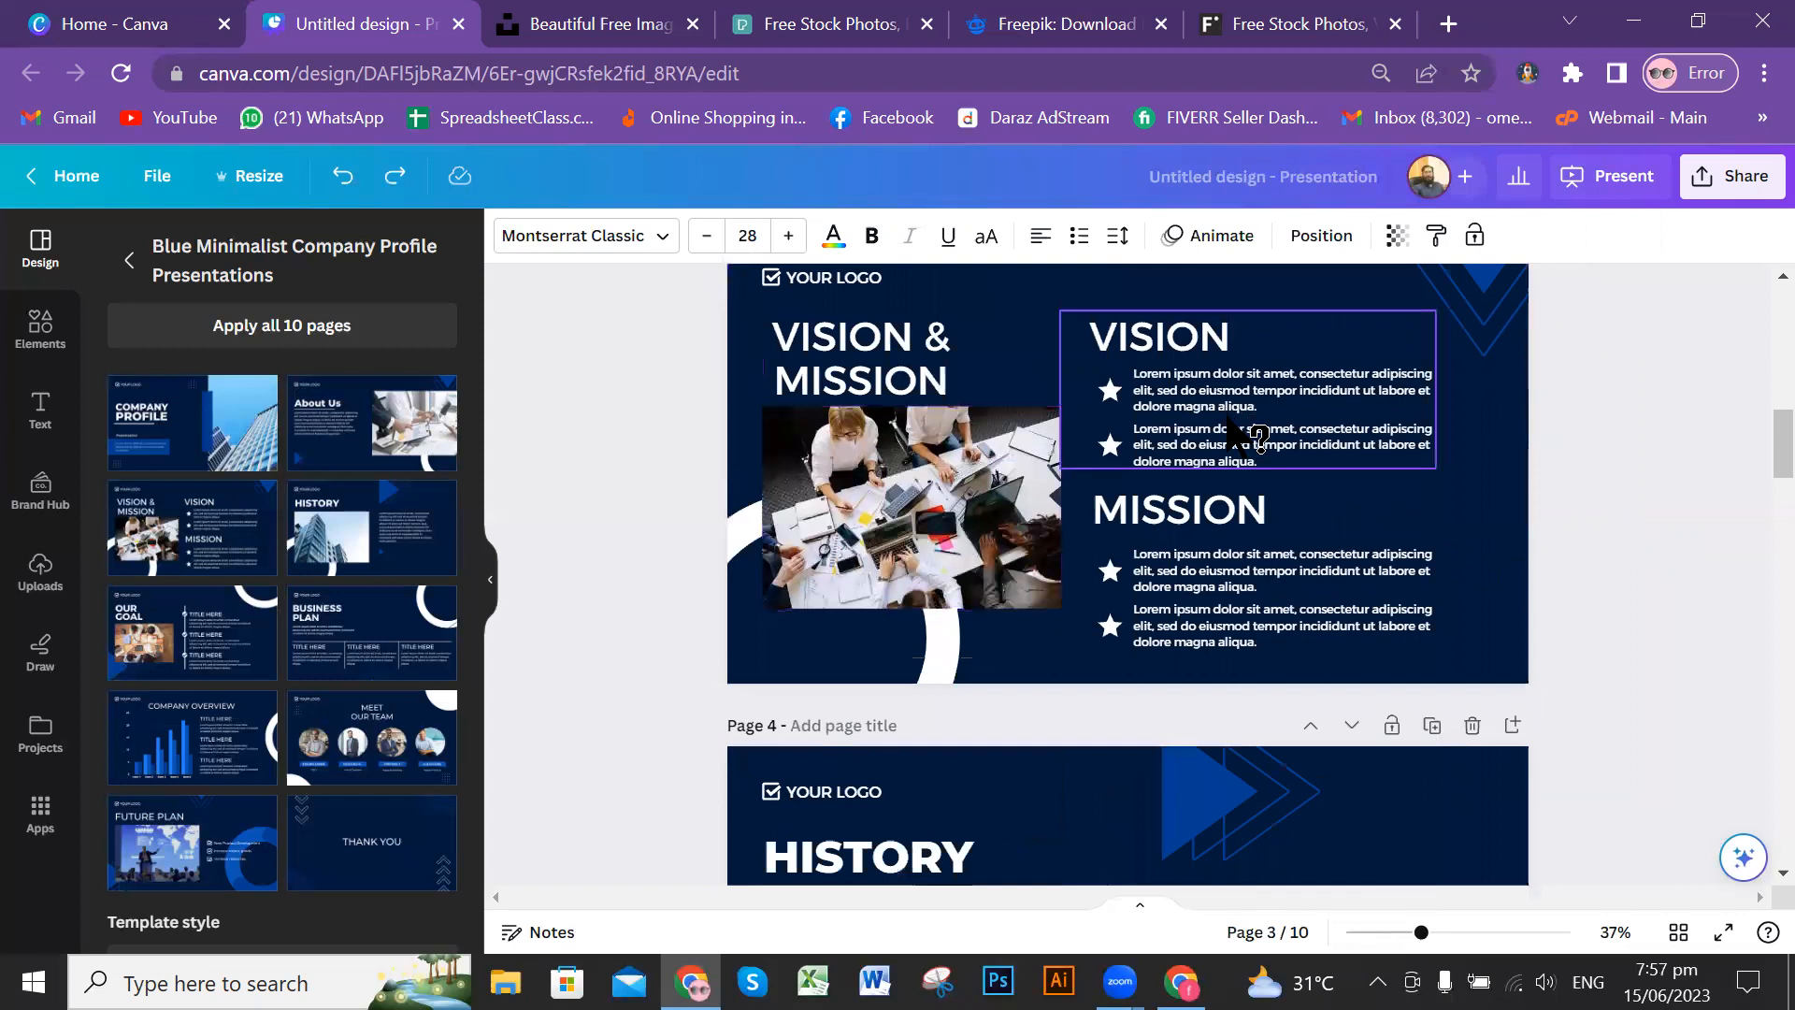
scroll(1236, 430, down, 12)
scroll(1228, 425, down, 6)
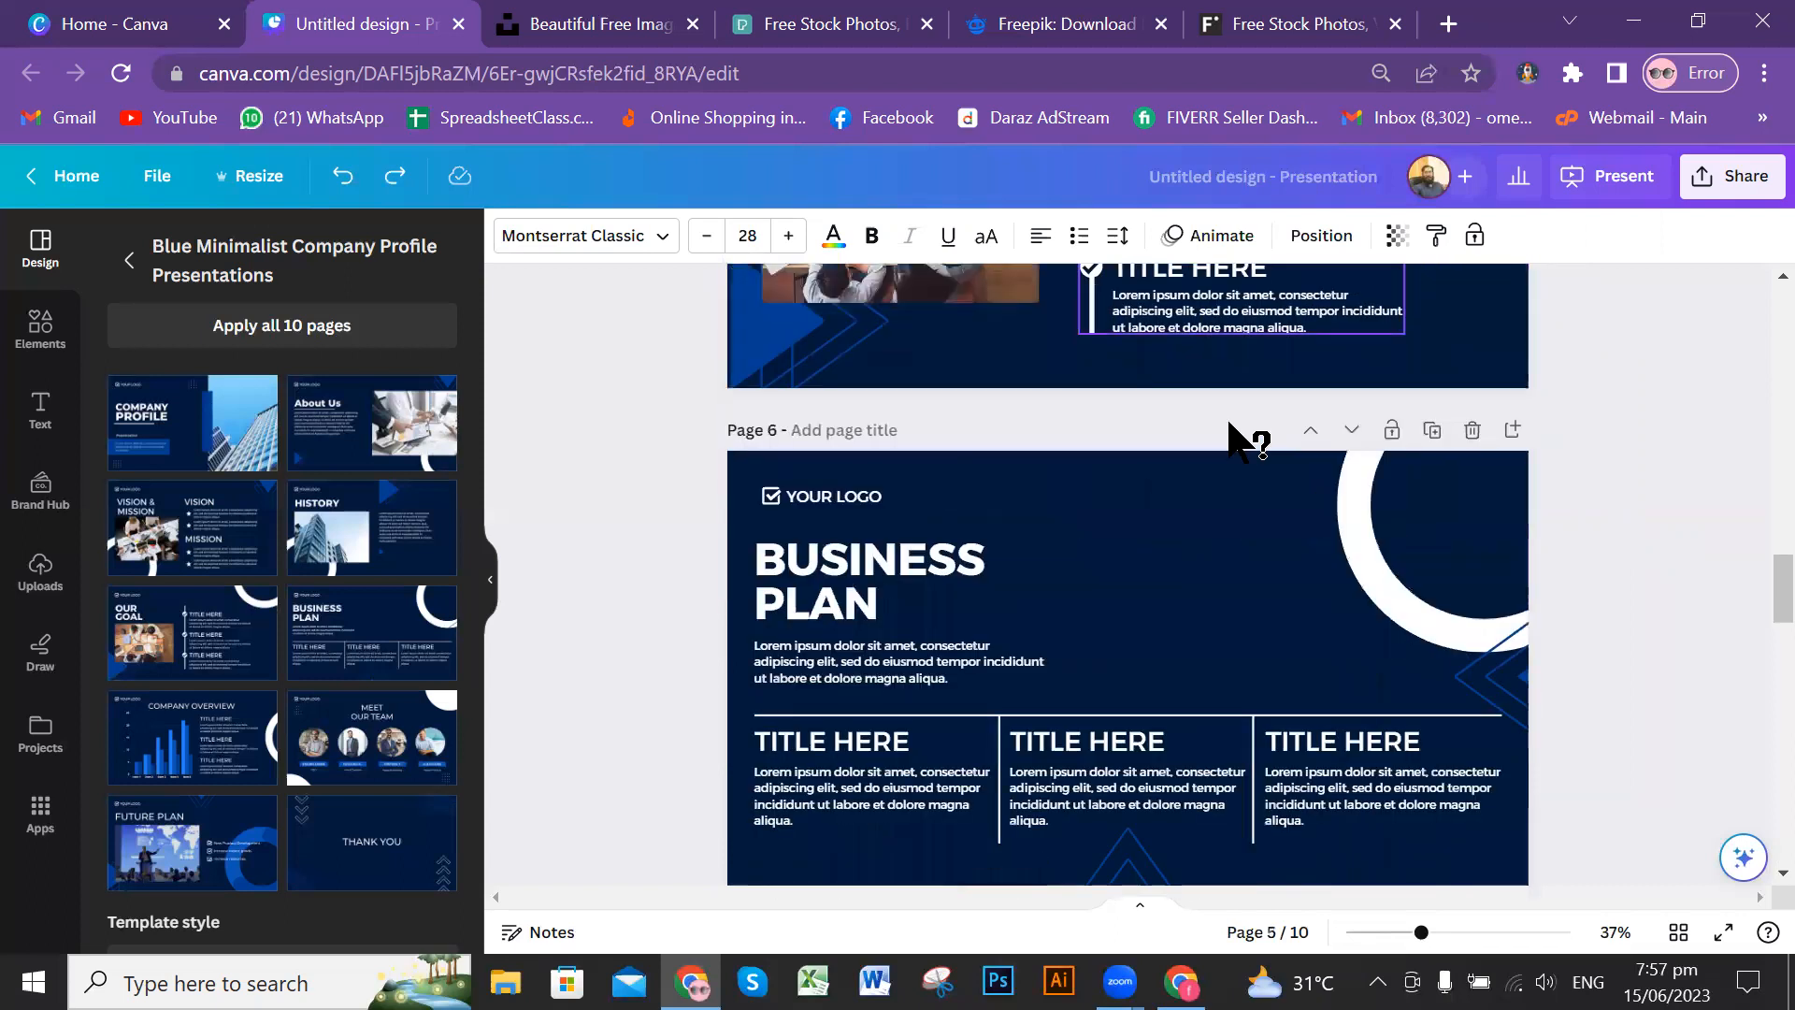
scroll(1244, 435, up, 13)
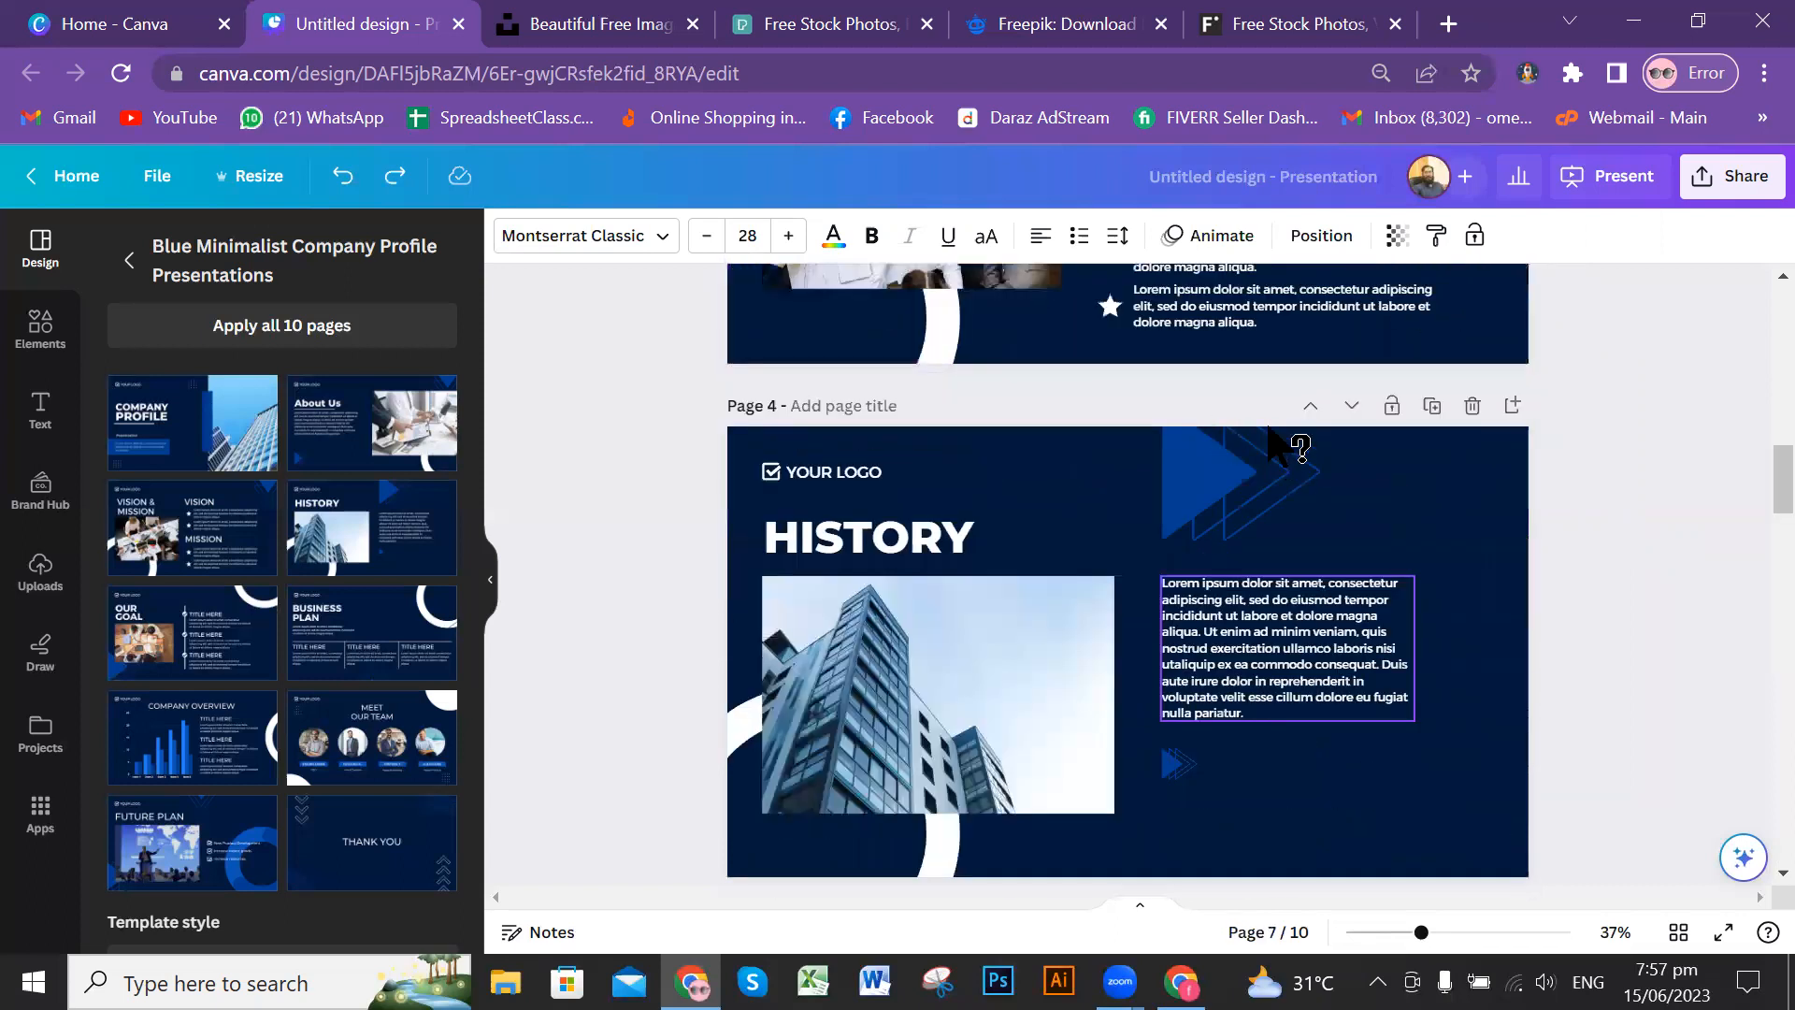
scroll(1223, 397, up, 15)
Step: Try several gradient fills on the cover page's background shape, including black-blue, yellow-pink, black-grey and black-gold
click(1005, 345)
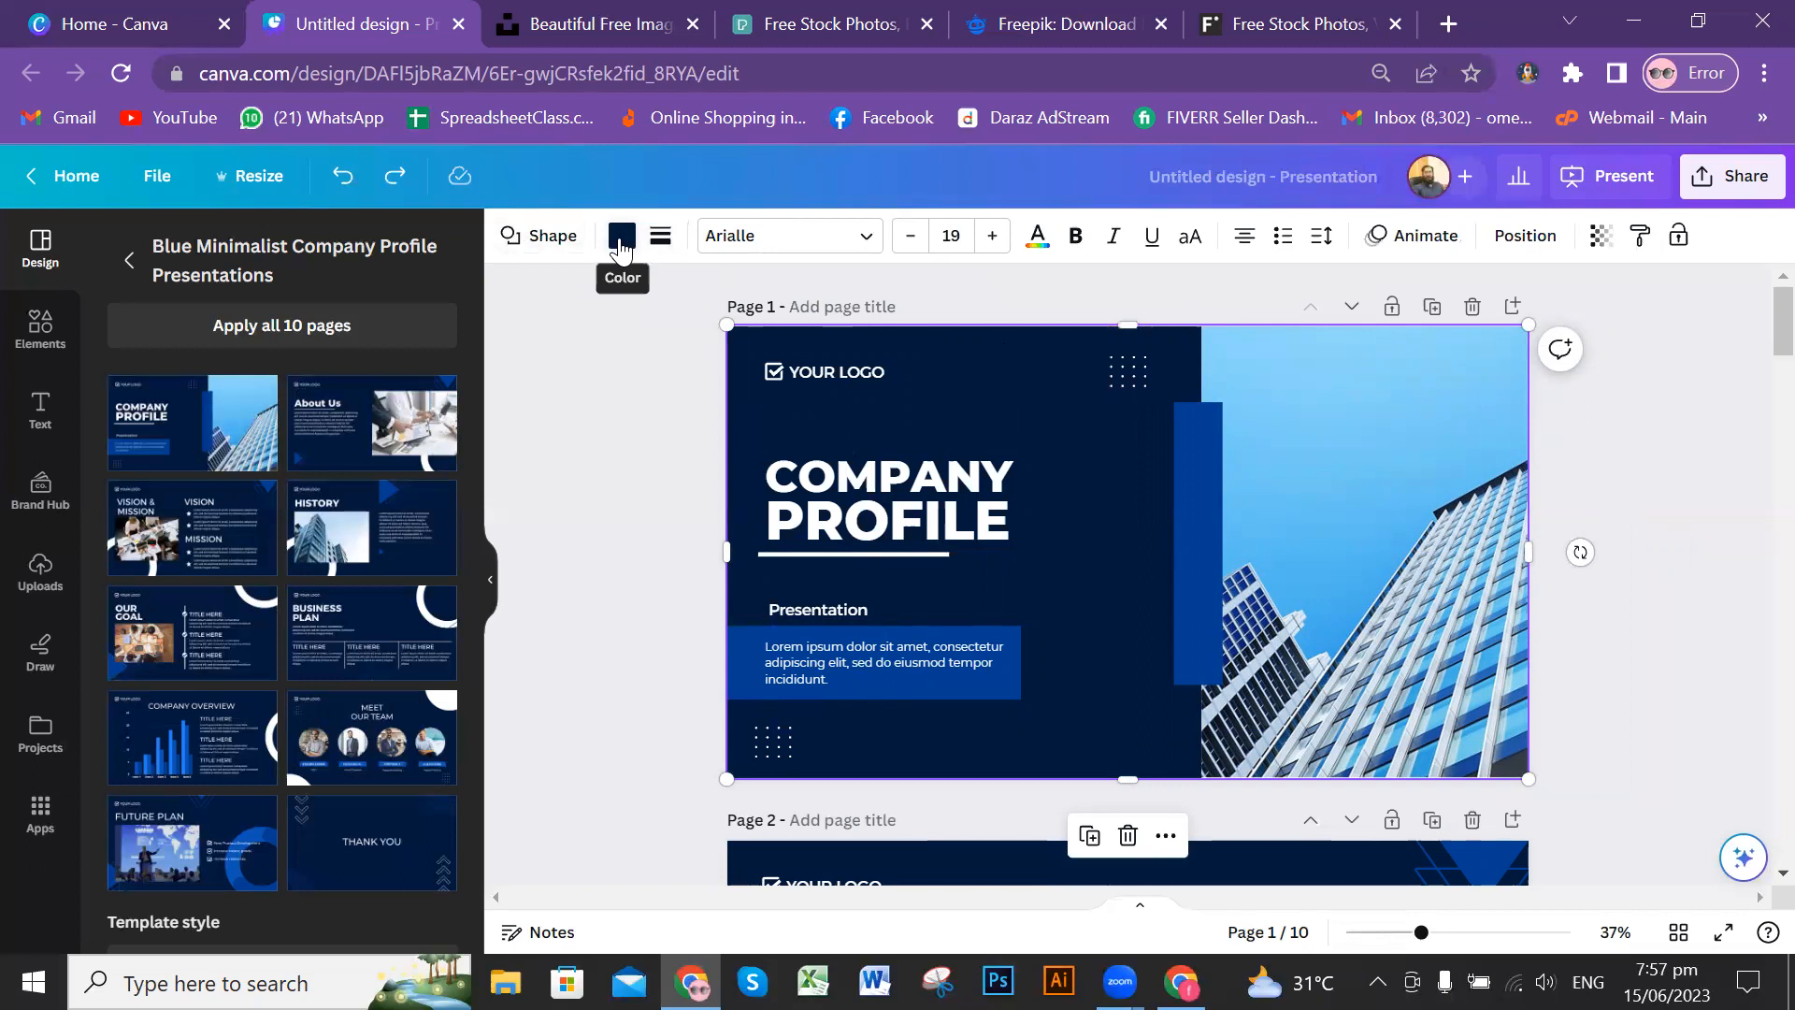
click(621, 238)
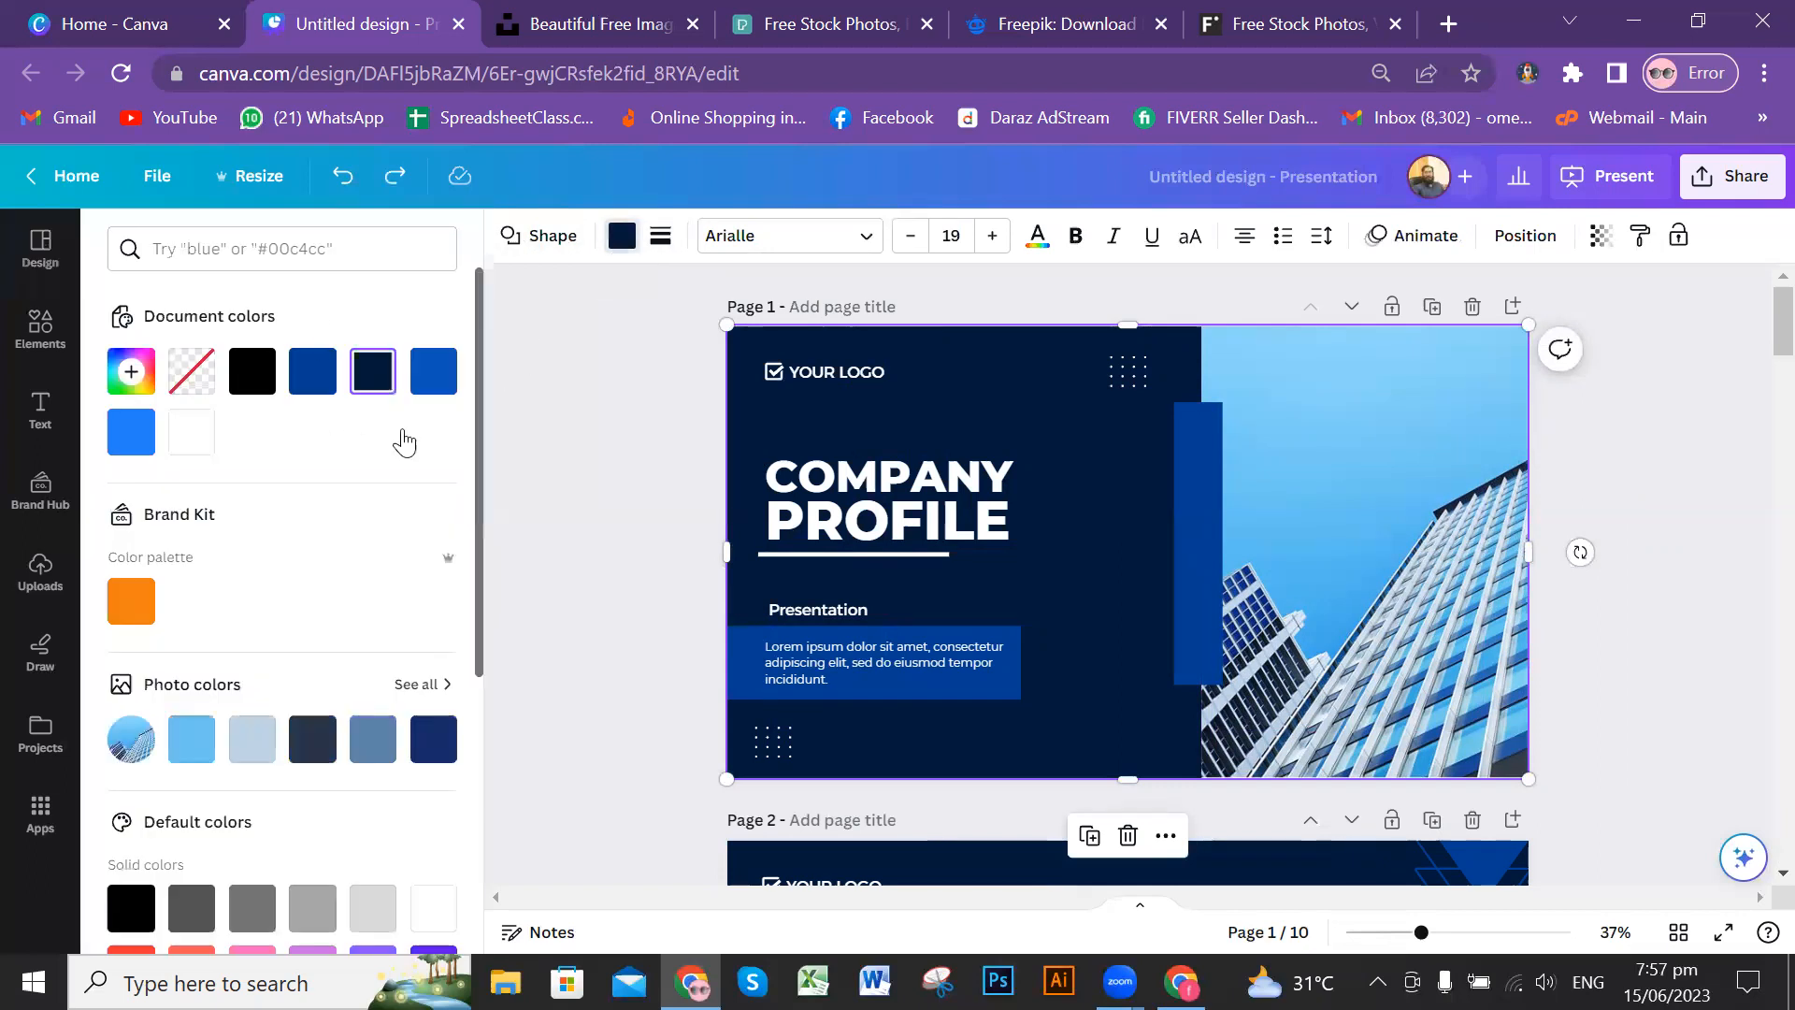
scroll(346, 598, down, 5)
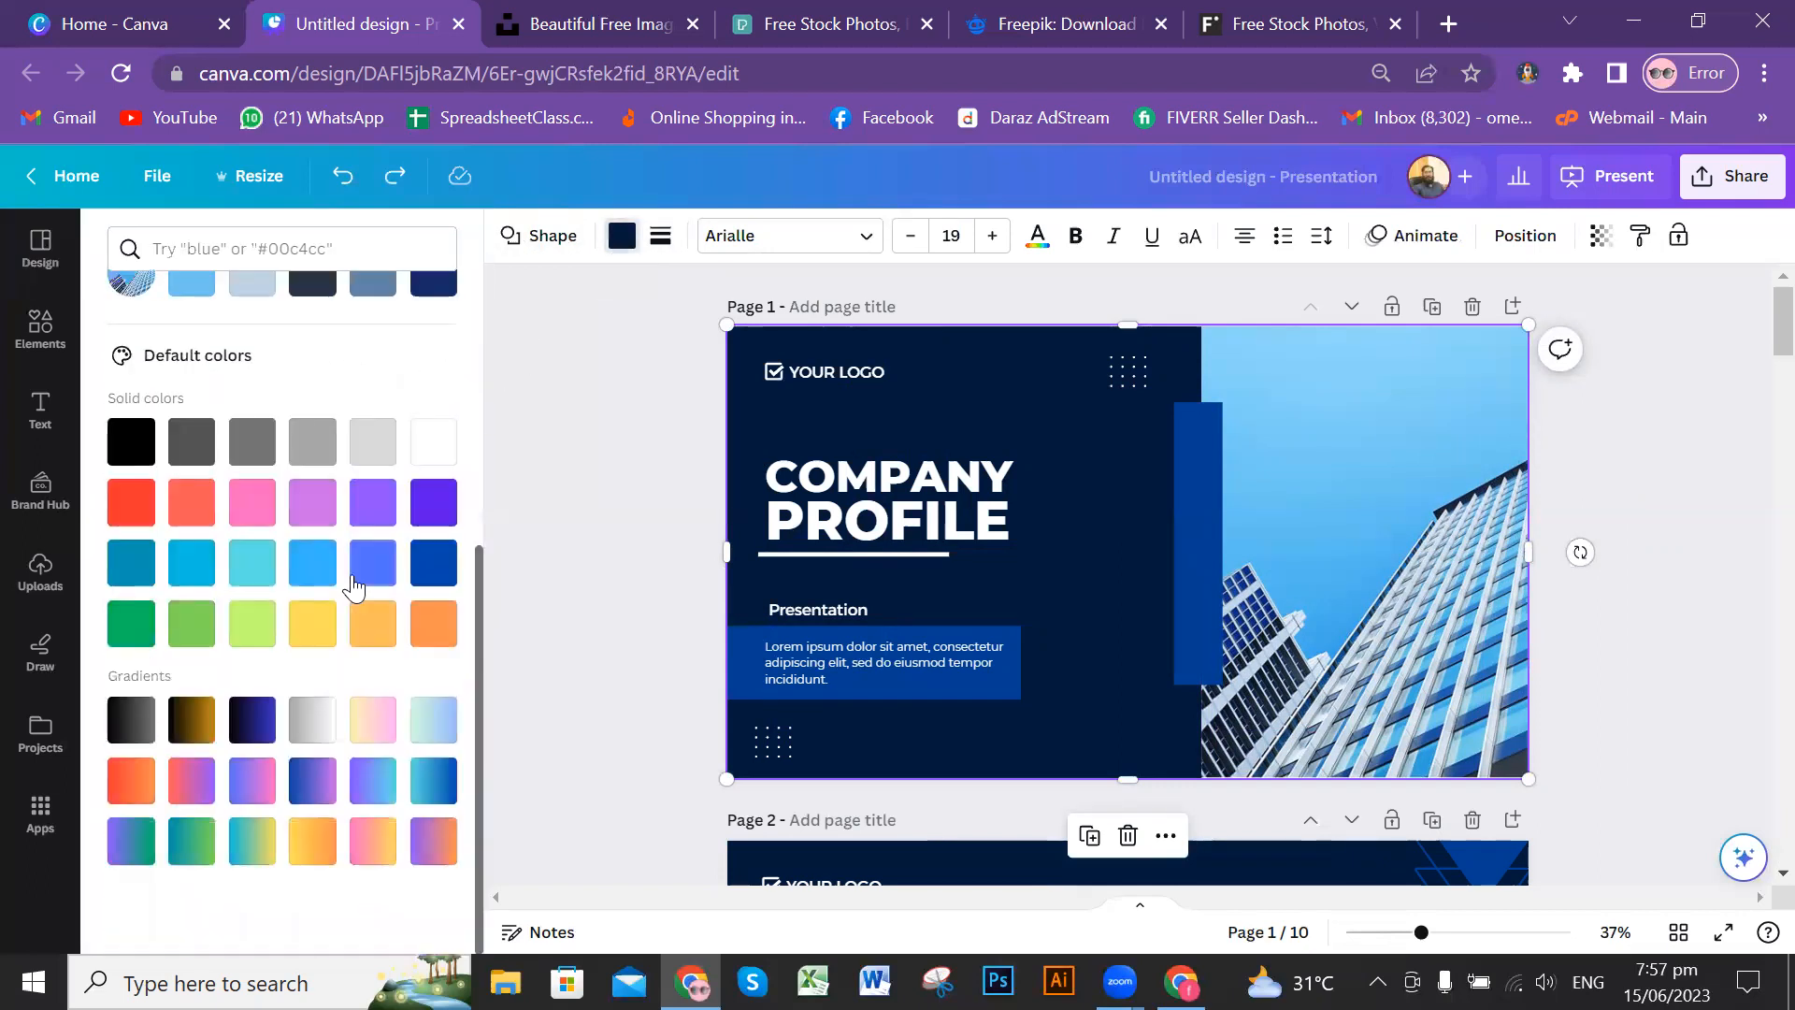
click(269, 738)
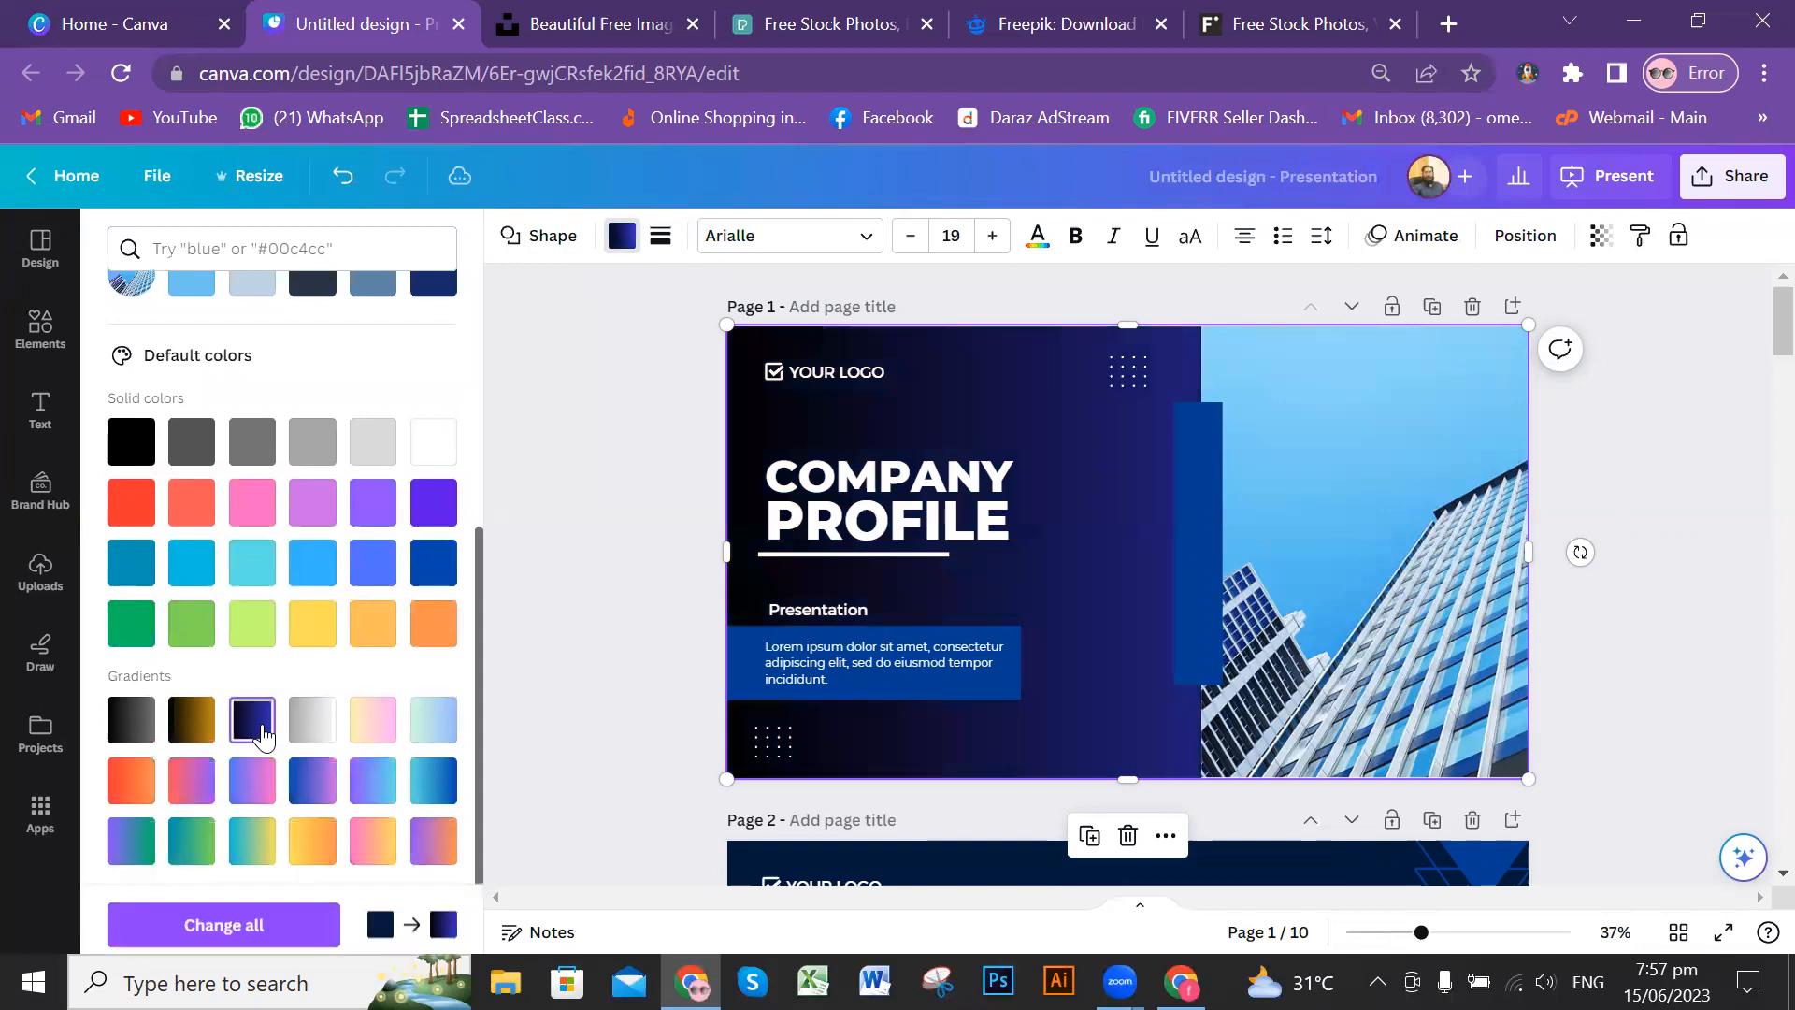
click(321, 736)
click(373, 731)
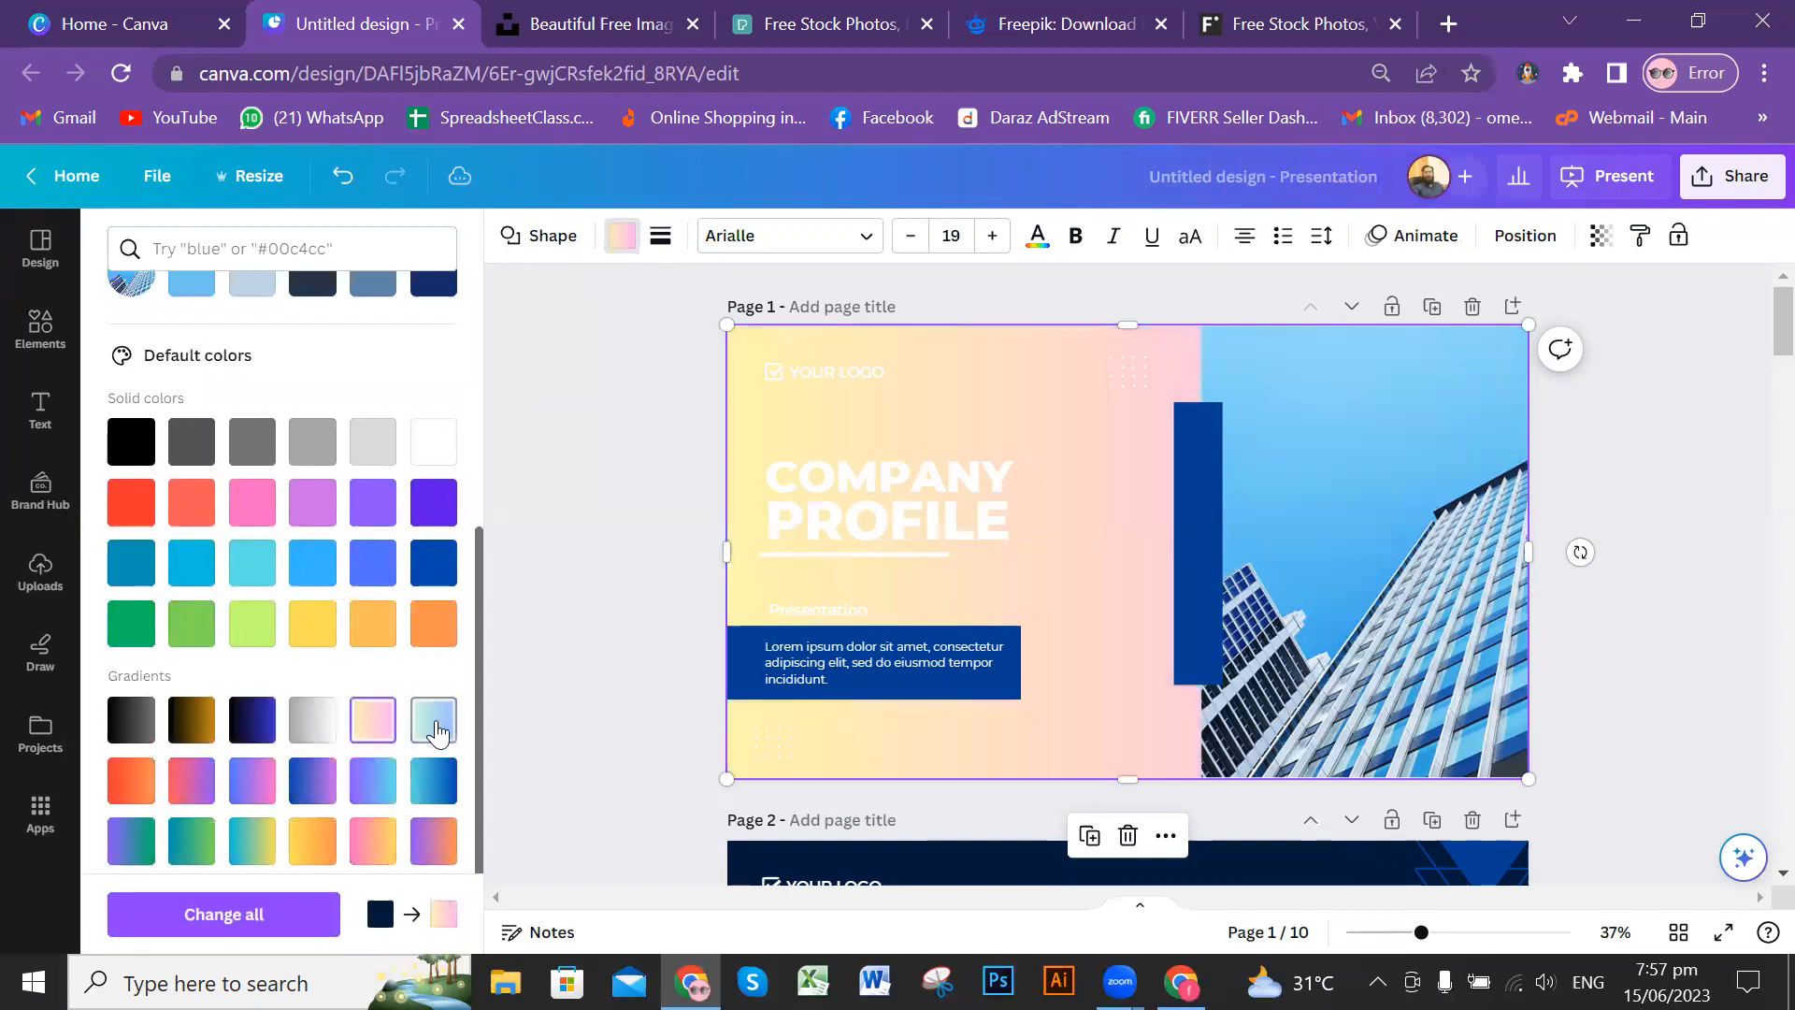
click(114, 722)
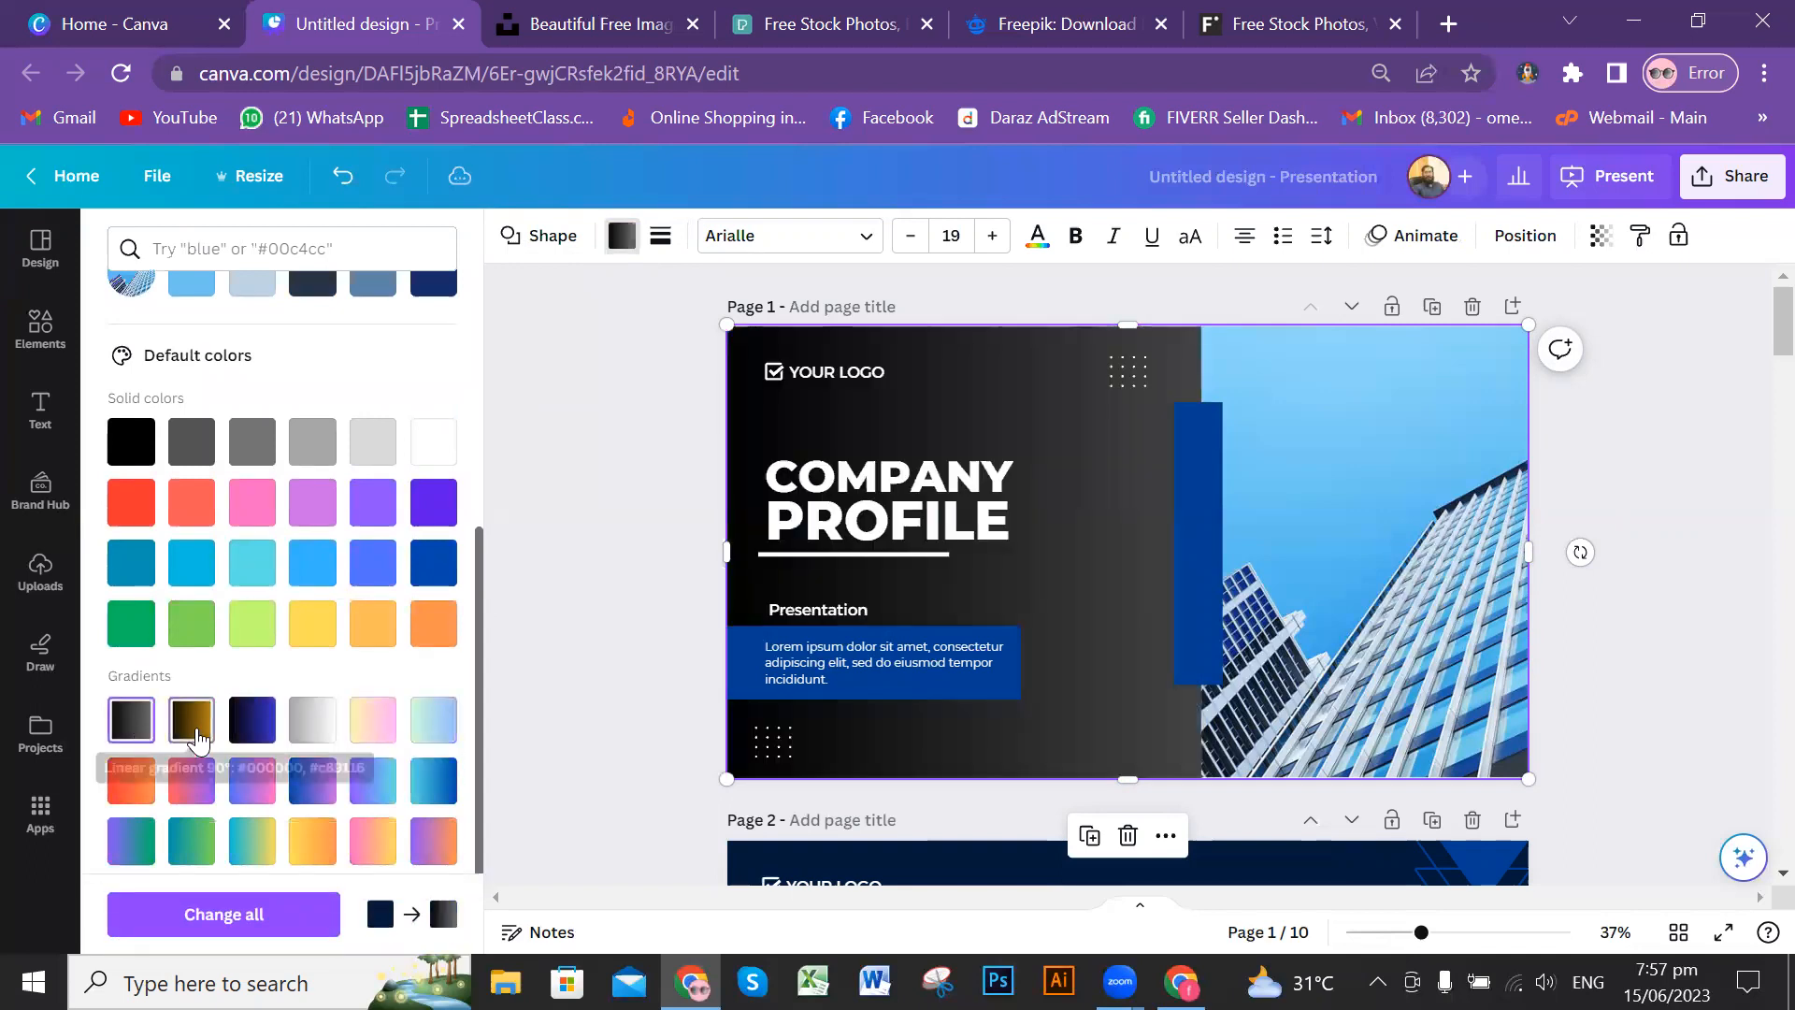
click(193, 734)
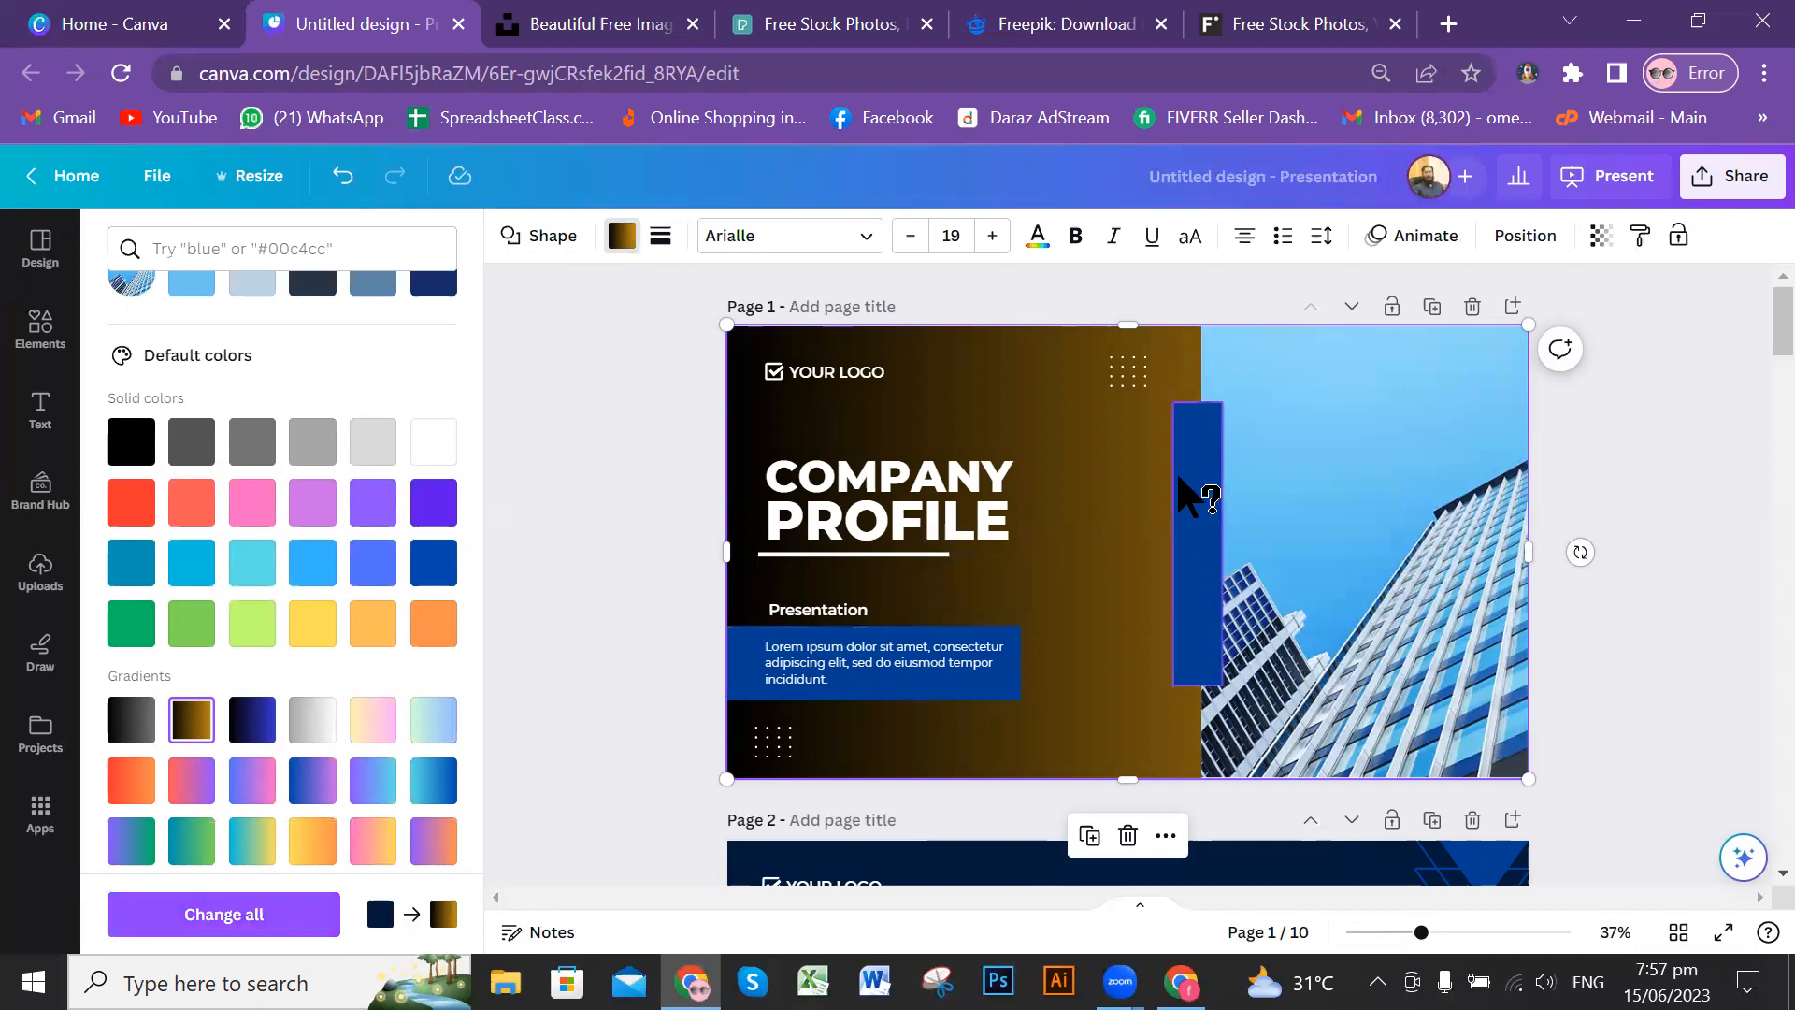
Step: Try solid fills such as light grey, teal and green on the cover page's background shape
click(428, 453)
click(362, 447)
click(131, 566)
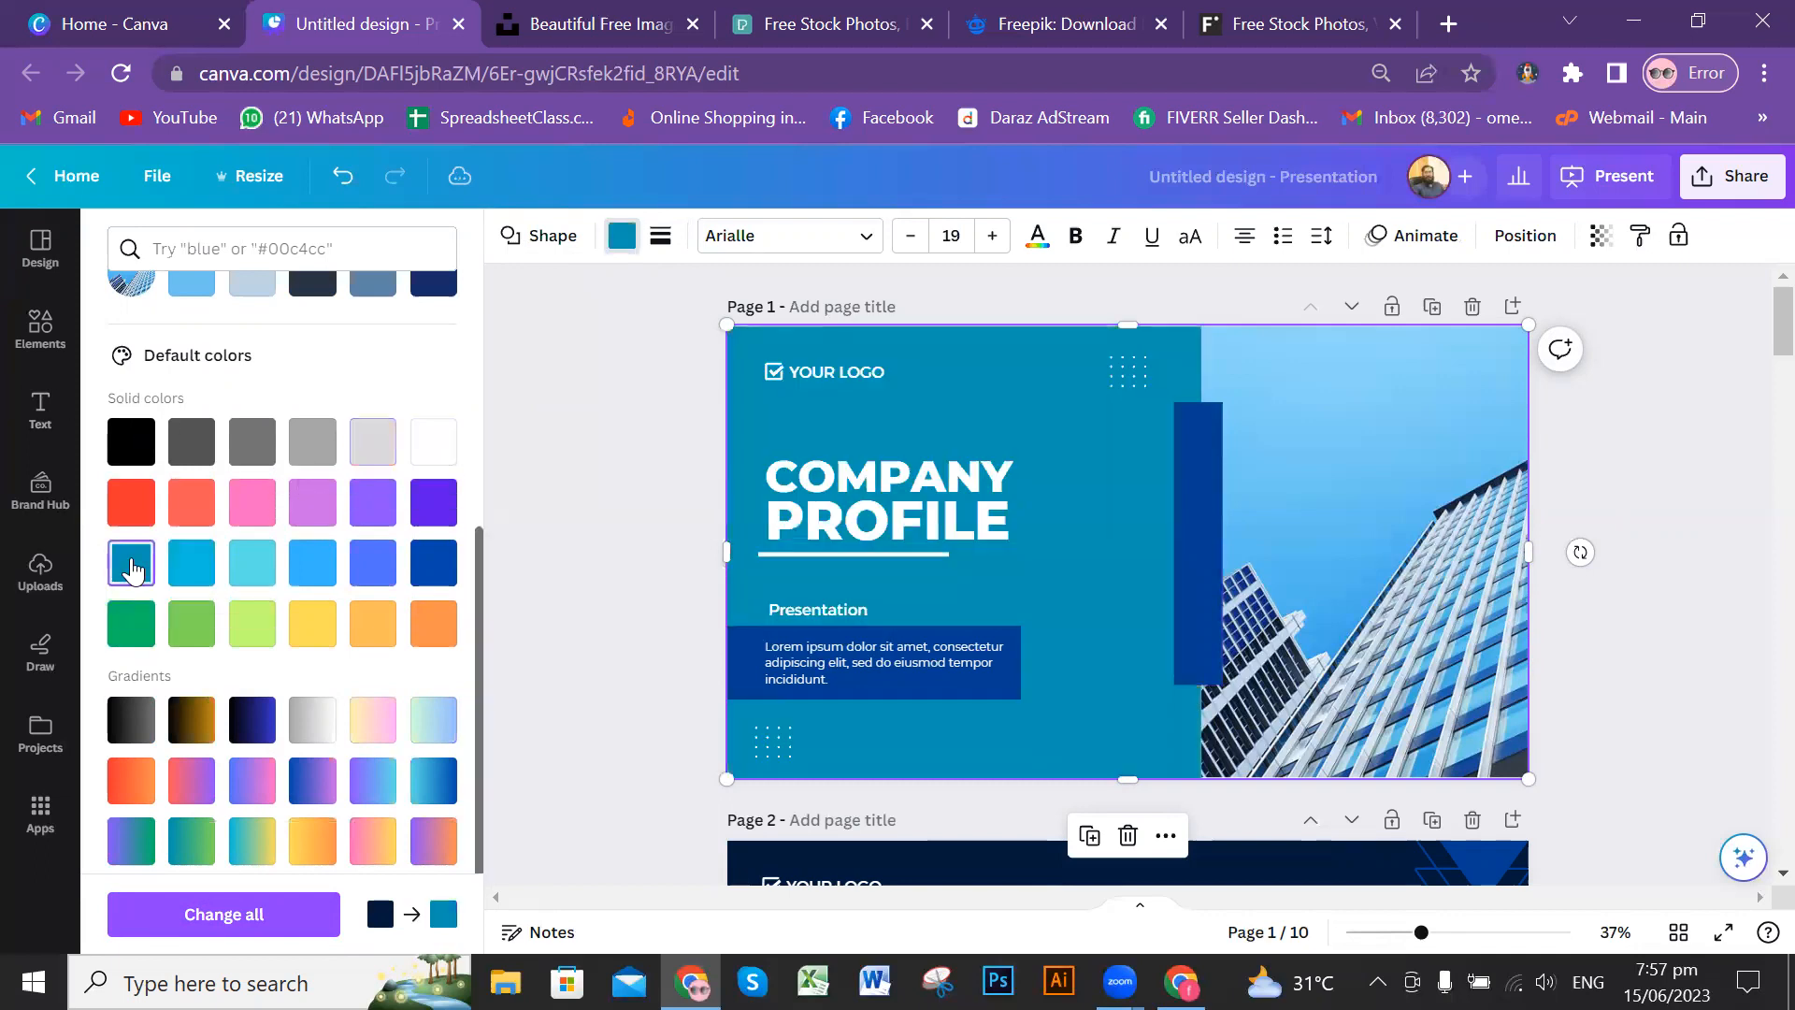
click(185, 639)
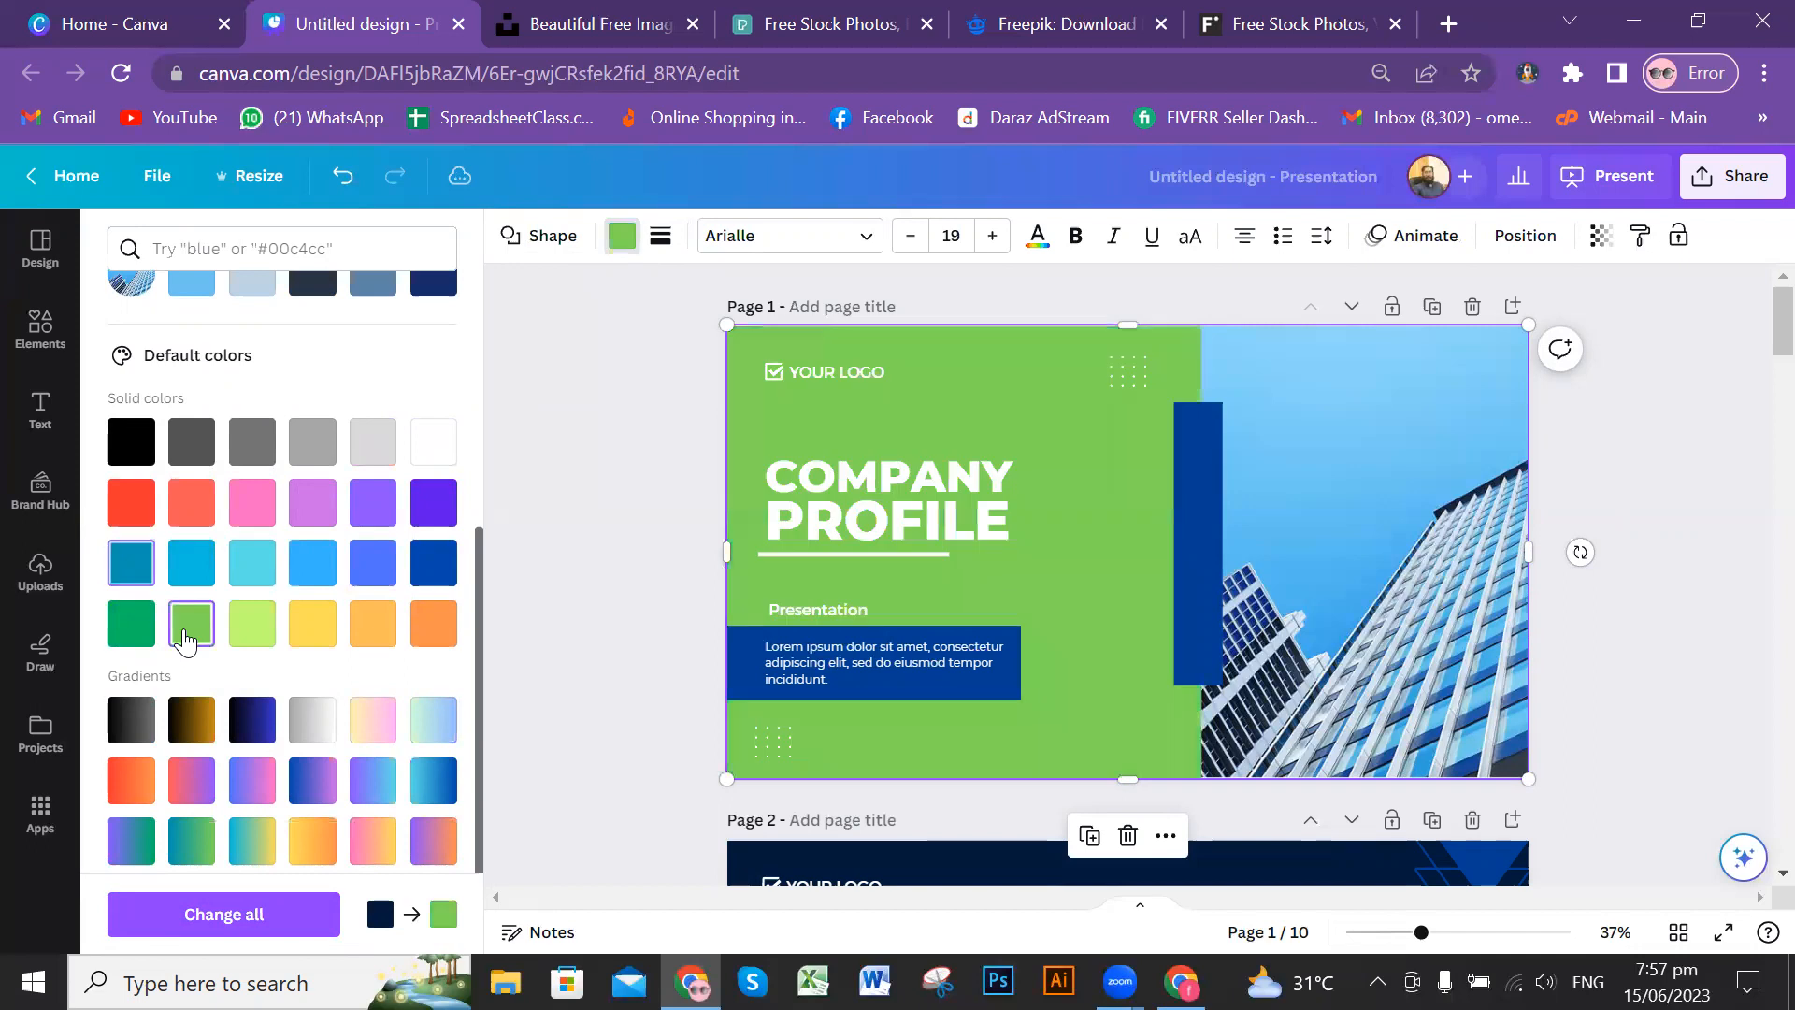
click(131, 564)
Step: Set the cover page's background shape to solid violet and apply that colour change to all pages
click(427, 506)
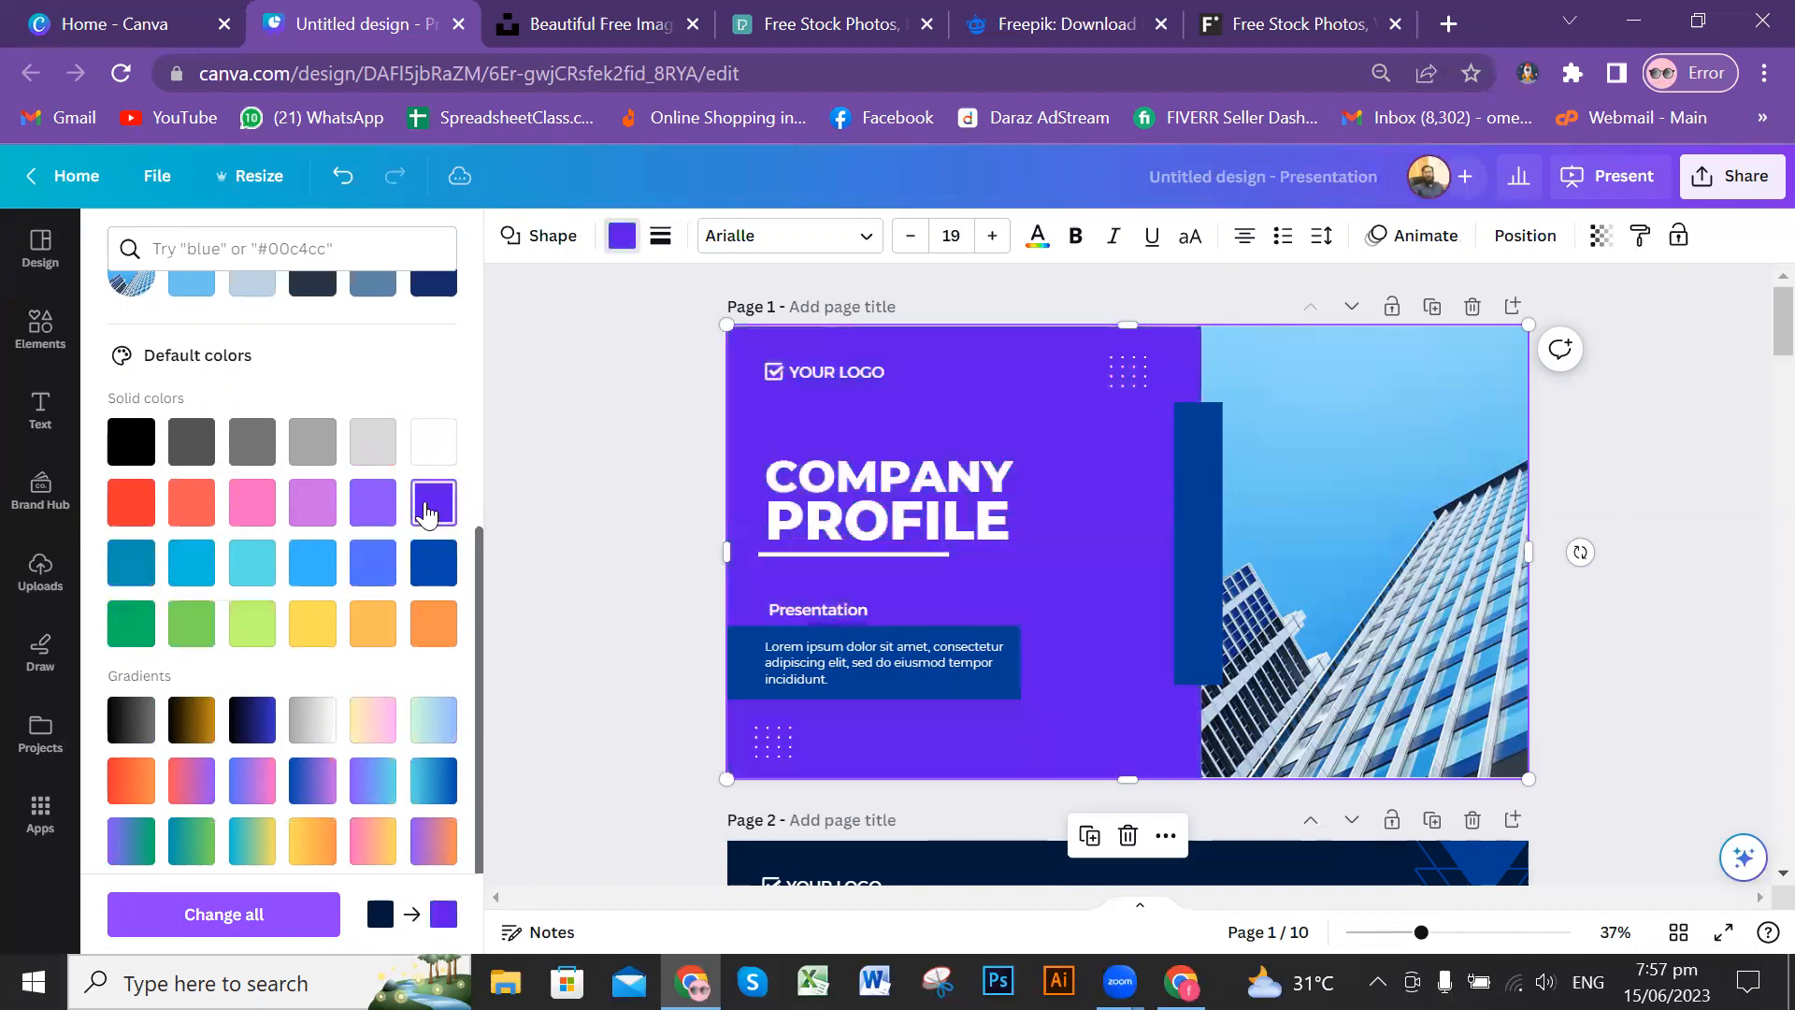
click(245, 914)
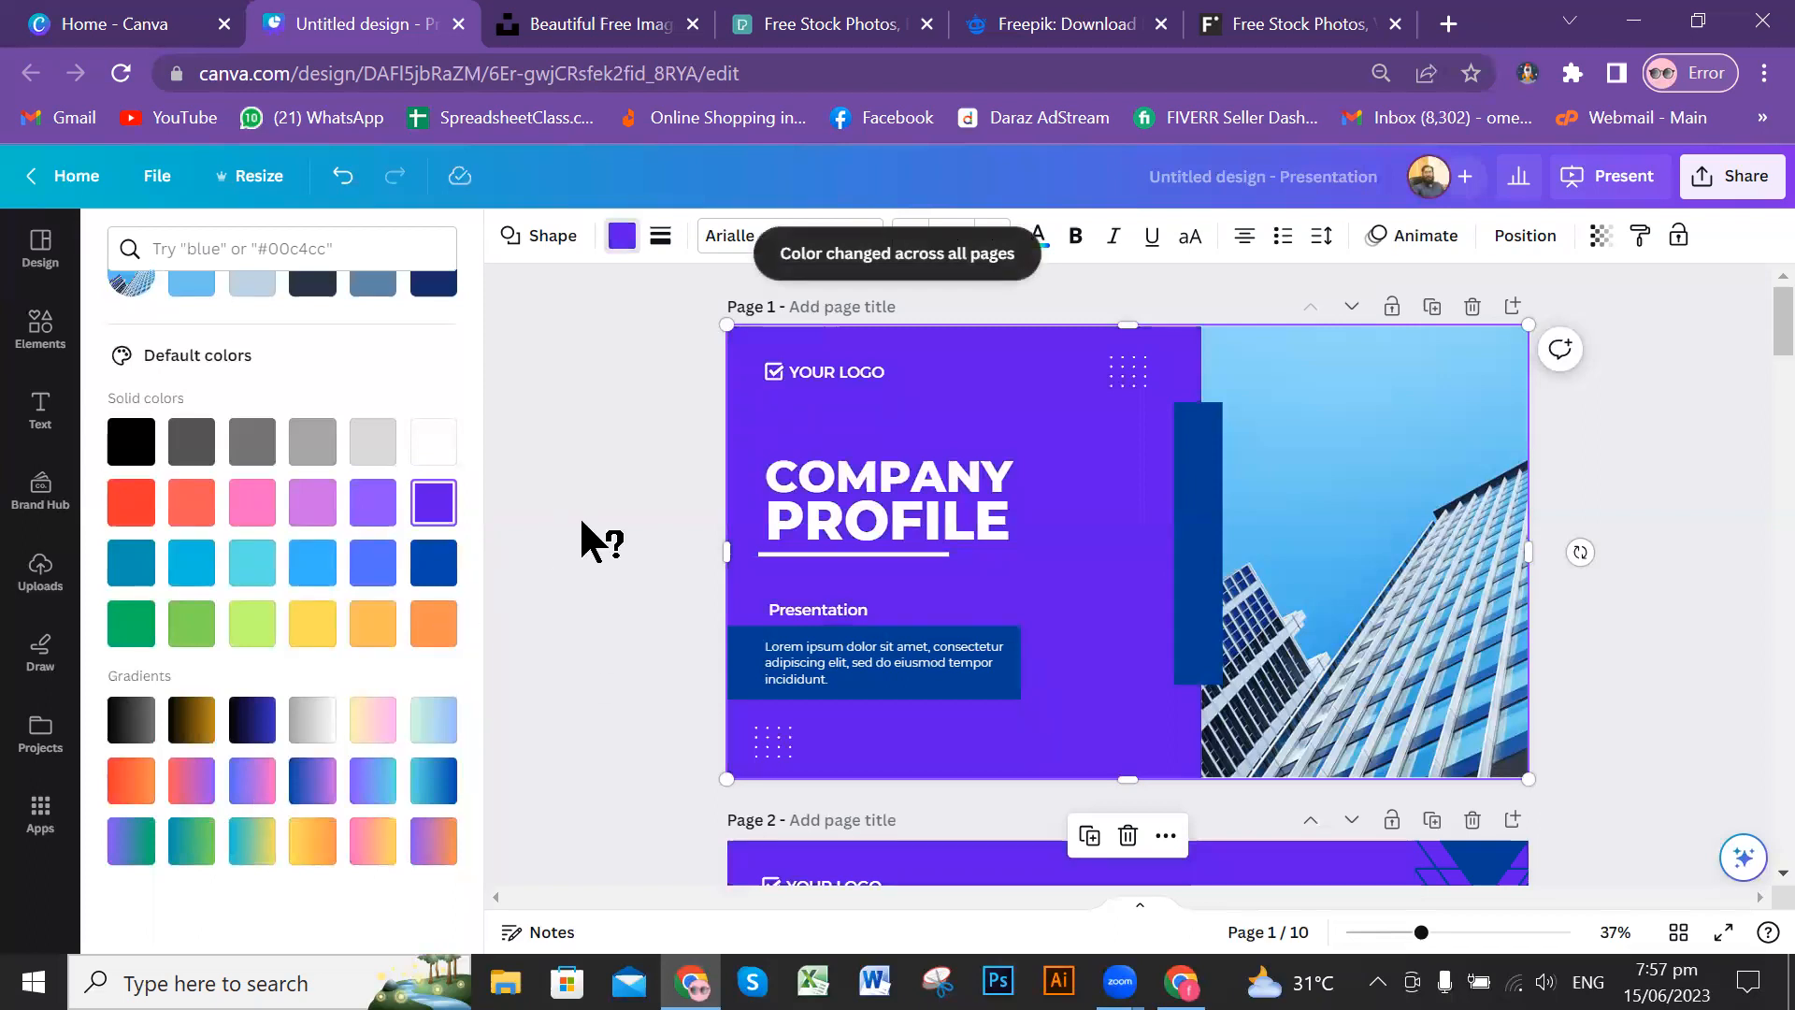
Step: Examine the recoloured slides from the cover through to the Thank You page and return to the cover
scroll(1486, 556, down, 5)
scroll(1486, 556, down, 4)
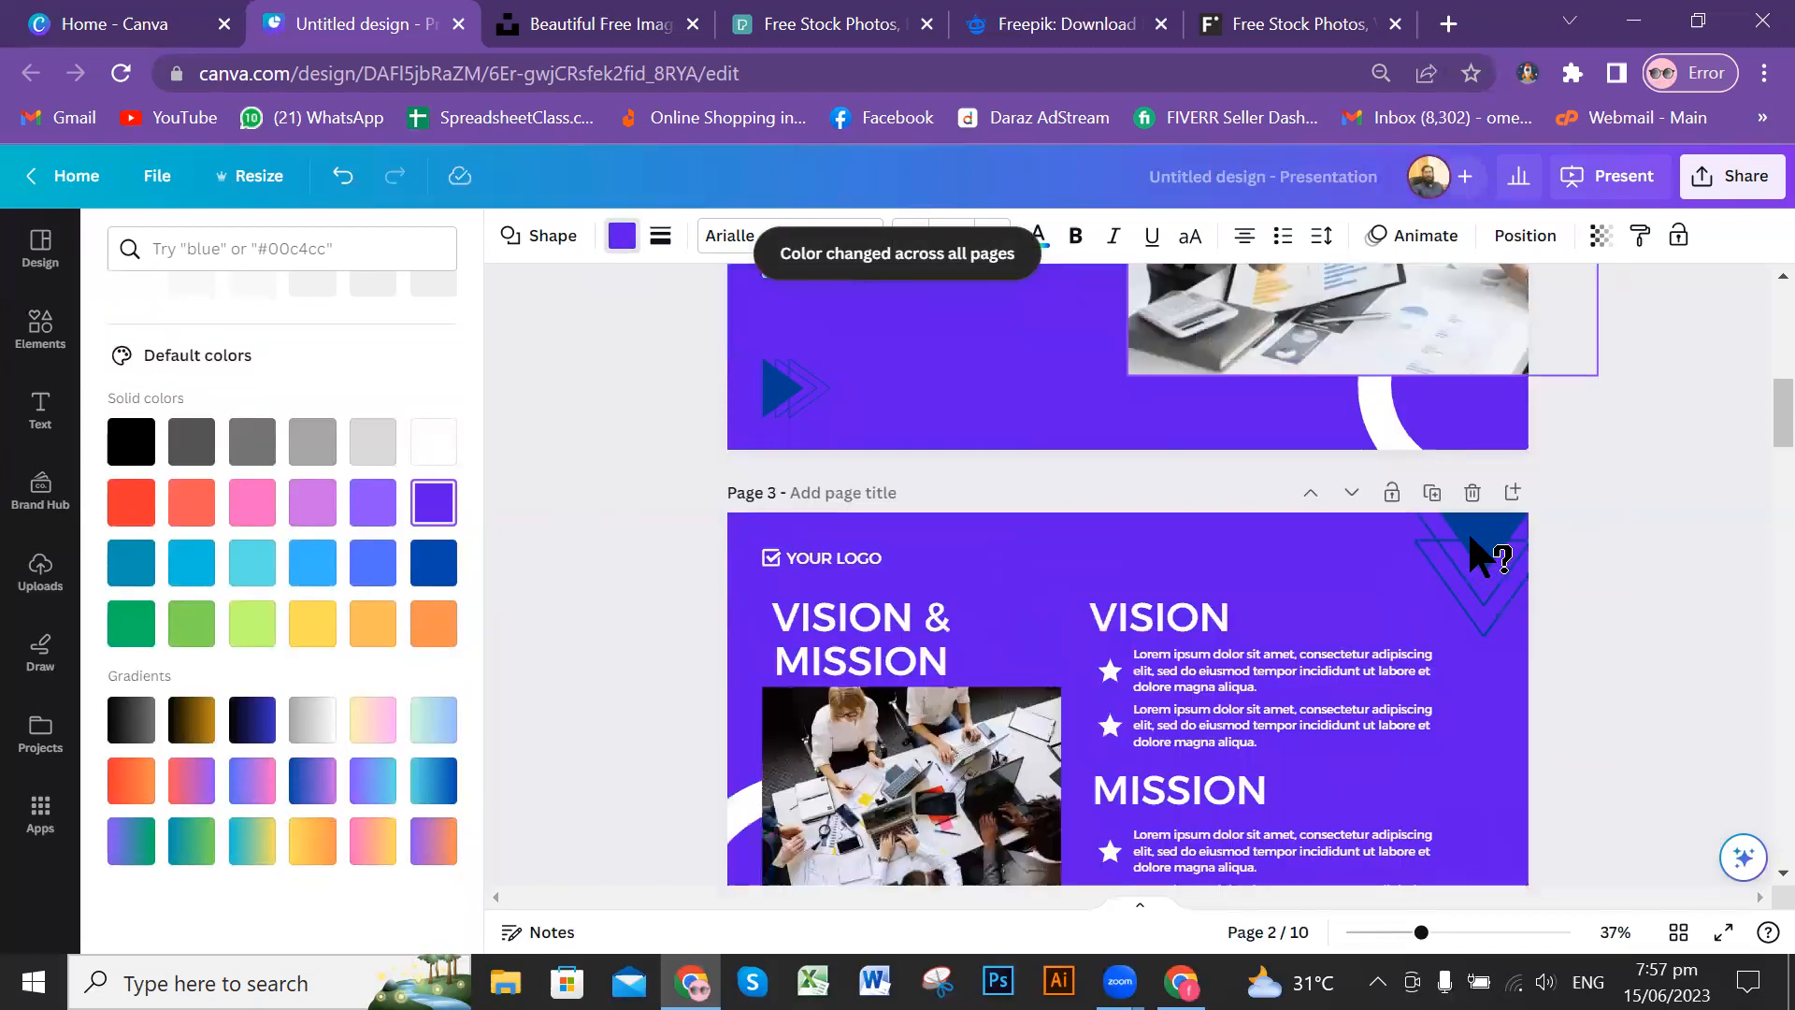
scroll(1486, 556, down, 20)
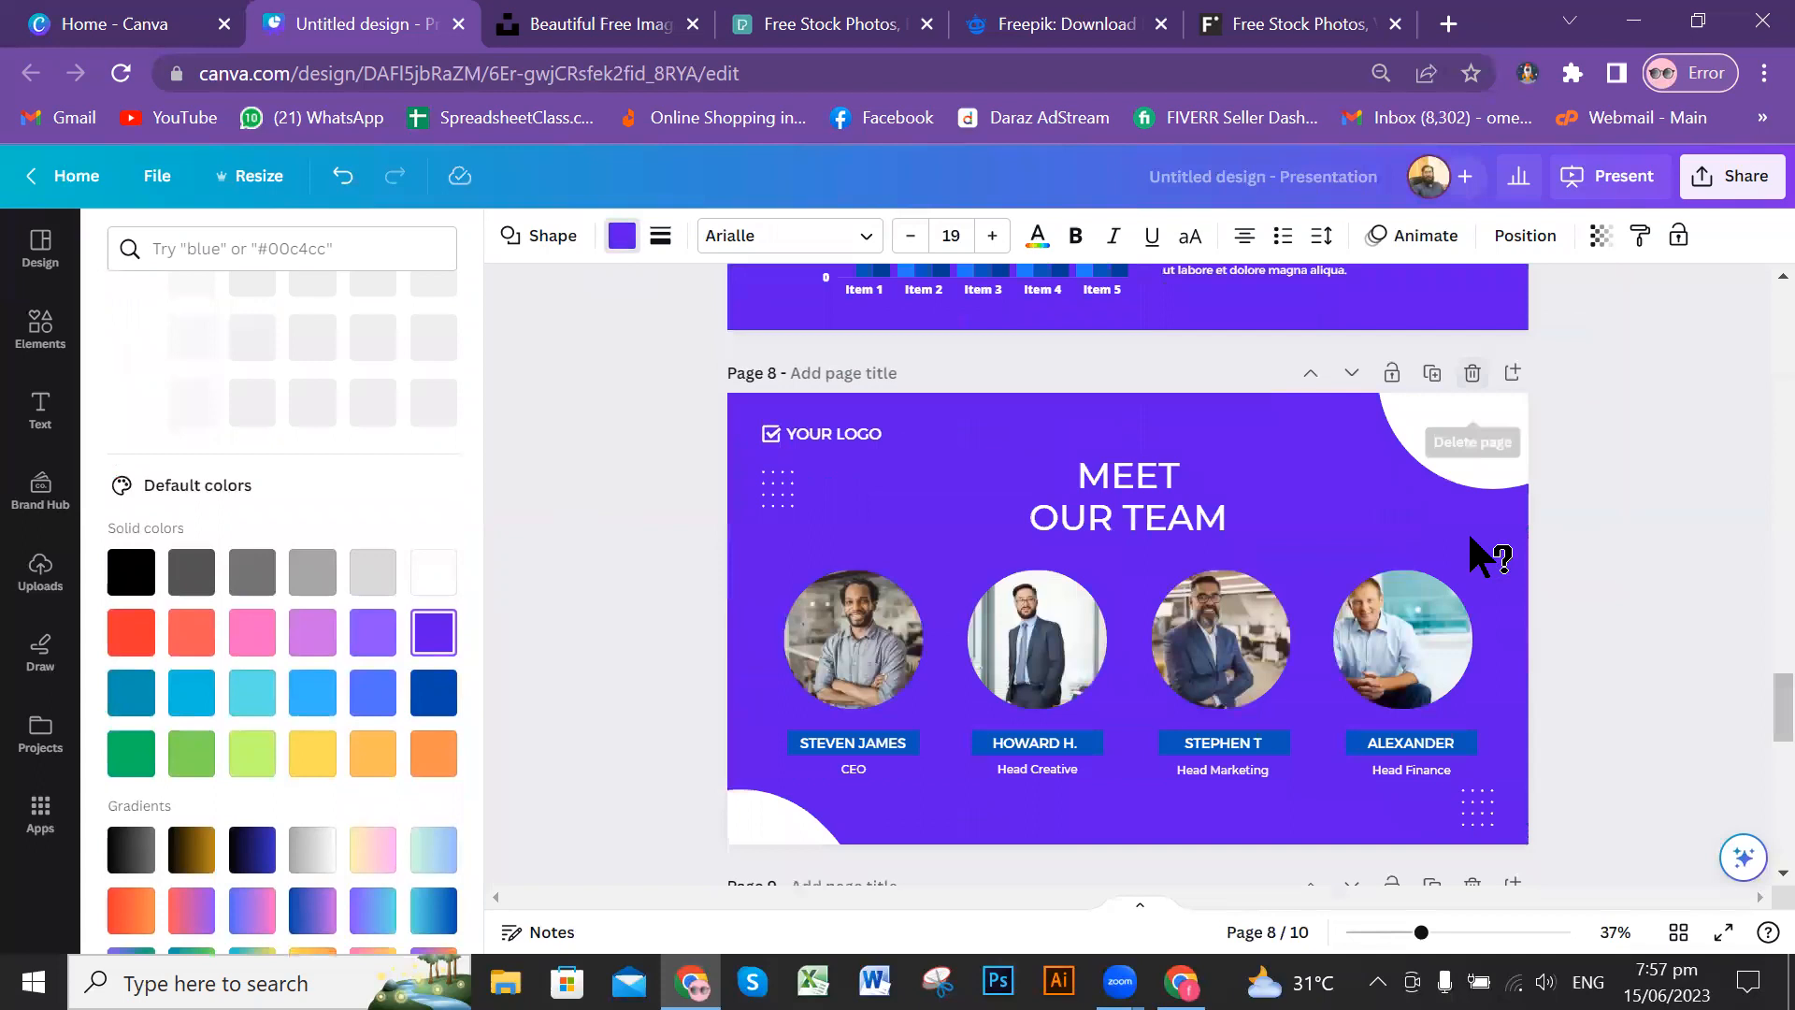
scroll(1470, 540, down, 11)
scroll(1500, 547, up, 4)
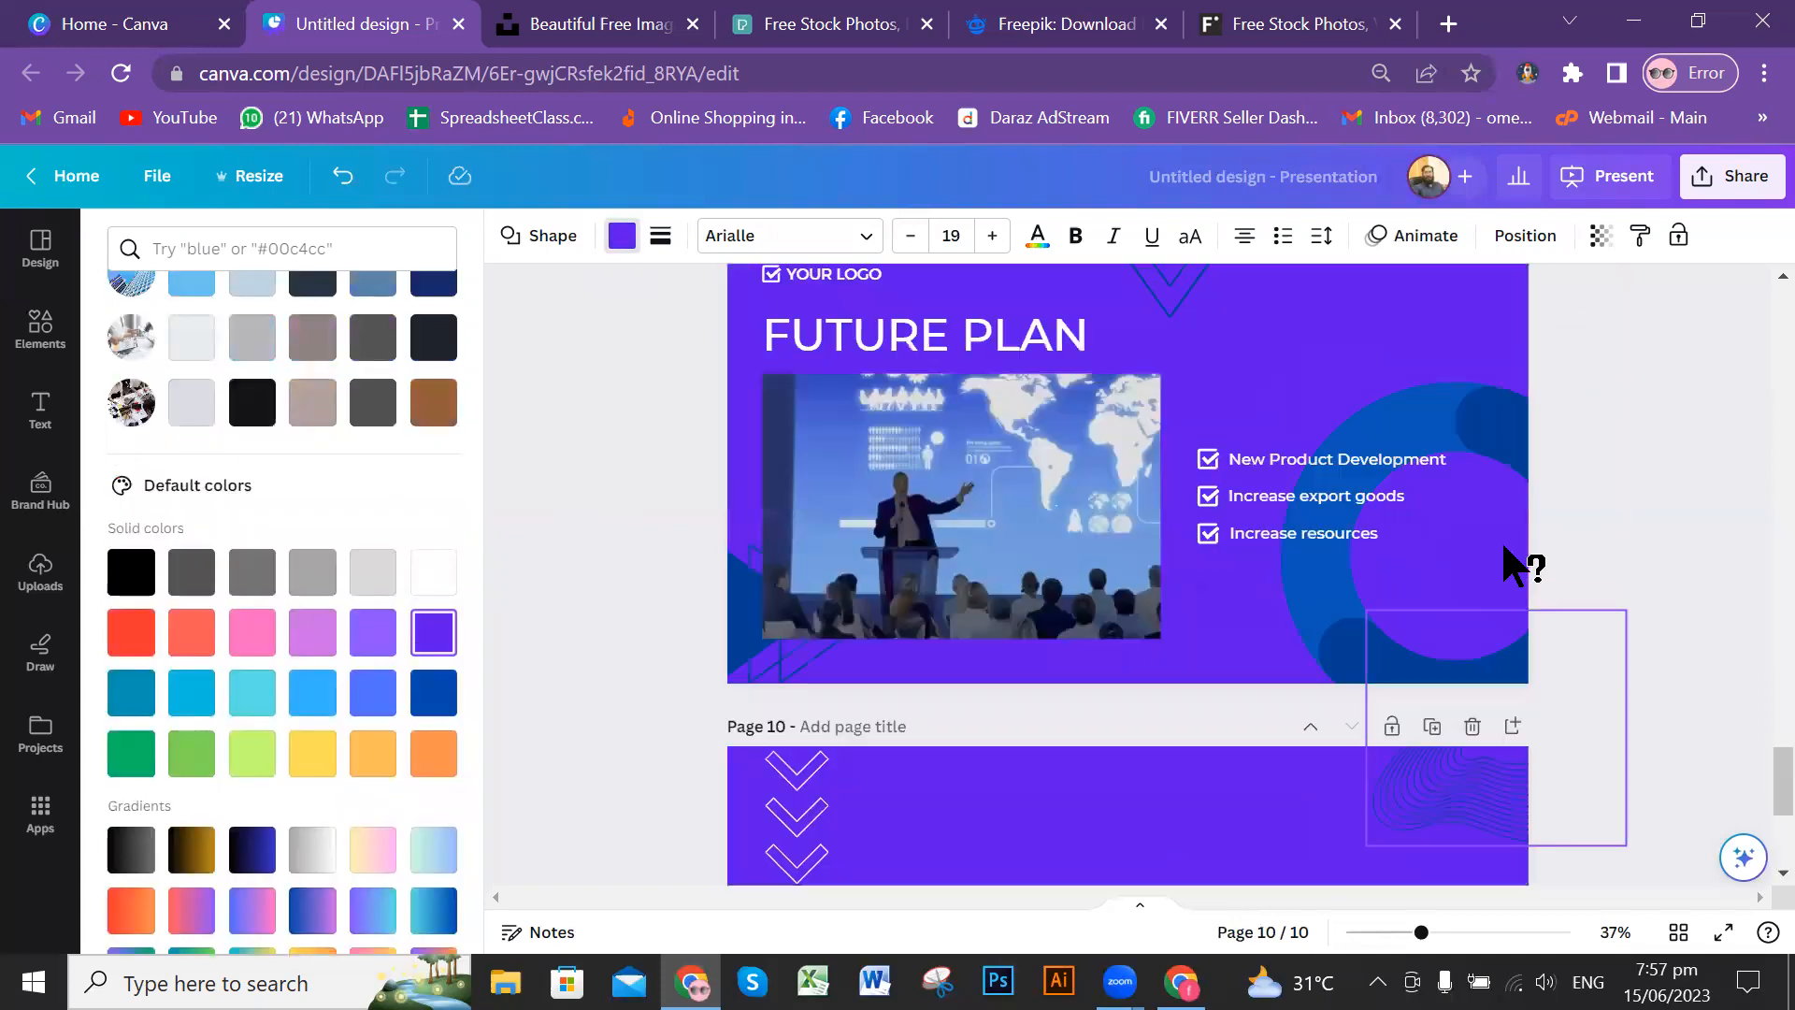
scroll(1505, 549, up, 20)
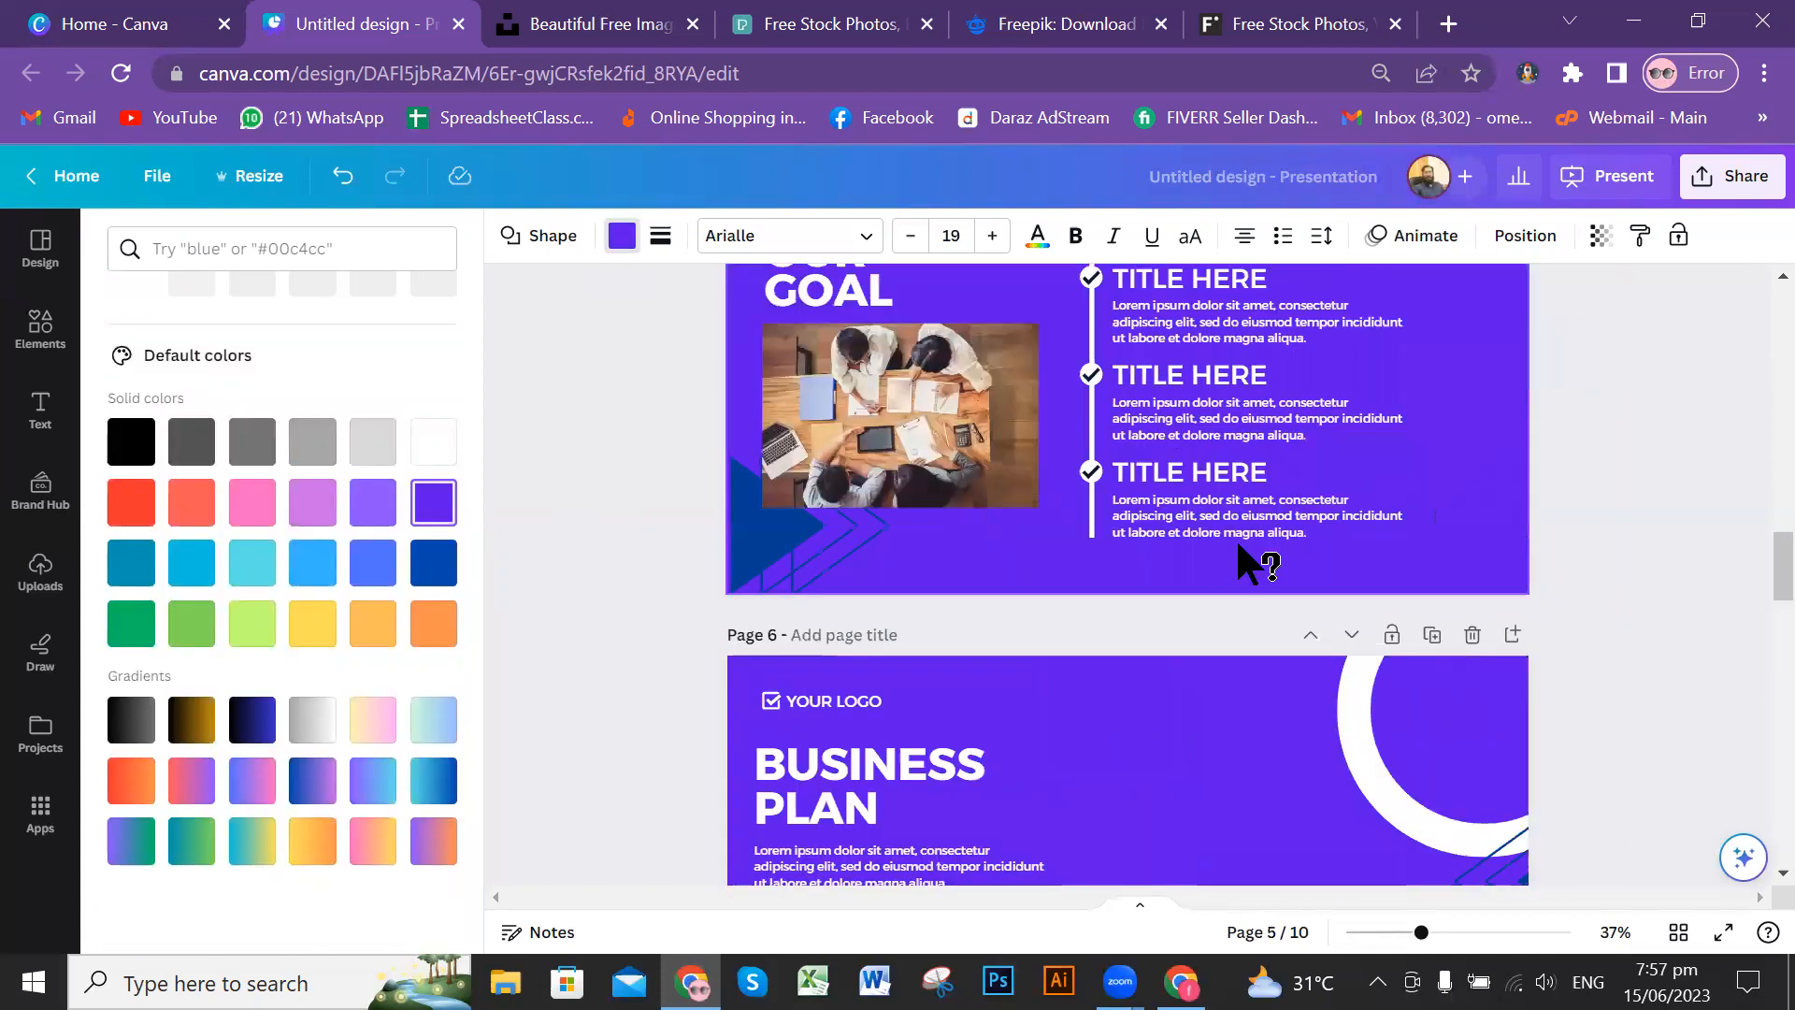
scroll(1301, 542, up, 20)
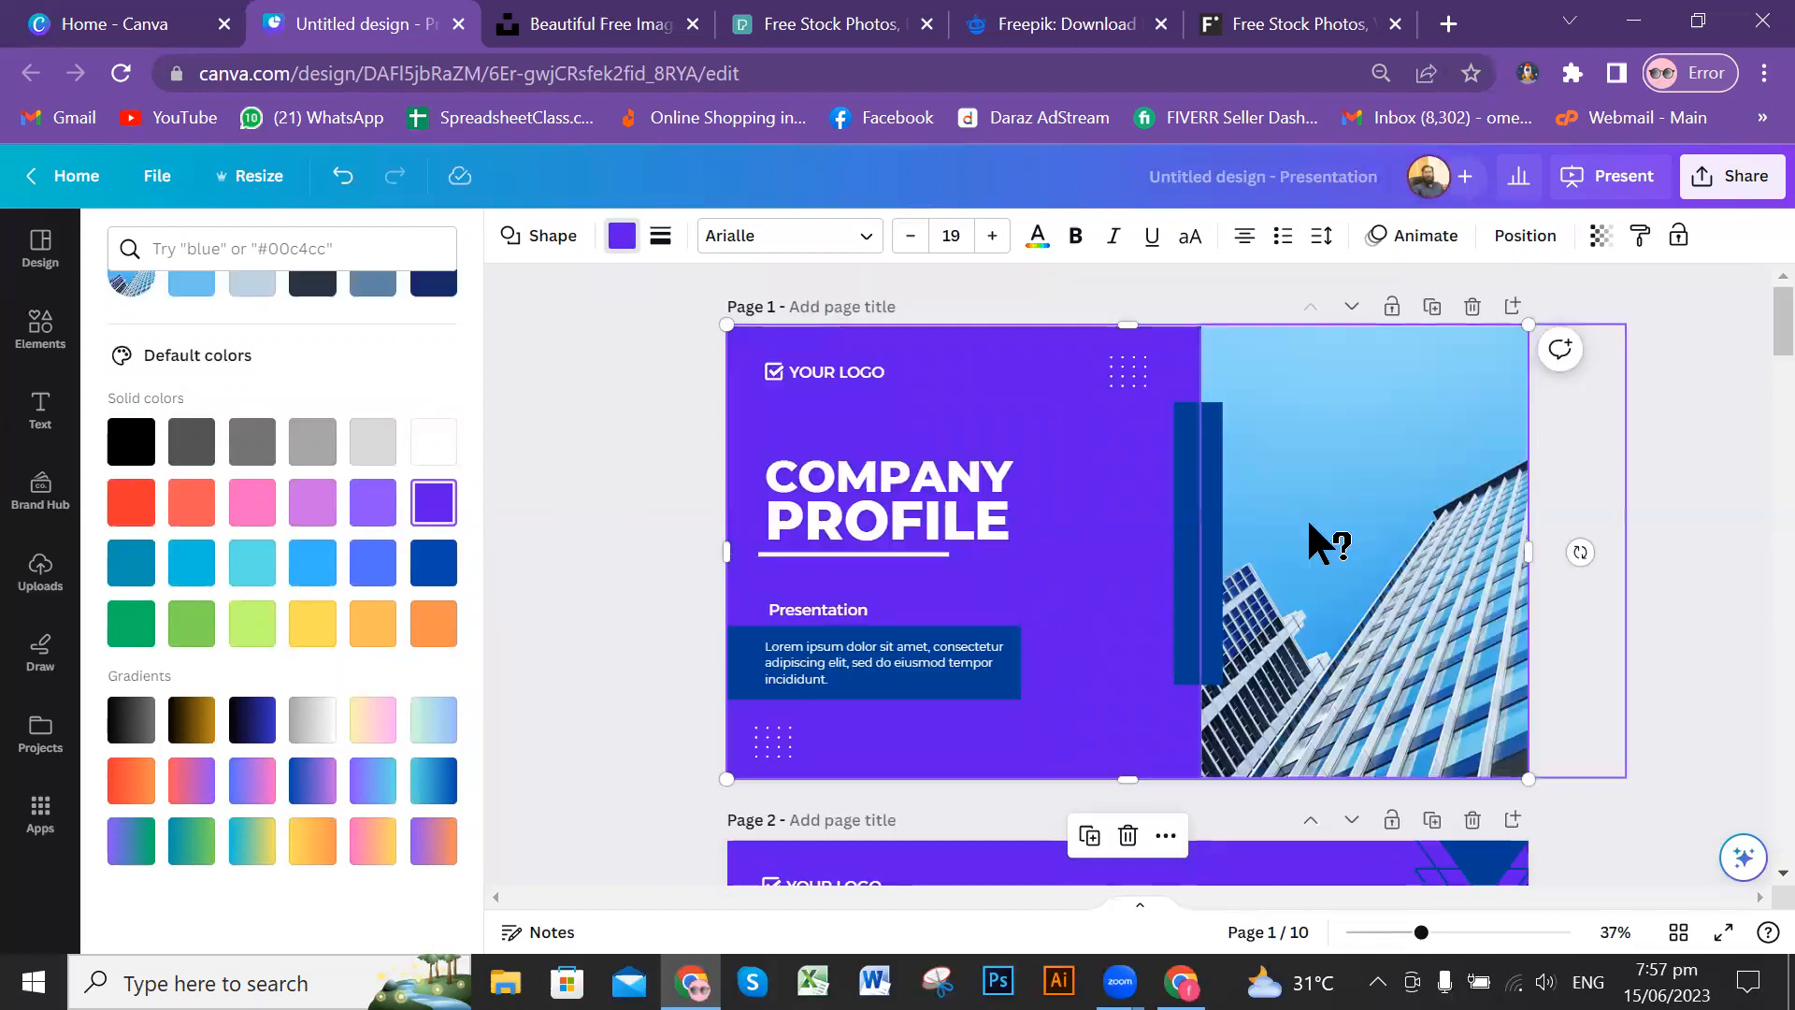
click(591, 423)
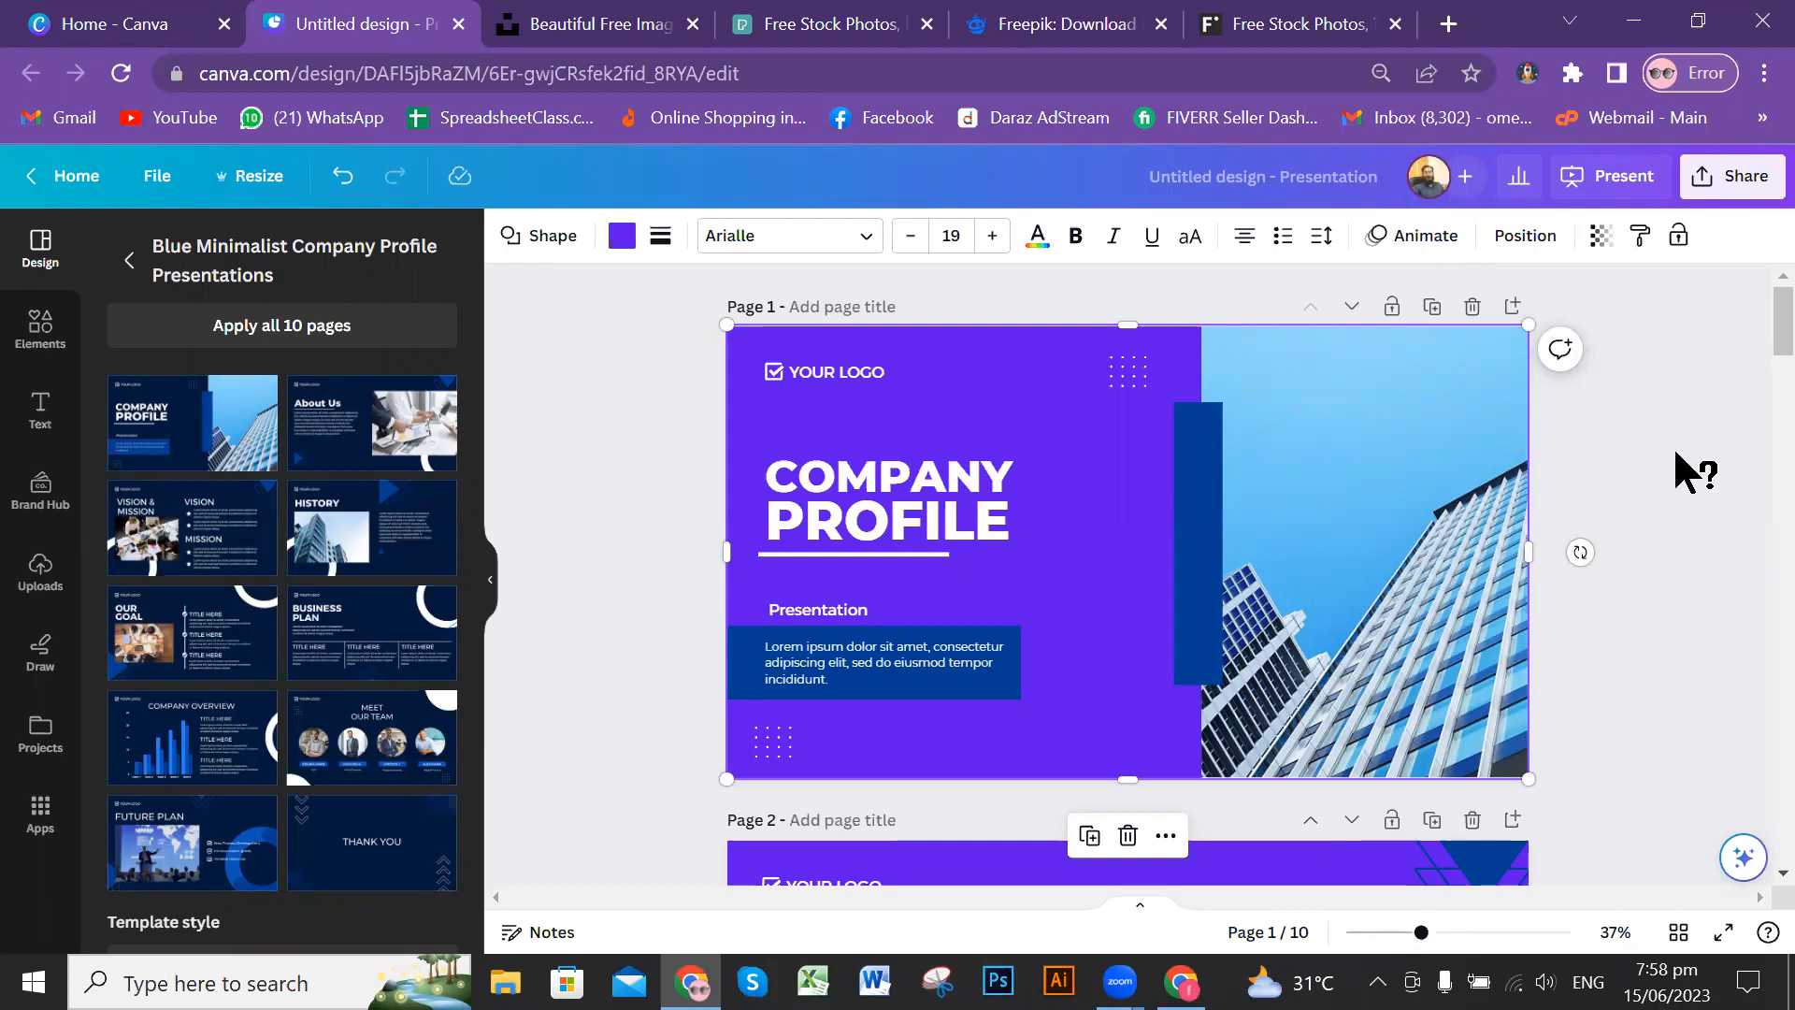
scroll(1675, 455, down, 5)
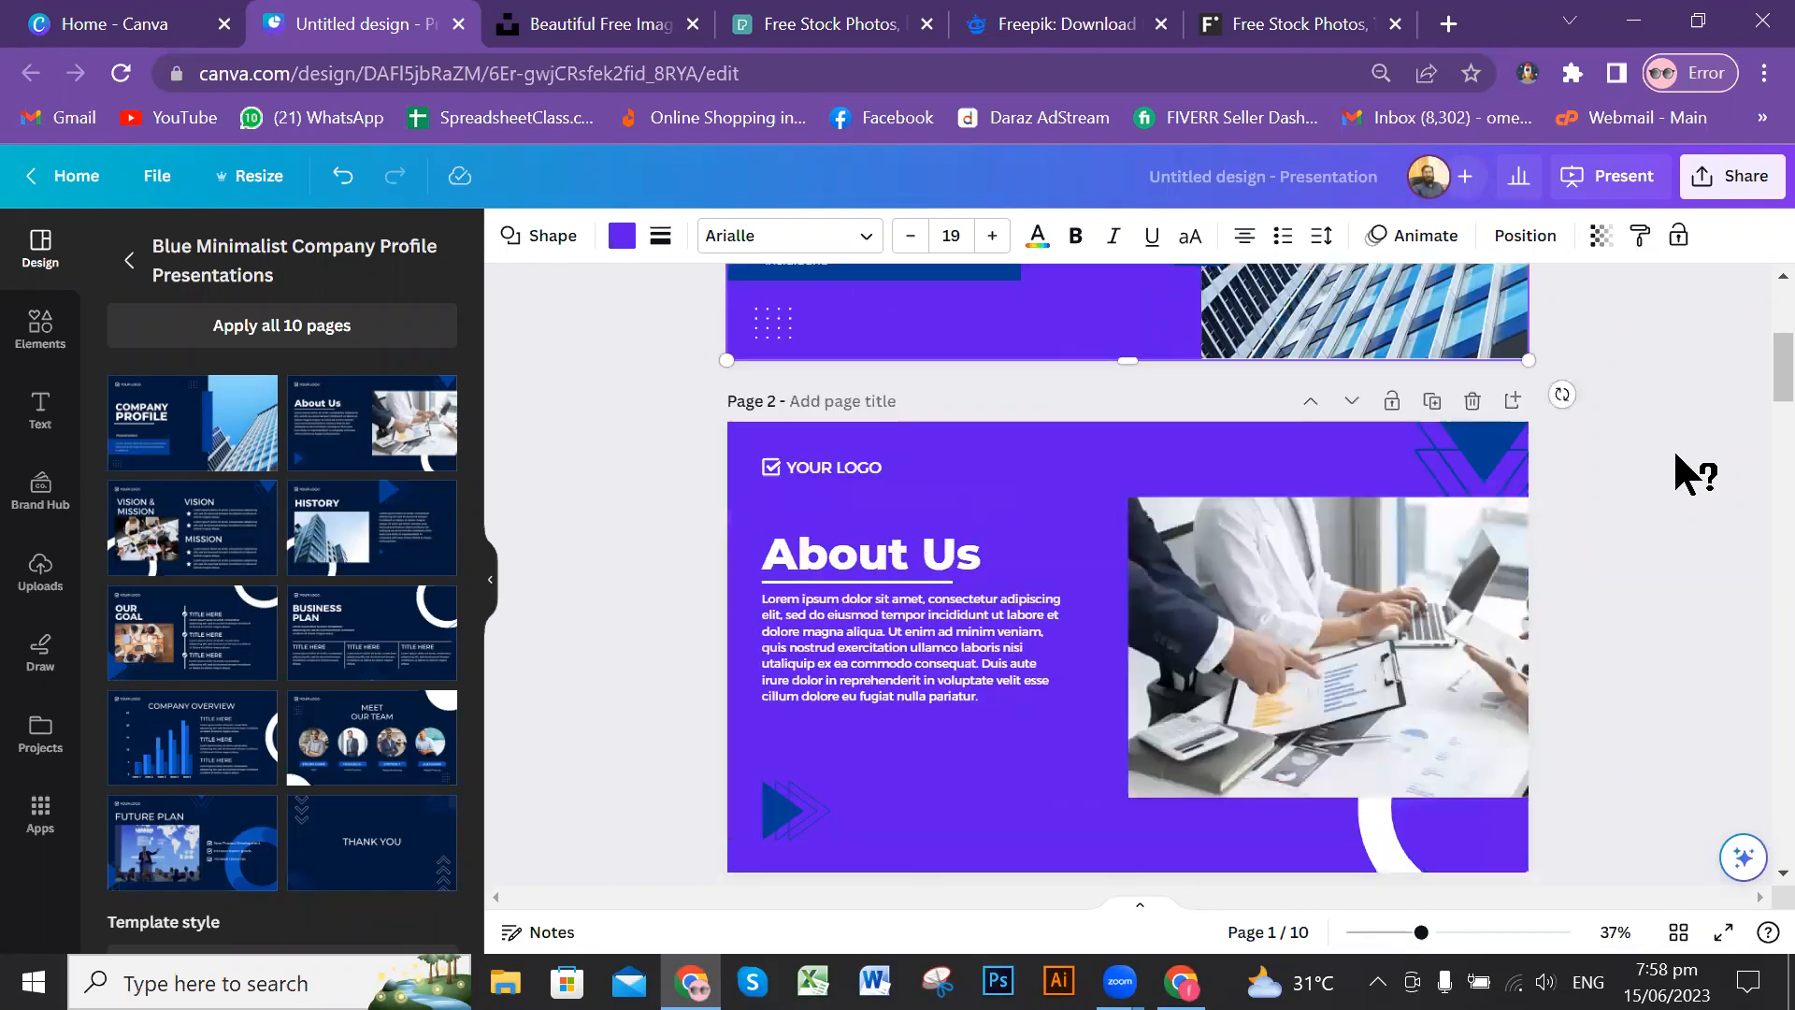
scroll(1674, 446, up, 5)
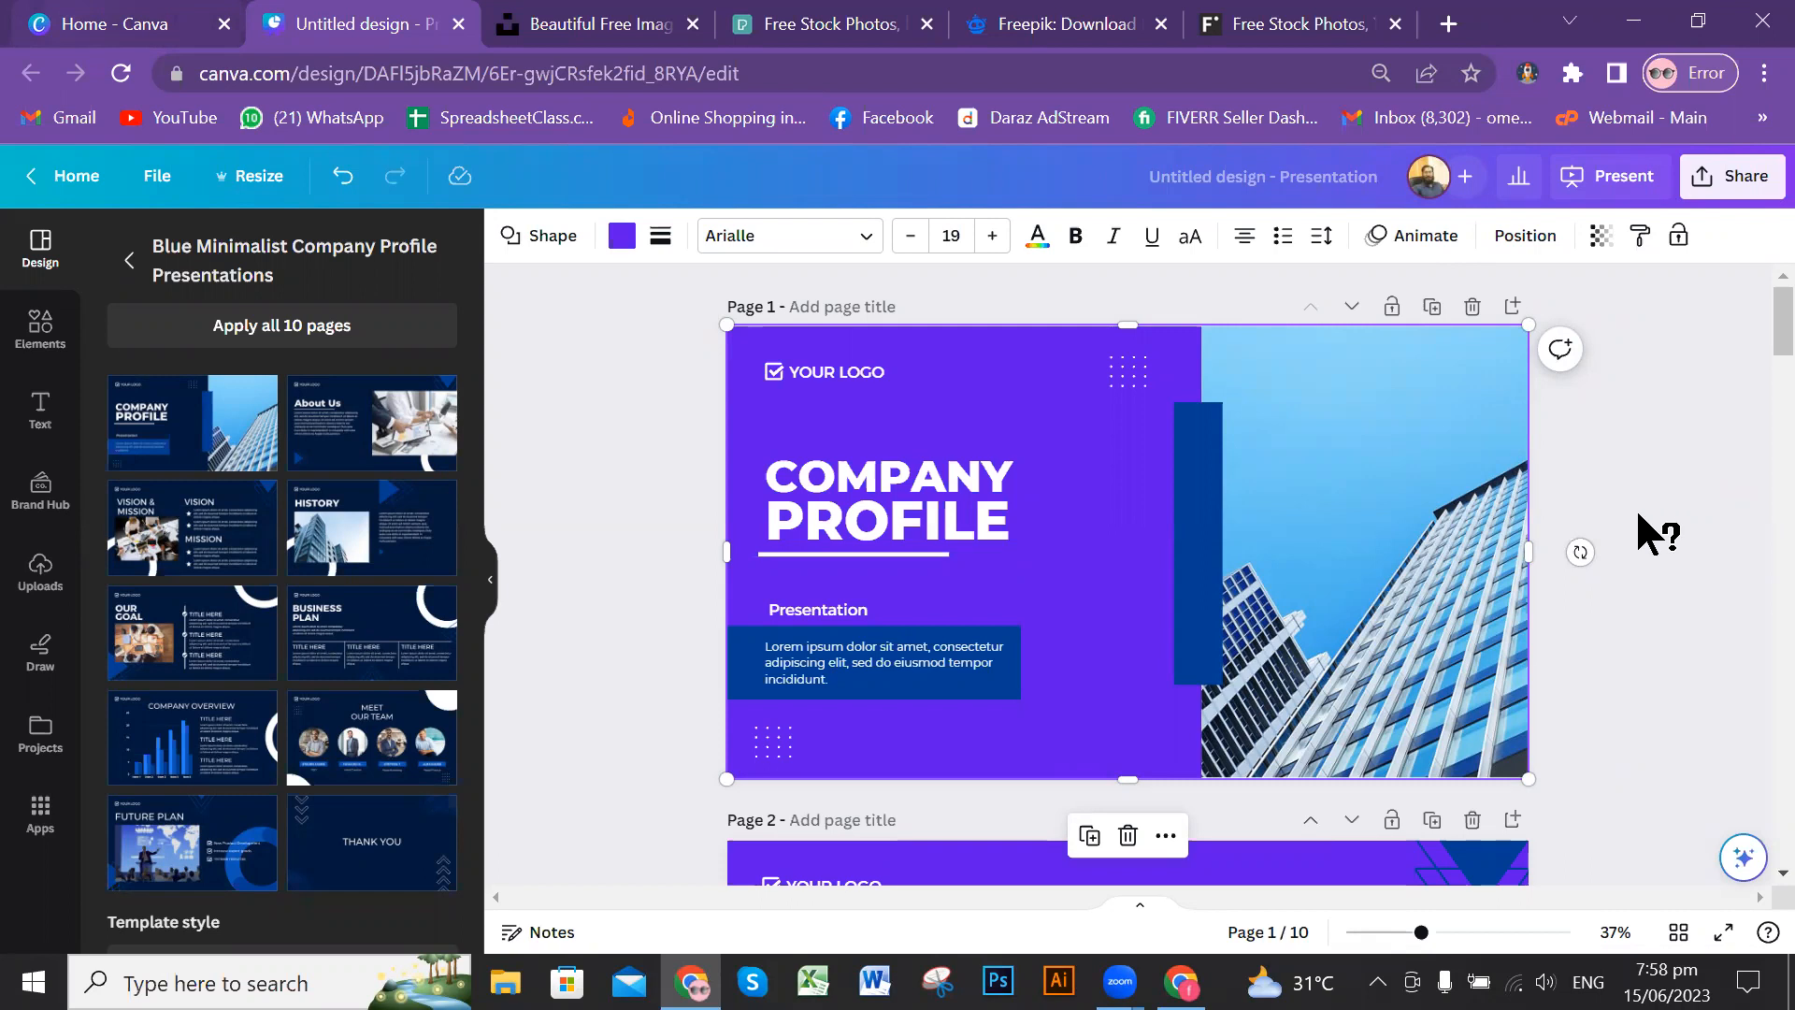
key(ctrl+1)
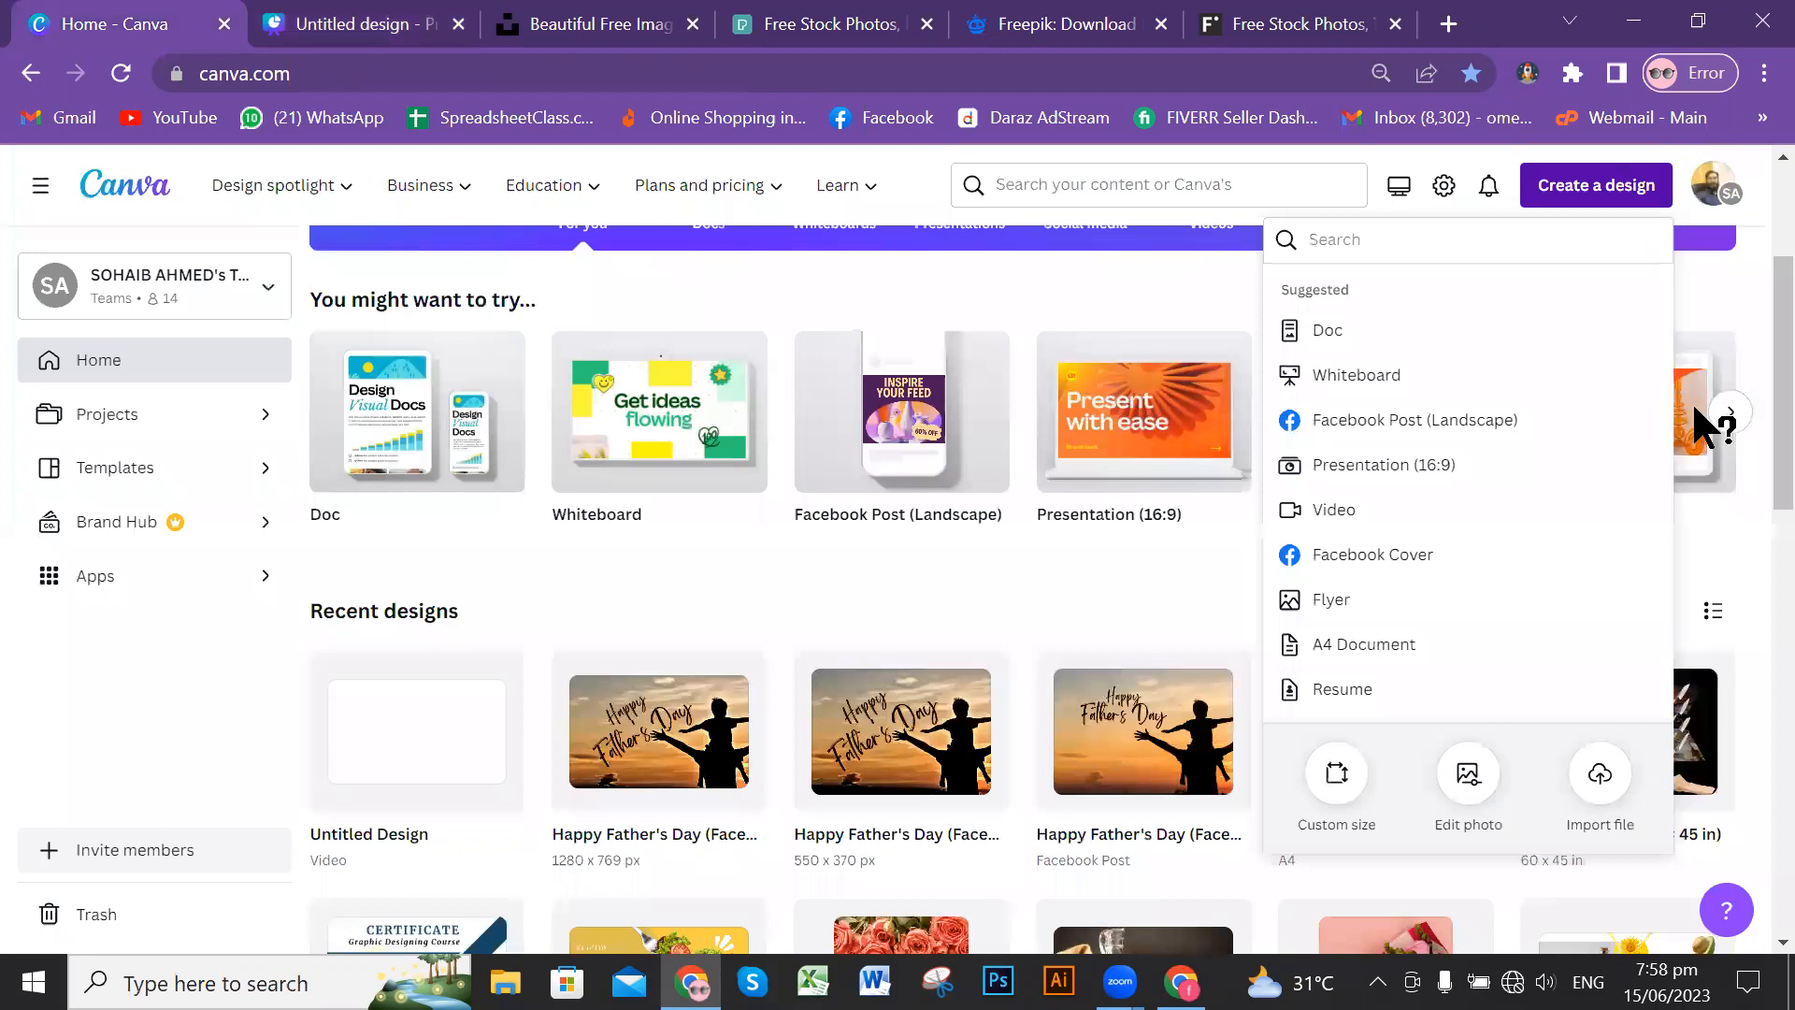
key(ctrl+Tab)
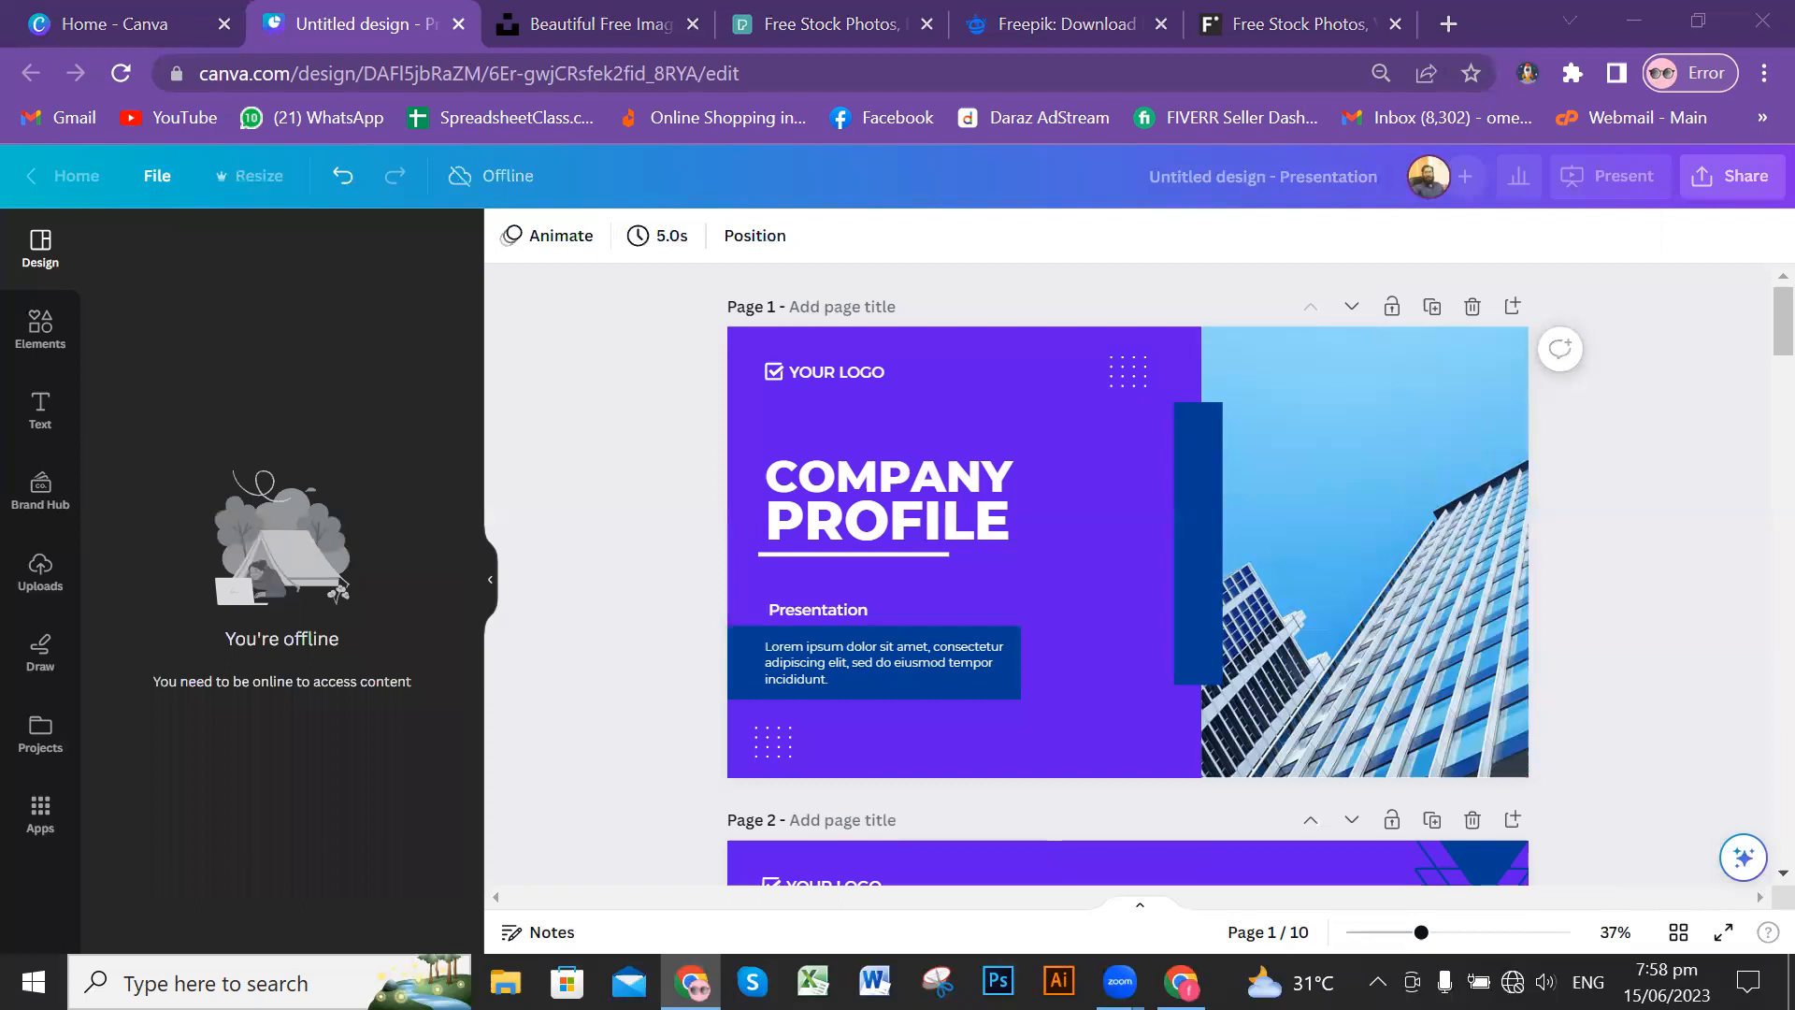
click(1512, 982)
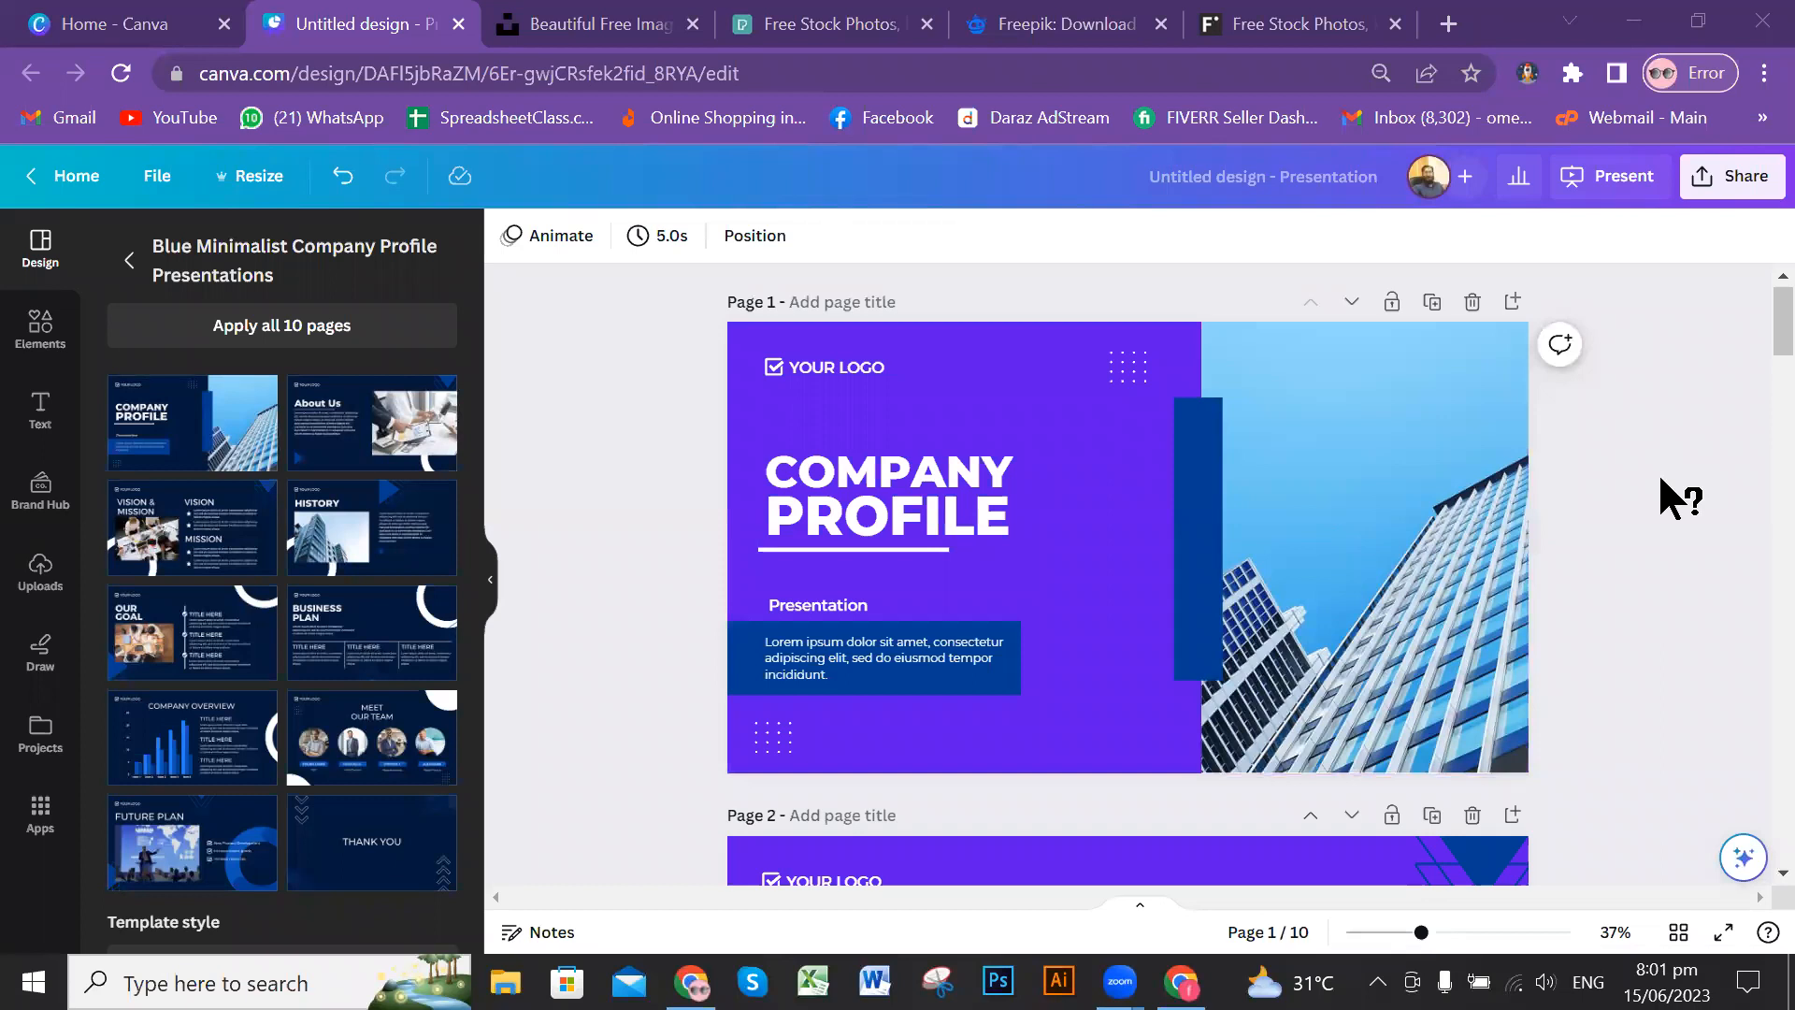
scroll(1657, 471, down, 3)
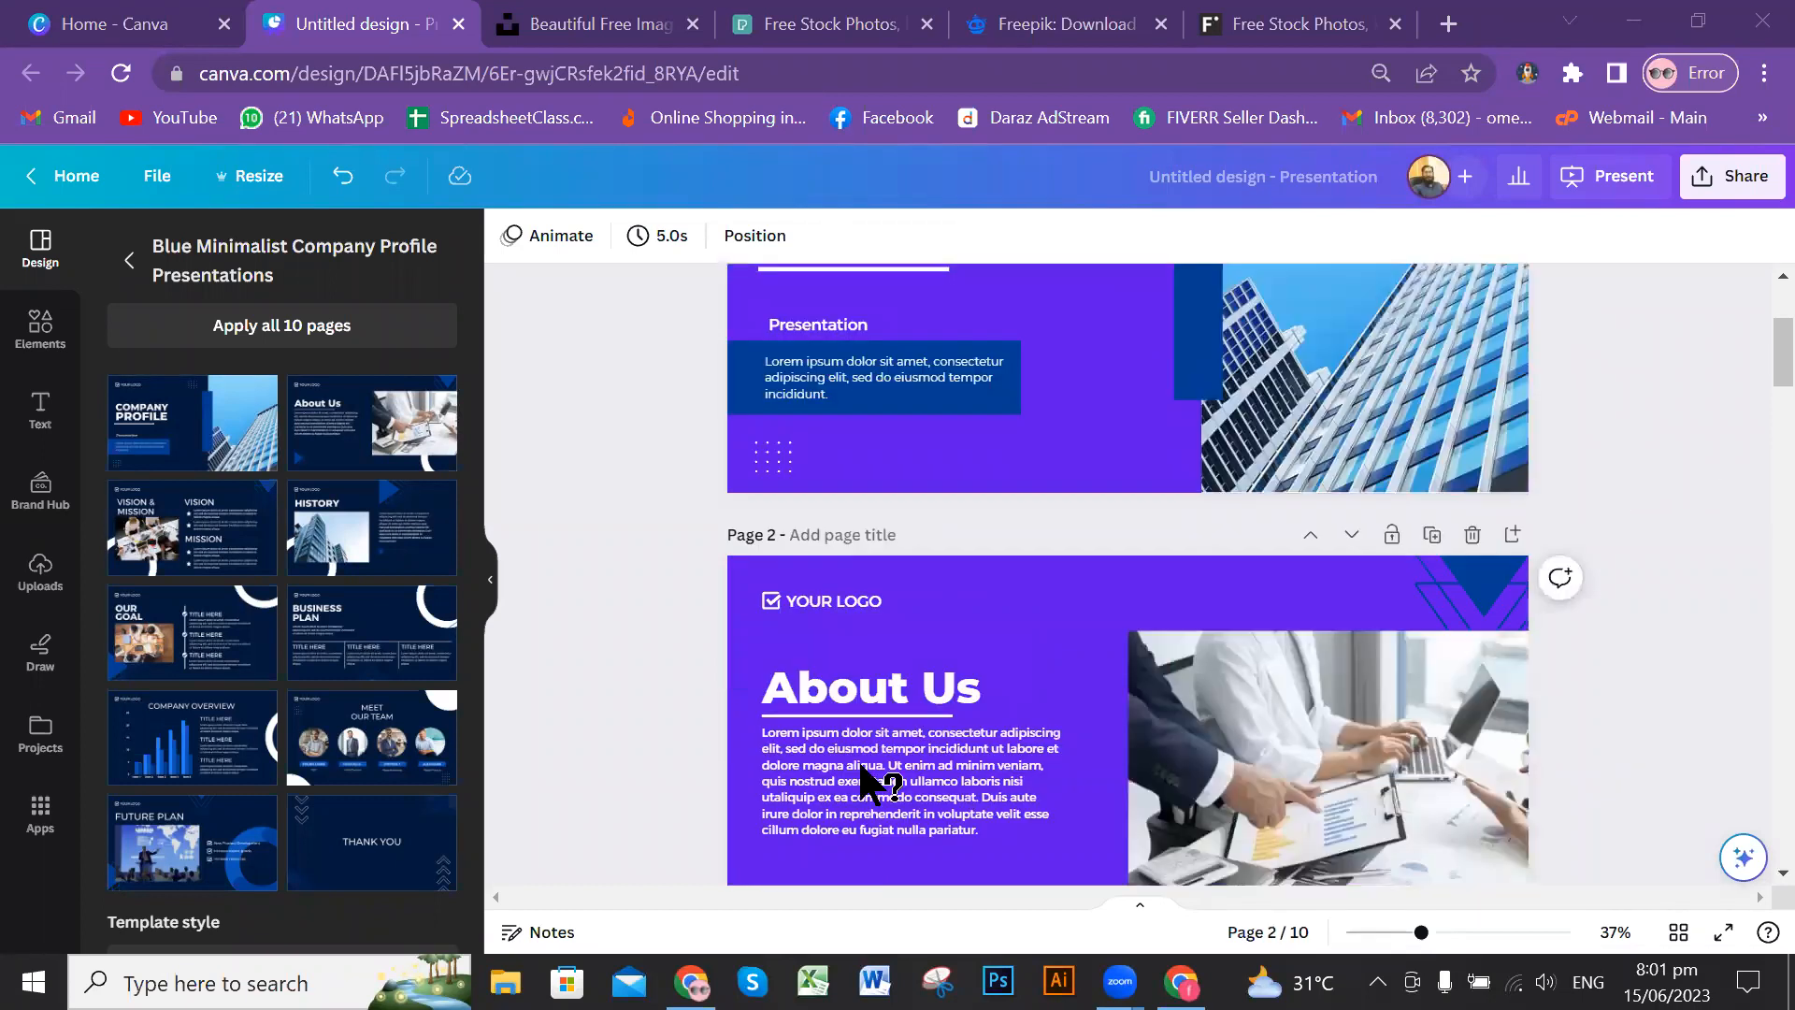
scroll(865, 781, up, 3)
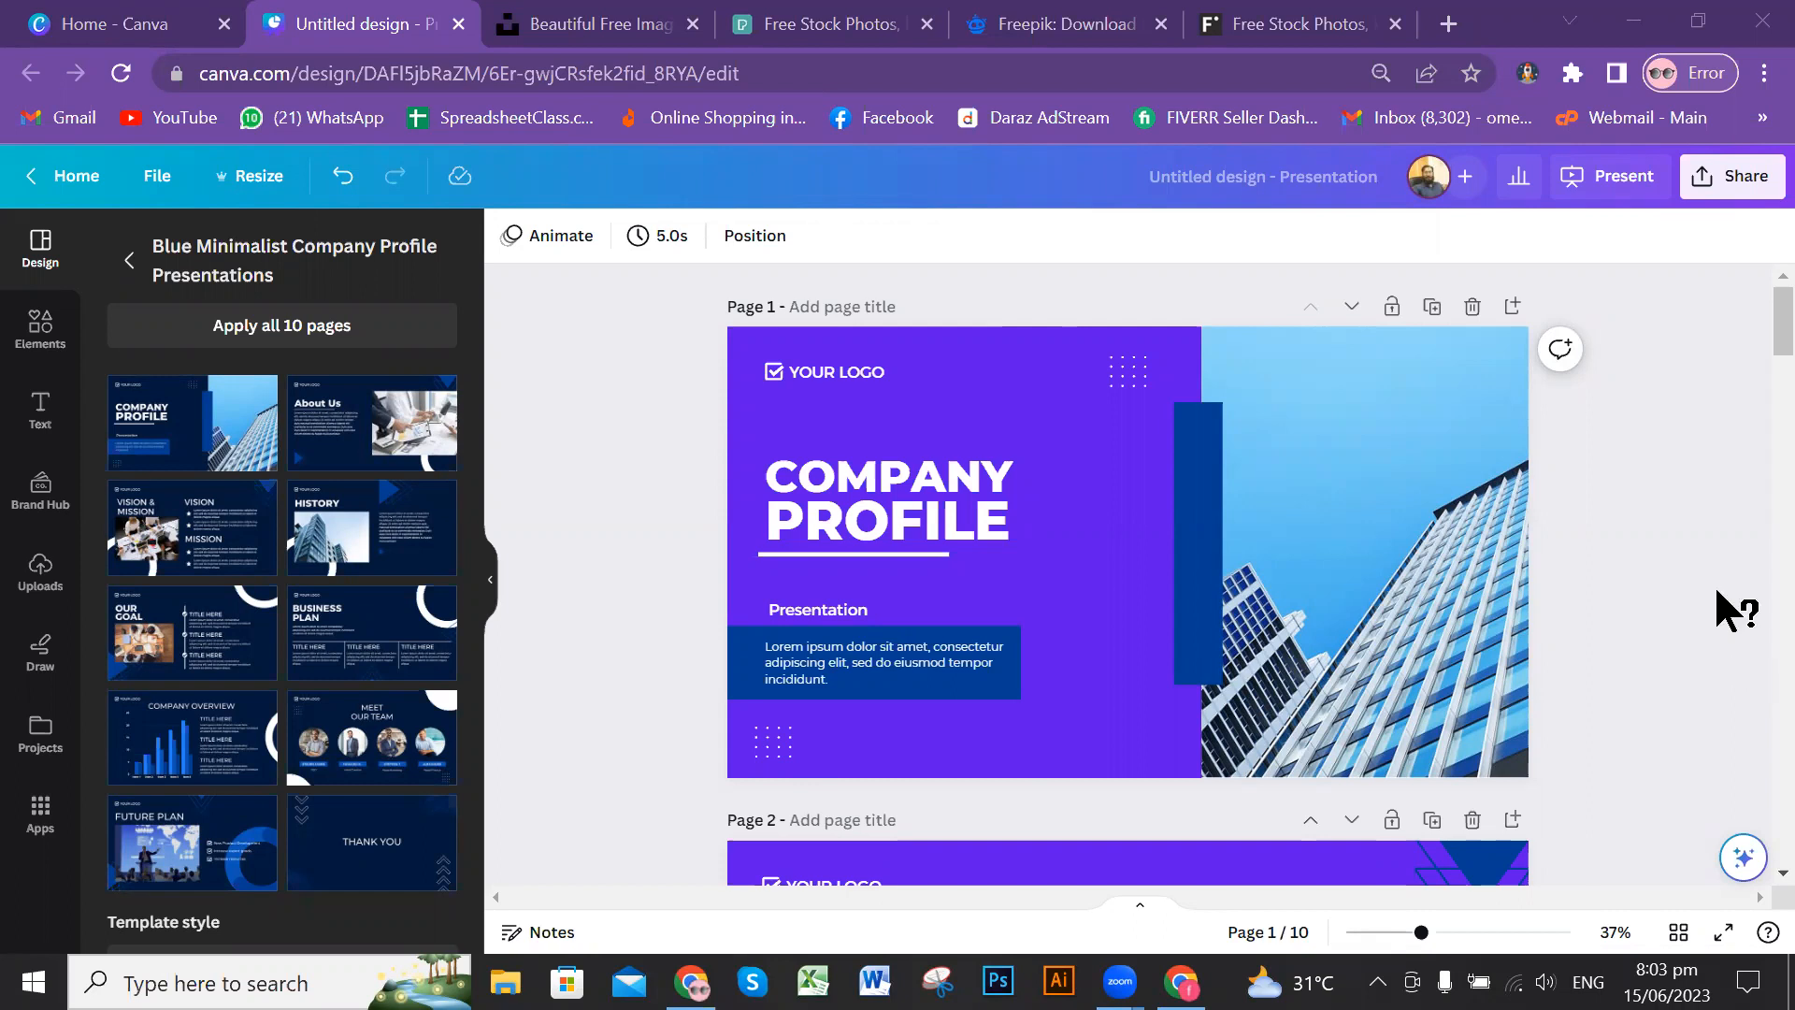
Step: Present the design in full screen, starting from the cover page
scroll(1681, 524, down, 3)
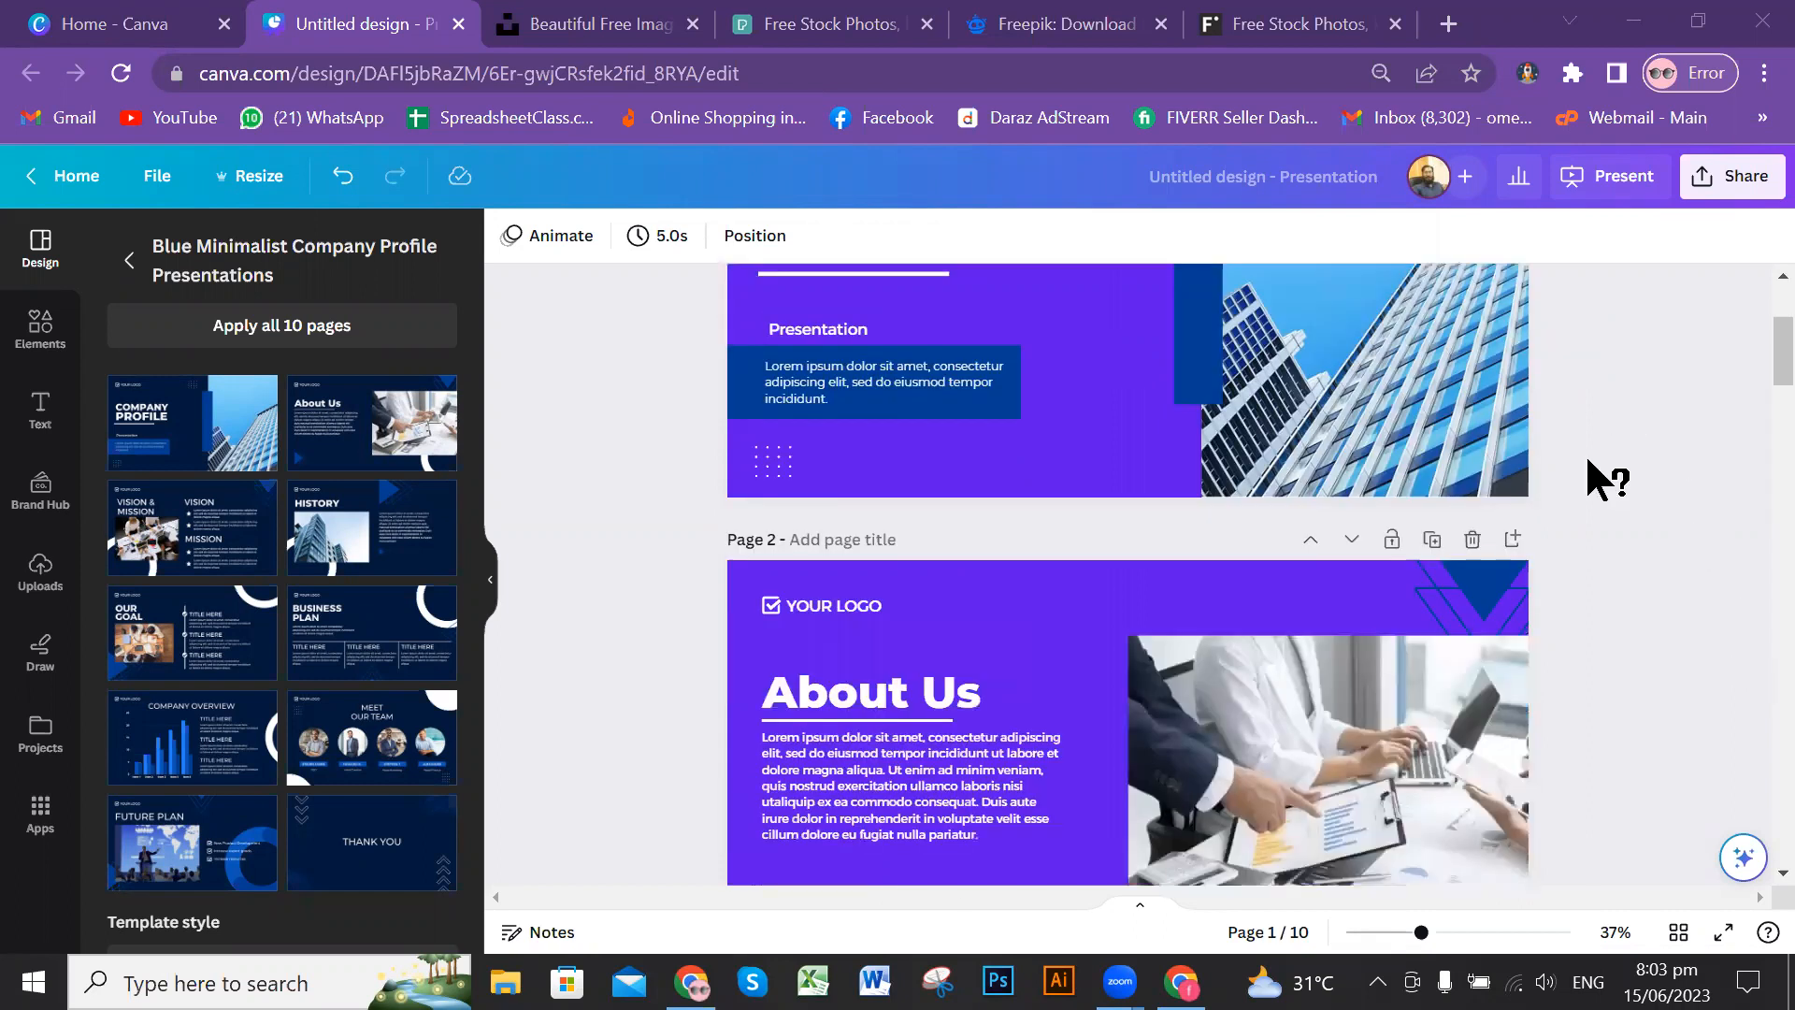
scroll(1162, 701, down, 3)
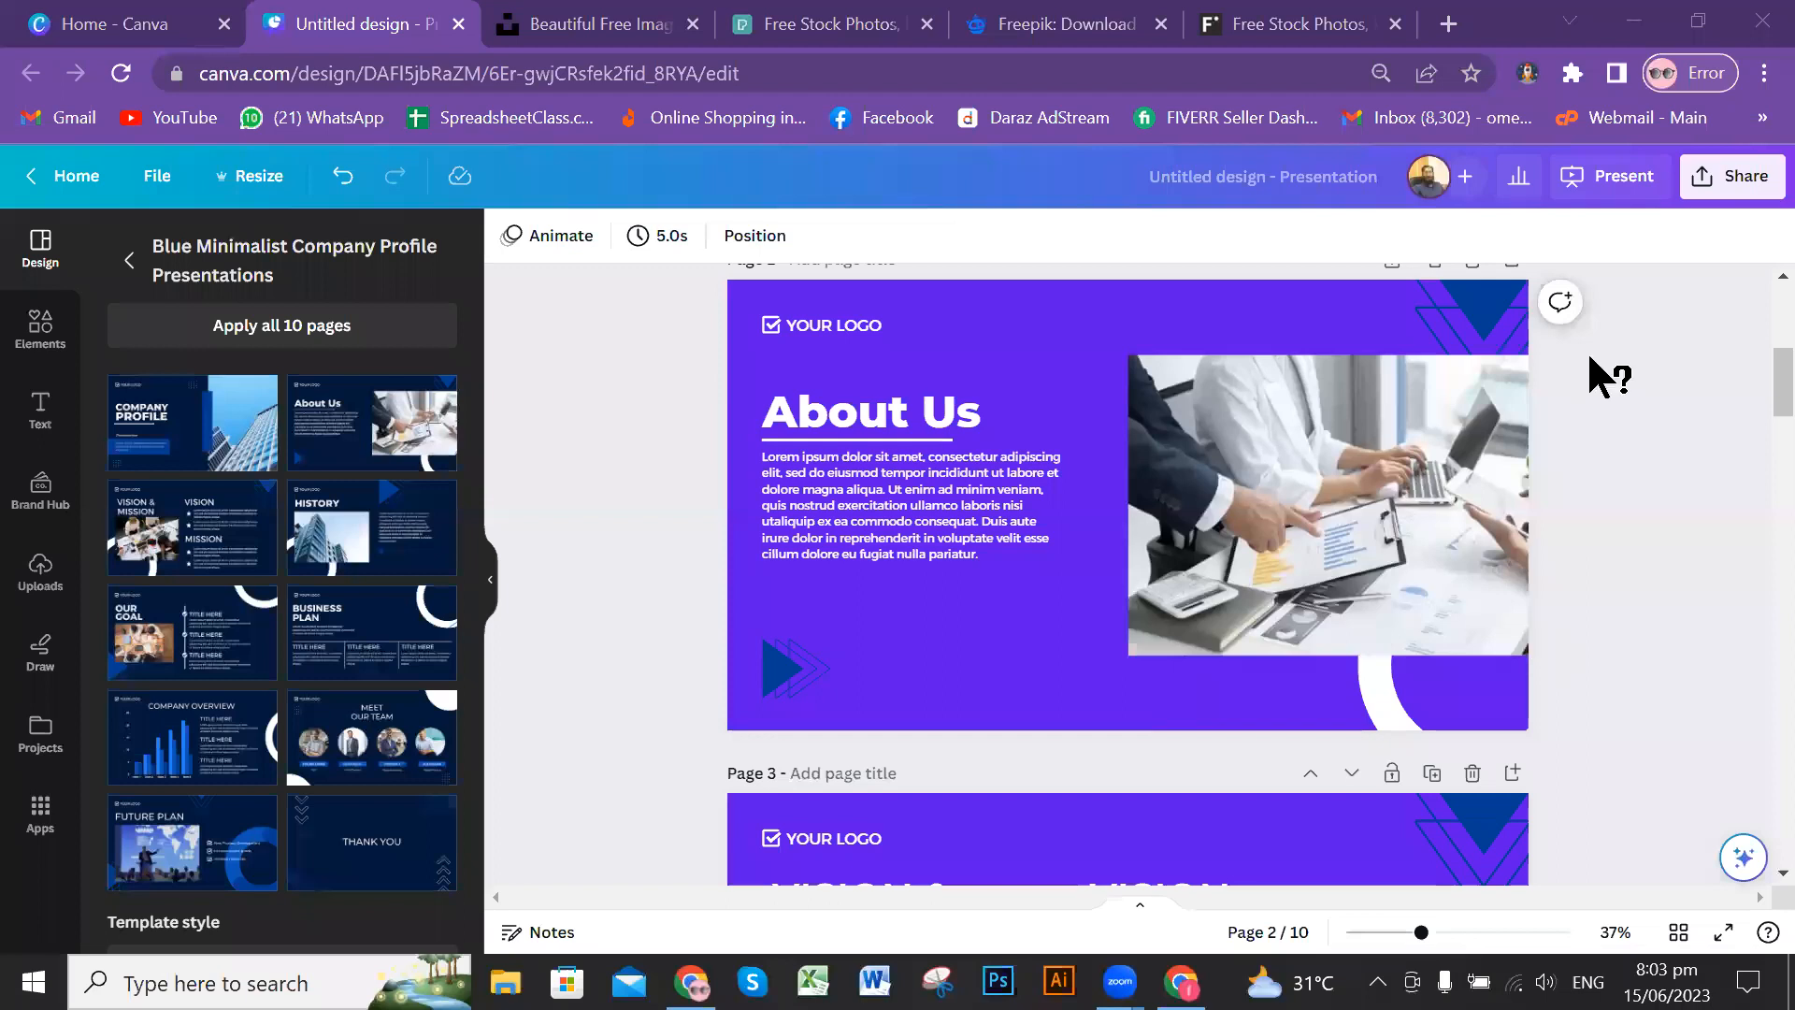
scroll(1594, 337, up, 6)
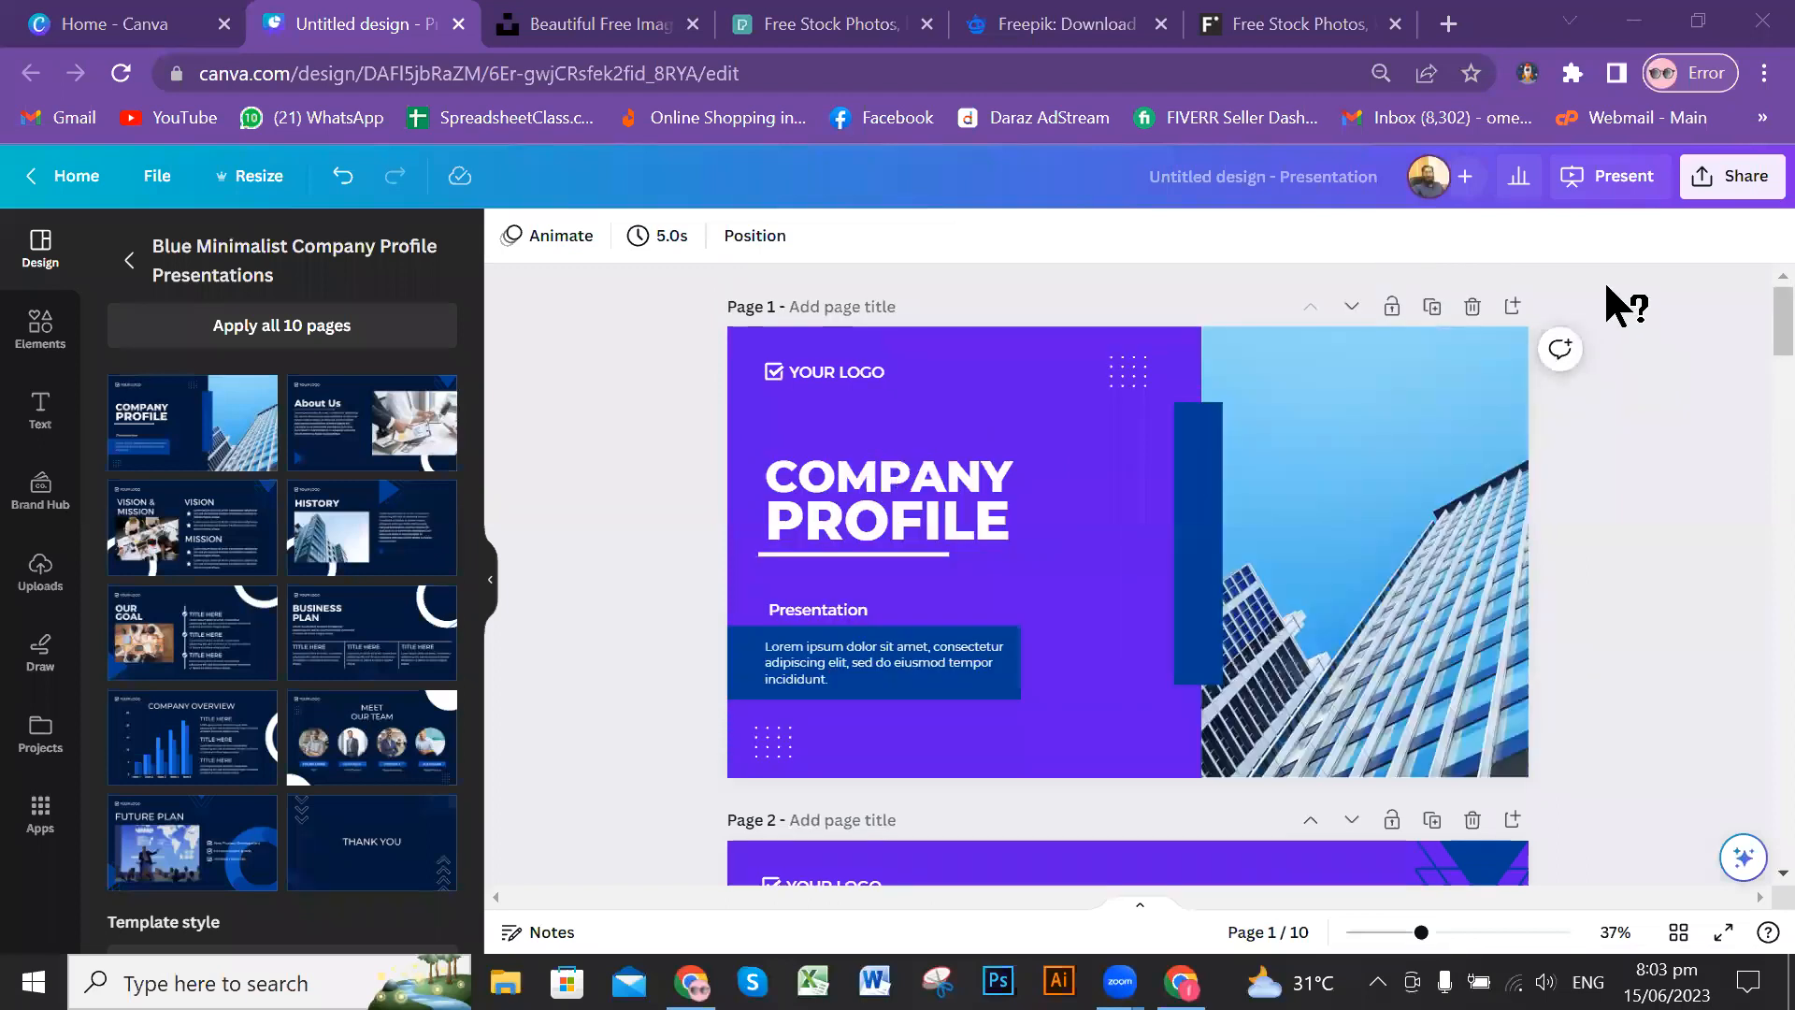
click(1621, 195)
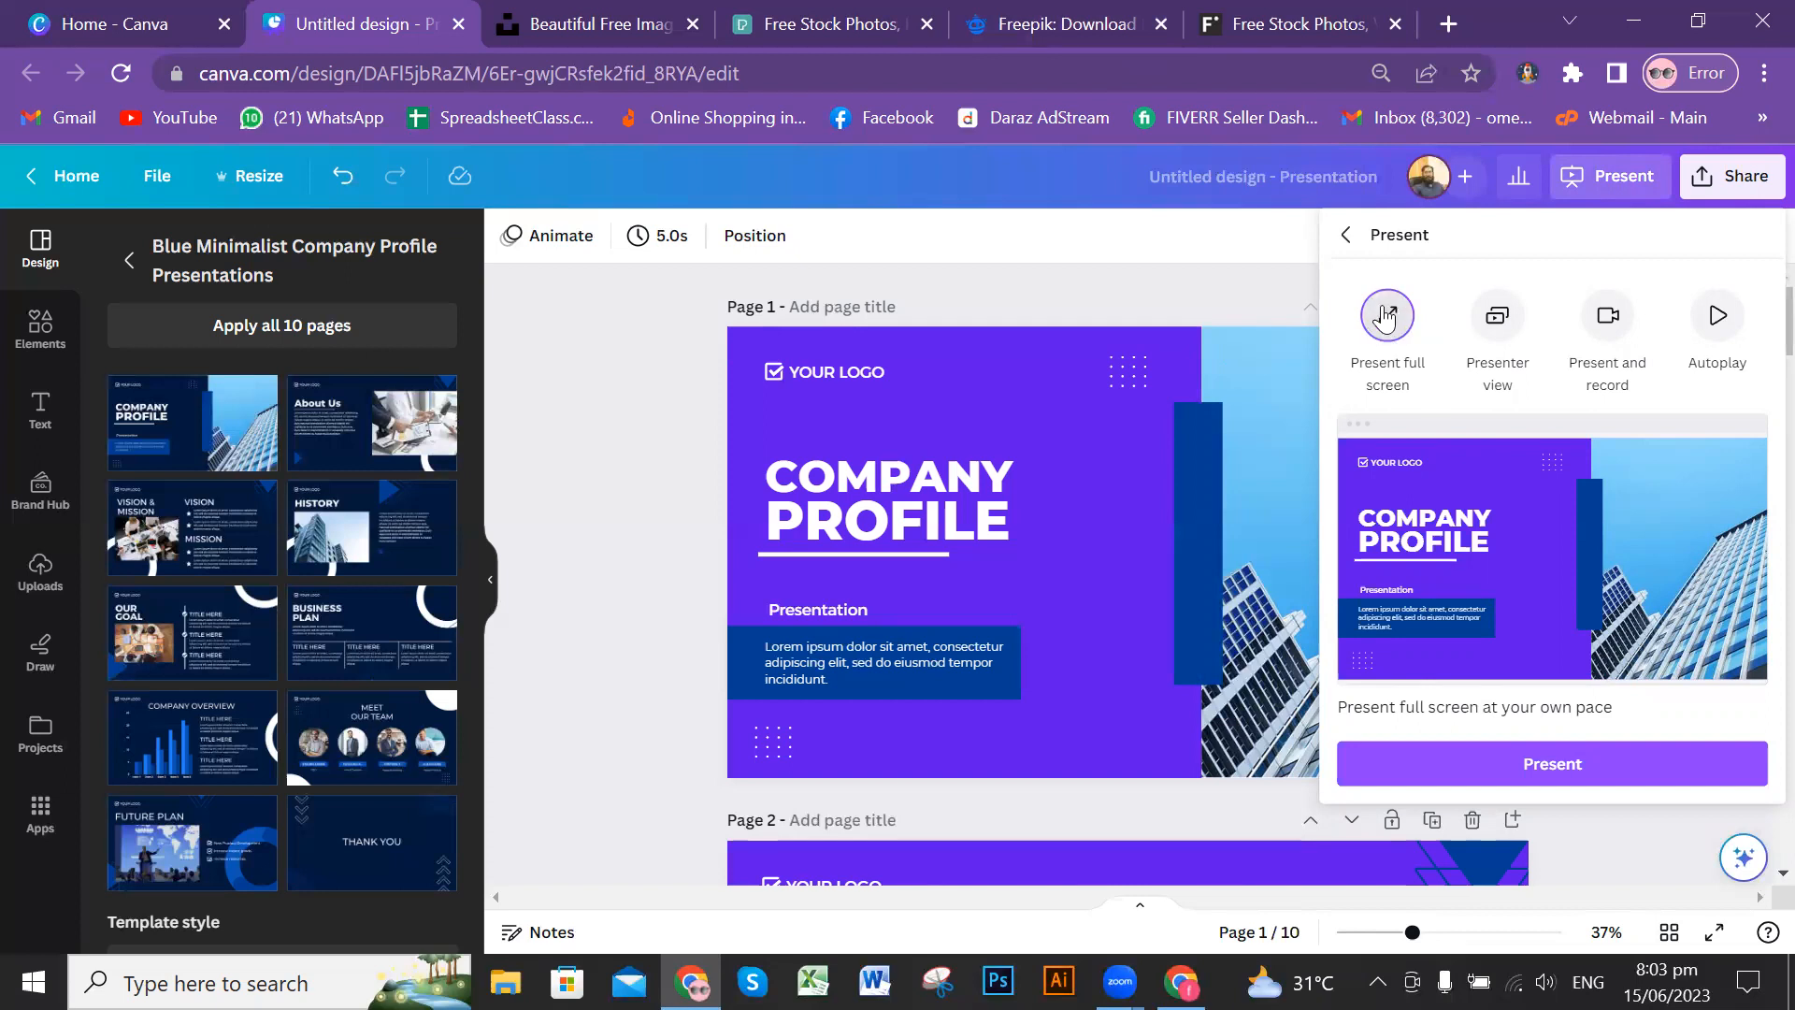
click(1599, 775)
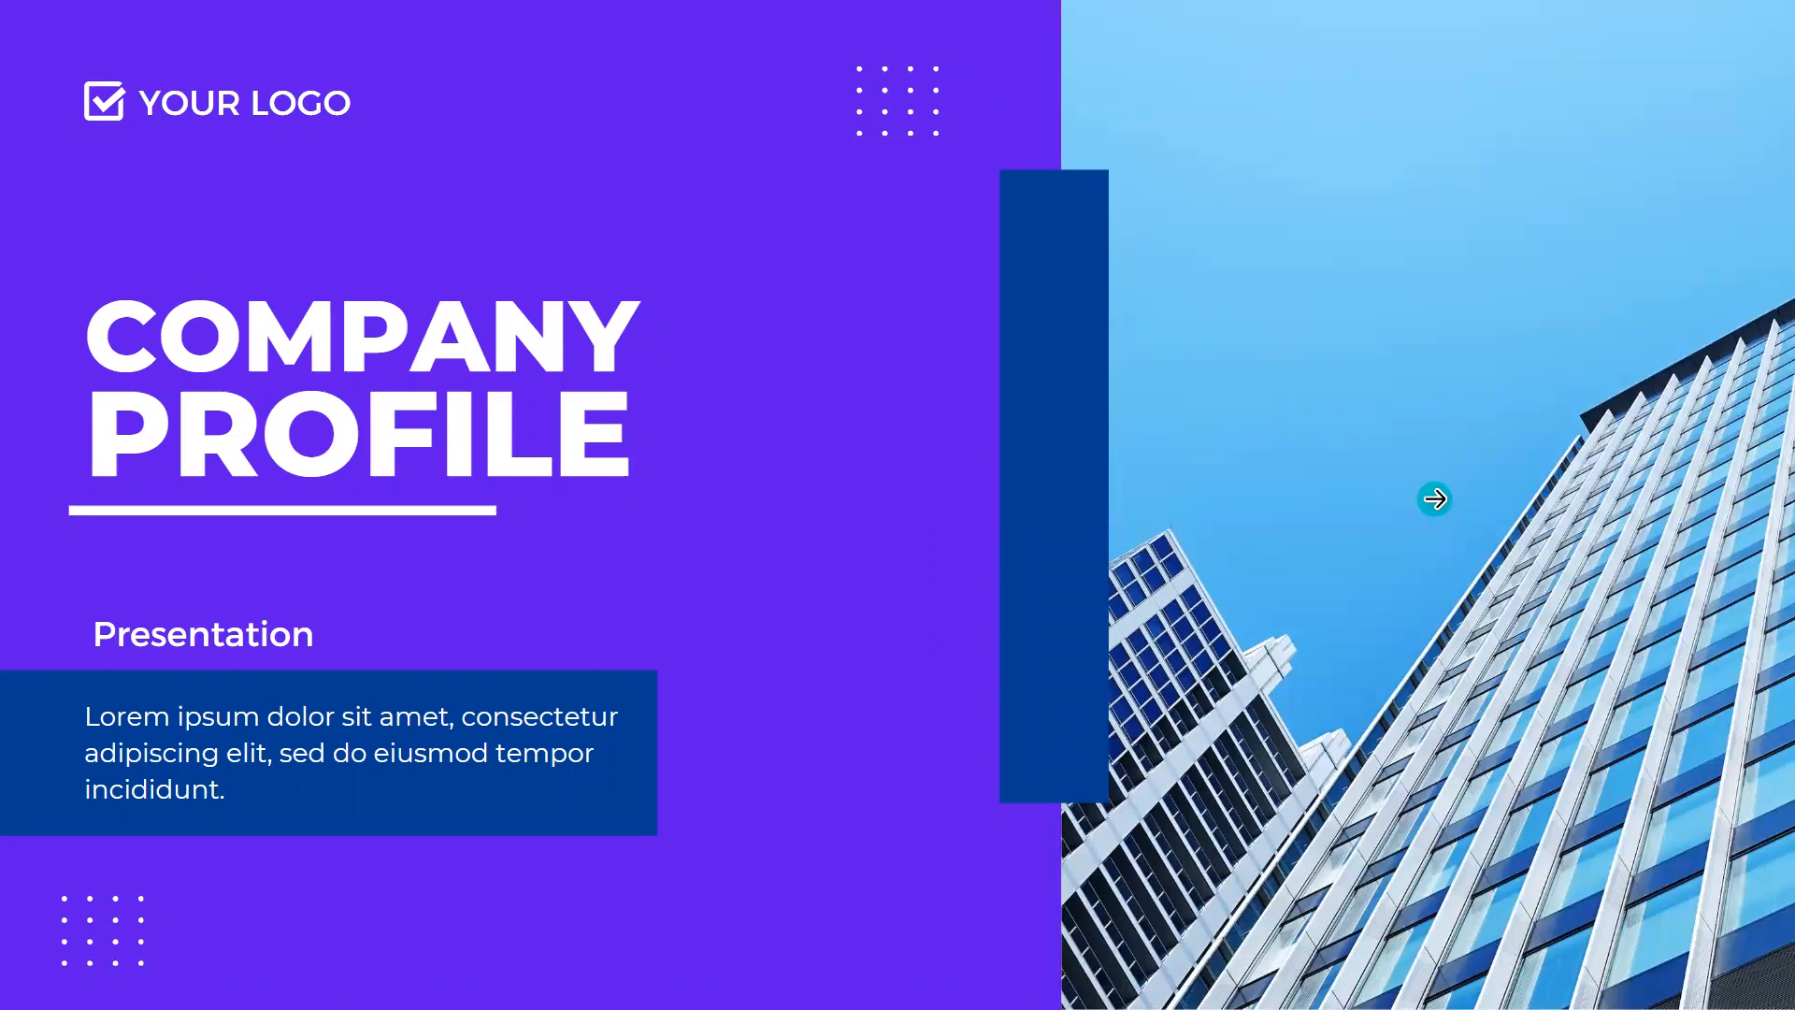
Step: Advance through the presented slides to the Thank You slide and leave the full-screen presentation
click(1435, 498)
click(1435, 498)
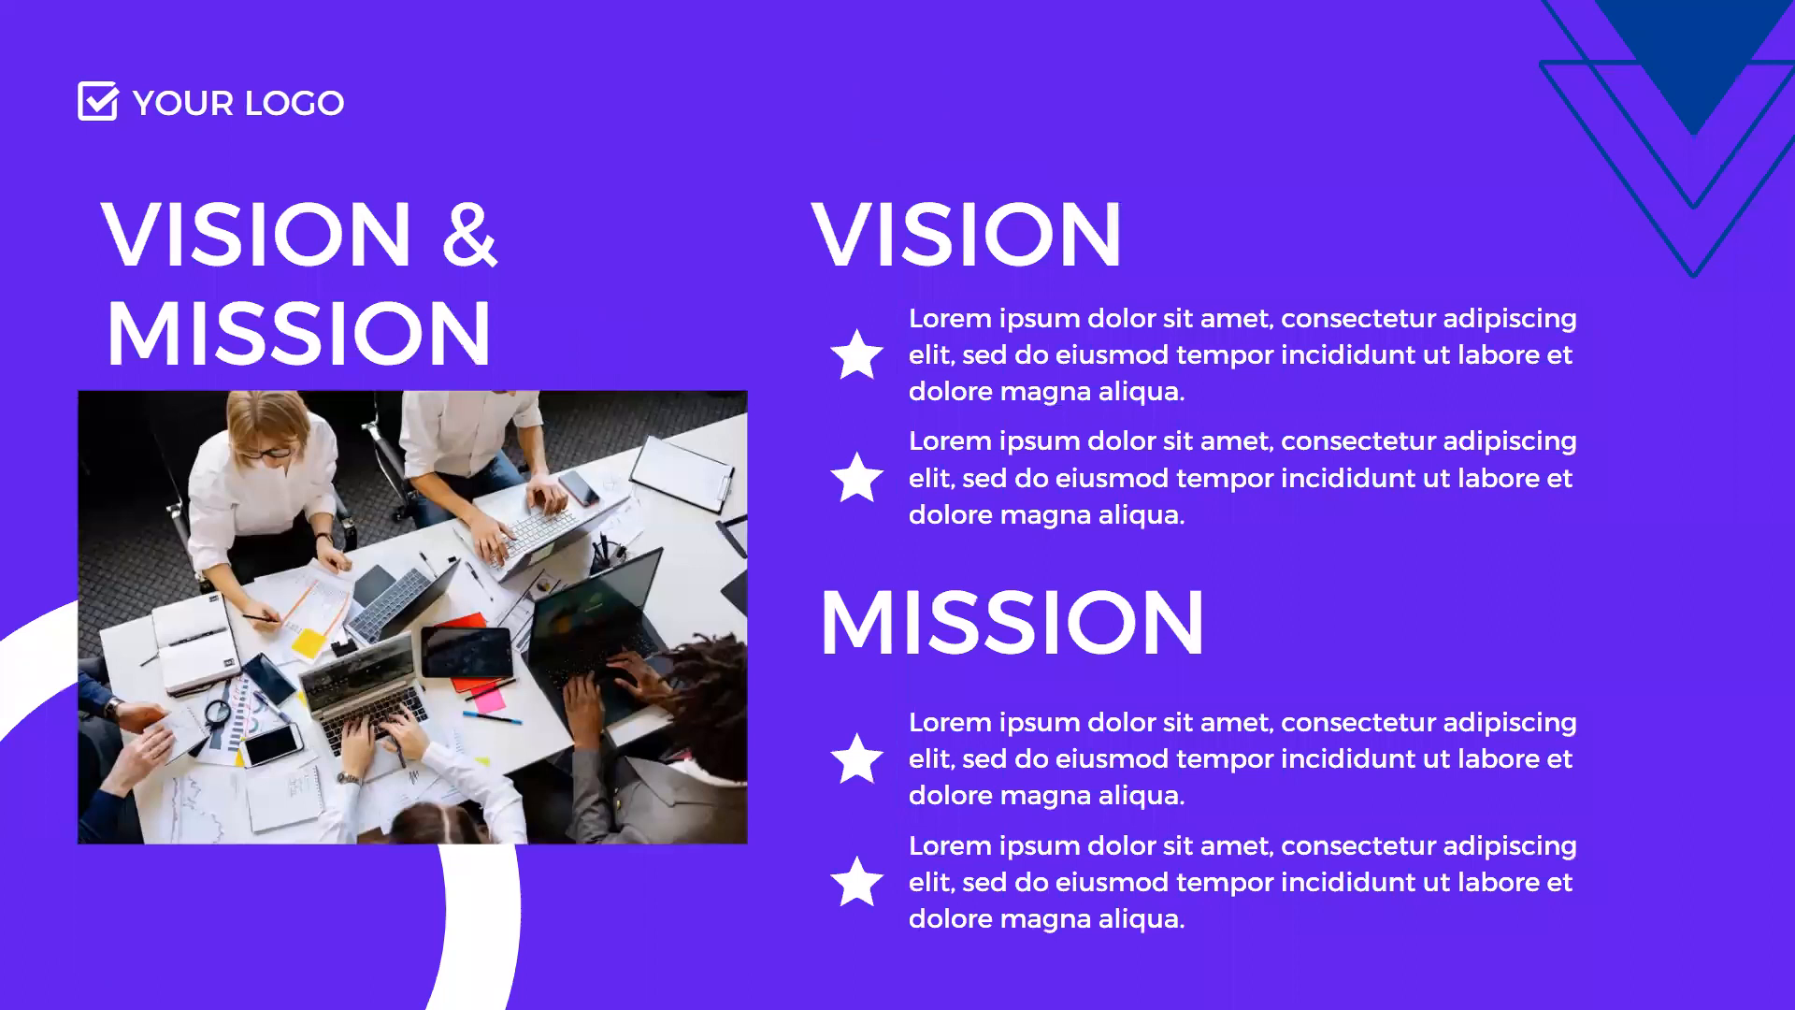
click(1435, 498)
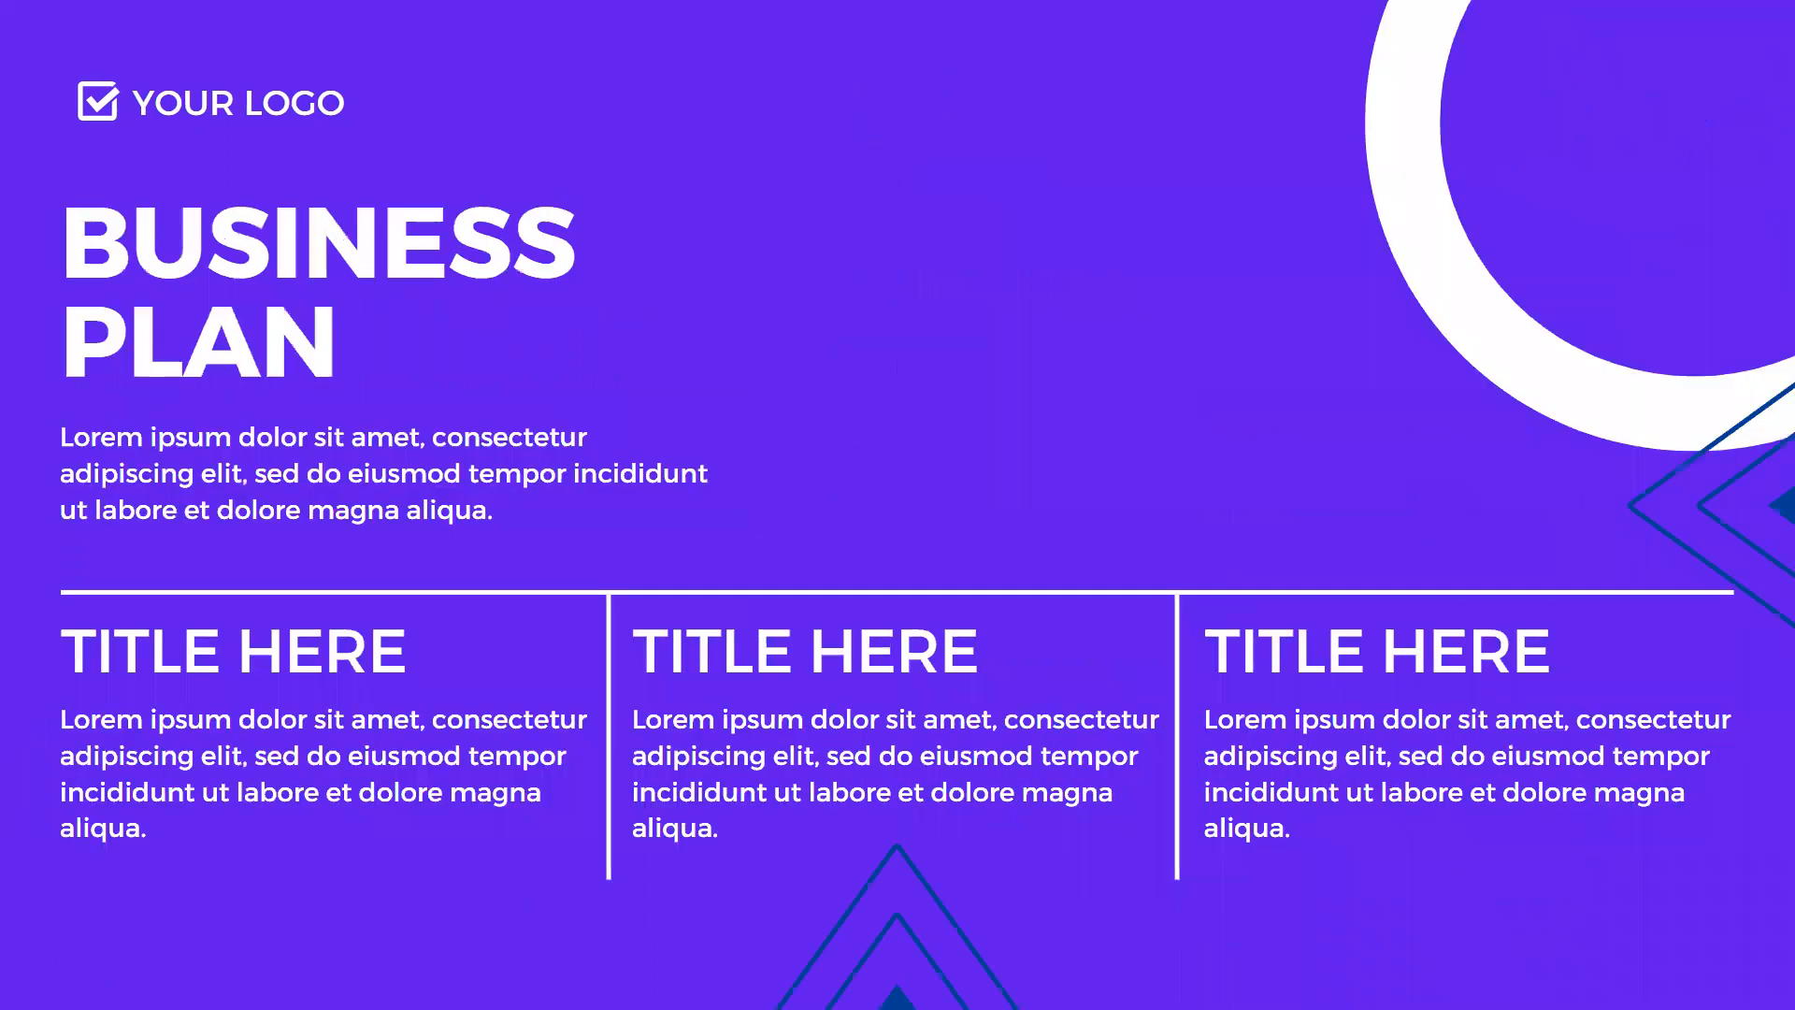
key(Right)
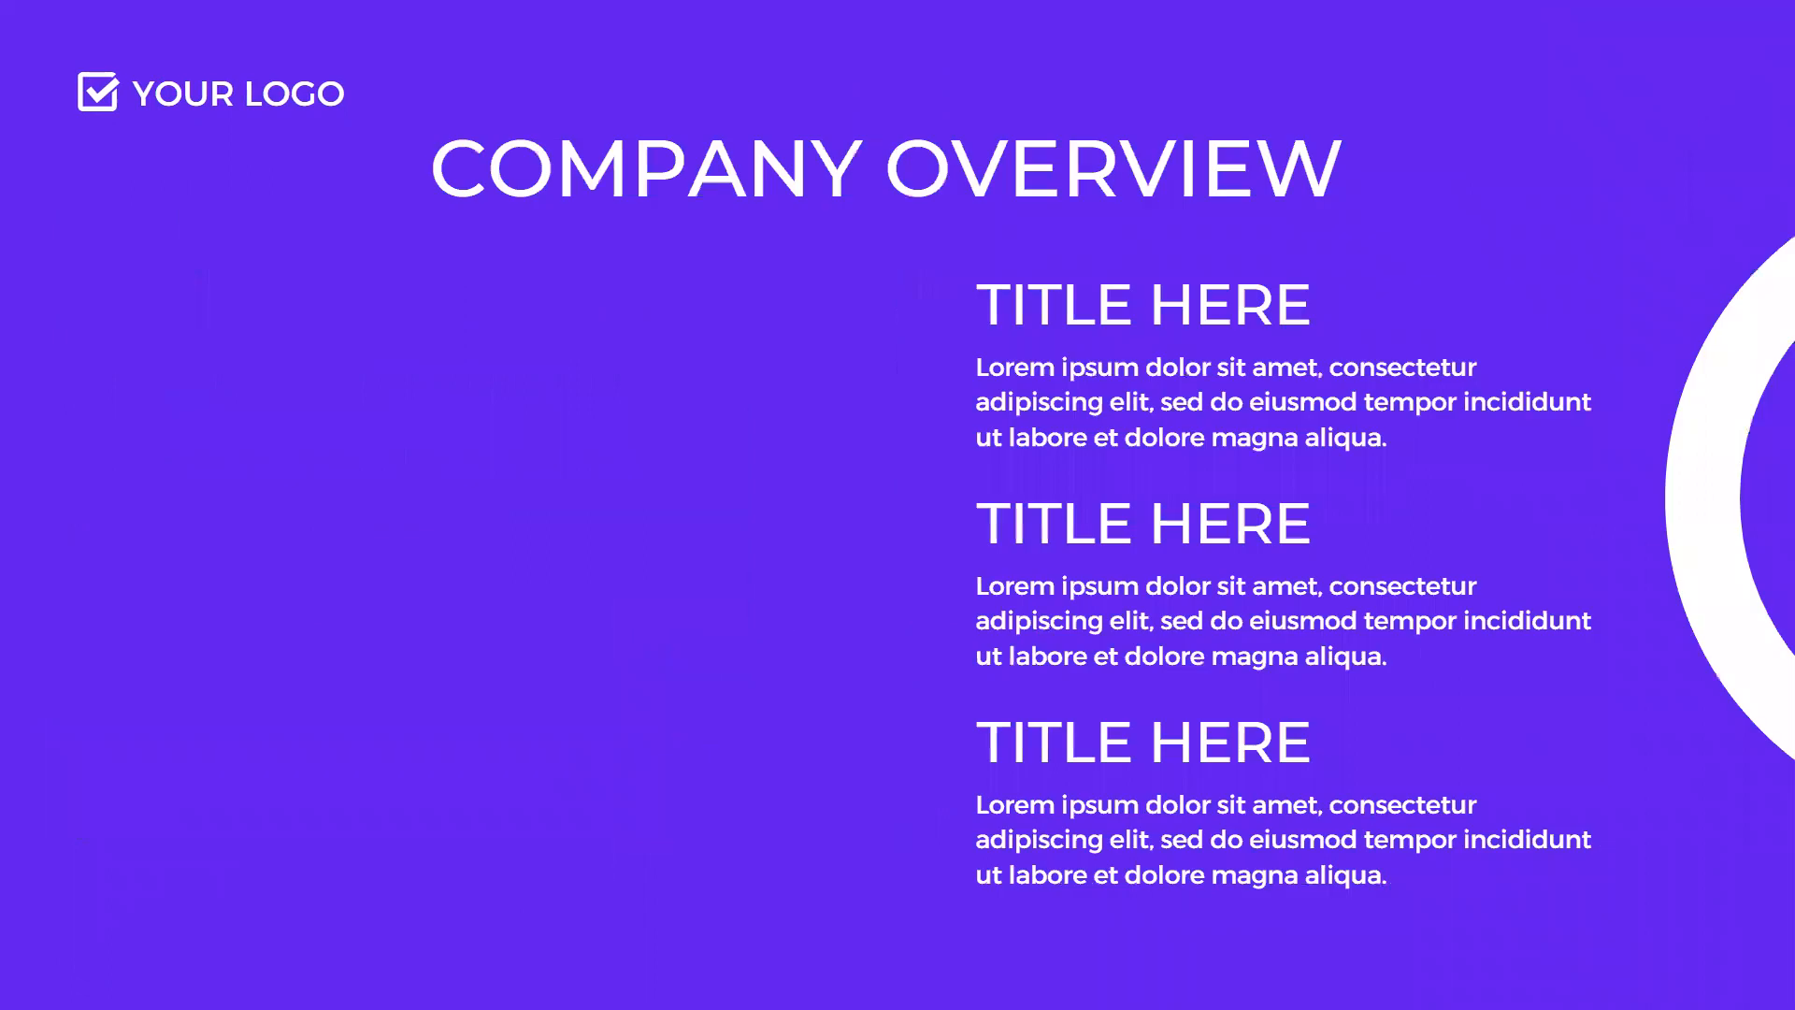
click(1459, 478)
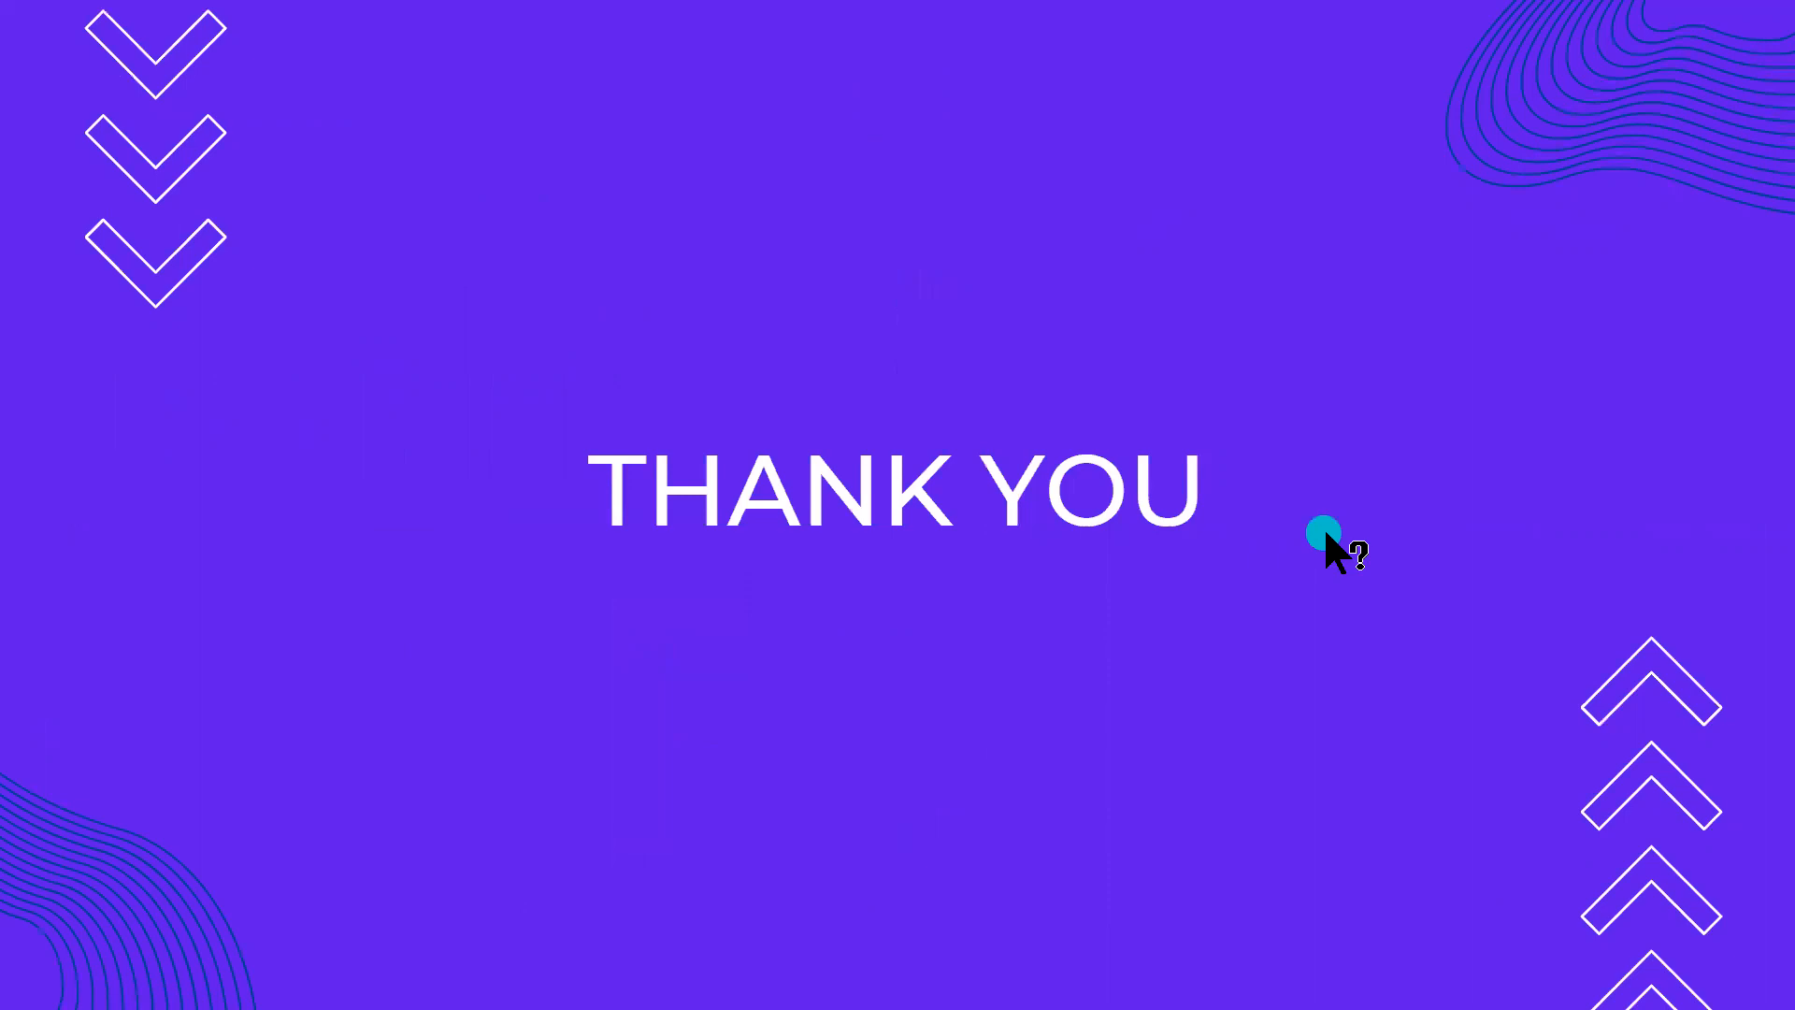
key(Escape)
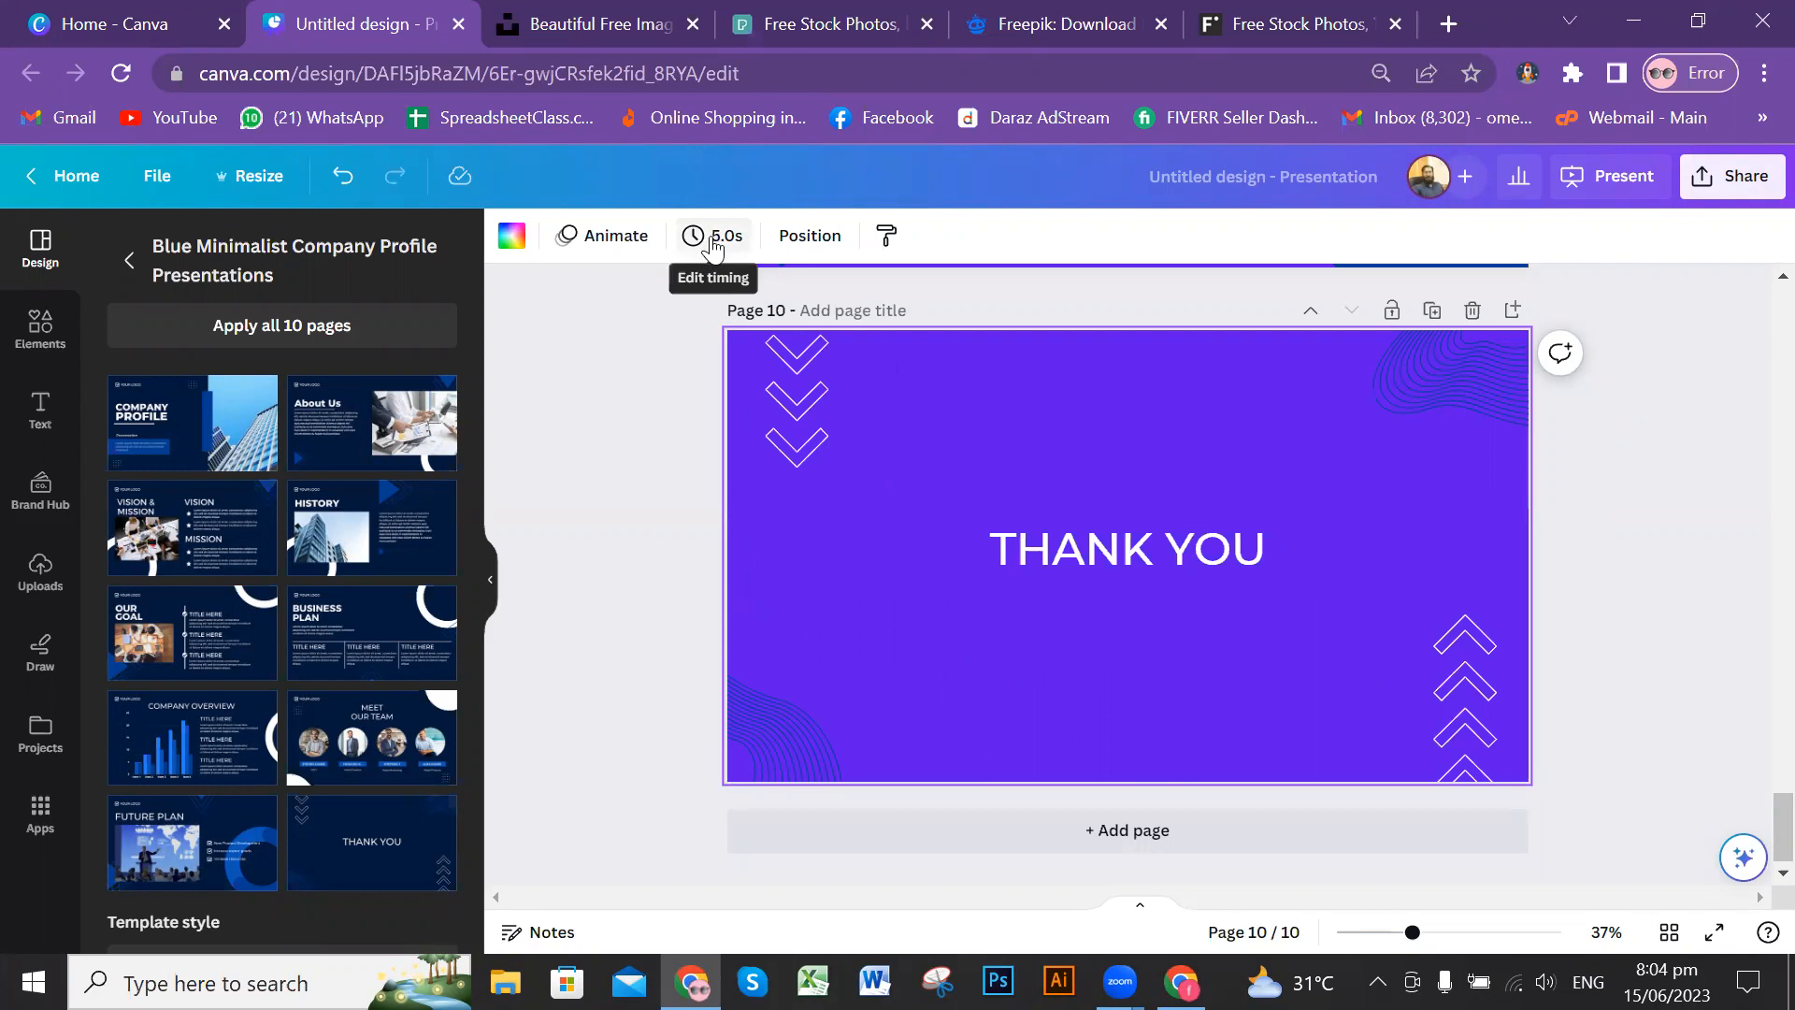
Step: Check the timing setting of the Thank You page and close it without changing it
click(714, 245)
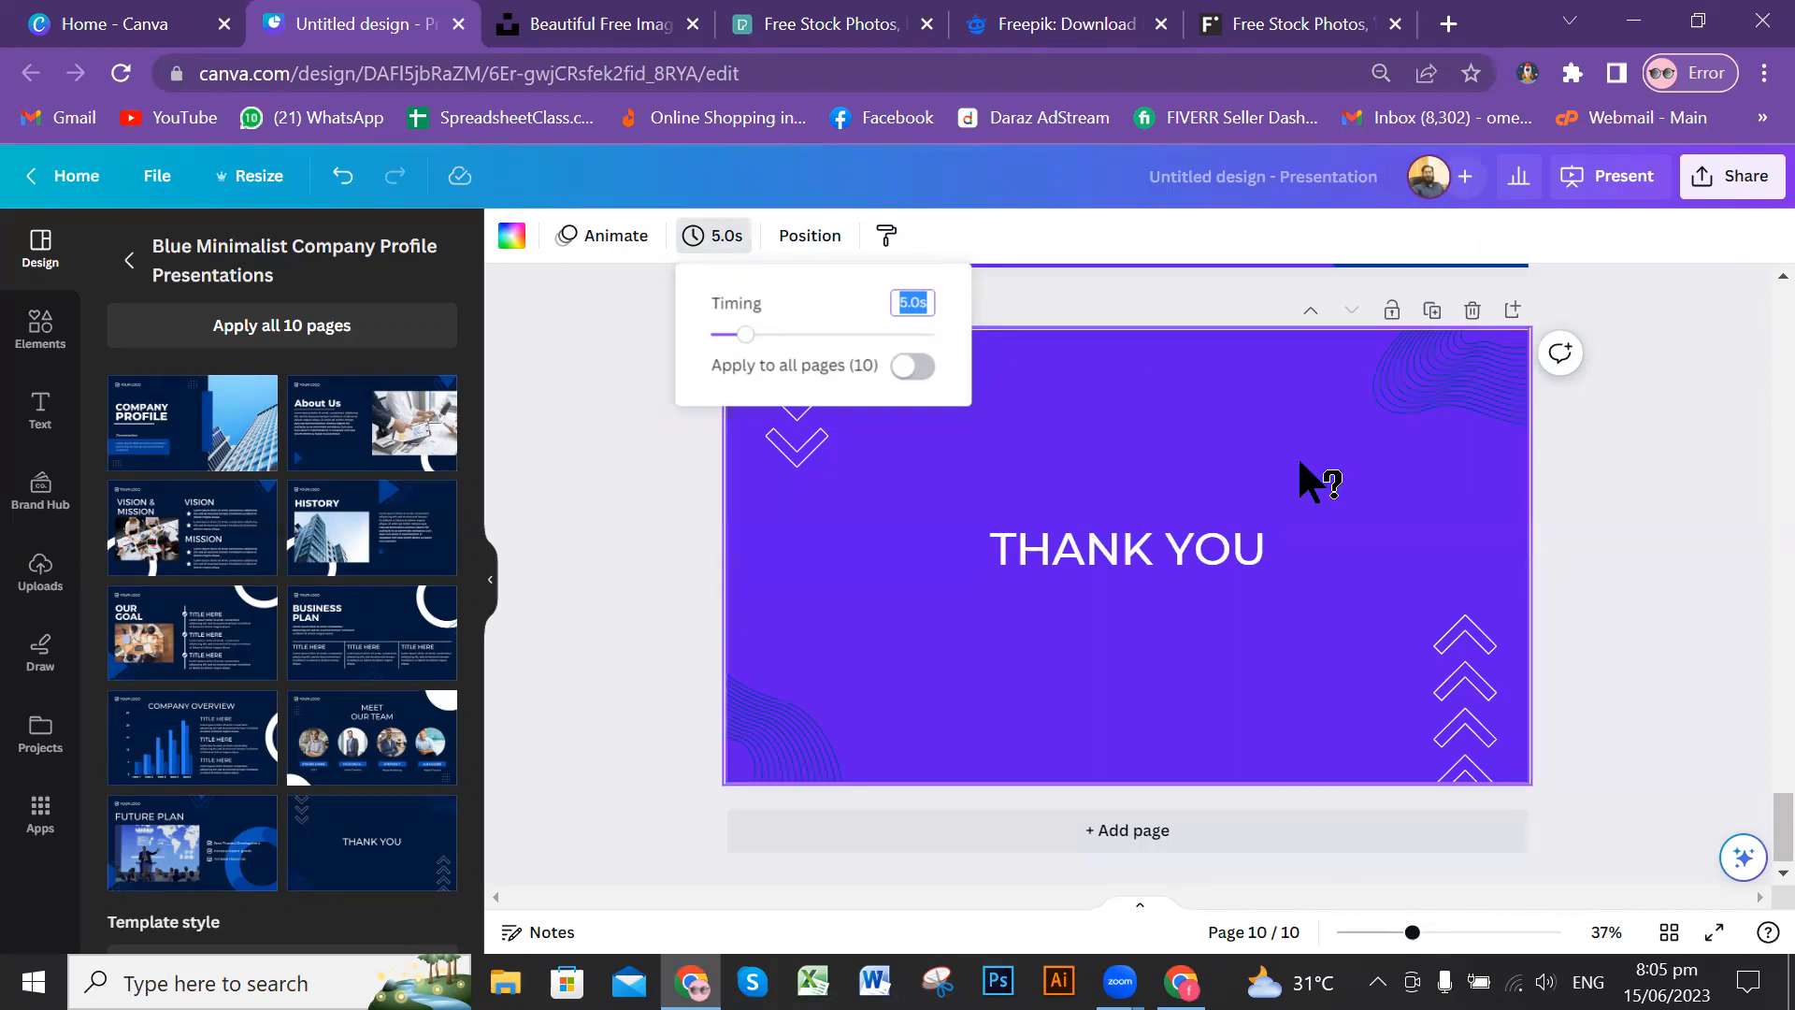
click(1673, 436)
Step: Review the violet slides from the Thank You page back up to the cover page
scroll(1674, 434, up, 5)
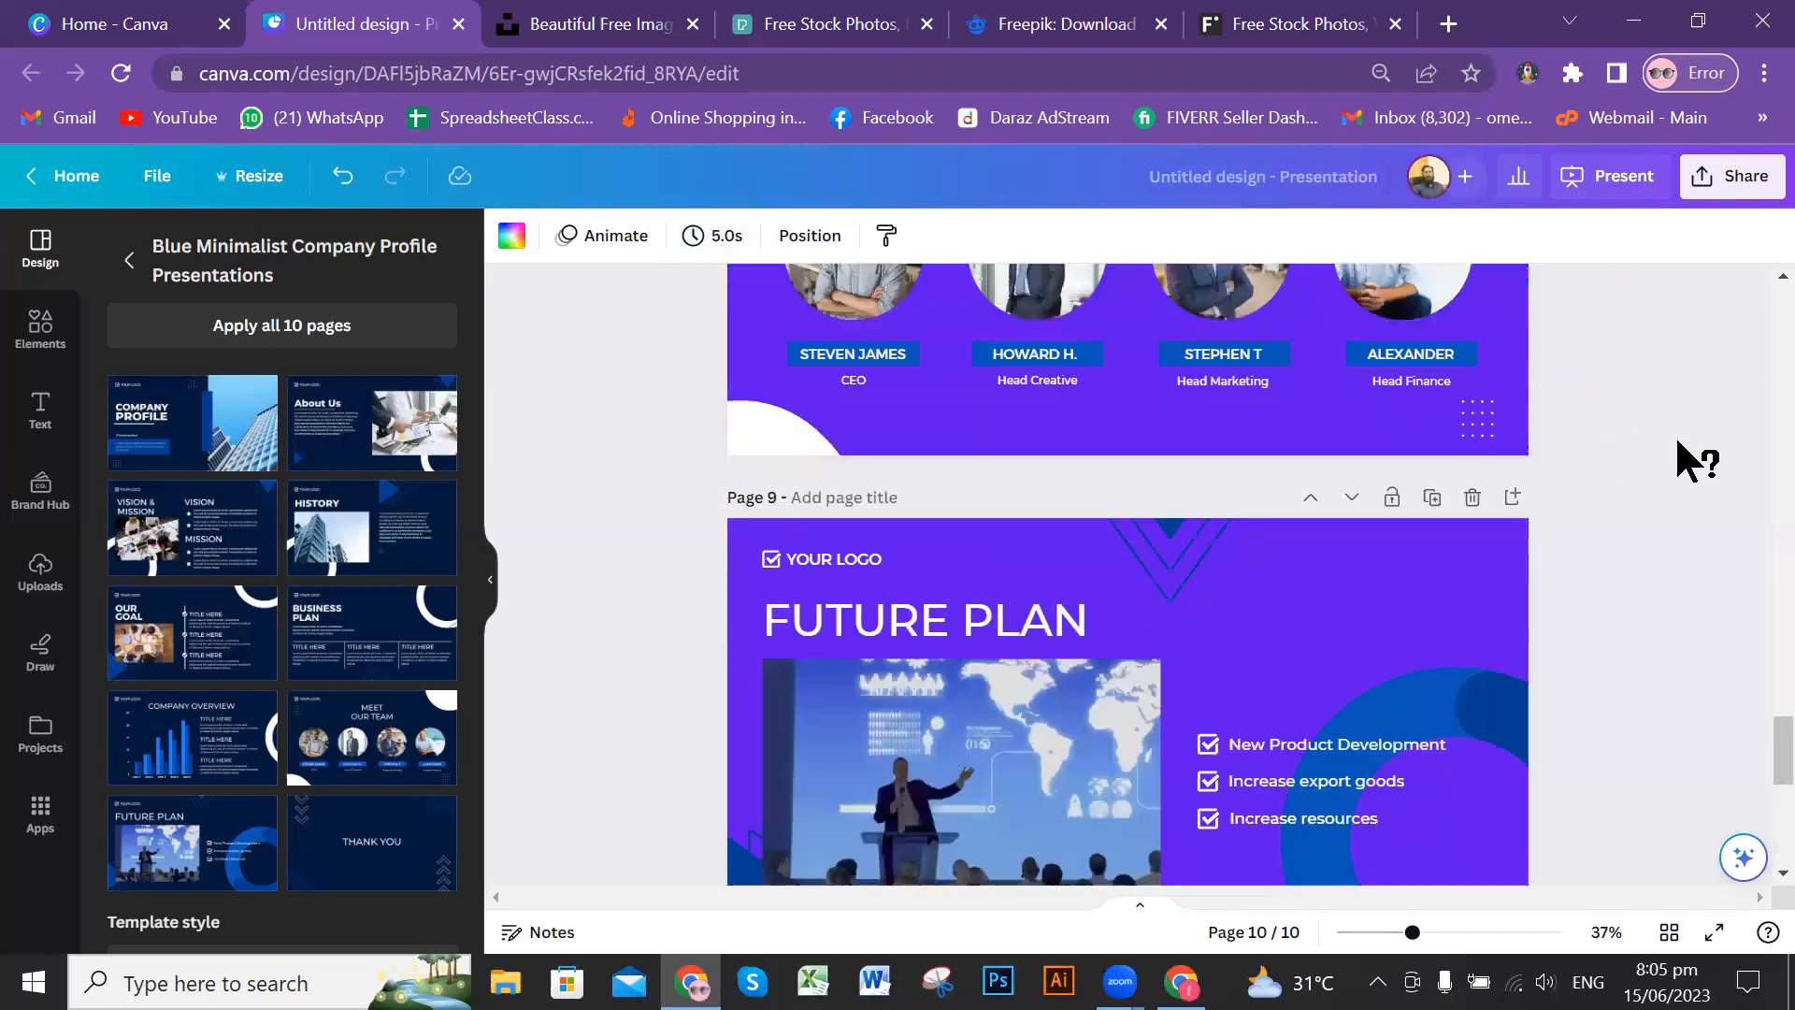
scroll(1674, 434, up, 10)
scroll(1658, 308, up, 10)
scroll(1643, 293, up, 7)
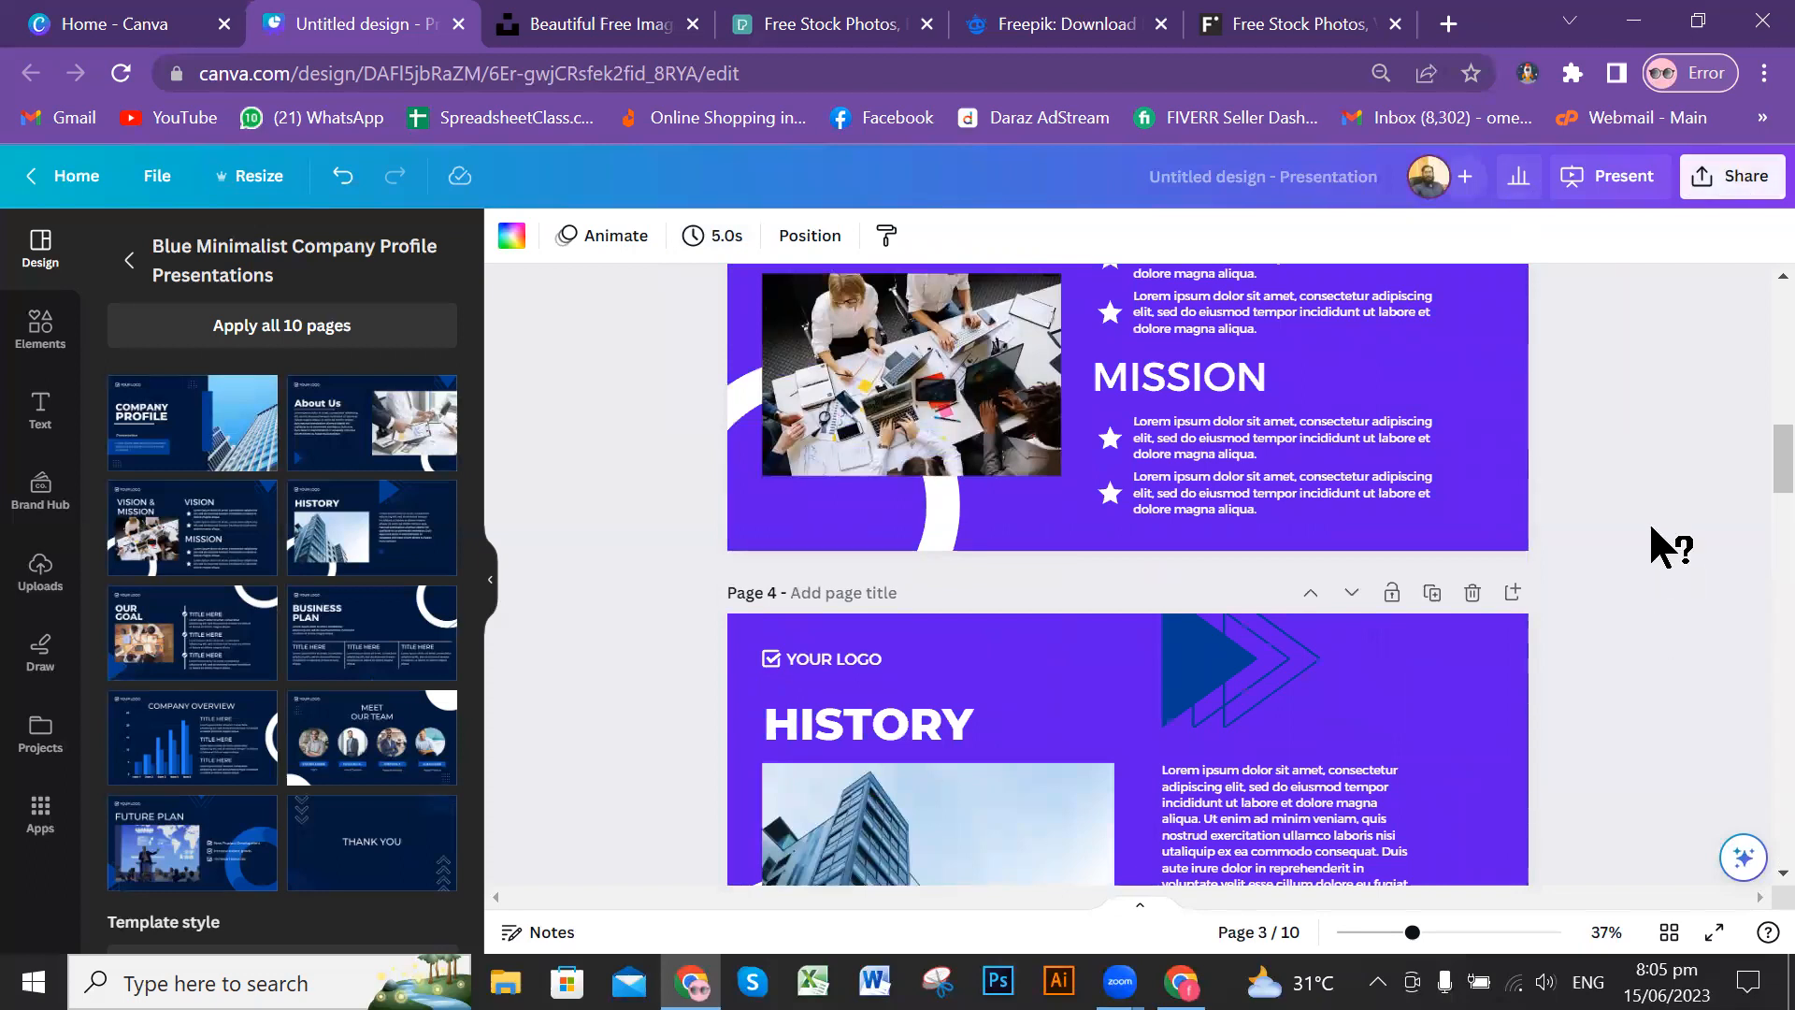
scroll(1651, 529, up, 6)
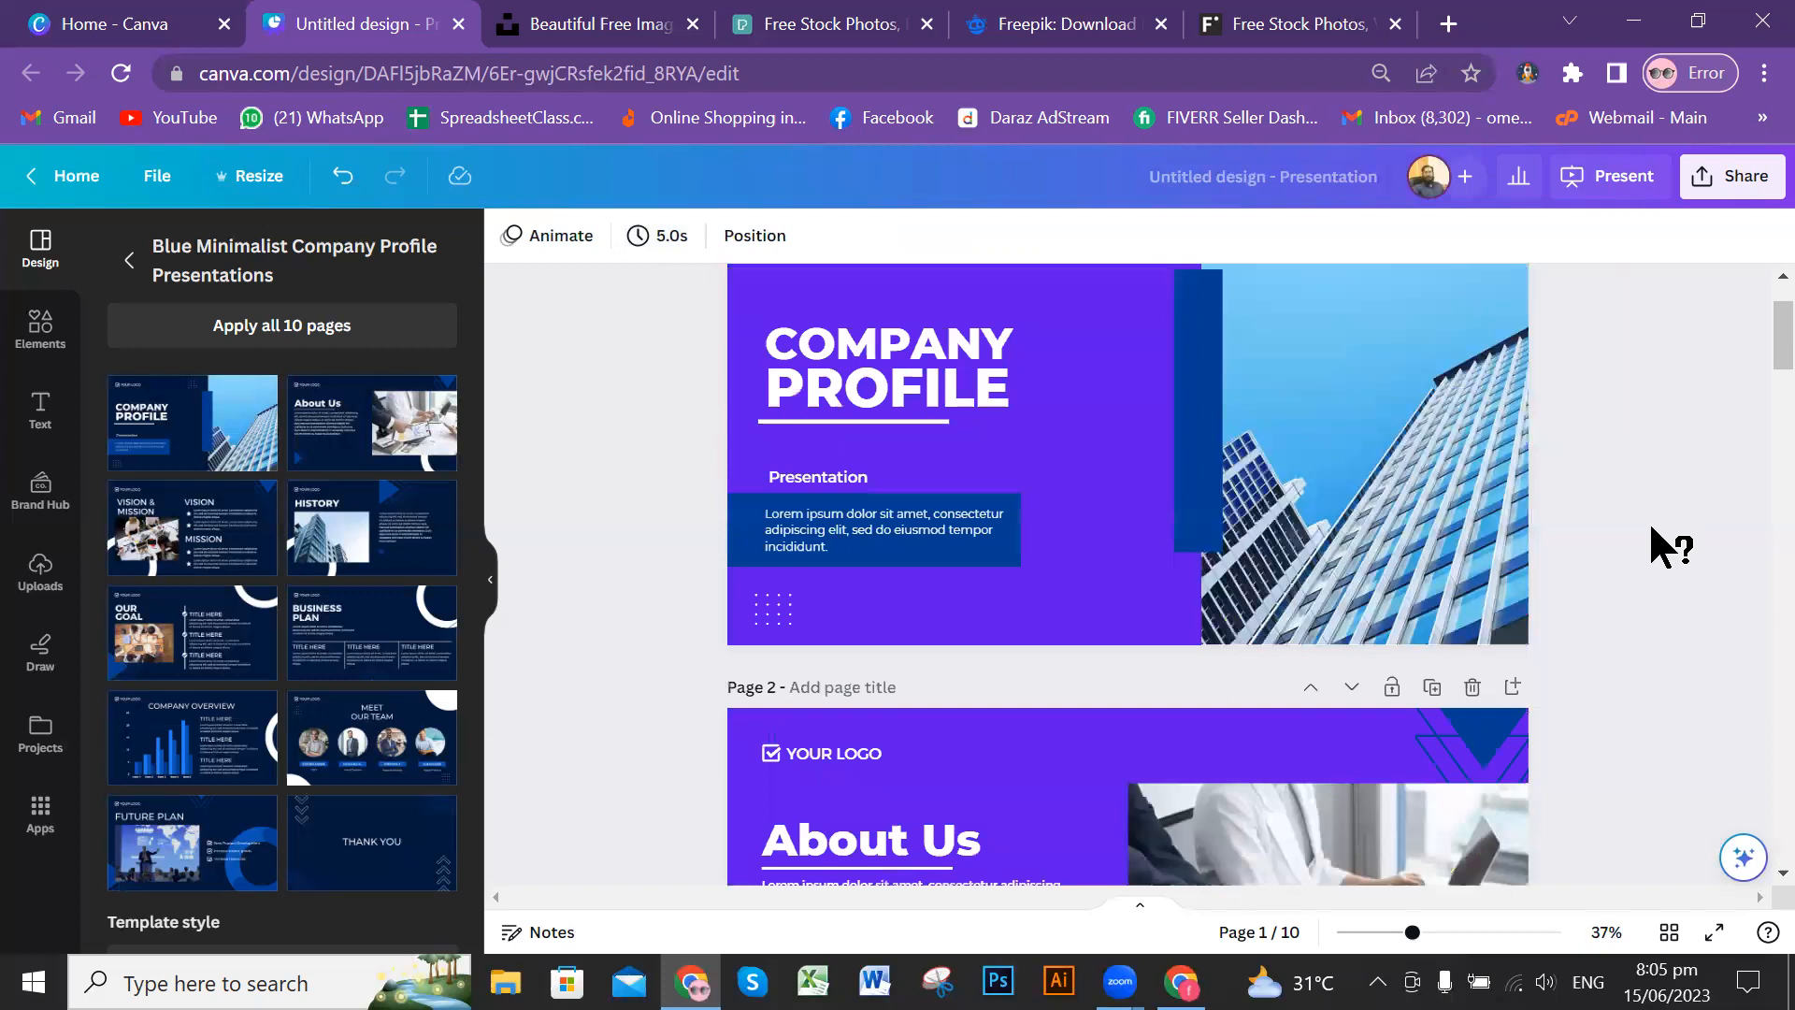
scroll(1651, 528, up, 2)
scroll(1636, 467, down, 5)
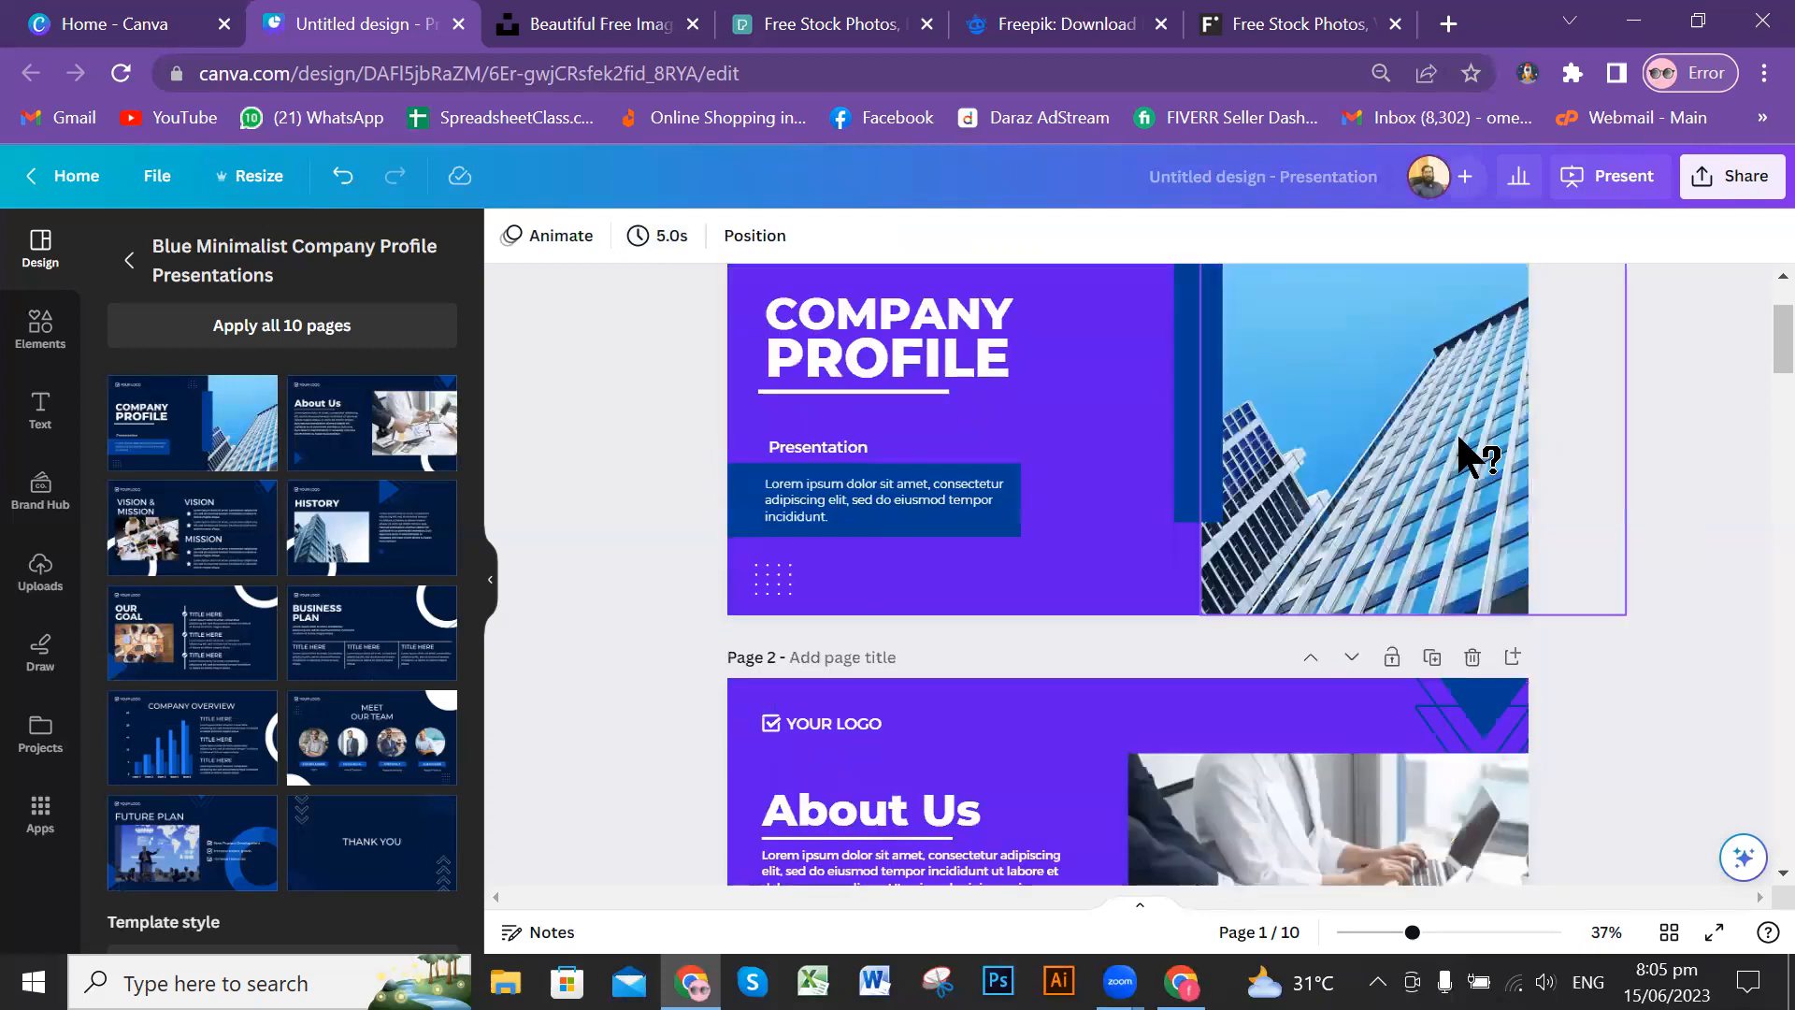
scroll(1635, 439, down, 3)
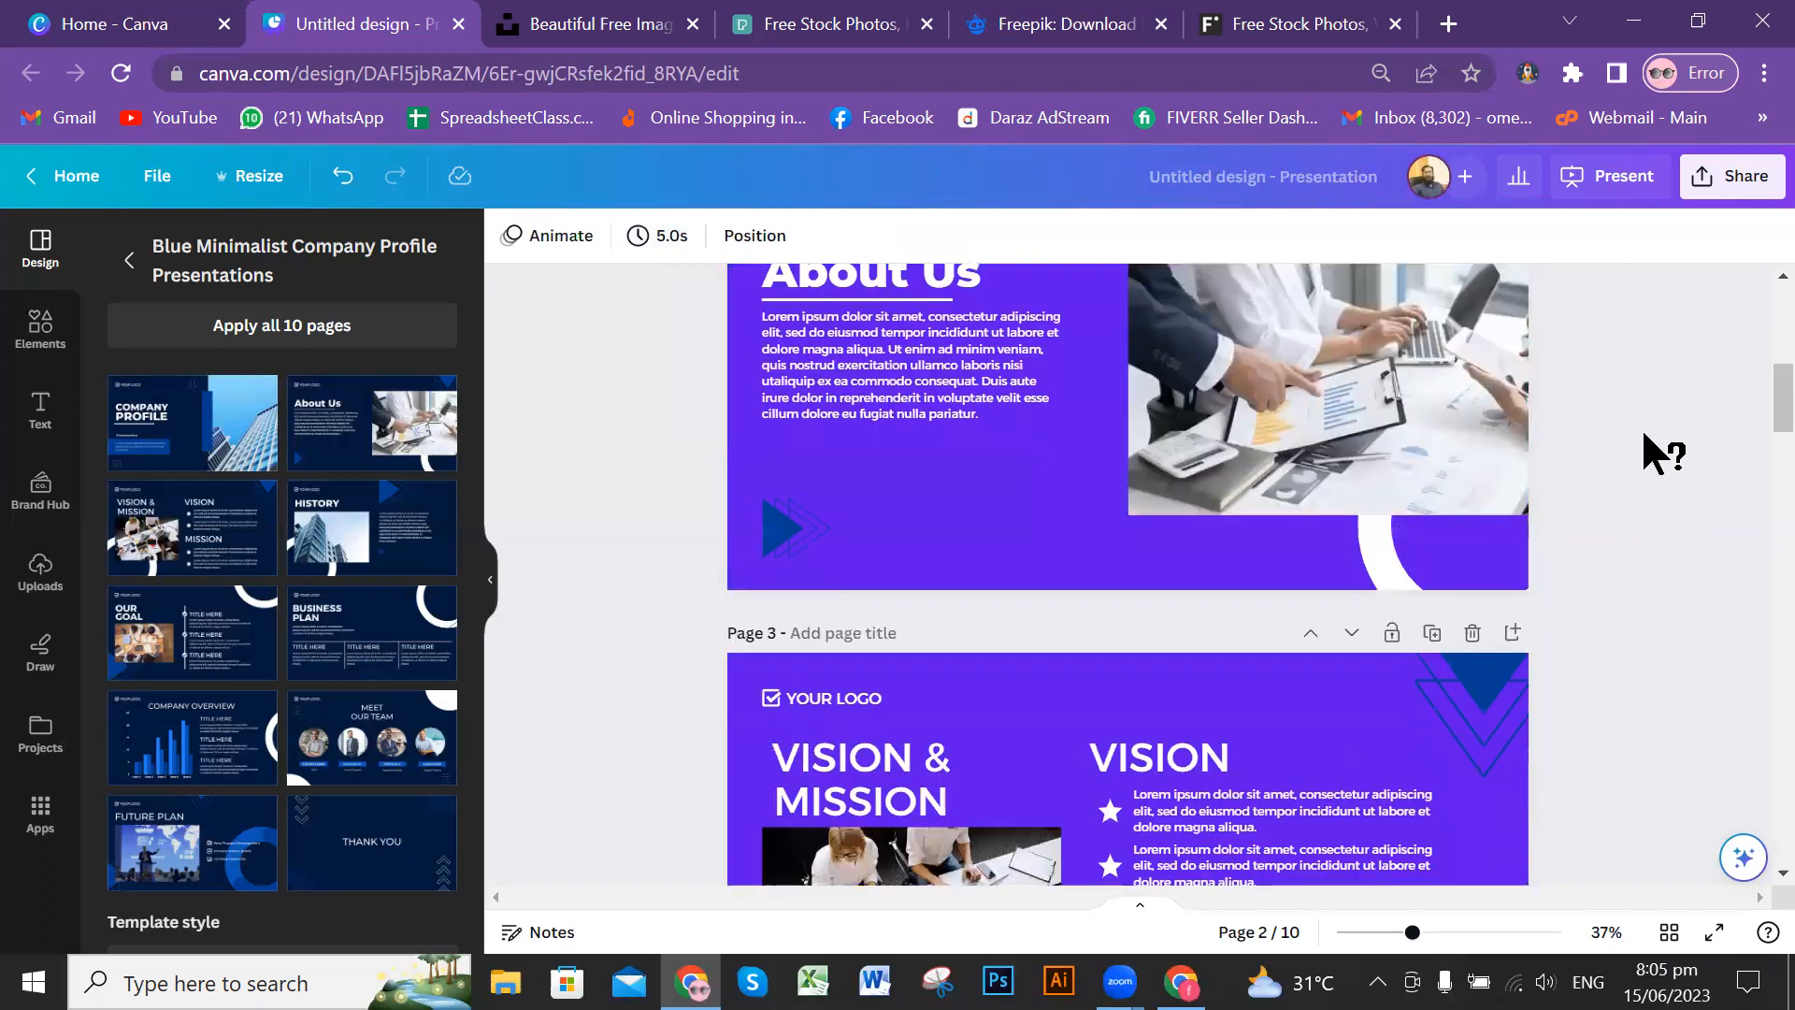
scroll(1645, 453, up, 5)
scroll(1569, 488, up, 2)
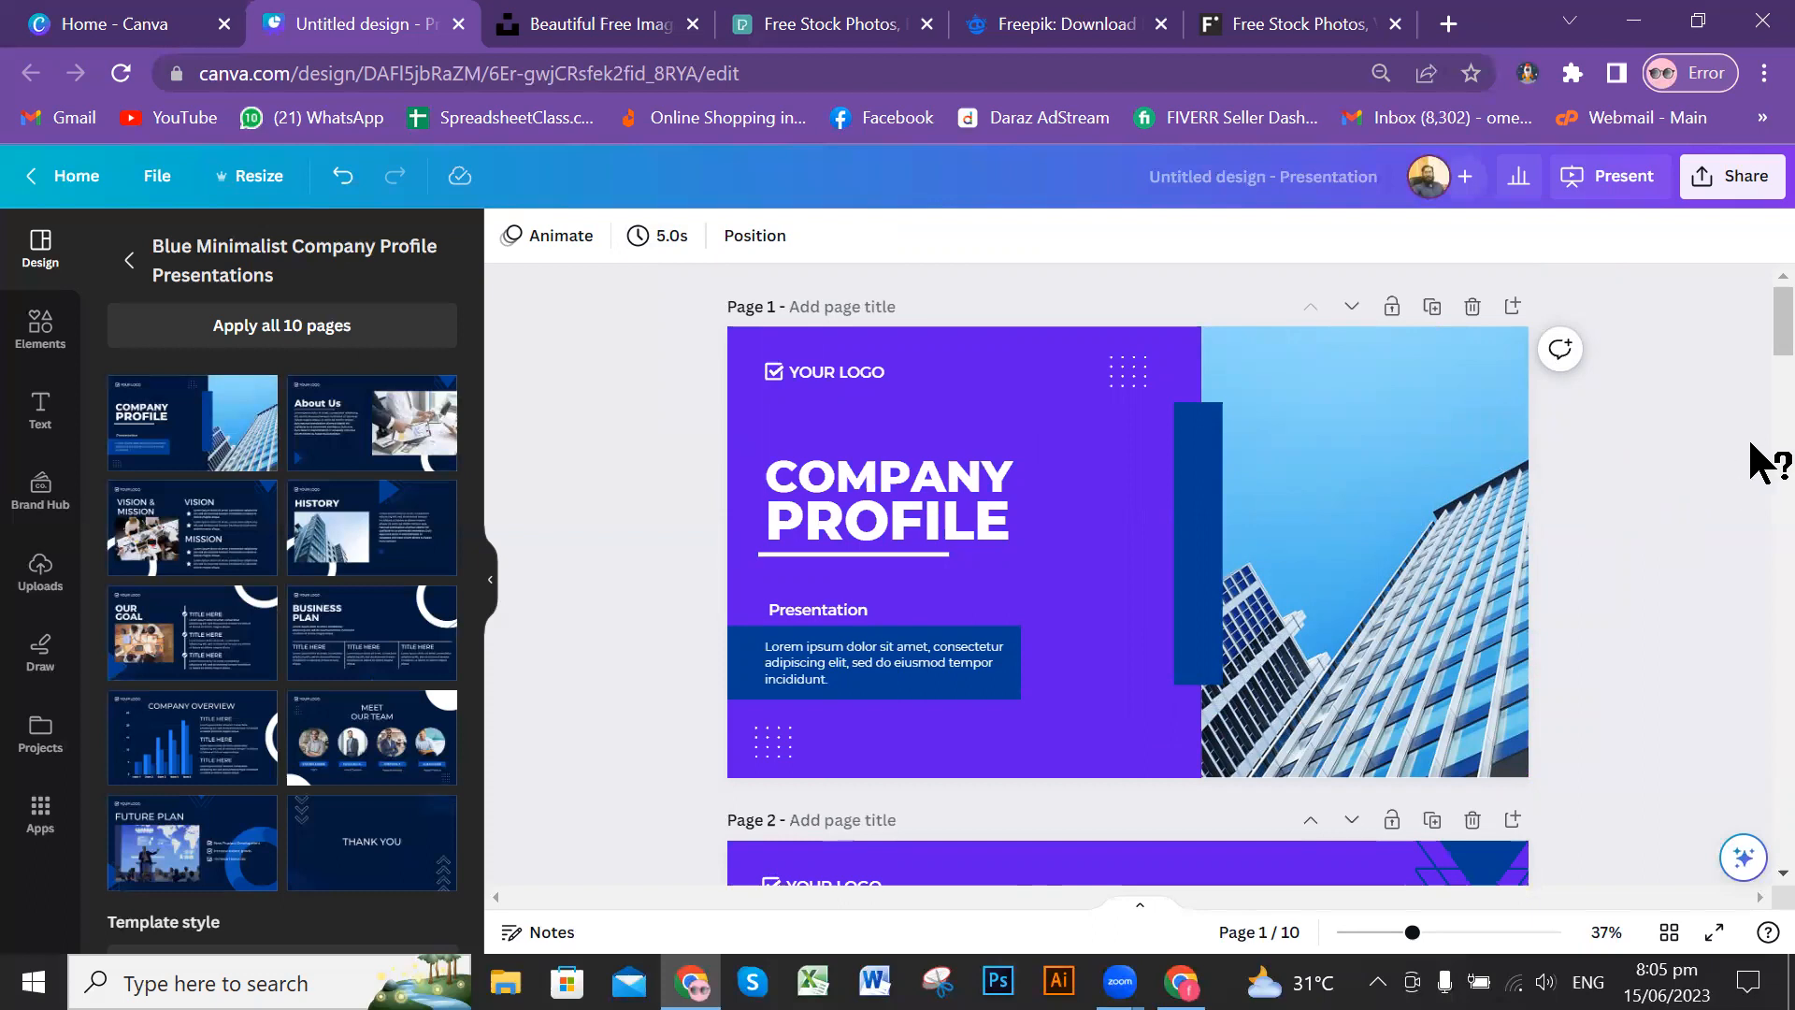
scroll(1645, 383, down, 1)
scroll(1585, 348, up, 1)
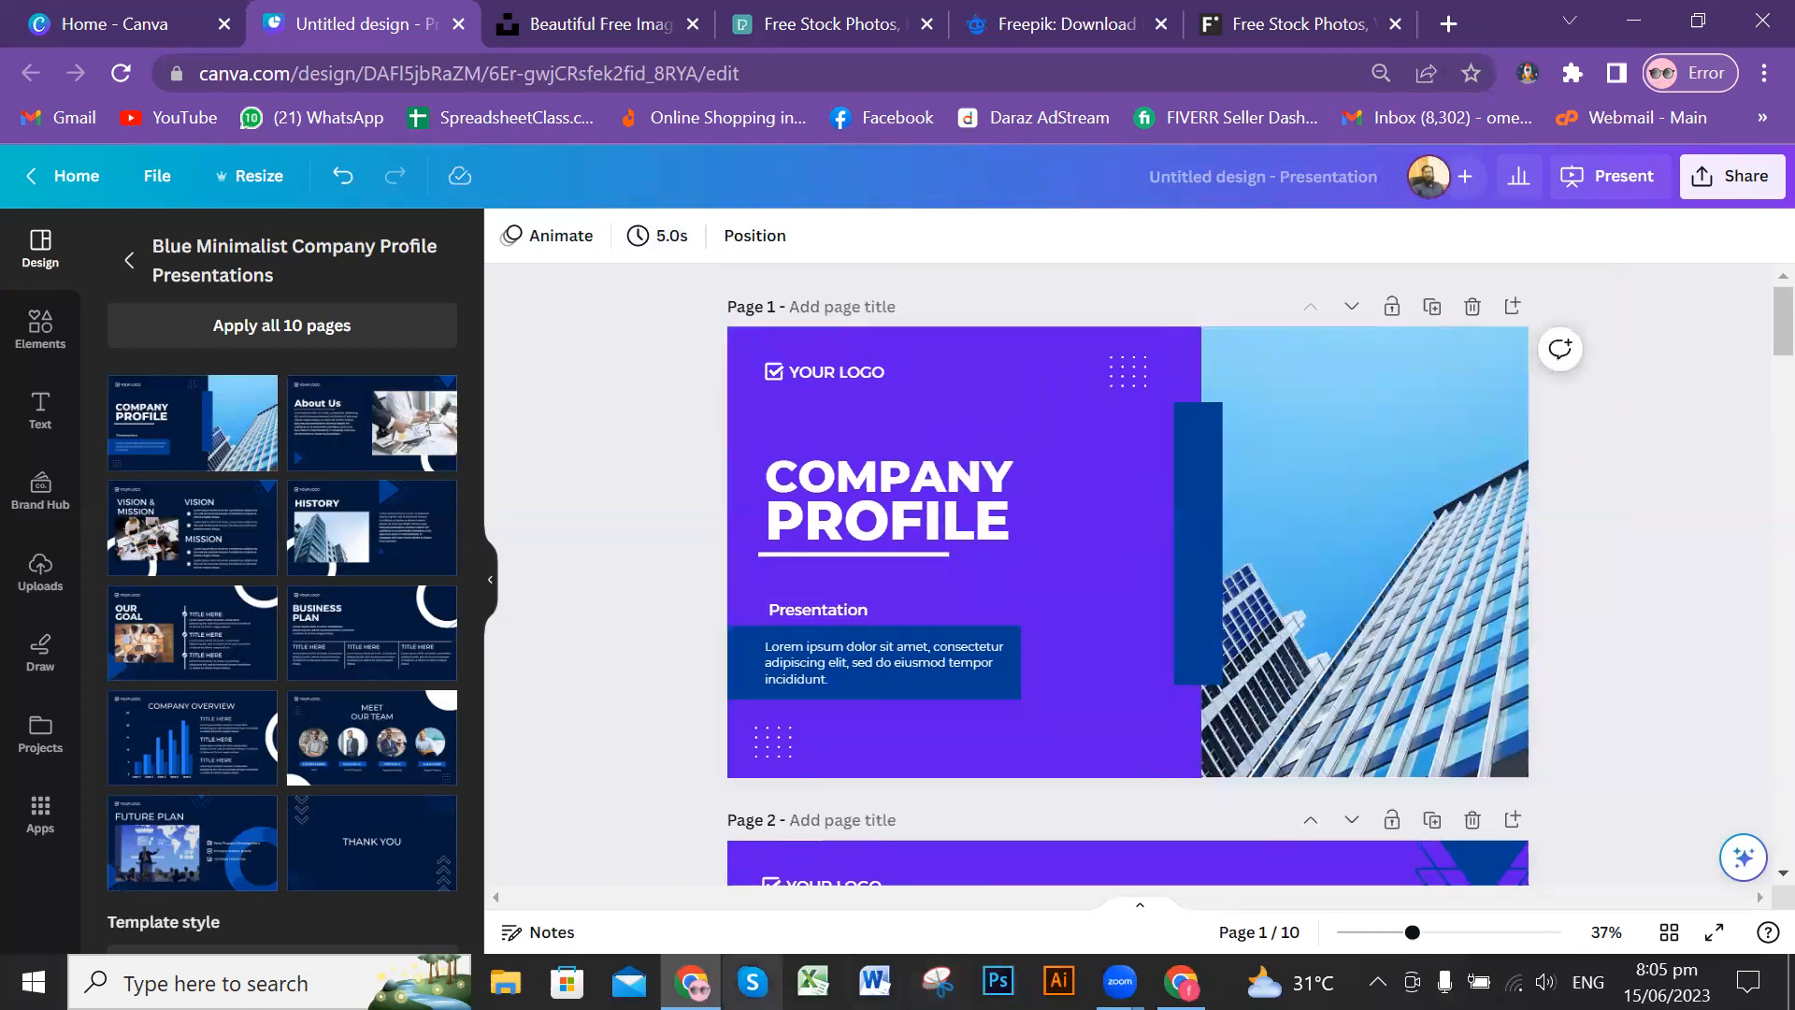
click(973, 533)
click(1427, 536)
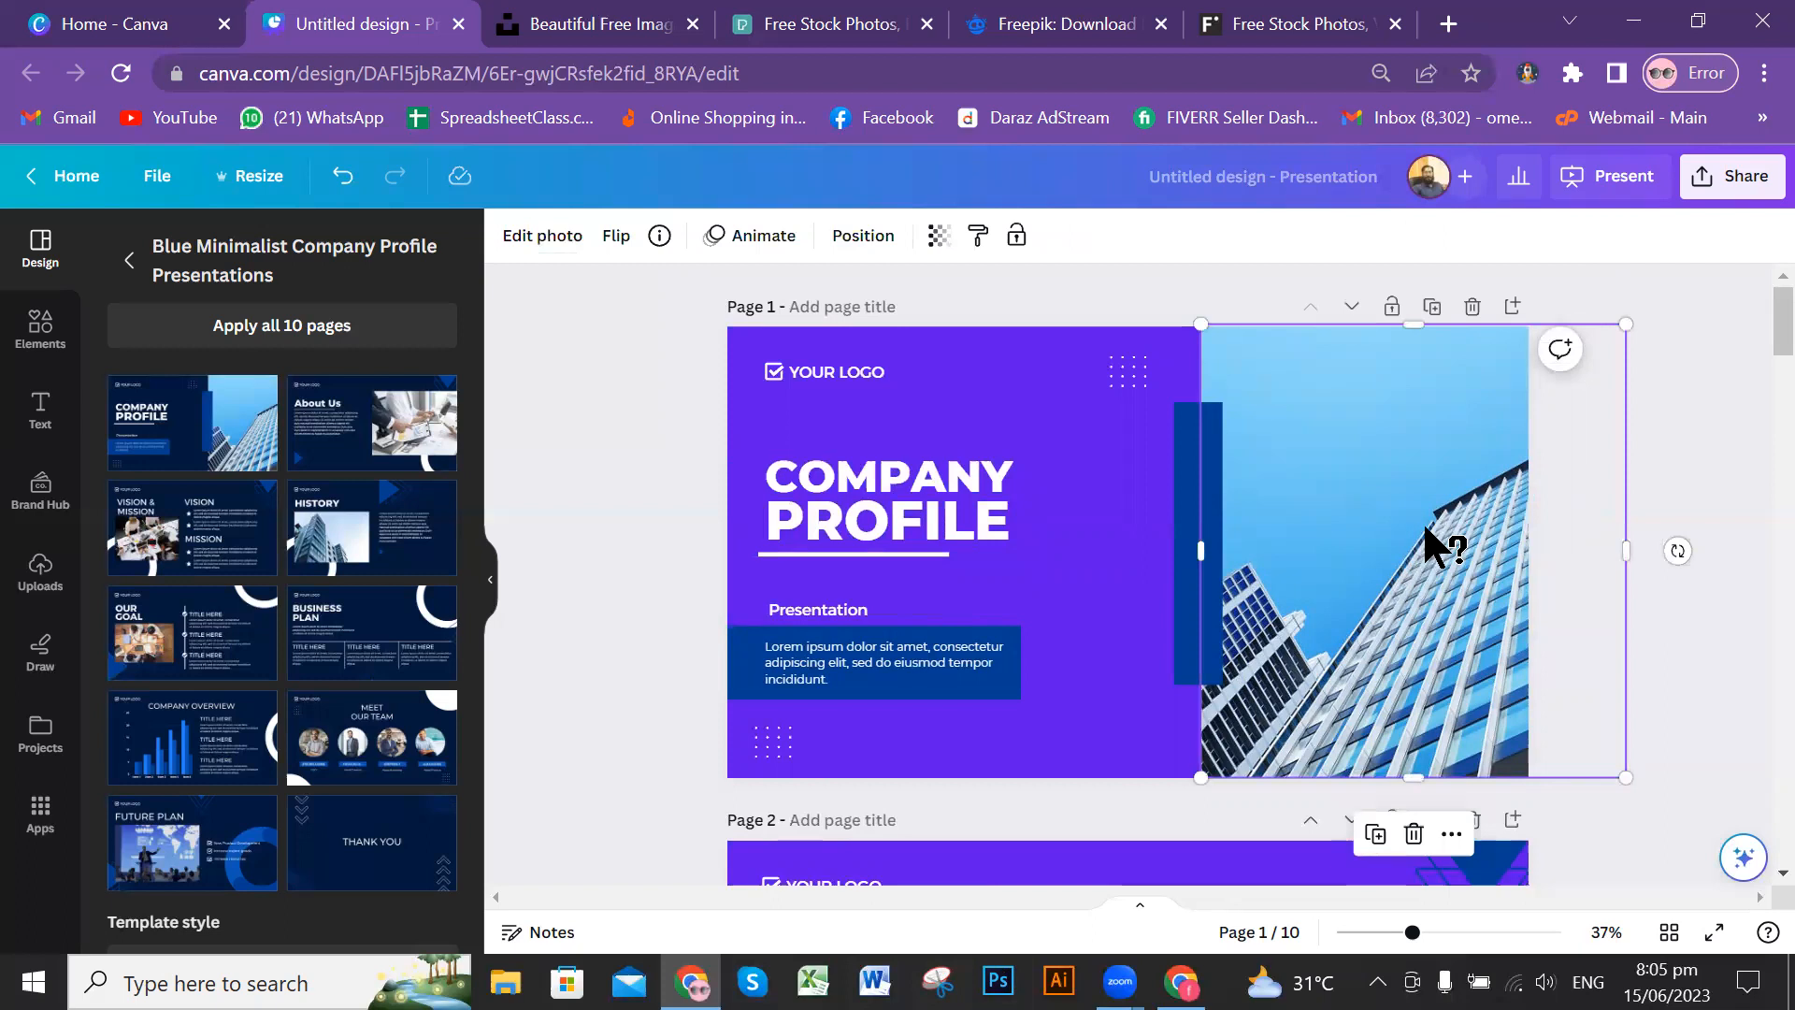
click(1679, 482)
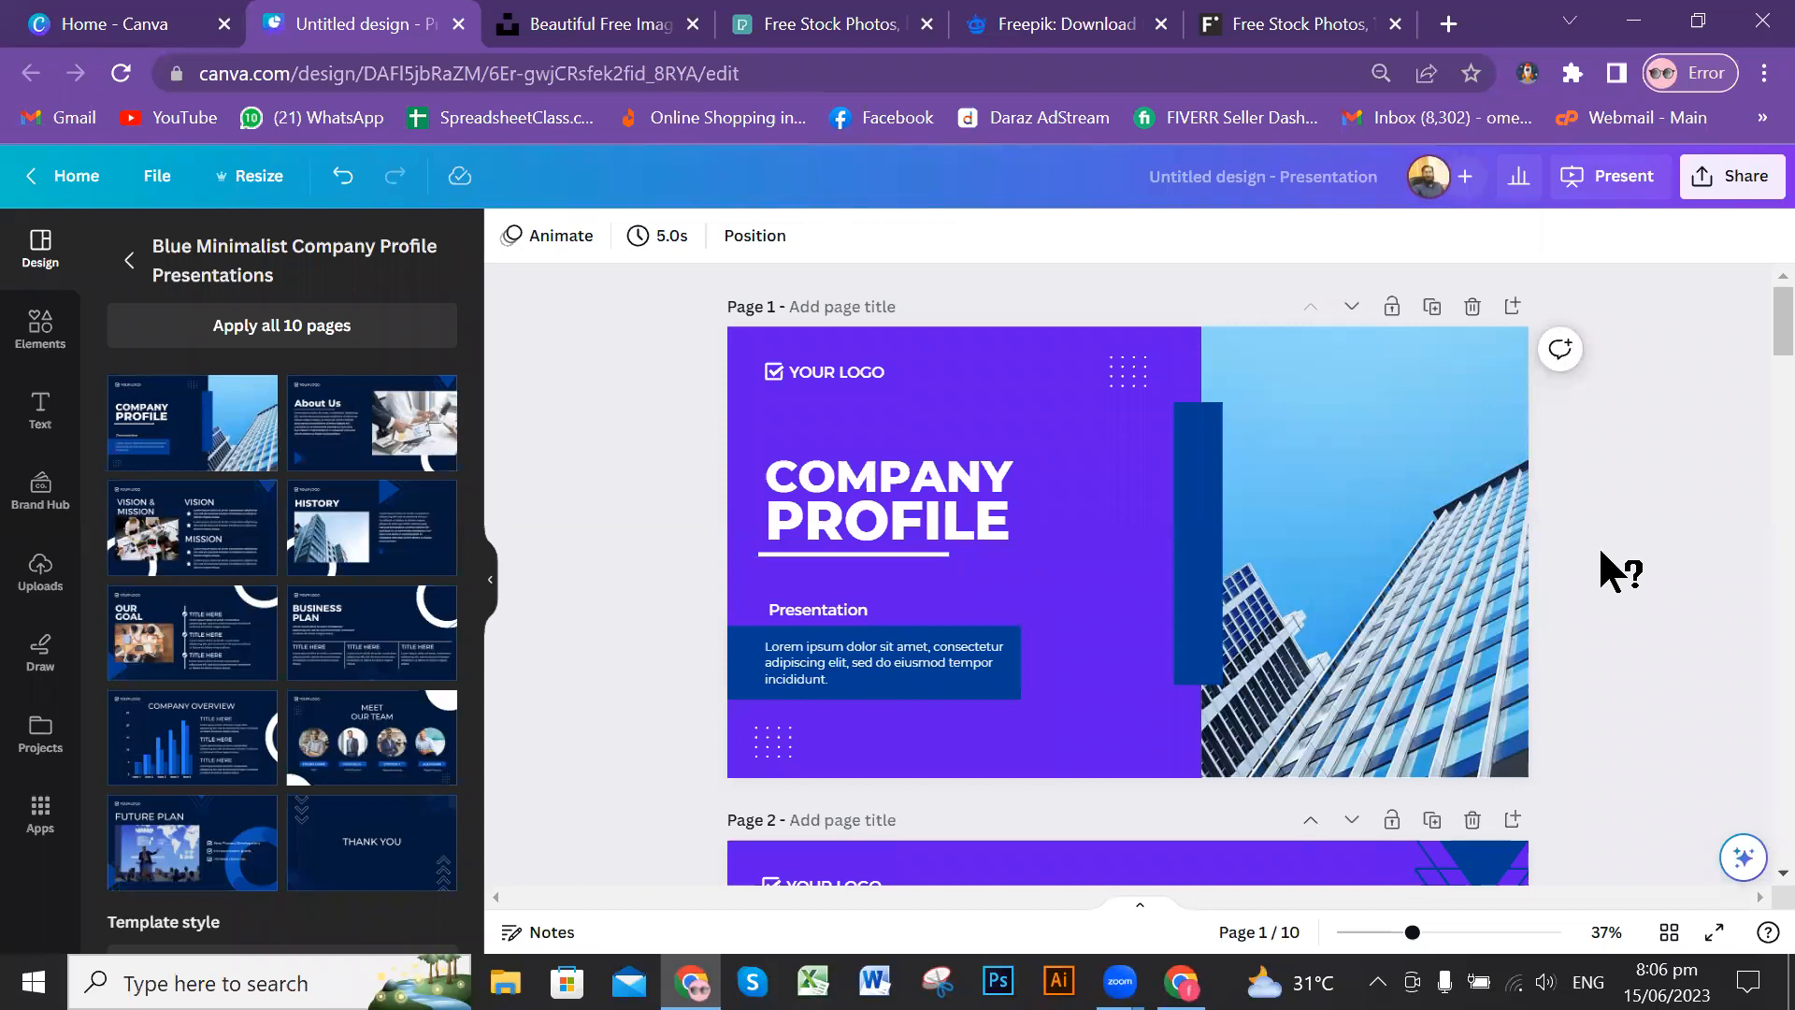
Step: View the design's download options for PDF Standard with all pages, and close them without downloading
click(1718, 179)
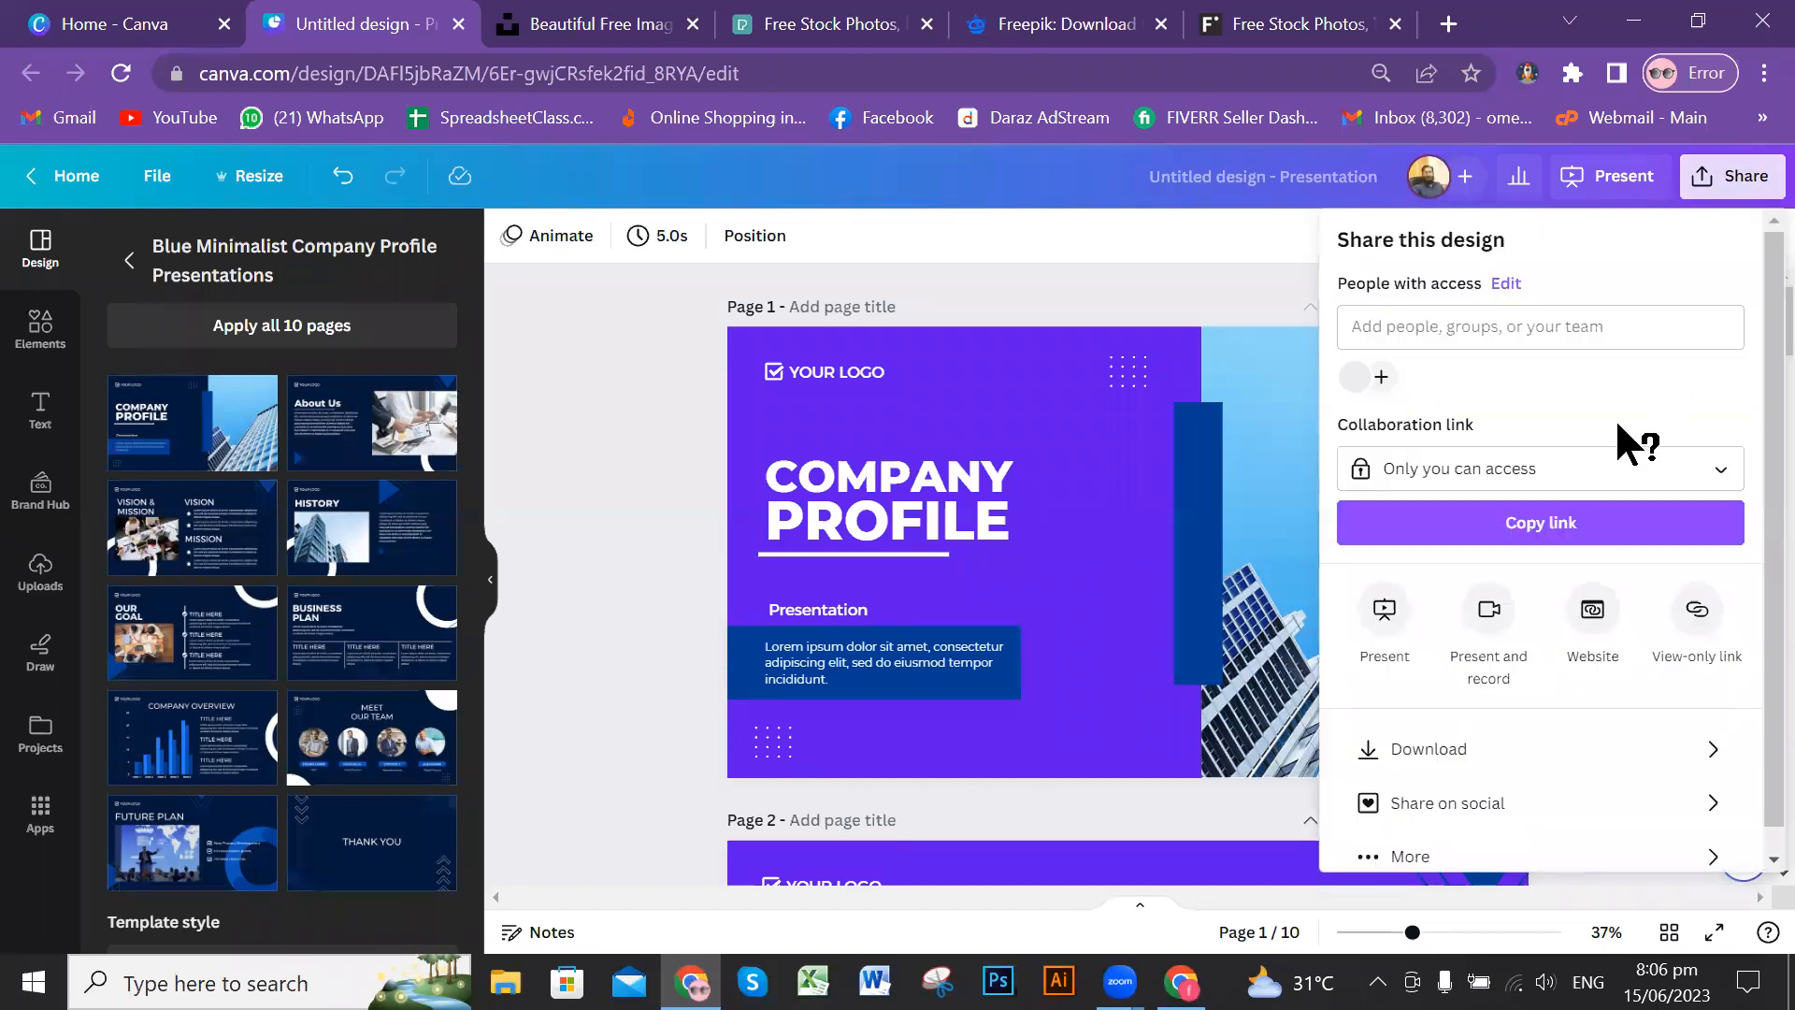
scroll(1635, 723, down, 1)
click(1635, 722)
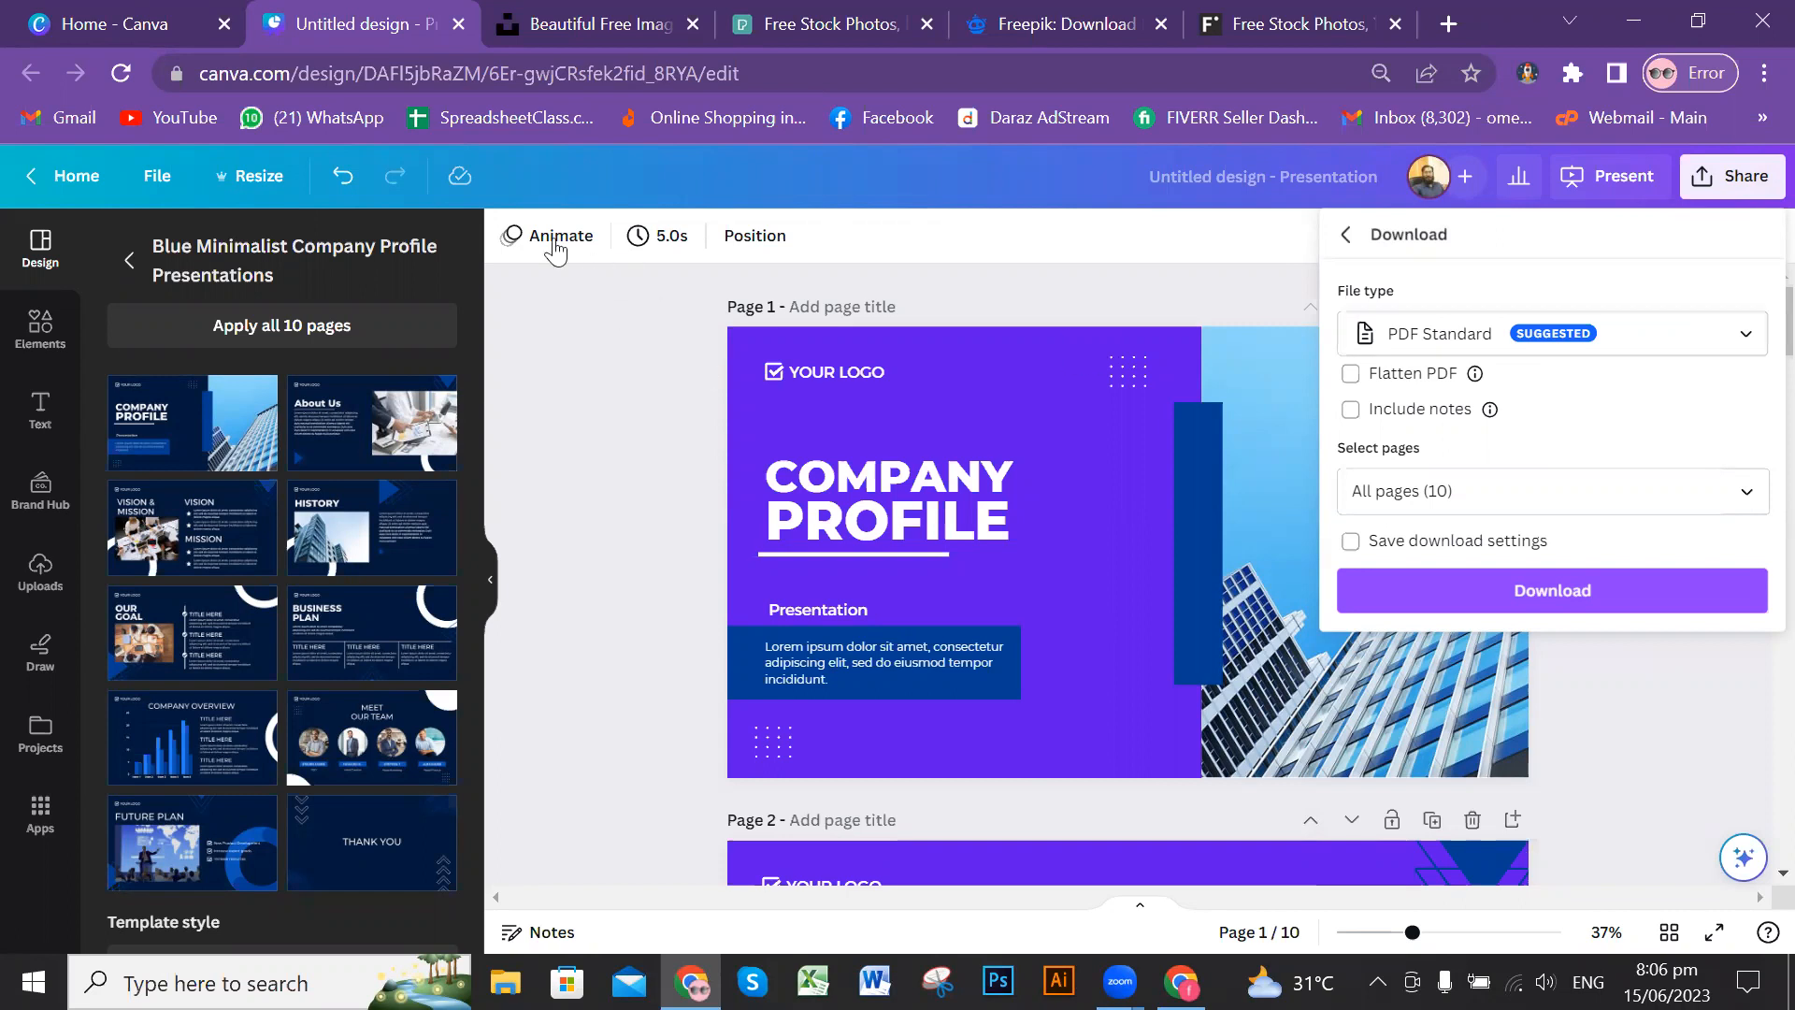
click(574, 392)
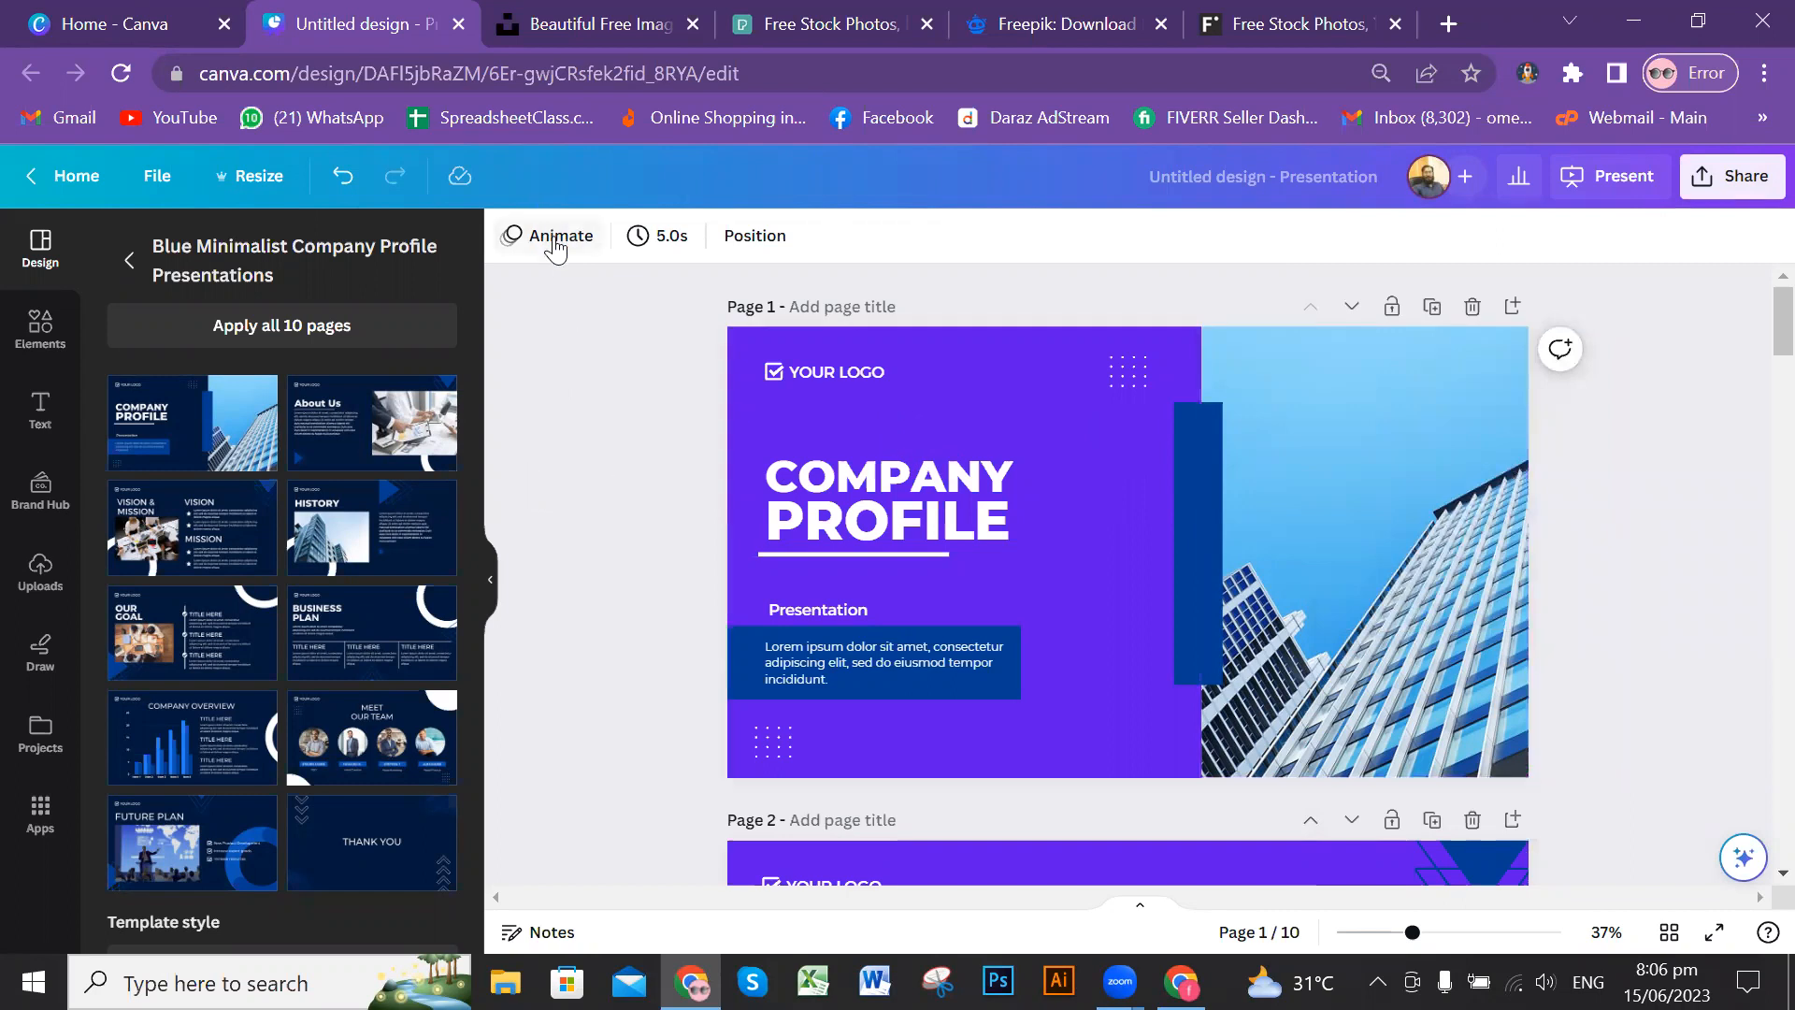
Step: Preview page animations on the cover page, including Chill, Rise and a Photo Movement effect, and close the animation options
click(129, 261)
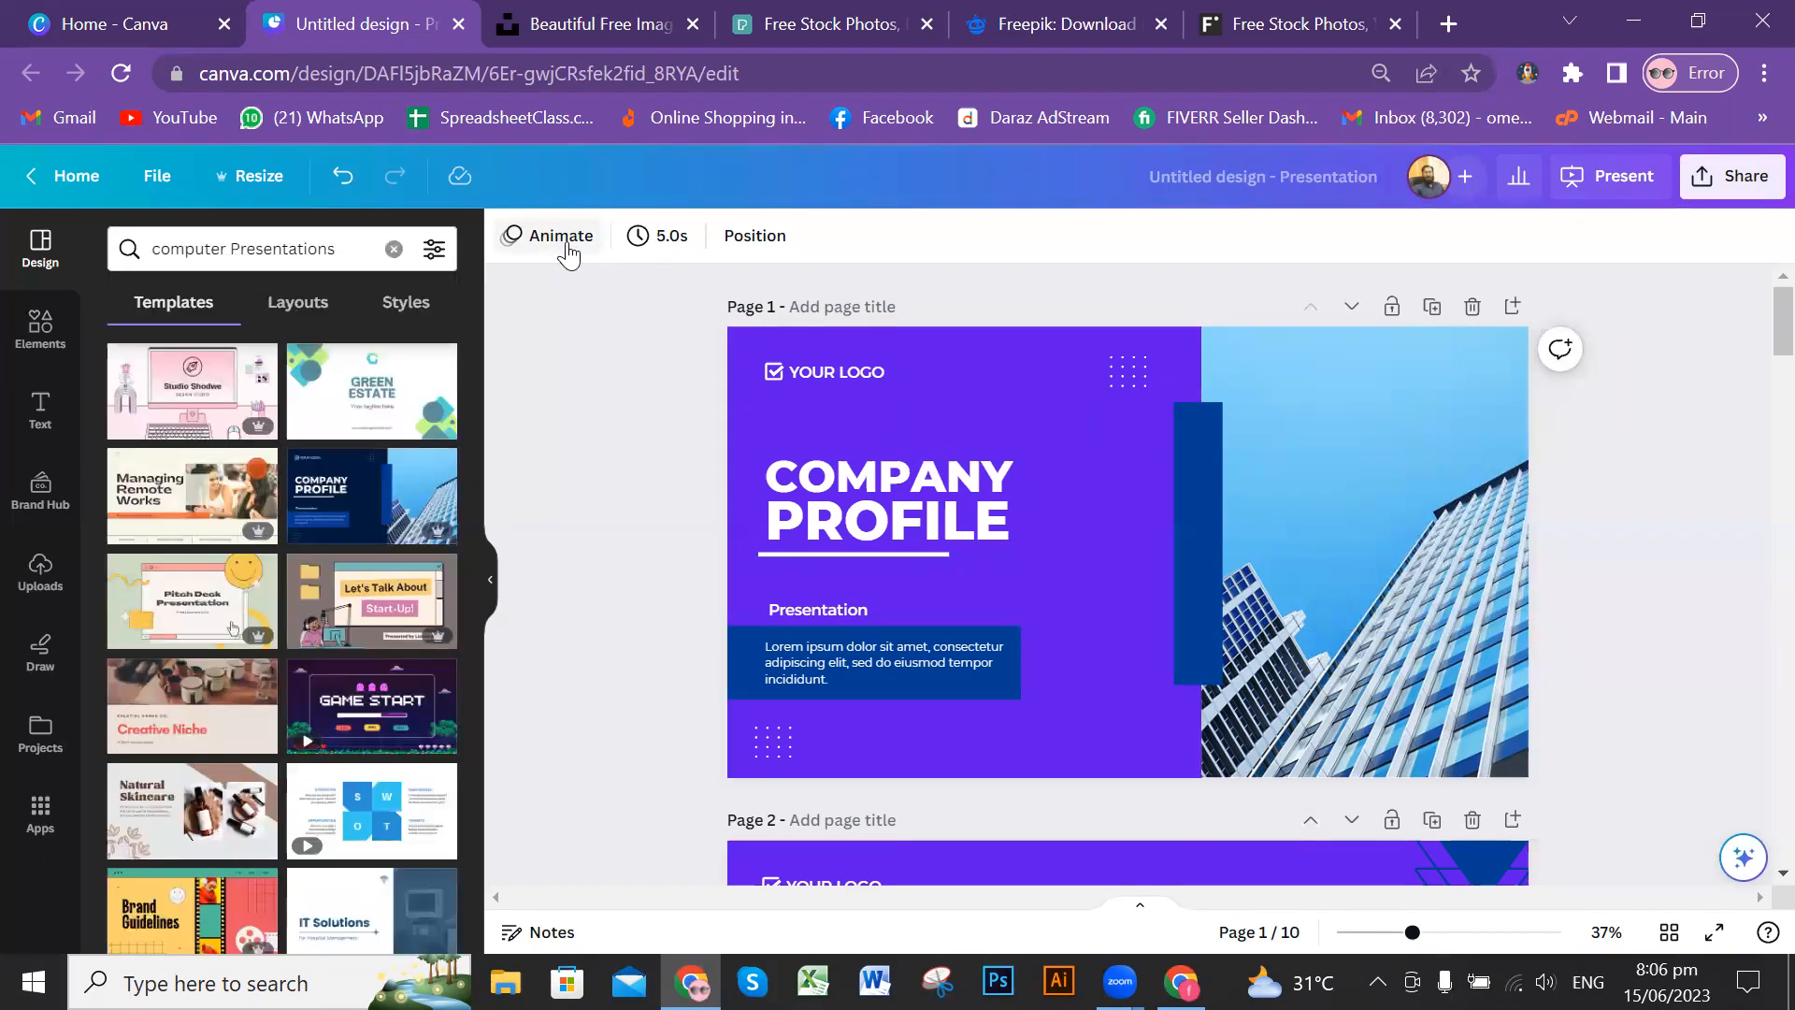
click(560, 238)
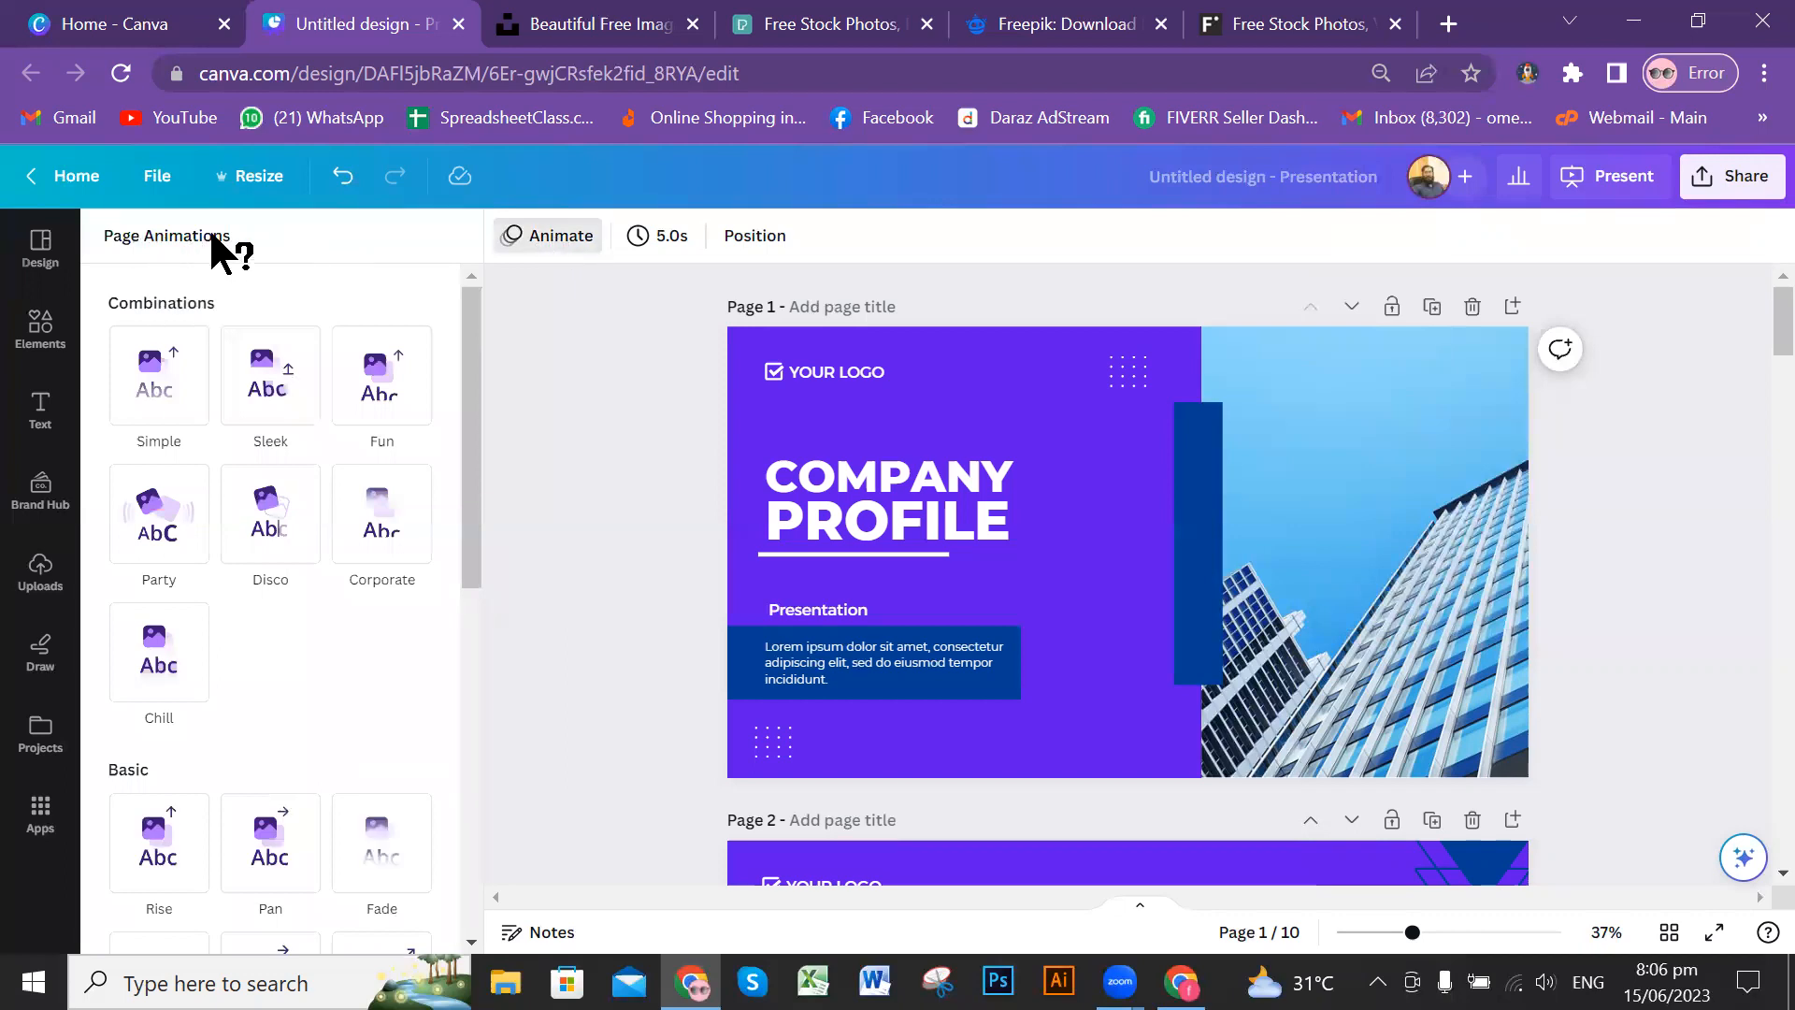
click(159, 388)
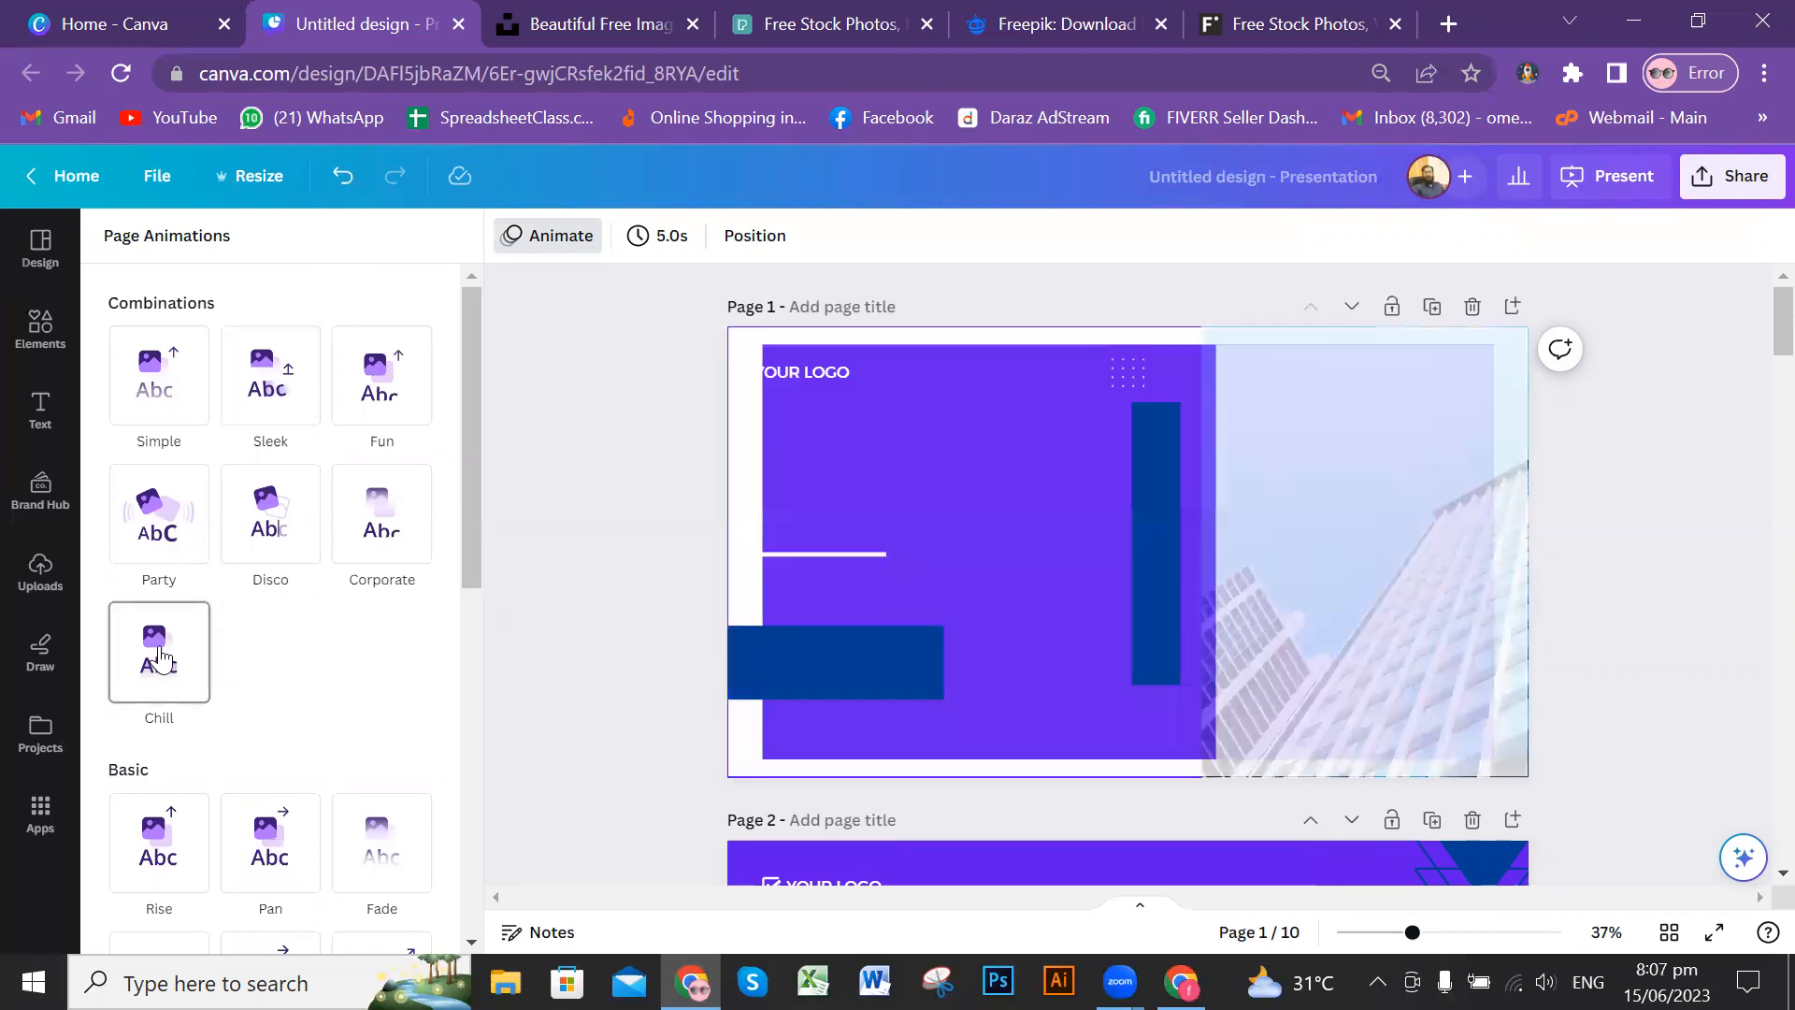
drag(472, 497, 471, 579)
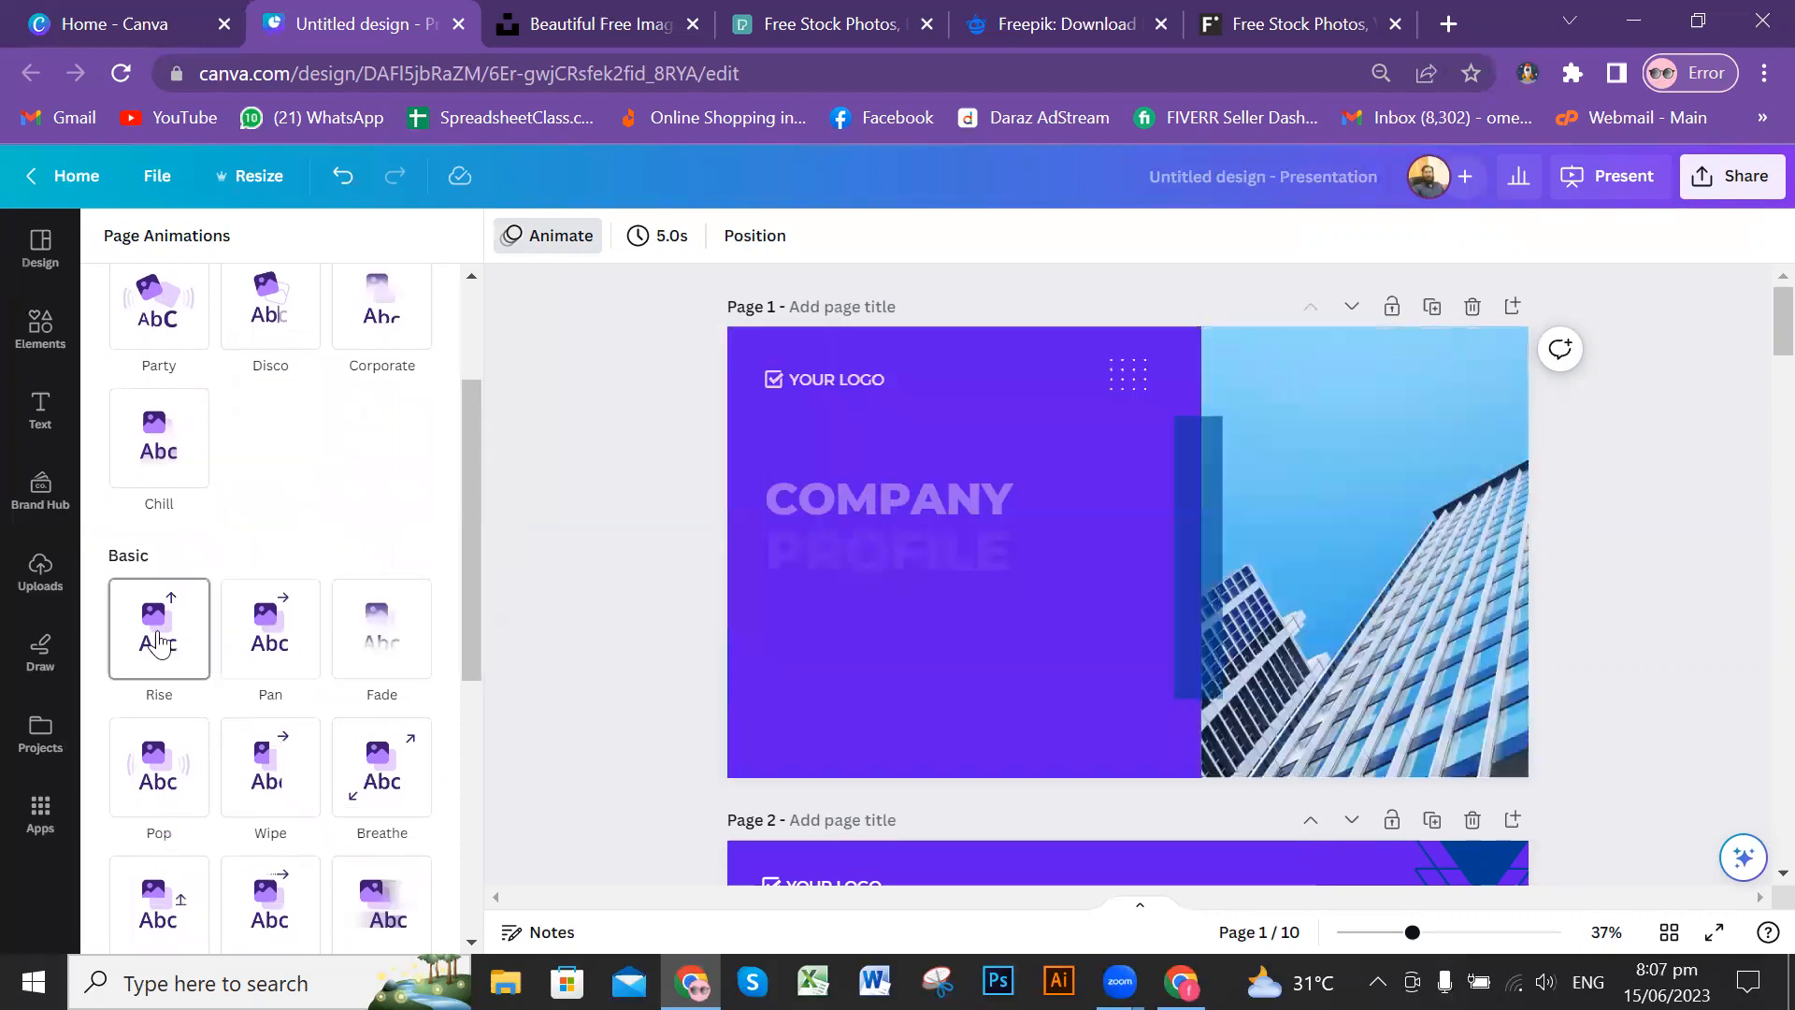
drag(473, 660, 456, 737)
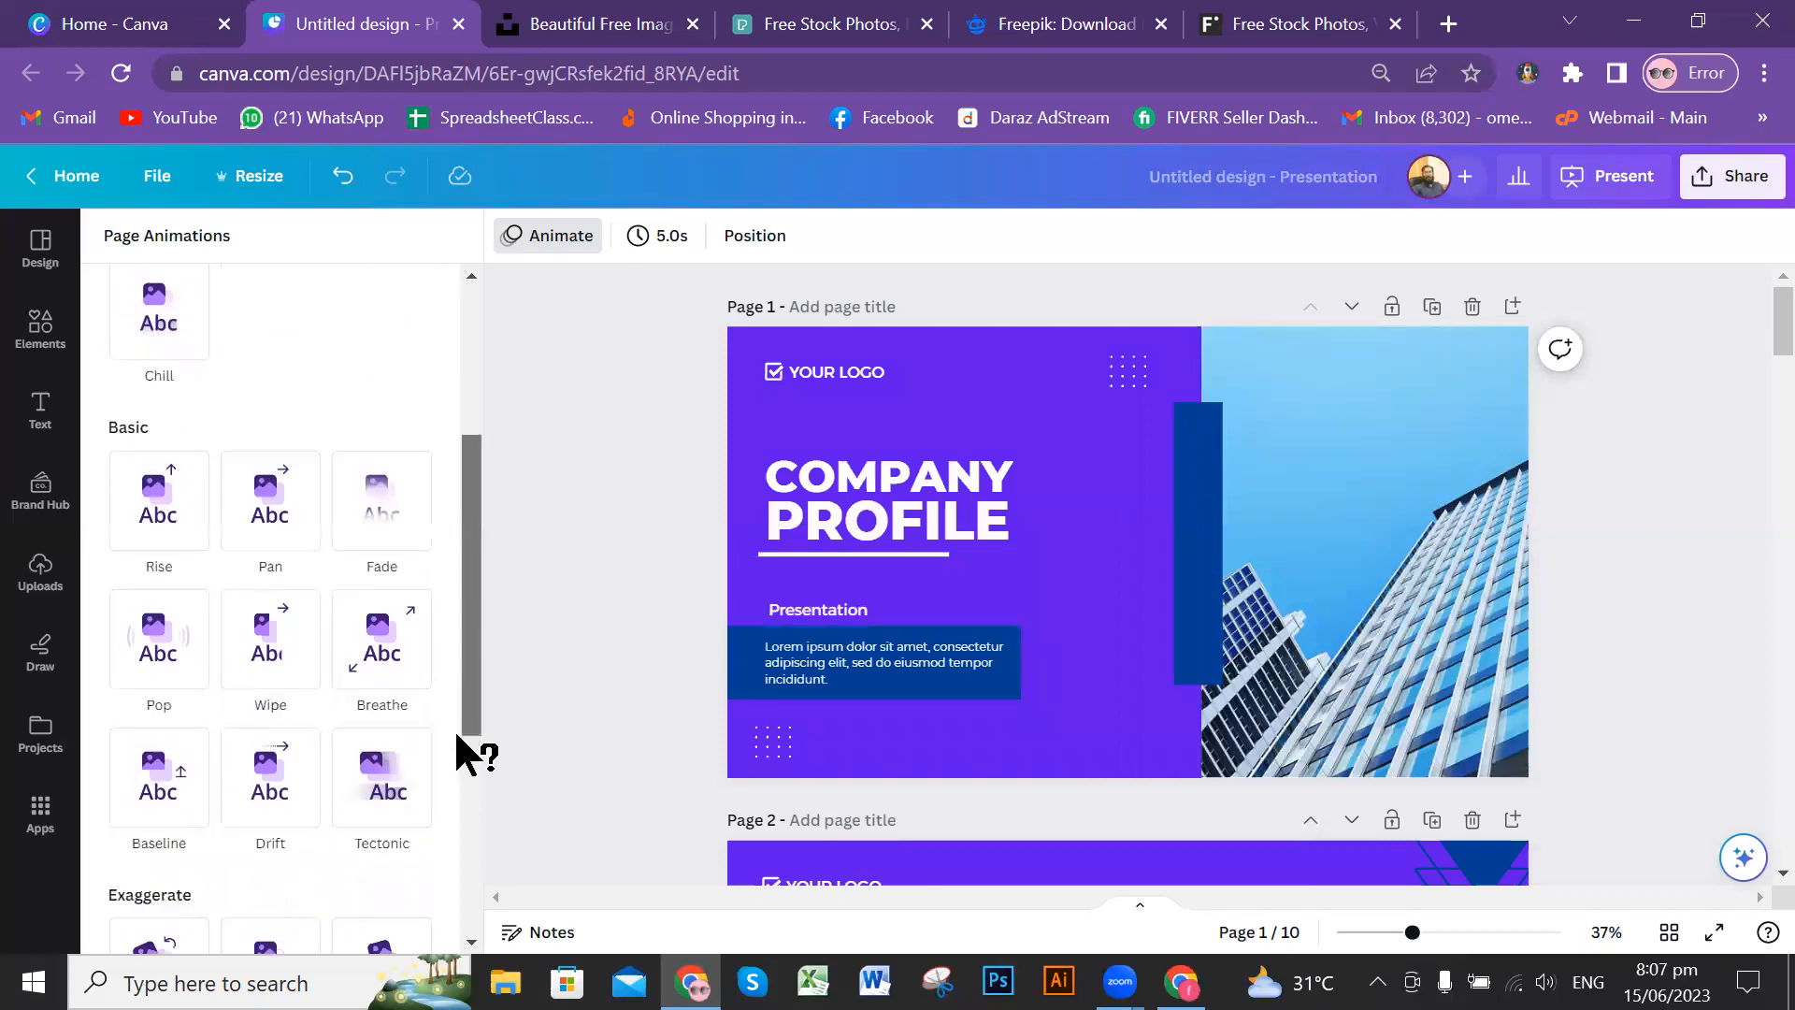
scroll(463, 762, down, 3)
scroll(468, 804, down, 1)
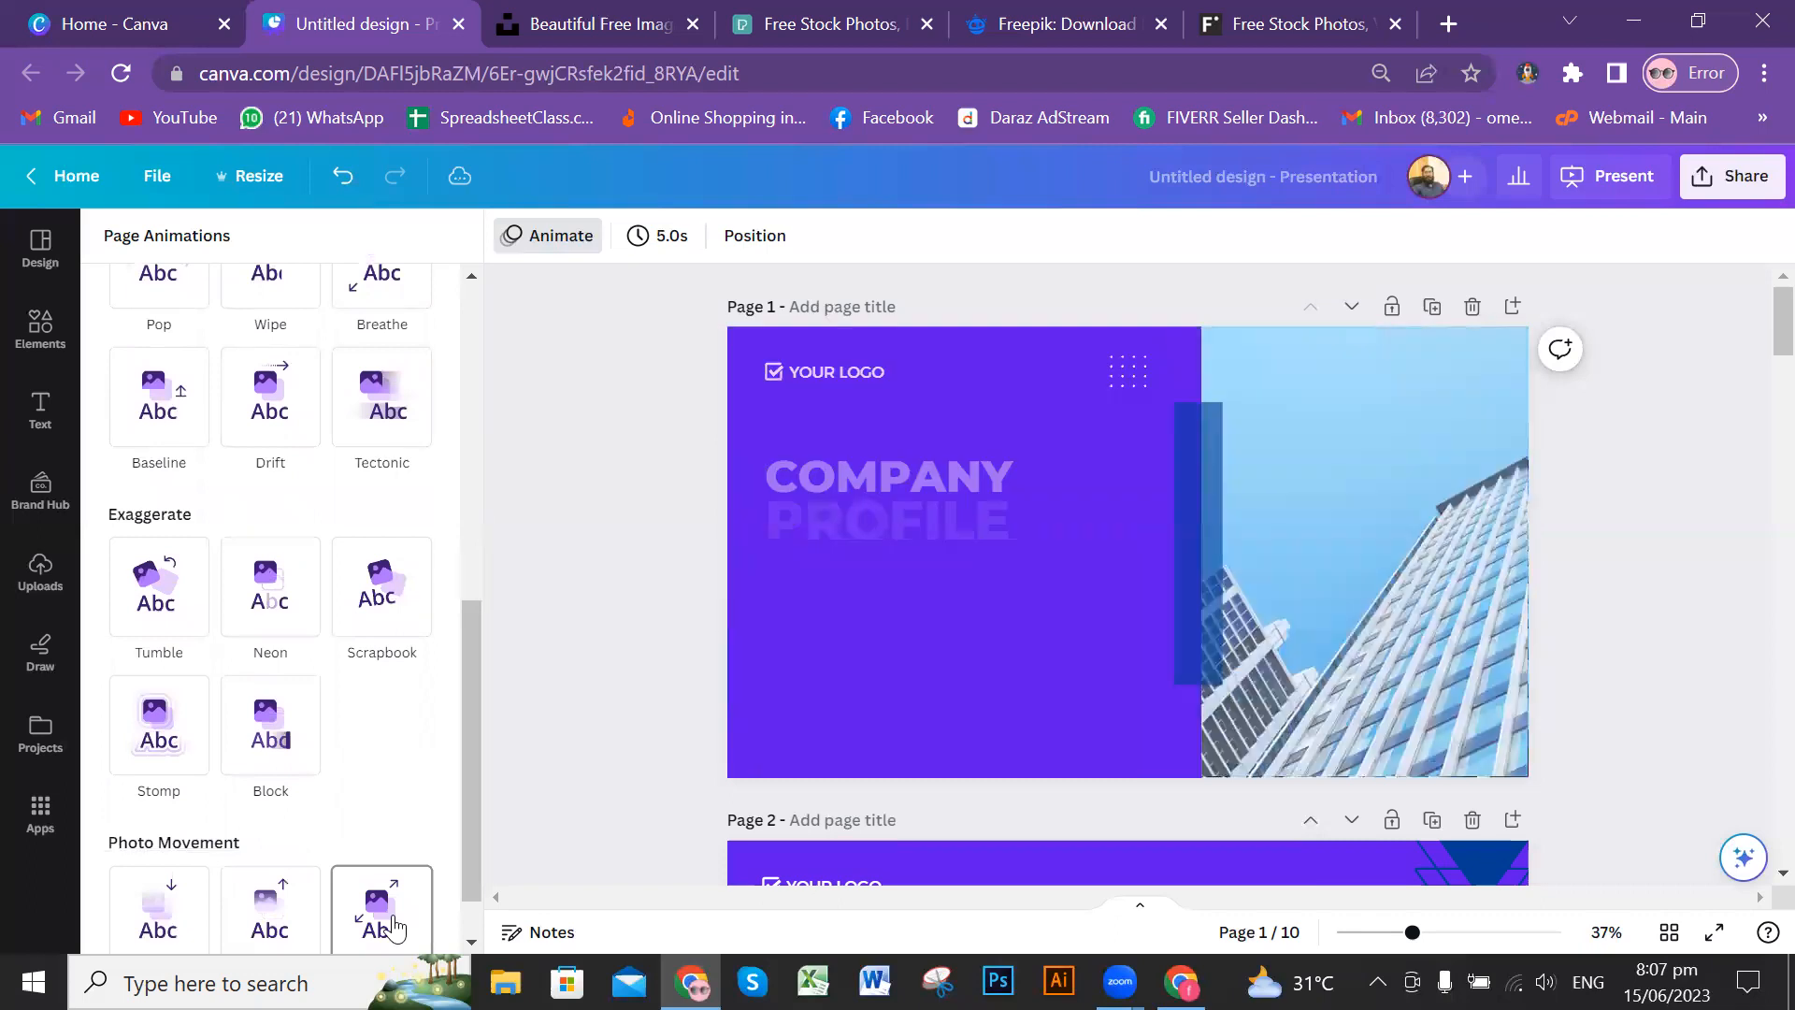
click(1685, 518)
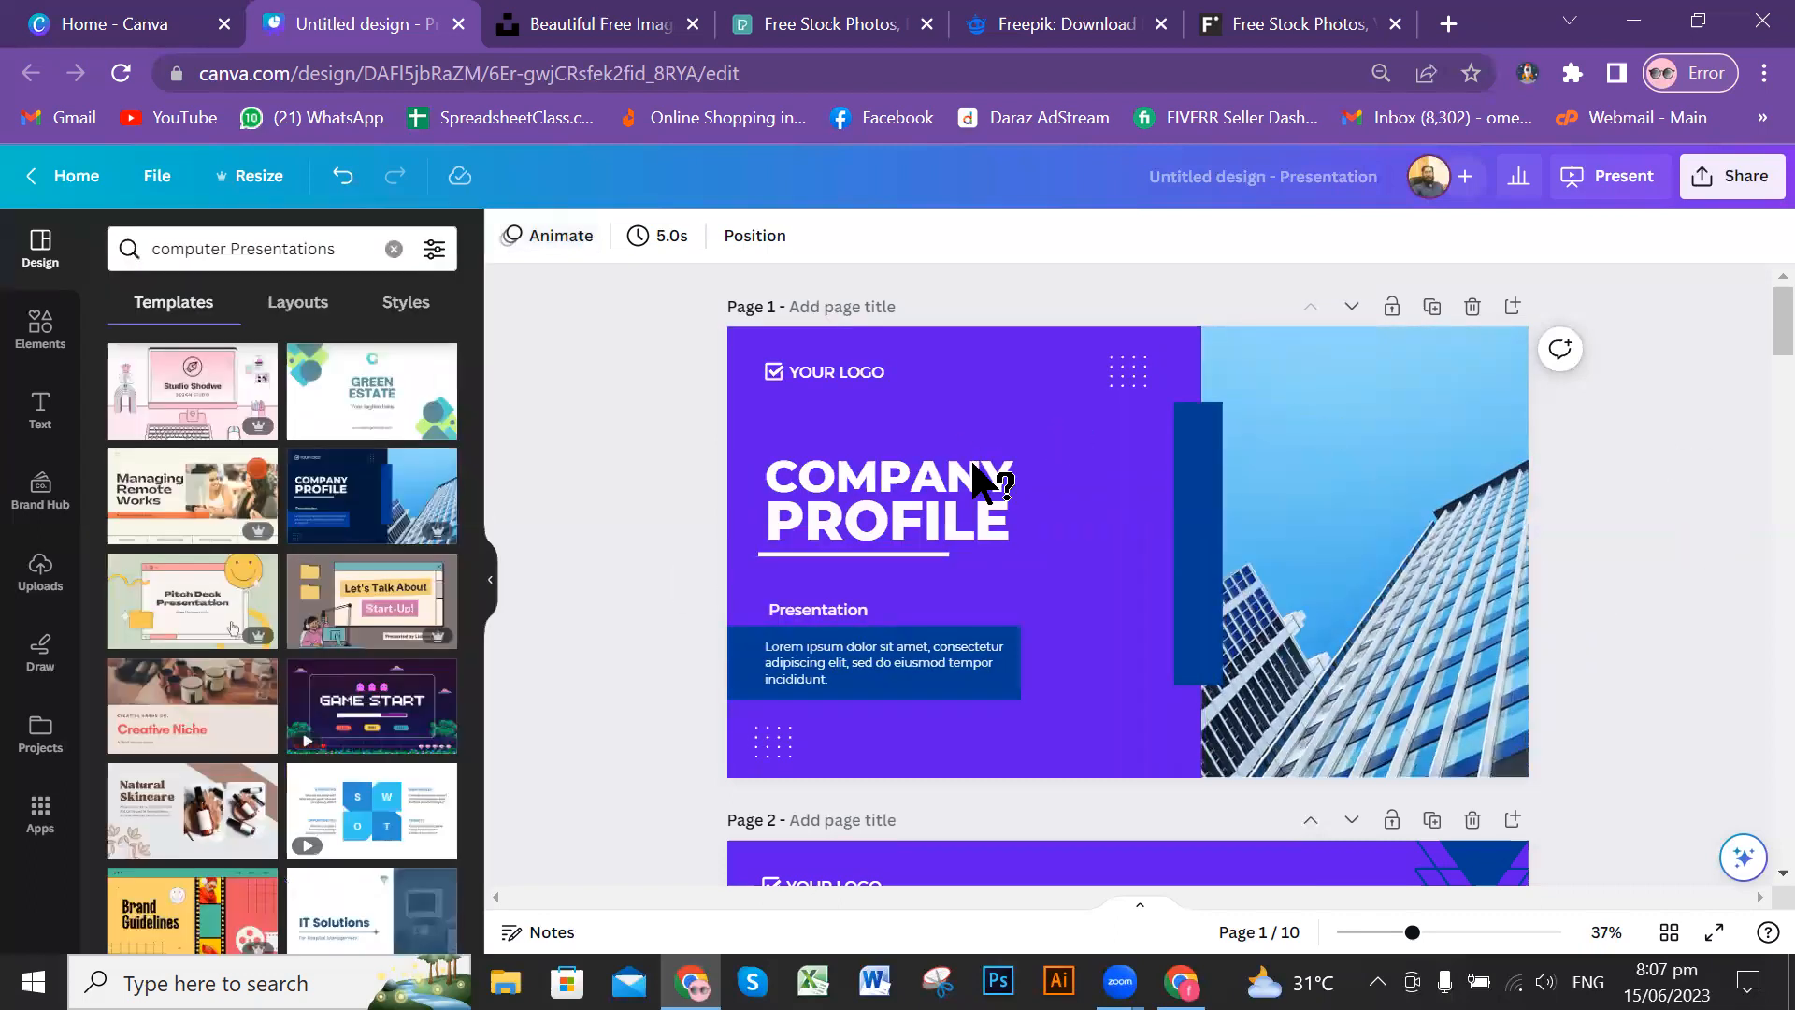
Step: Preview text animations on the cover page's COMPANY title, including Pan, Merge and Bounce, and close the animation options
click(921, 477)
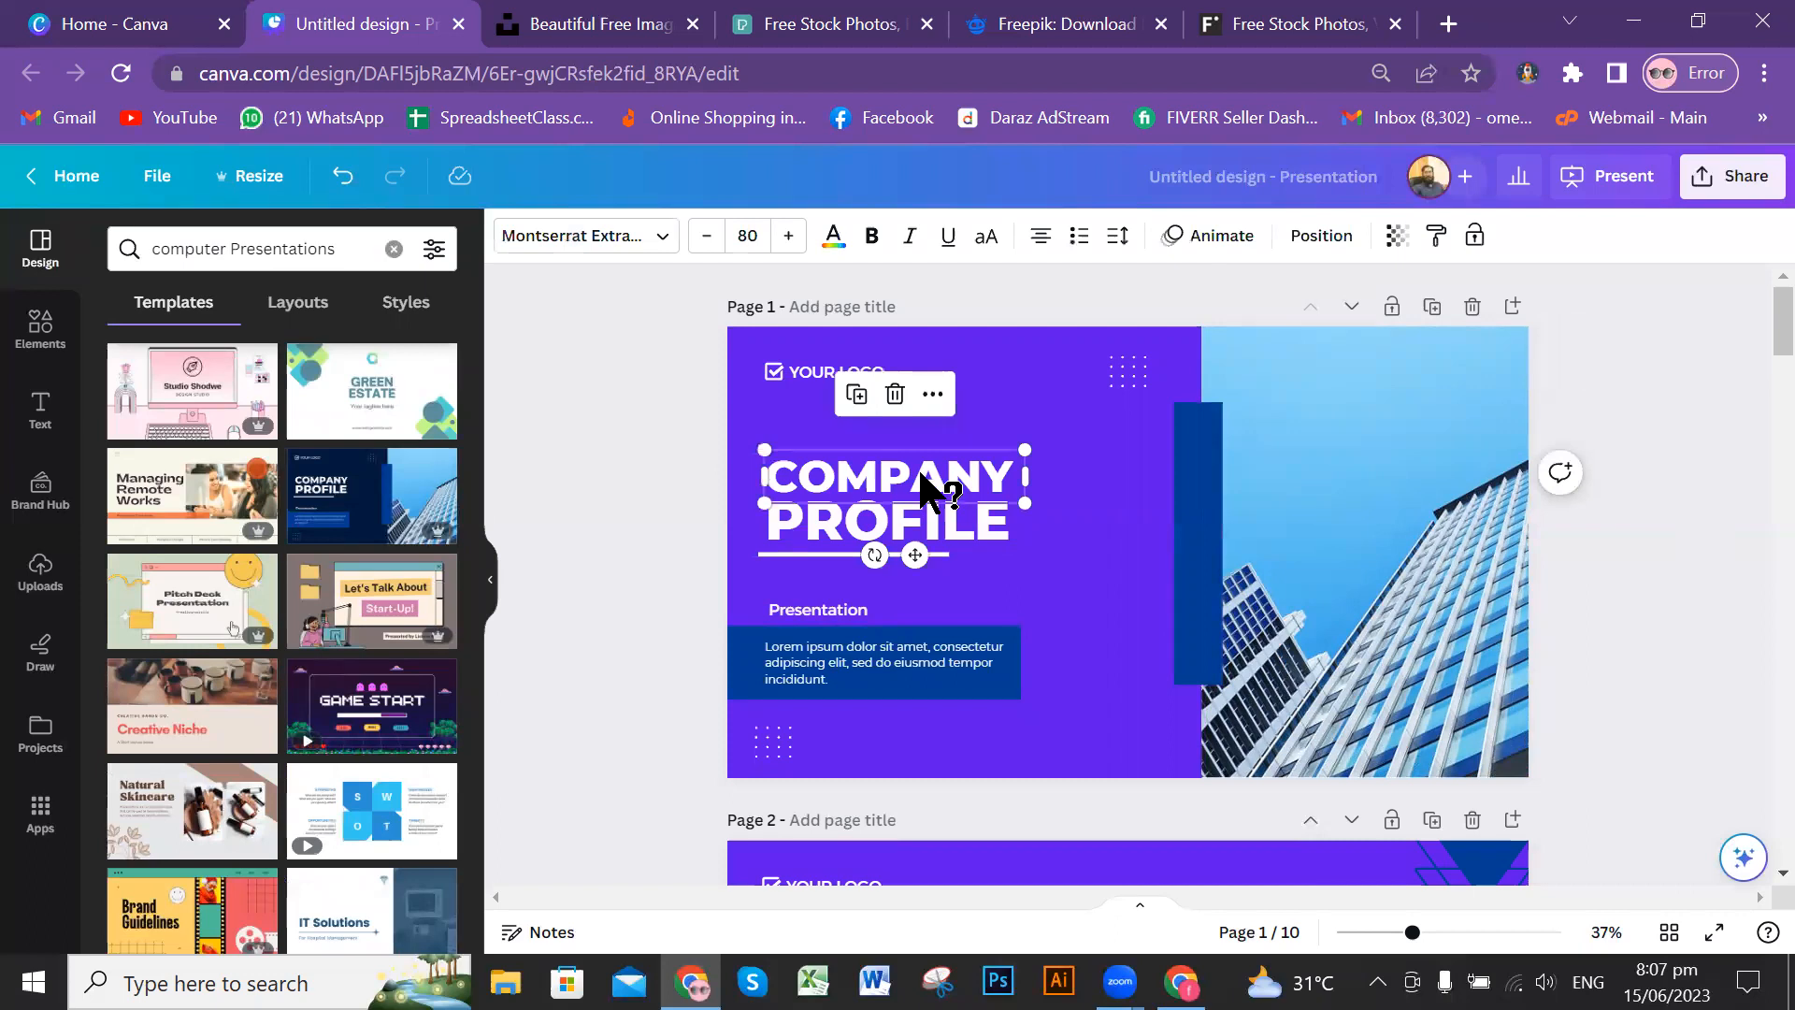
click(1201, 245)
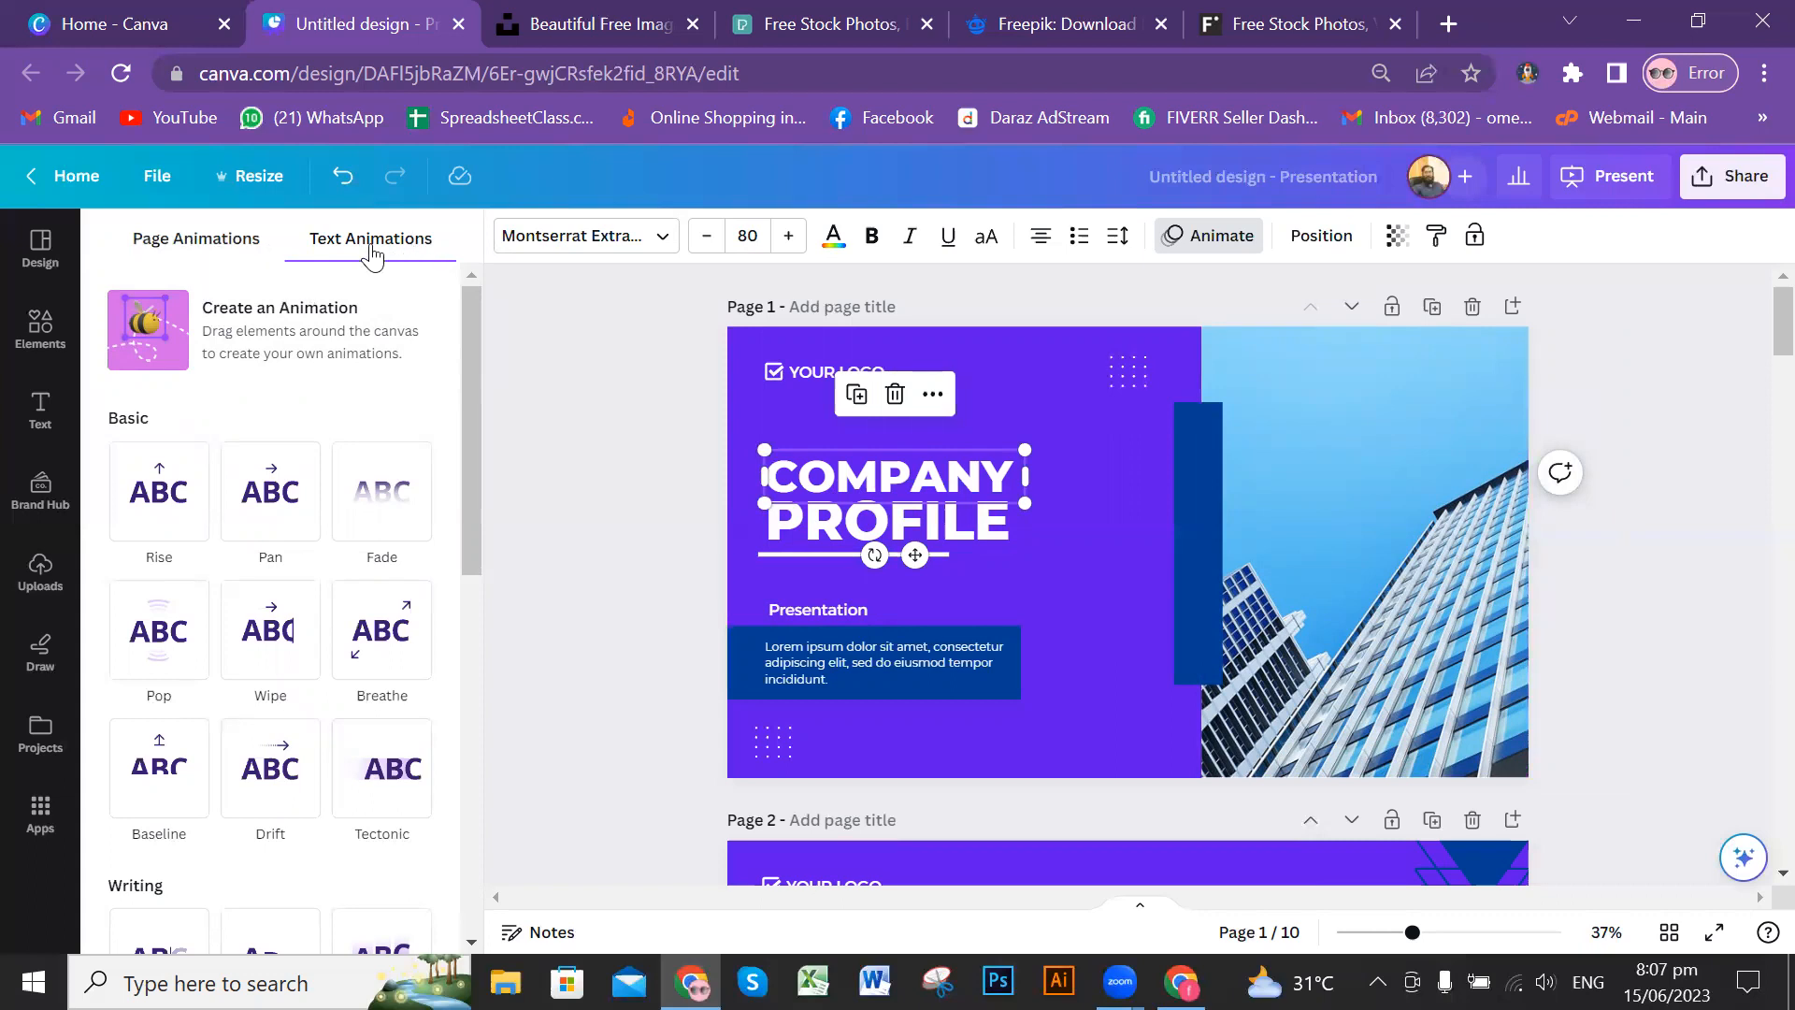
click(379, 509)
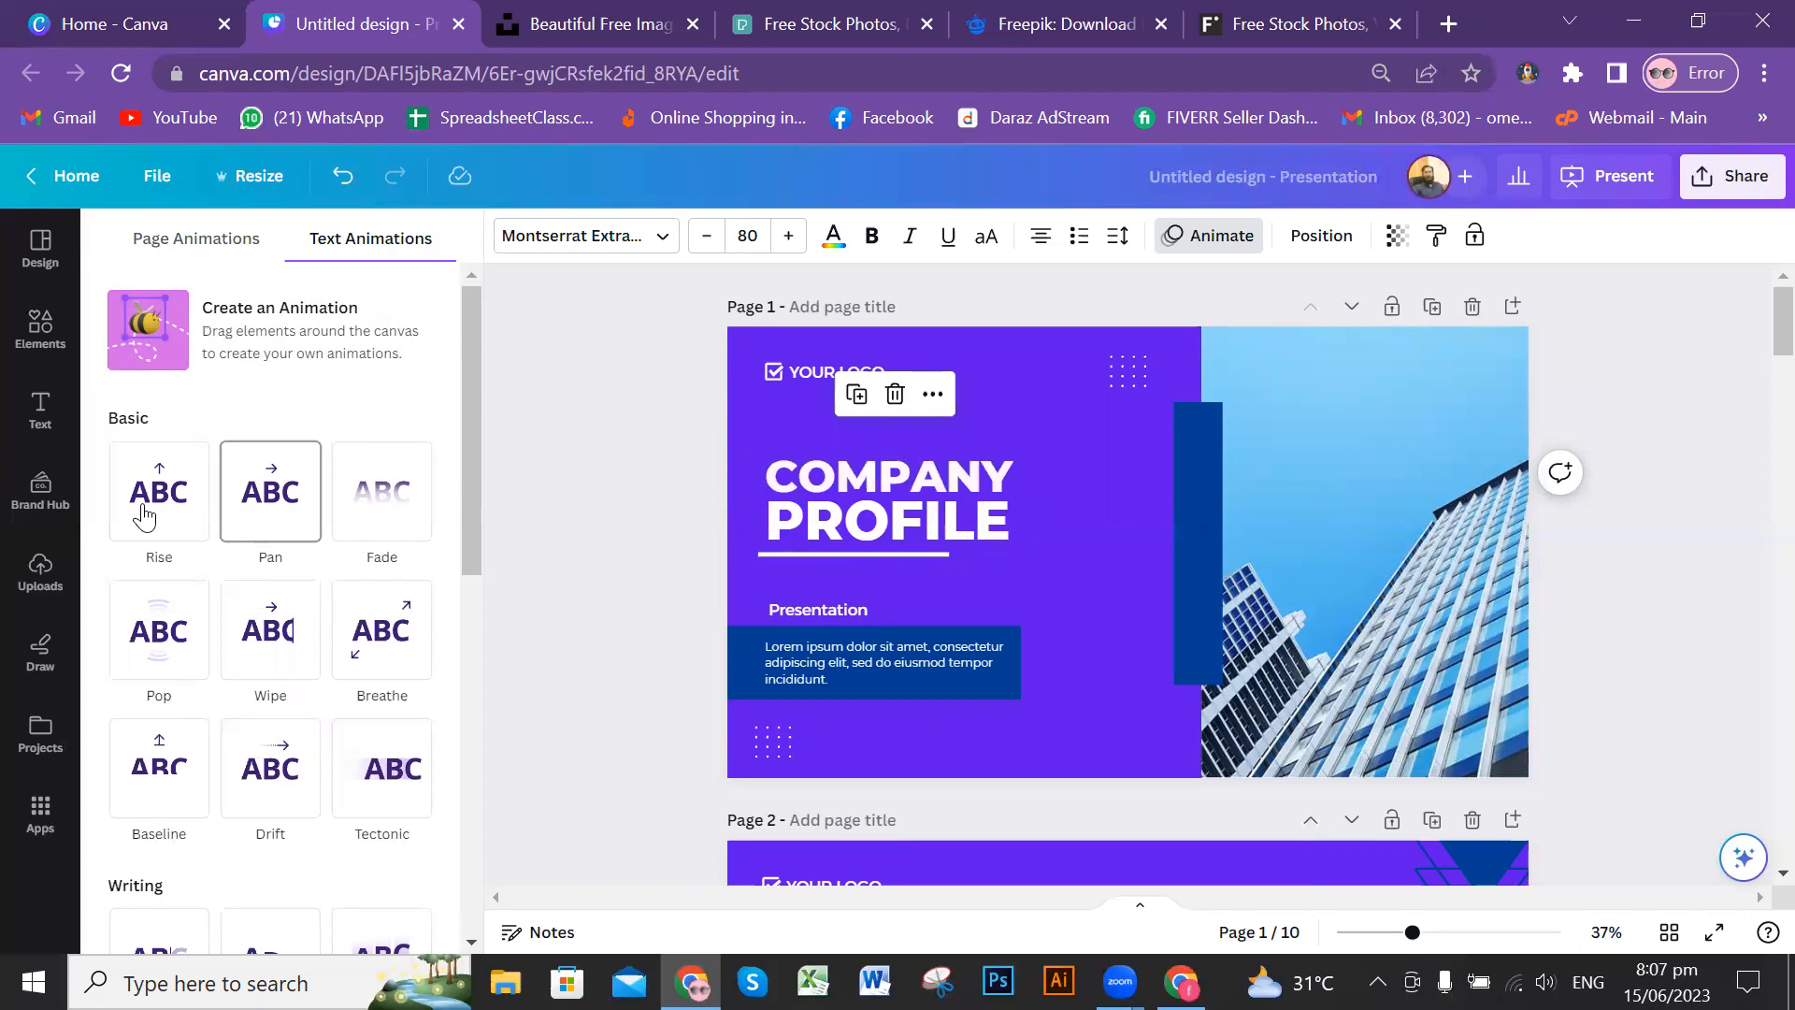
click(370, 640)
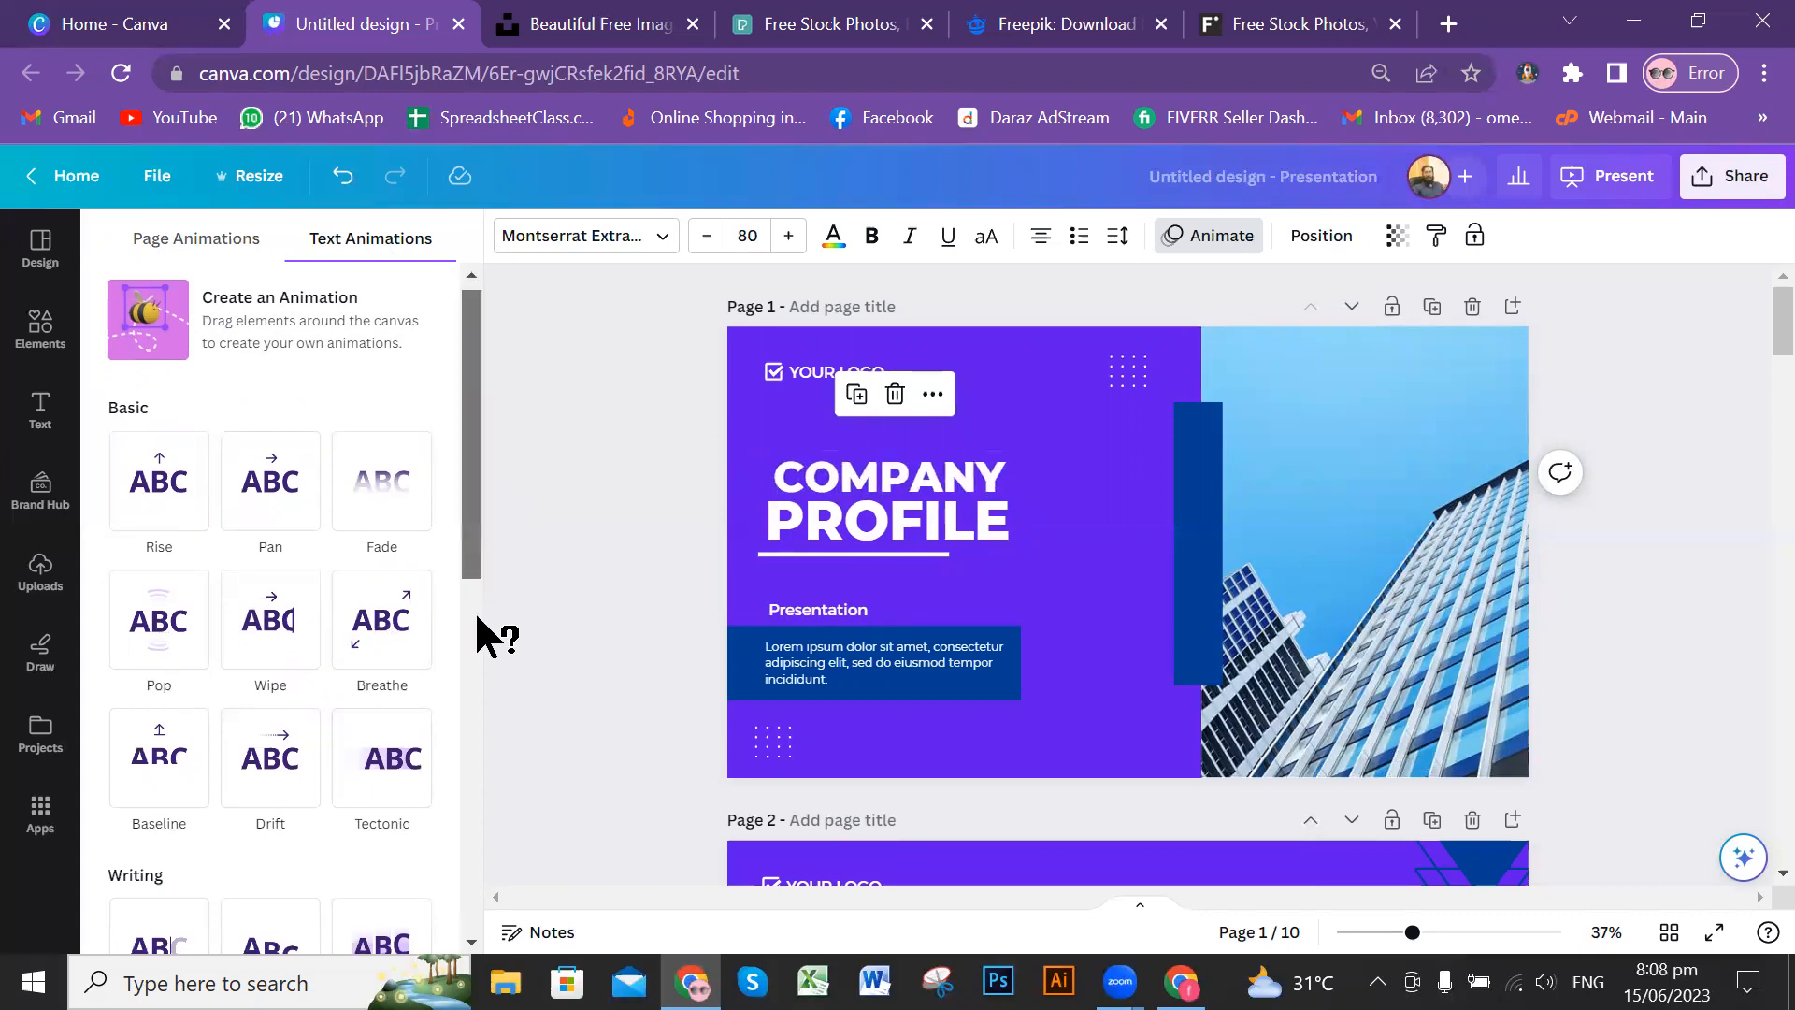
scroll(392, 673, down, 3)
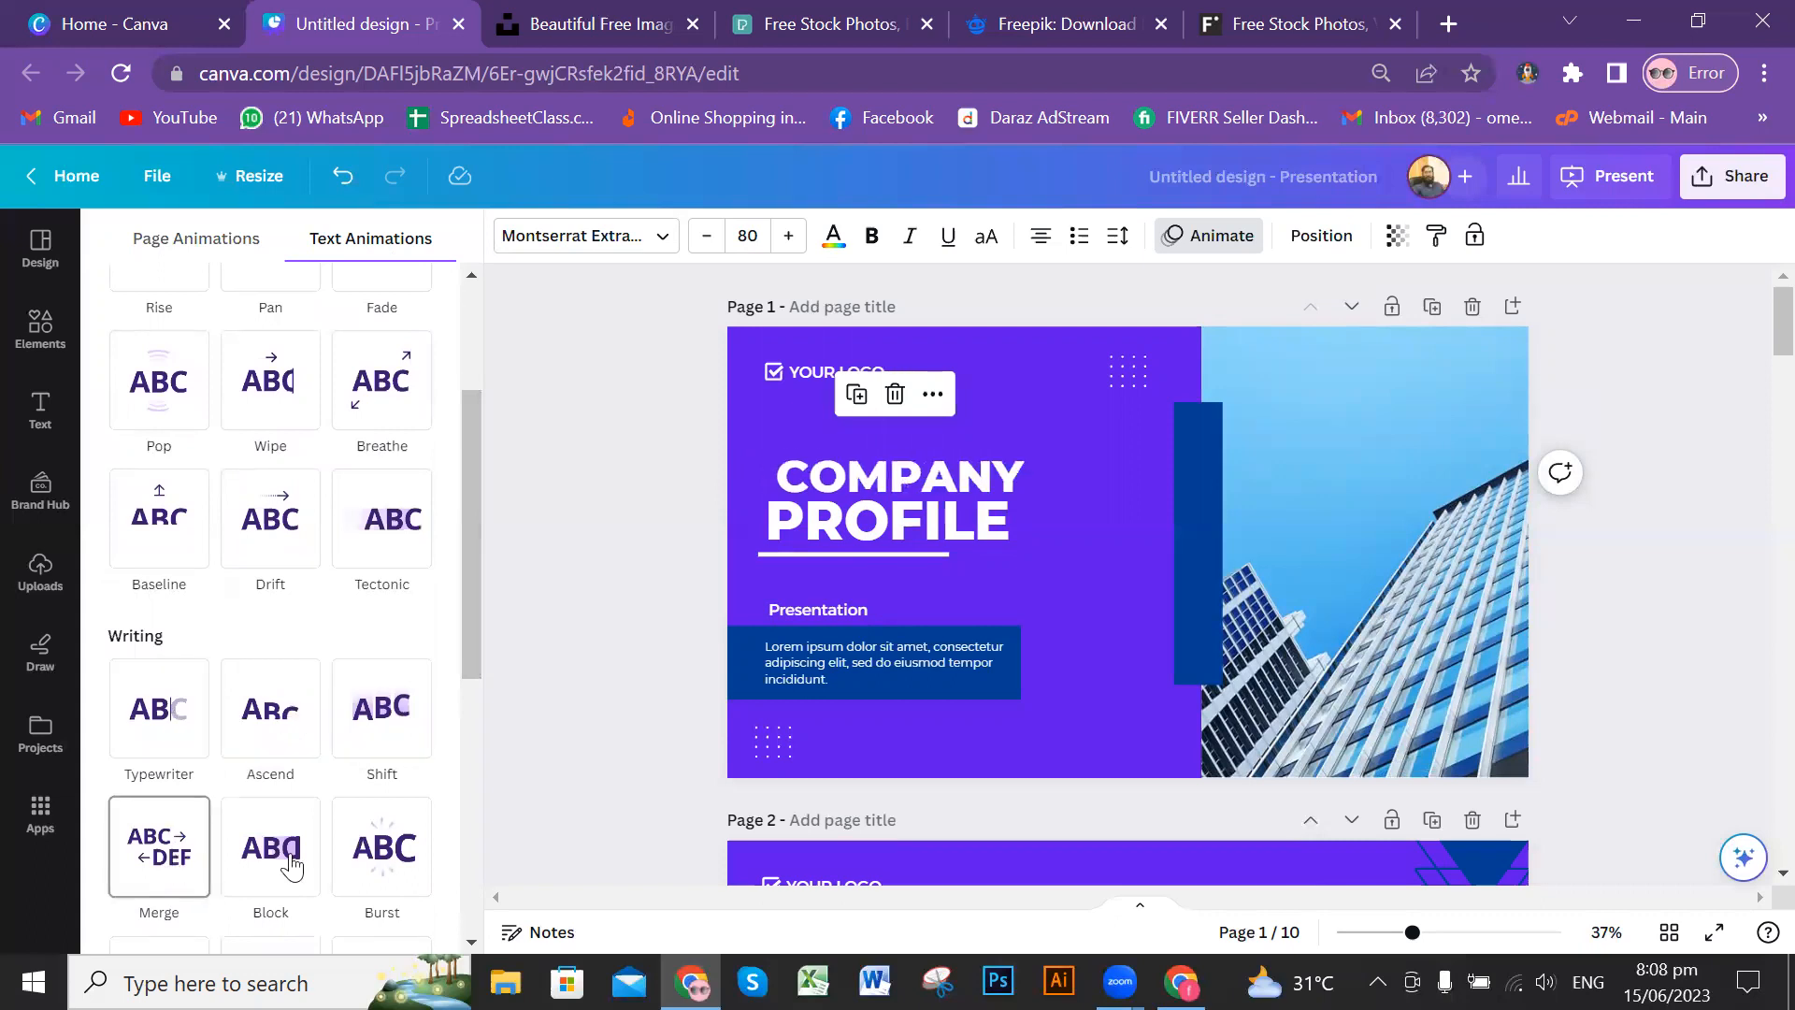
drag(468, 602, 480, 781)
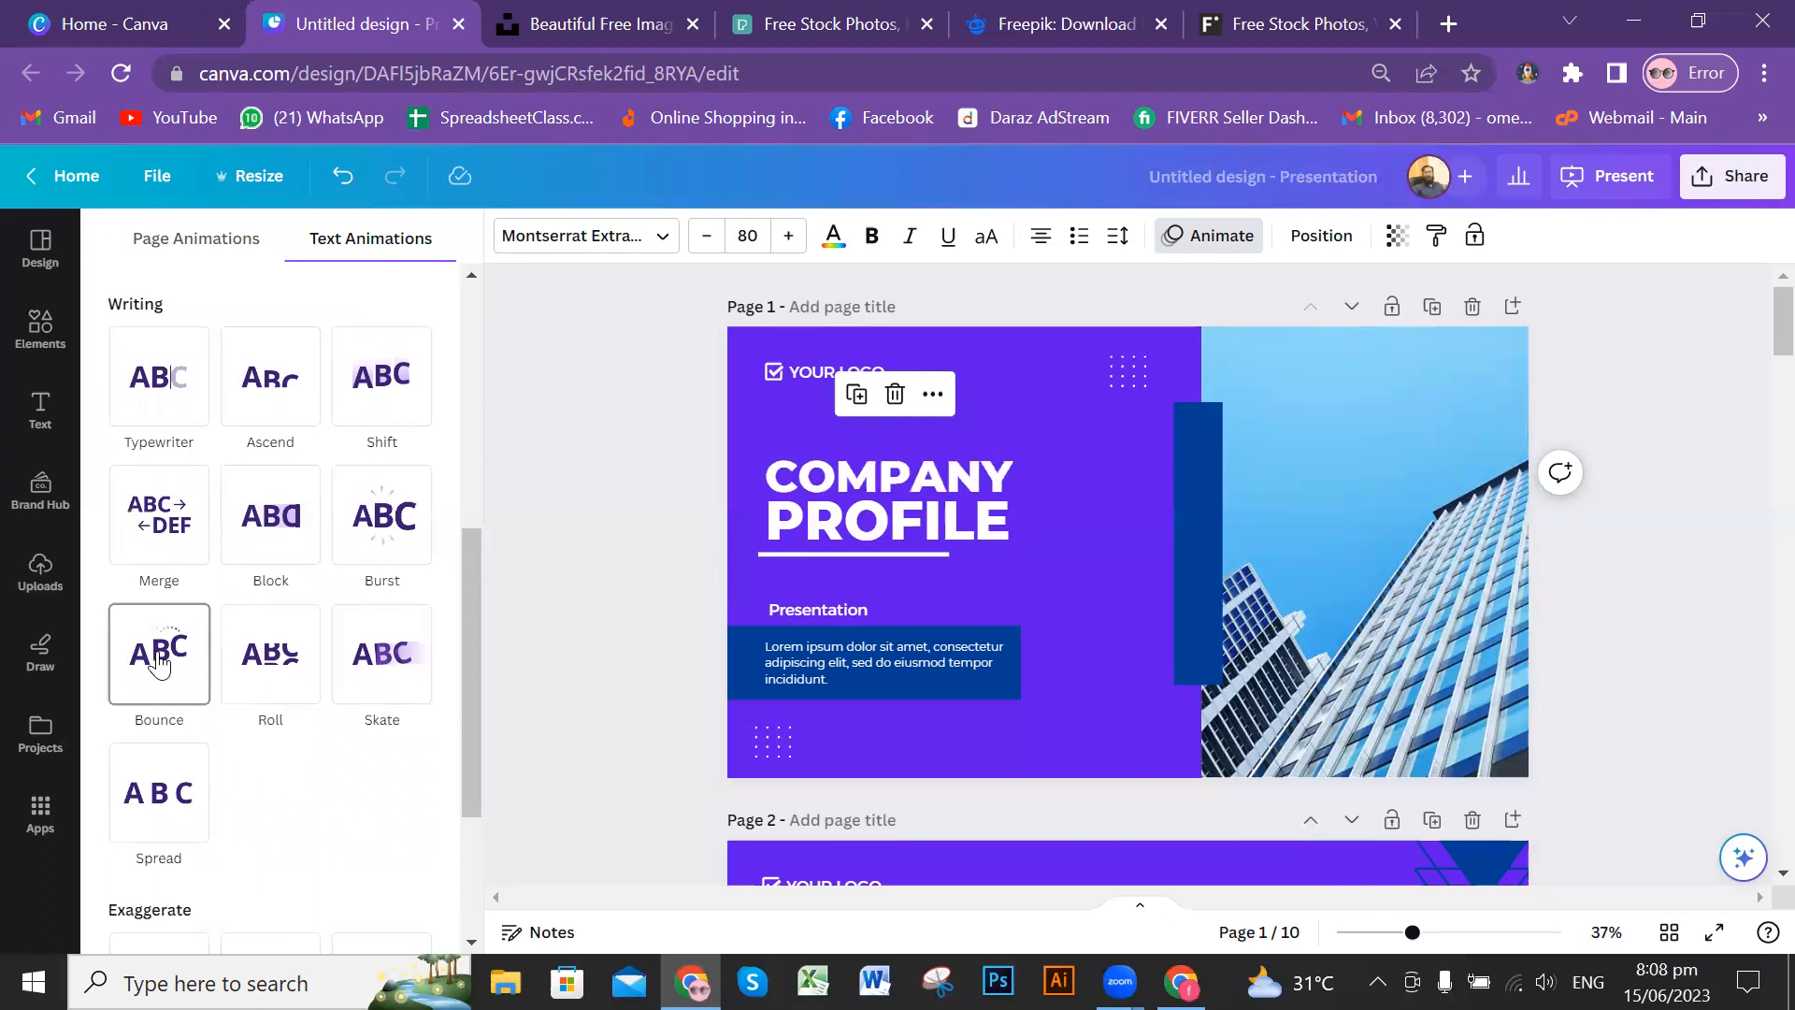
click(1662, 509)
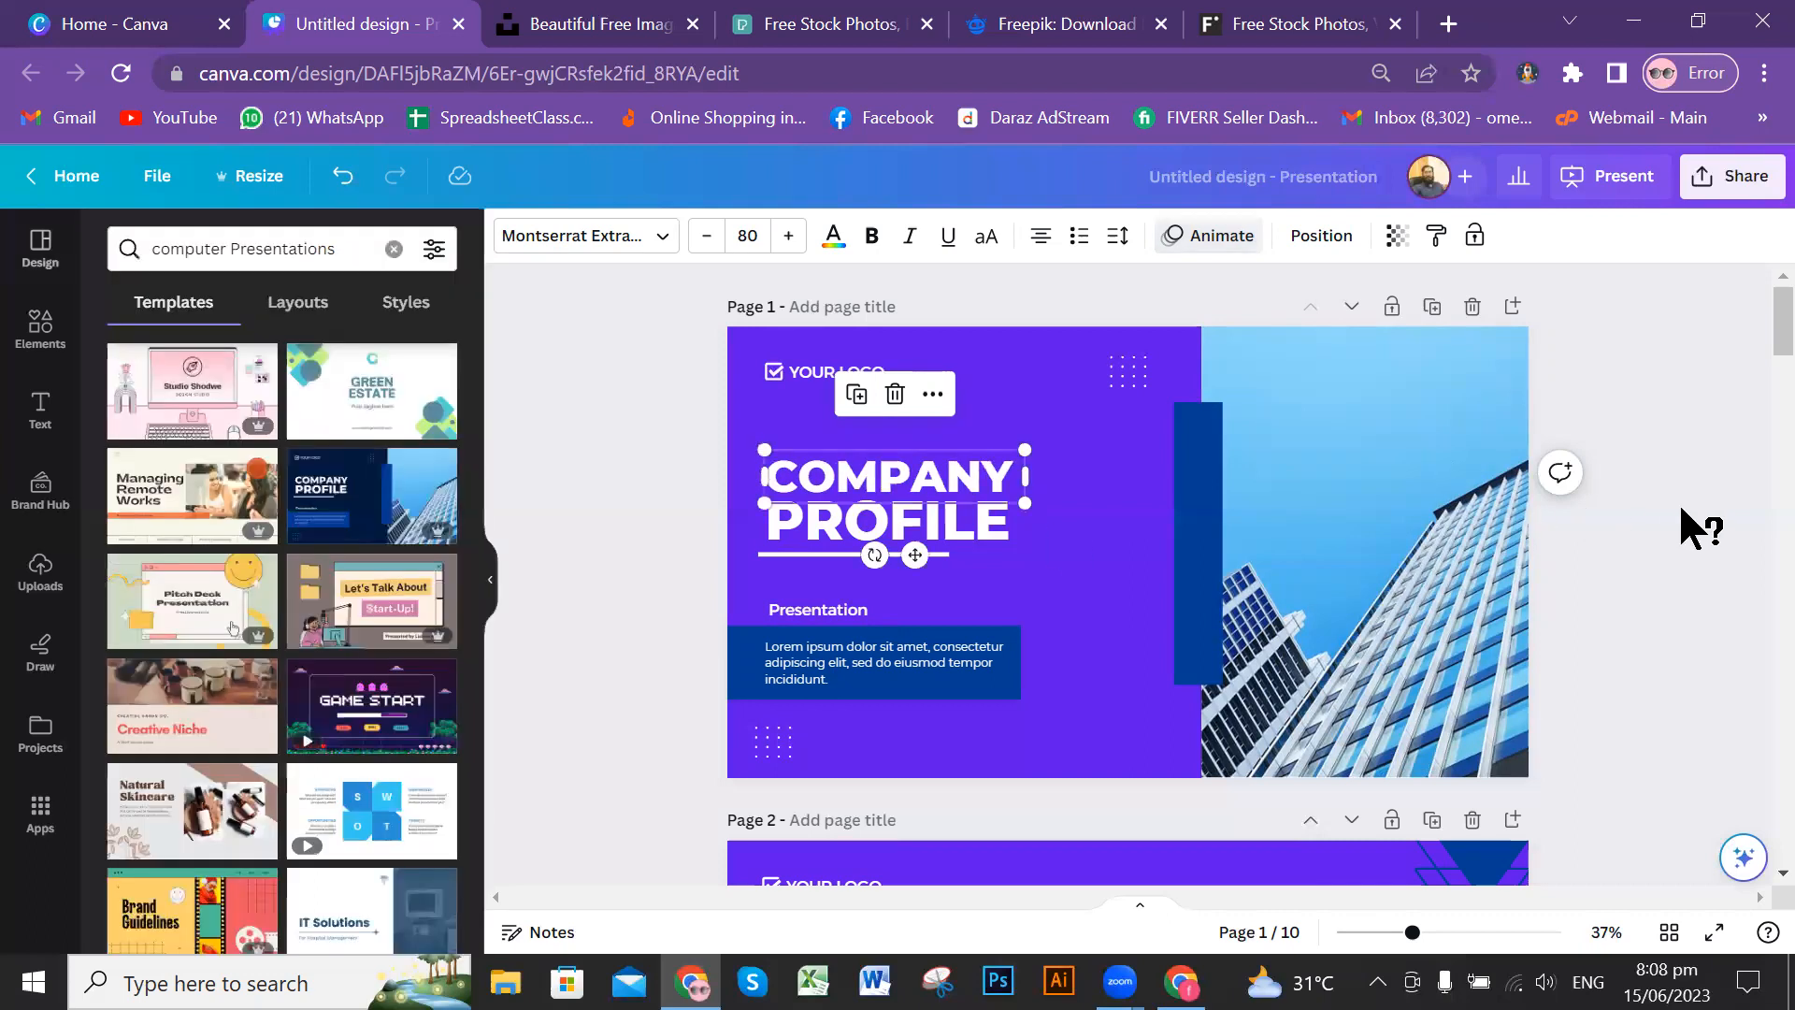
click(1689, 512)
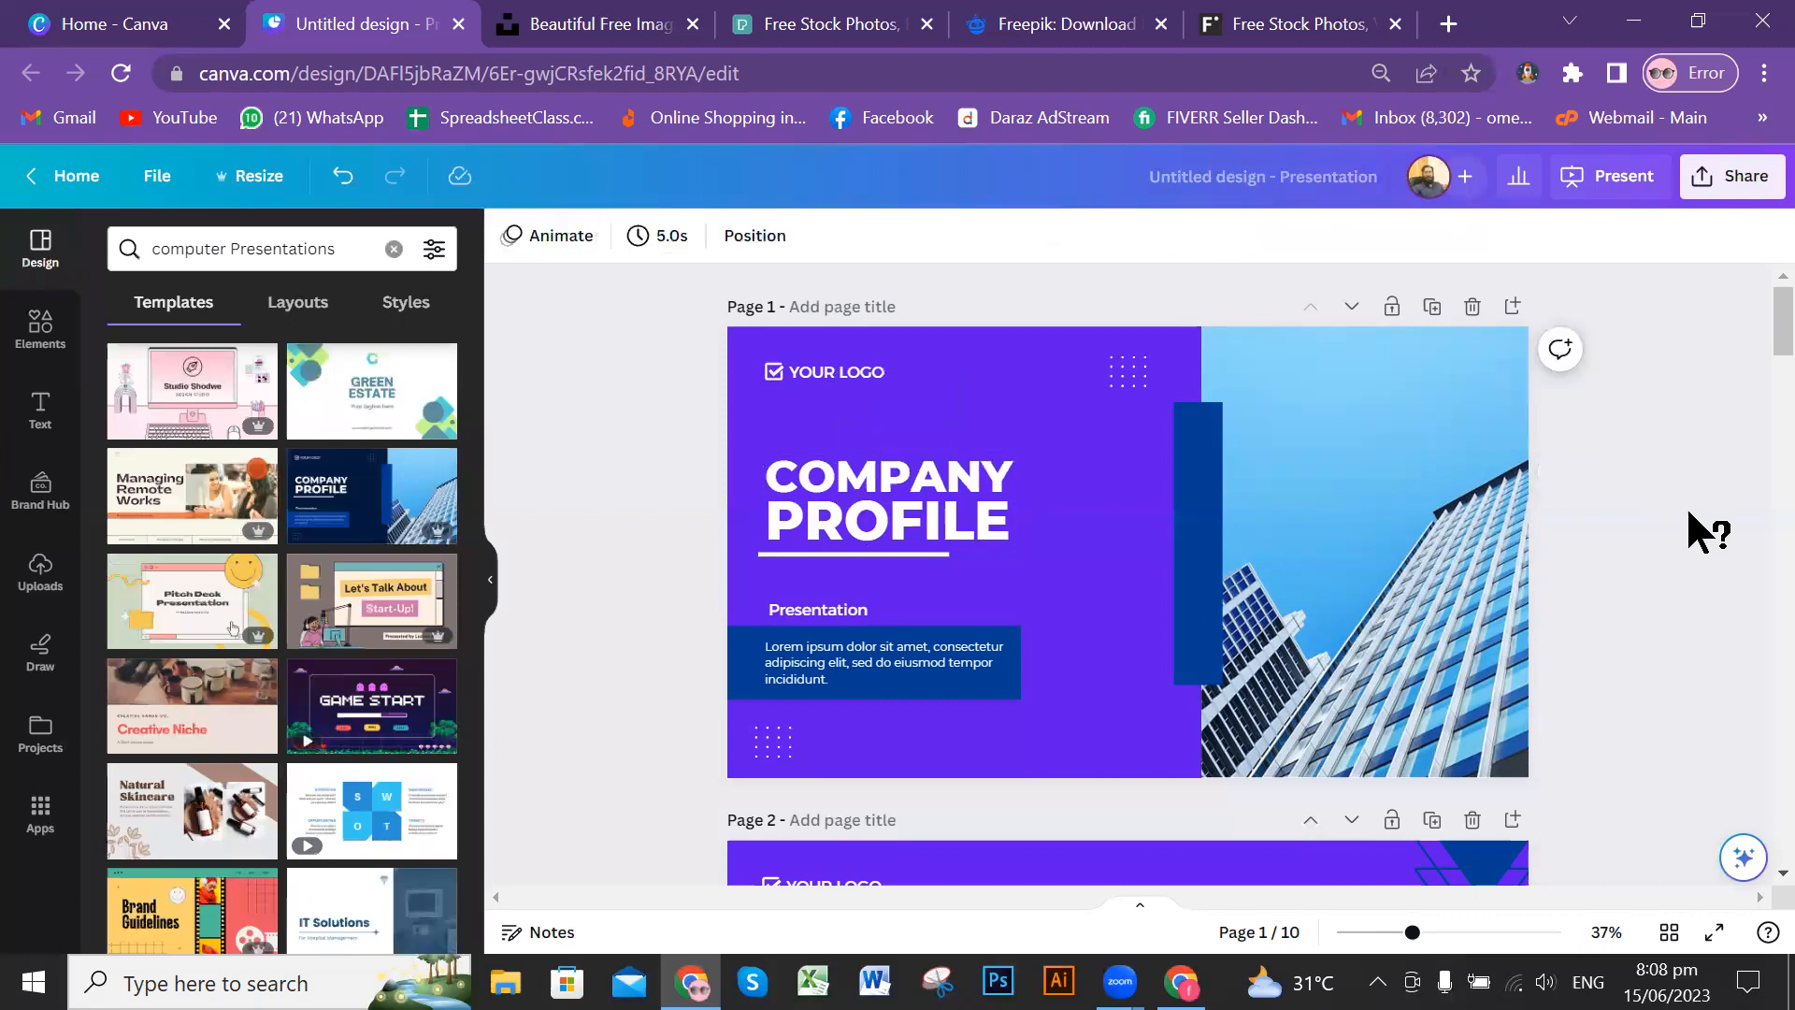
Step: Preview photo animations on the cover page's building photo, including Fade, Breathe, Tumble and Stomp, and close the animation options
click(544, 238)
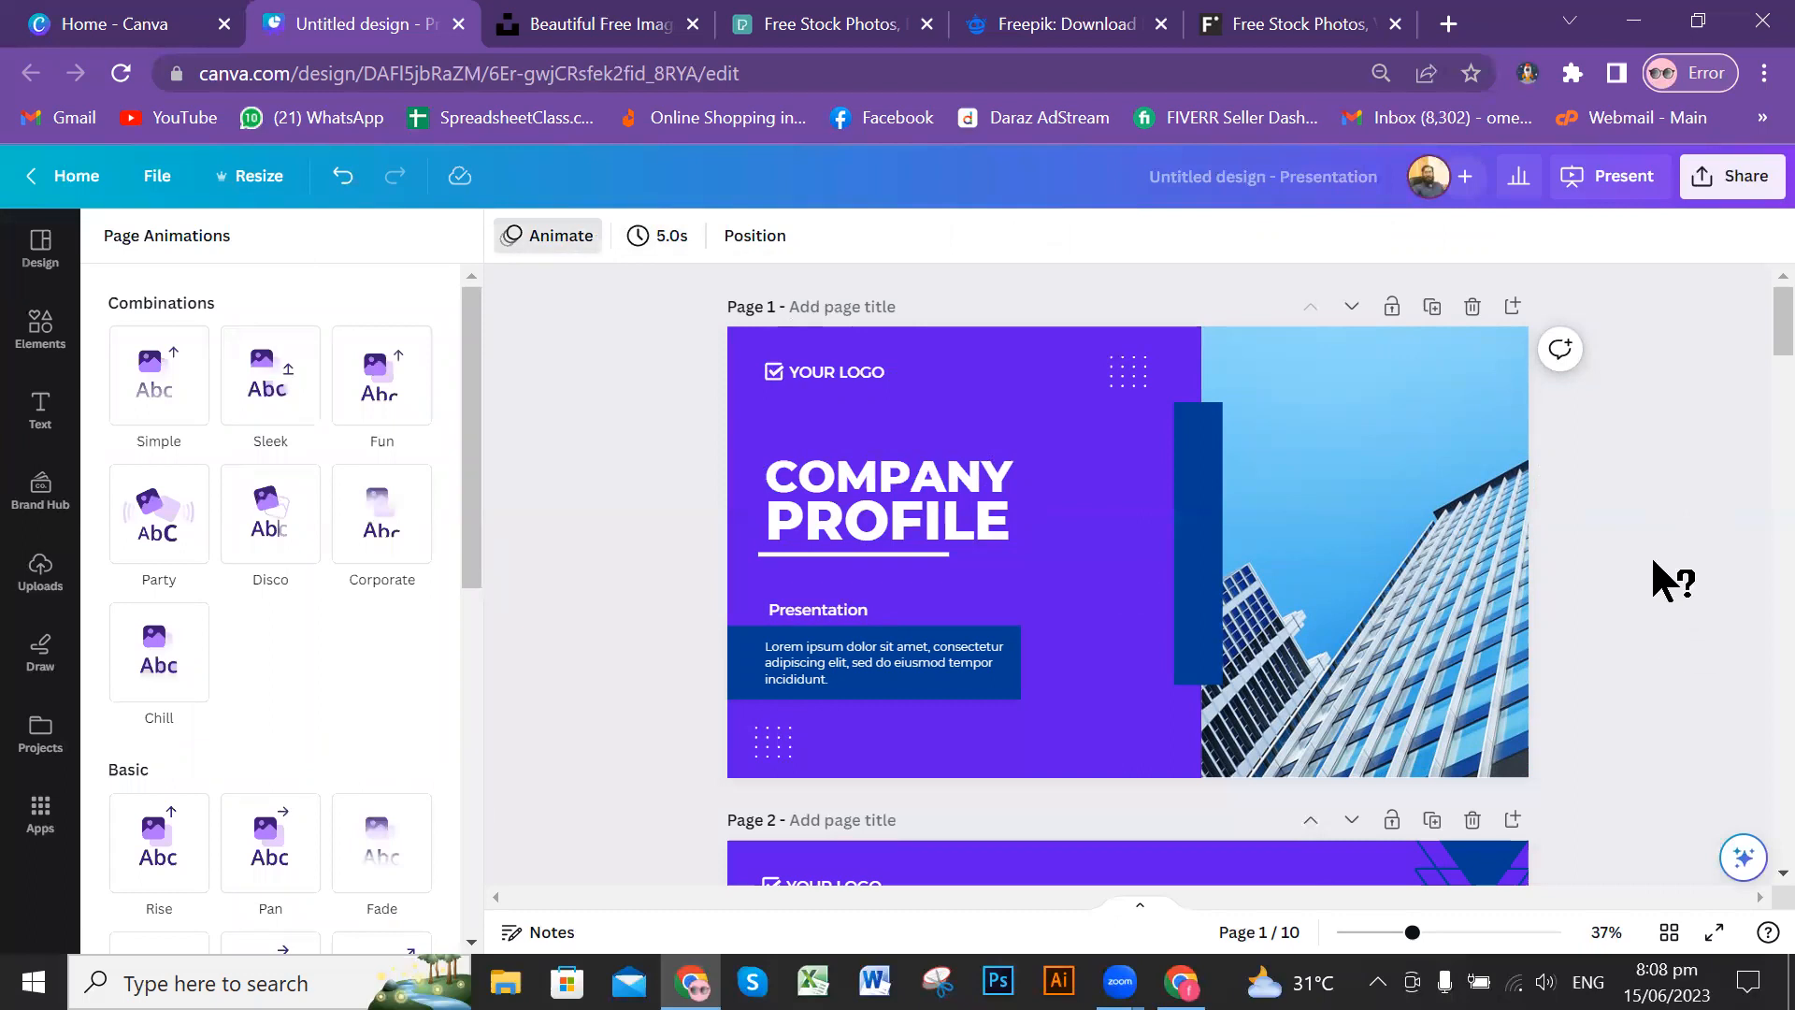
click(1388, 558)
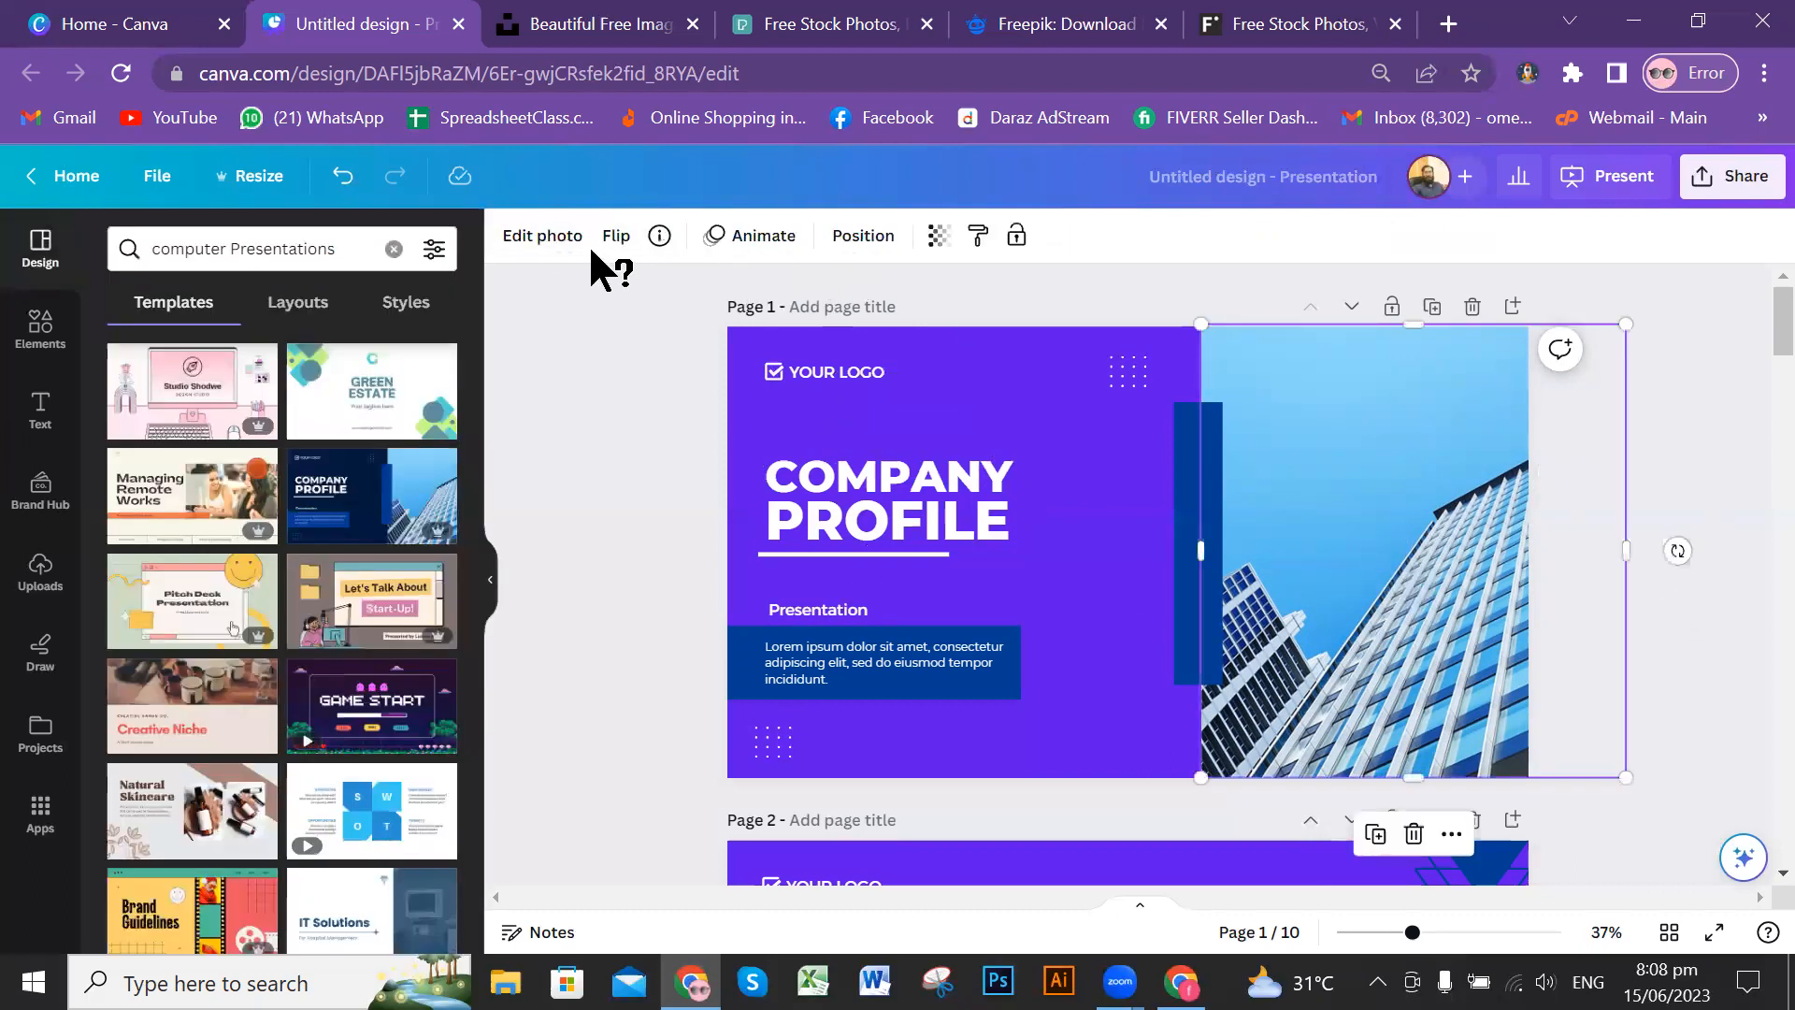
click(753, 238)
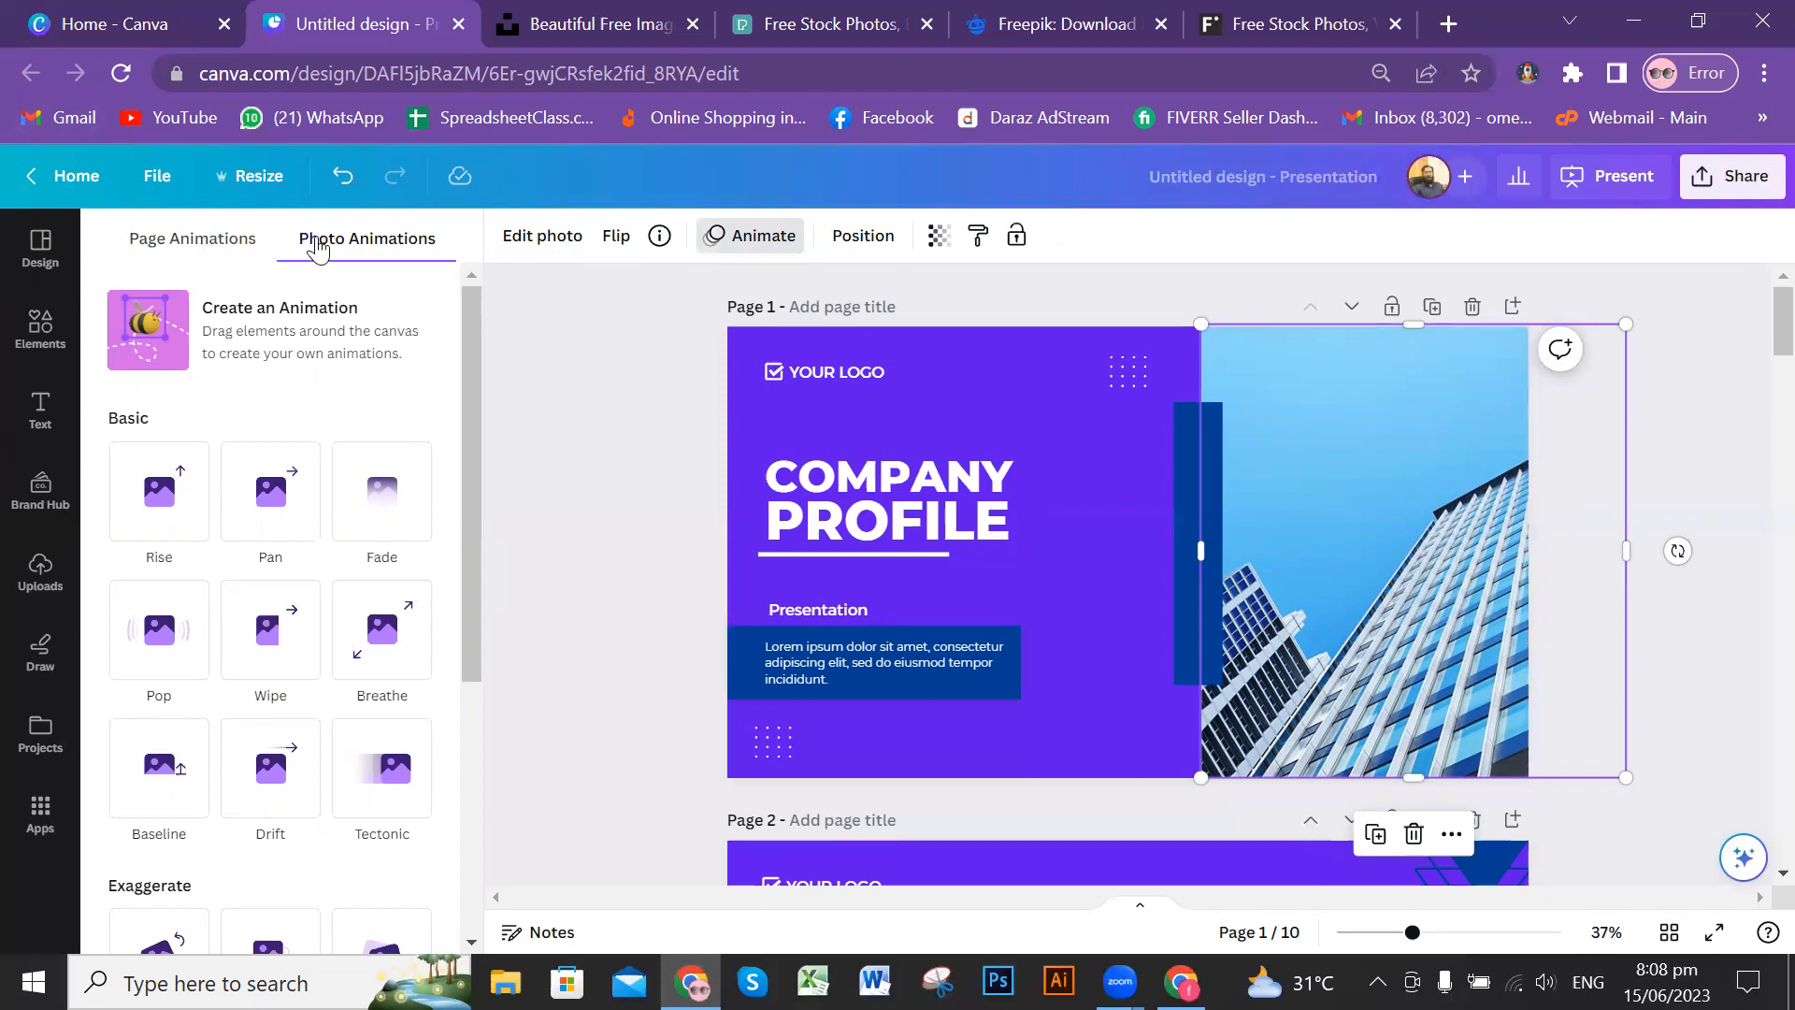
click(383, 533)
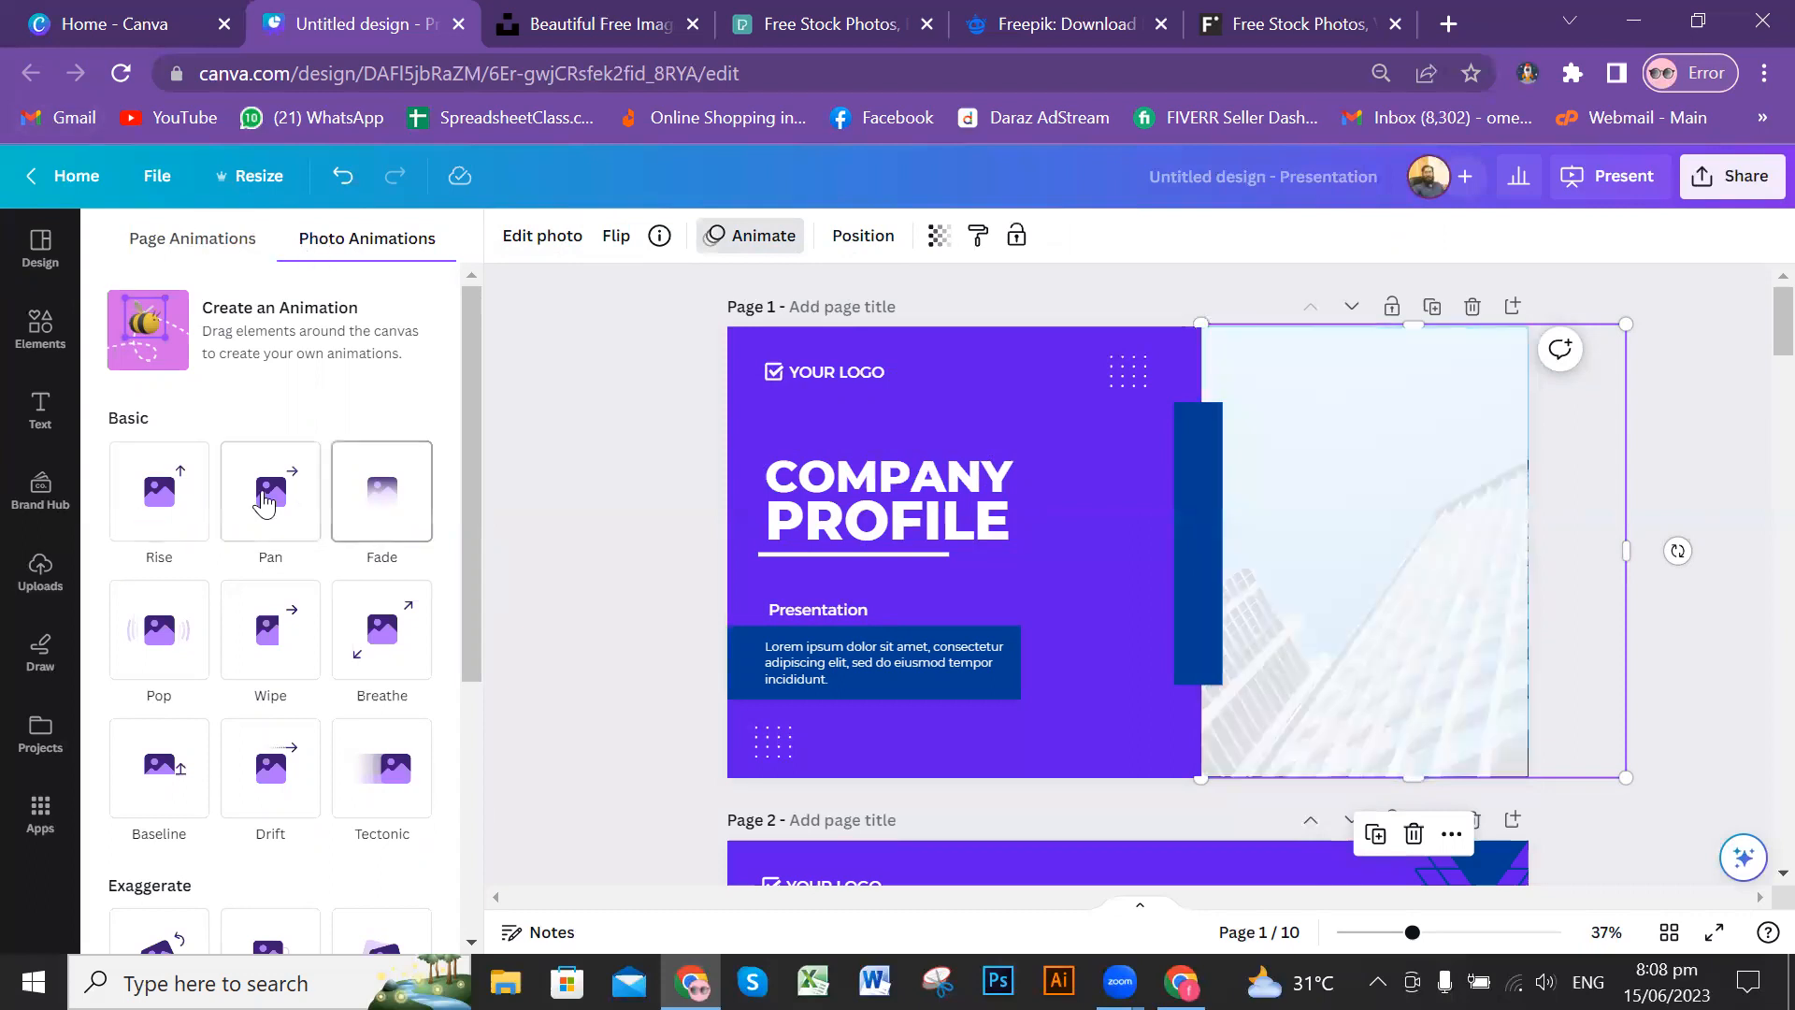
scroll(387, 503, down, 2)
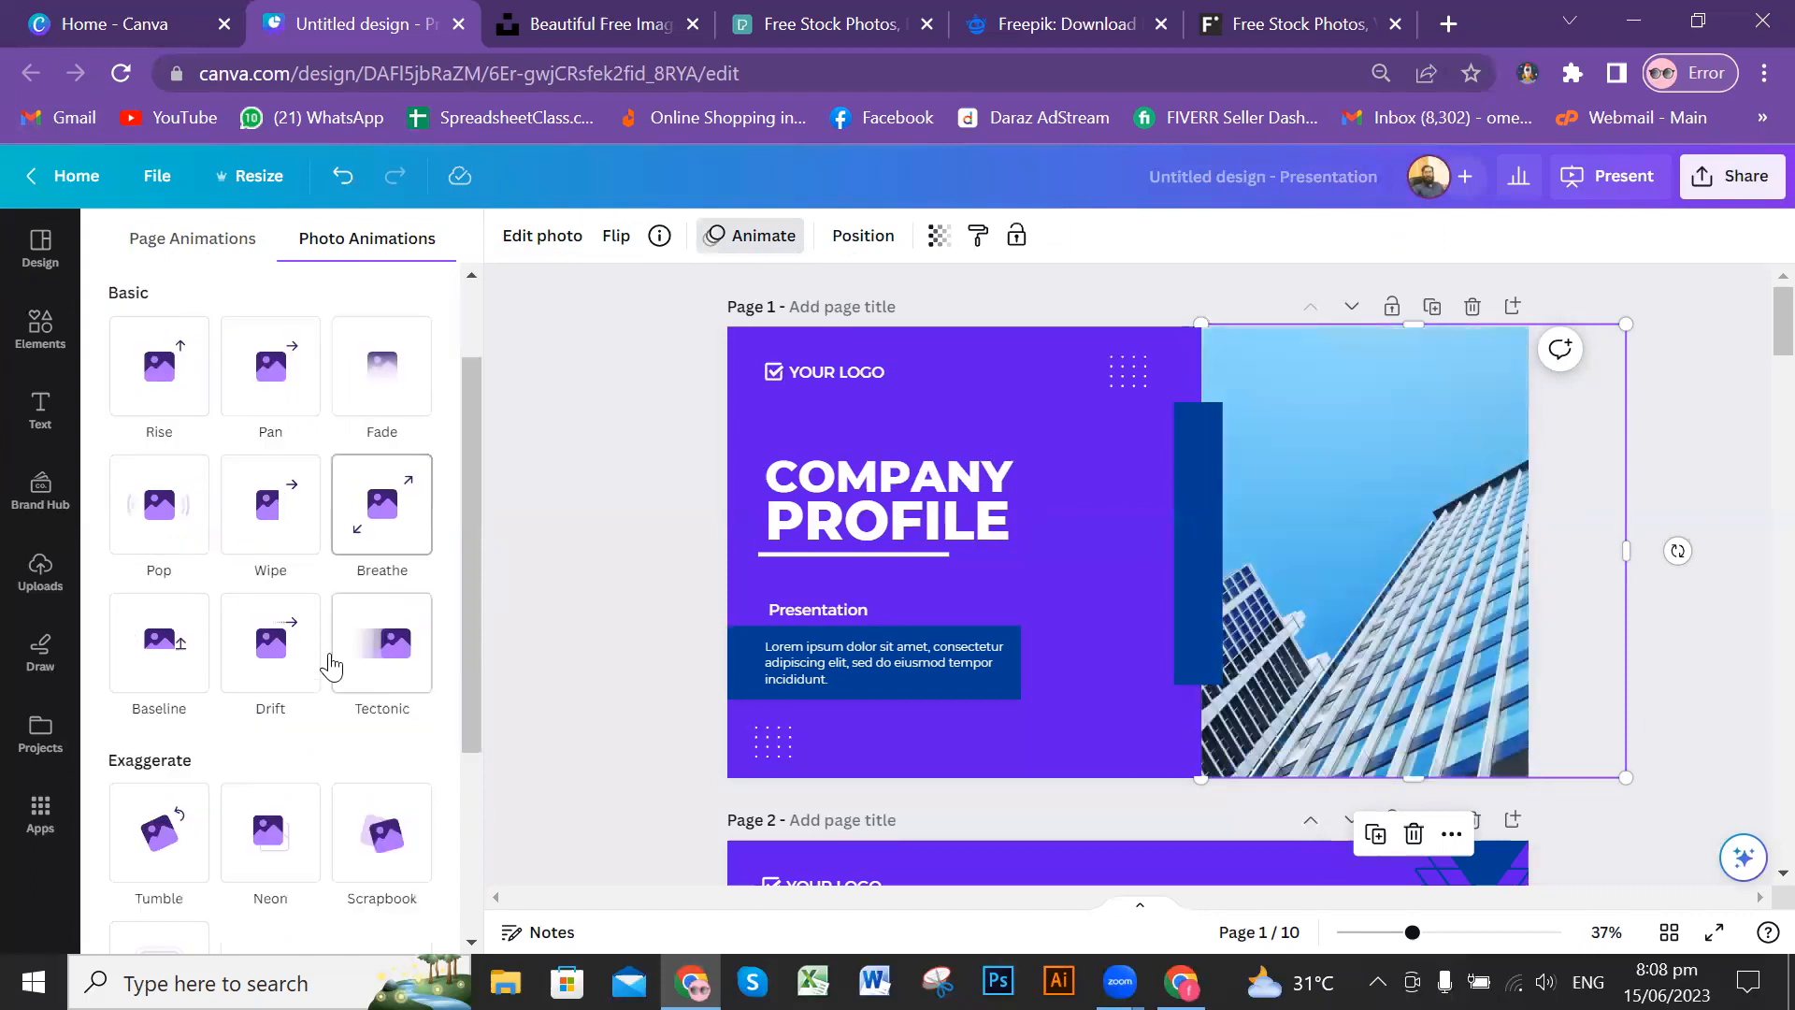
scroll(331, 666, down, 2)
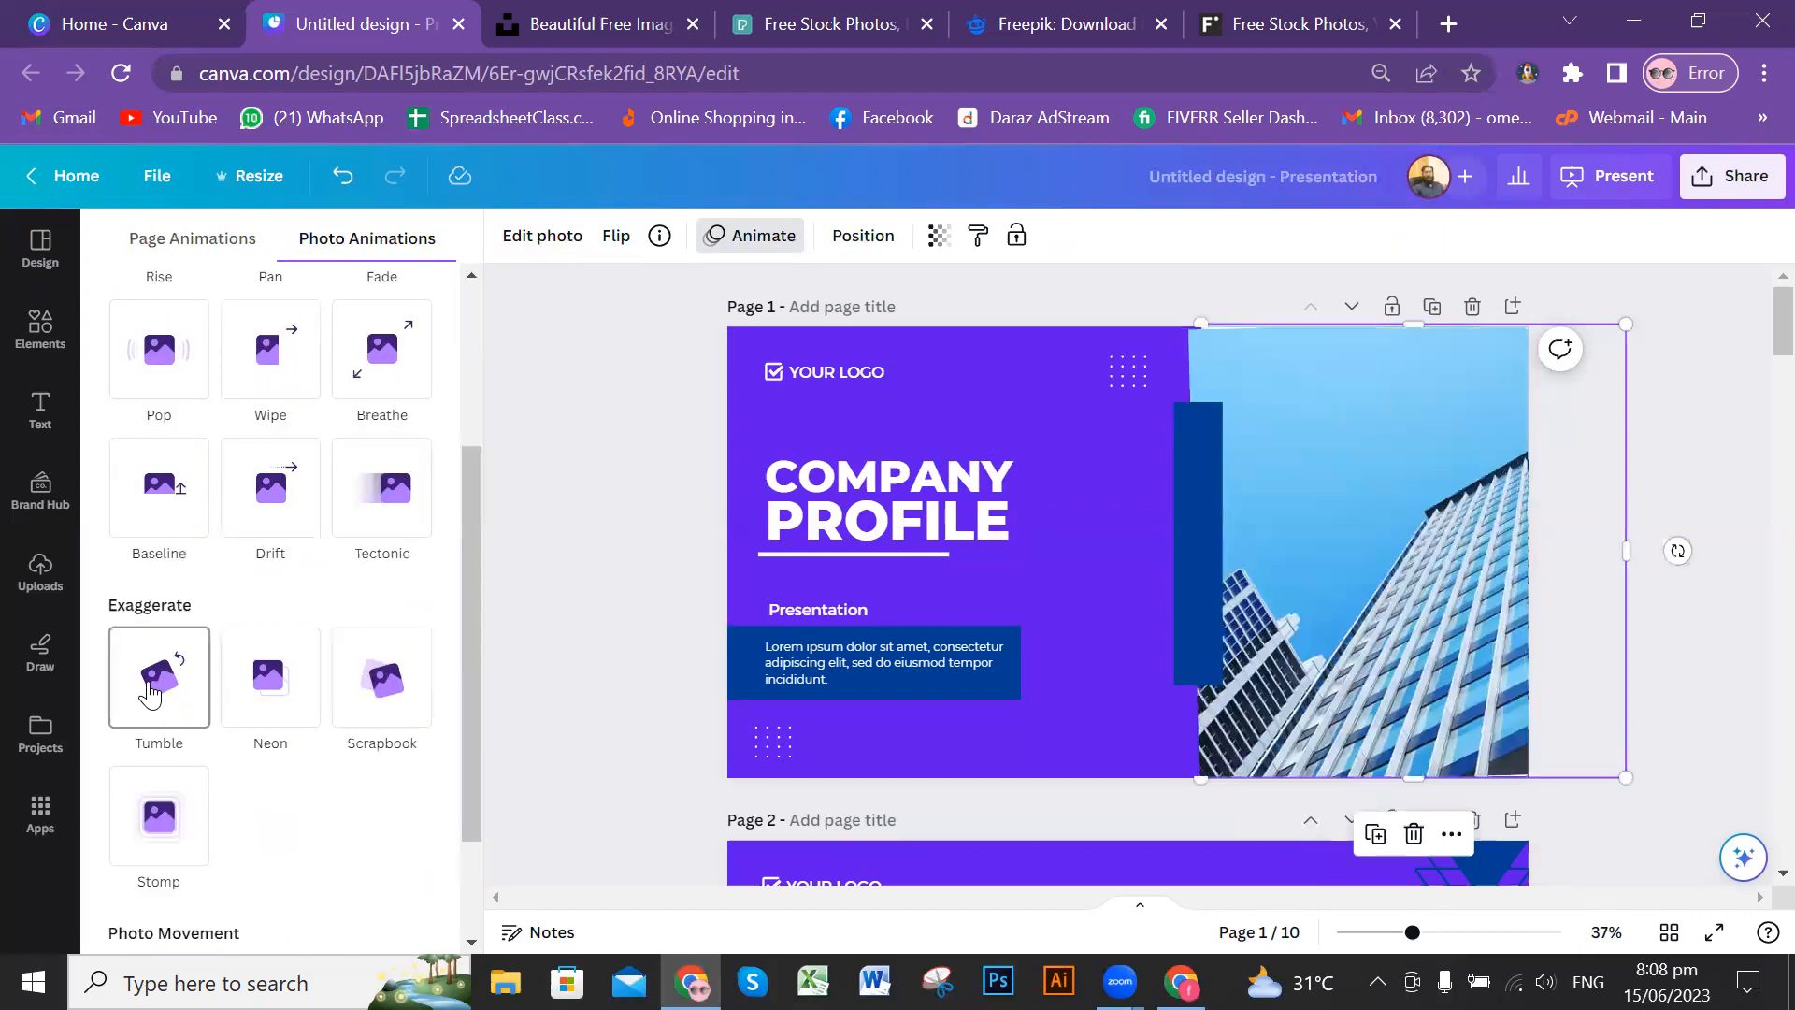
scroll(162, 707, down, 2)
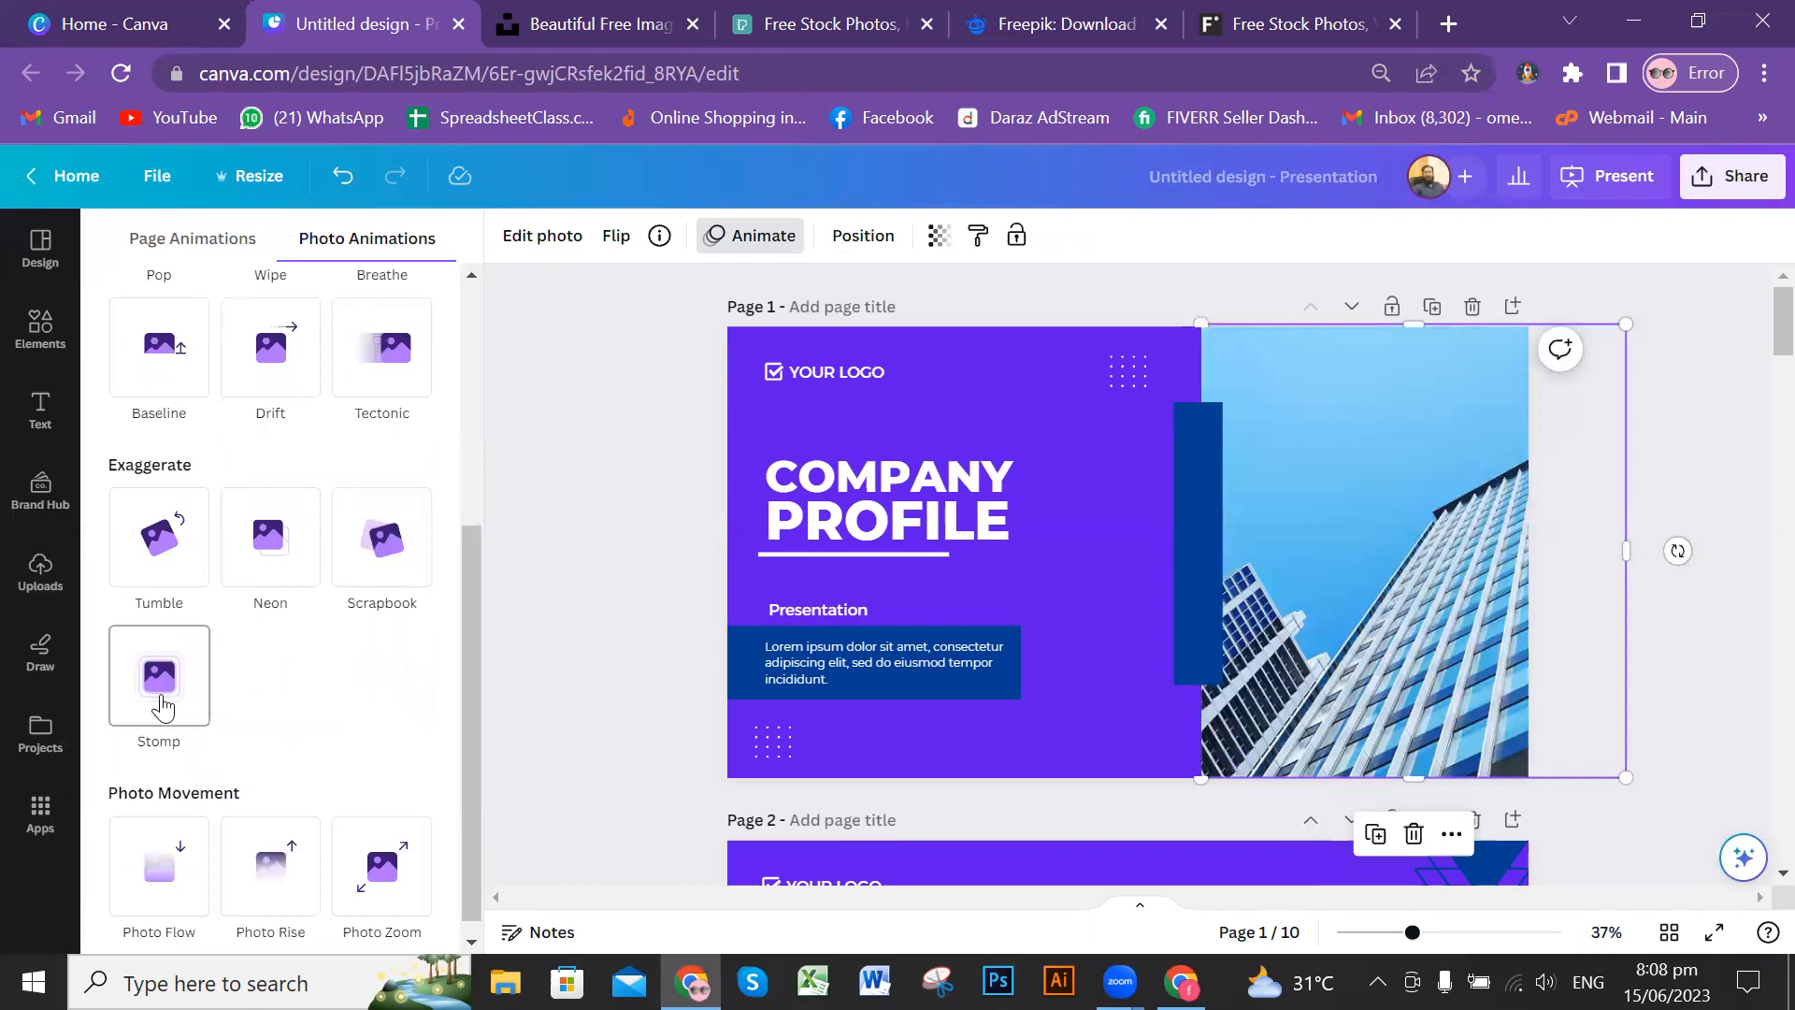
scroll(309, 841, down, 1)
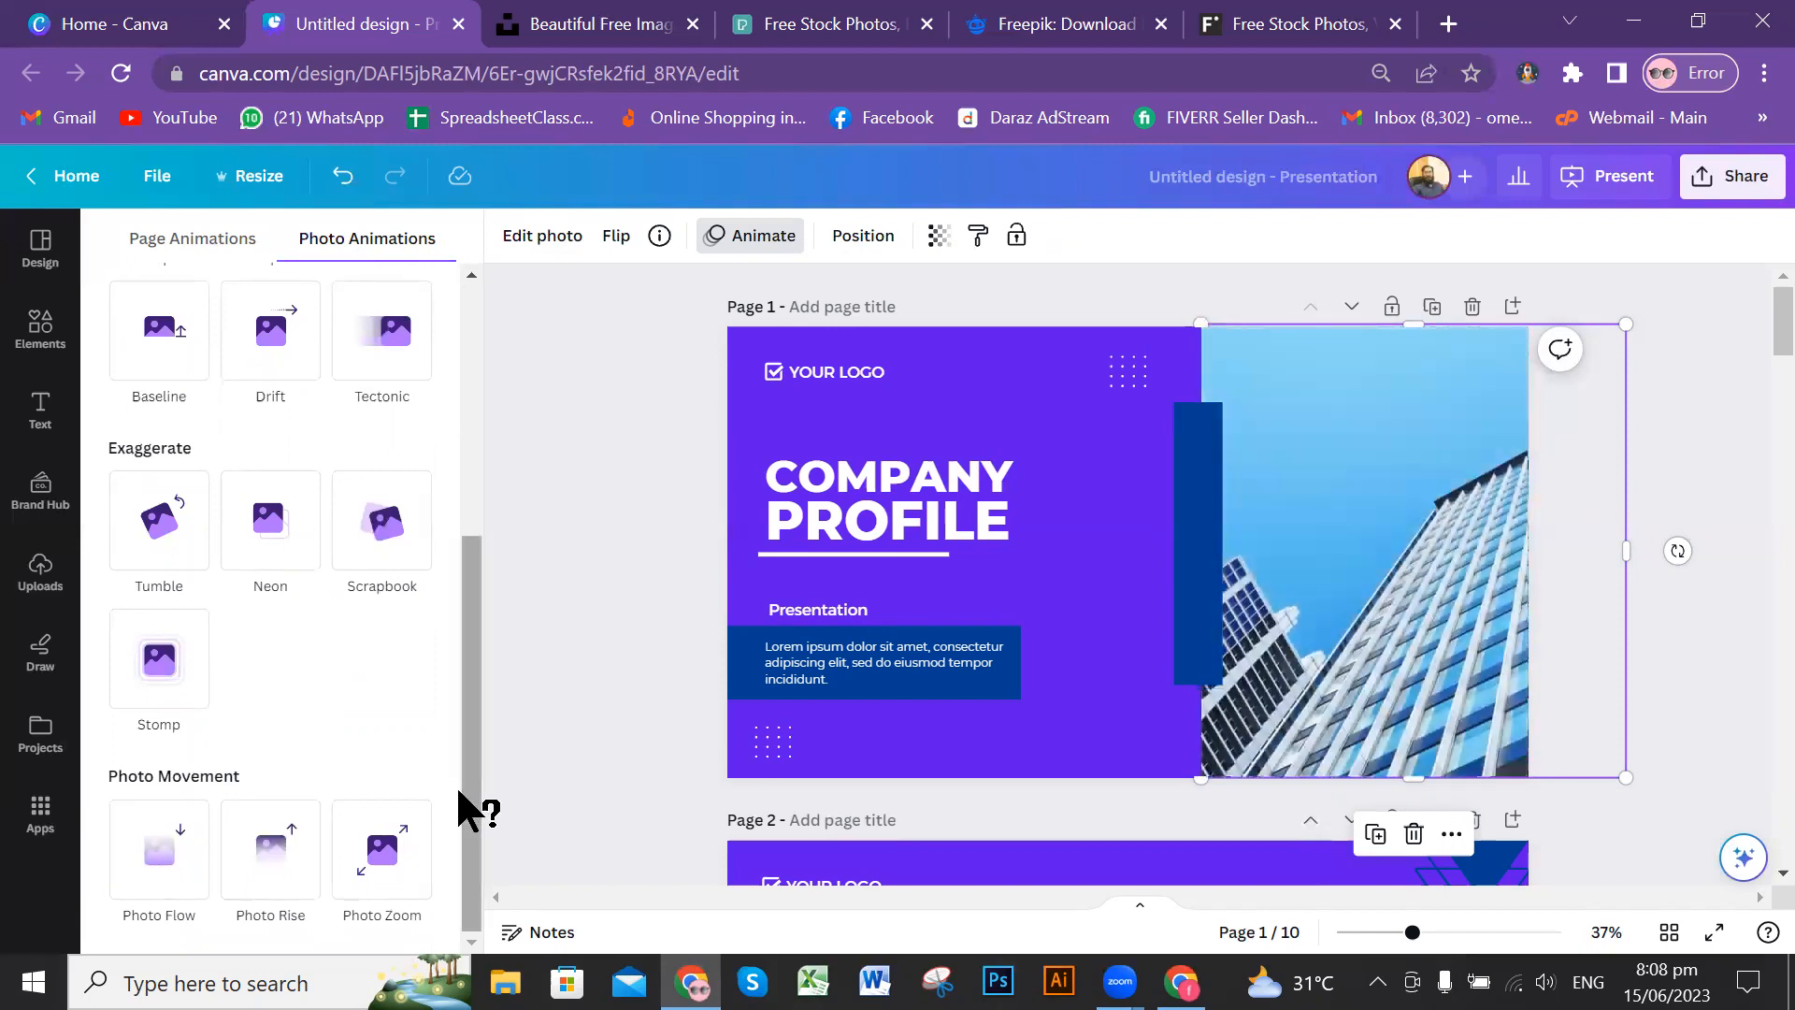
drag(469, 789, 474, 527)
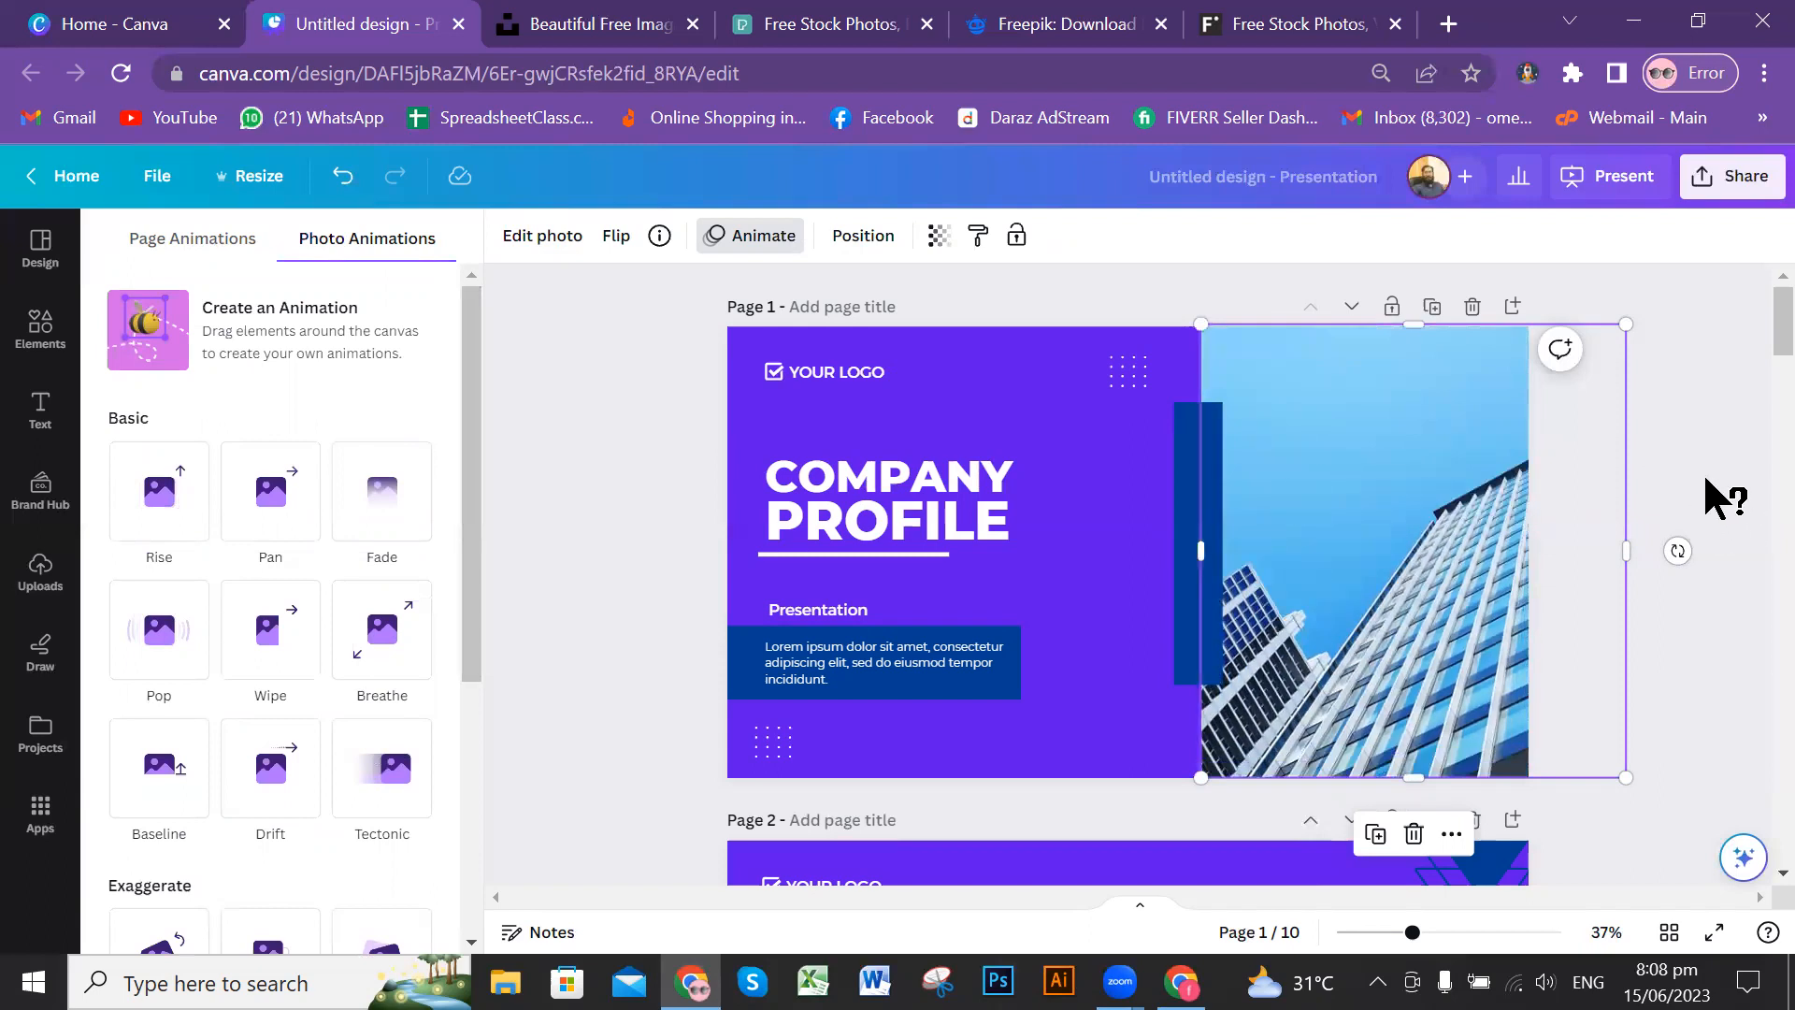
click(1679, 465)
click(1701, 449)
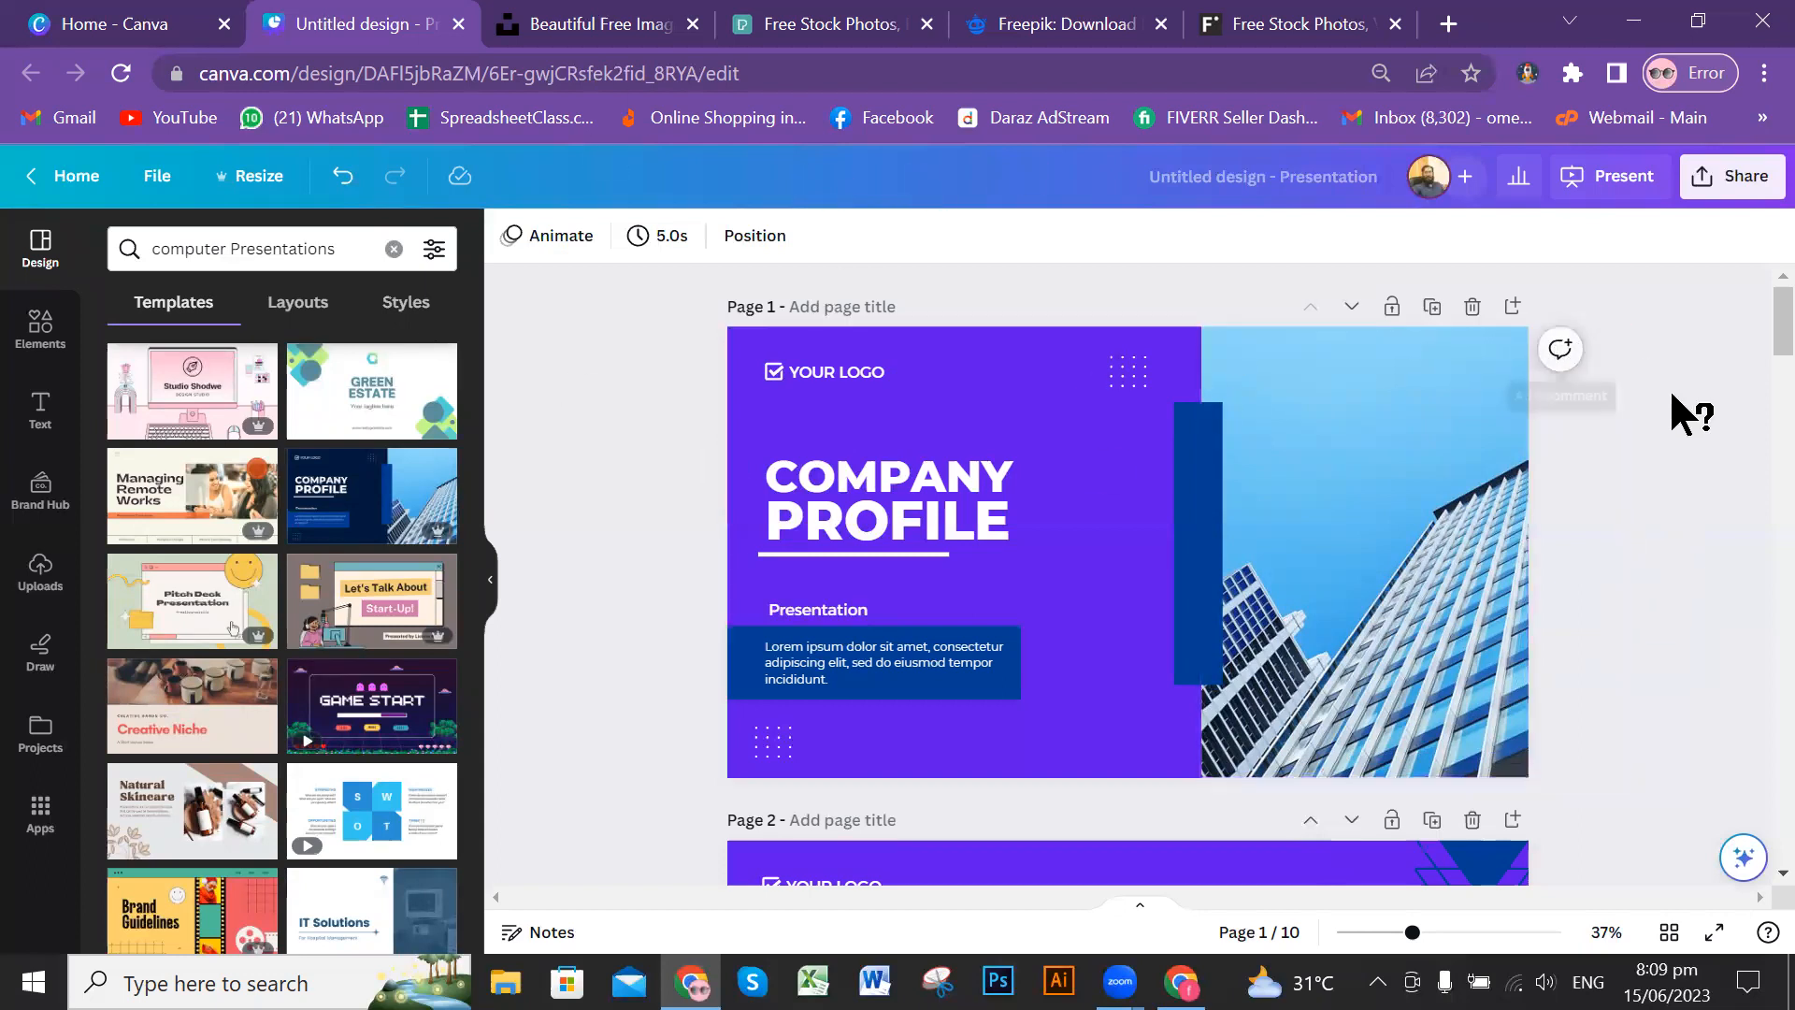
Step: Present the design full screen from the cover through the Our Goal slide, exit the presentation and return to the cover page
click(1618, 190)
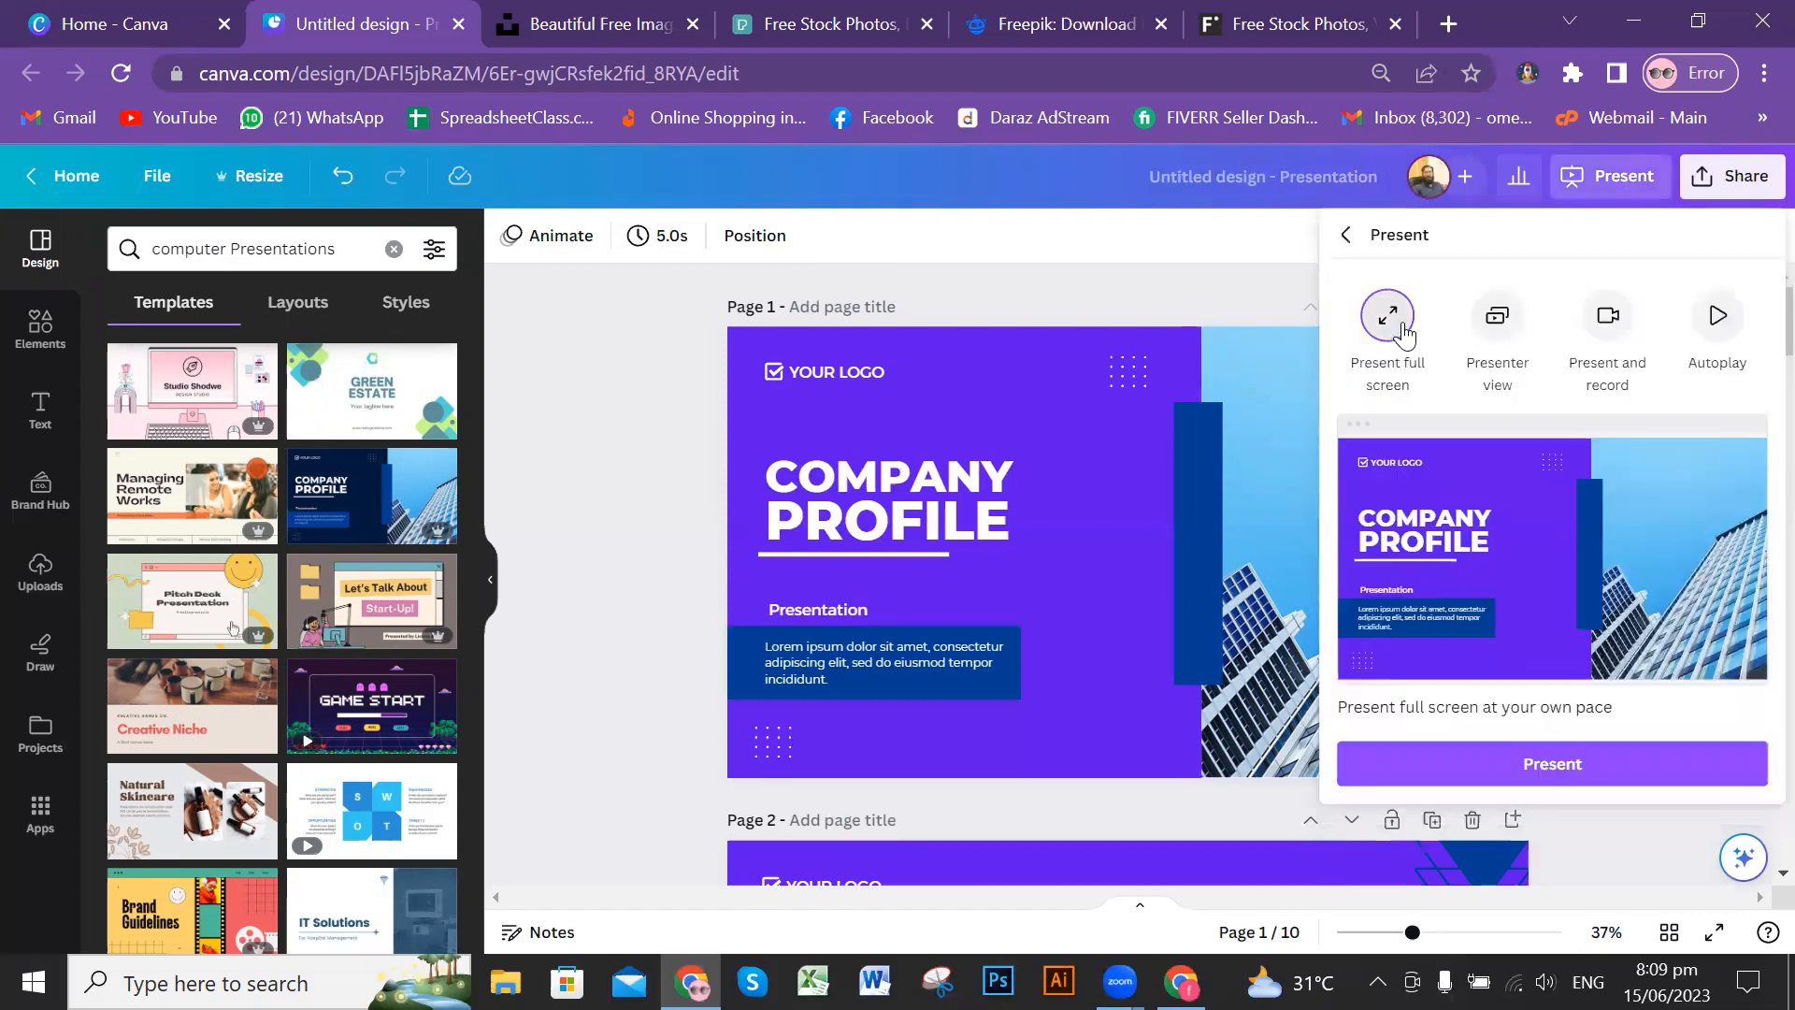
click(1628, 778)
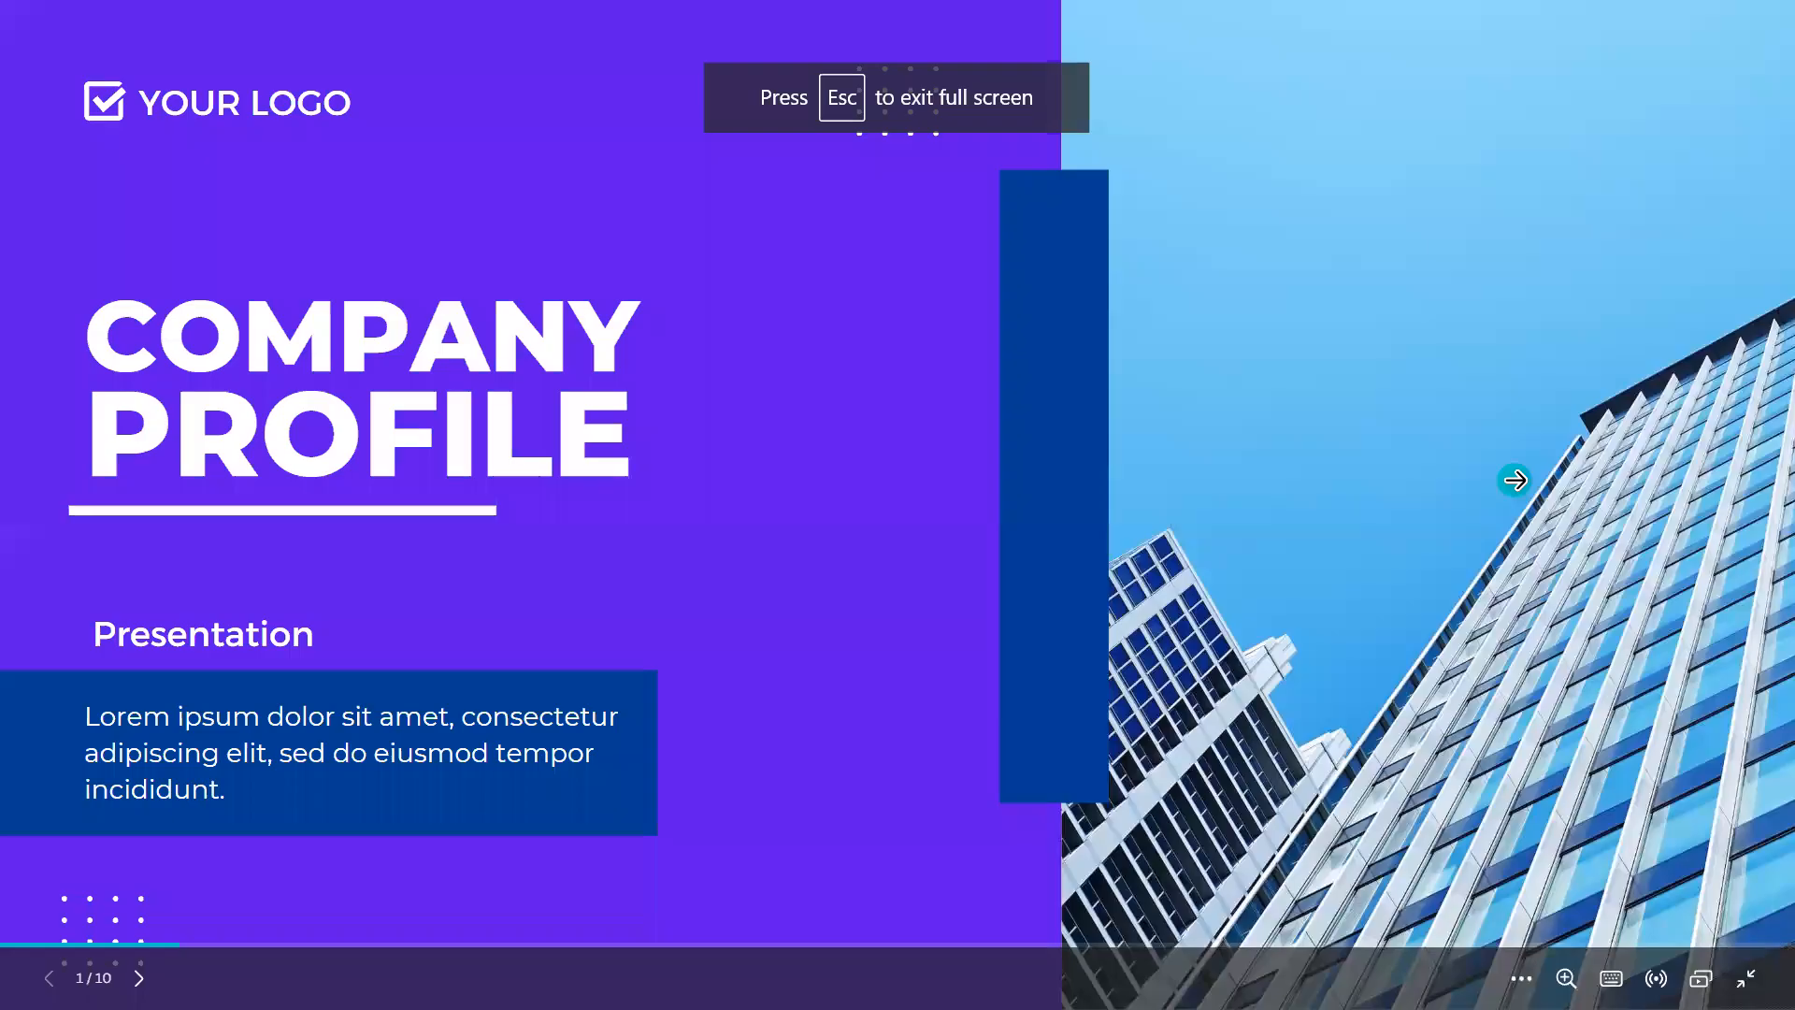
click(1525, 480)
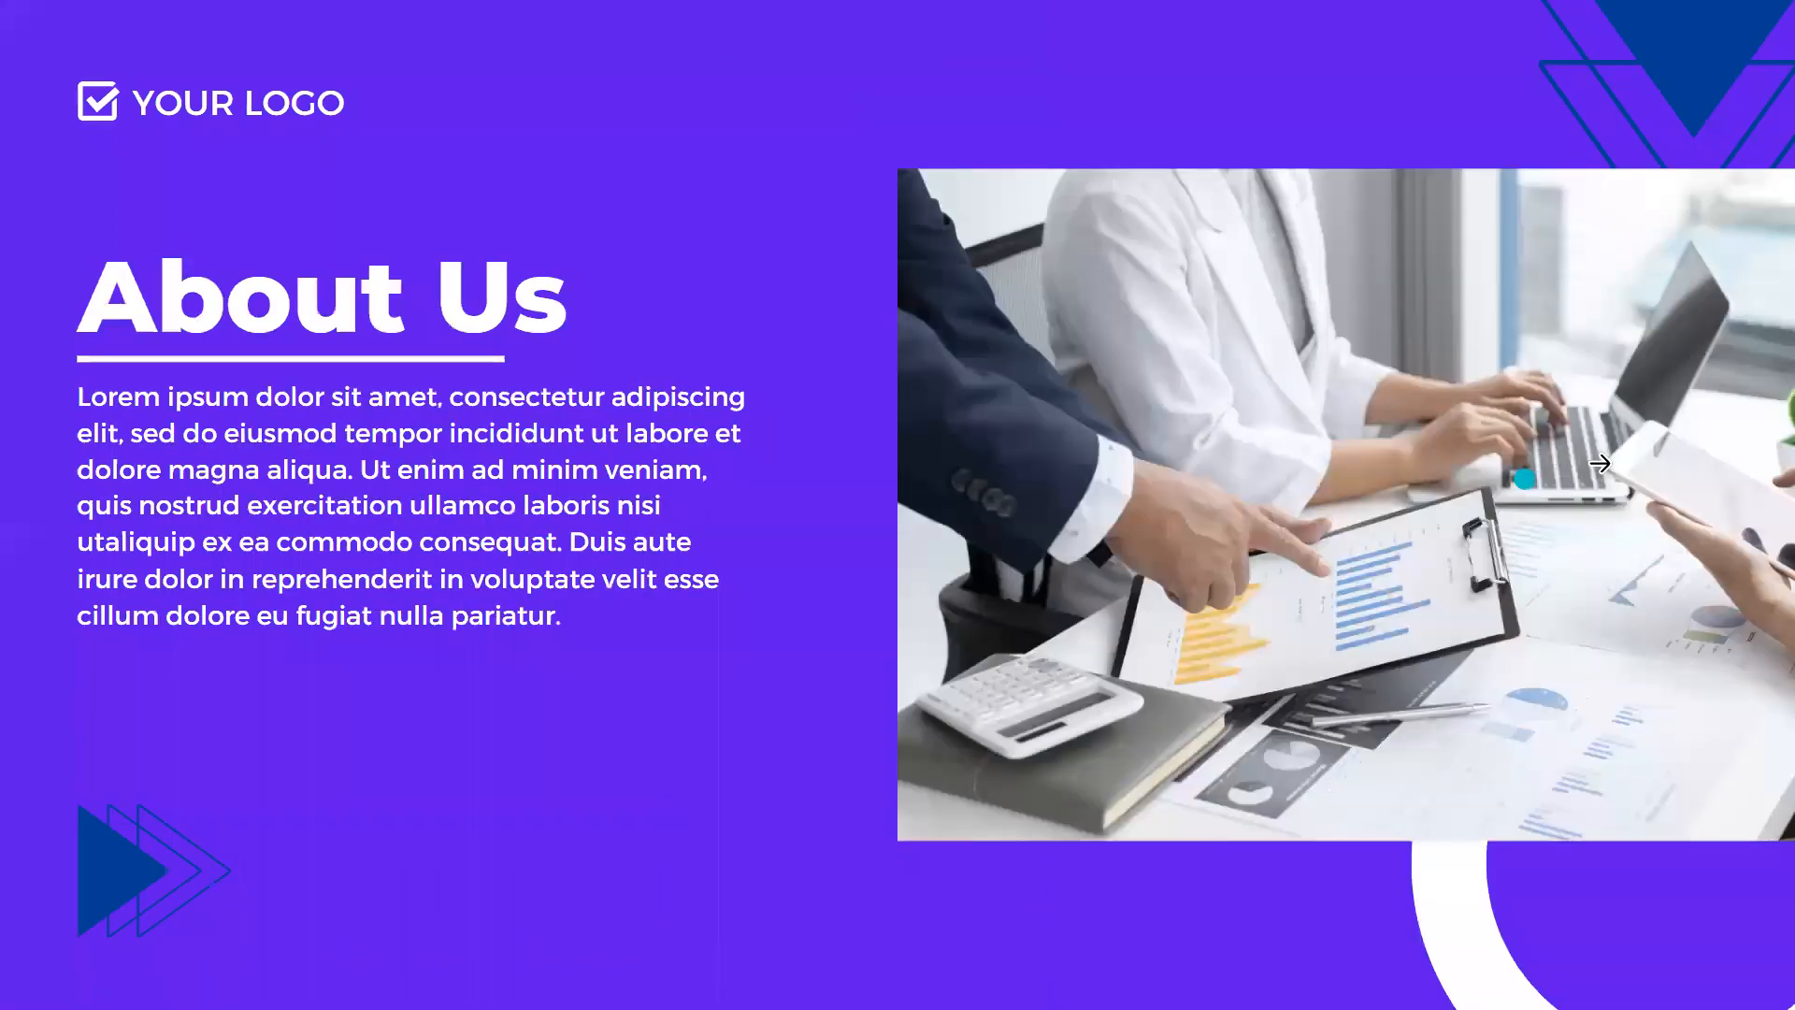
click(1614, 471)
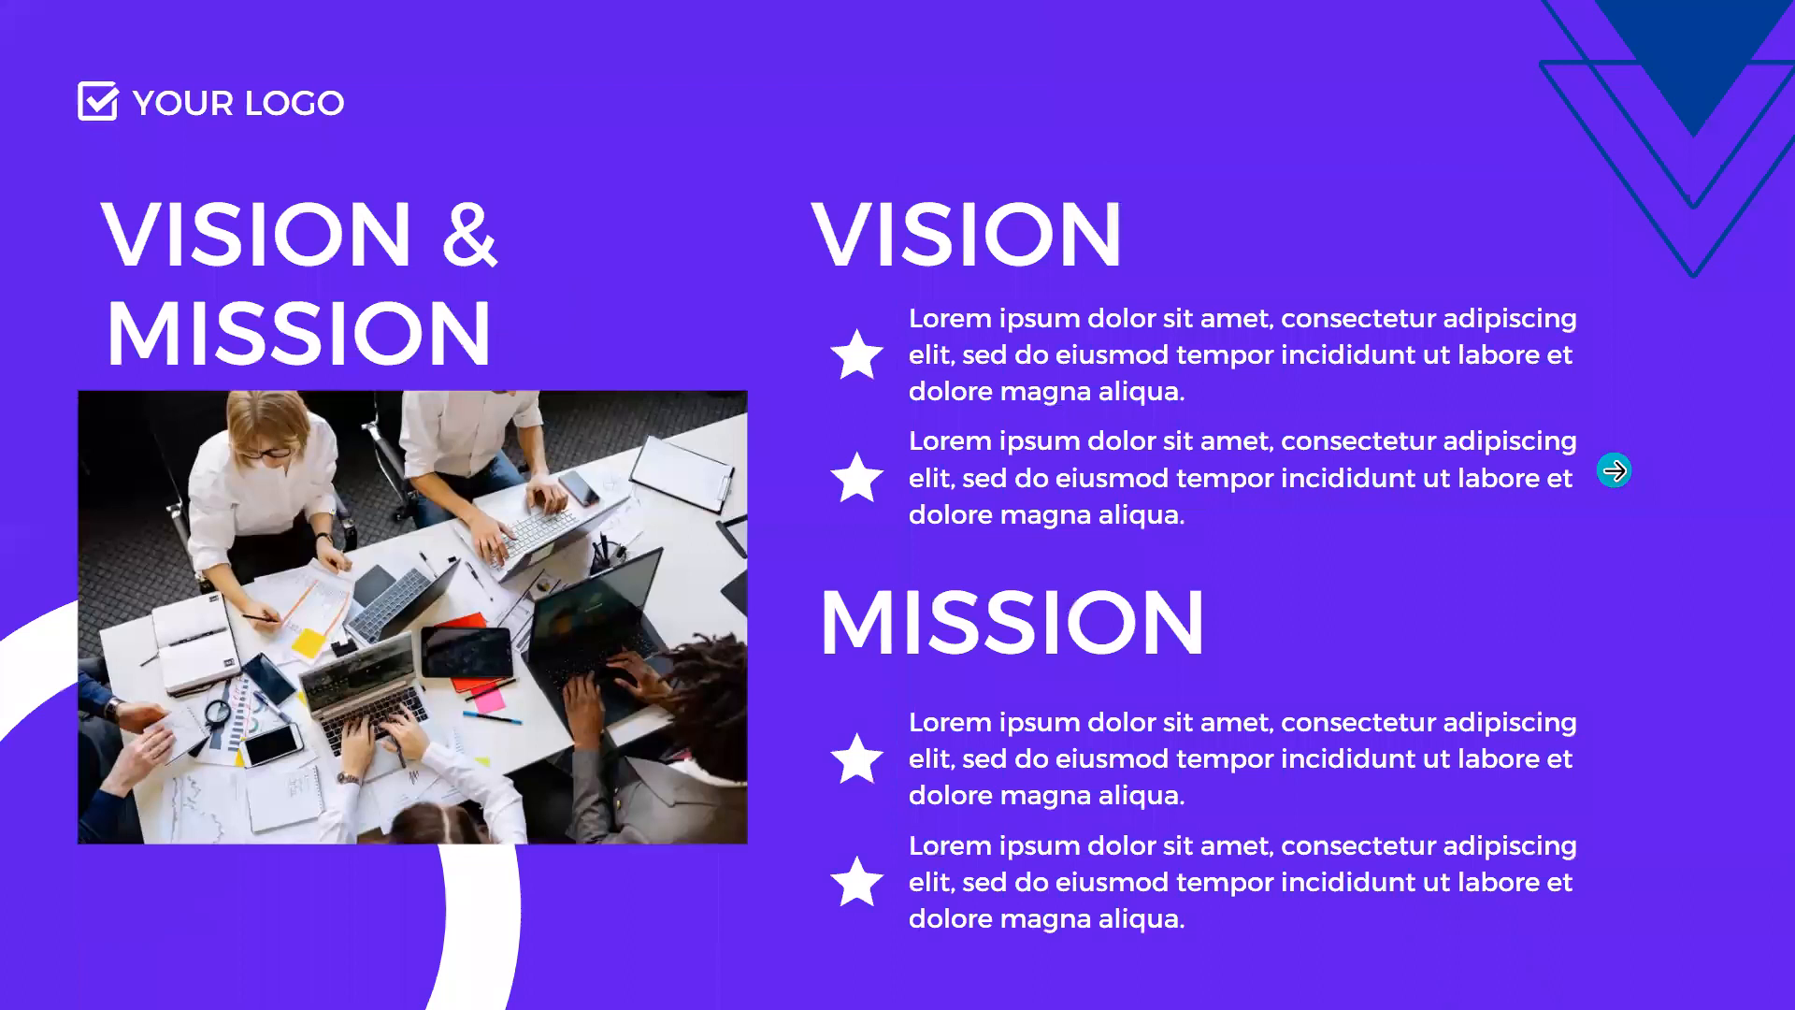
click(1614, 470)
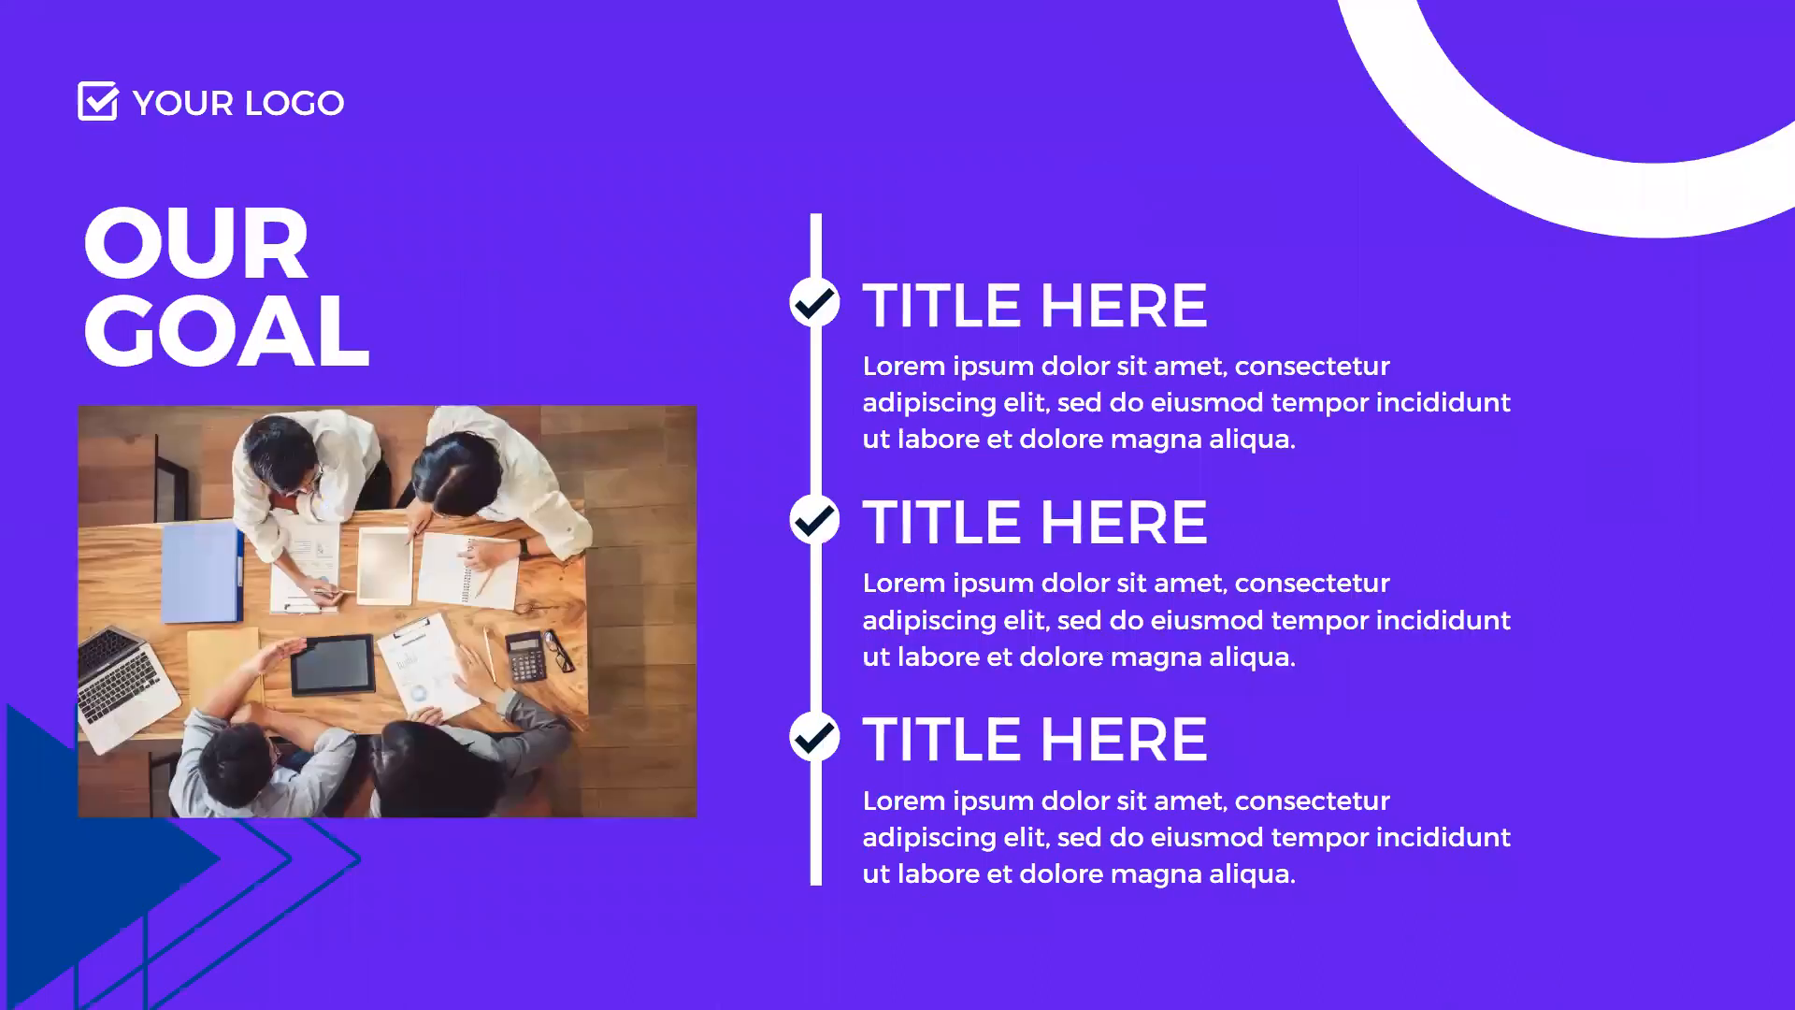
key(Escape)
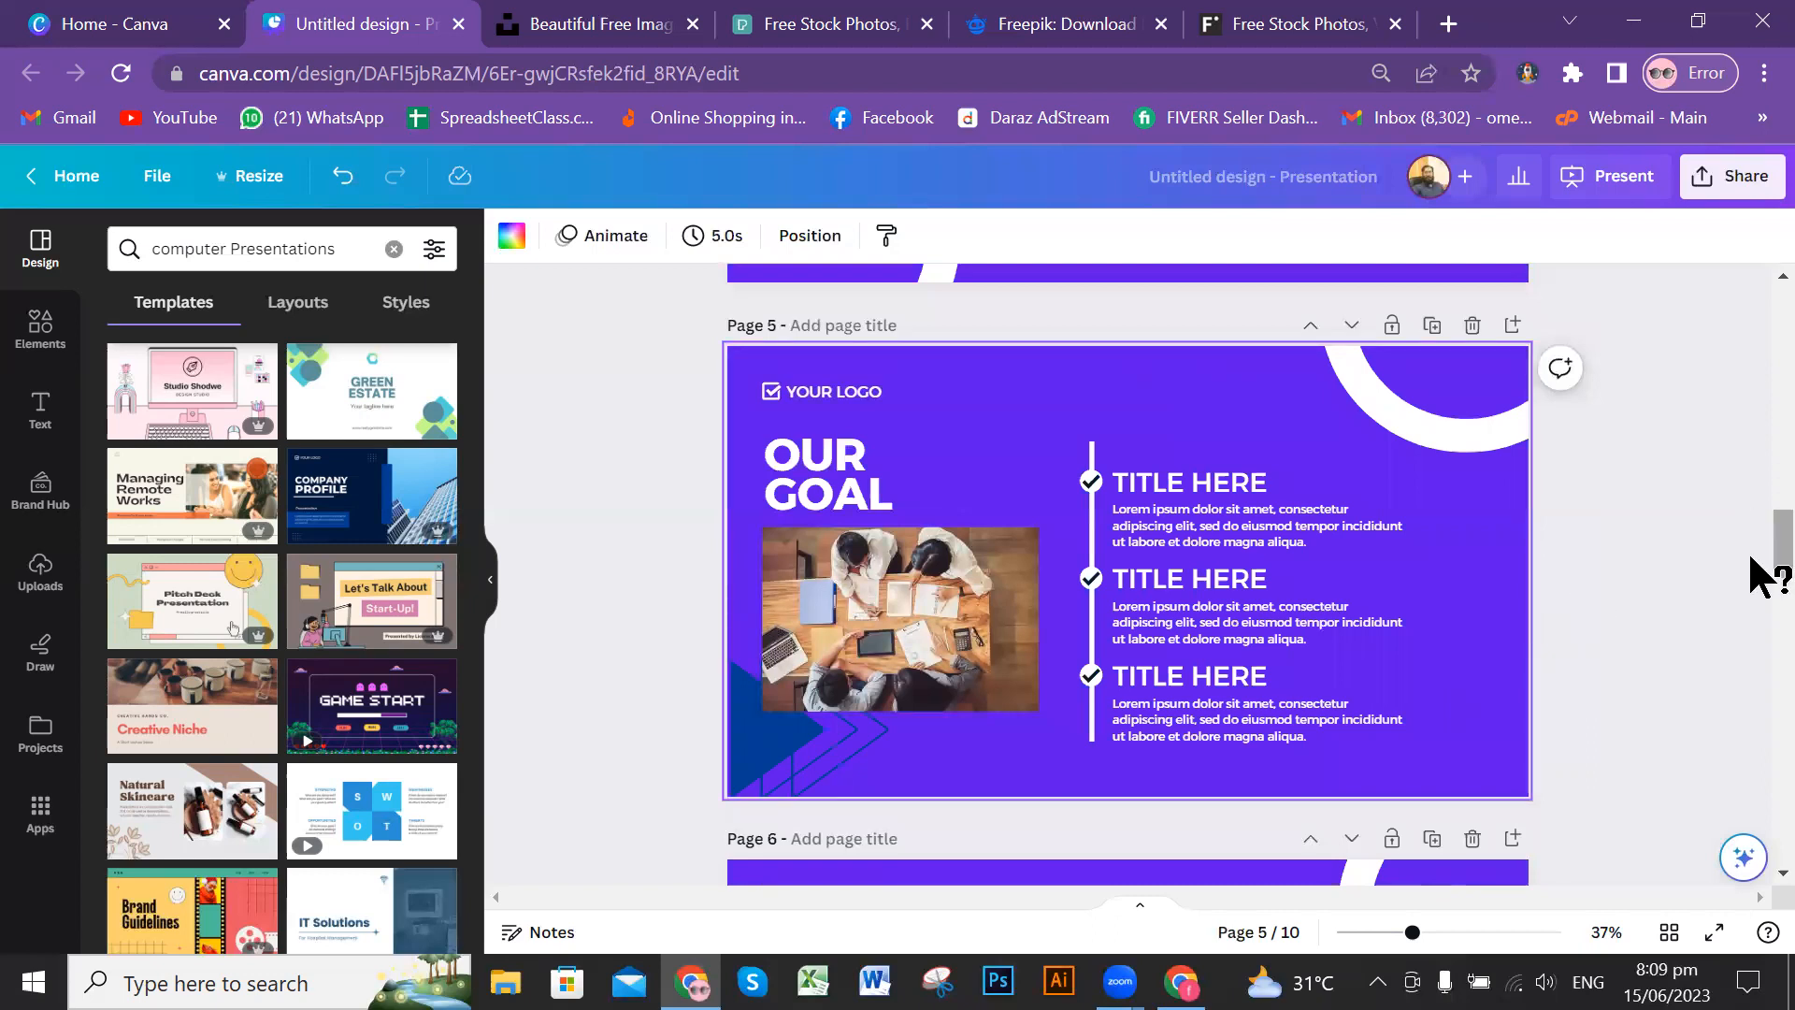
scroll(1751, 308, up, 2)
drag(1751, 301, 1751, 318)
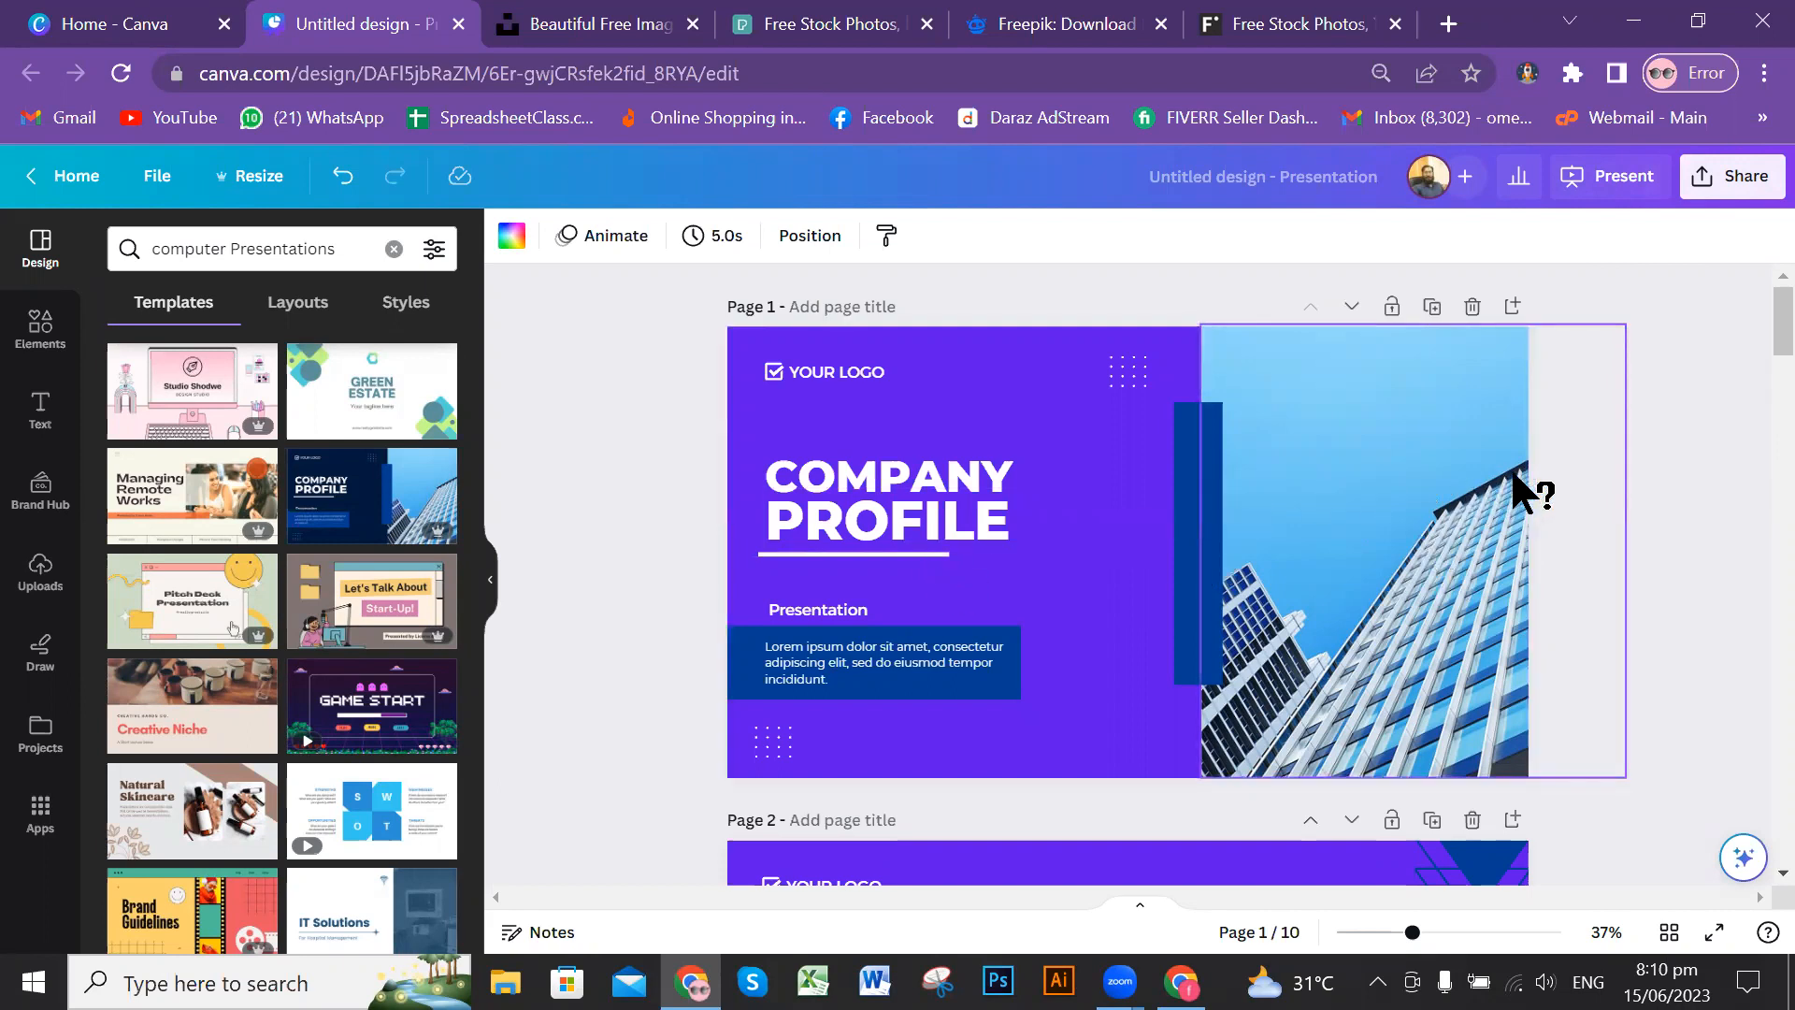
Step: View the file types available for downloading the design and close the download options without downloading
click(1715, 187)
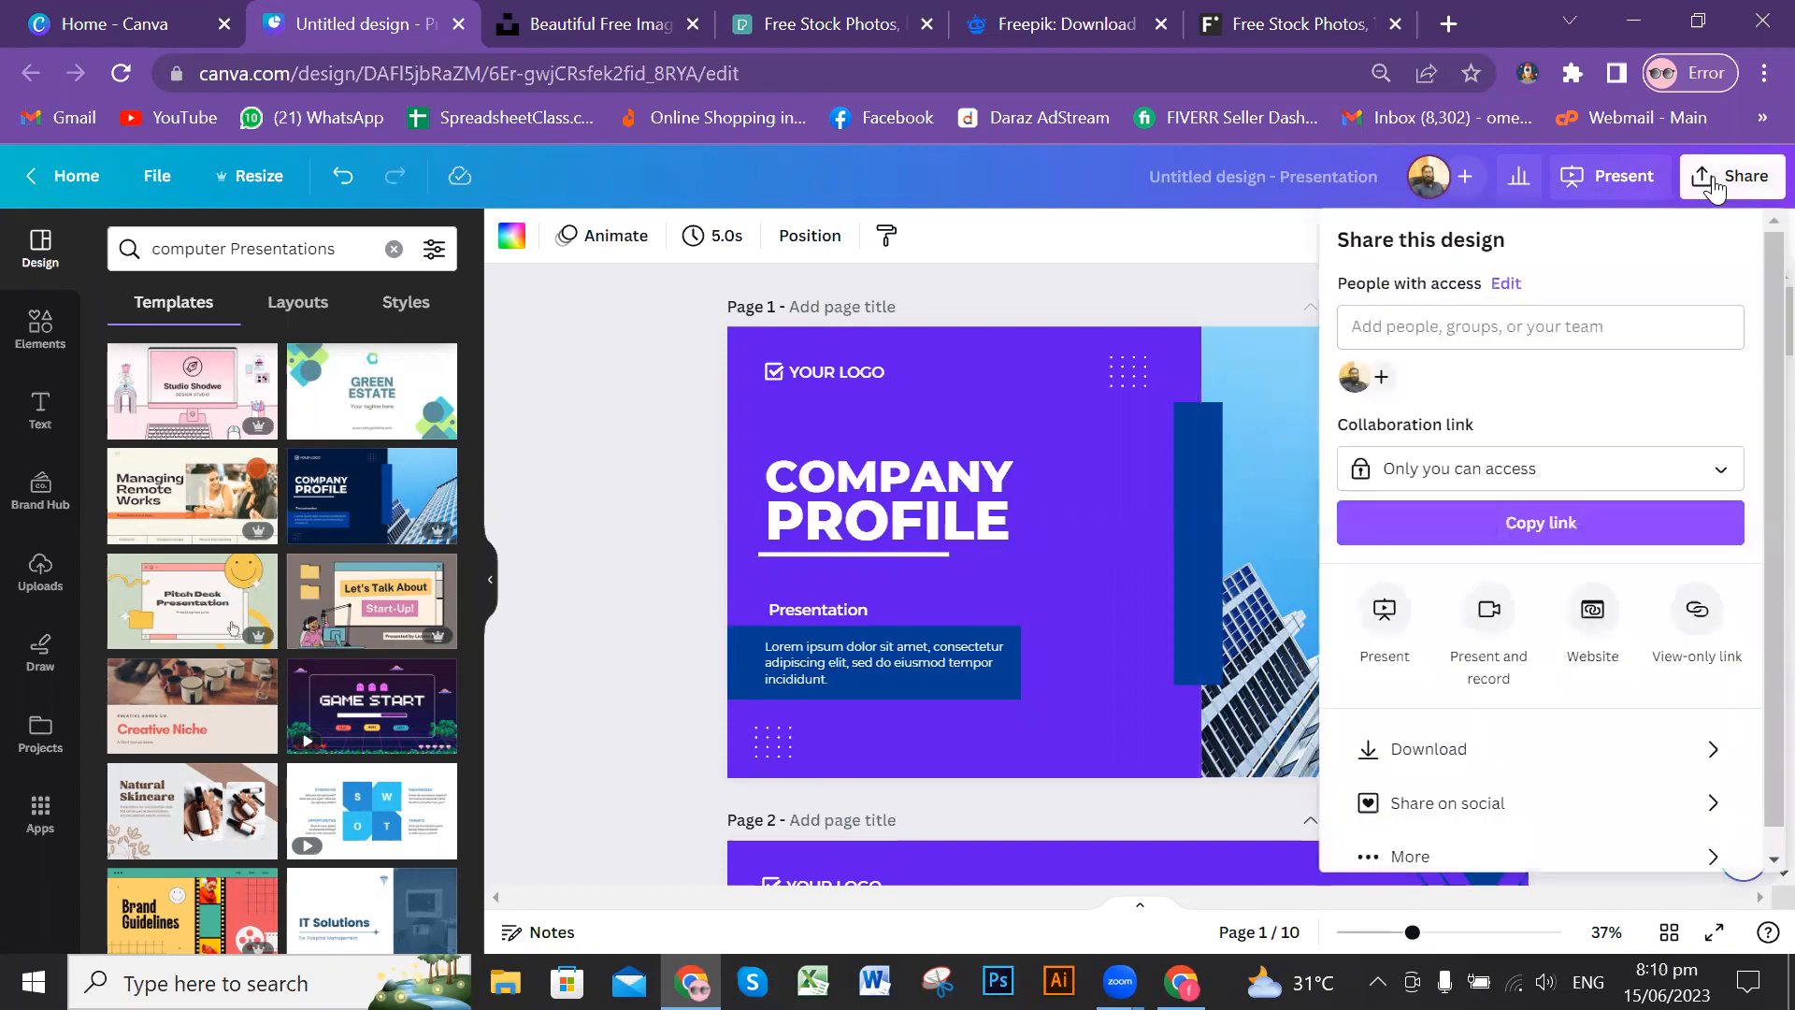
scroll(1748, 468, down, 1)
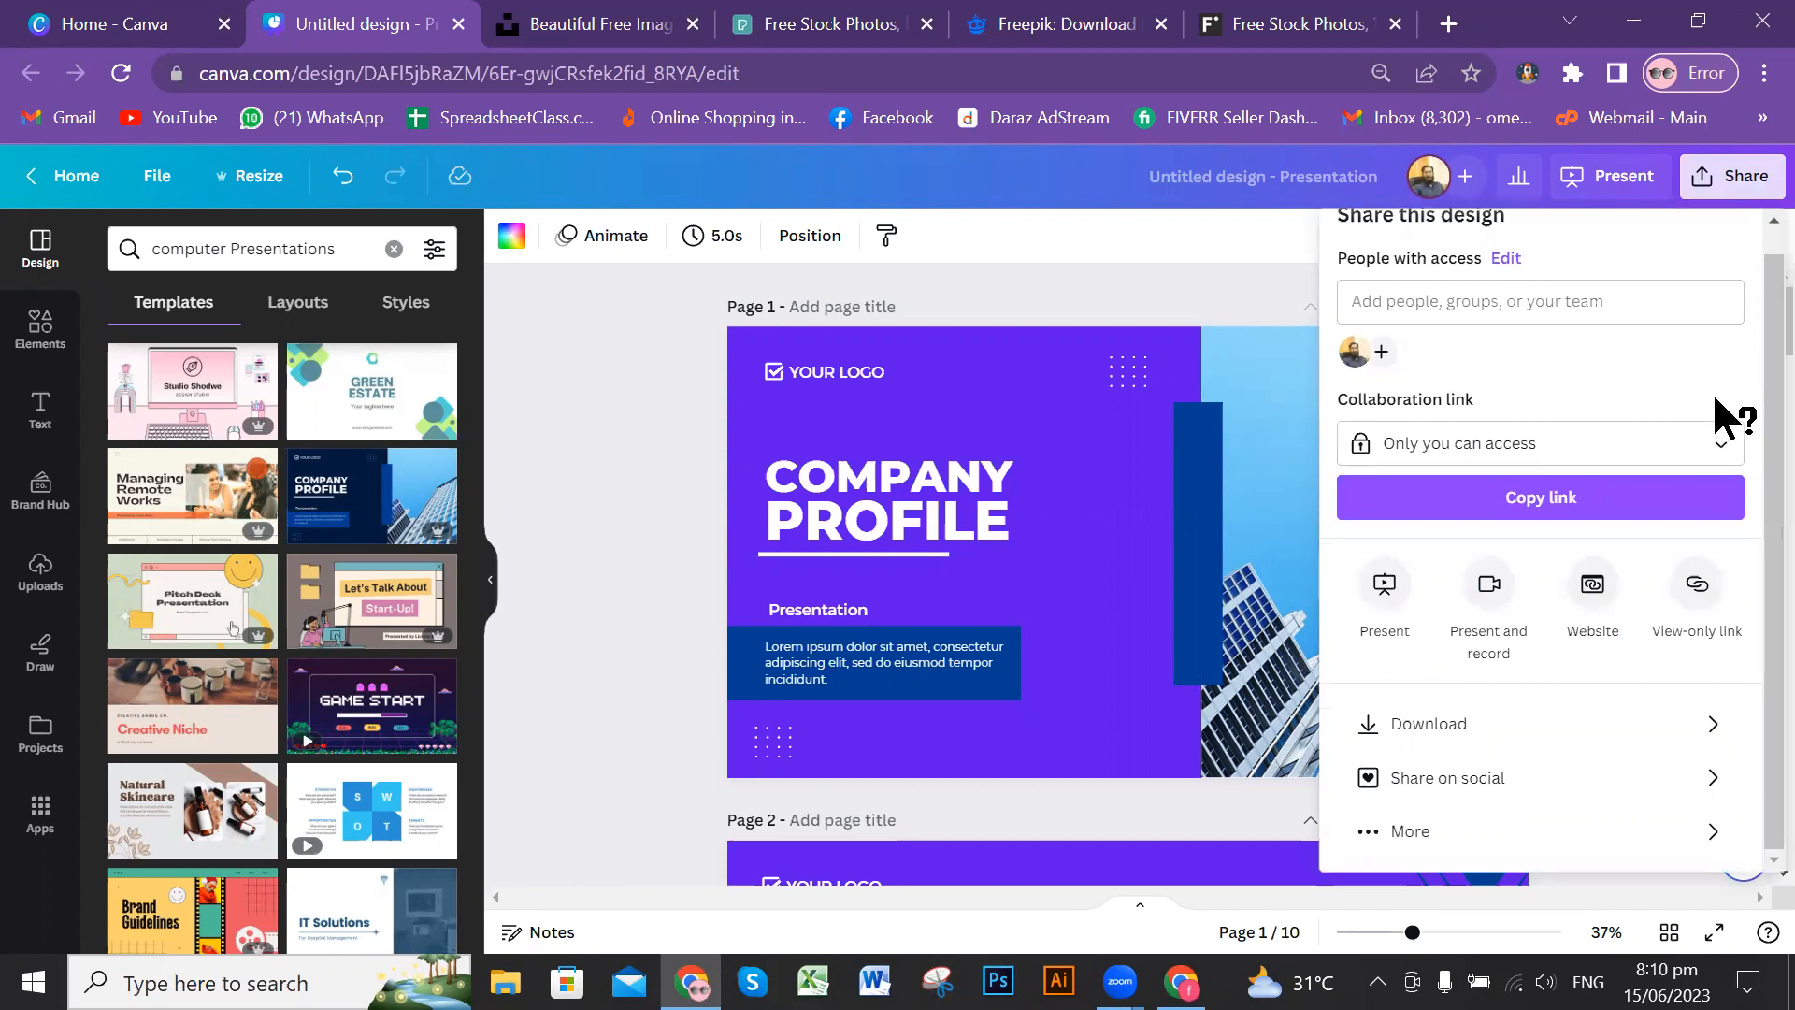
click(1612, 722)
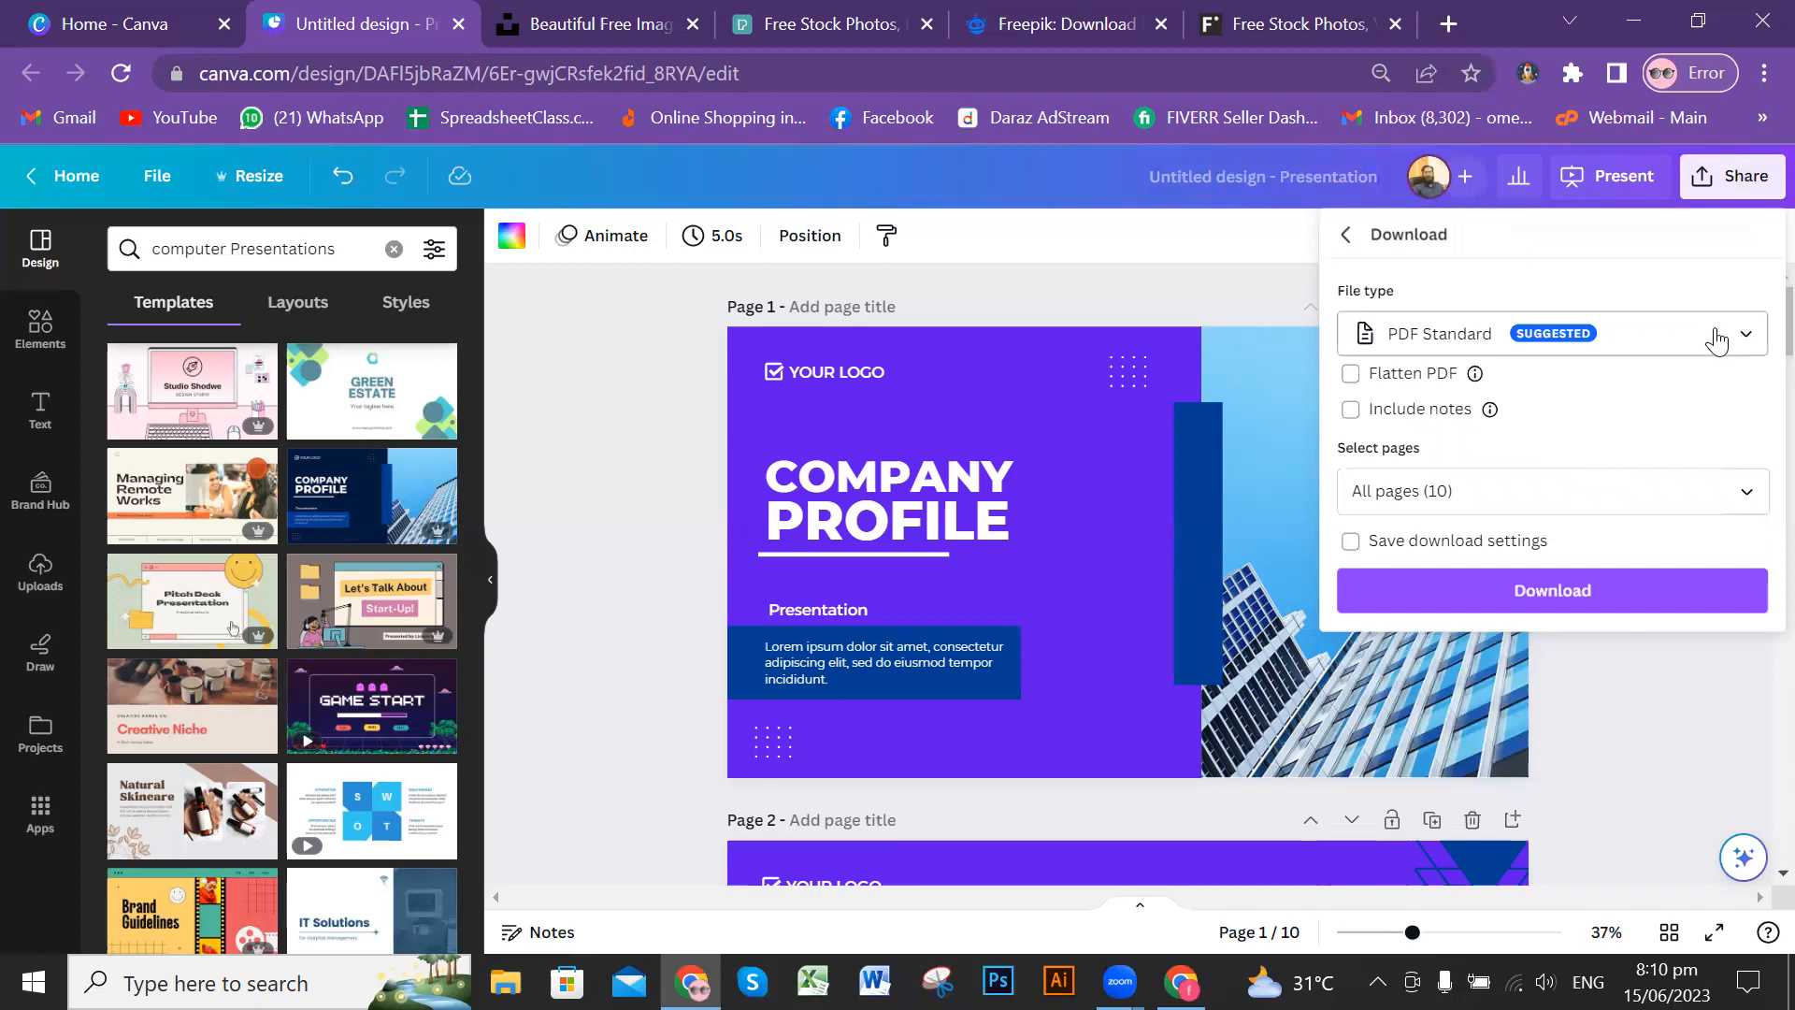
click(1717, 339)
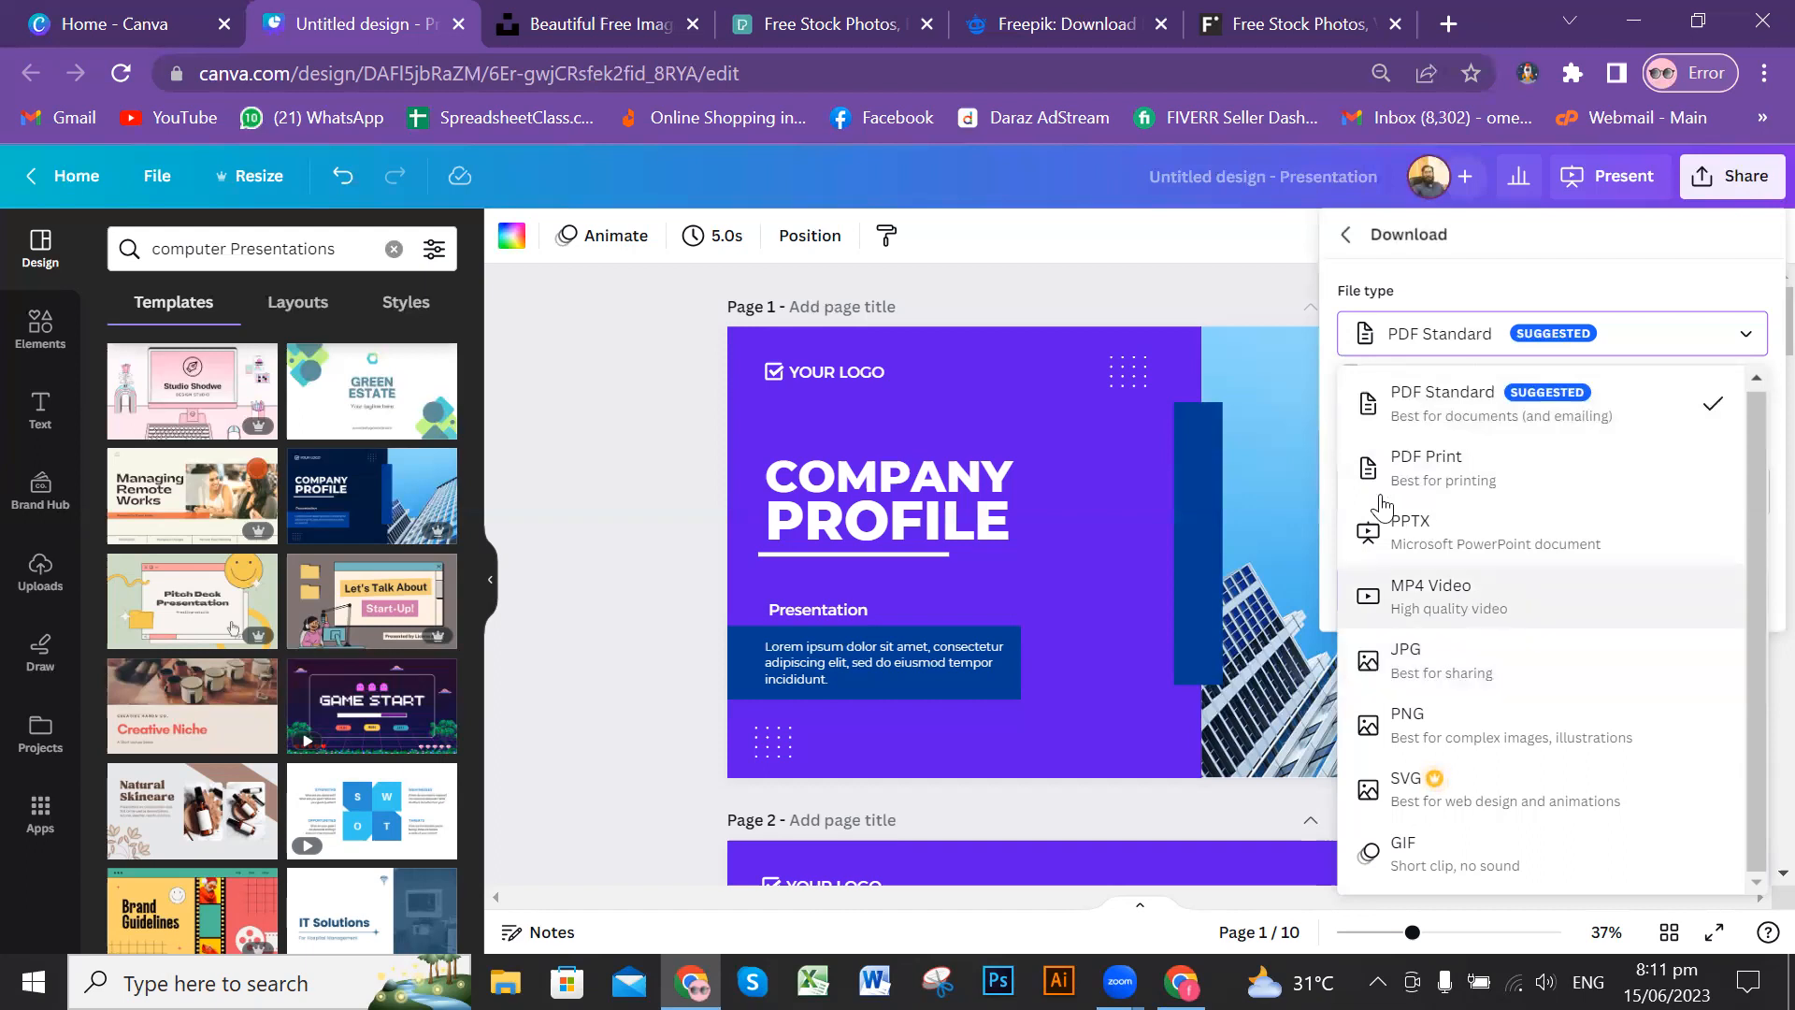
click(608, 412)
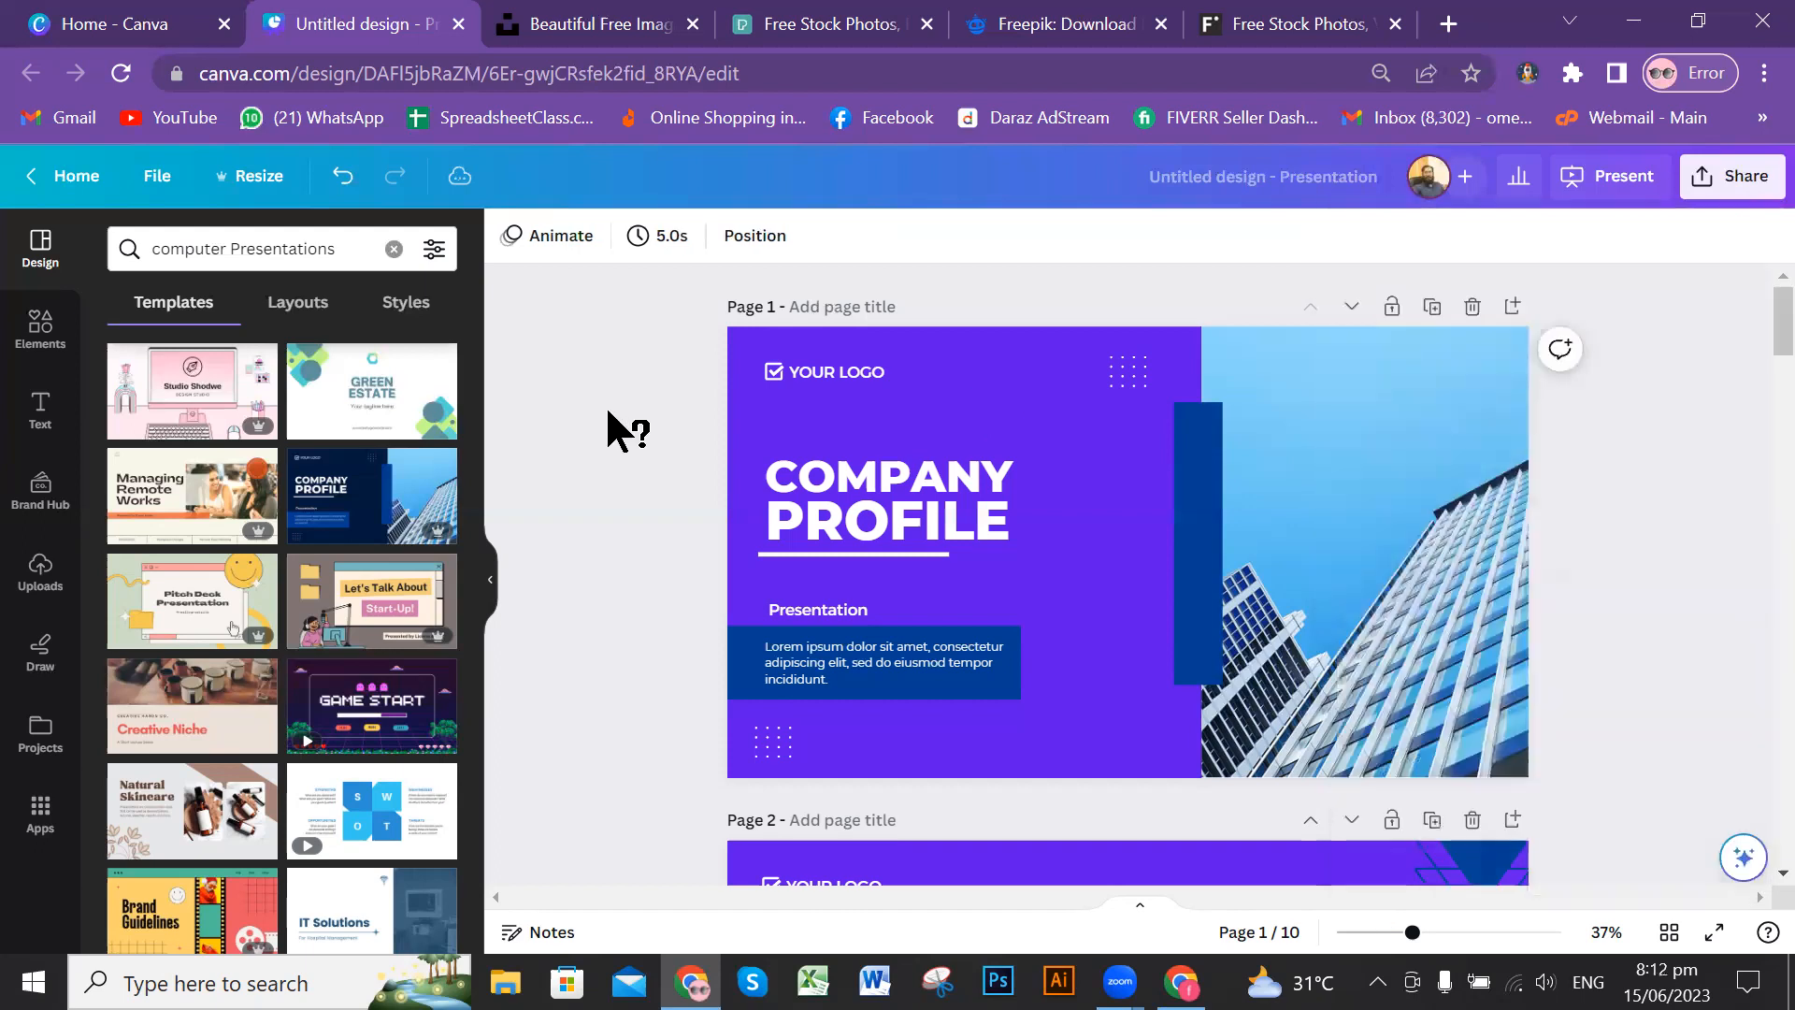
Step: Review the slides from the cover down to the Business Plan page and back up to the Vision & Mission page
scroll(1543, 616, down, 12)
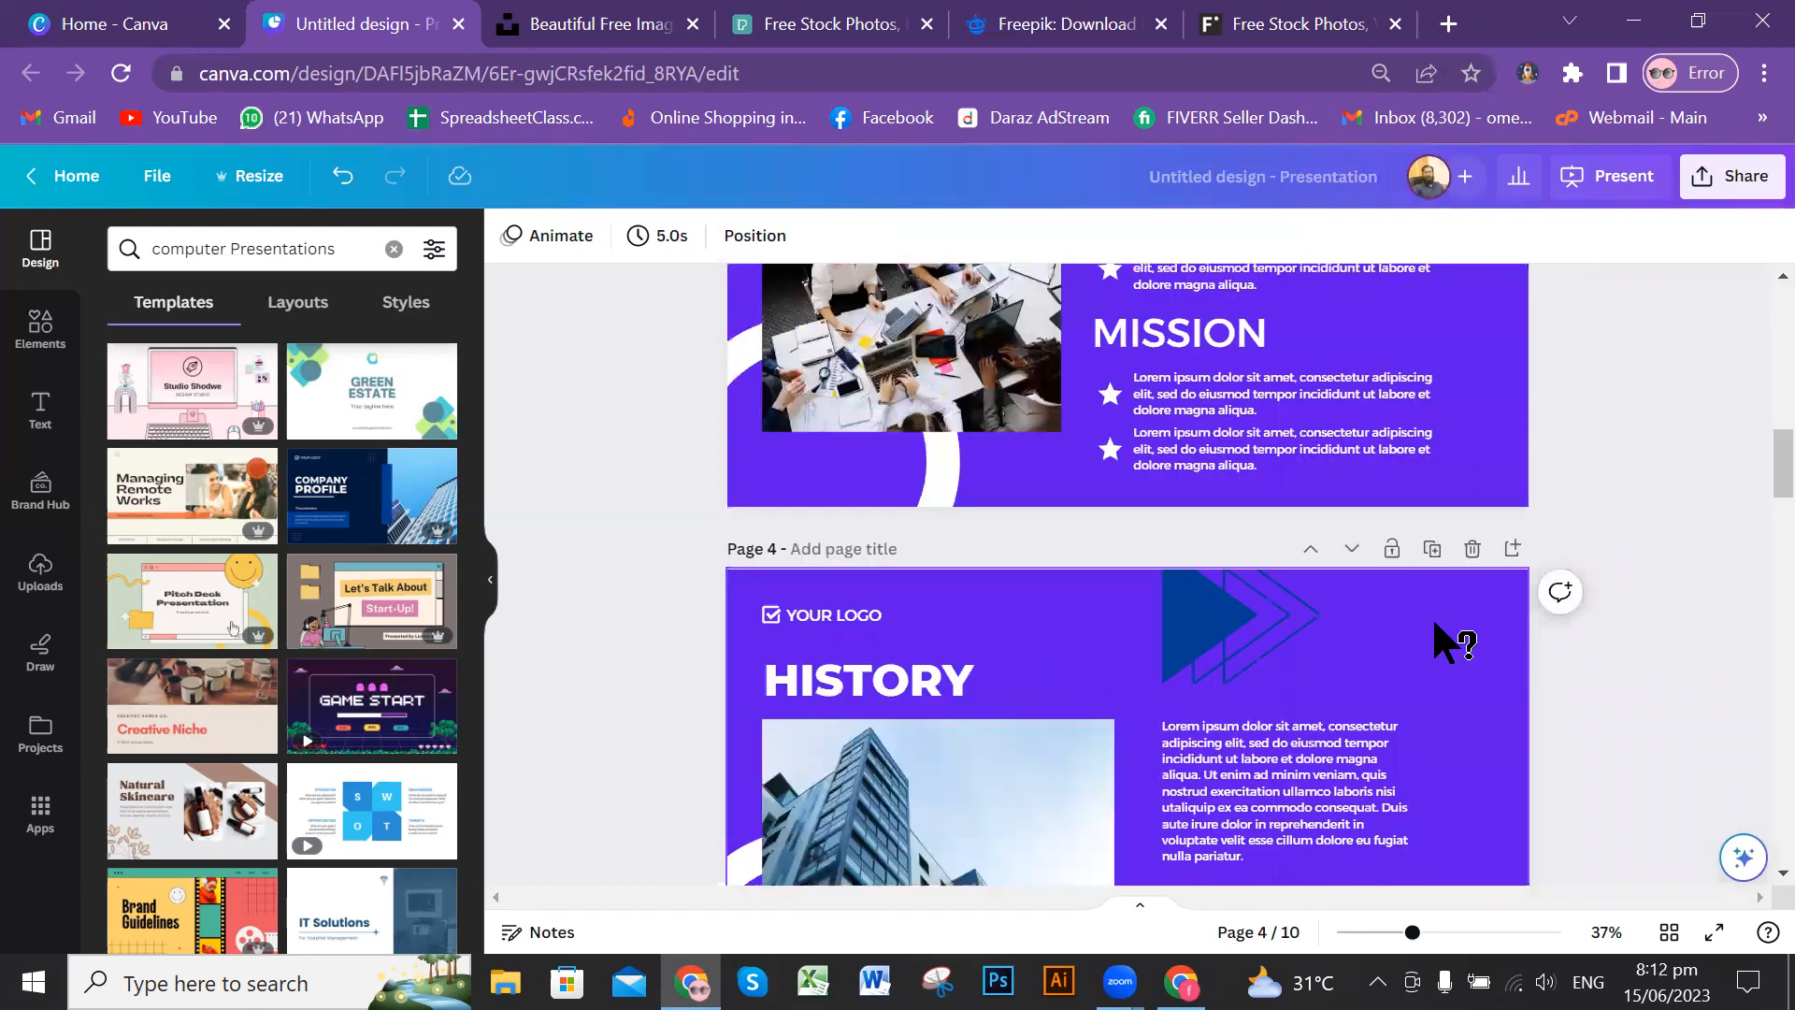
scroll(1450, 619, down, 8)
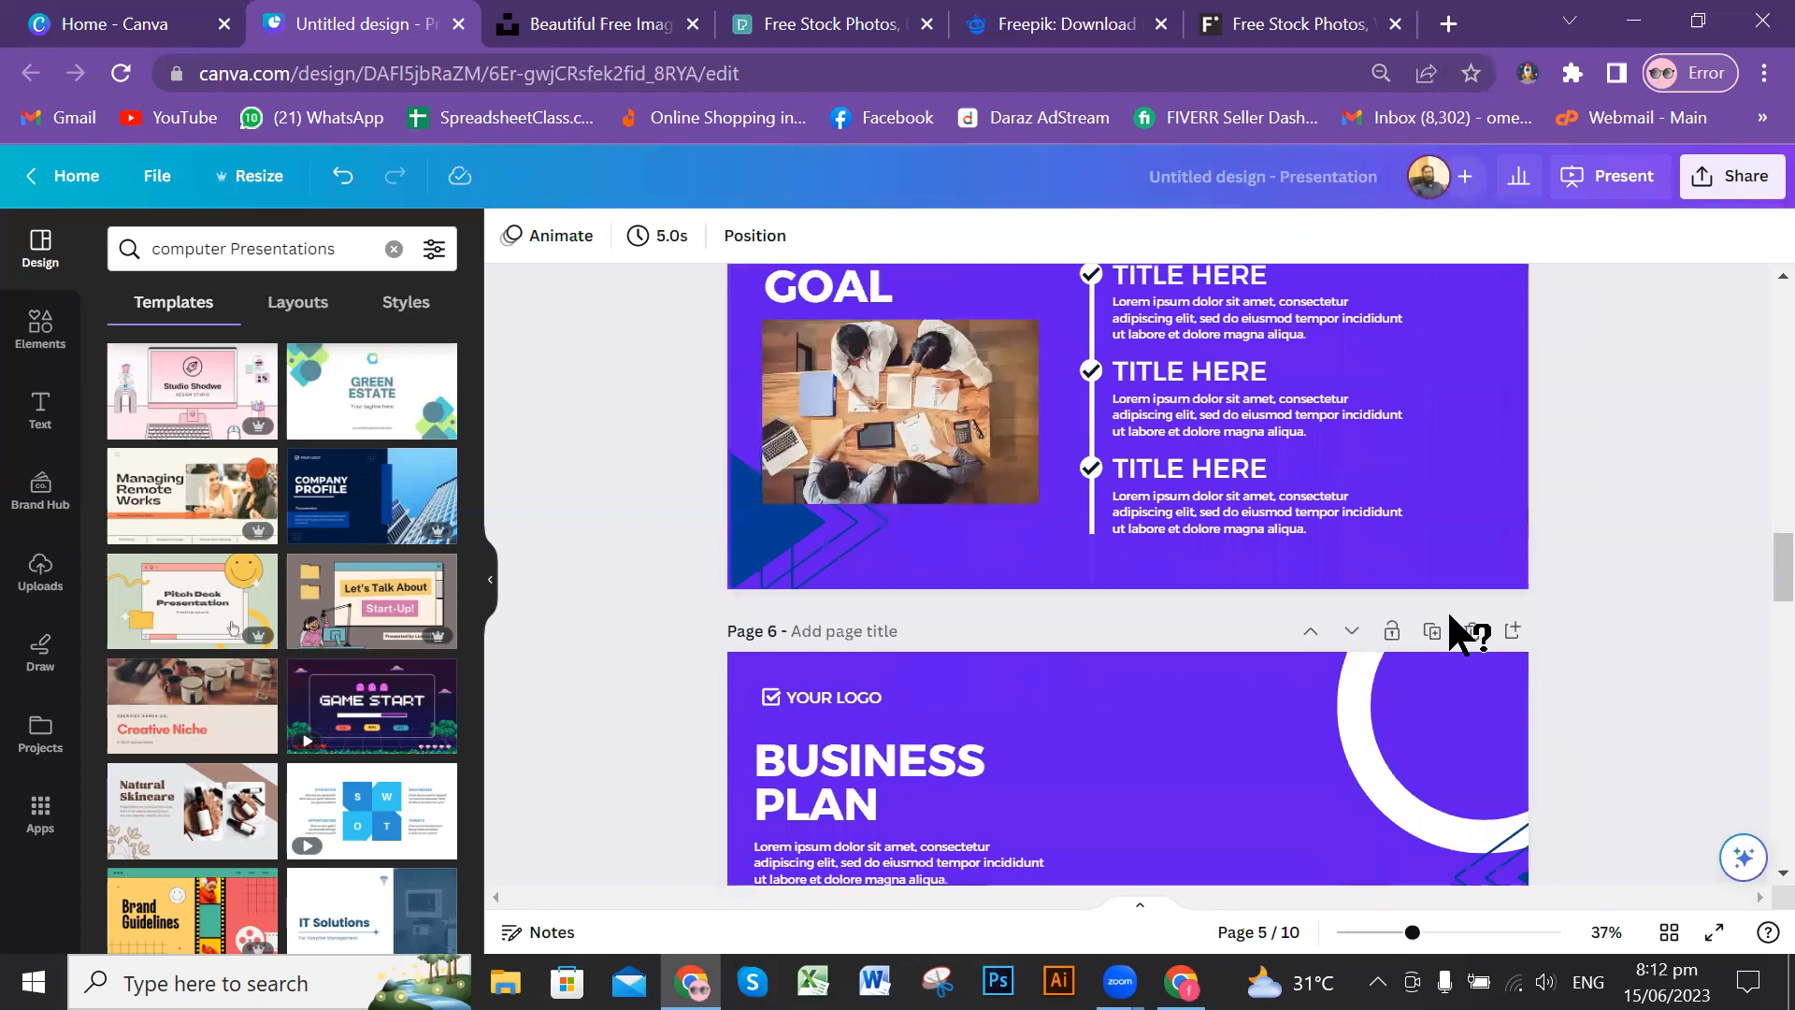
scroll(1458, 636, down, 6)
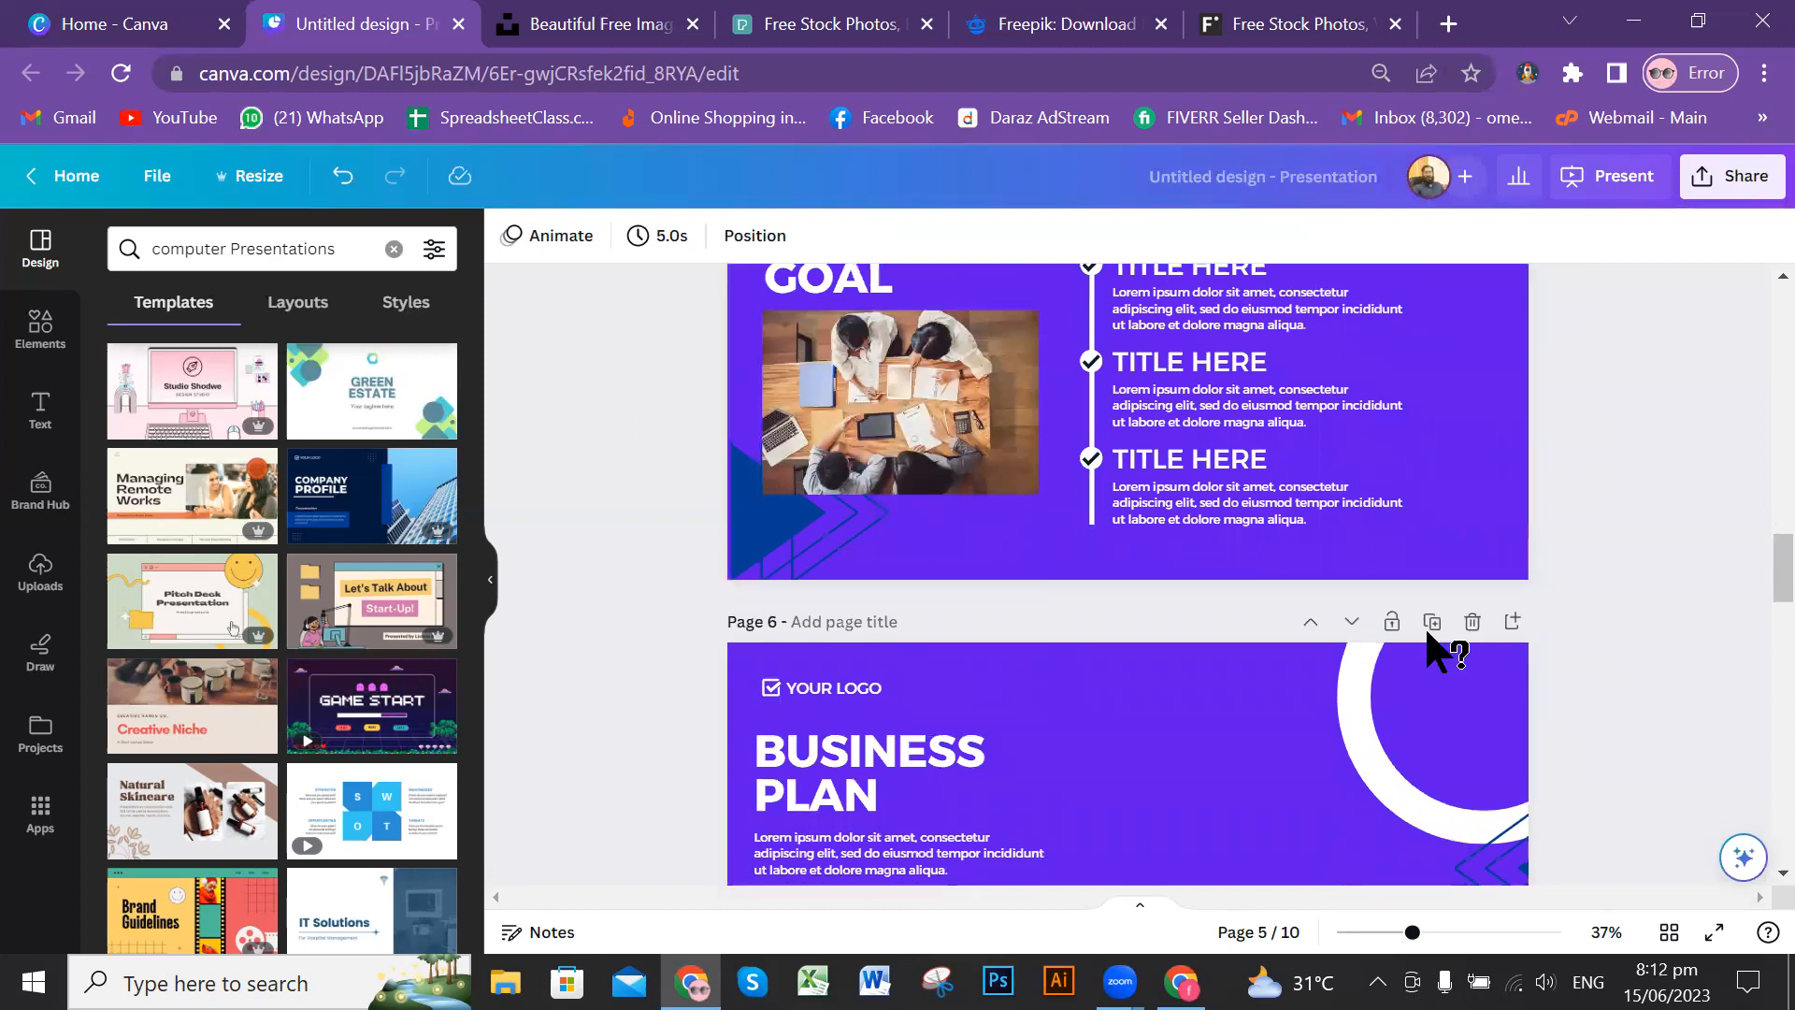
scroll(1474, 626, up, 15)
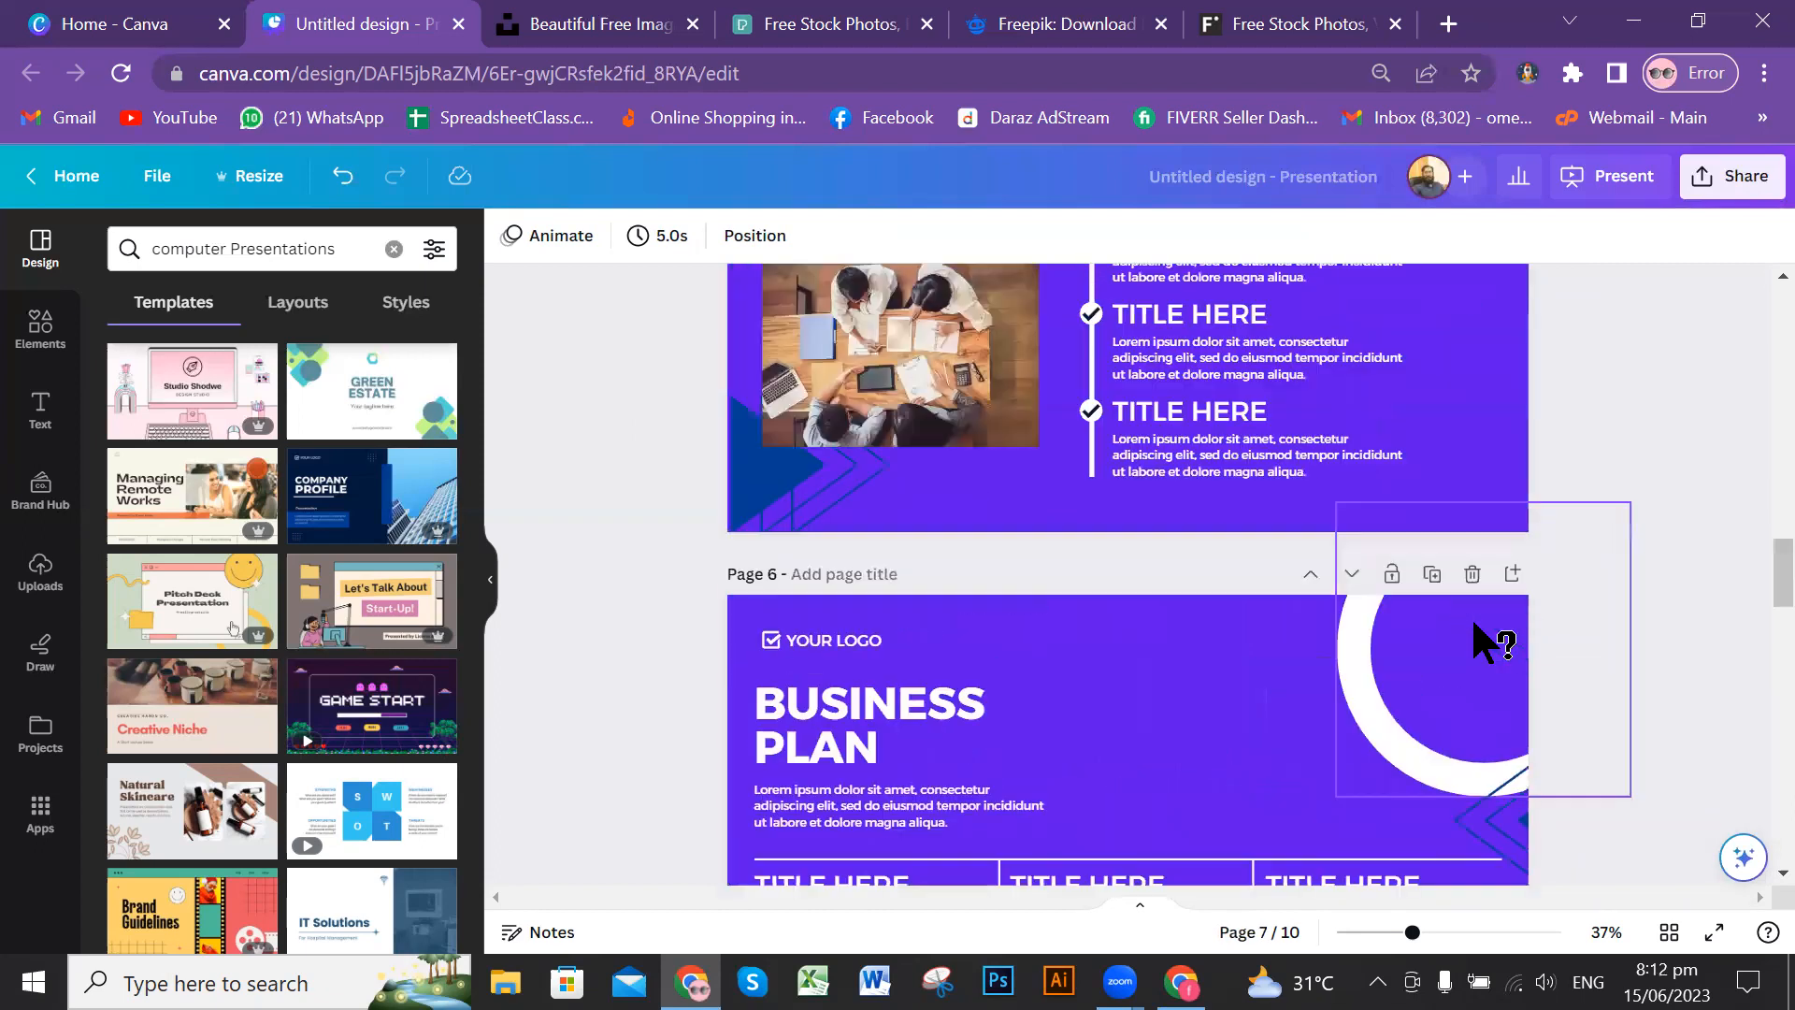
scroll(1531, 432, up, 4)
scroll(1532, 431, up, 3)
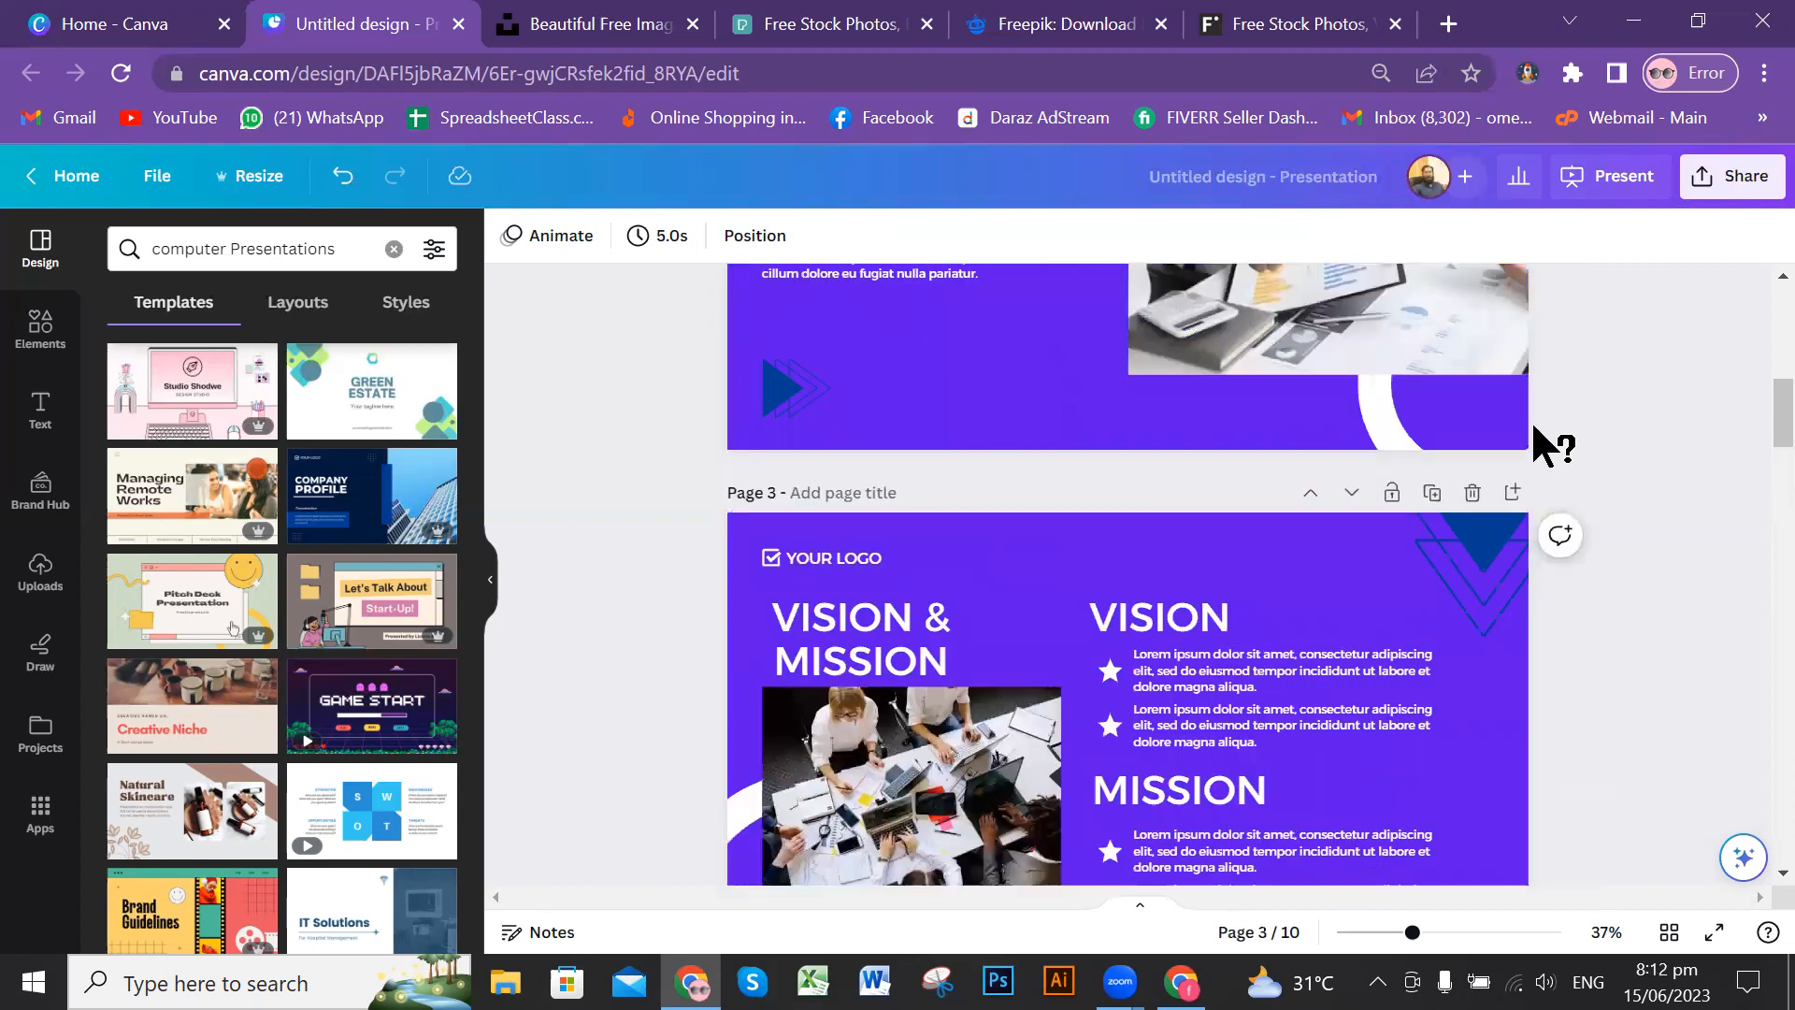
Step: Return to the cover page of the design and switch to the Unsplash website
scroll(1533, 430, up, 5)
scroll(1529, 419, up, 3)
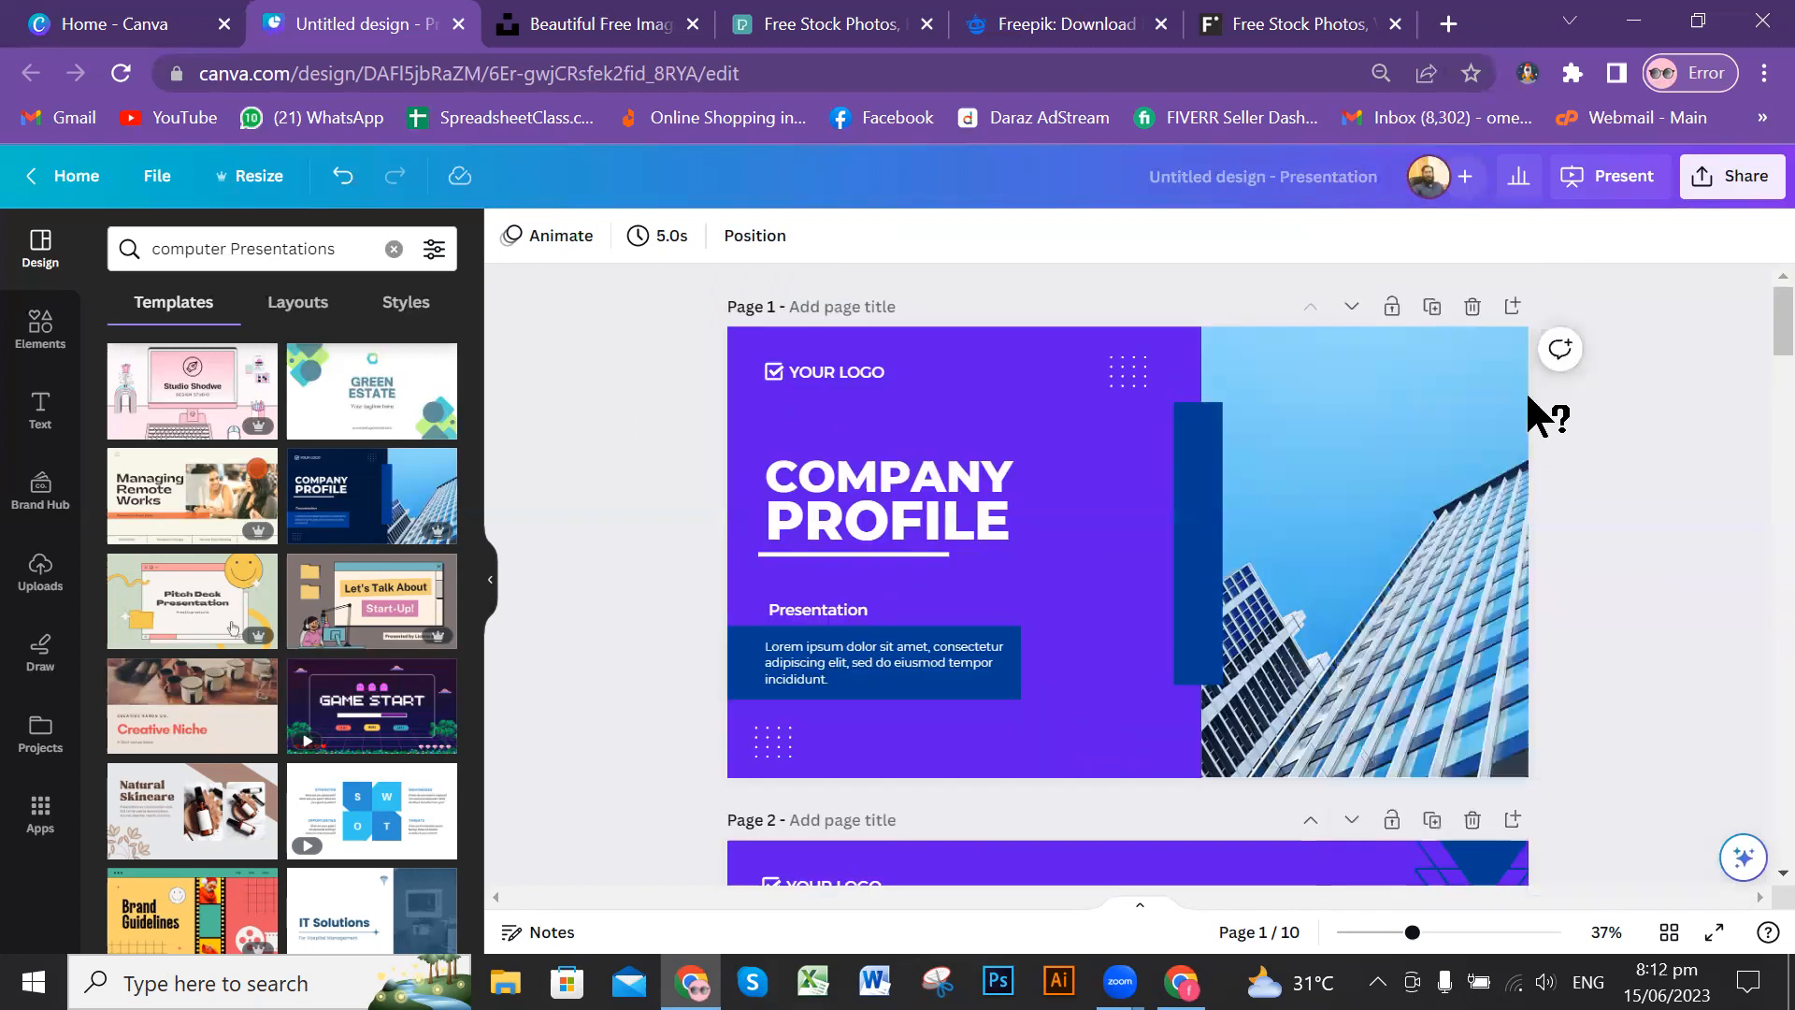
click(586, 28)
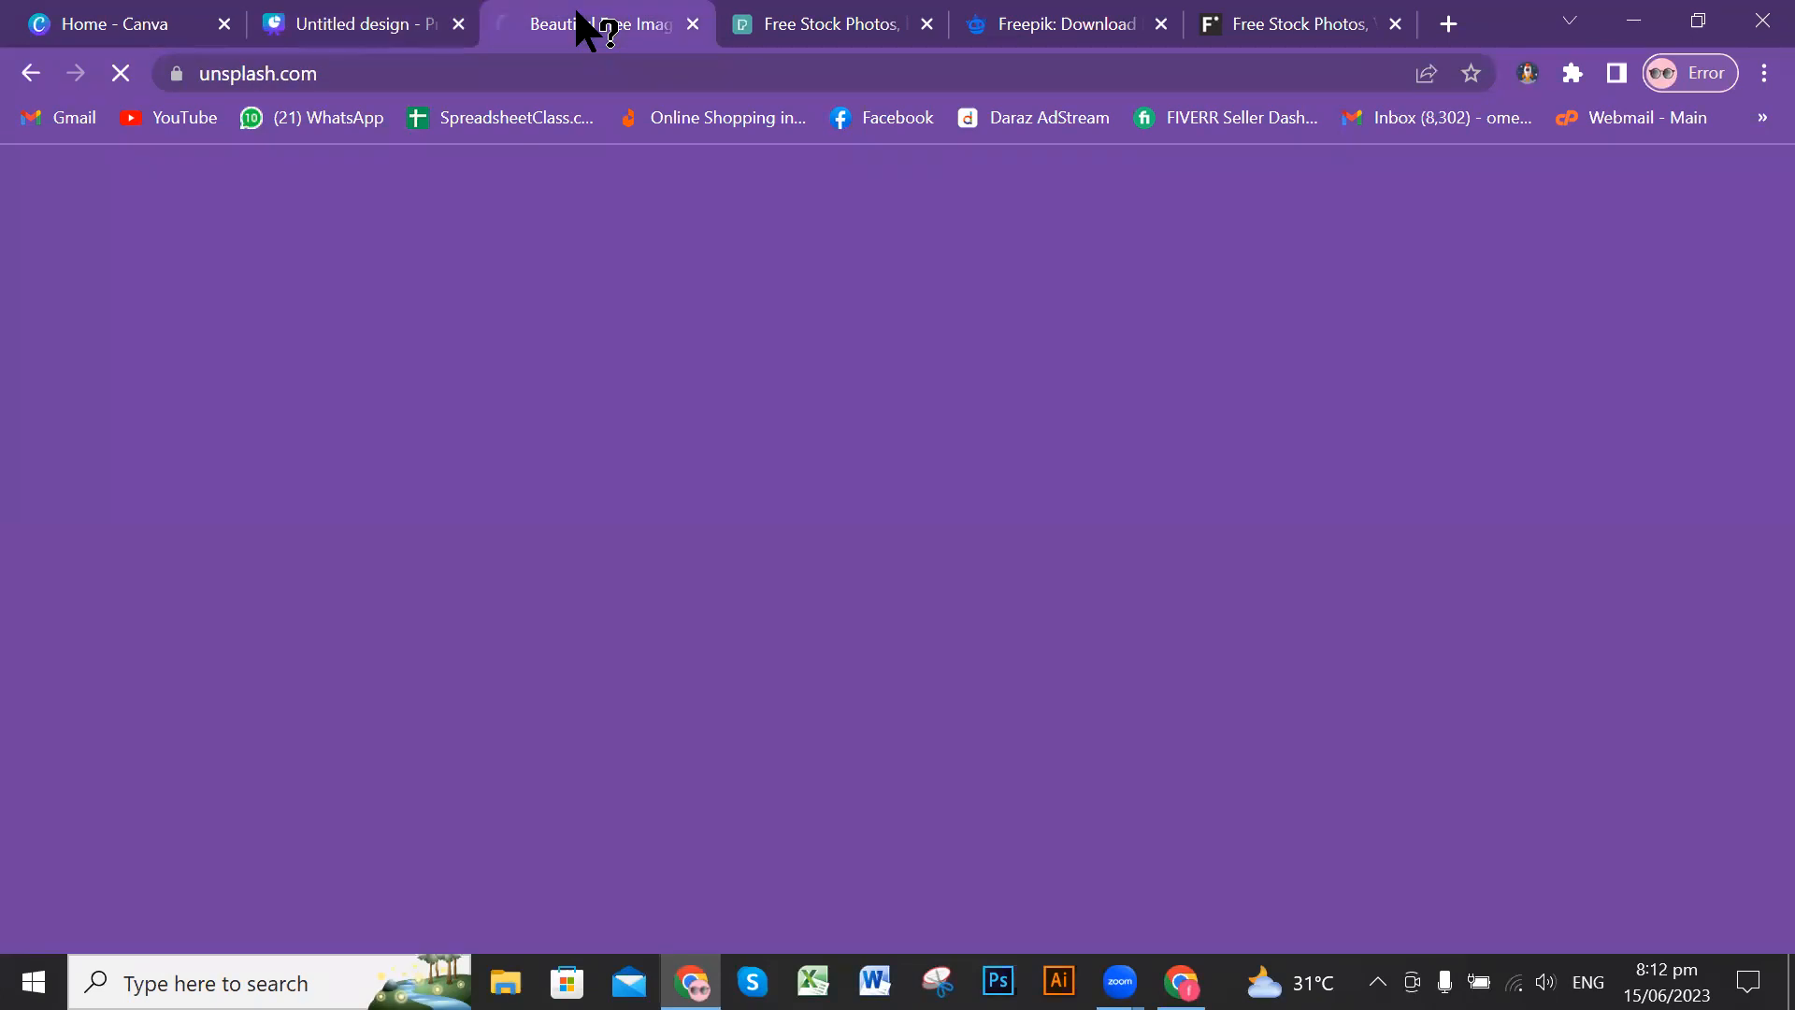
click(357, 14)
click(626, 28)
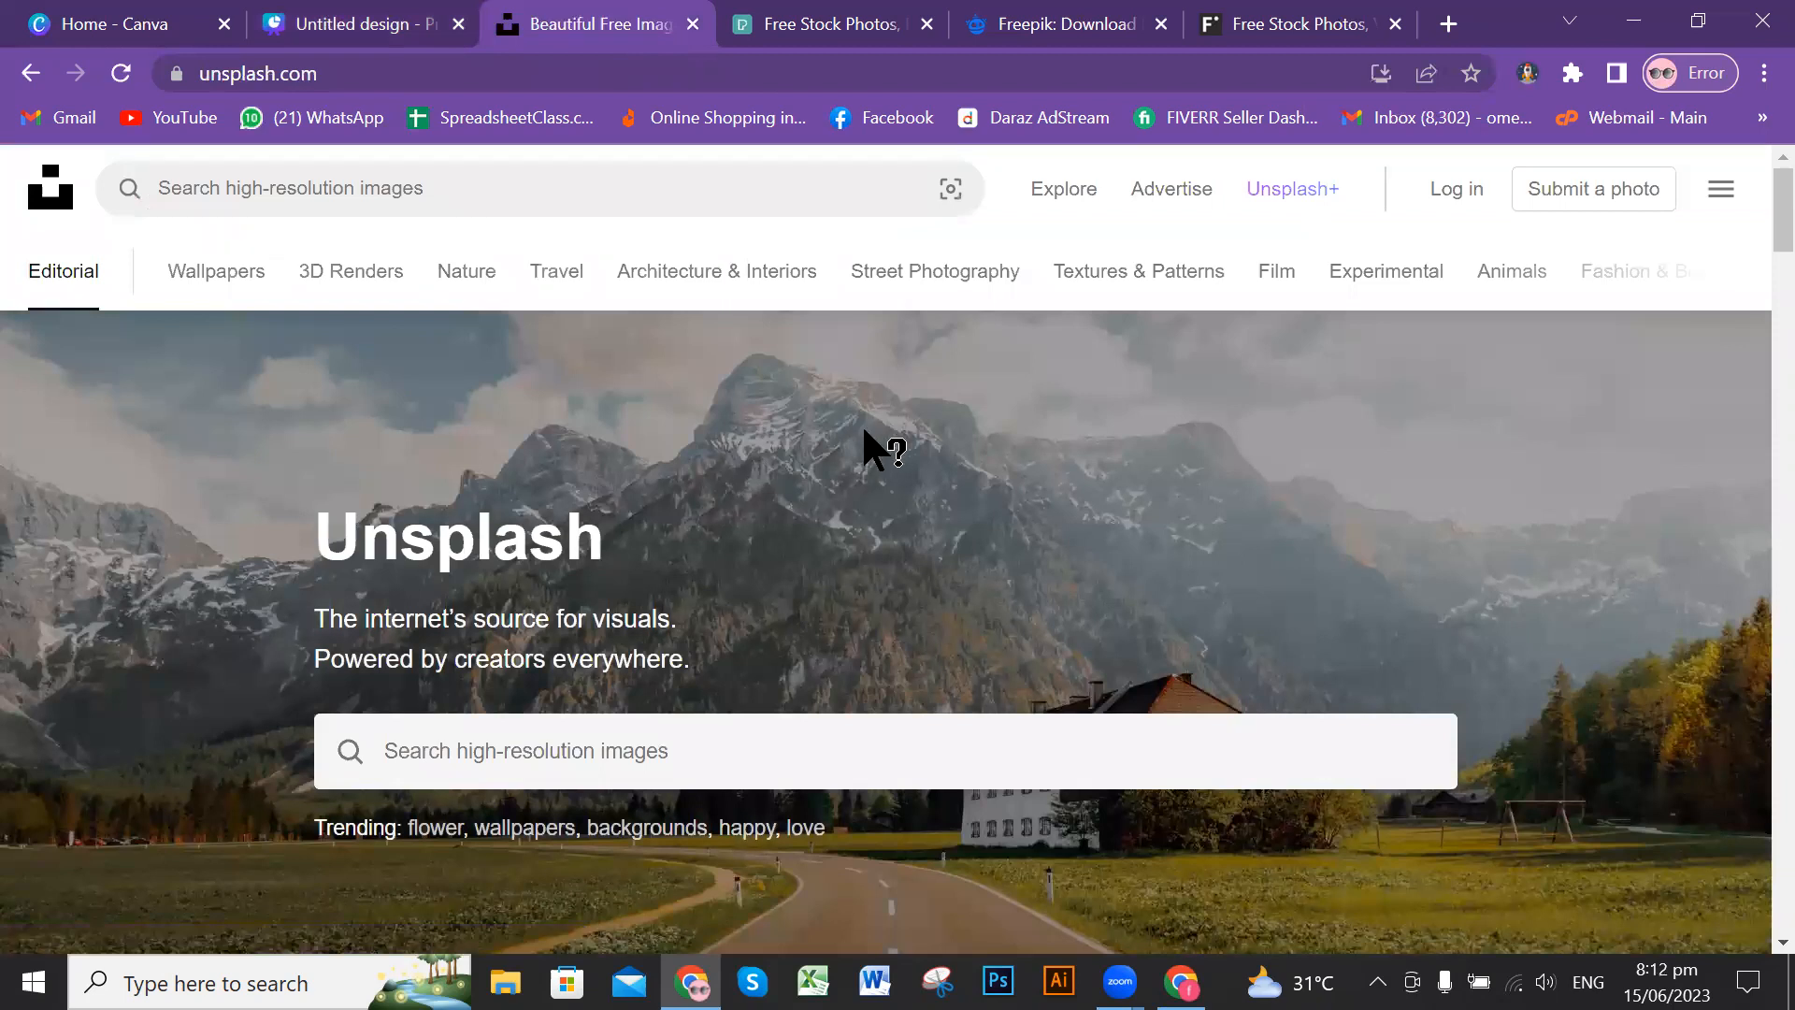
Step: Browse the Editorial photo feed on the Unsplash home page
scroll(861, 424, down, 3)
scroll(806, 411, down, 5)
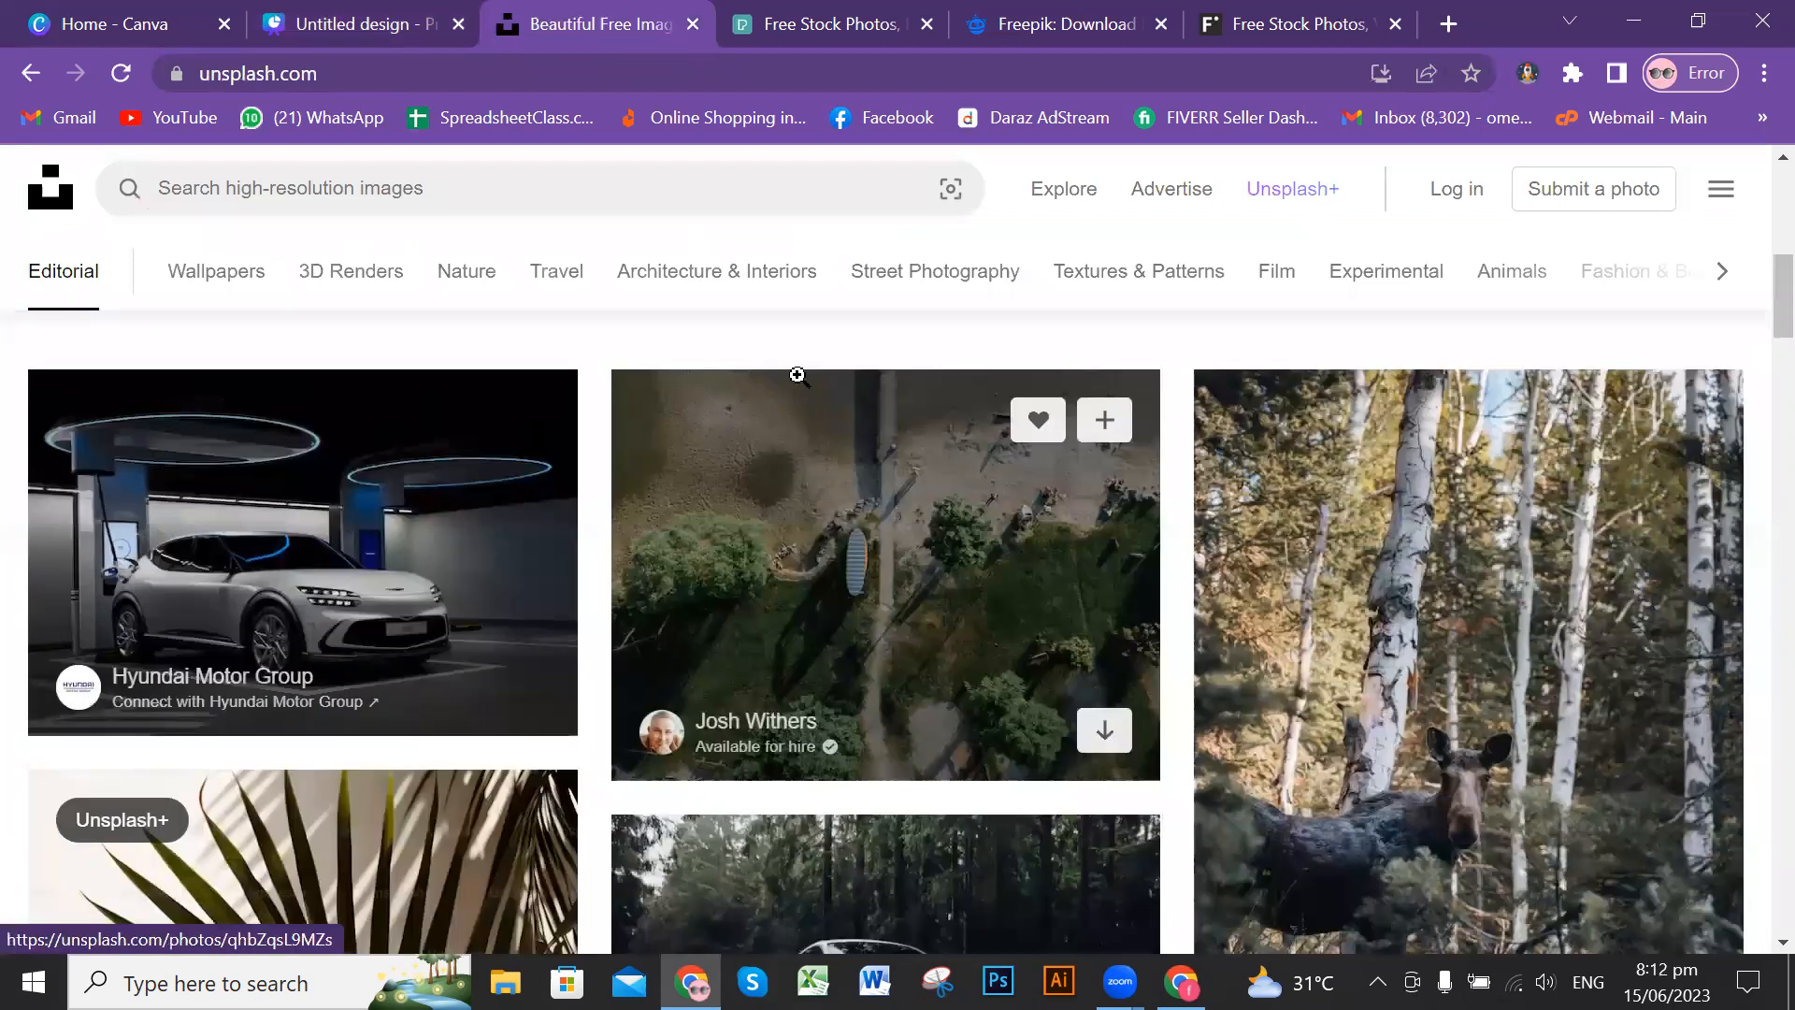
scroll(904, 487, down, 5)
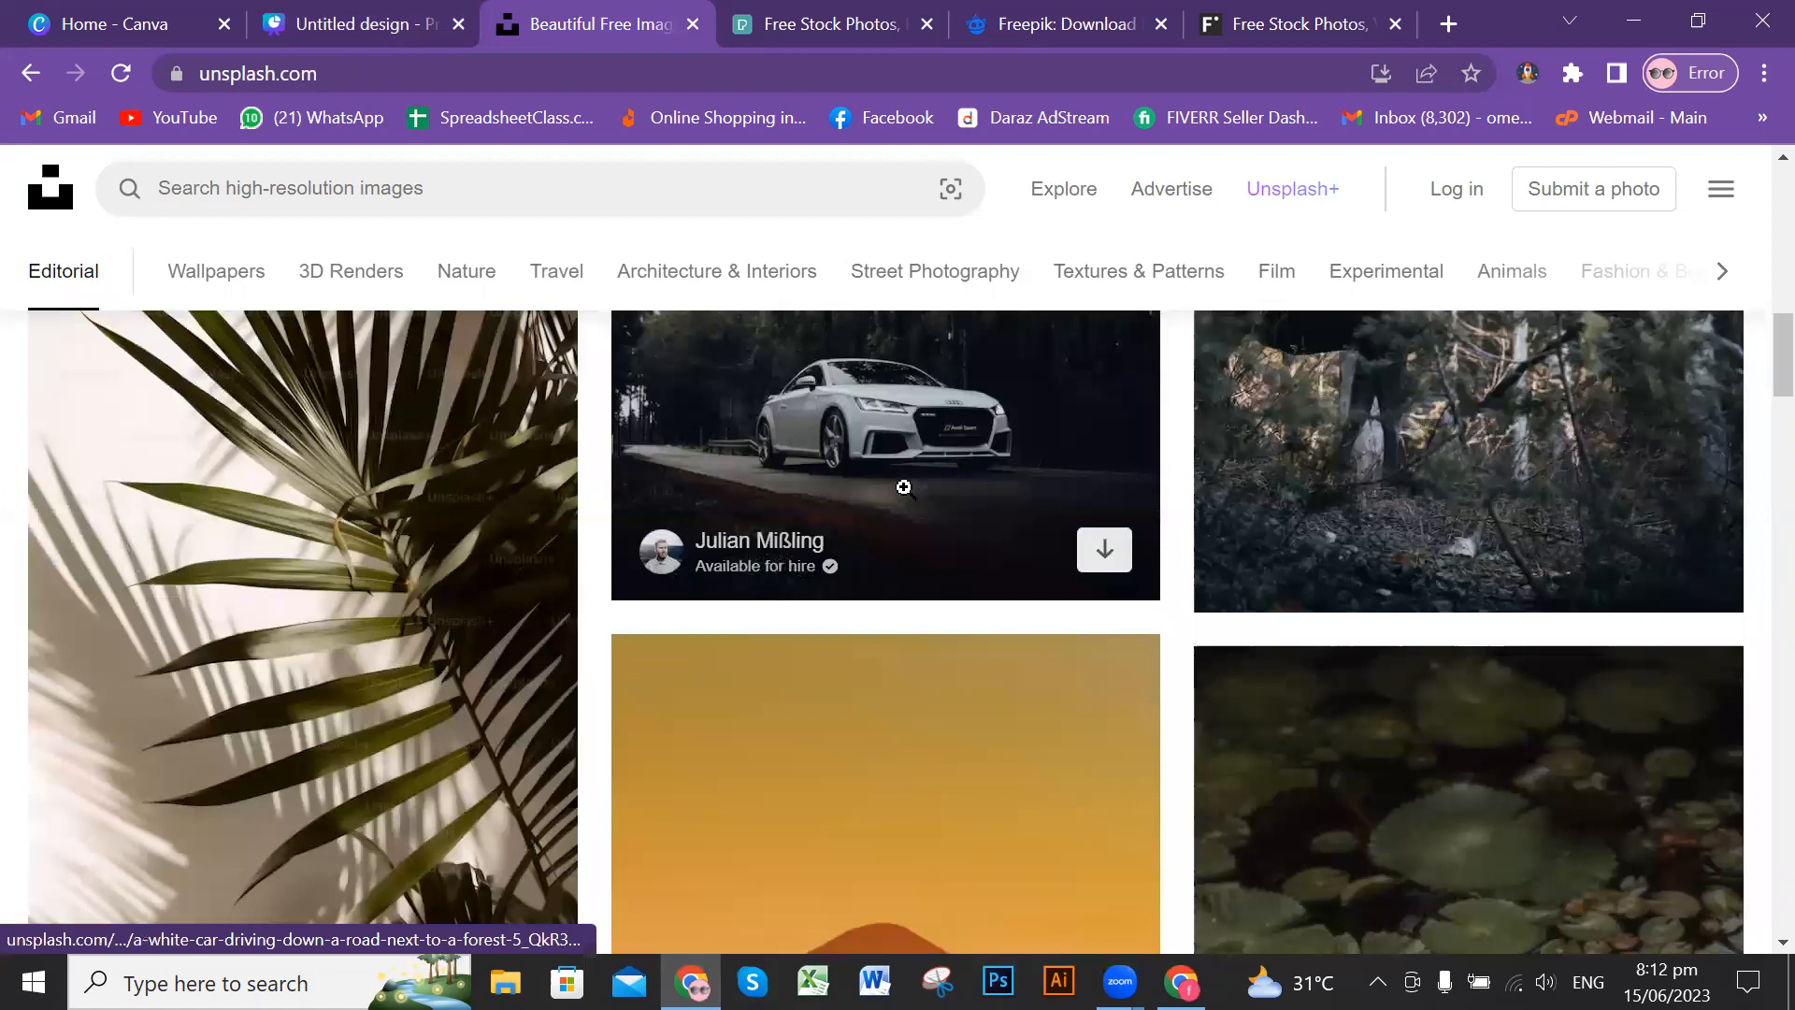
scroll(904, 487, down, 4)
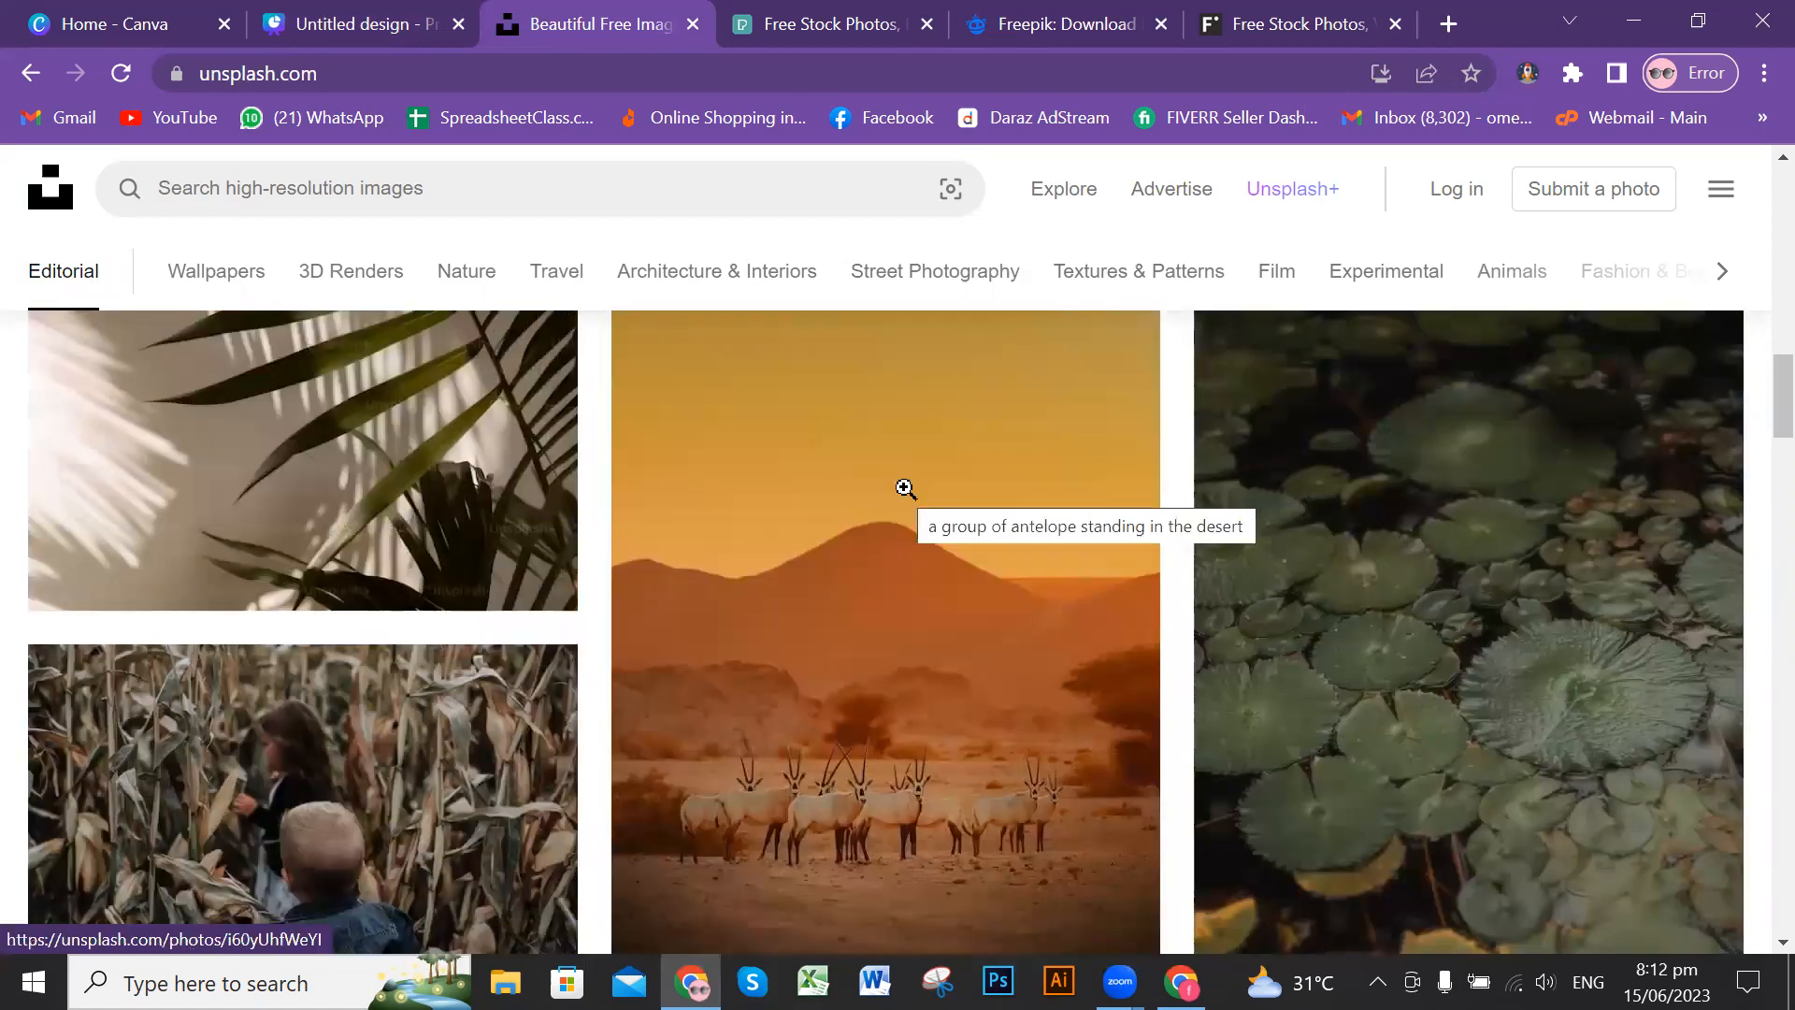
scroll(1134, 609, down, 3)
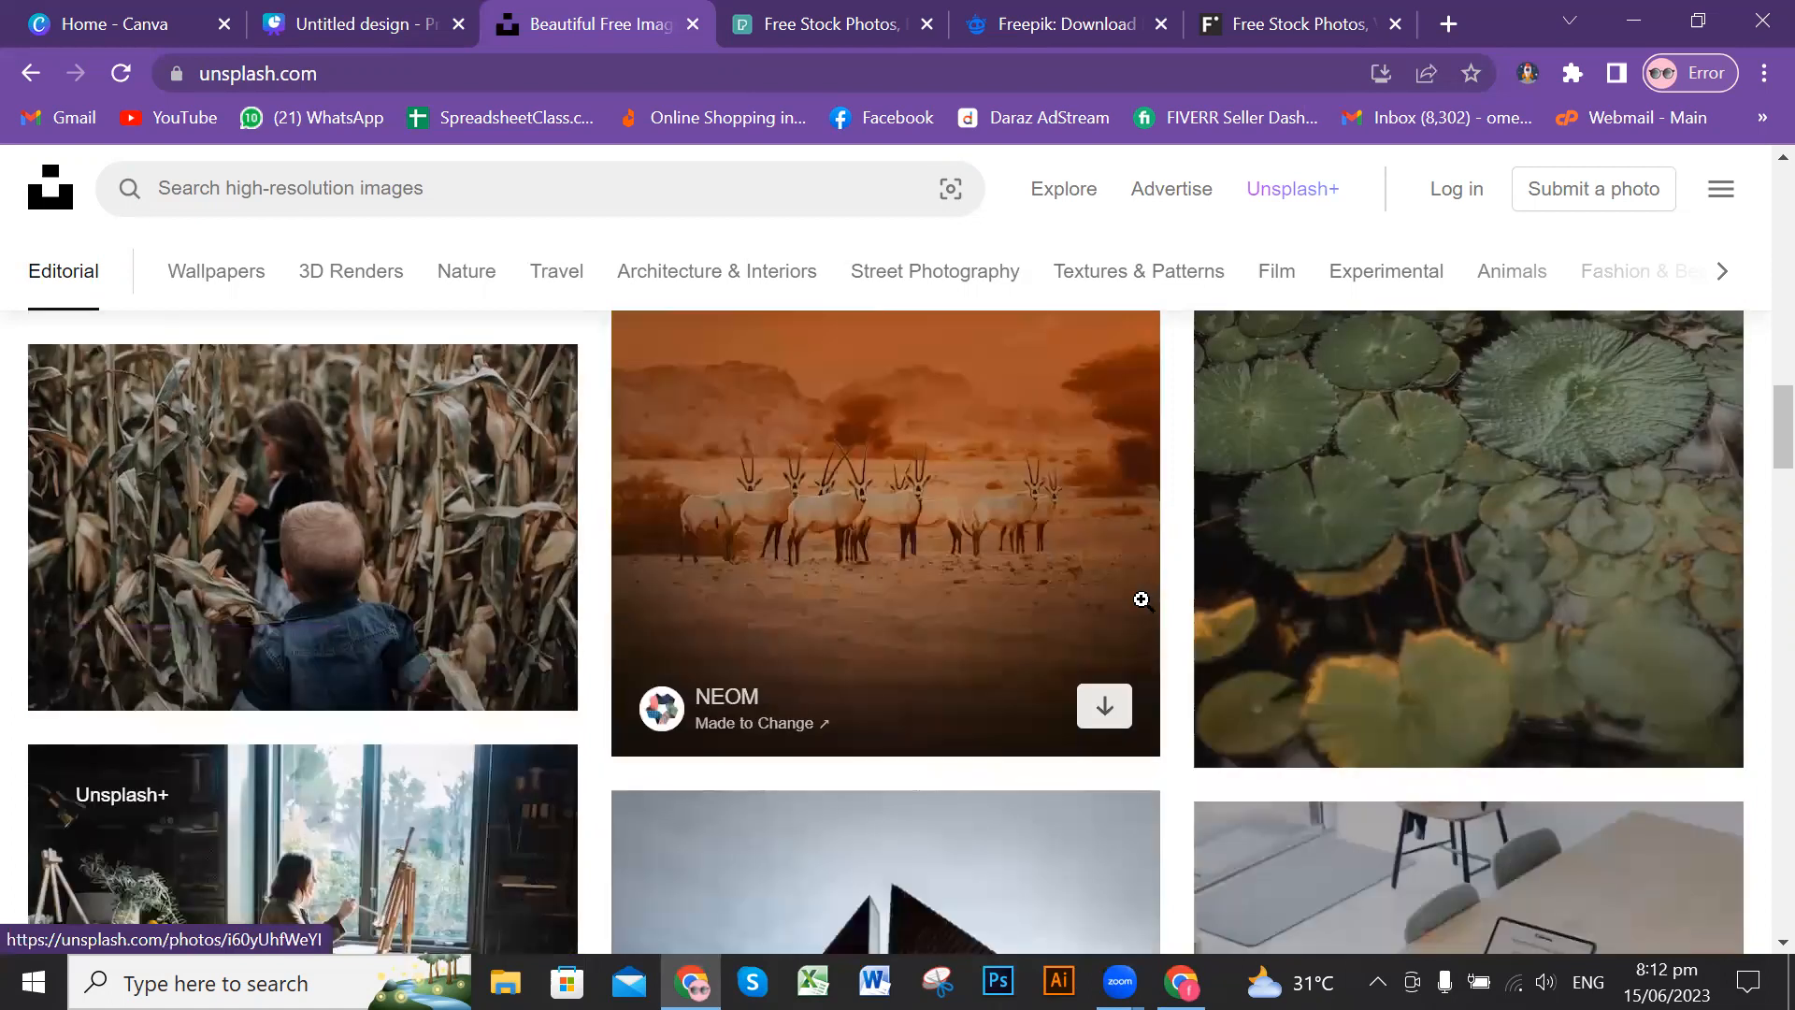
scroll(1150, 588, down, 4)
scroll(1153, 587, down, 8)
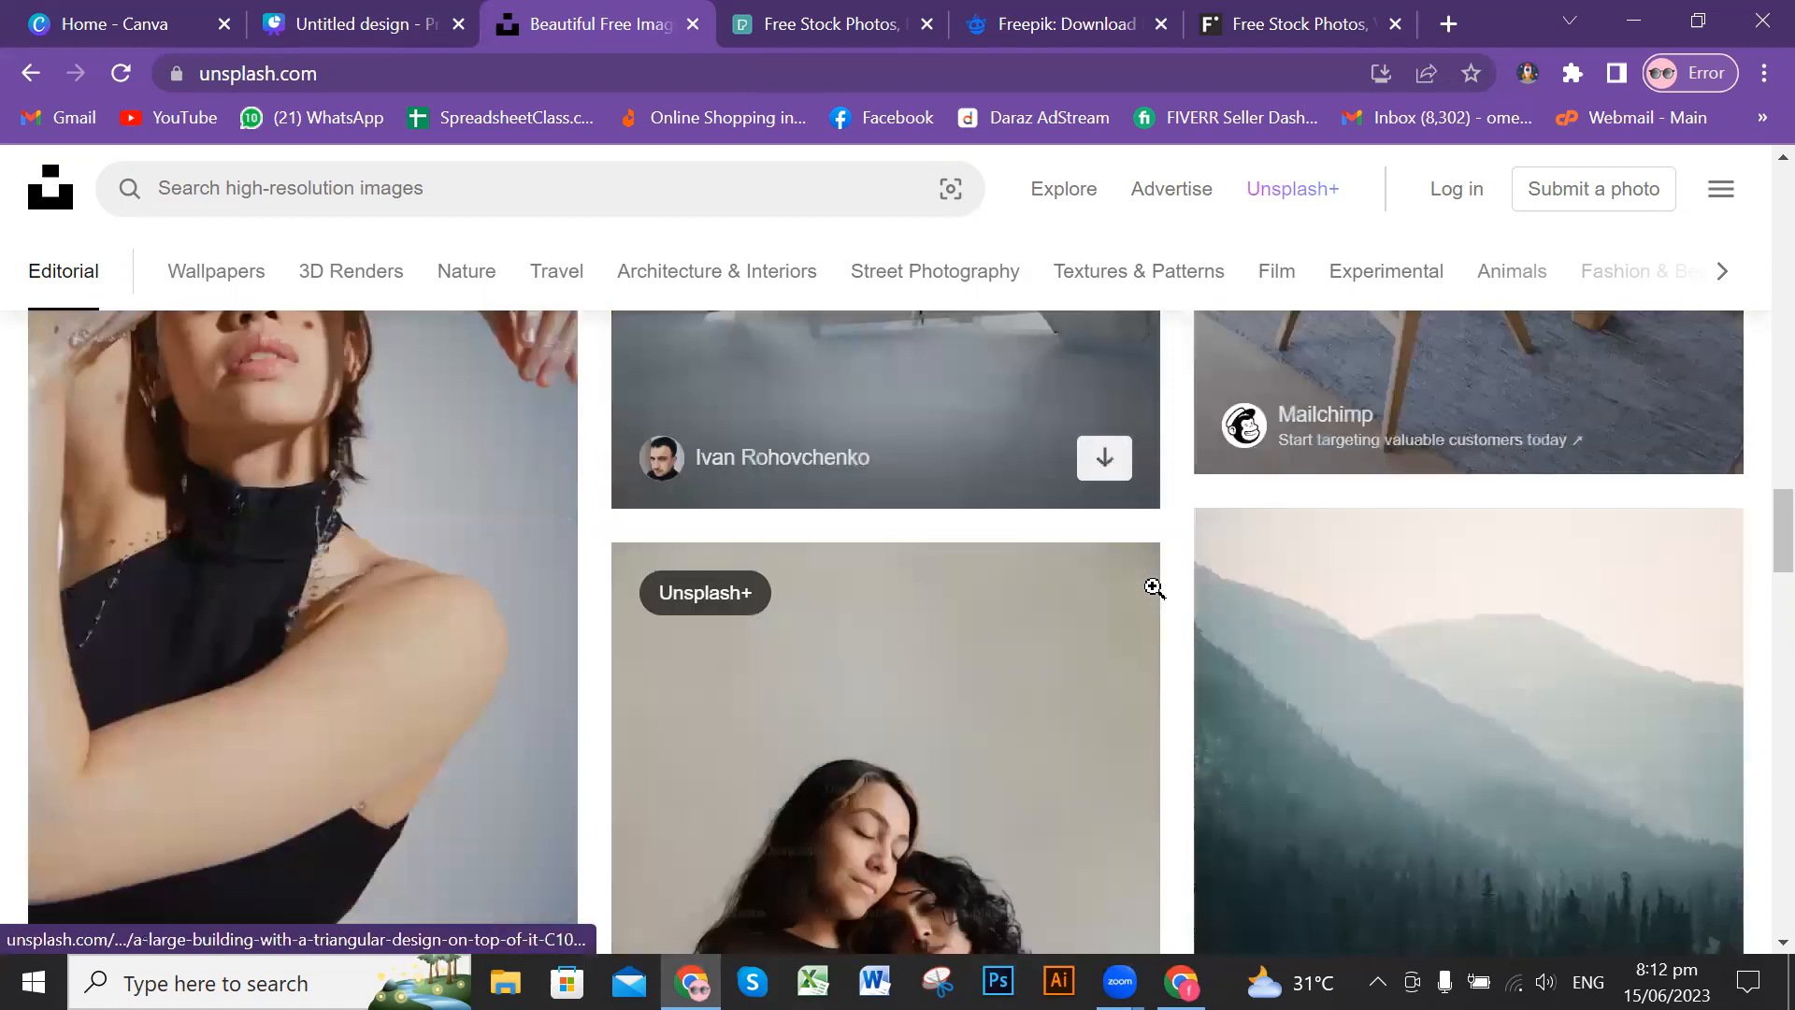
scroll(1156, 585, down, 4)
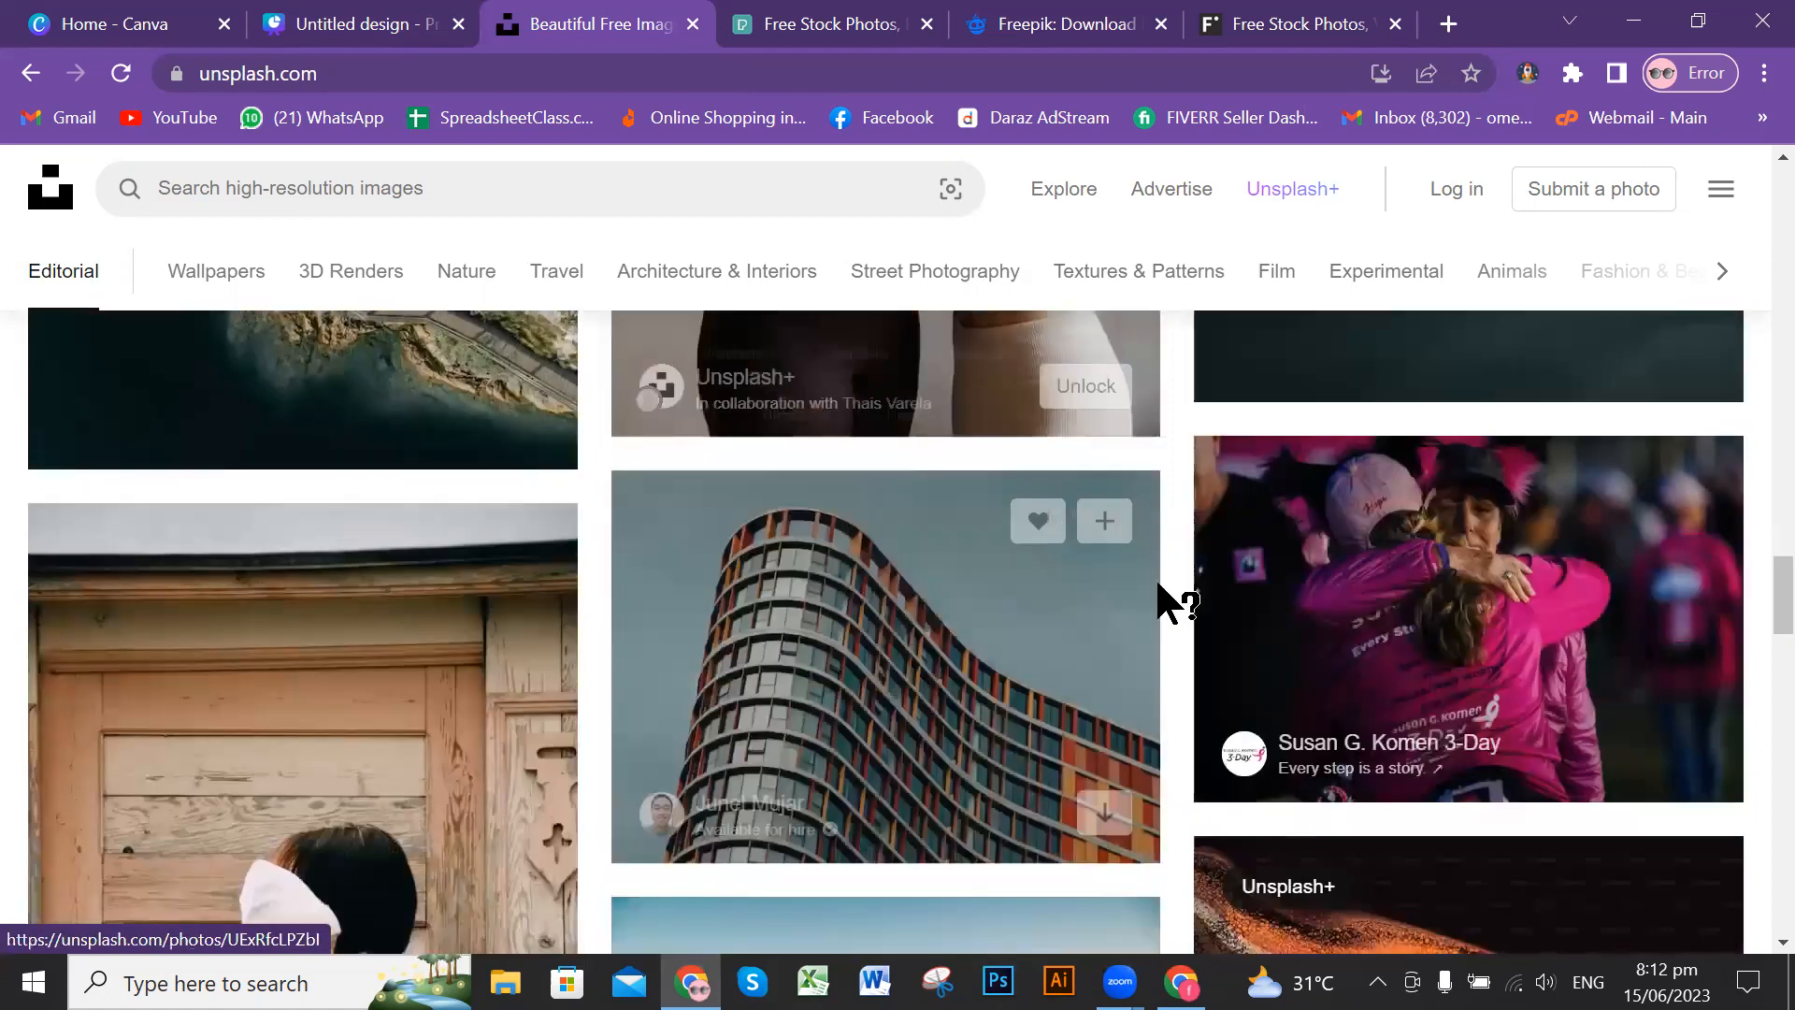
scroll(1156, 585, down, 5)
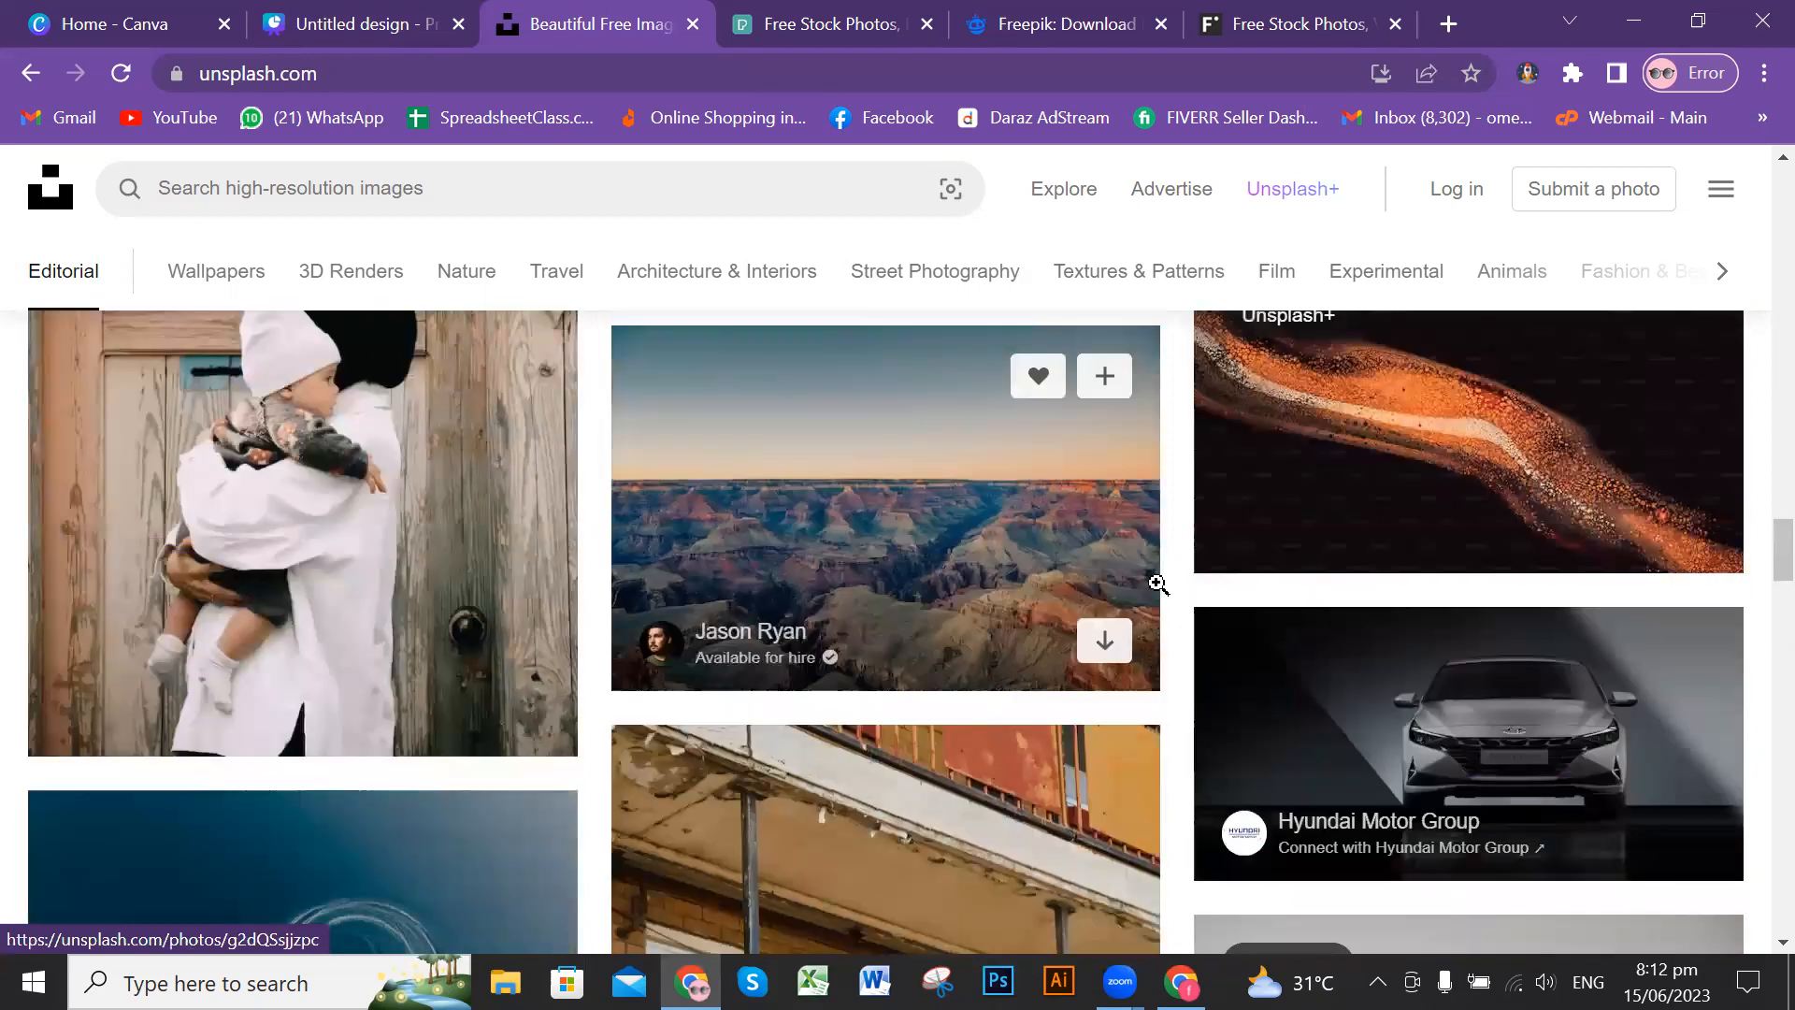
scroll(1157, 584, down, 5)
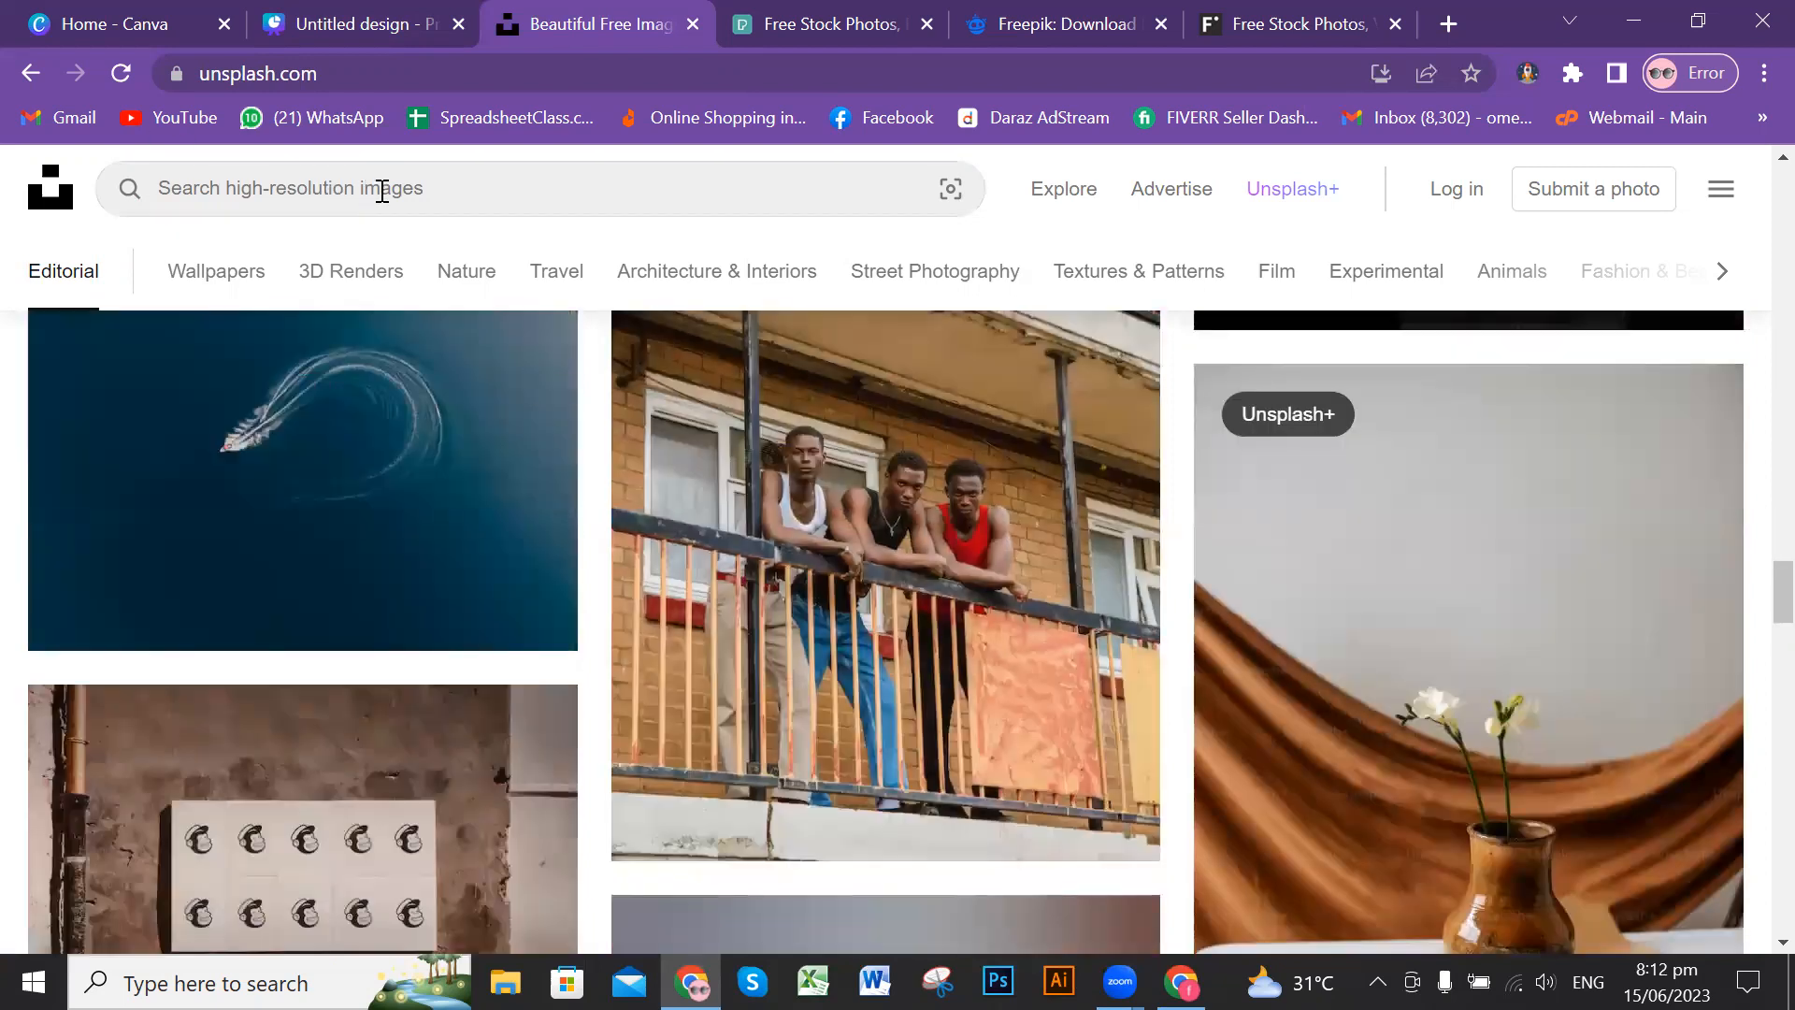
Step: Search Unsplash for "education" photos
click(382, 190)
text(educa)
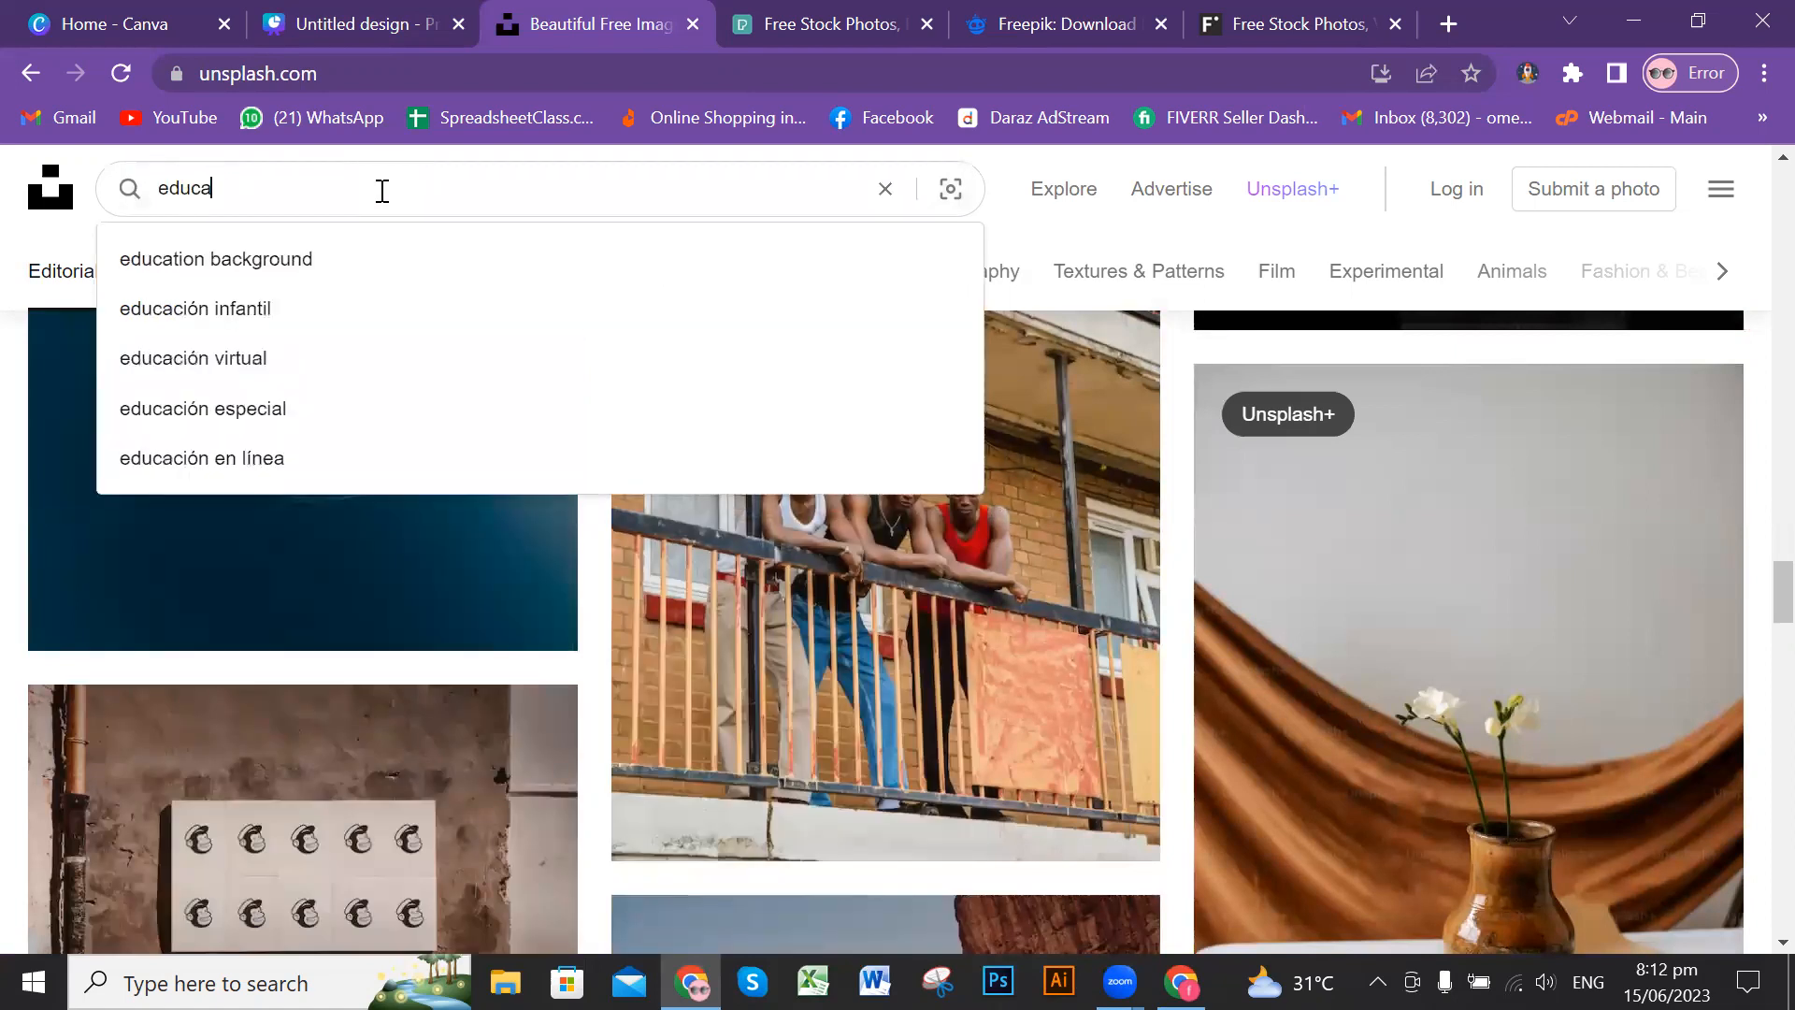
text(tion)
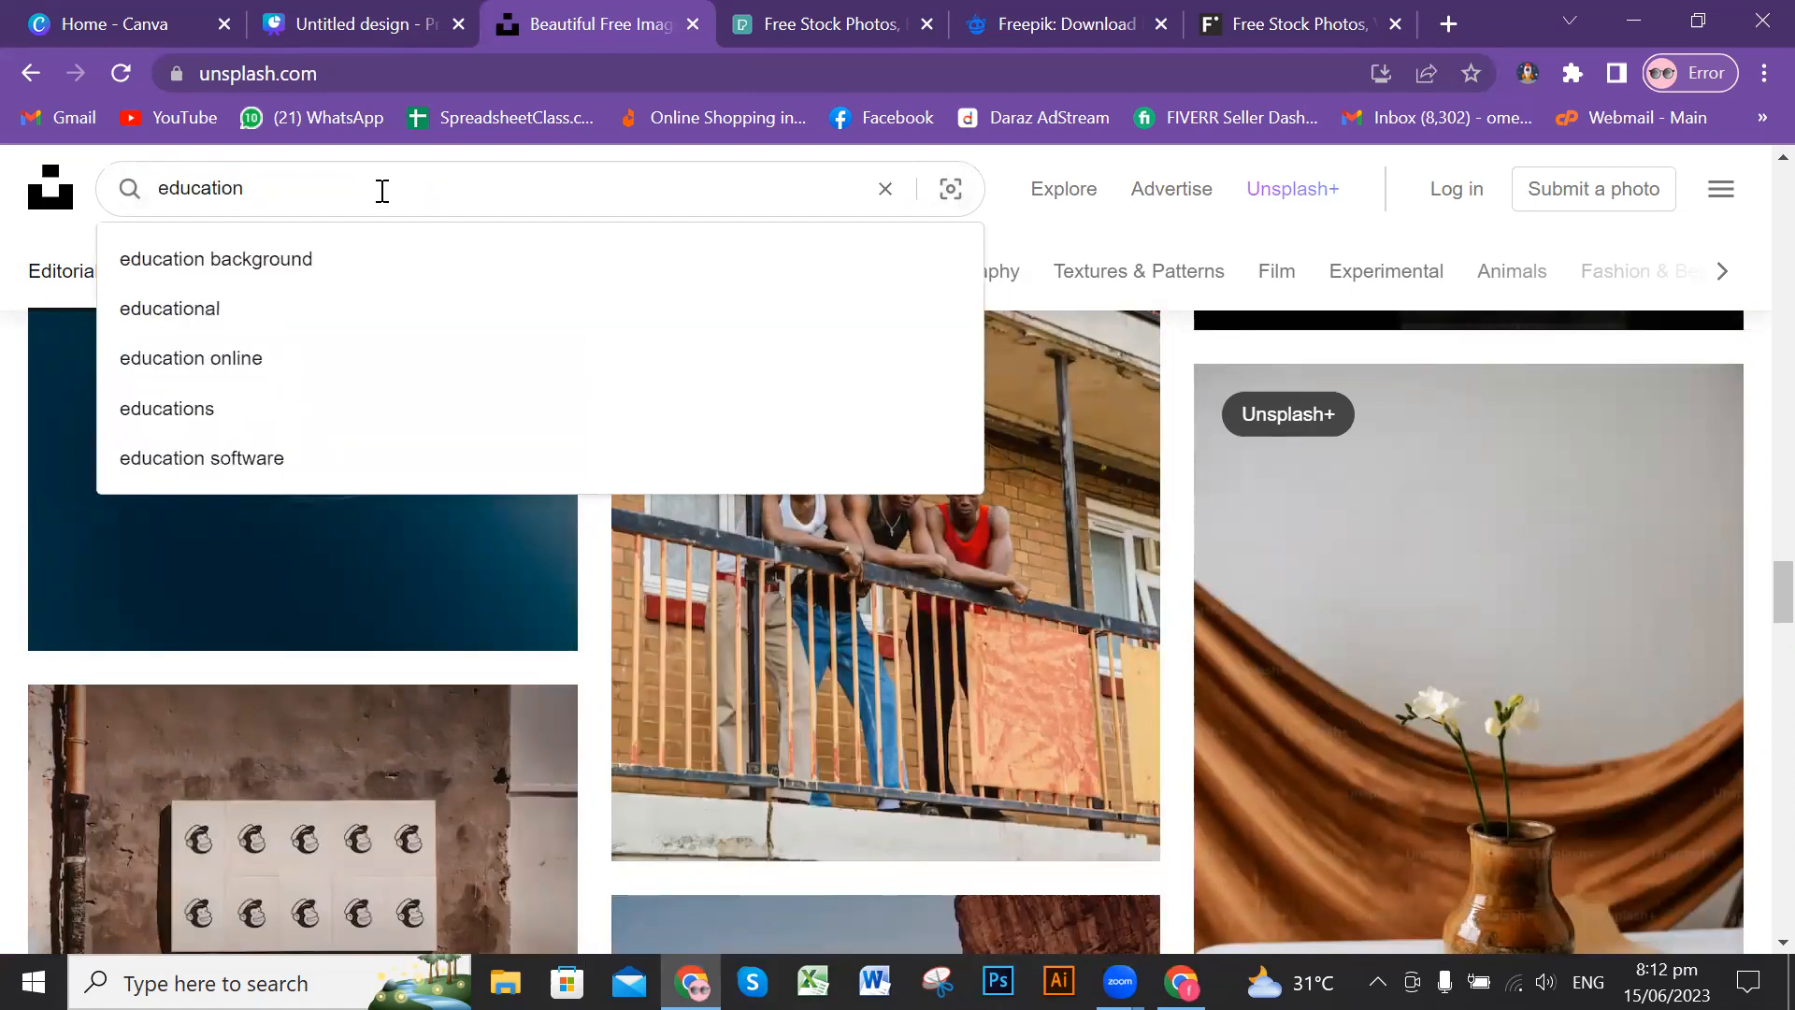
key(Return)
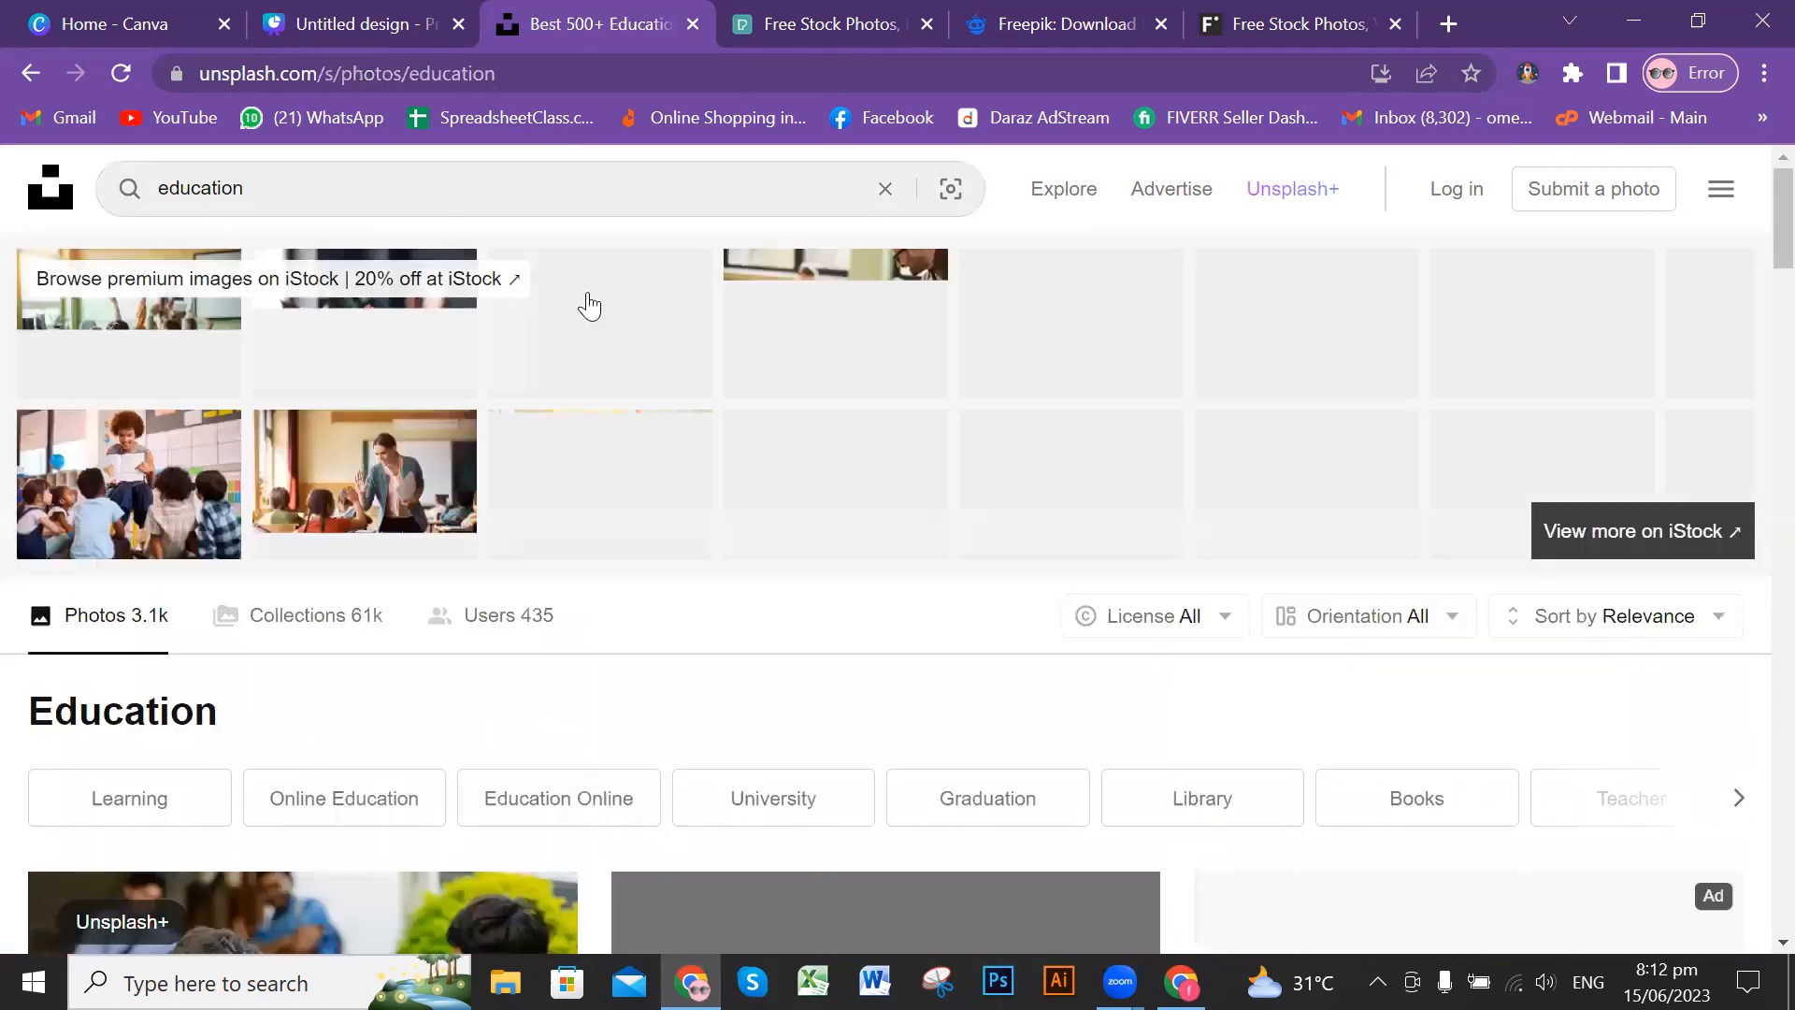
Step: Look through the education photos on Unsplash, from the category suggestions down to the classroom and library pictures
scroll(1334, 370, down, 5)
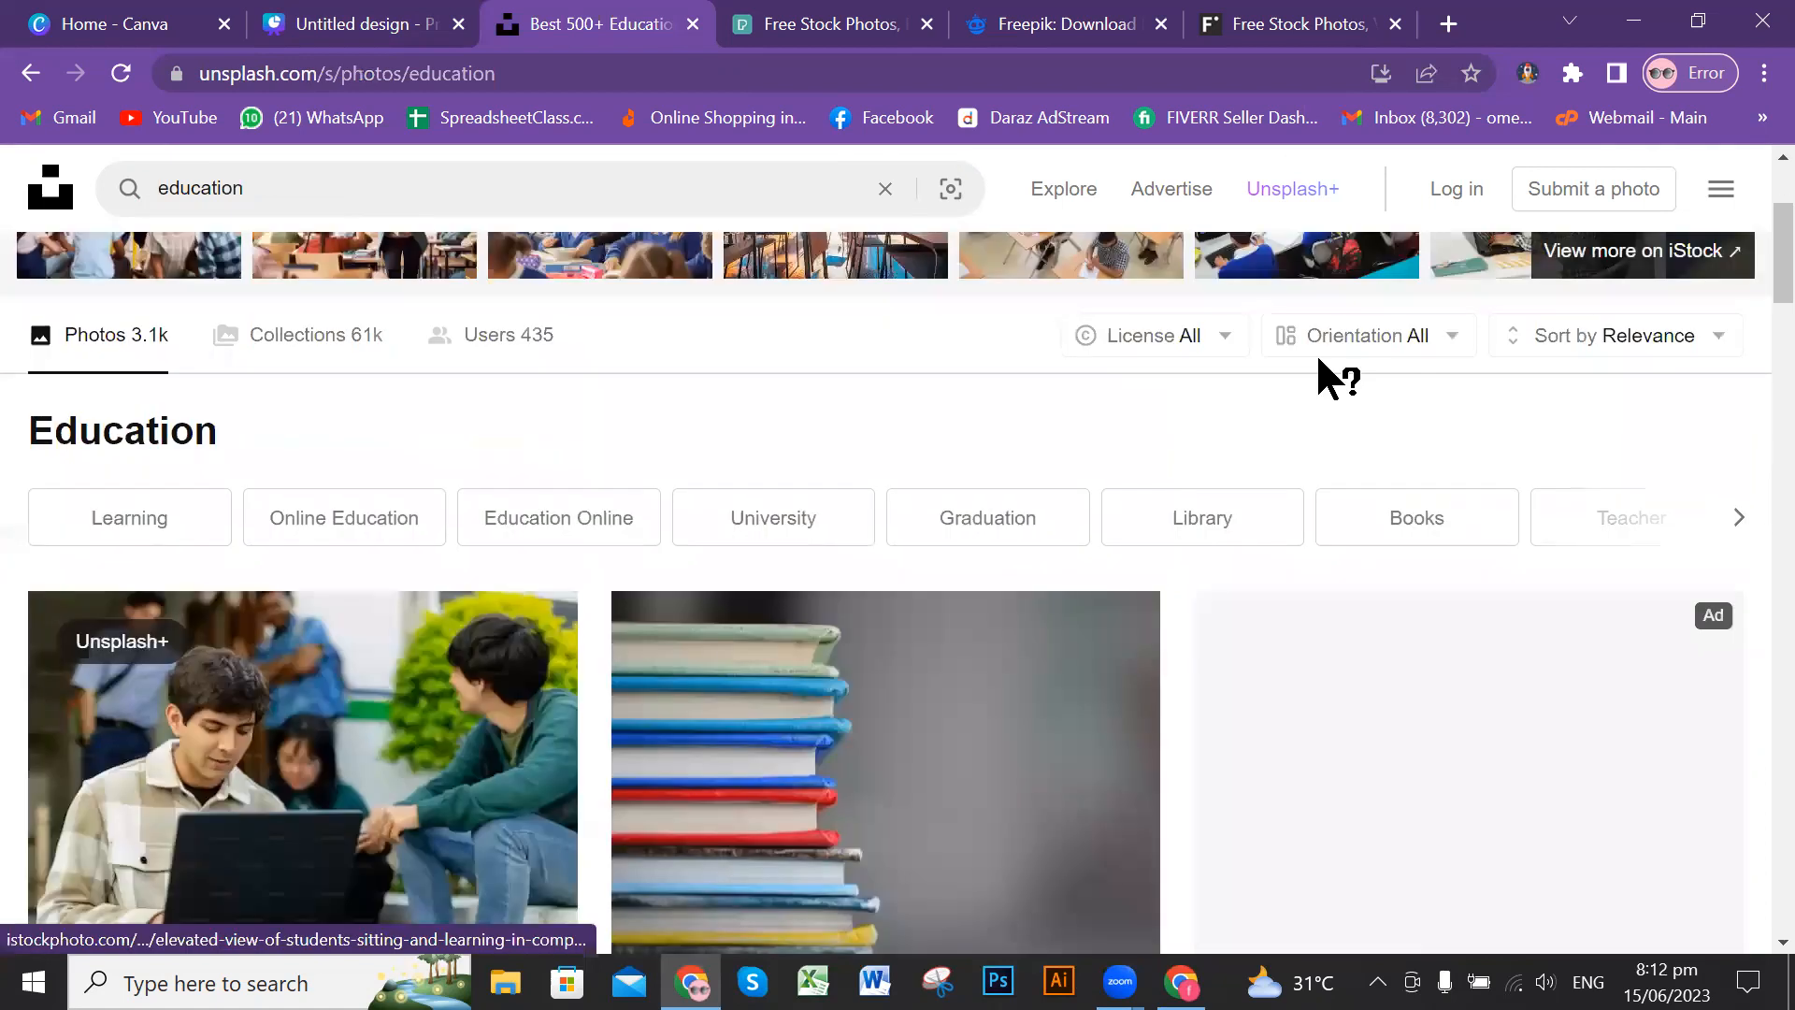
scroll(1097, 437, down, 3)
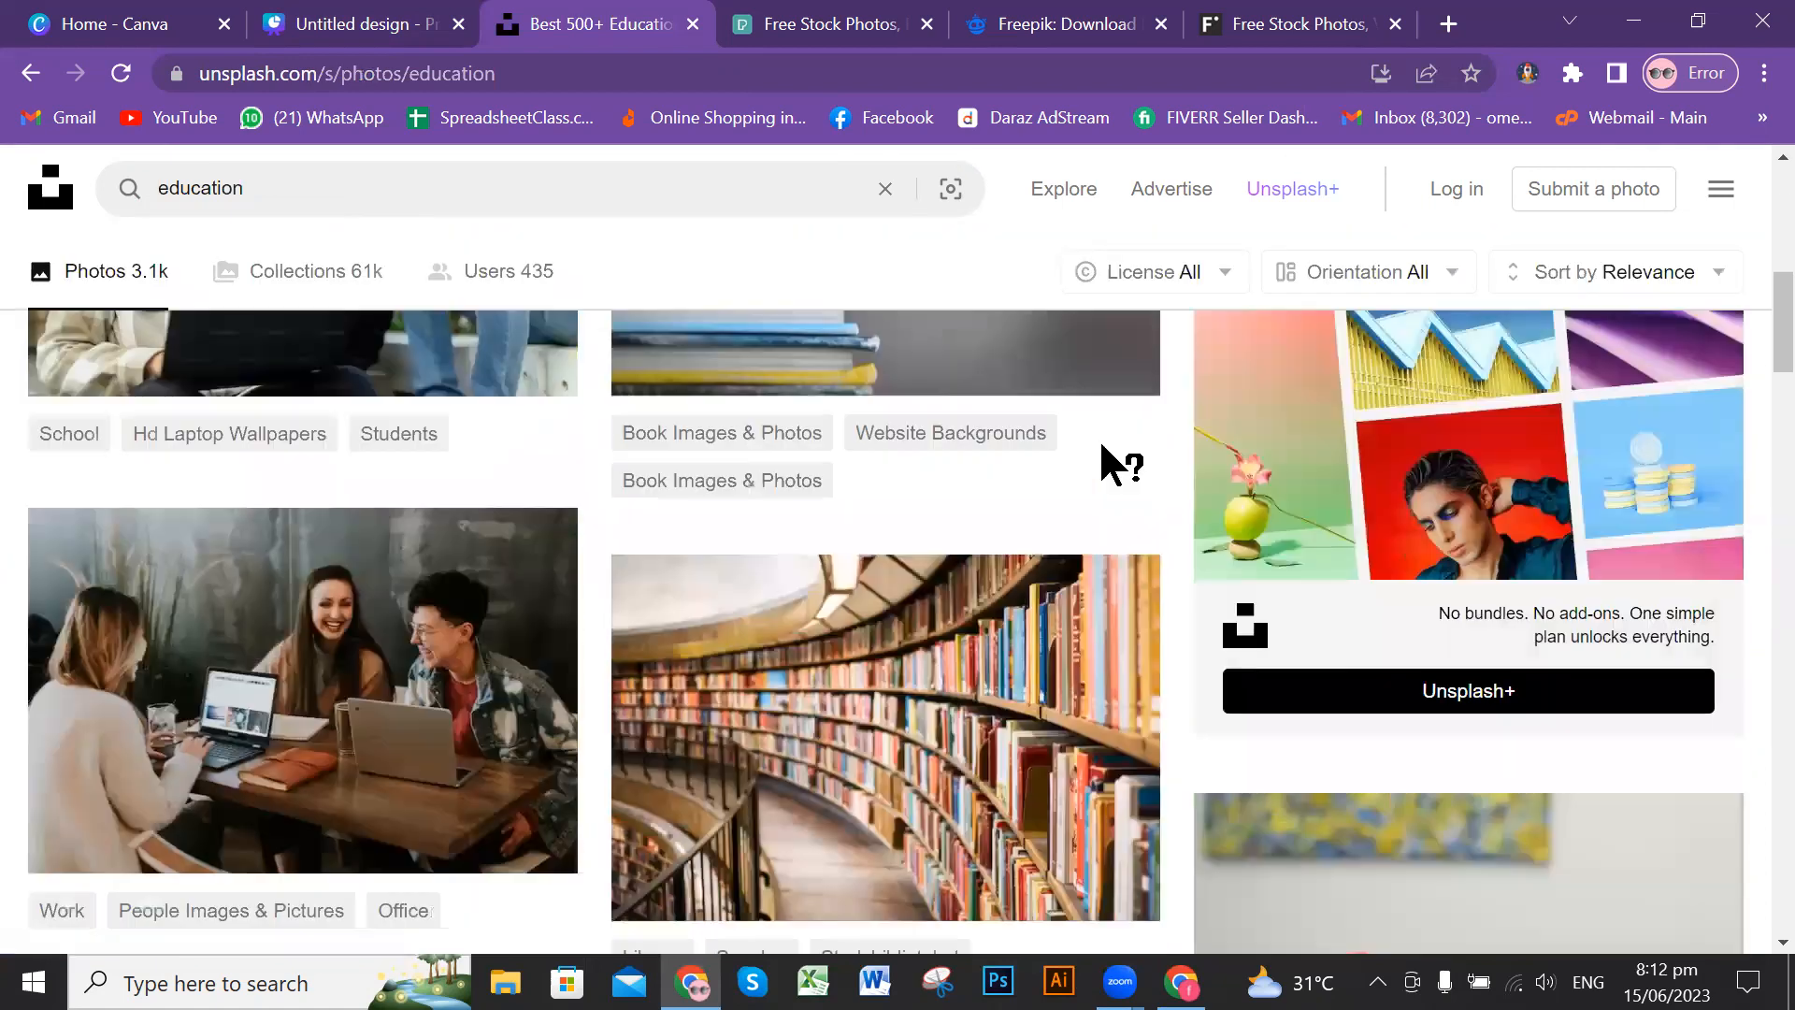
scroll(1030, 501, down, 3)
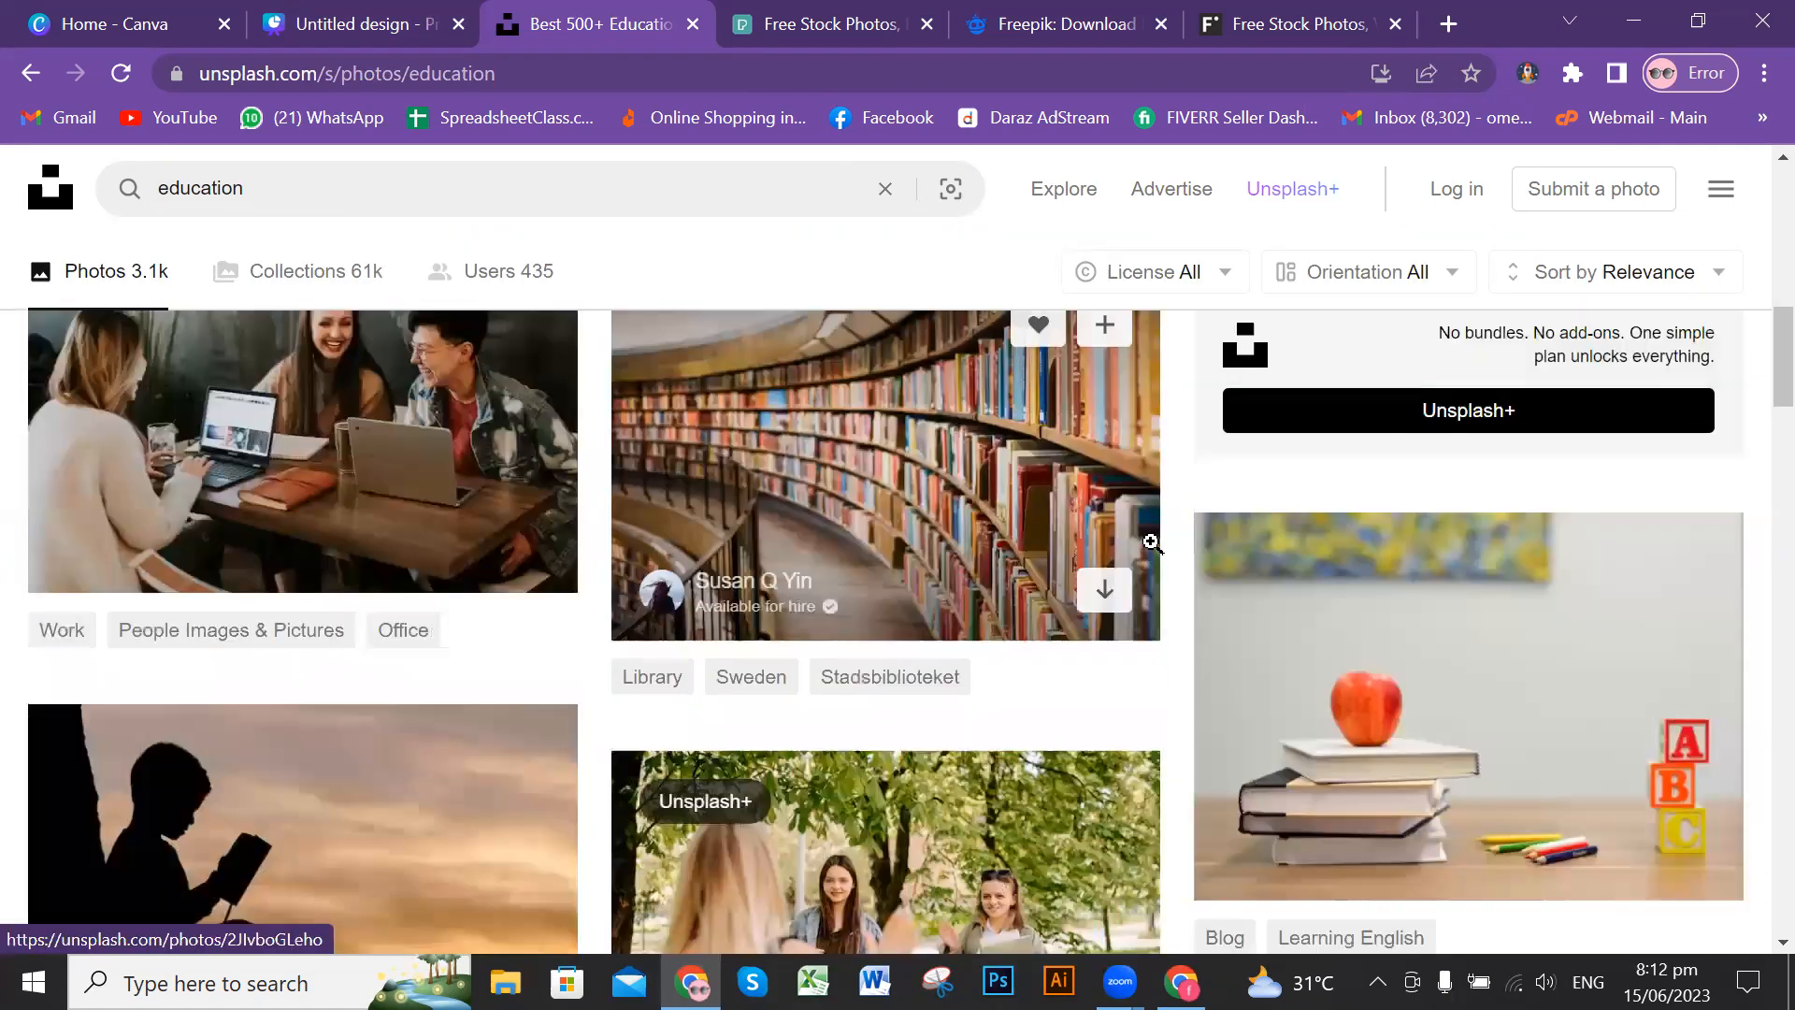
scroll(1103, 519, up, 2)
scroll(1122, 531, down, 3)
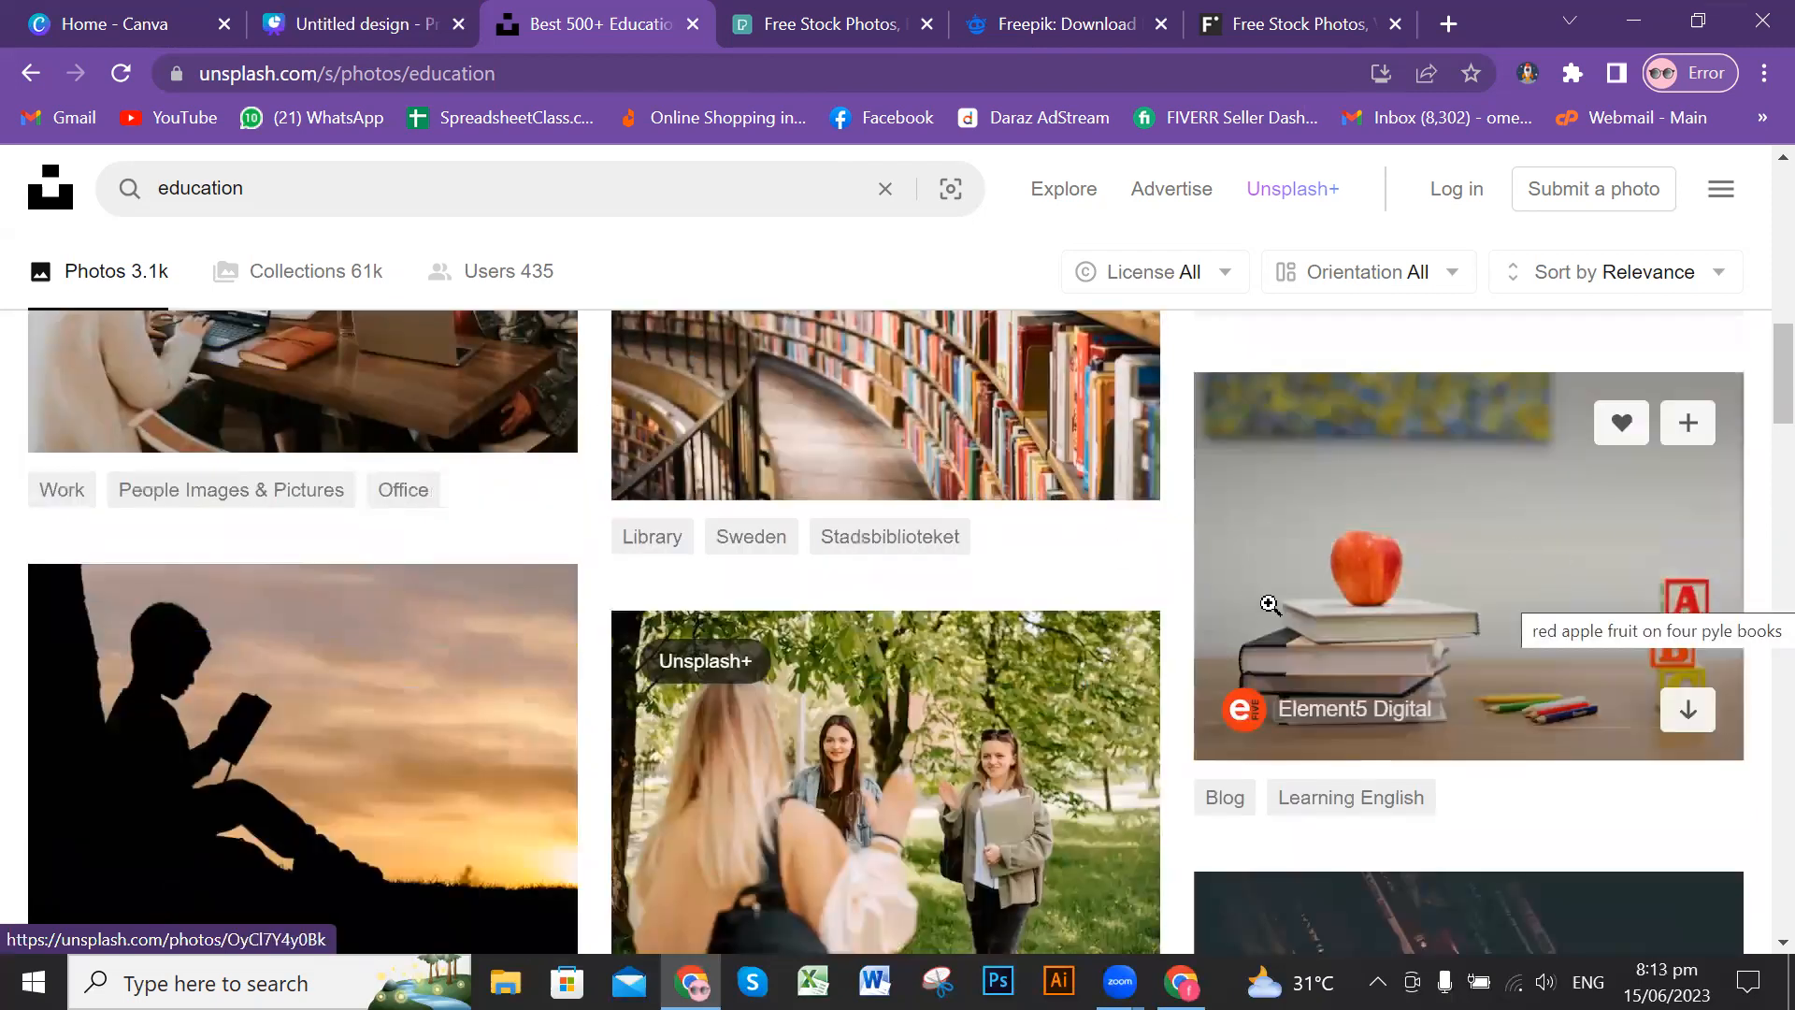
scroll(952, 544, down, 3)
scroll(953, 547, down, 2)
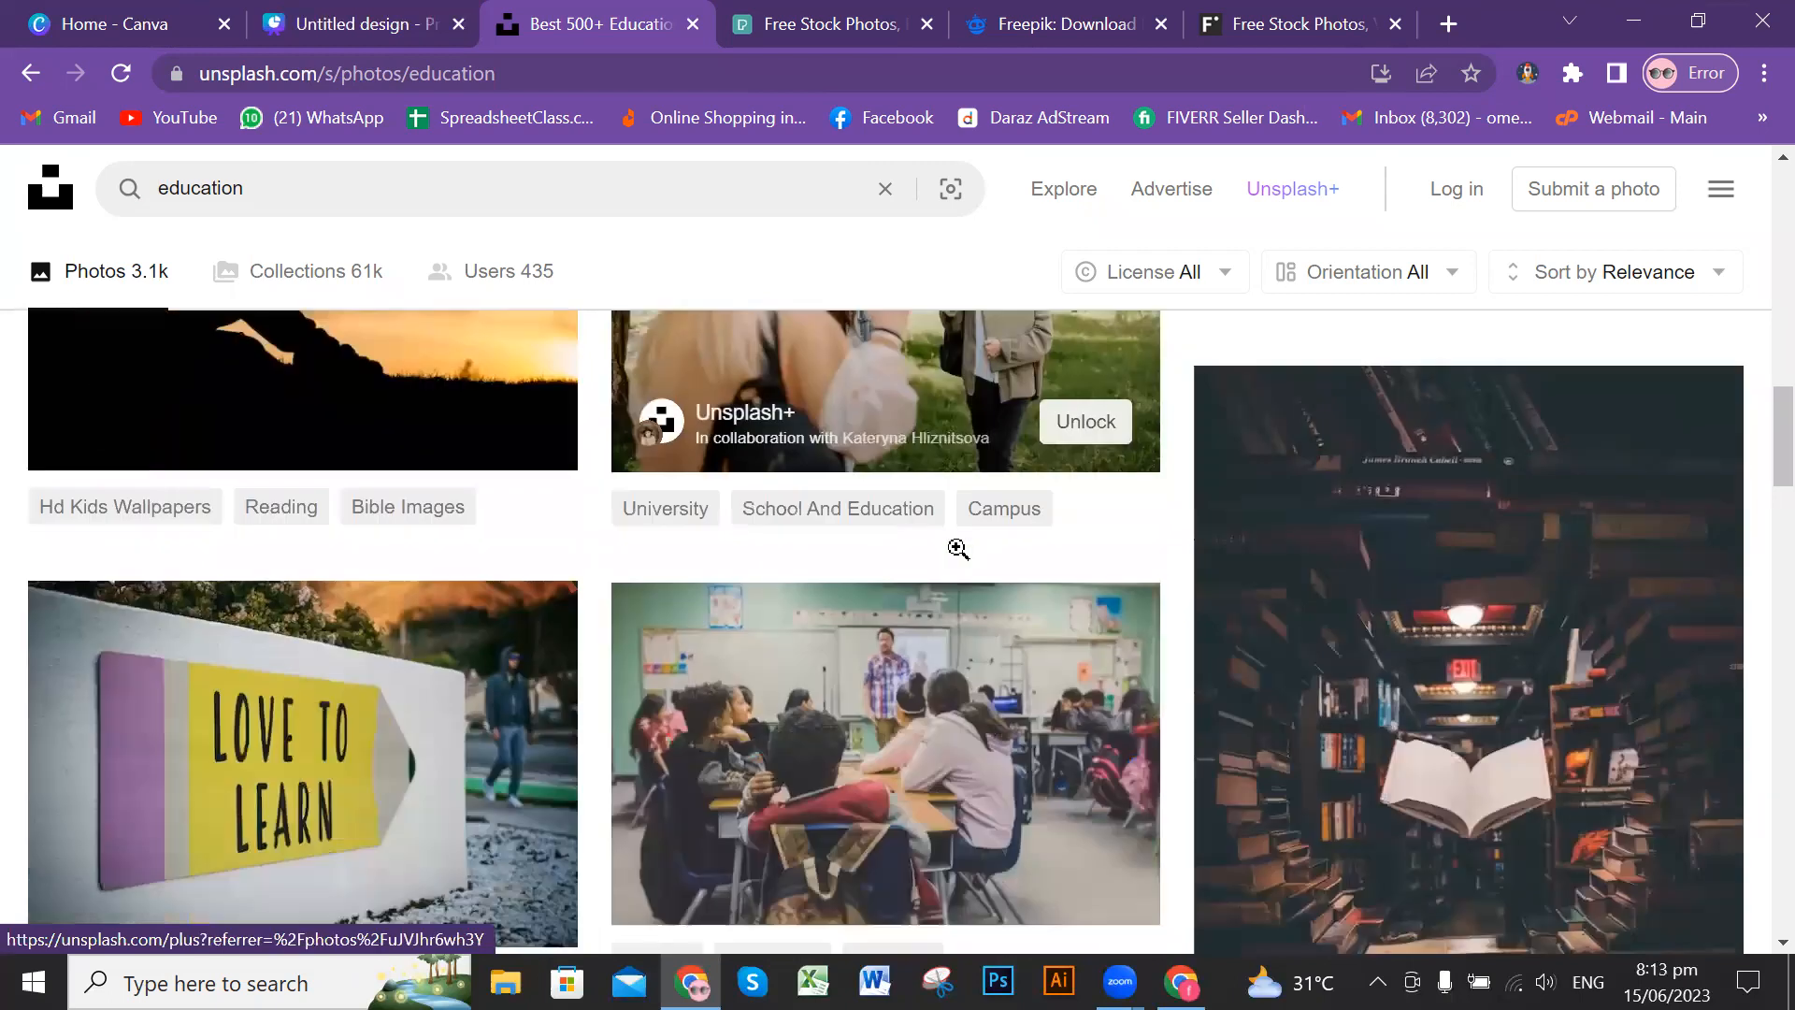
scroll(1457, 534, down, 2)
scroll(1456, 534, down, 3)
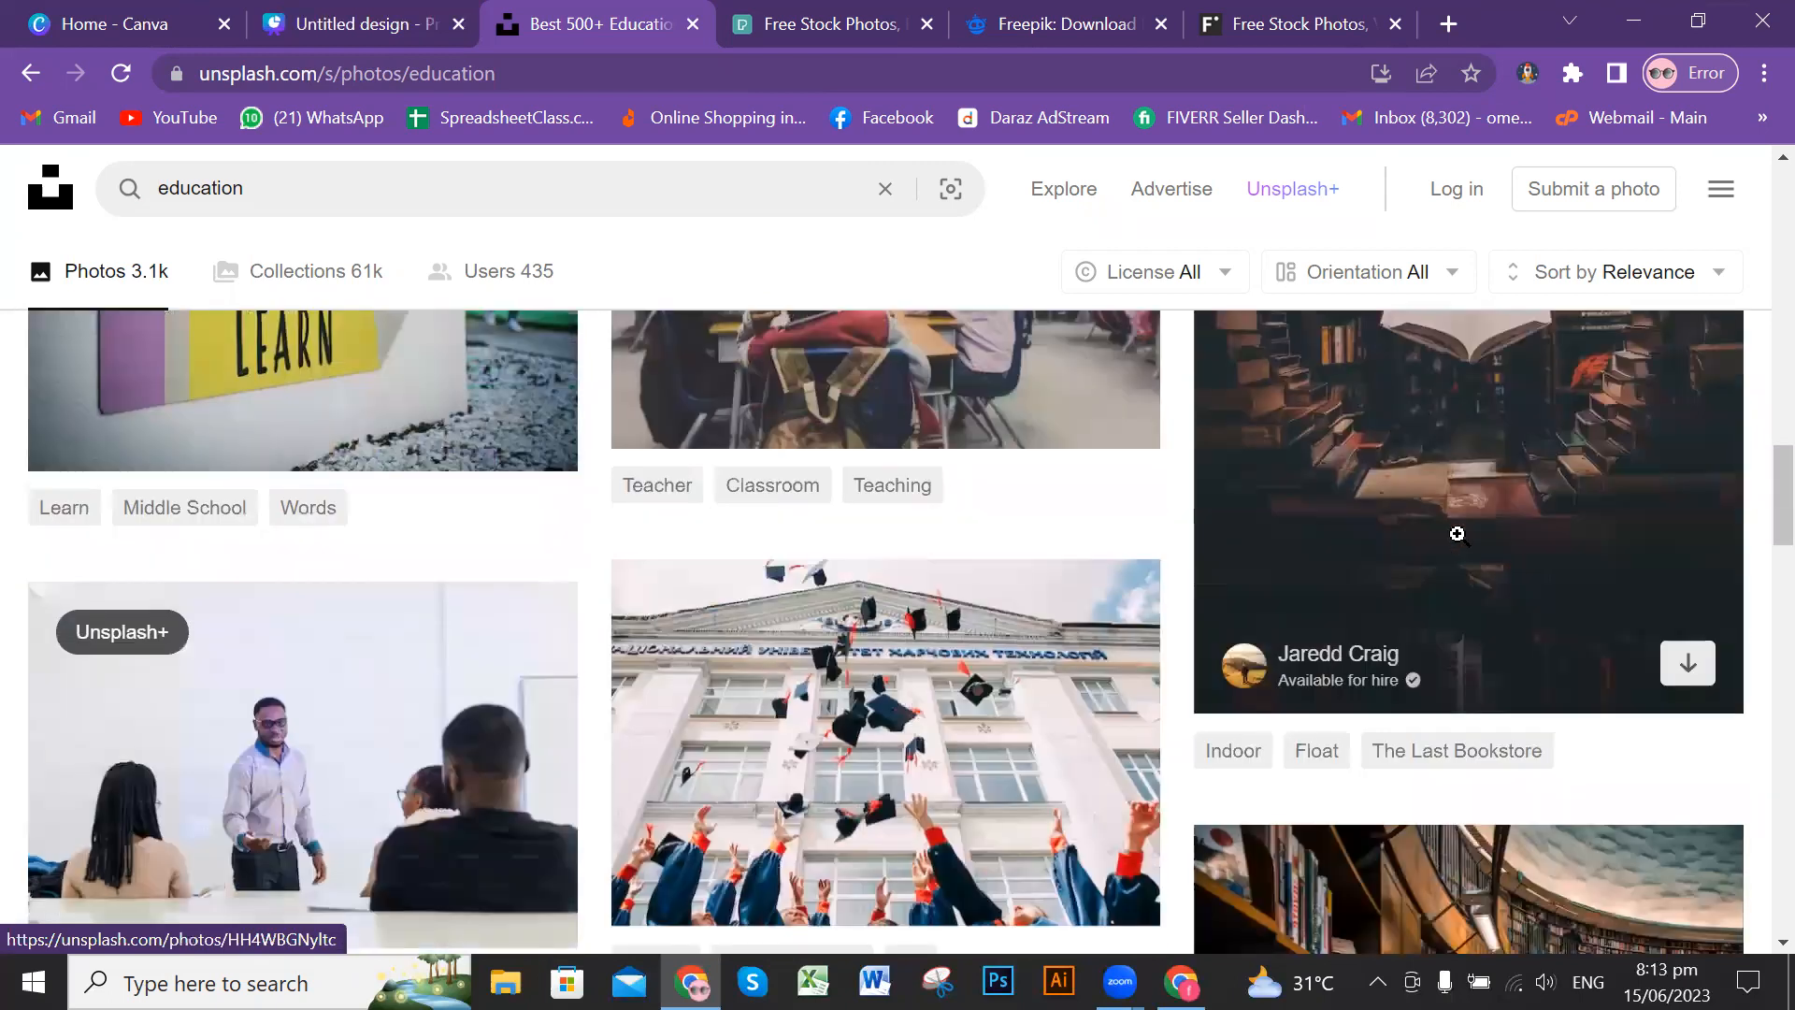
scroll(1457, 534, down, 2)
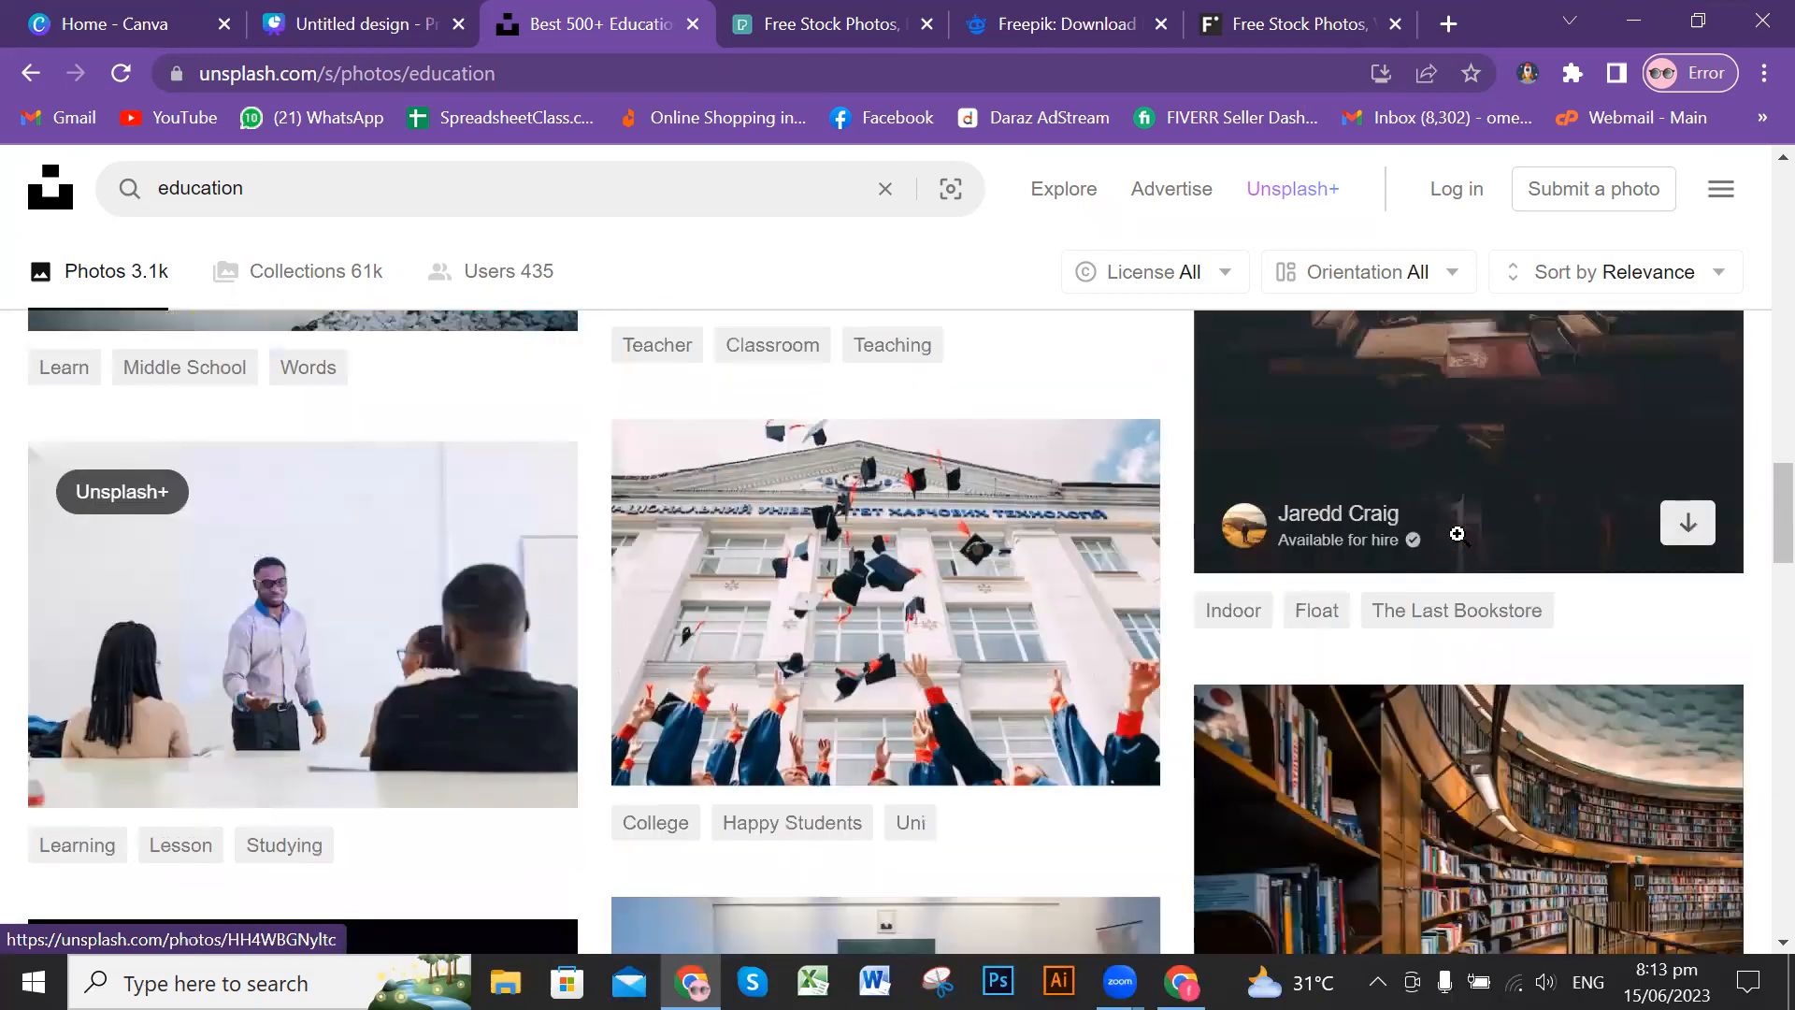
scroll(995, 479, down, 3)
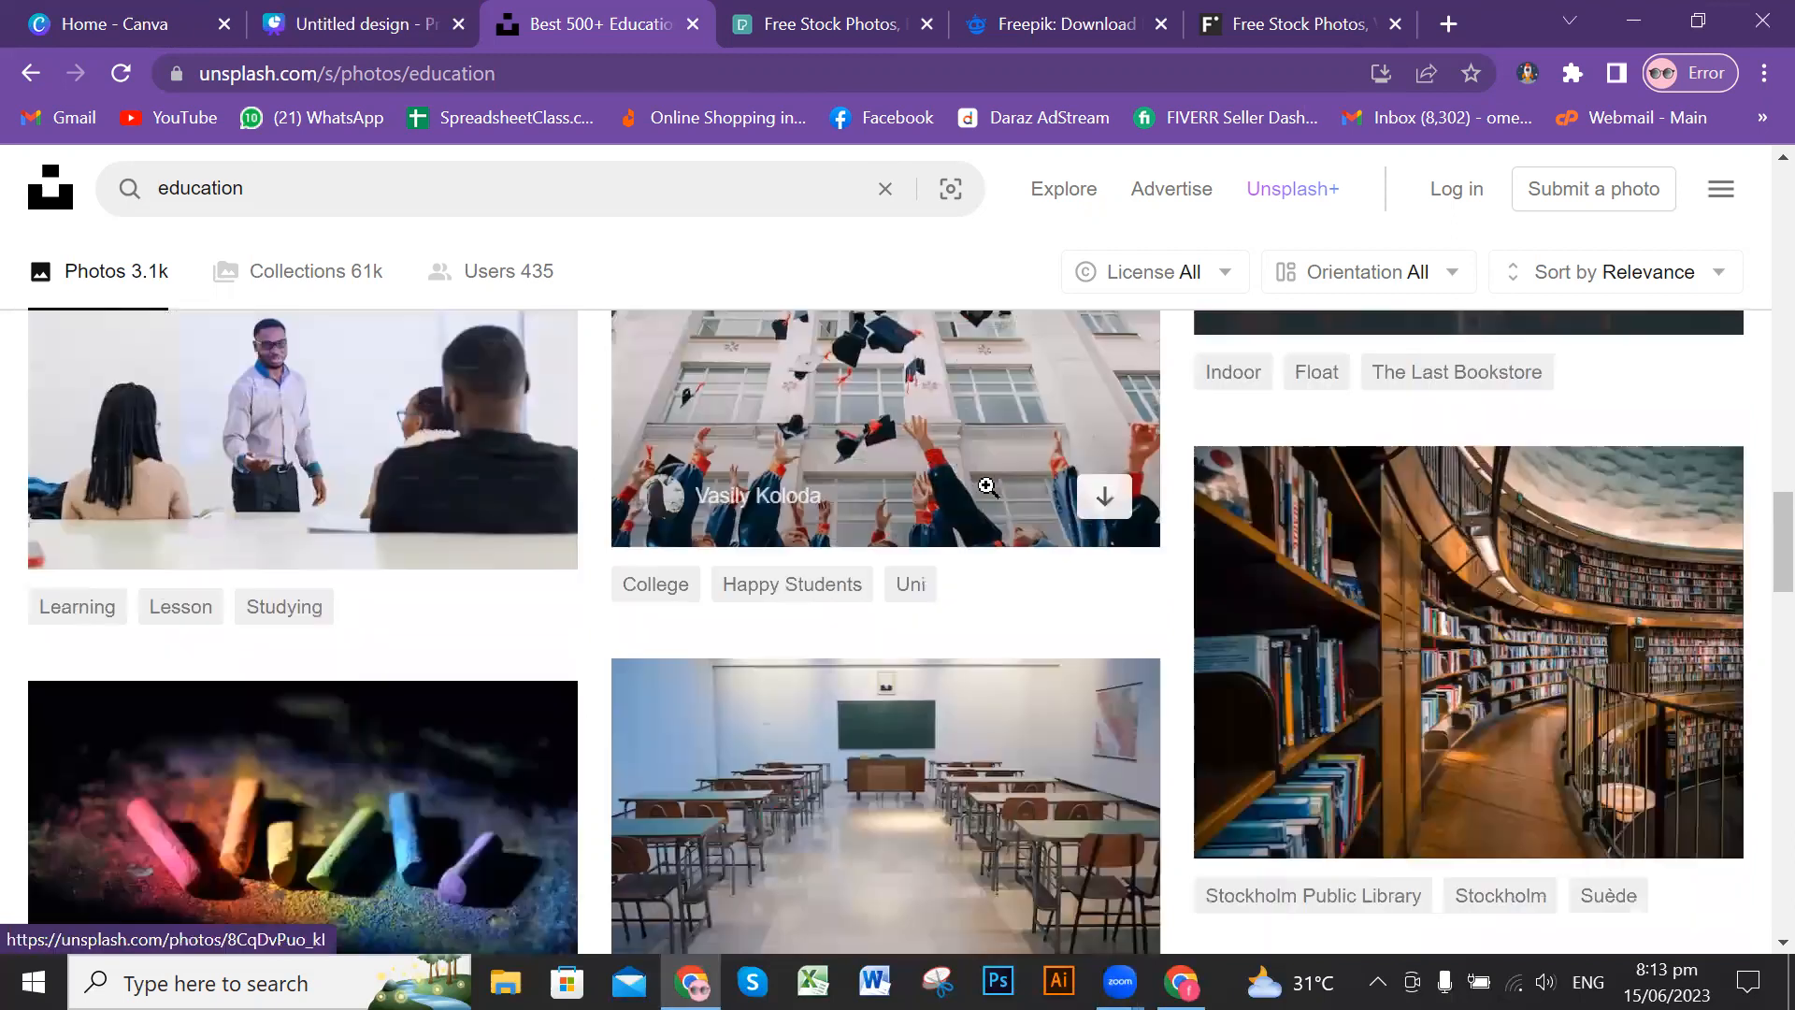
scroll(994, 478, down, 2)
Step: Search Pexels for photos with the term "education" copied from Unsplash and look through the results
click(236, 188)
double_click(157, 177)
key(ctrl+c)
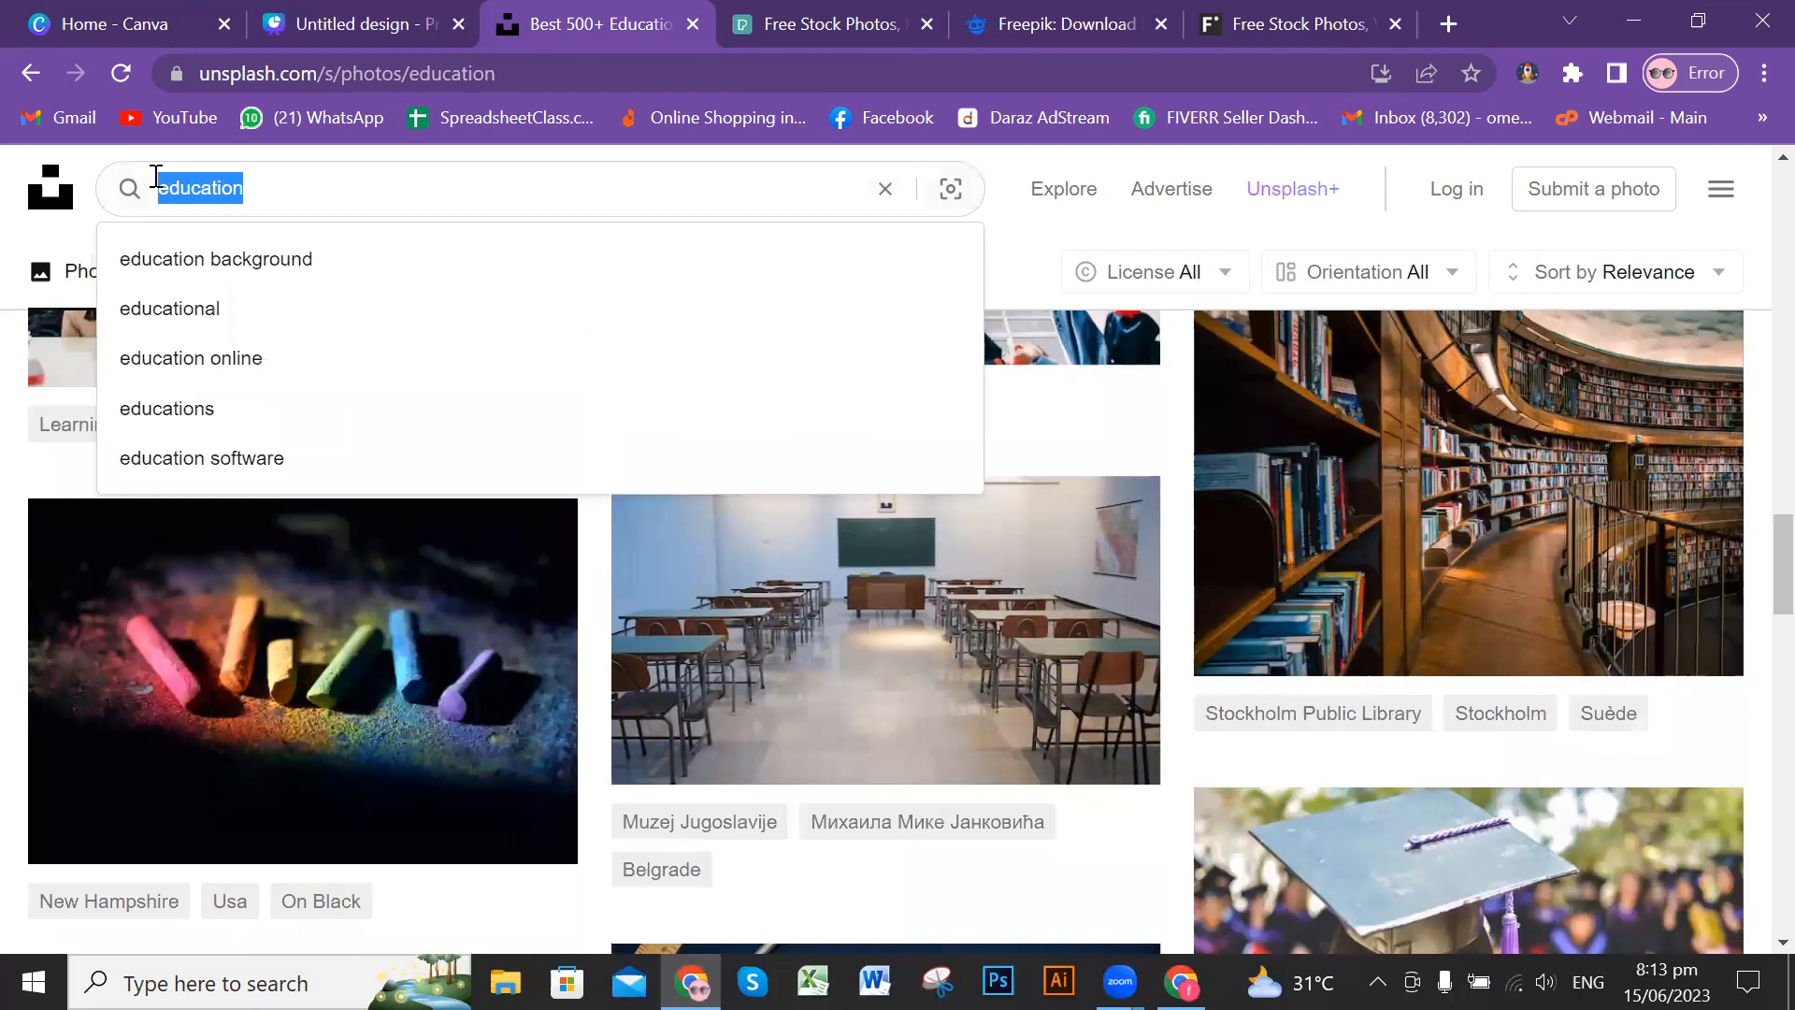
click(822, 24)
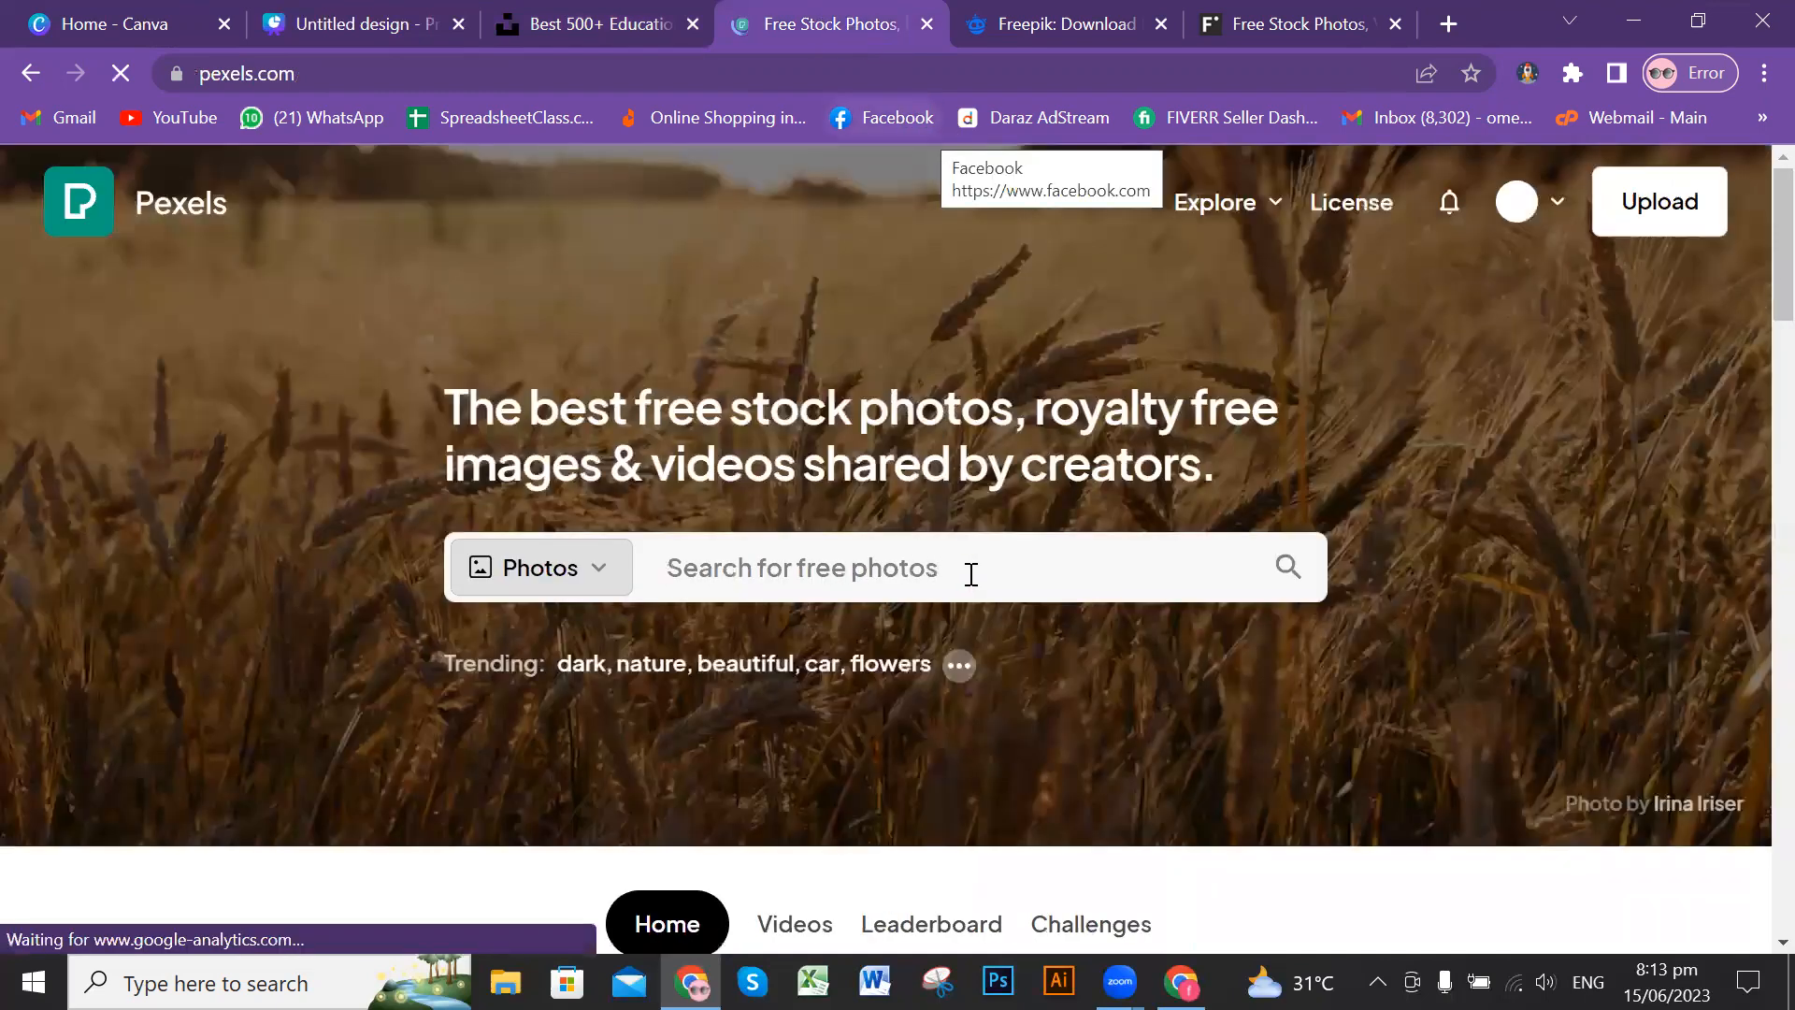
click(976, 567)
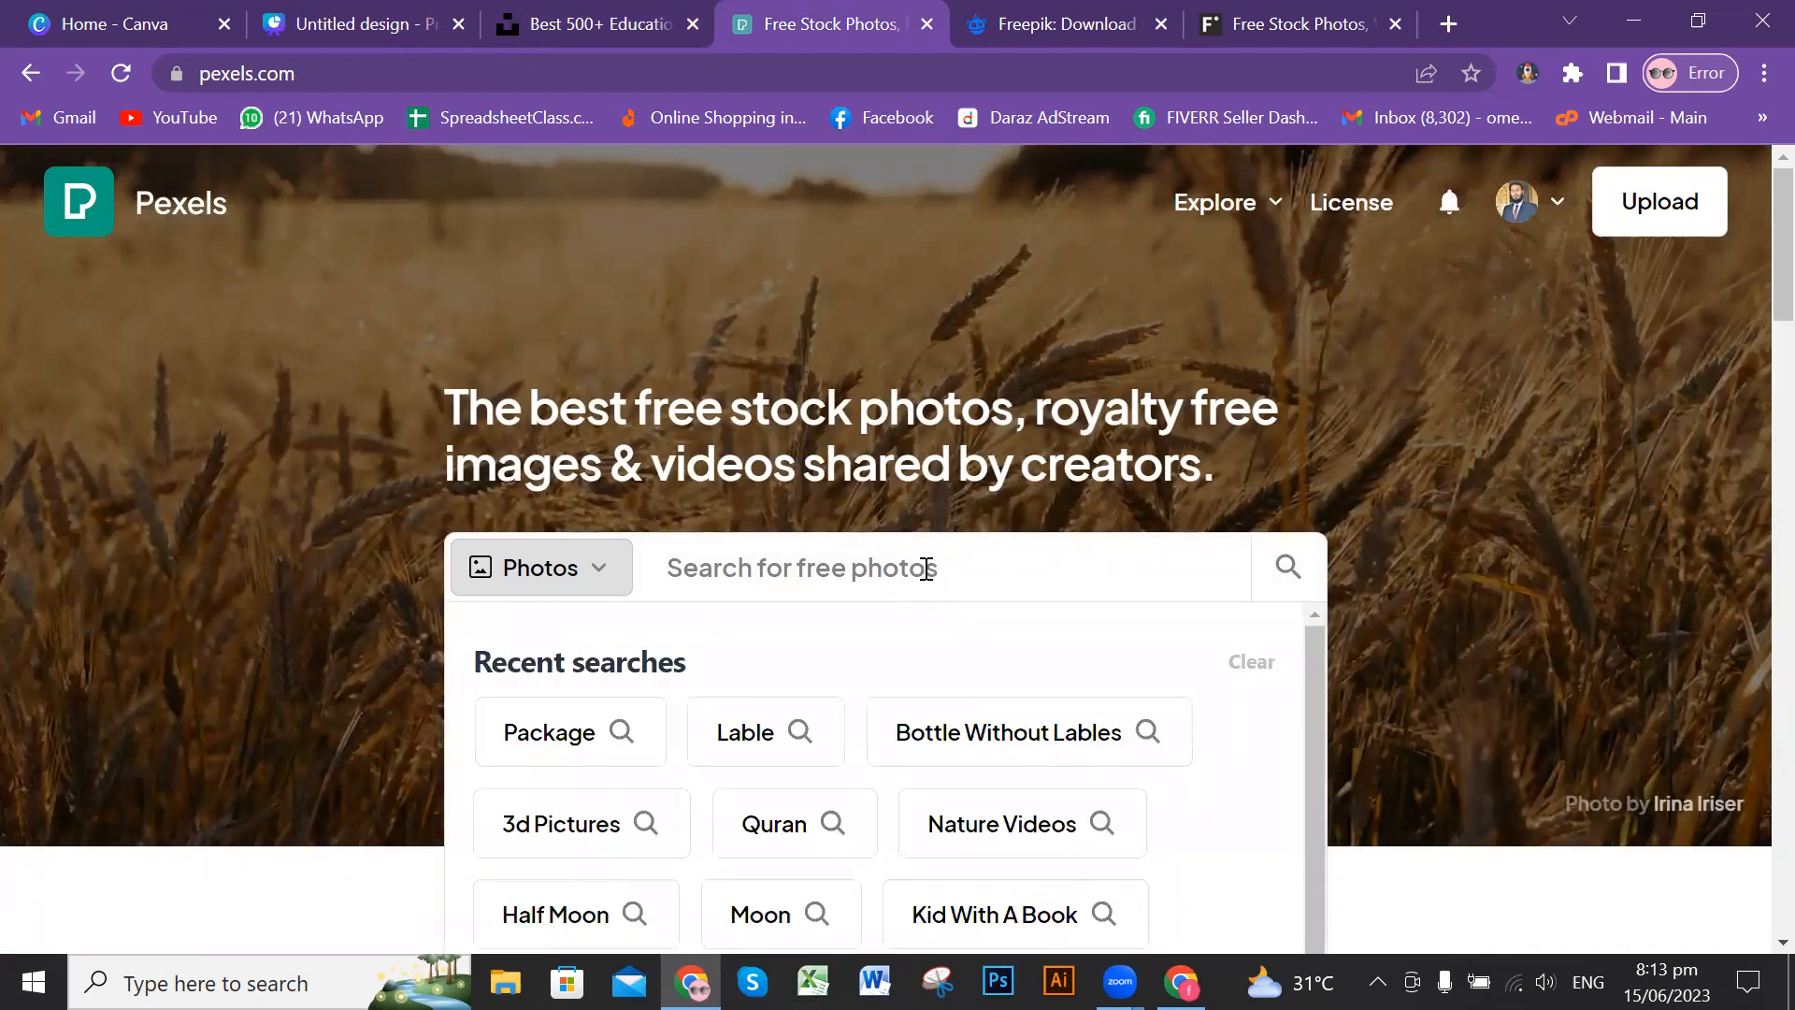
click(966, 566)
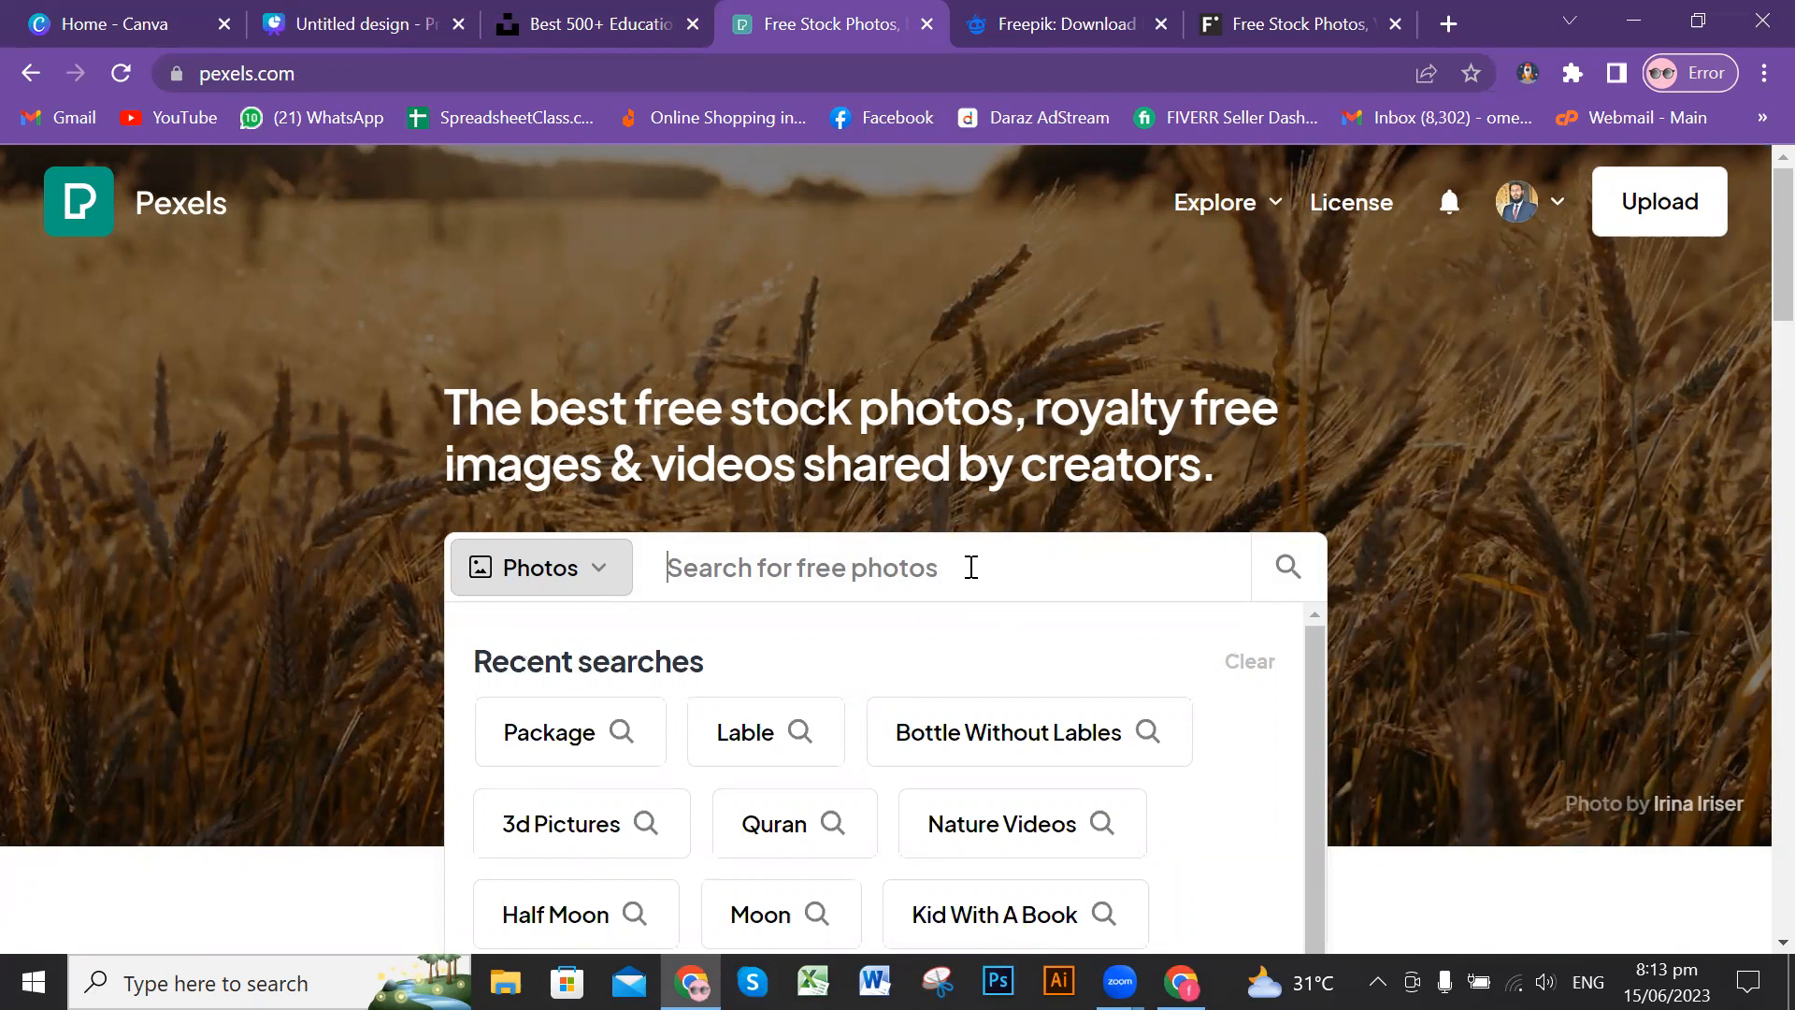
key(ctrl+v)
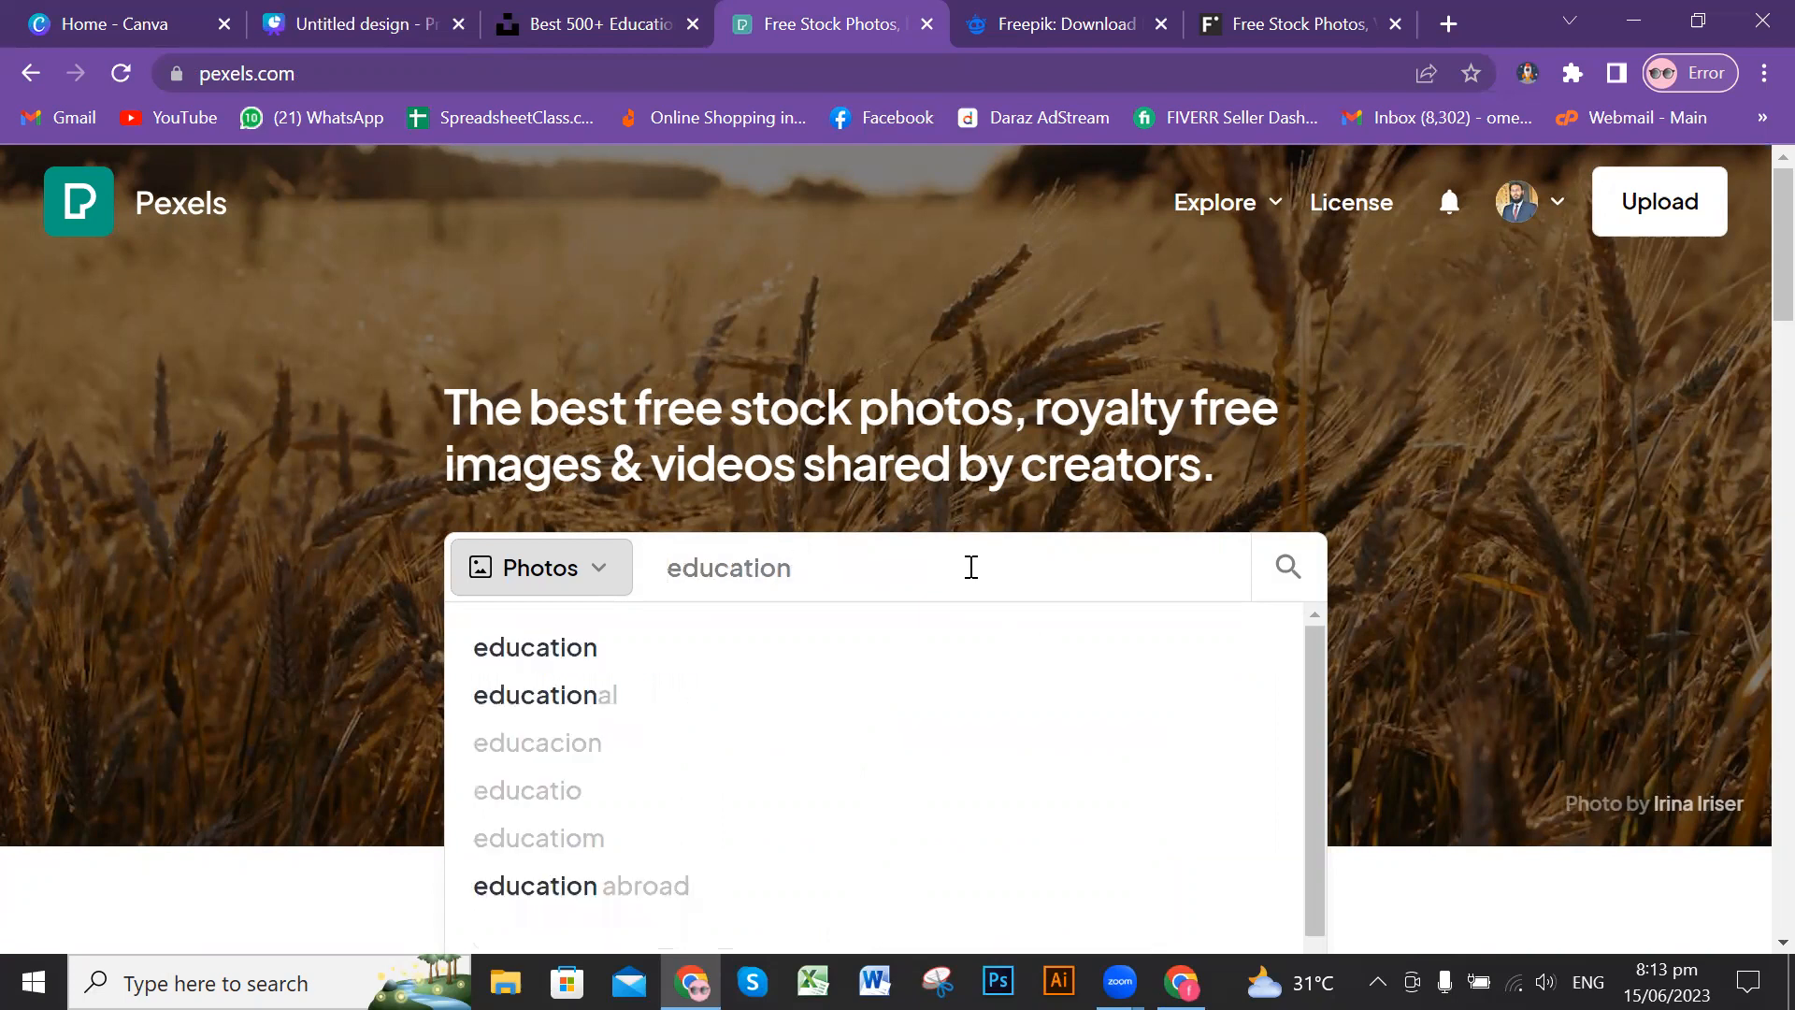
key(Return)
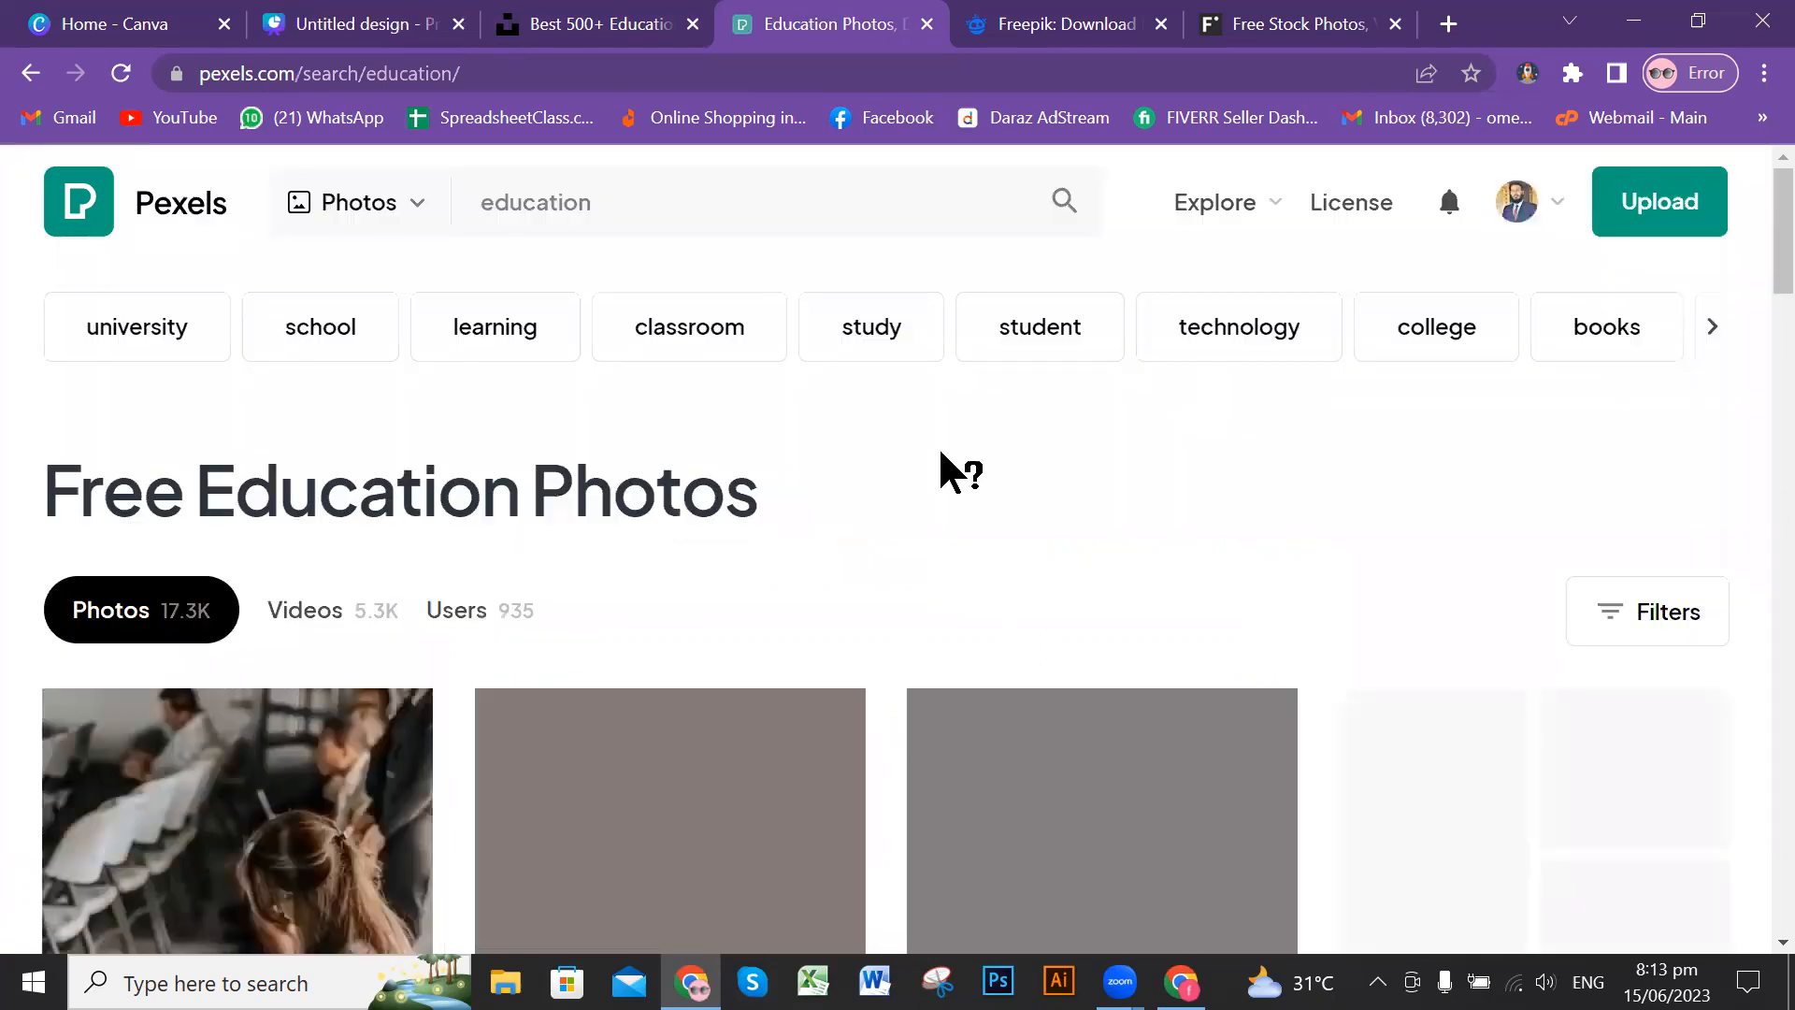
scroll(944, 467, down, 3)
scroll(954, 454, down, 2)
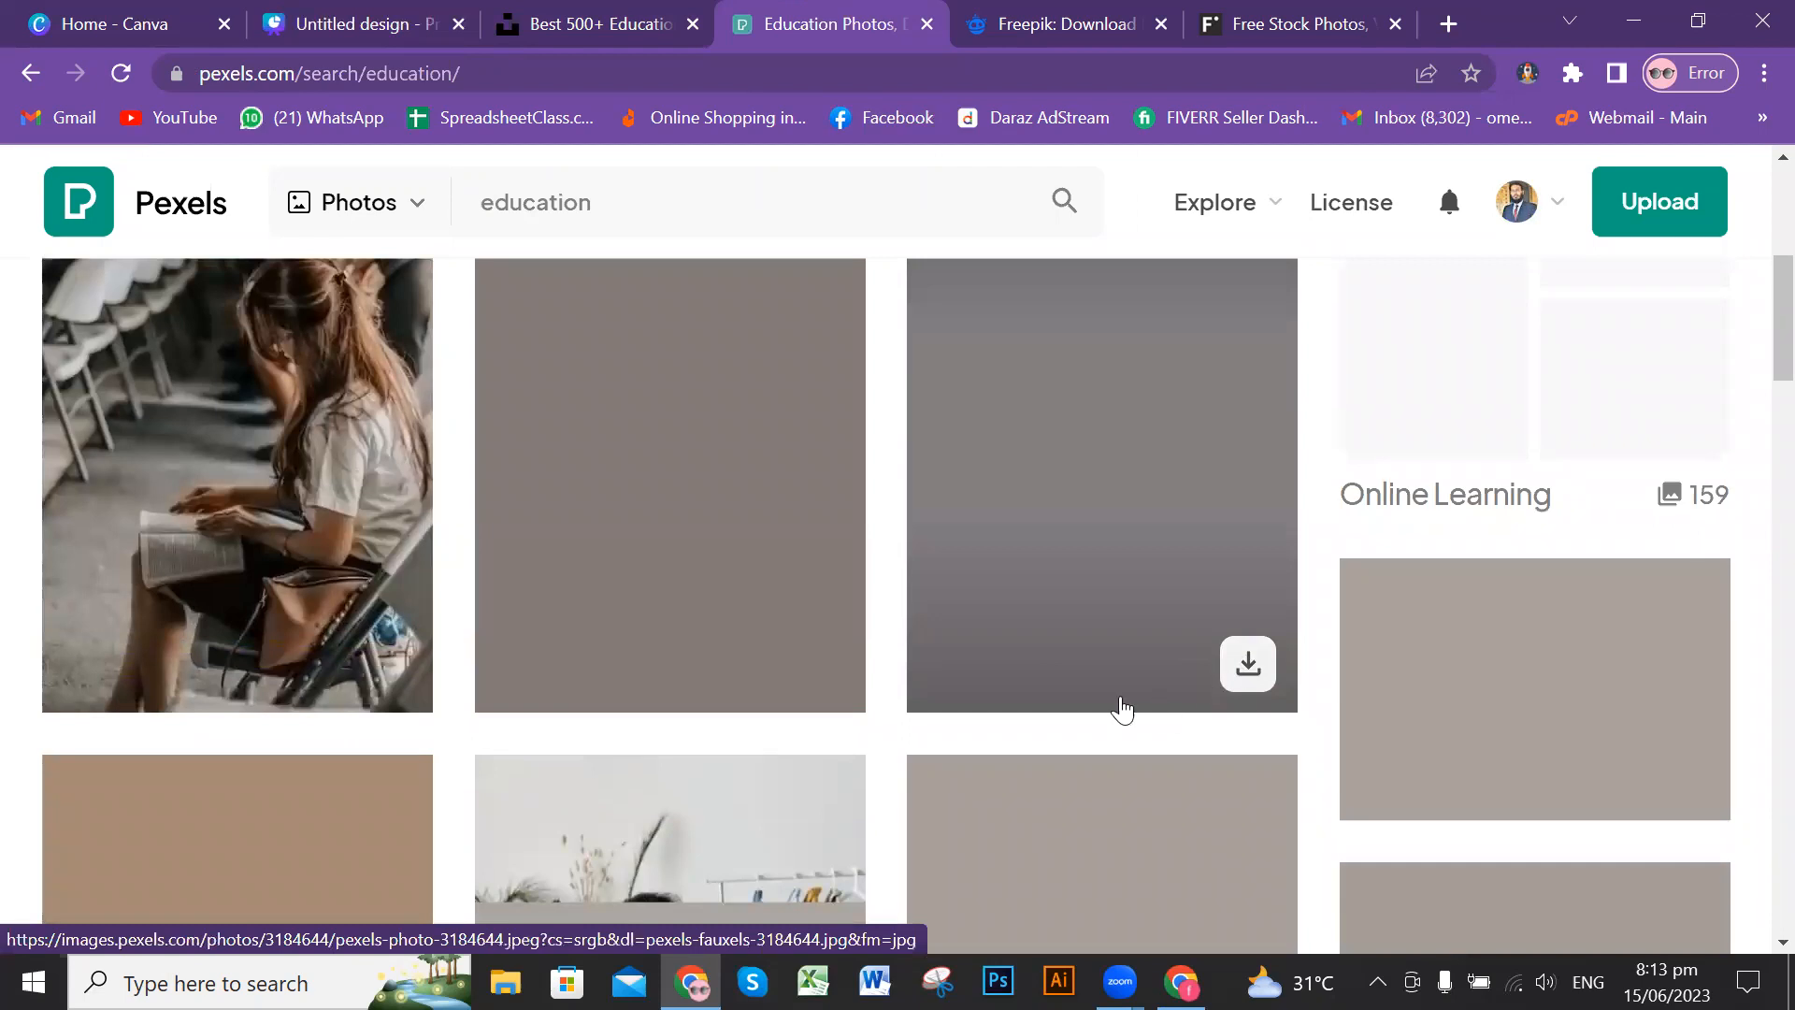
scroll(991, 624, down, 4)
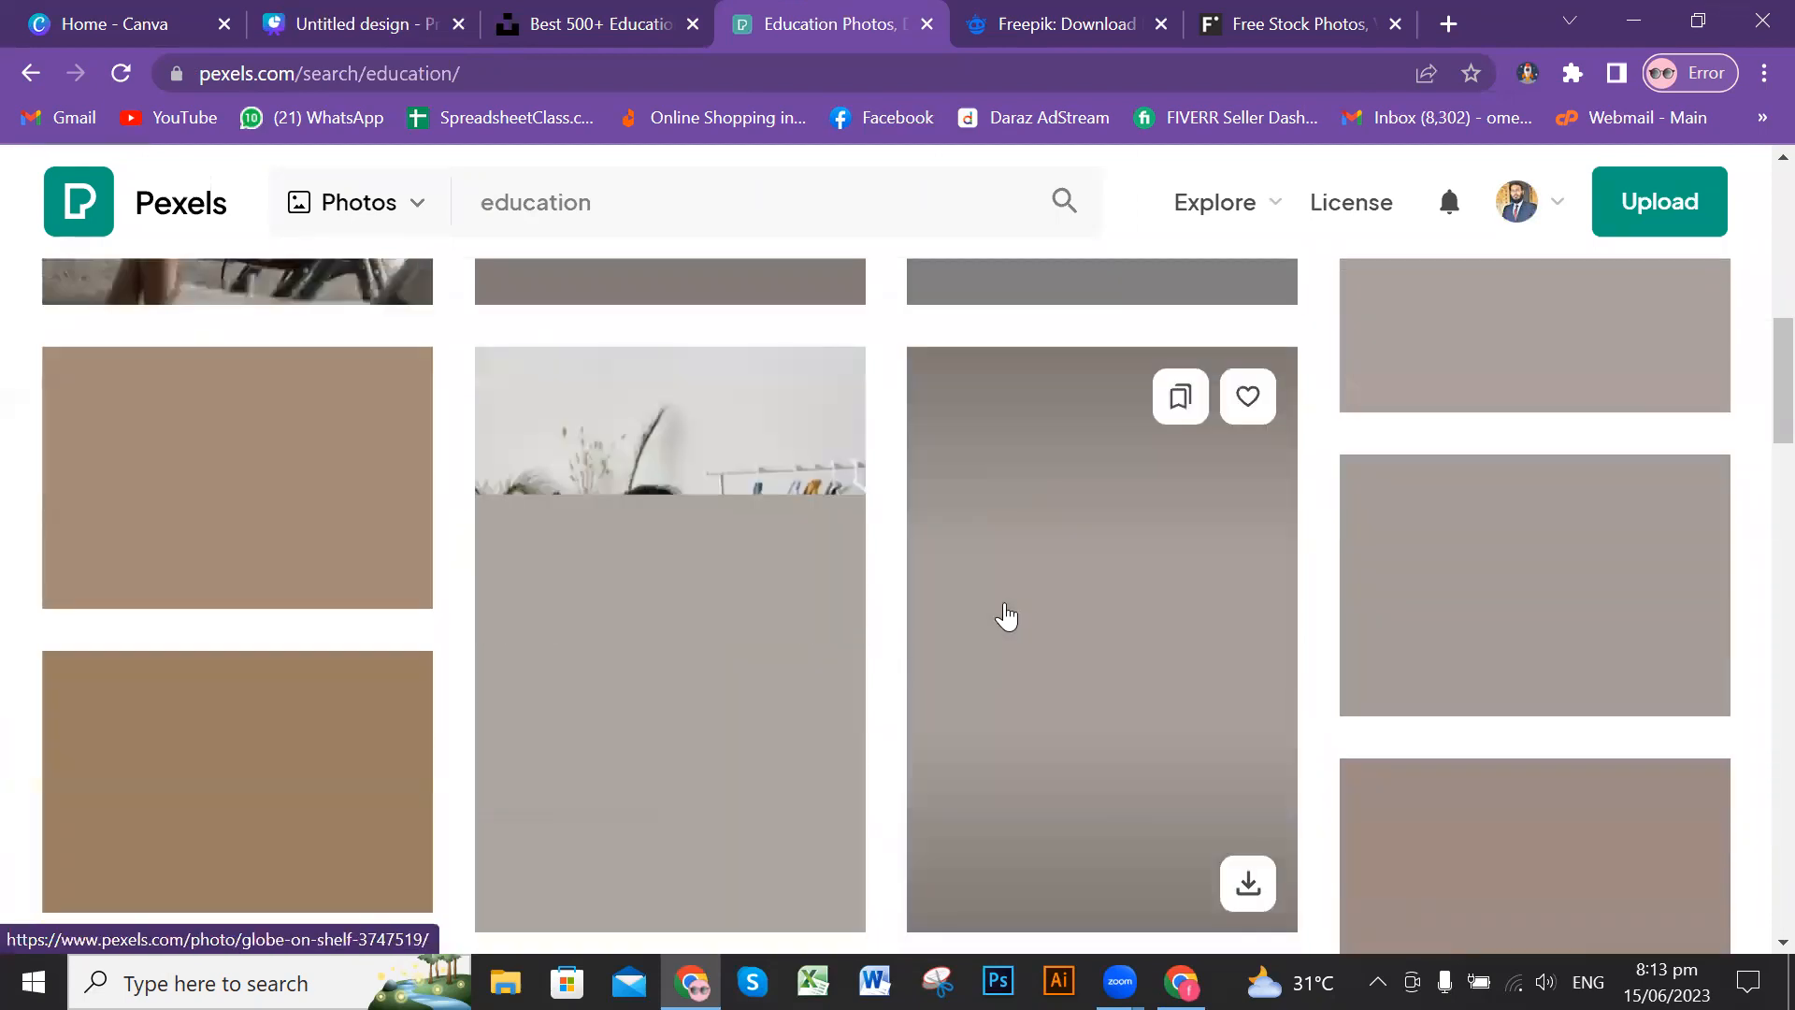
scroll(1009, 608, up, 4)
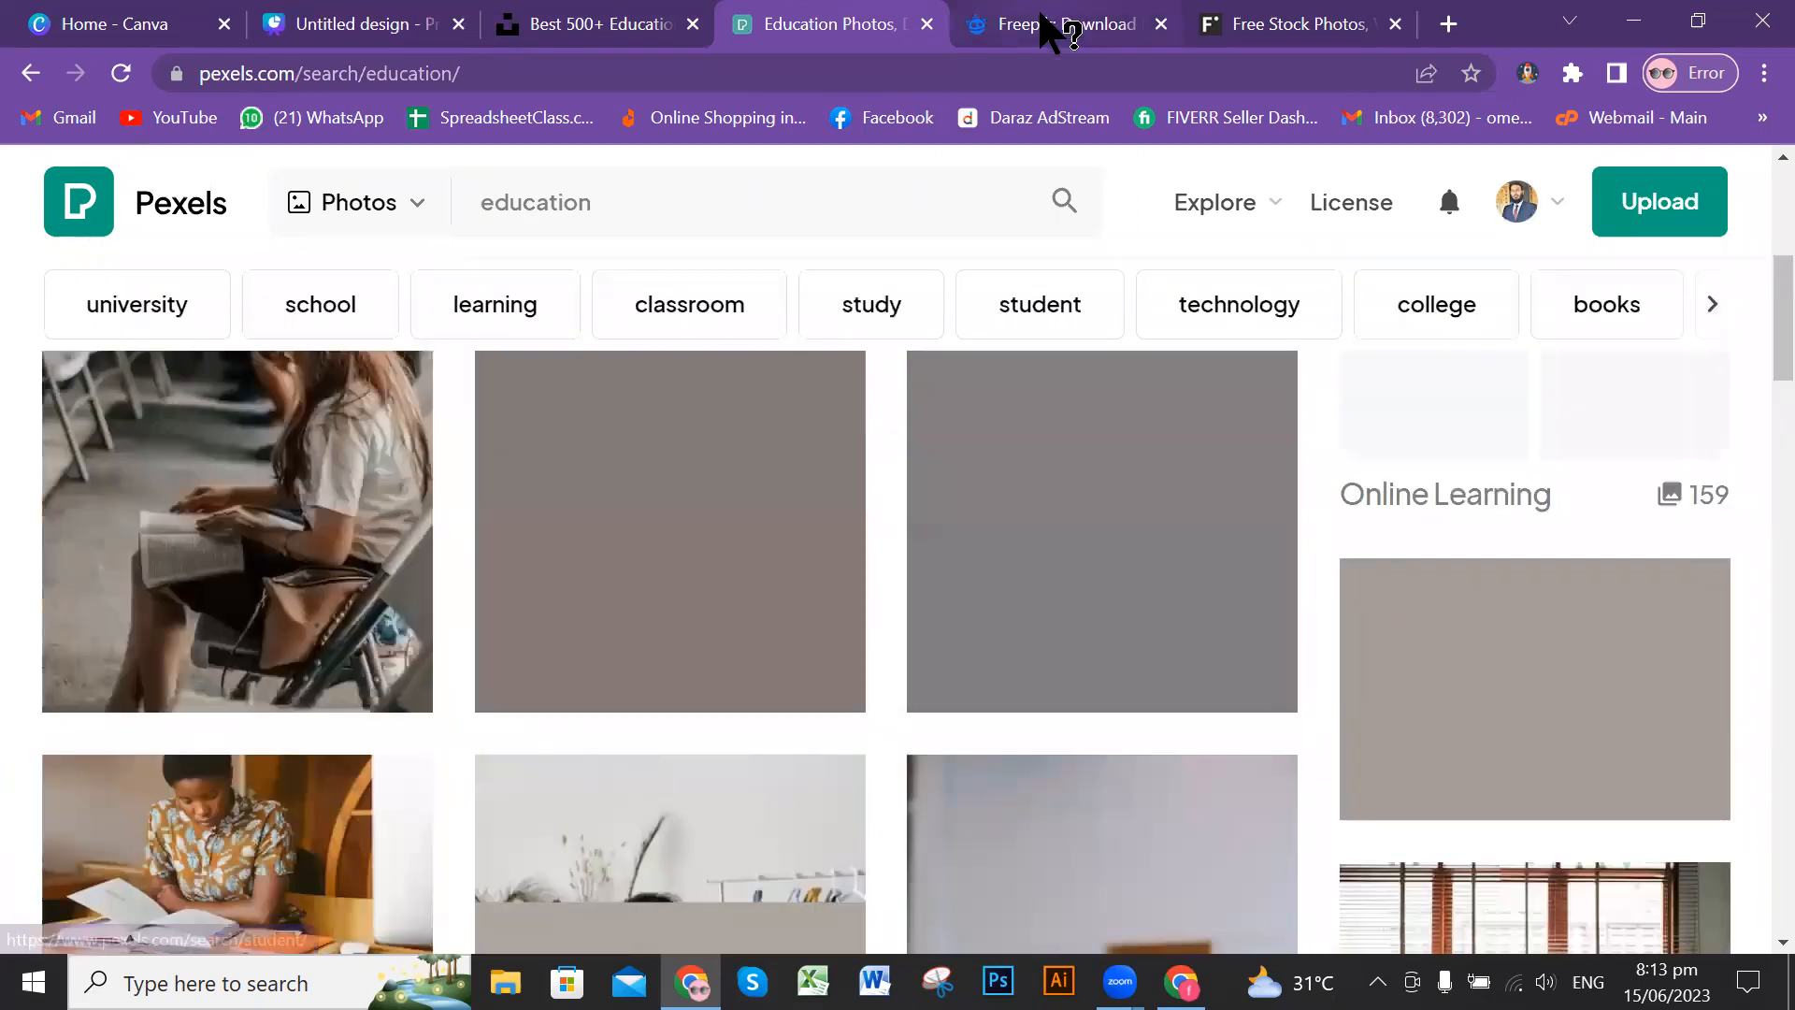
Step: Switch to Freepik, search all assets for "education" and look over the Adobe Stock images in the pop-up window
click(1047, 26)
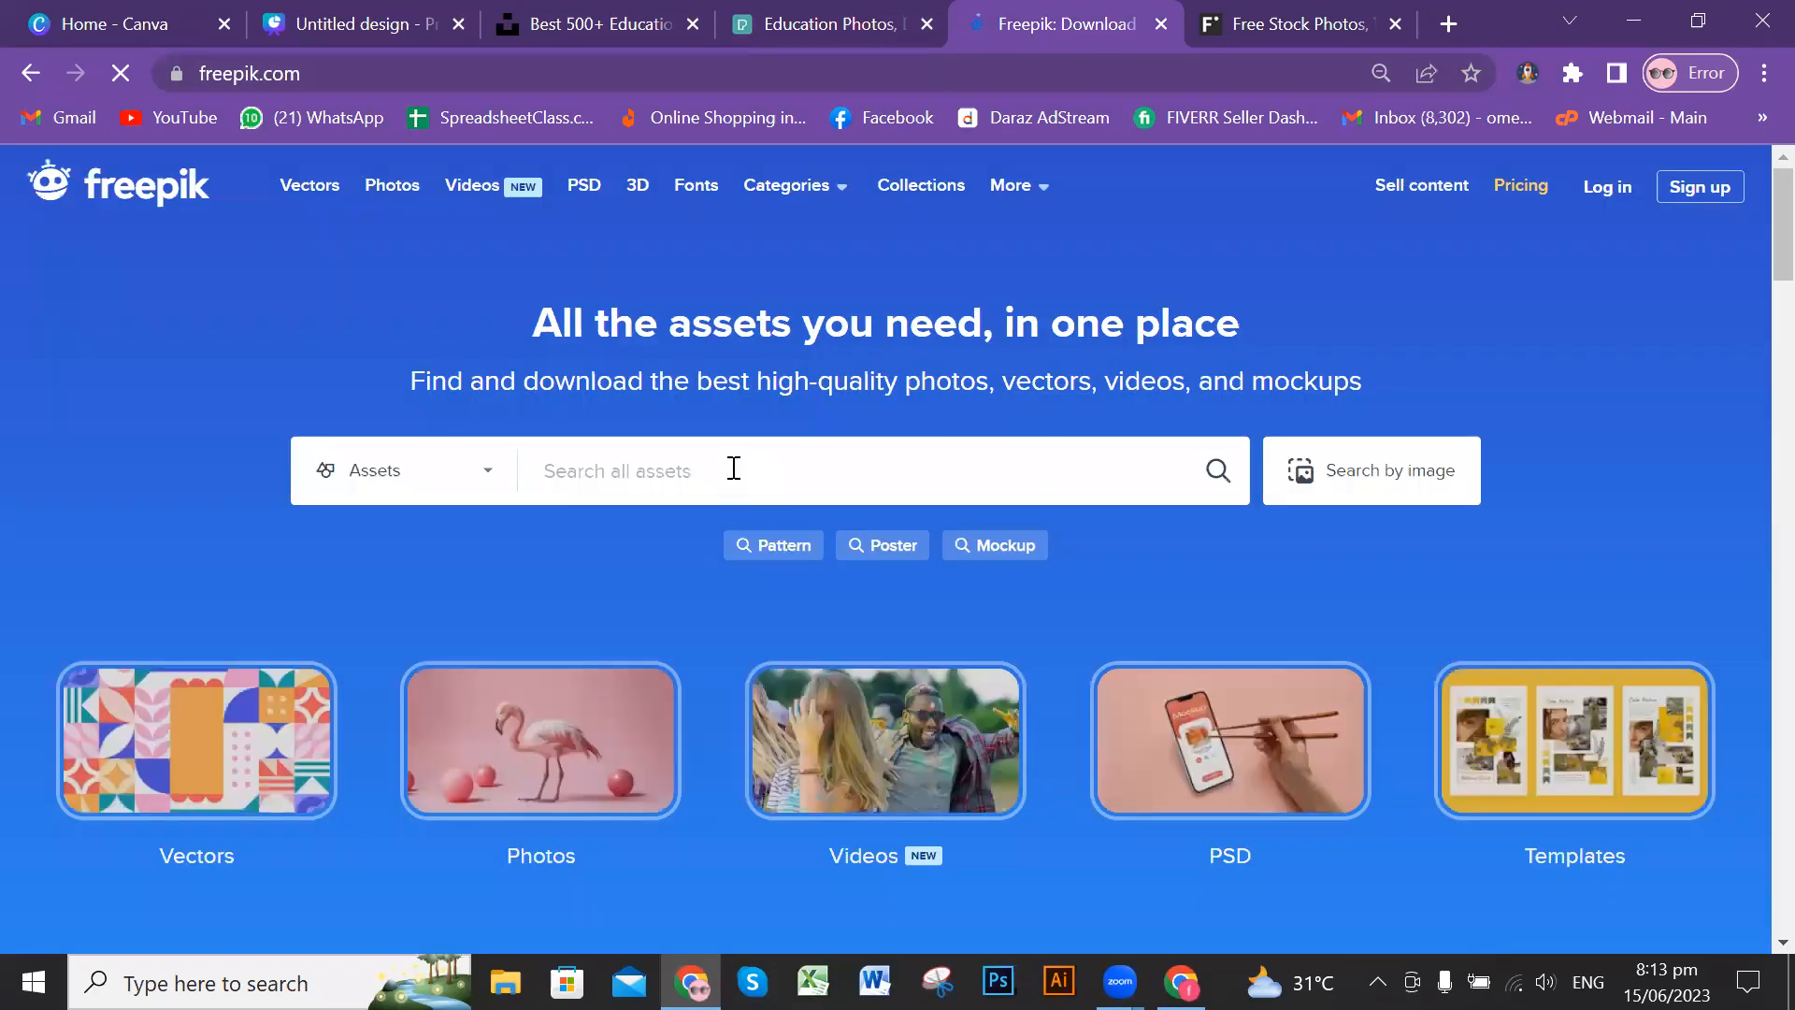
click(734, 469)
text(education)
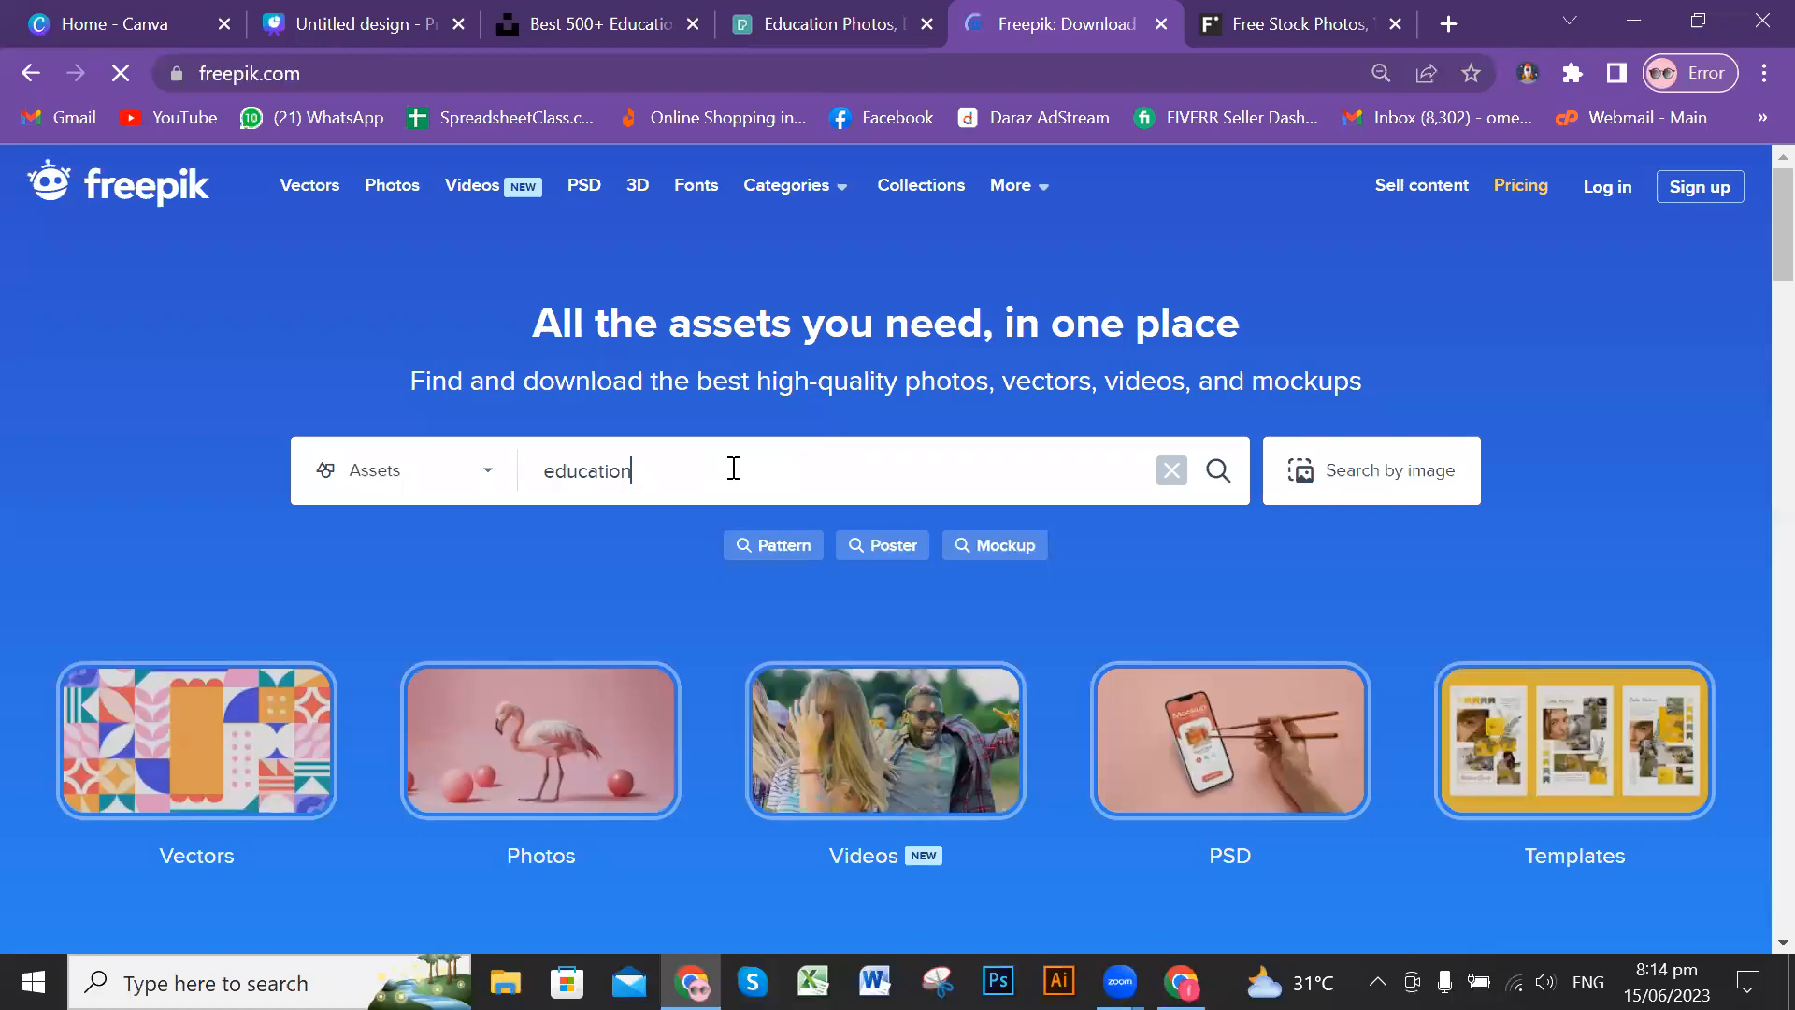
key(Return)
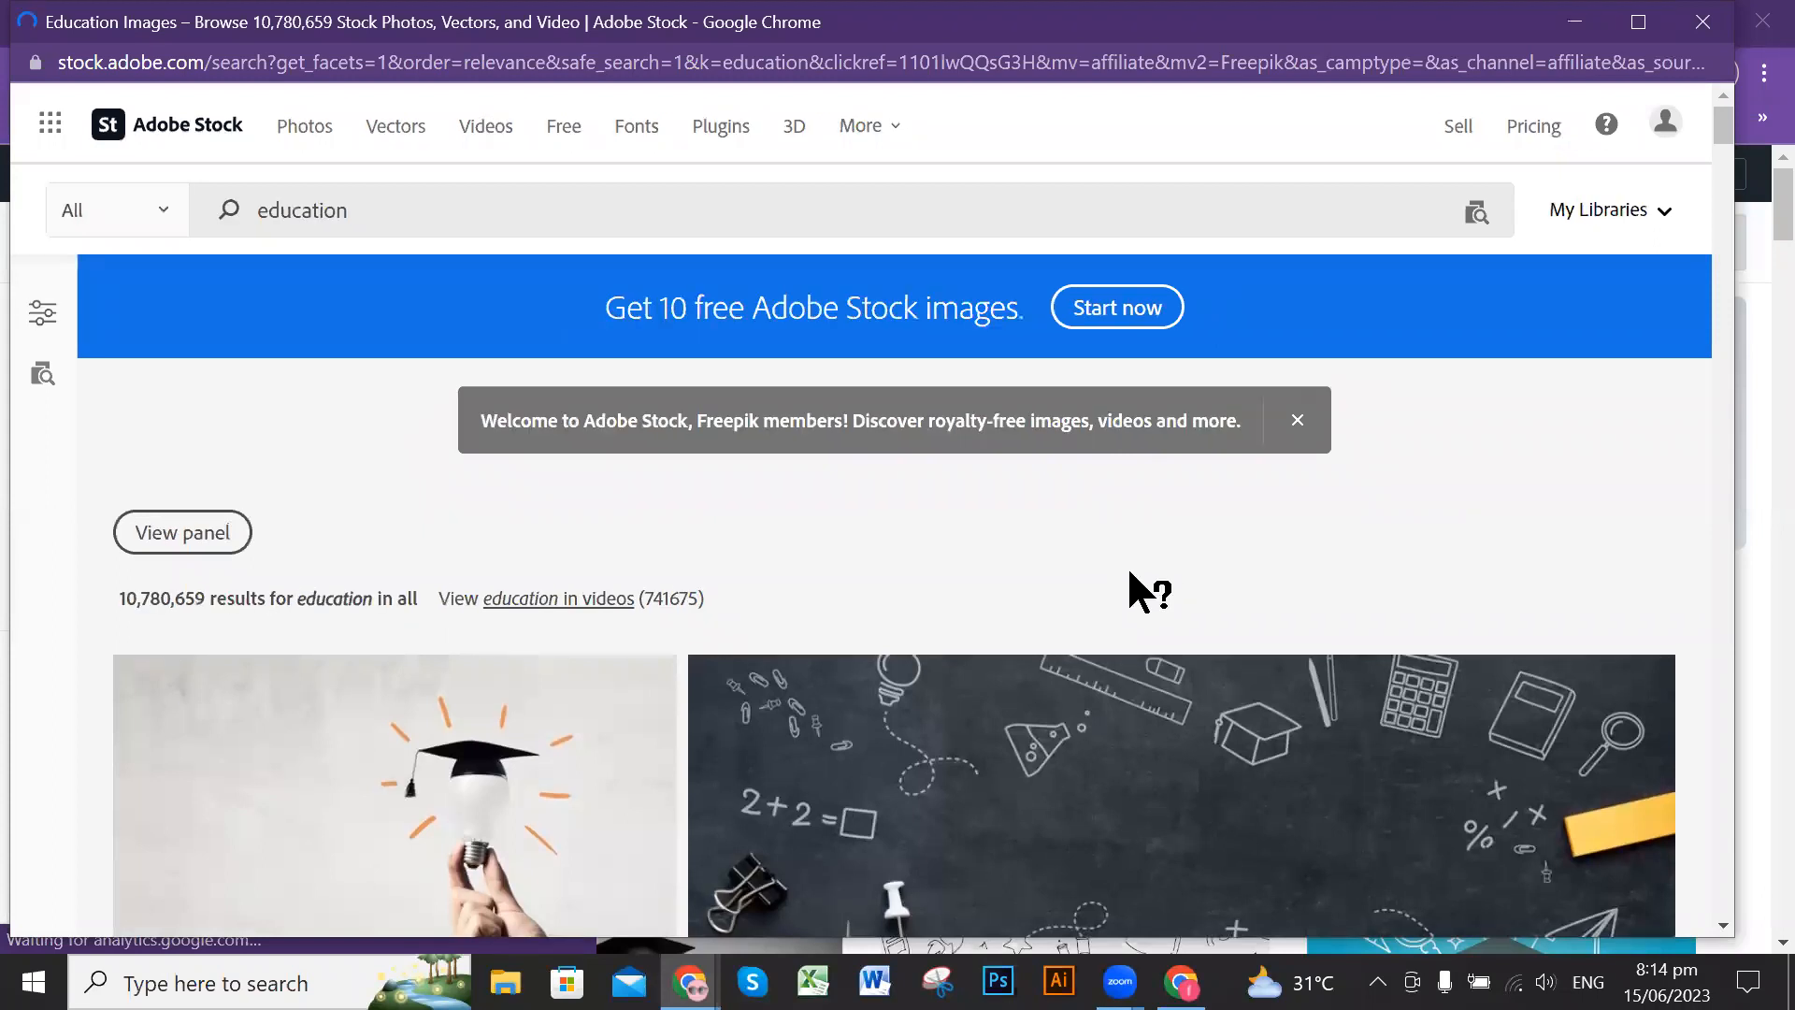
scroll(1131, 562, down, 2)
scroll(1136, 562, down, 2)
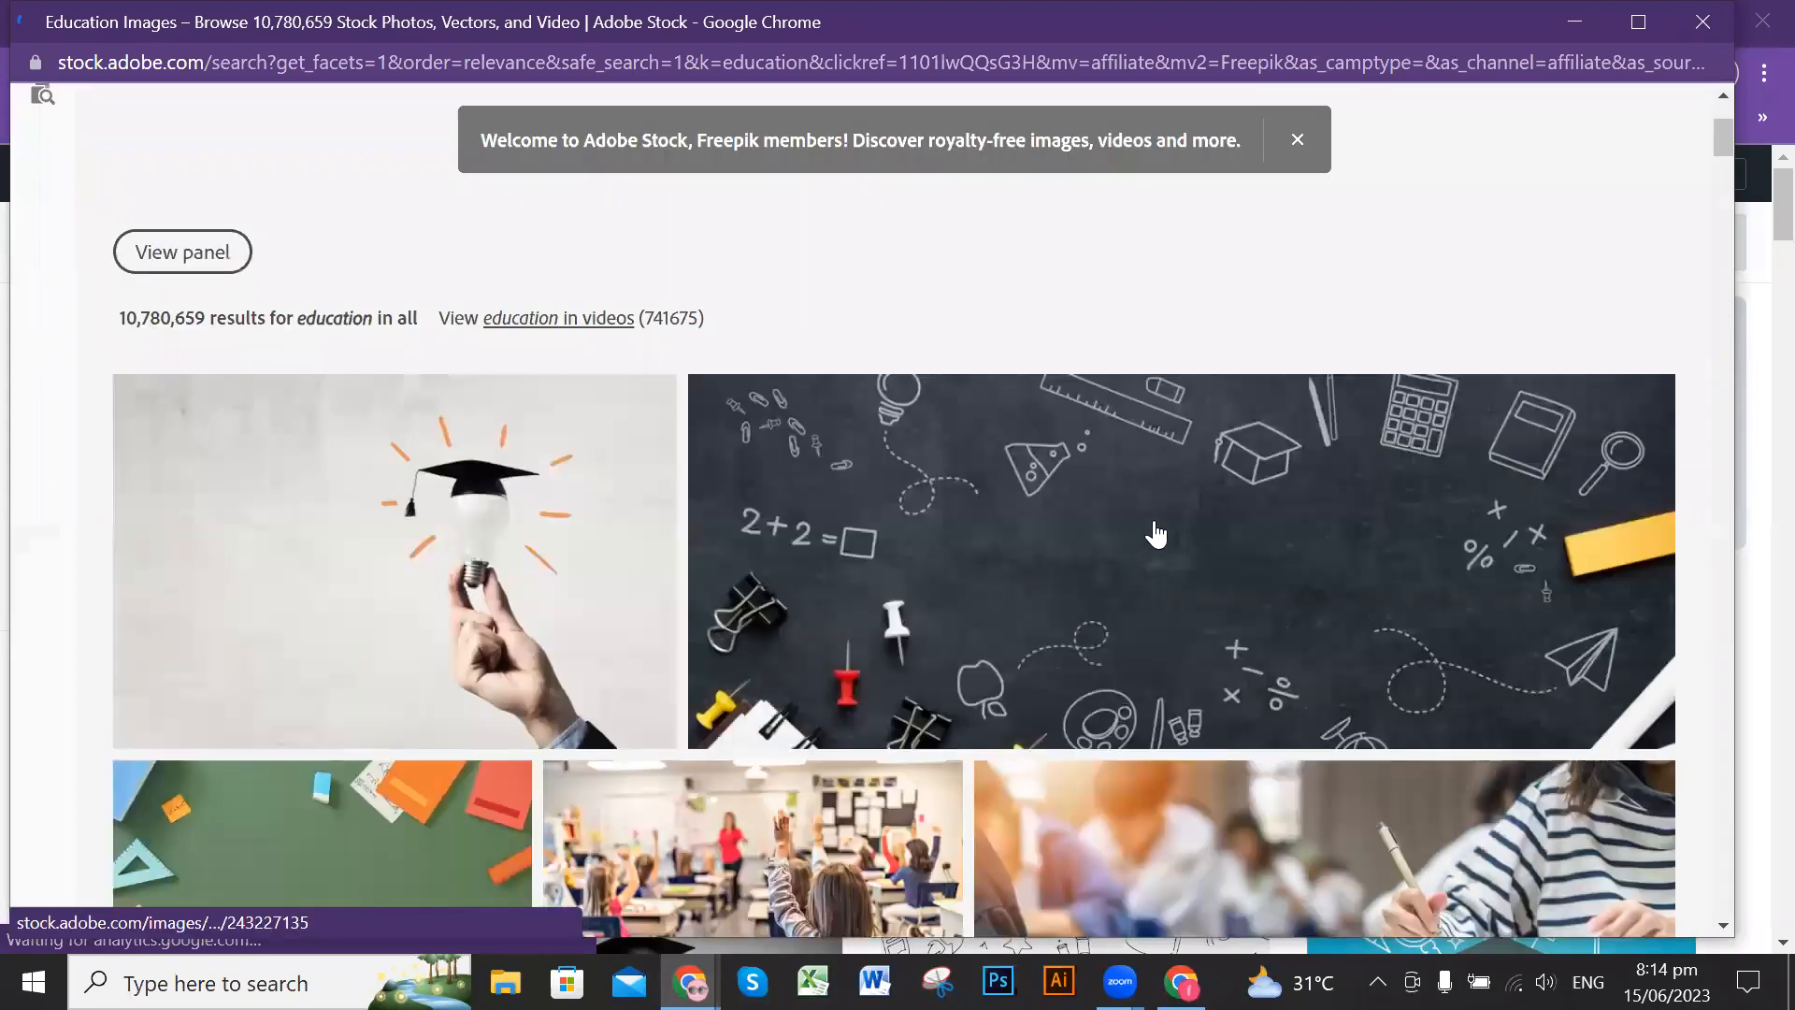
Step: Look through the education images on Adobe Stock, down to the classroom and library photos, and minimise the pop-up window
scroll(1156, 534, down, 6)
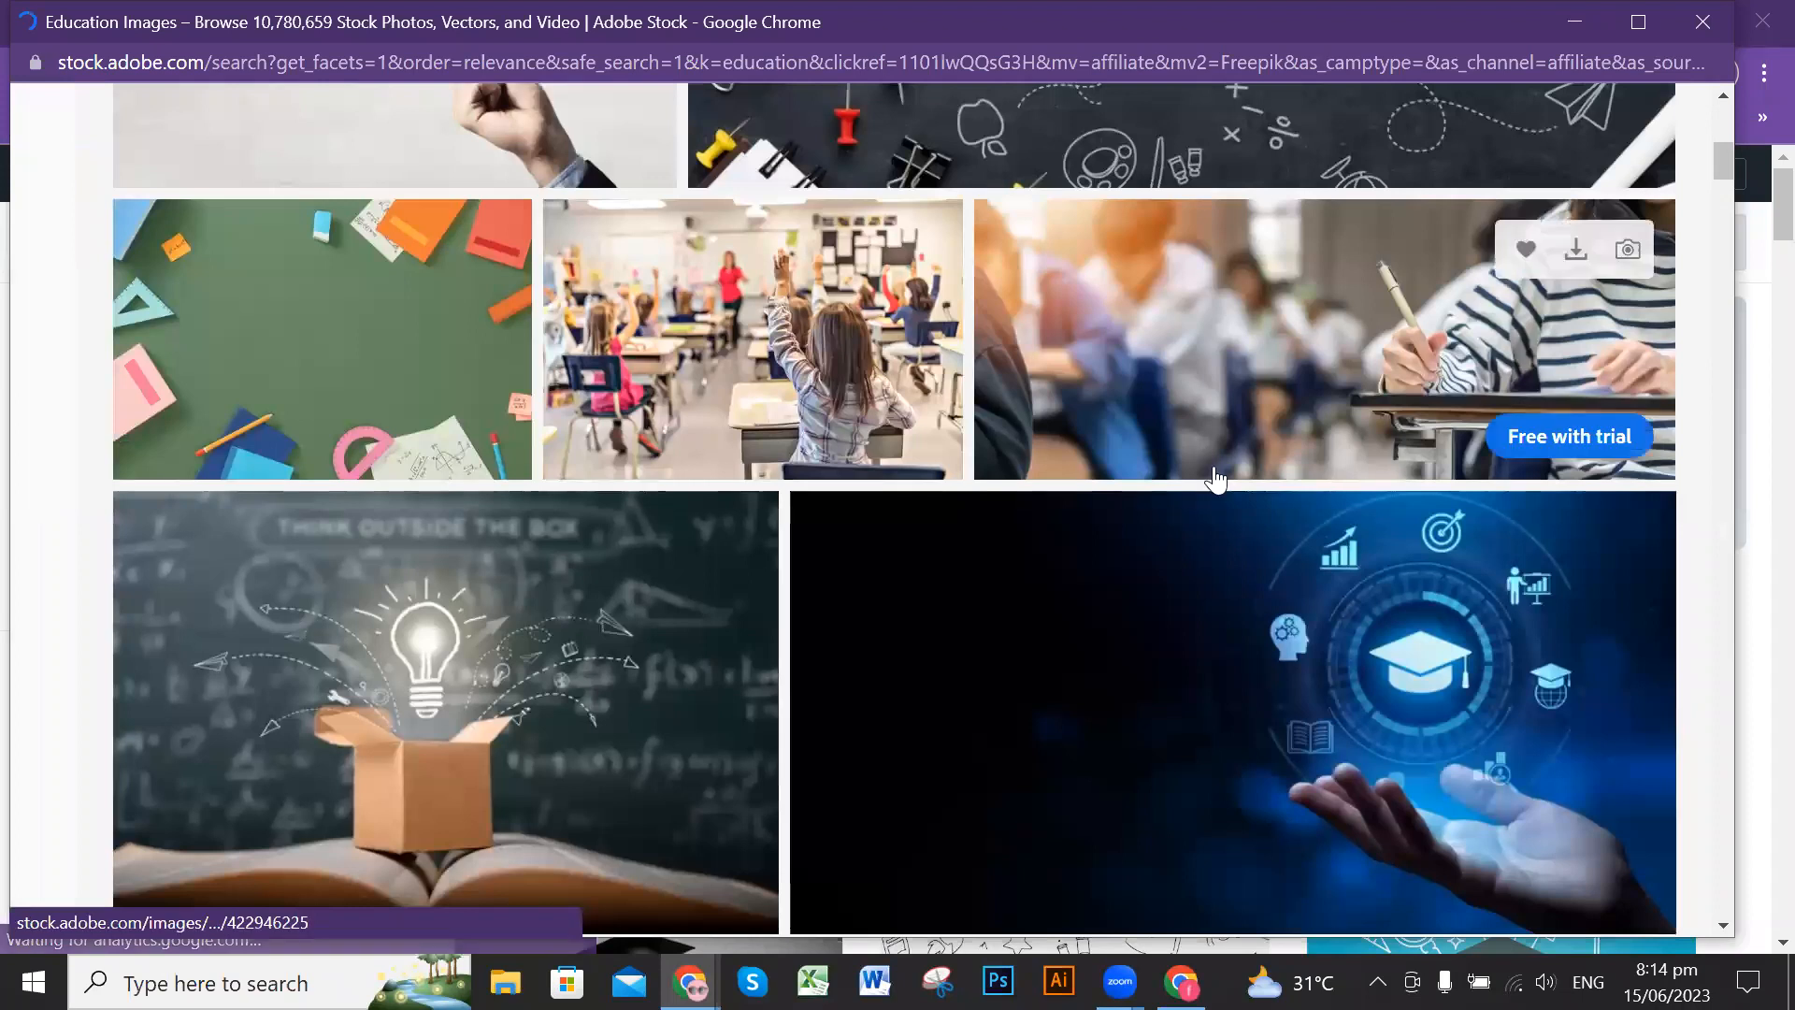
scroll(1215, 476, down, 4)
scroll(1225, 472, down, 3)
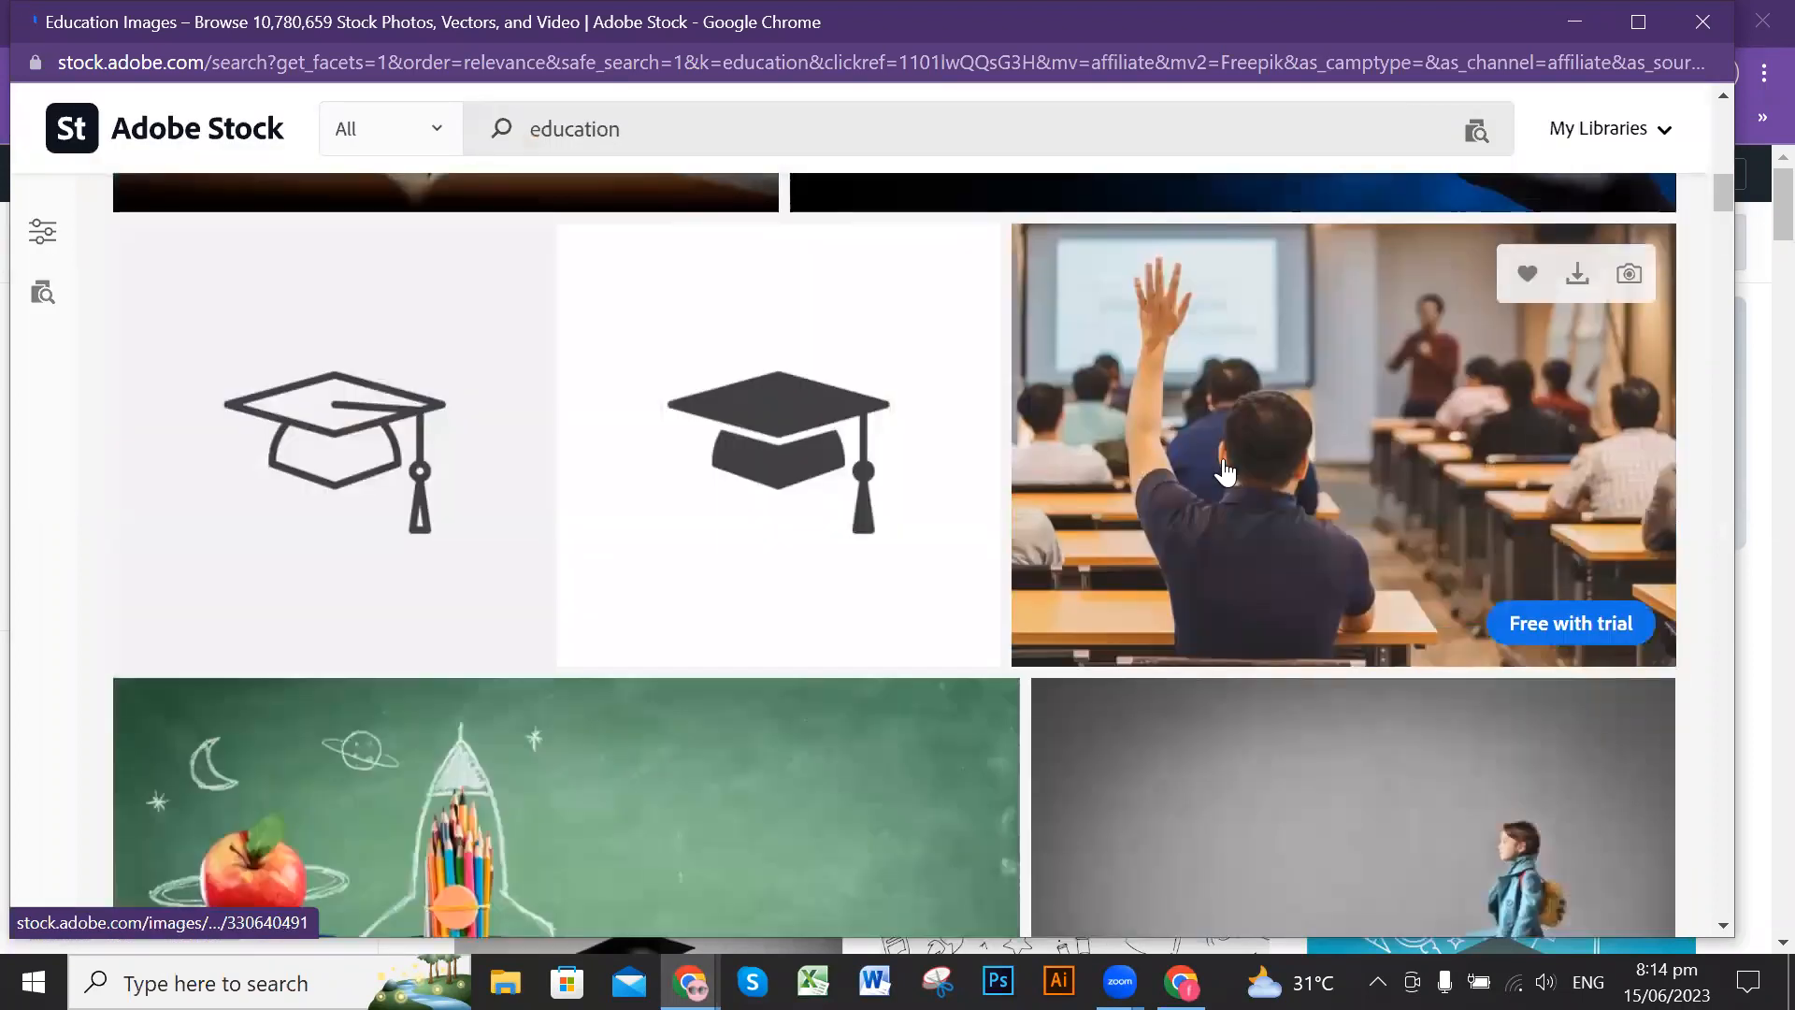
scroll(1225, 472, down, 4)
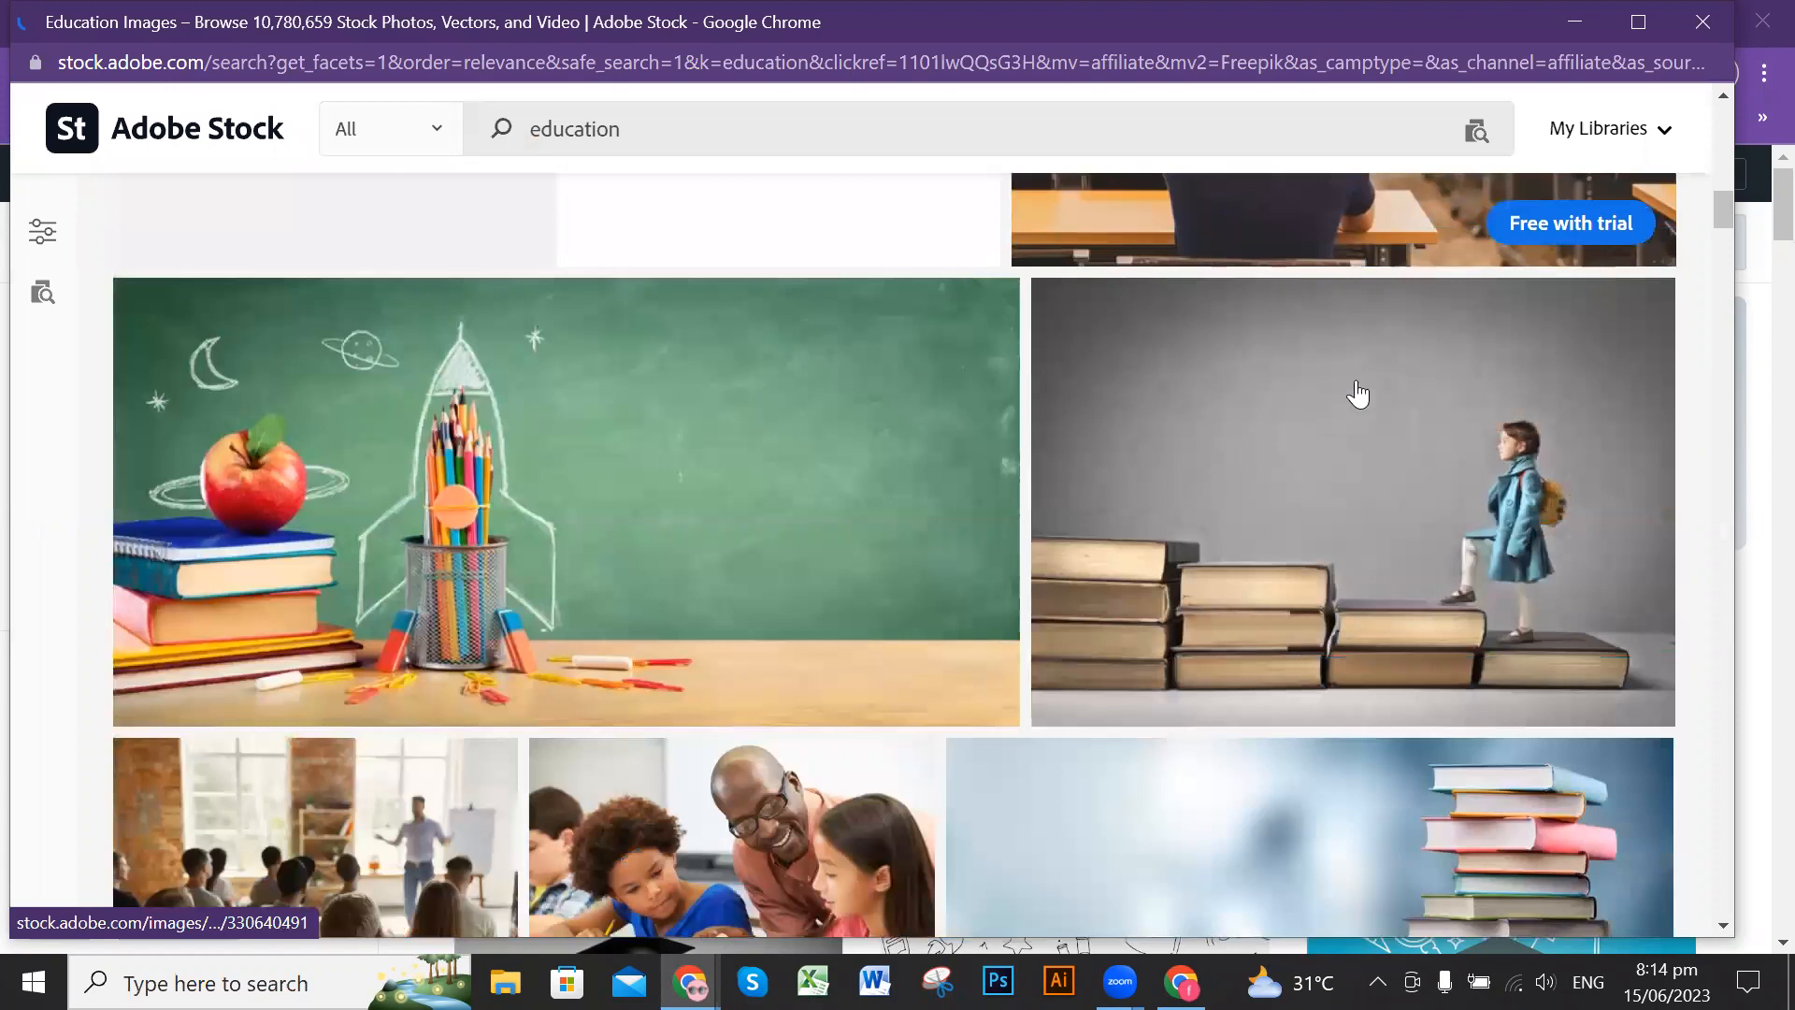
scroll(1243, 509, down, 3)
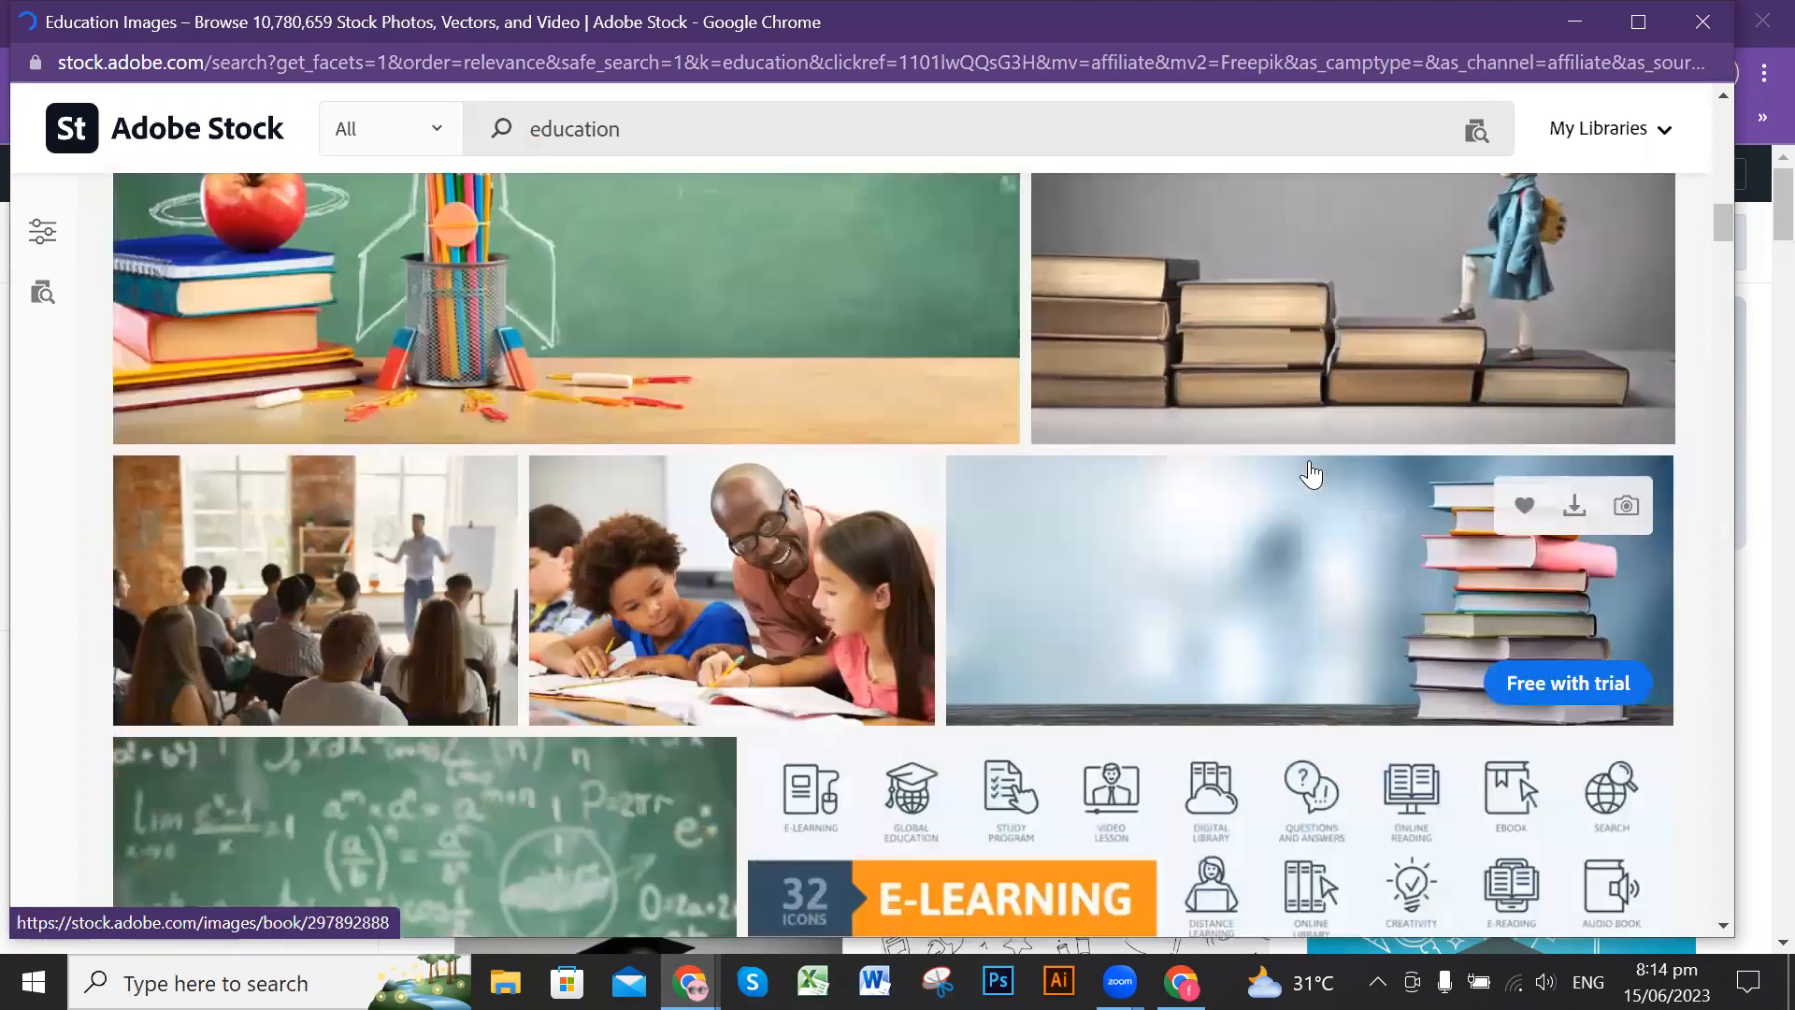
scroll(1490, 512, down, 1)
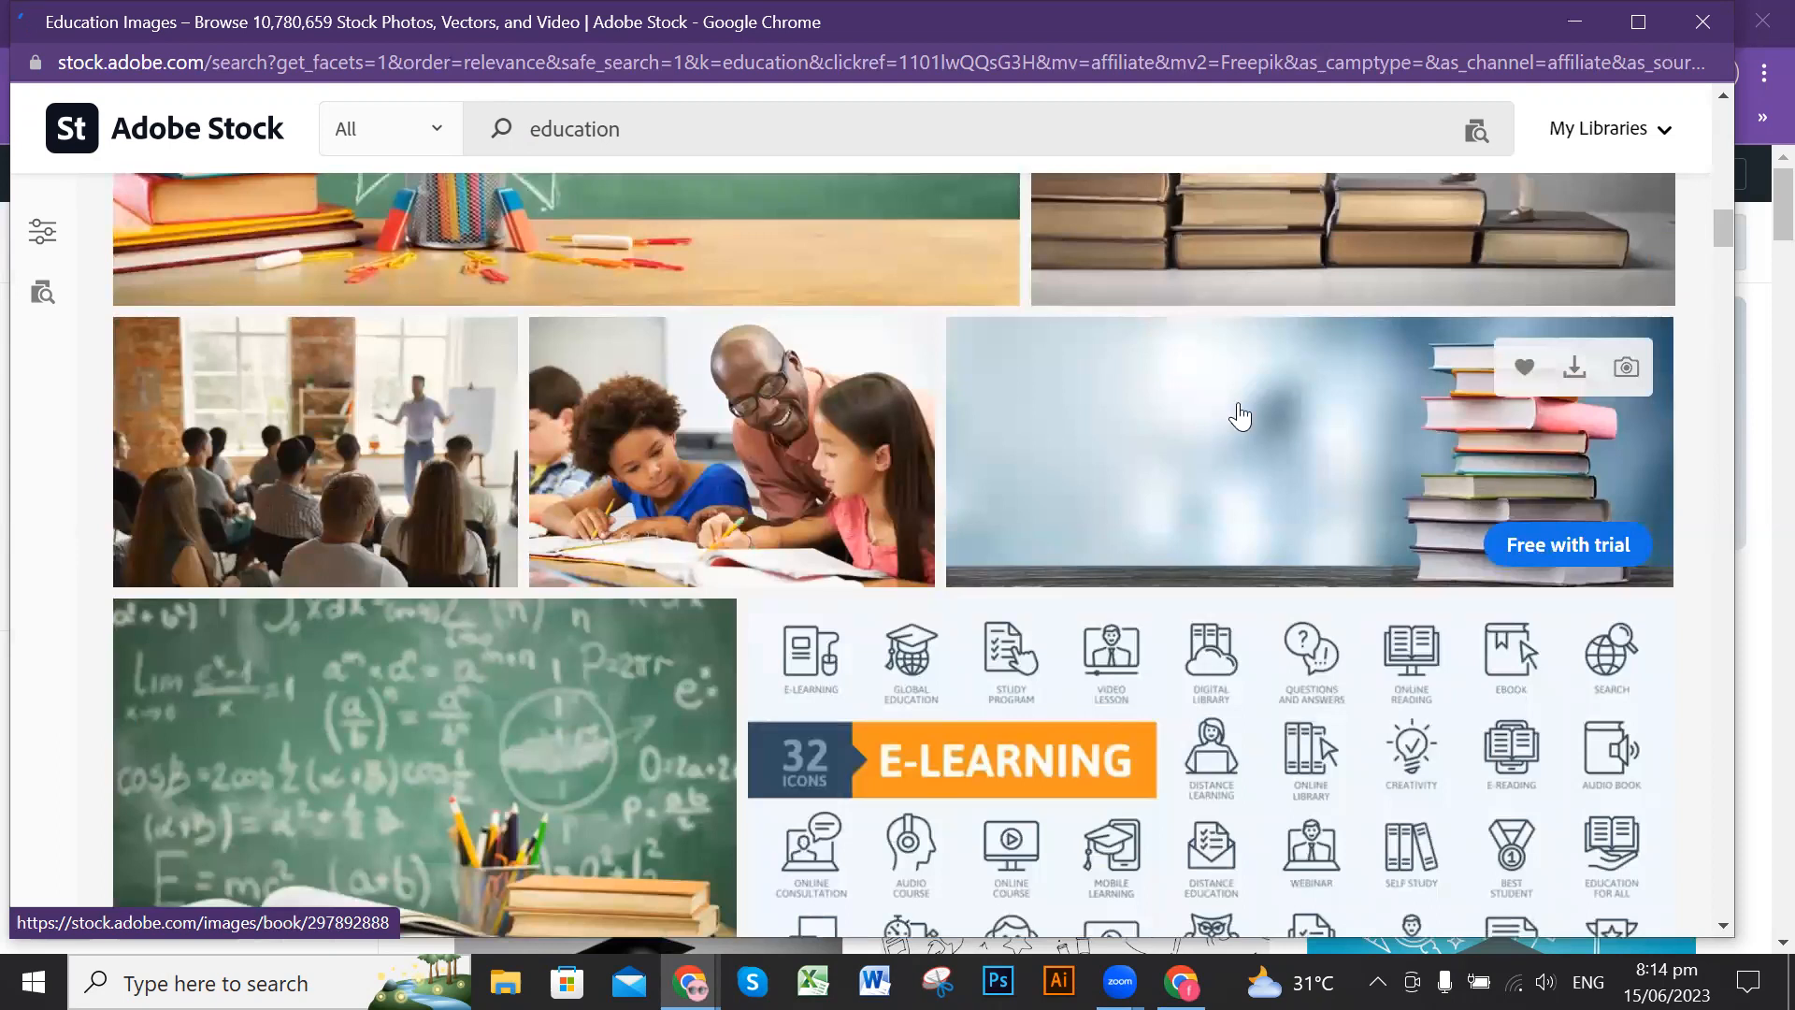
scroll(1271, 459, up, 3)
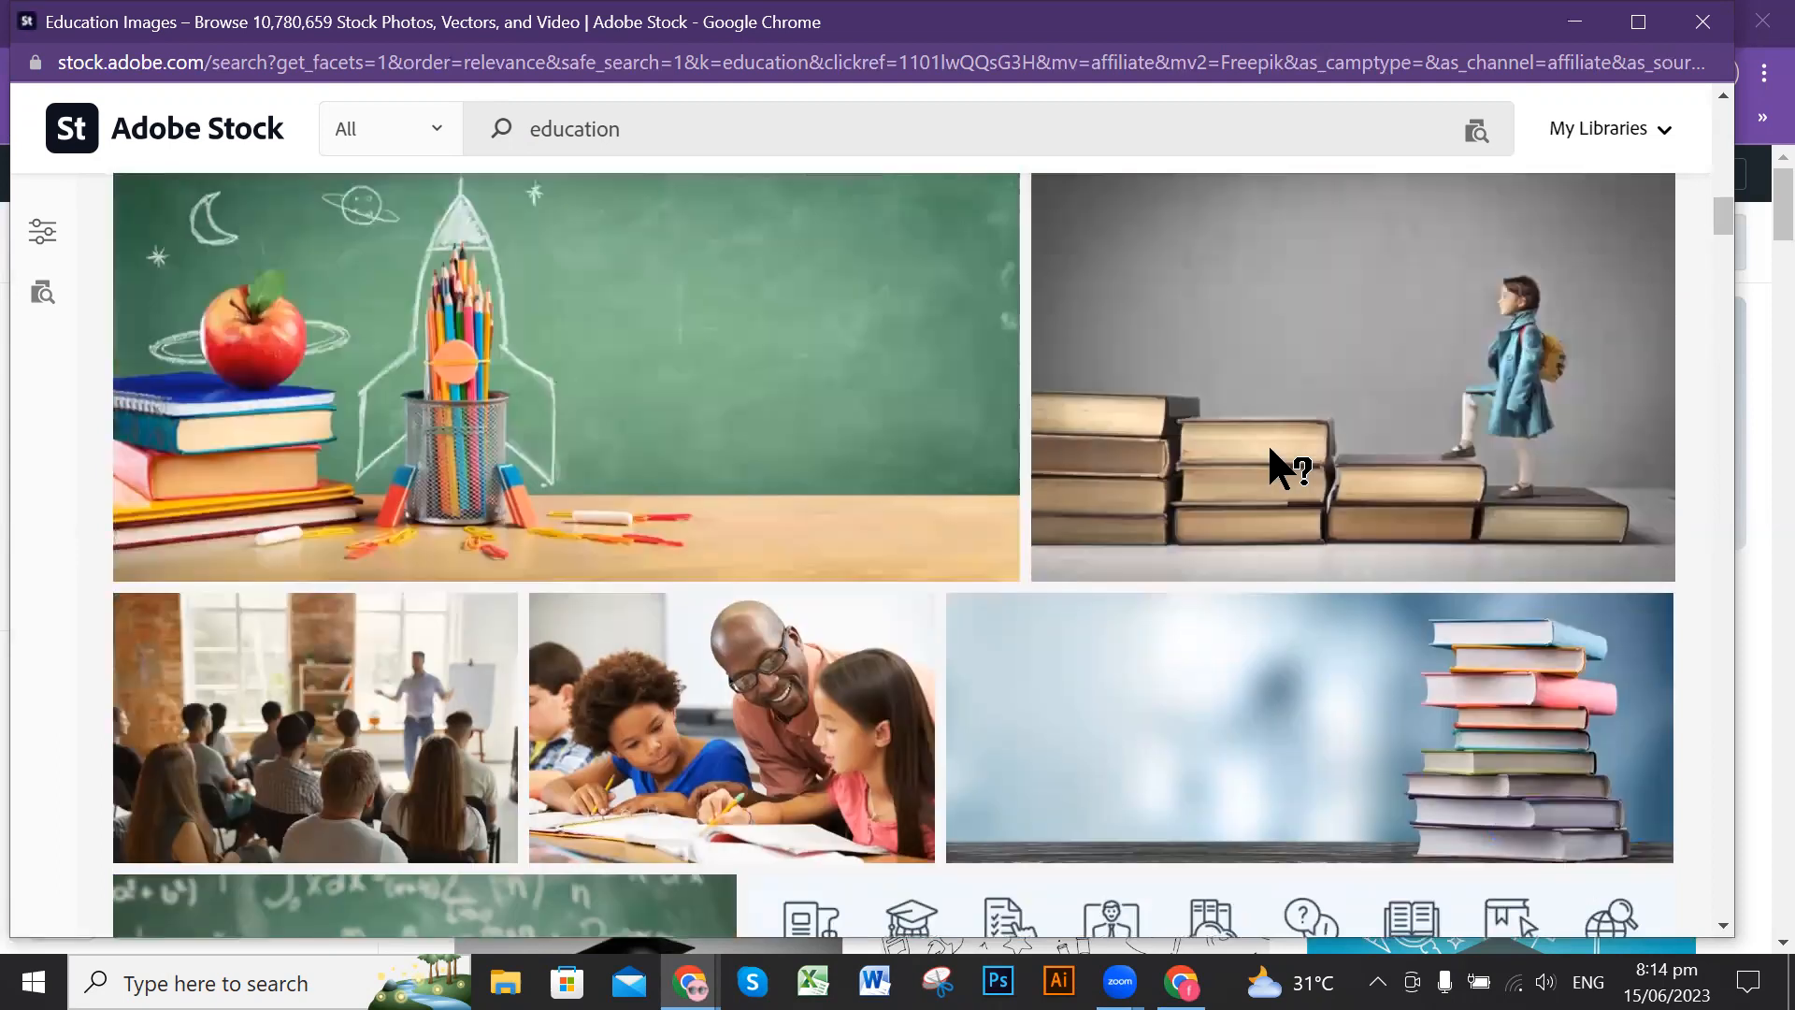
scroll(1271, 460, up, 3)
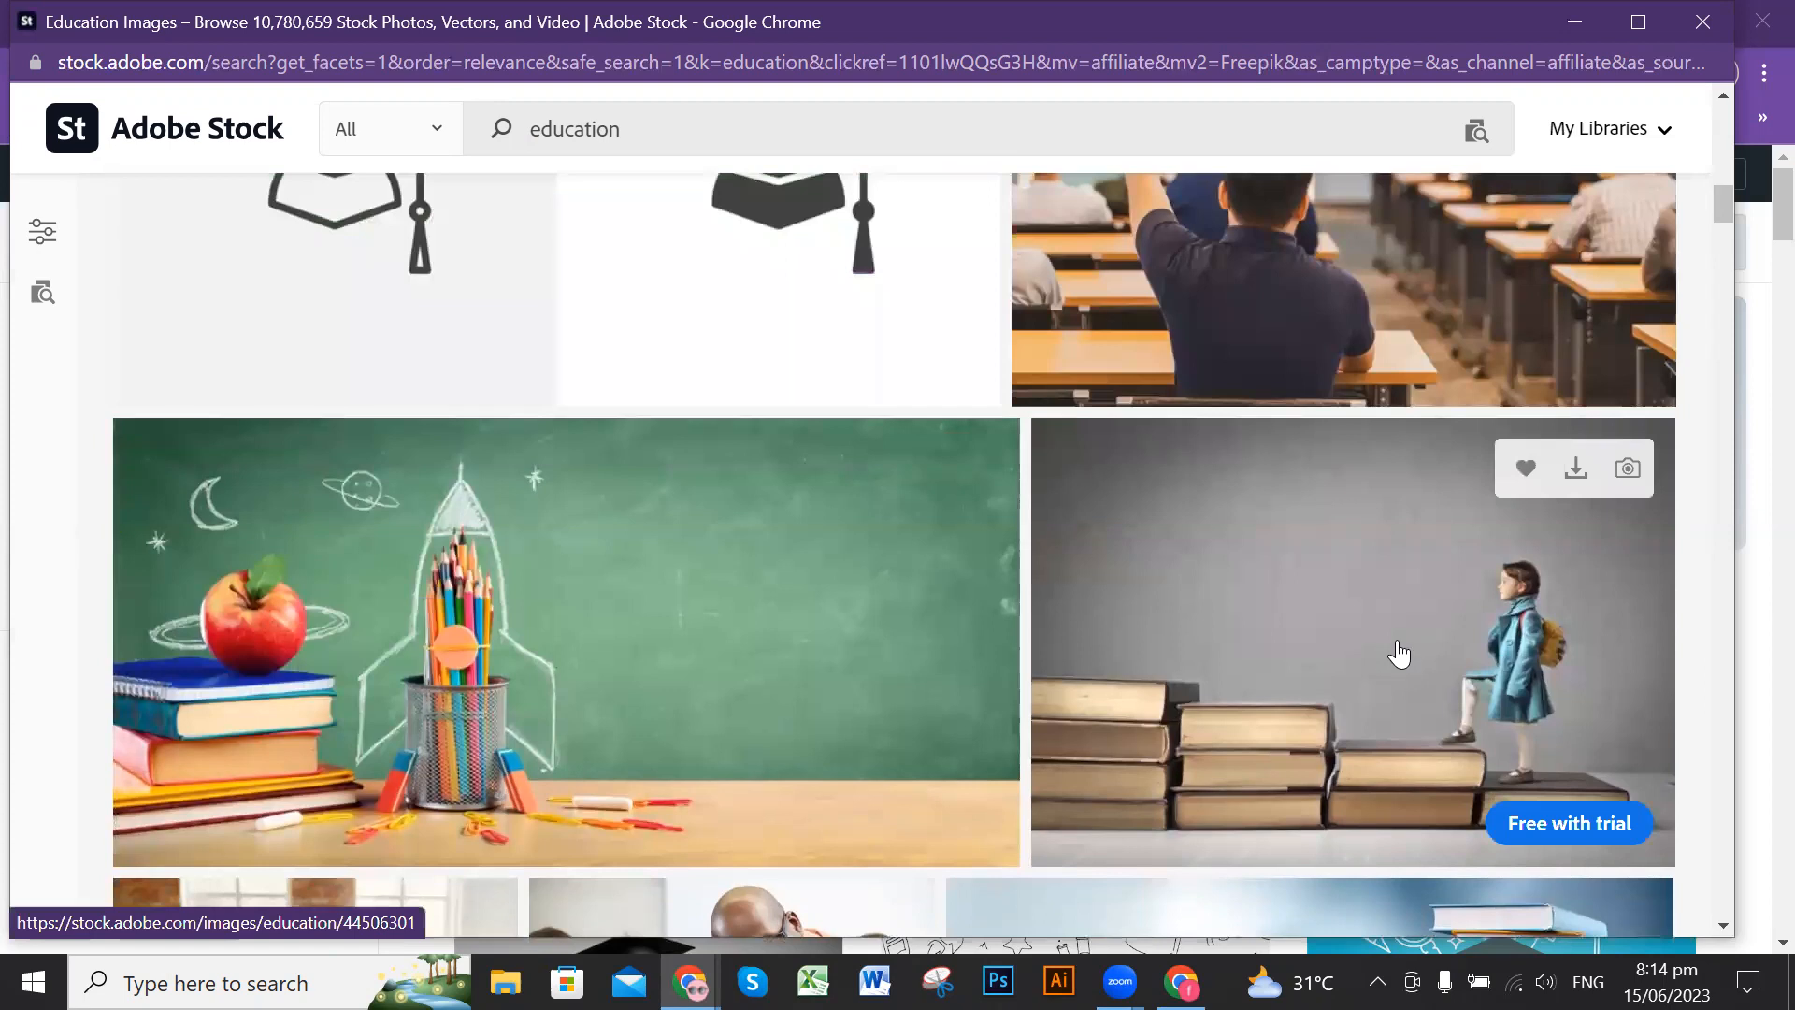
scroll(1236, 641, down, 2)
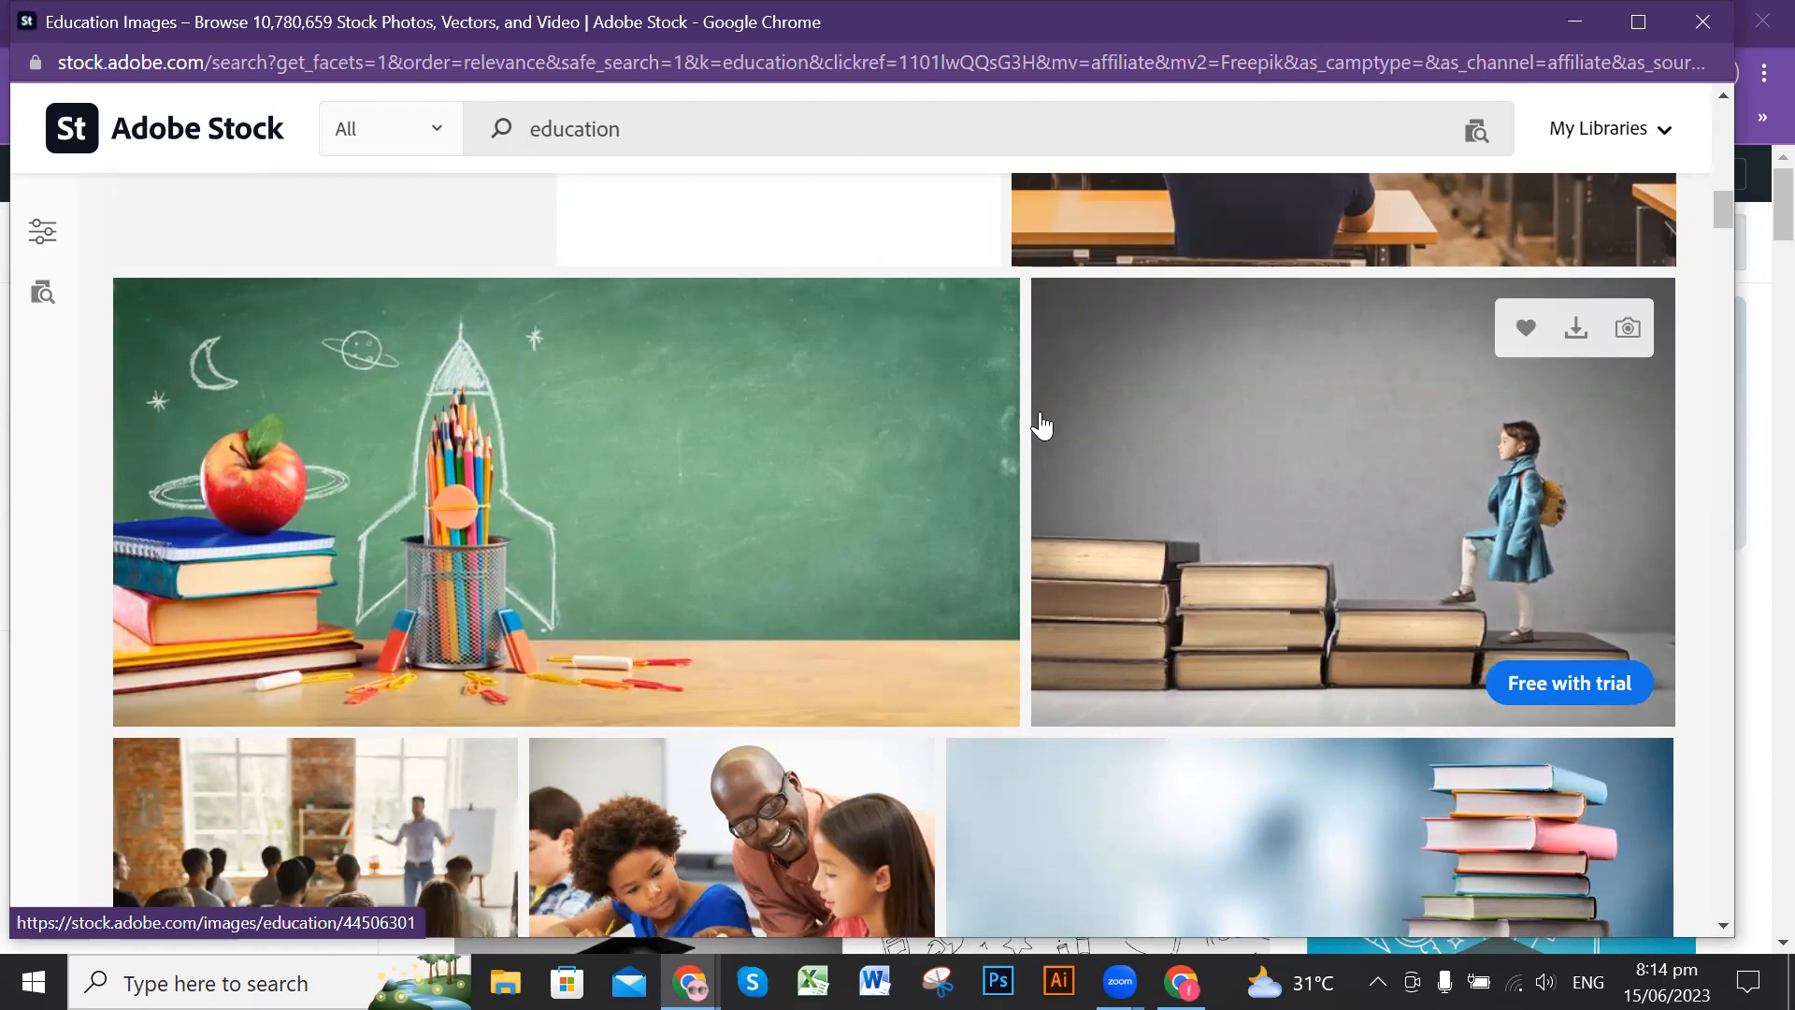
scroll(1190, 423, down, 5)
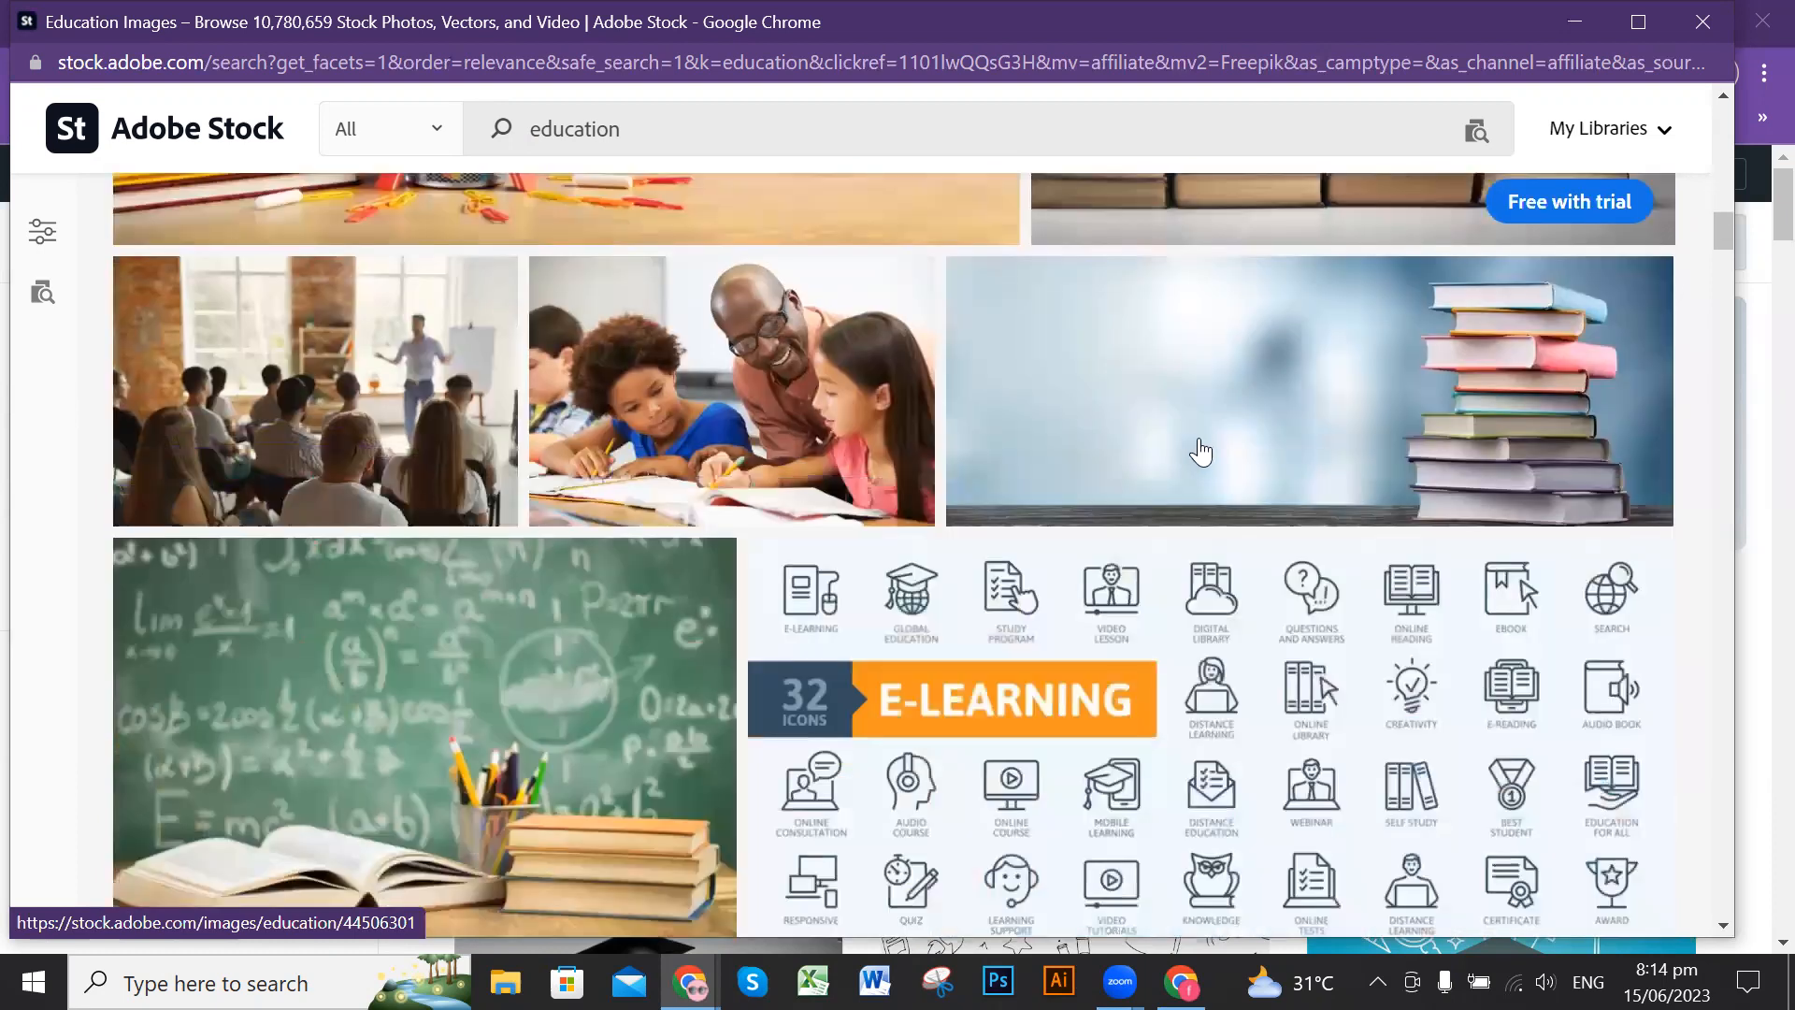
scroll(1203, 455, down, 5)
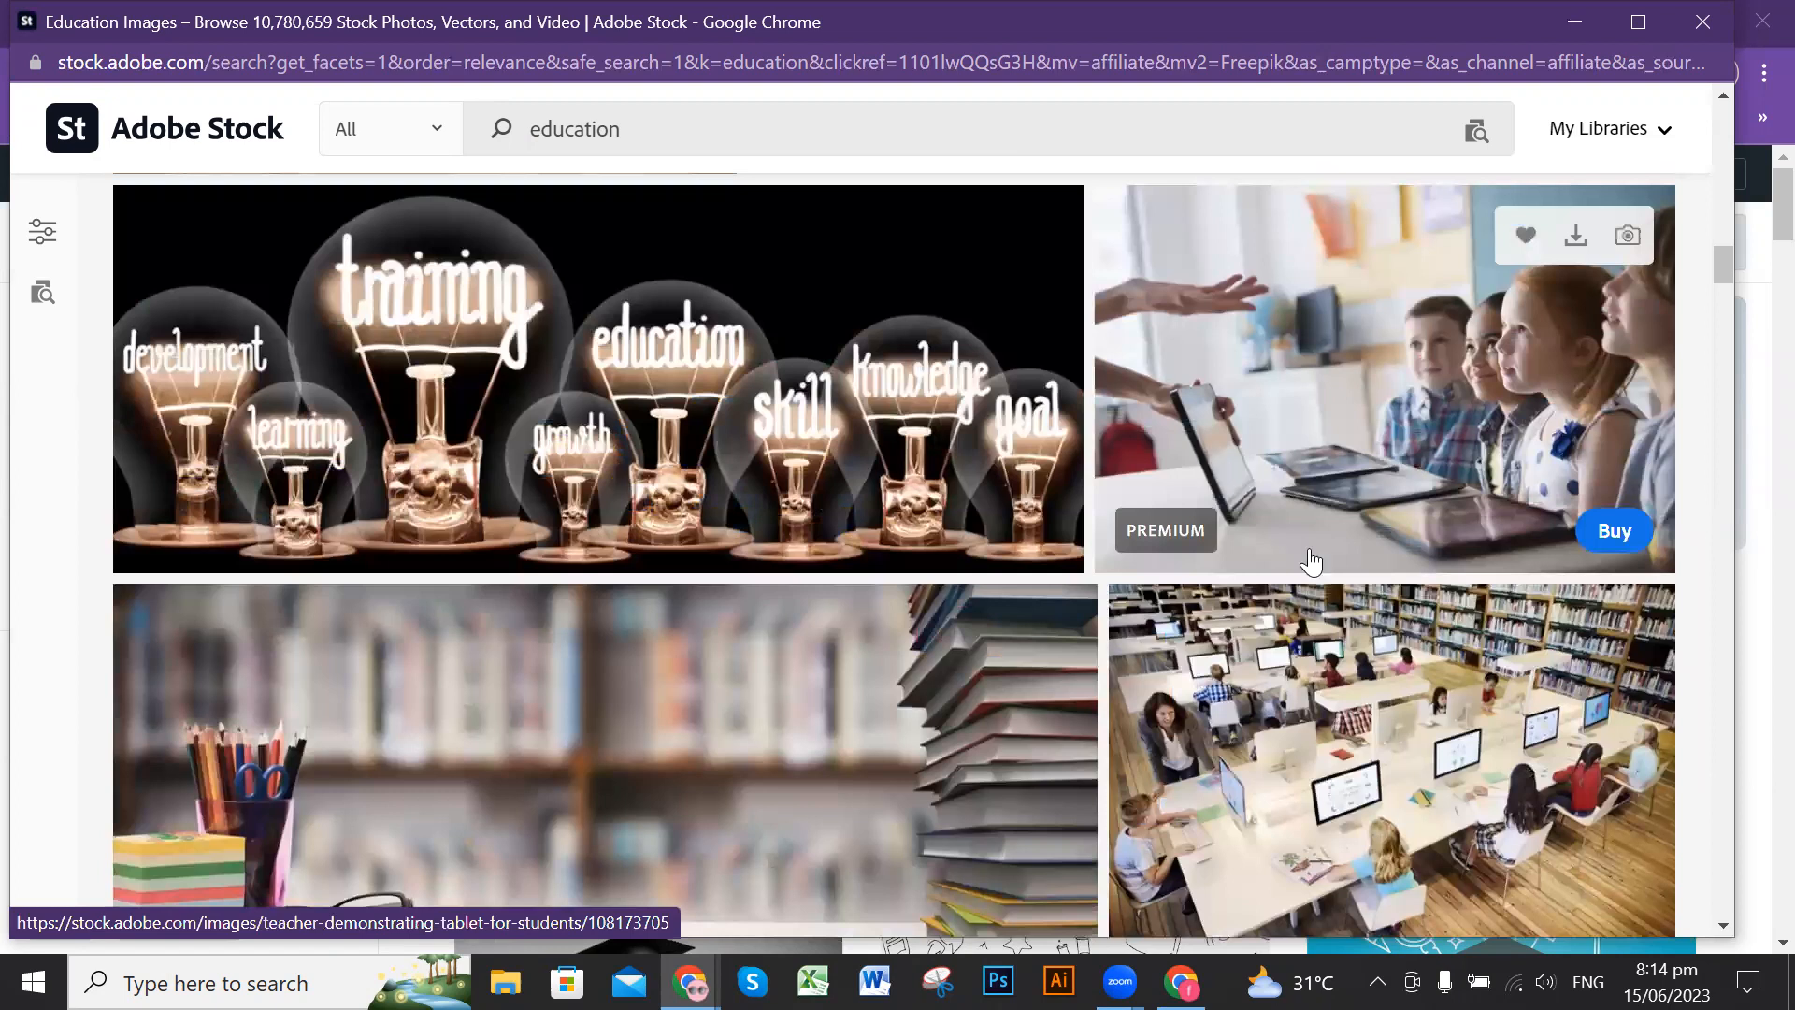
scroll(1301, 552, up, 4)
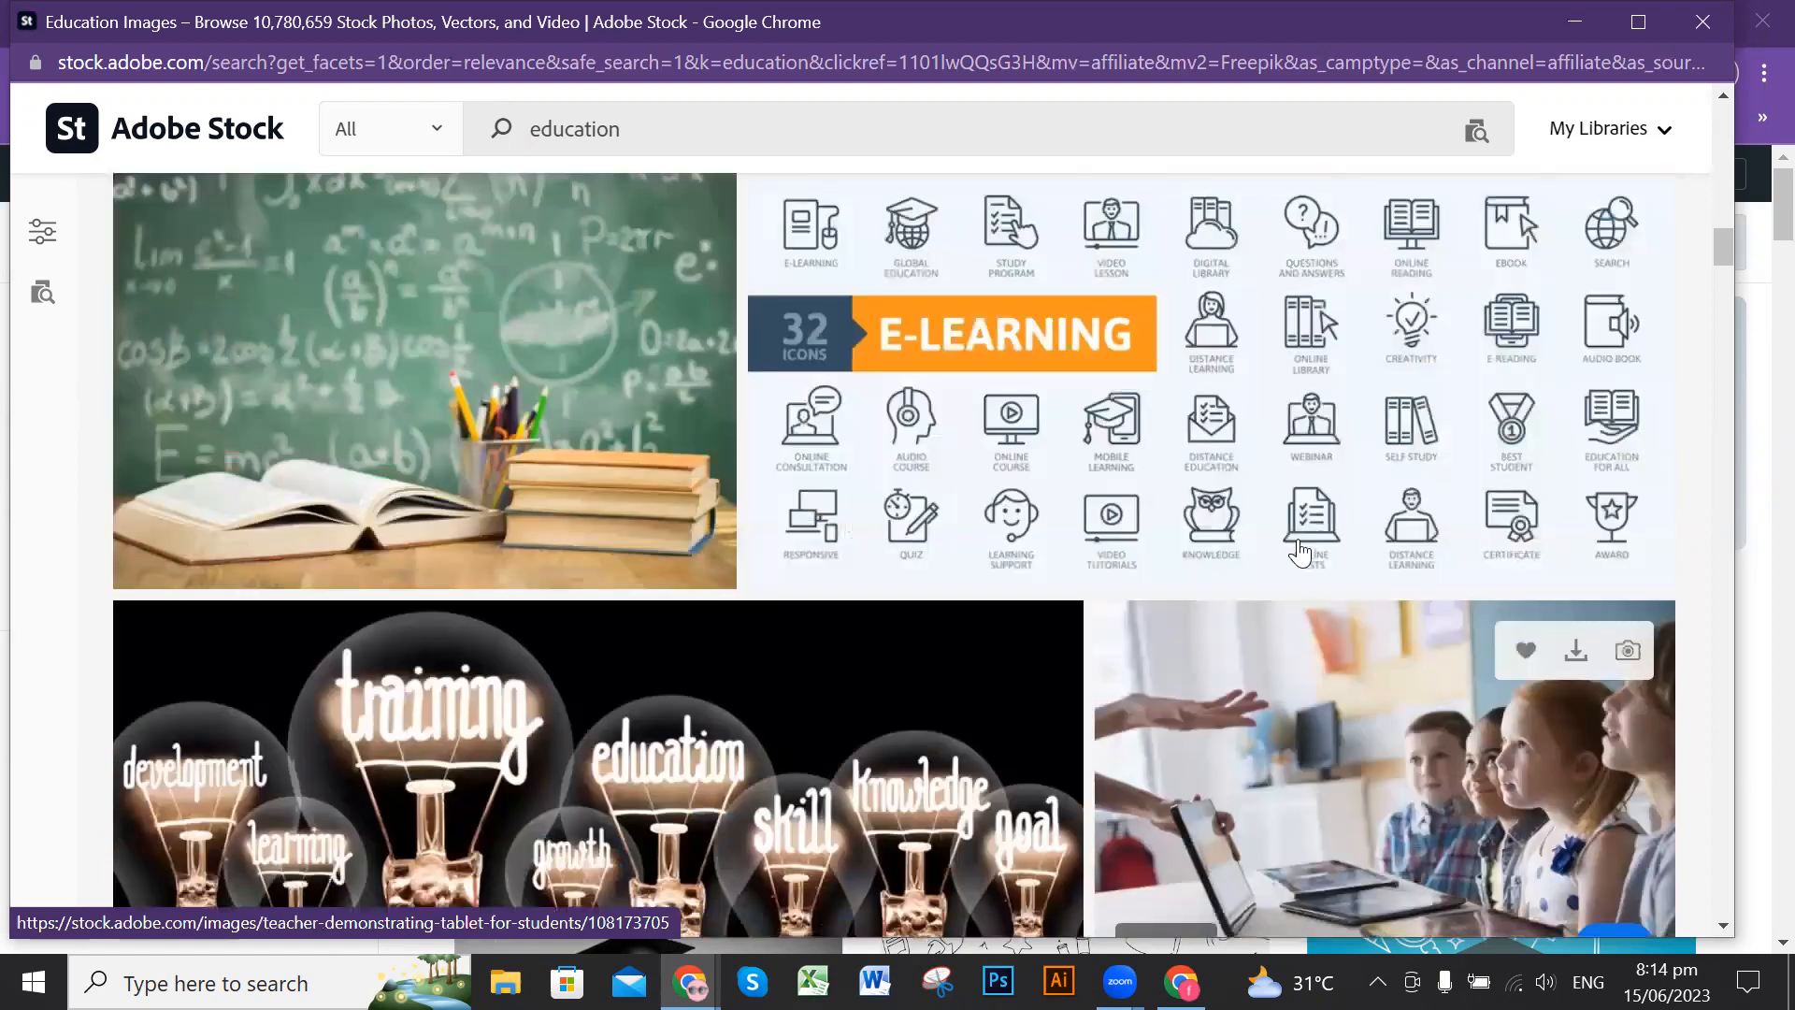
click(1576, 21)
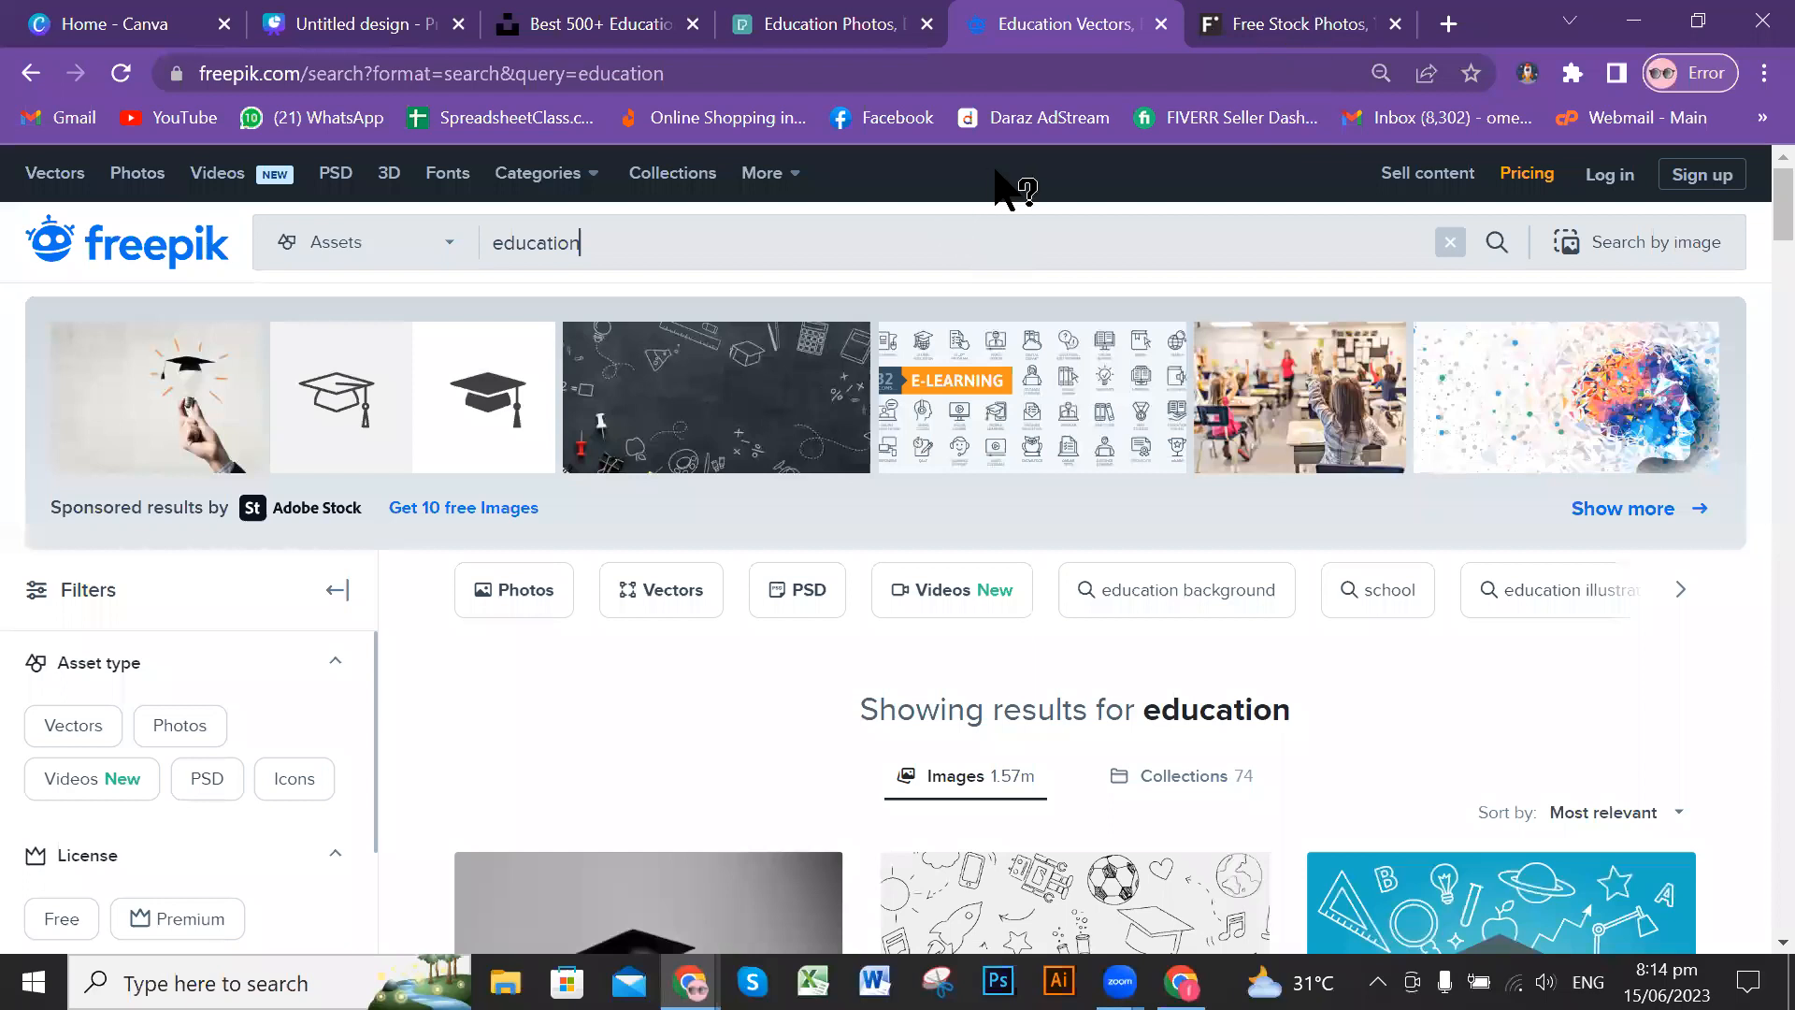
Step: Switch to FreeImages, search its photos for the copied term "education" and bring up the iStock results
key(ctrl+Tab)
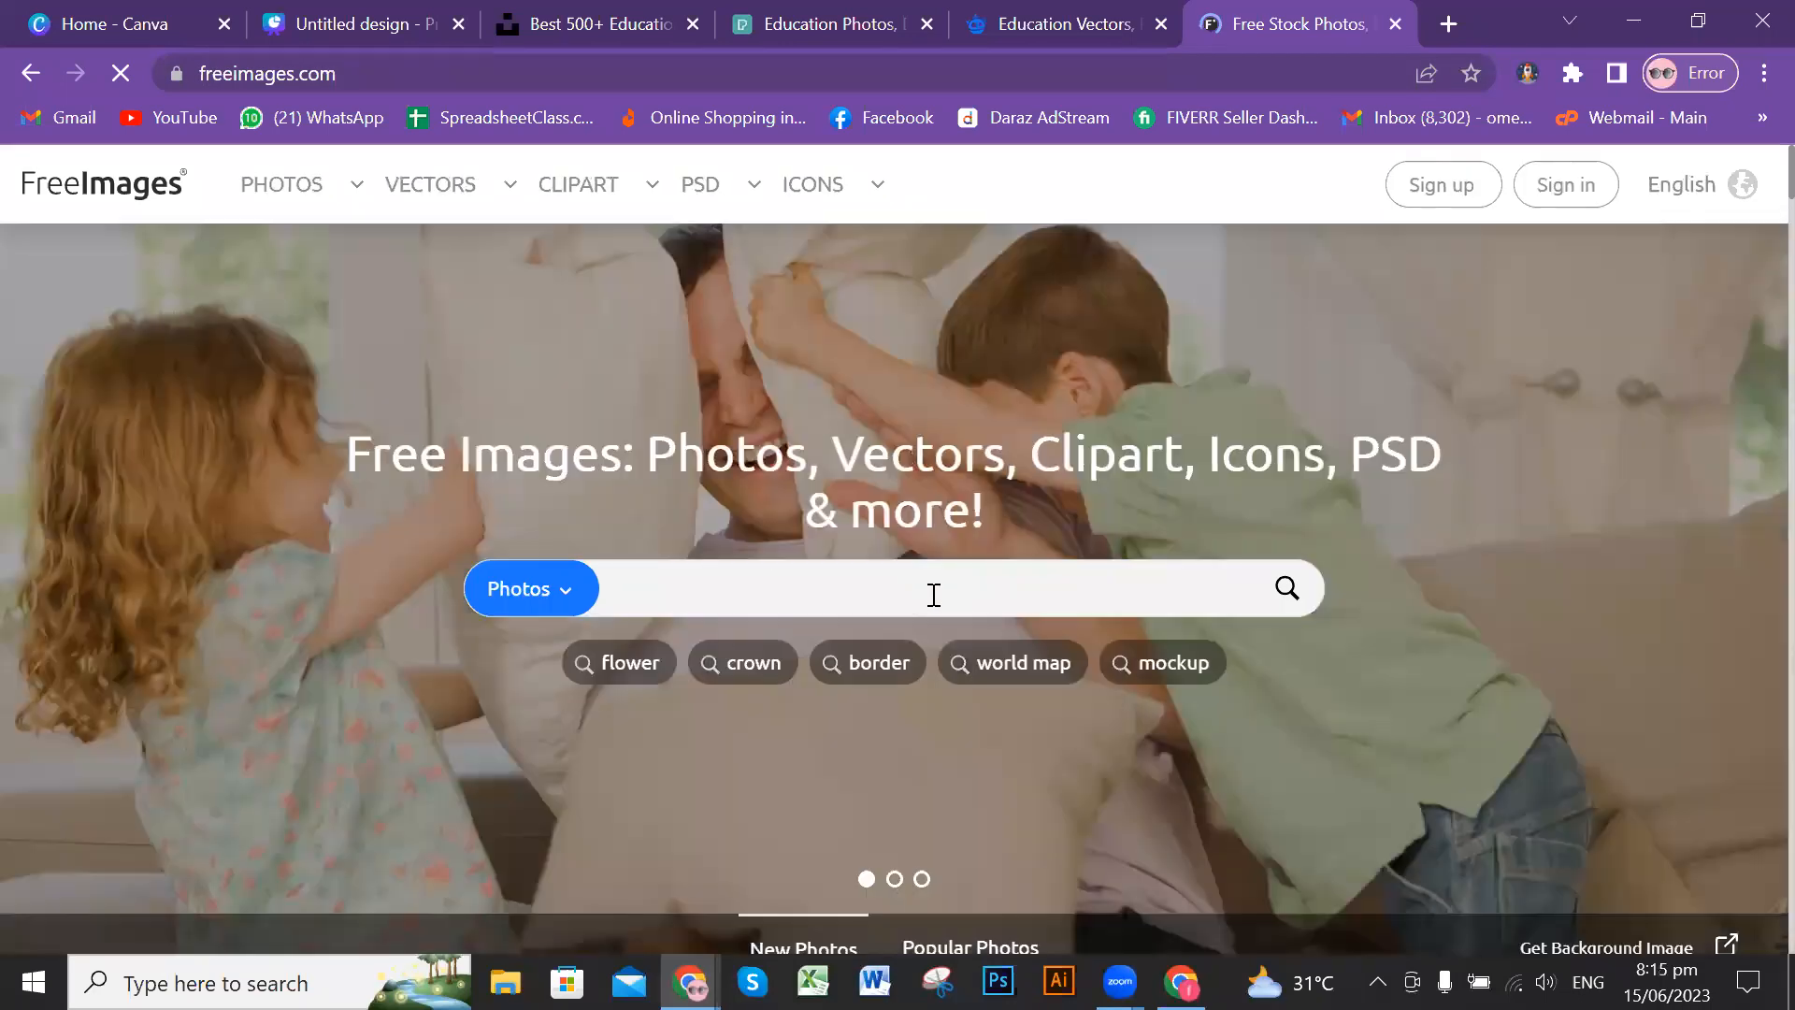
click(931, 595)
text(education)
key(Return)
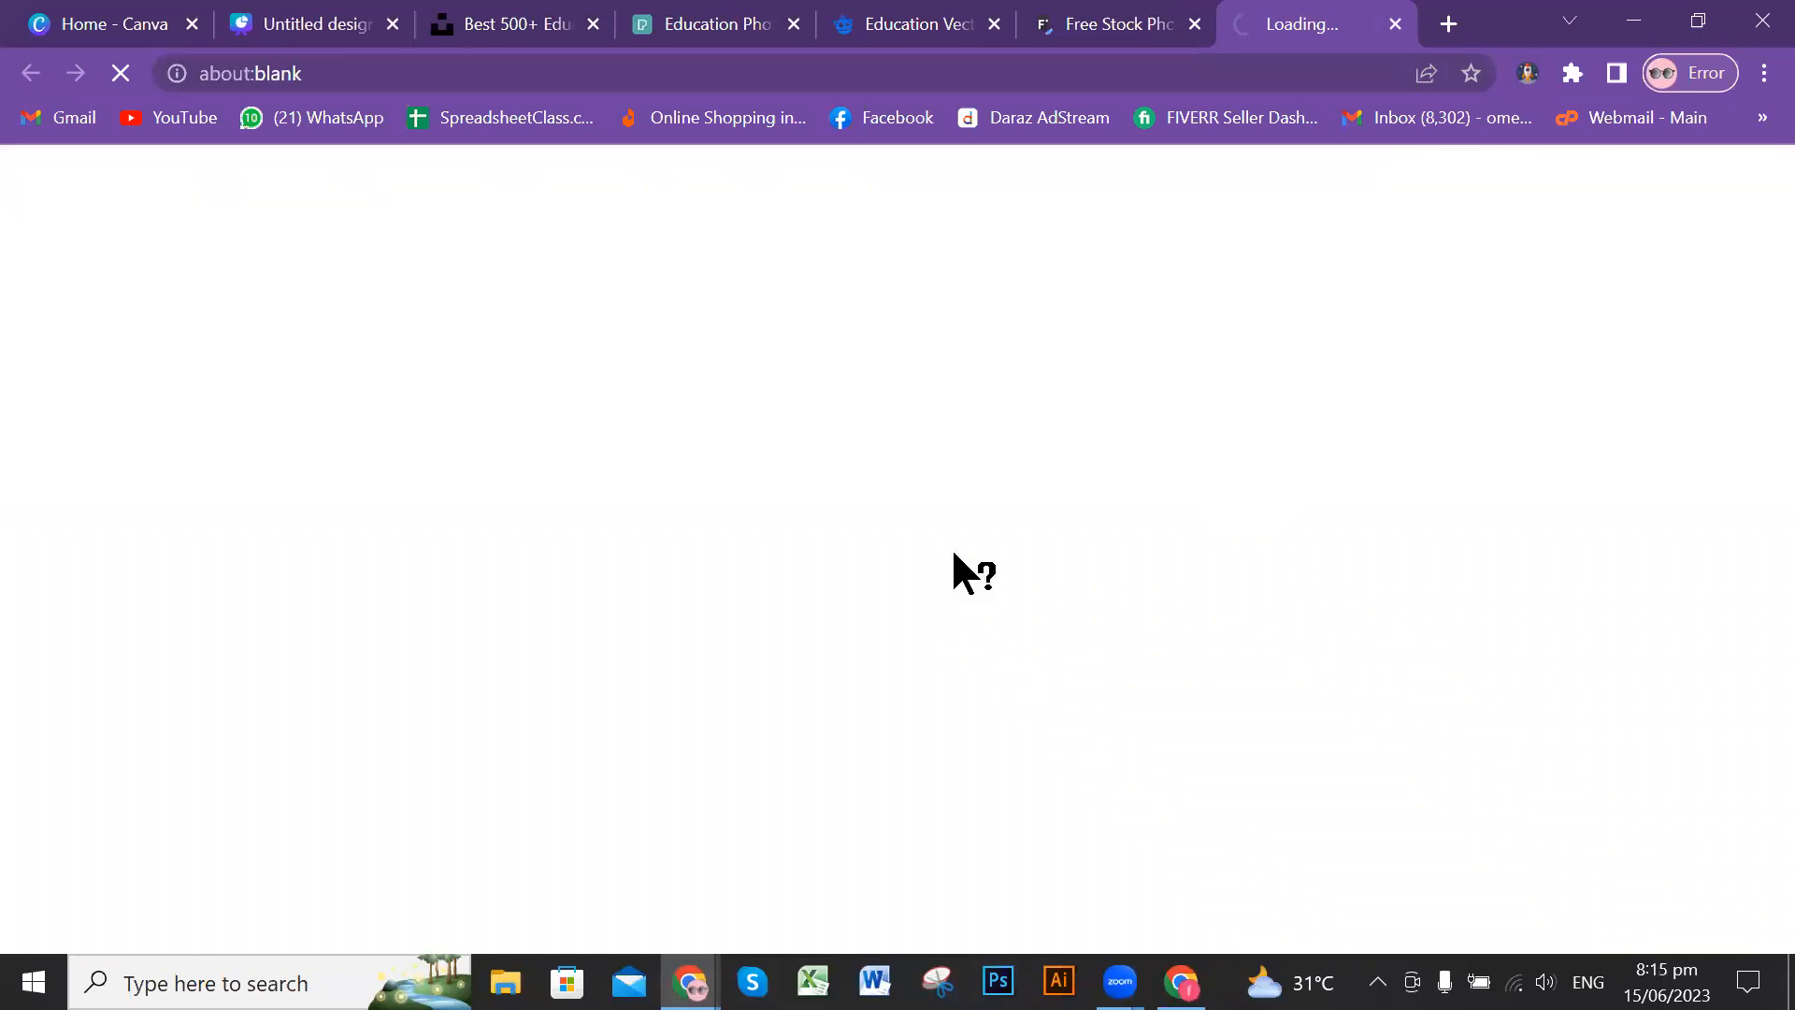
click(1097, 26)
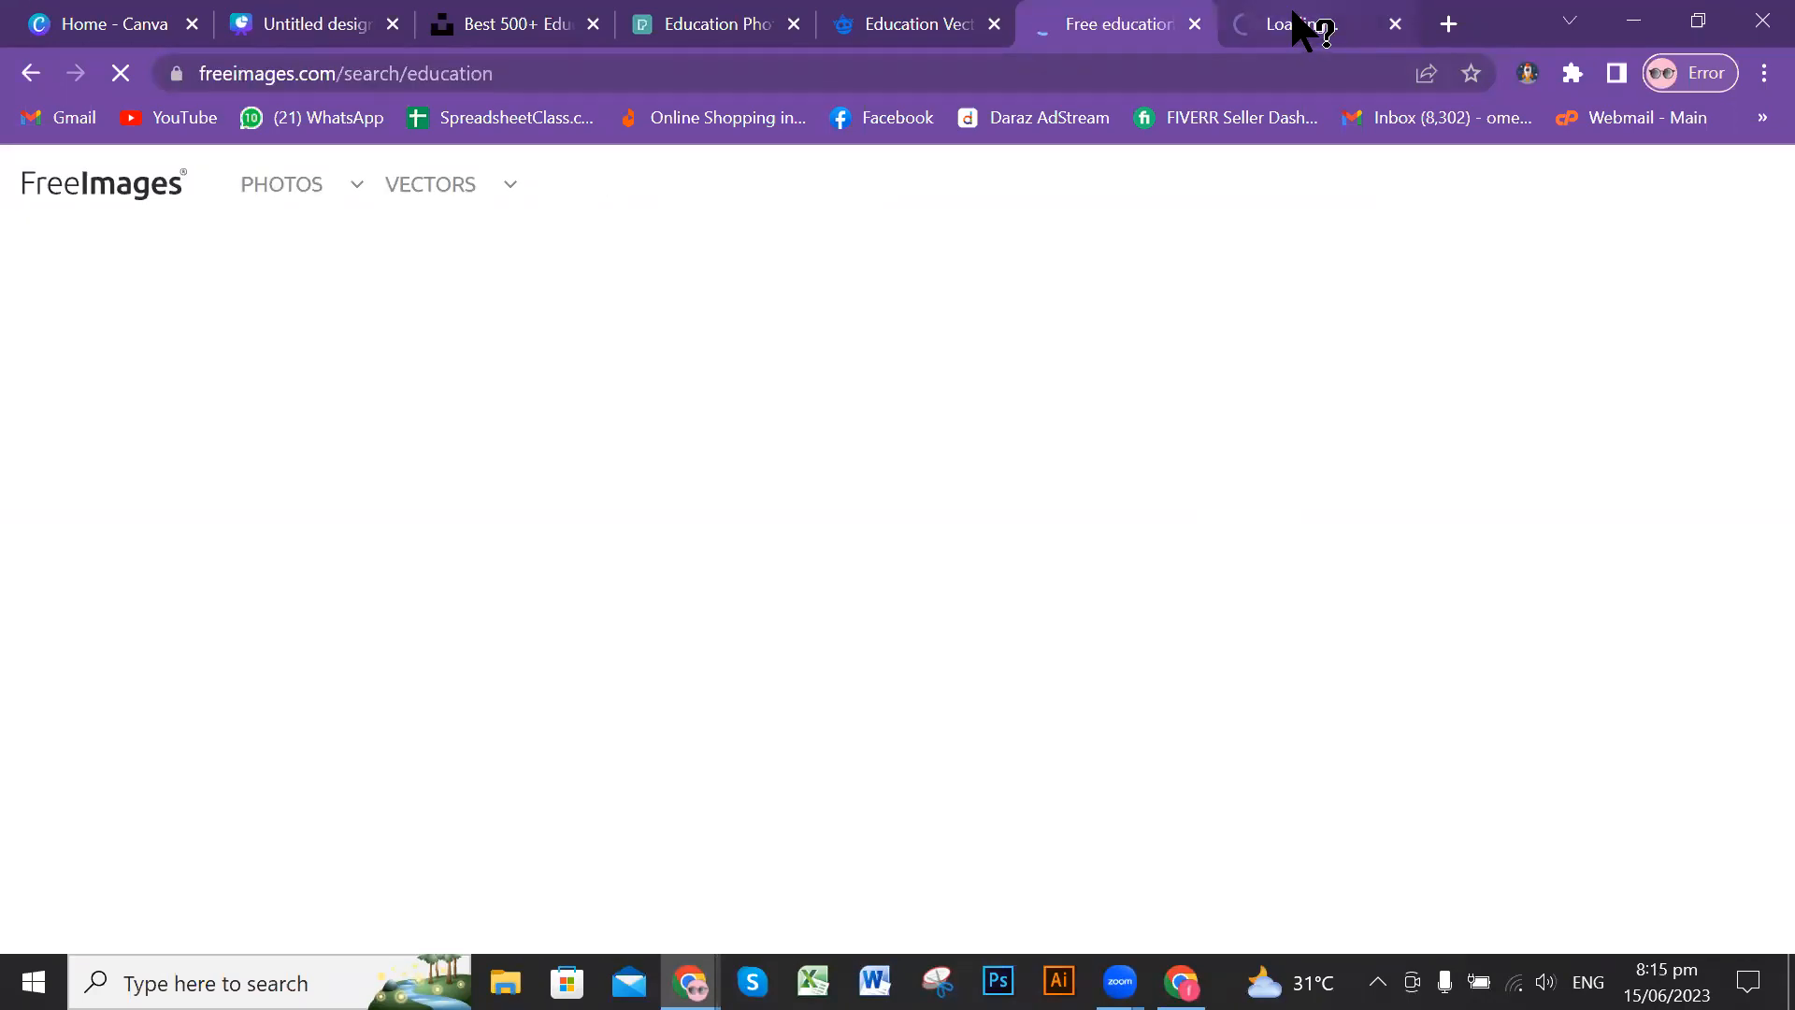
click(1293, 17)
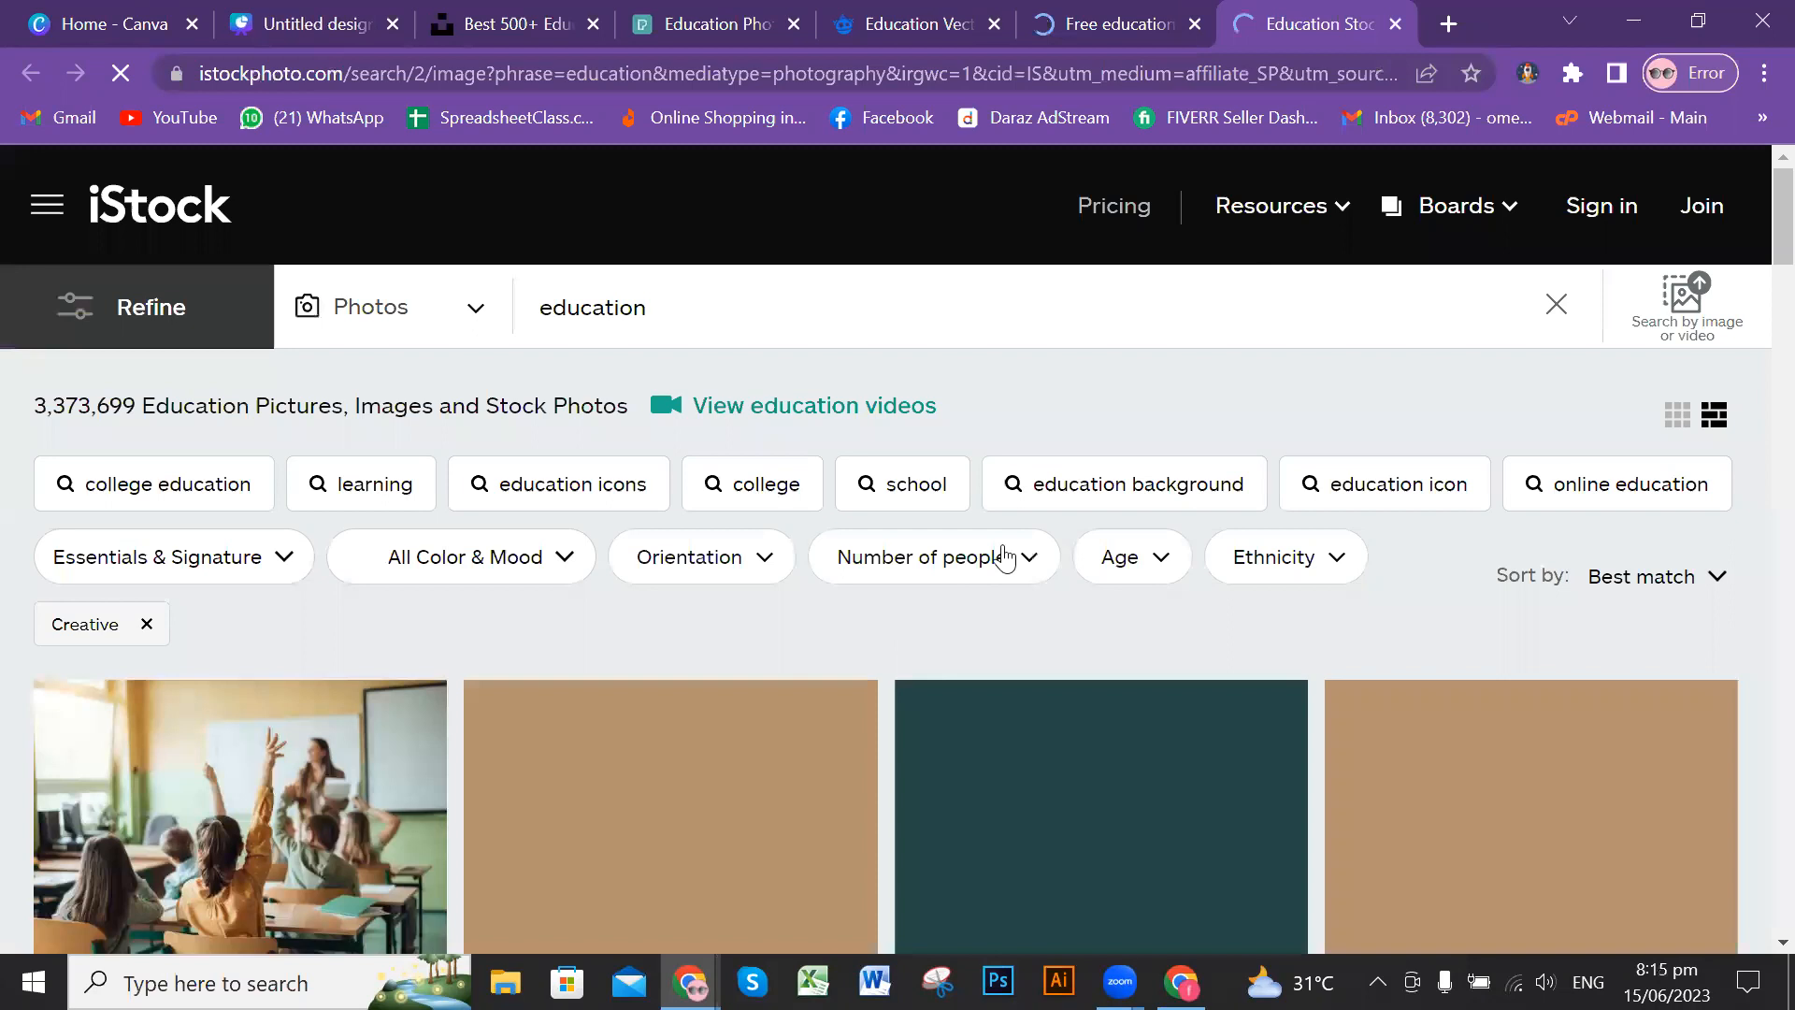
Step: Look through the iStock education photos, from the classroom pictures down to the teachers and pupils
scroll(1005, 553, down, 3)
scroll(1038, 546, down, 5)
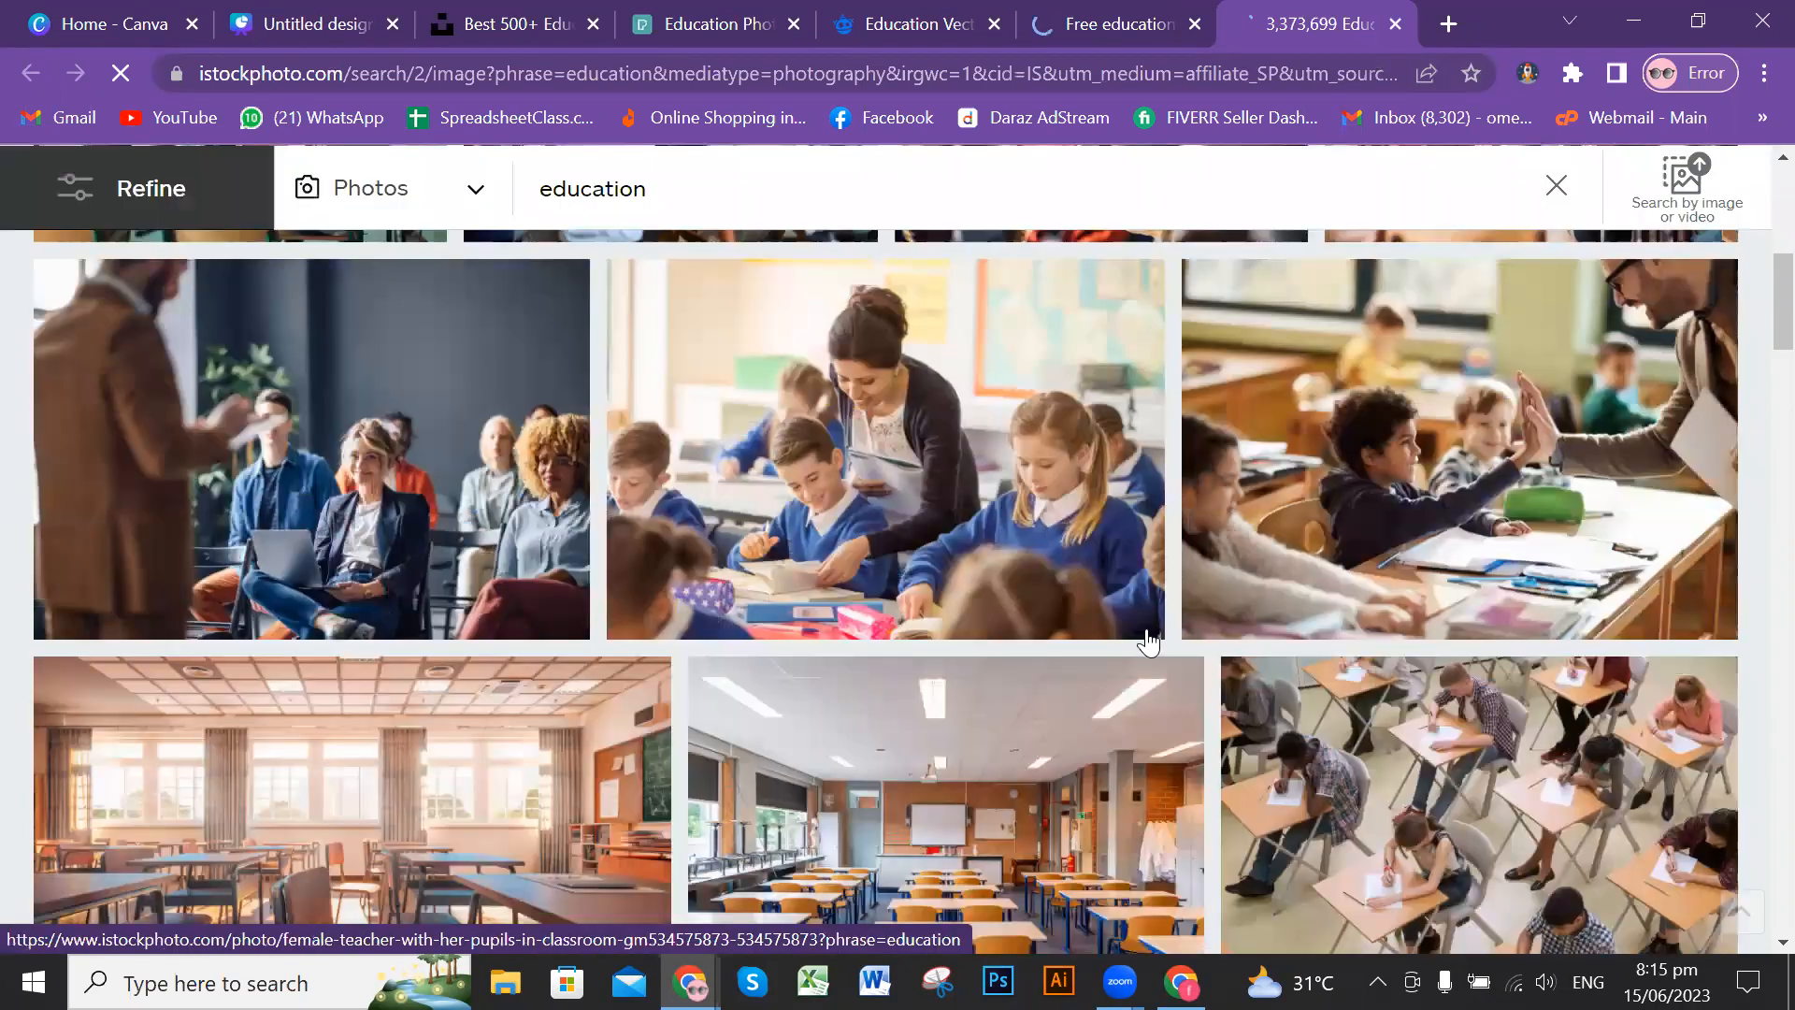
scroll(1022, 626, down, 3)
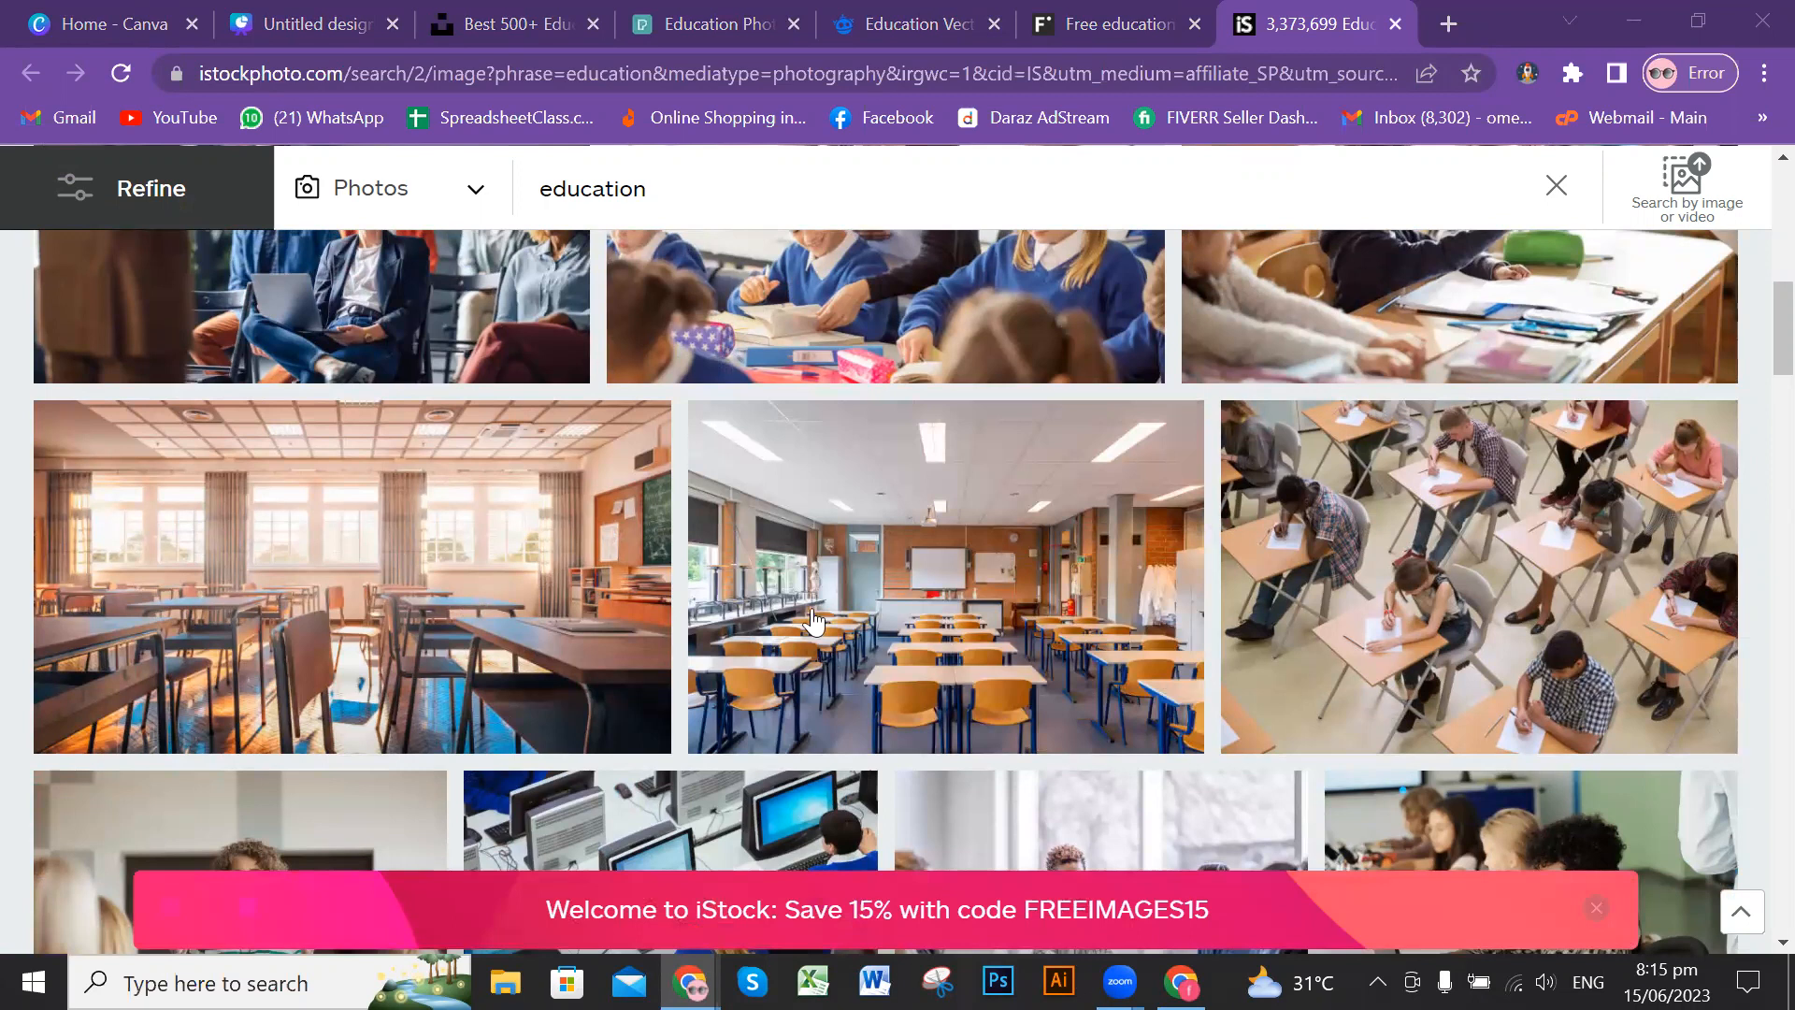
scroll(806, 556, down, 2)
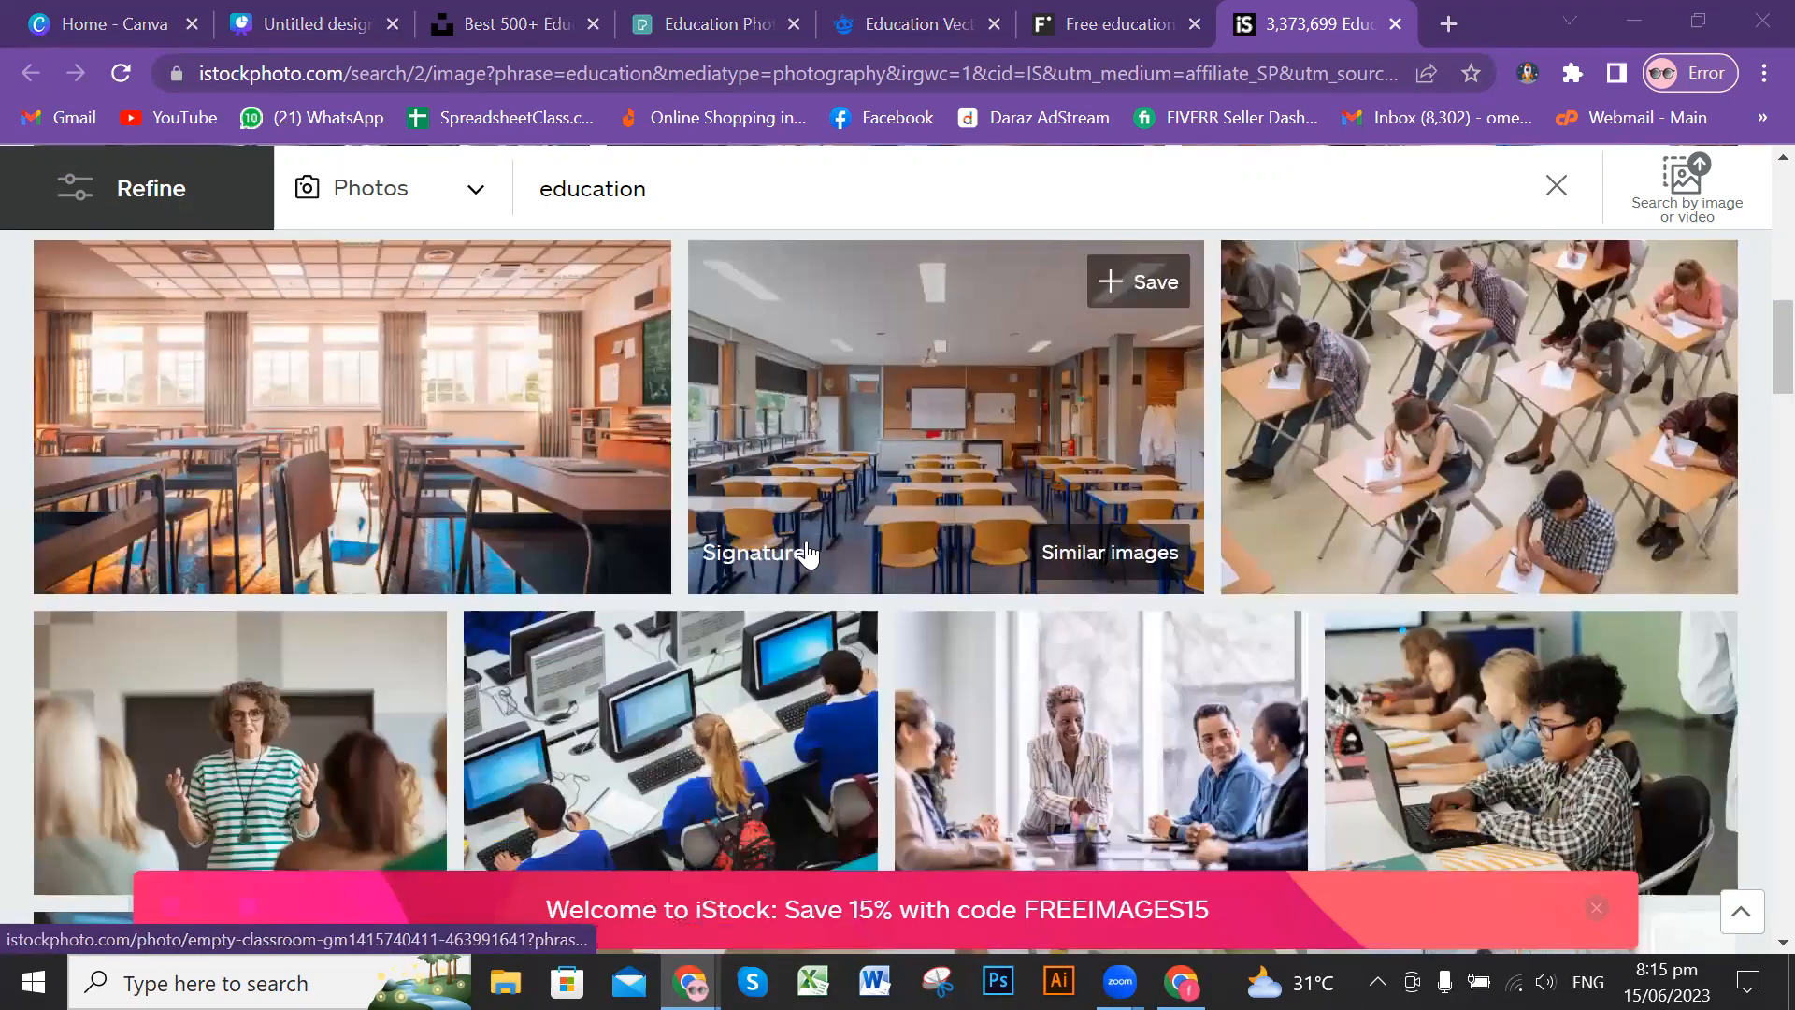
scroll(806, 556, down, 3)
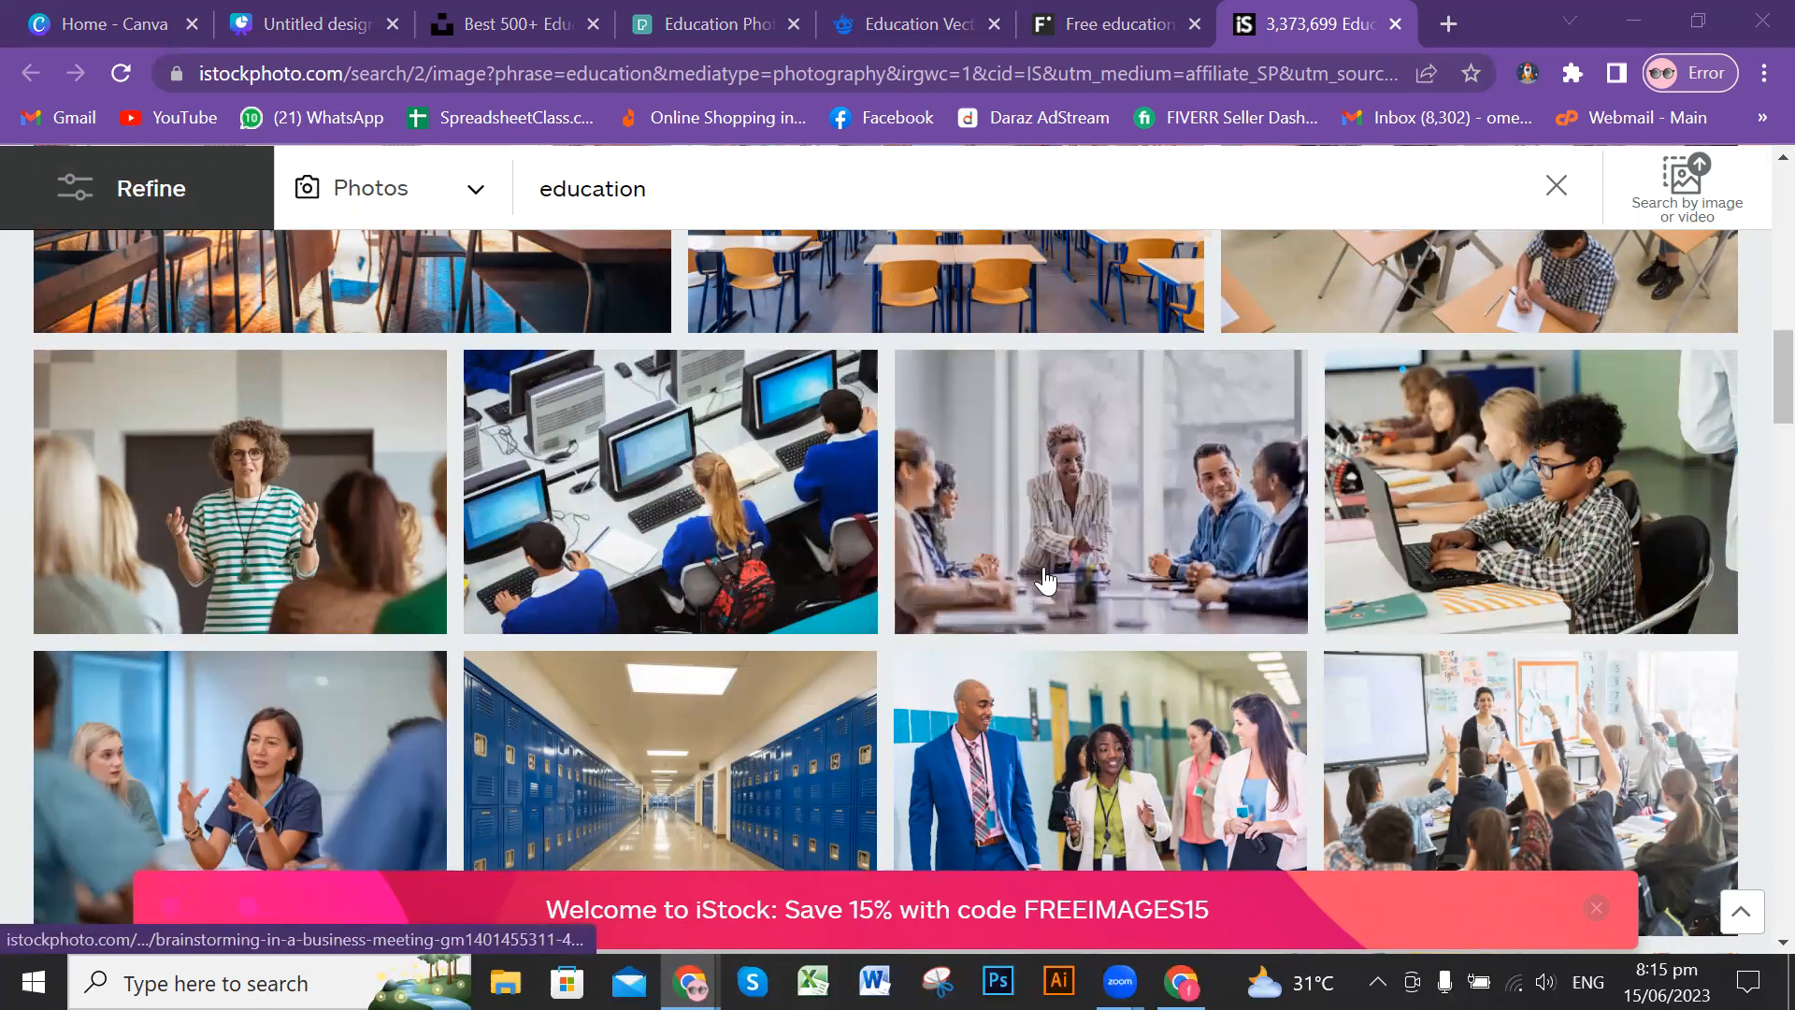
scroll(1016, 584, down, 1)
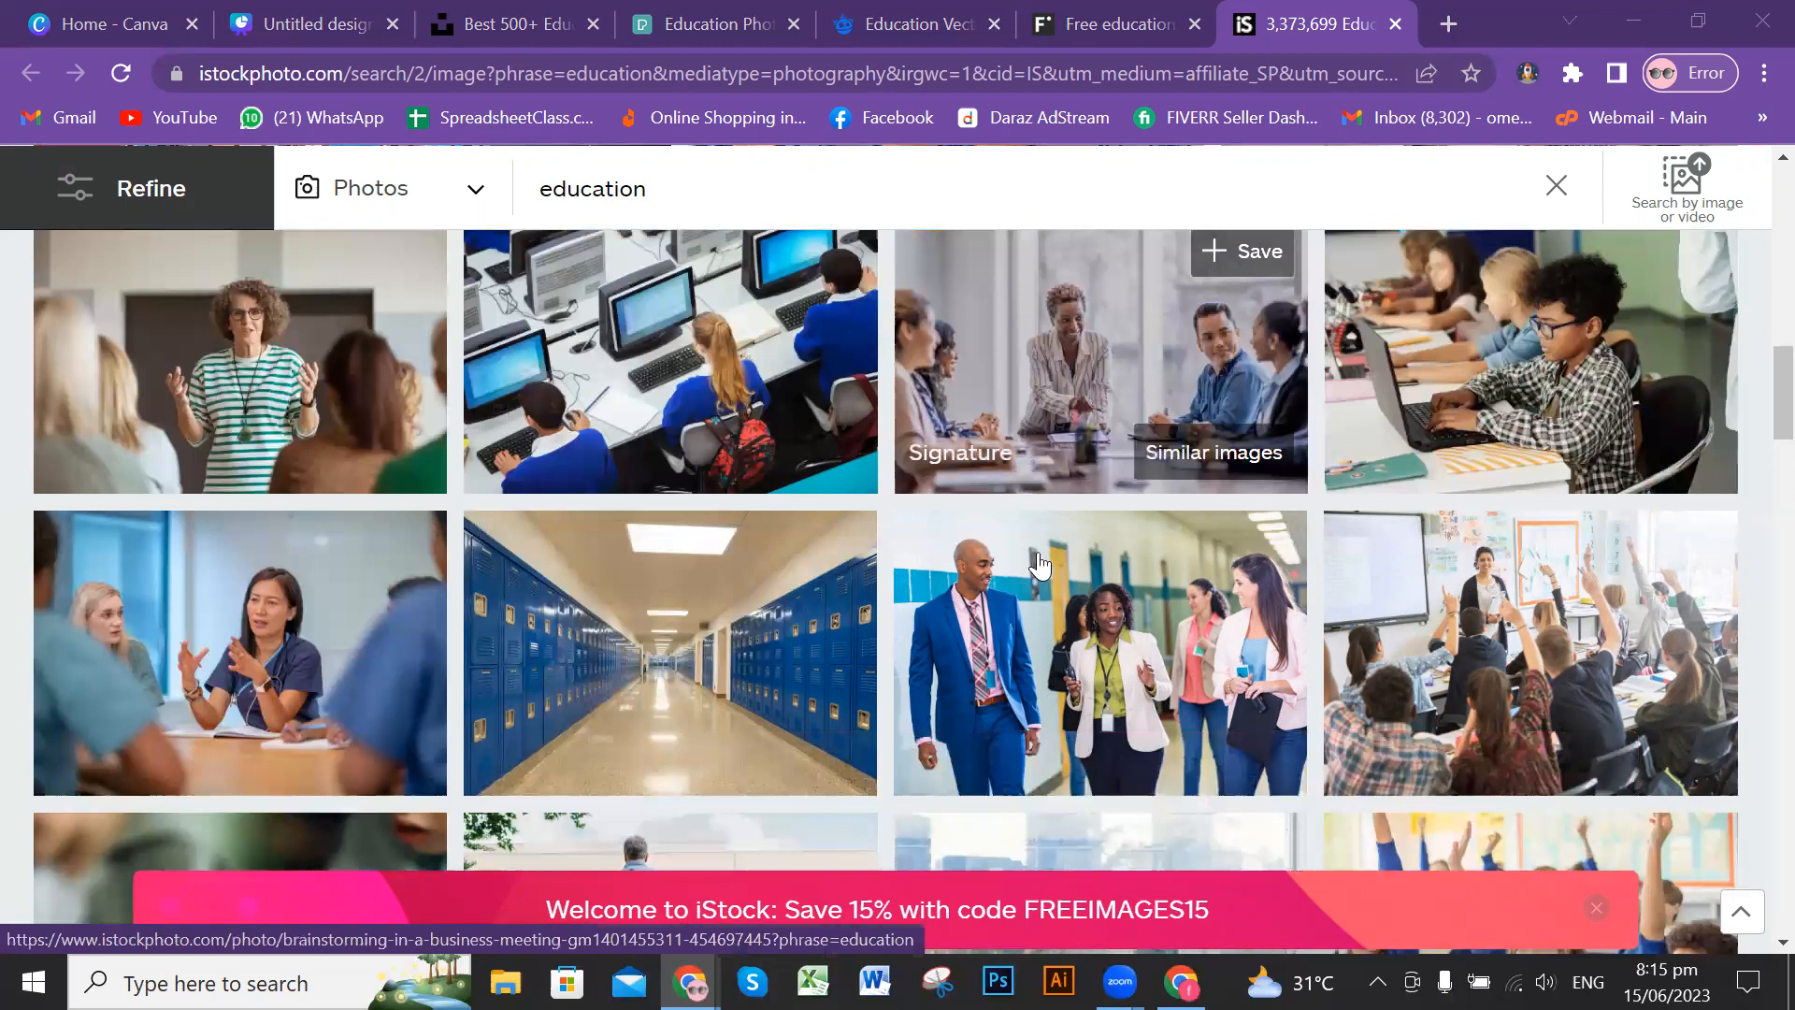
scroll(1037, 565, down, 2)
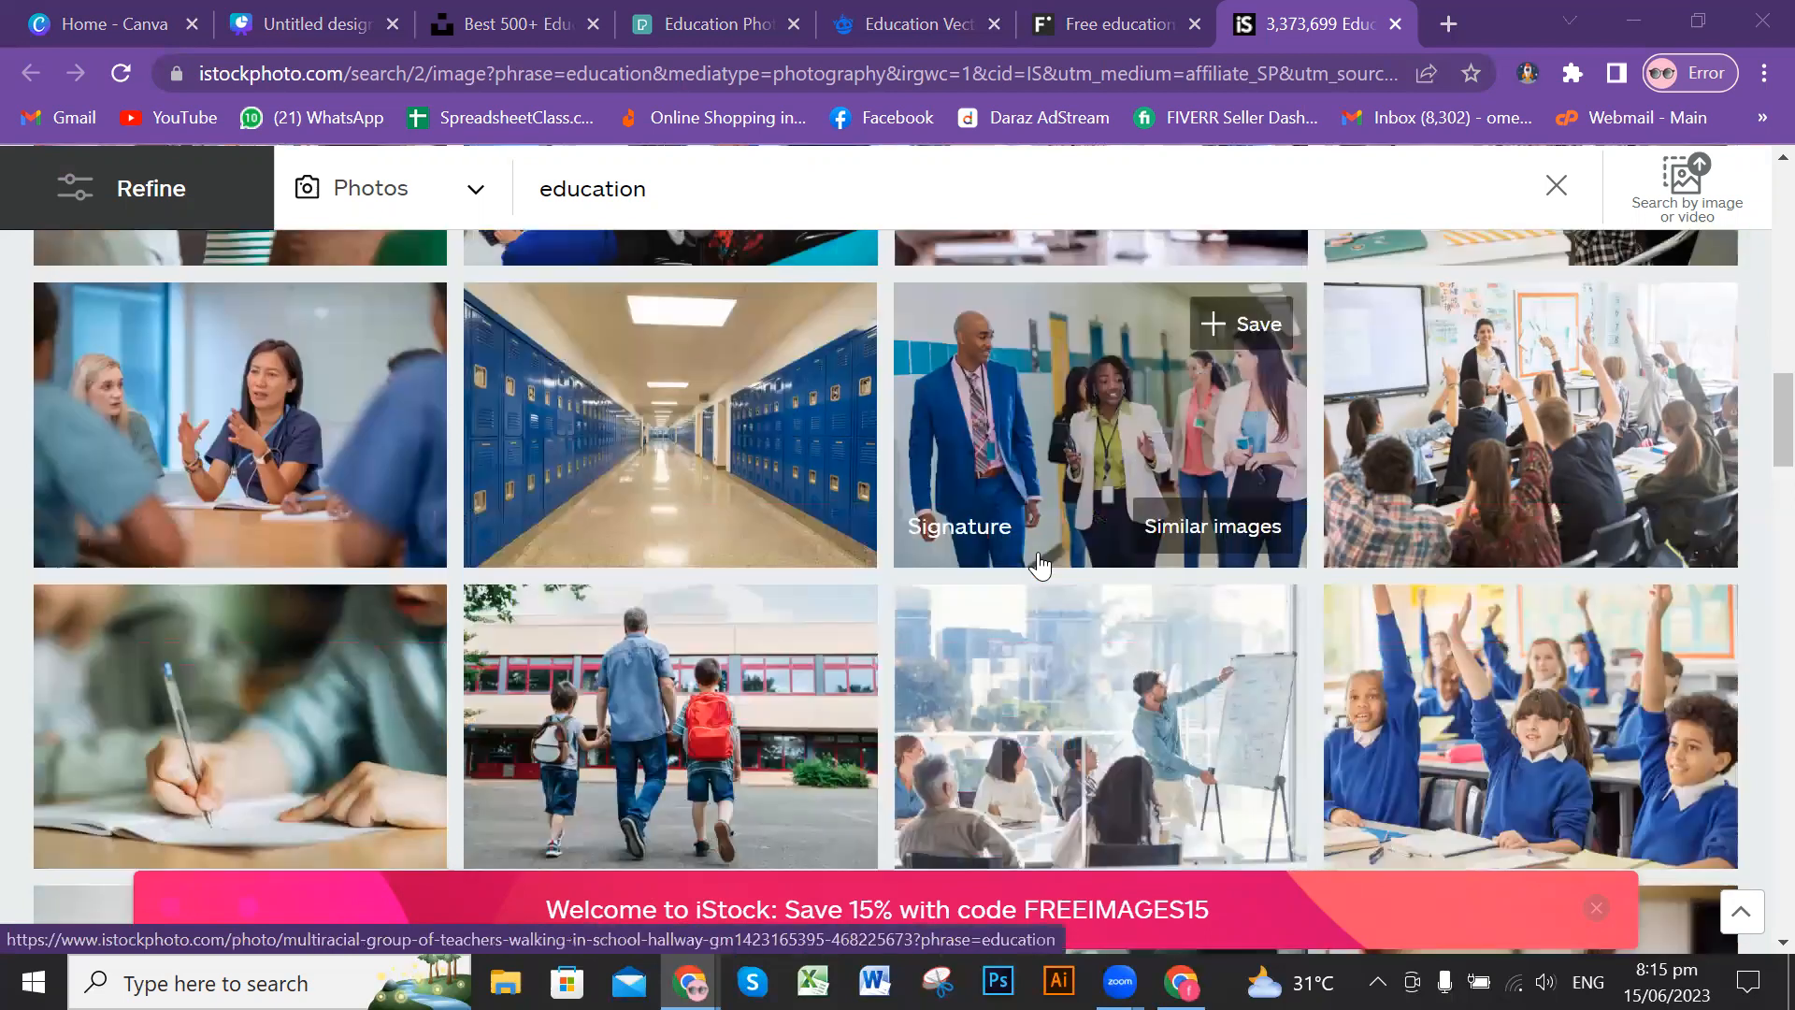
scroll(1038, 564, down, 4)
Step: Capture the iStock photo of pupils in blue uniforms raising their hands with Snipping Tool
click(936, 982)
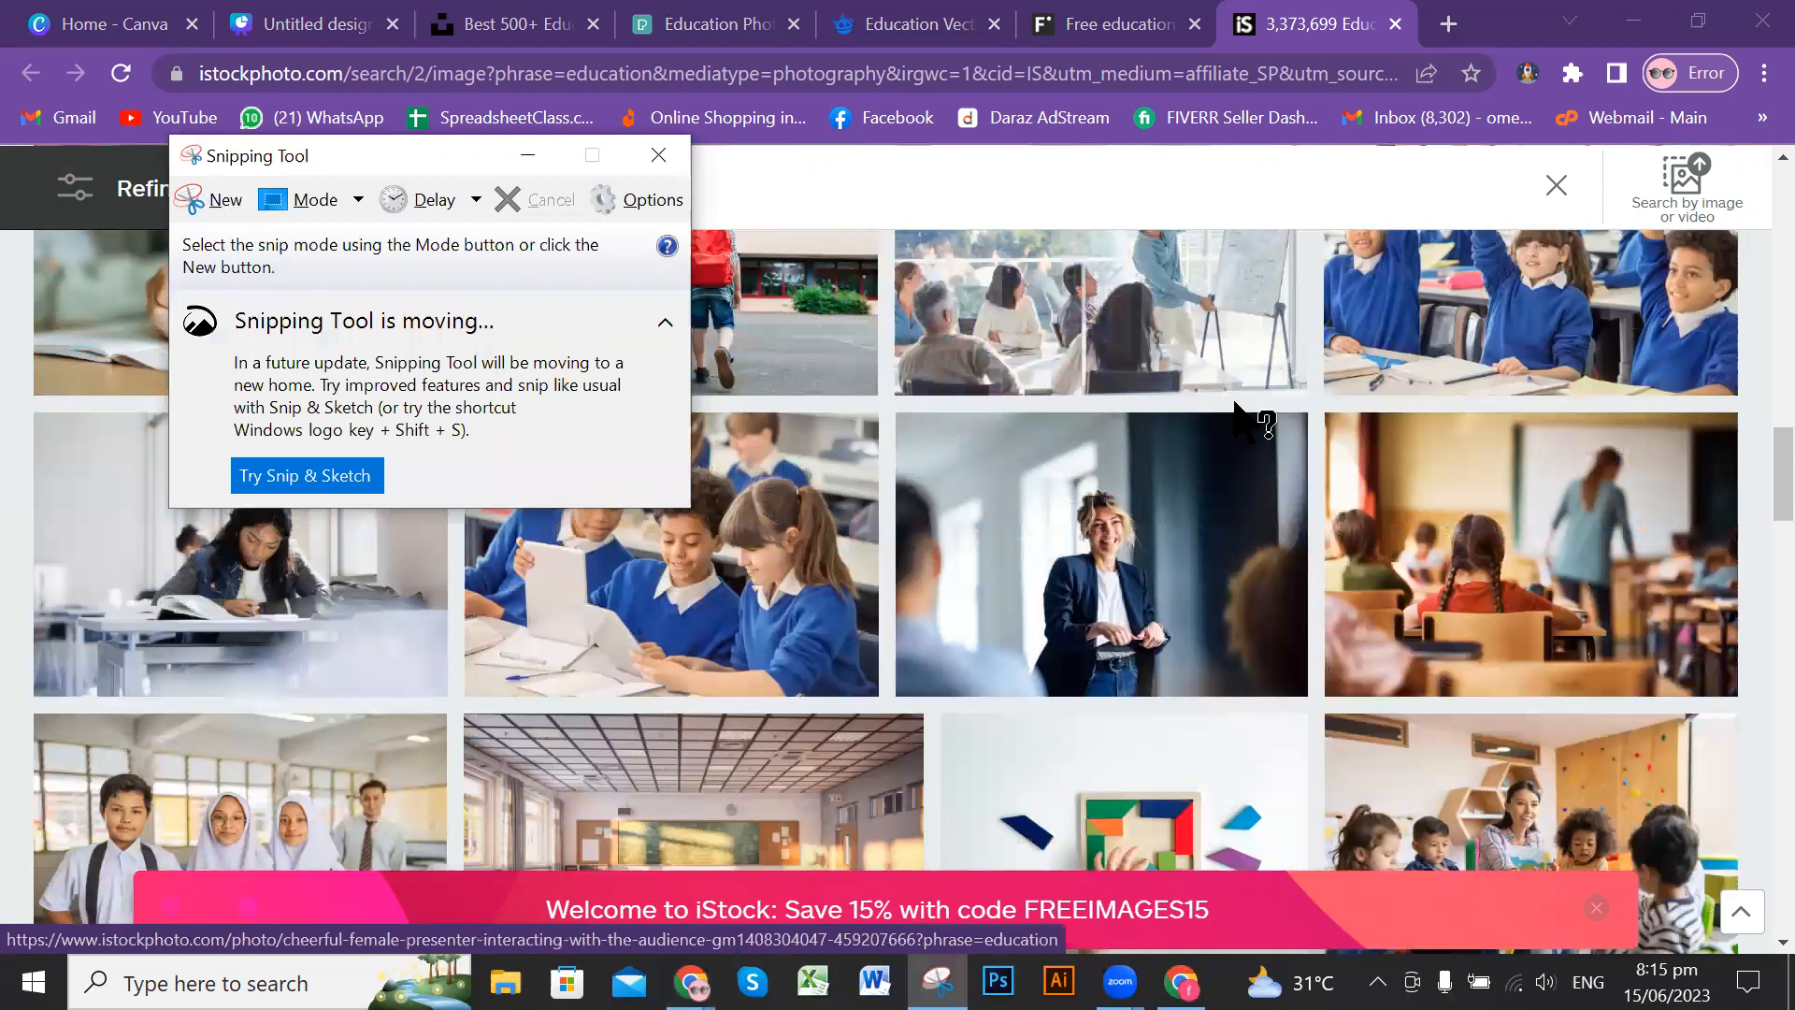
scroll(1236, 406, up, 2)
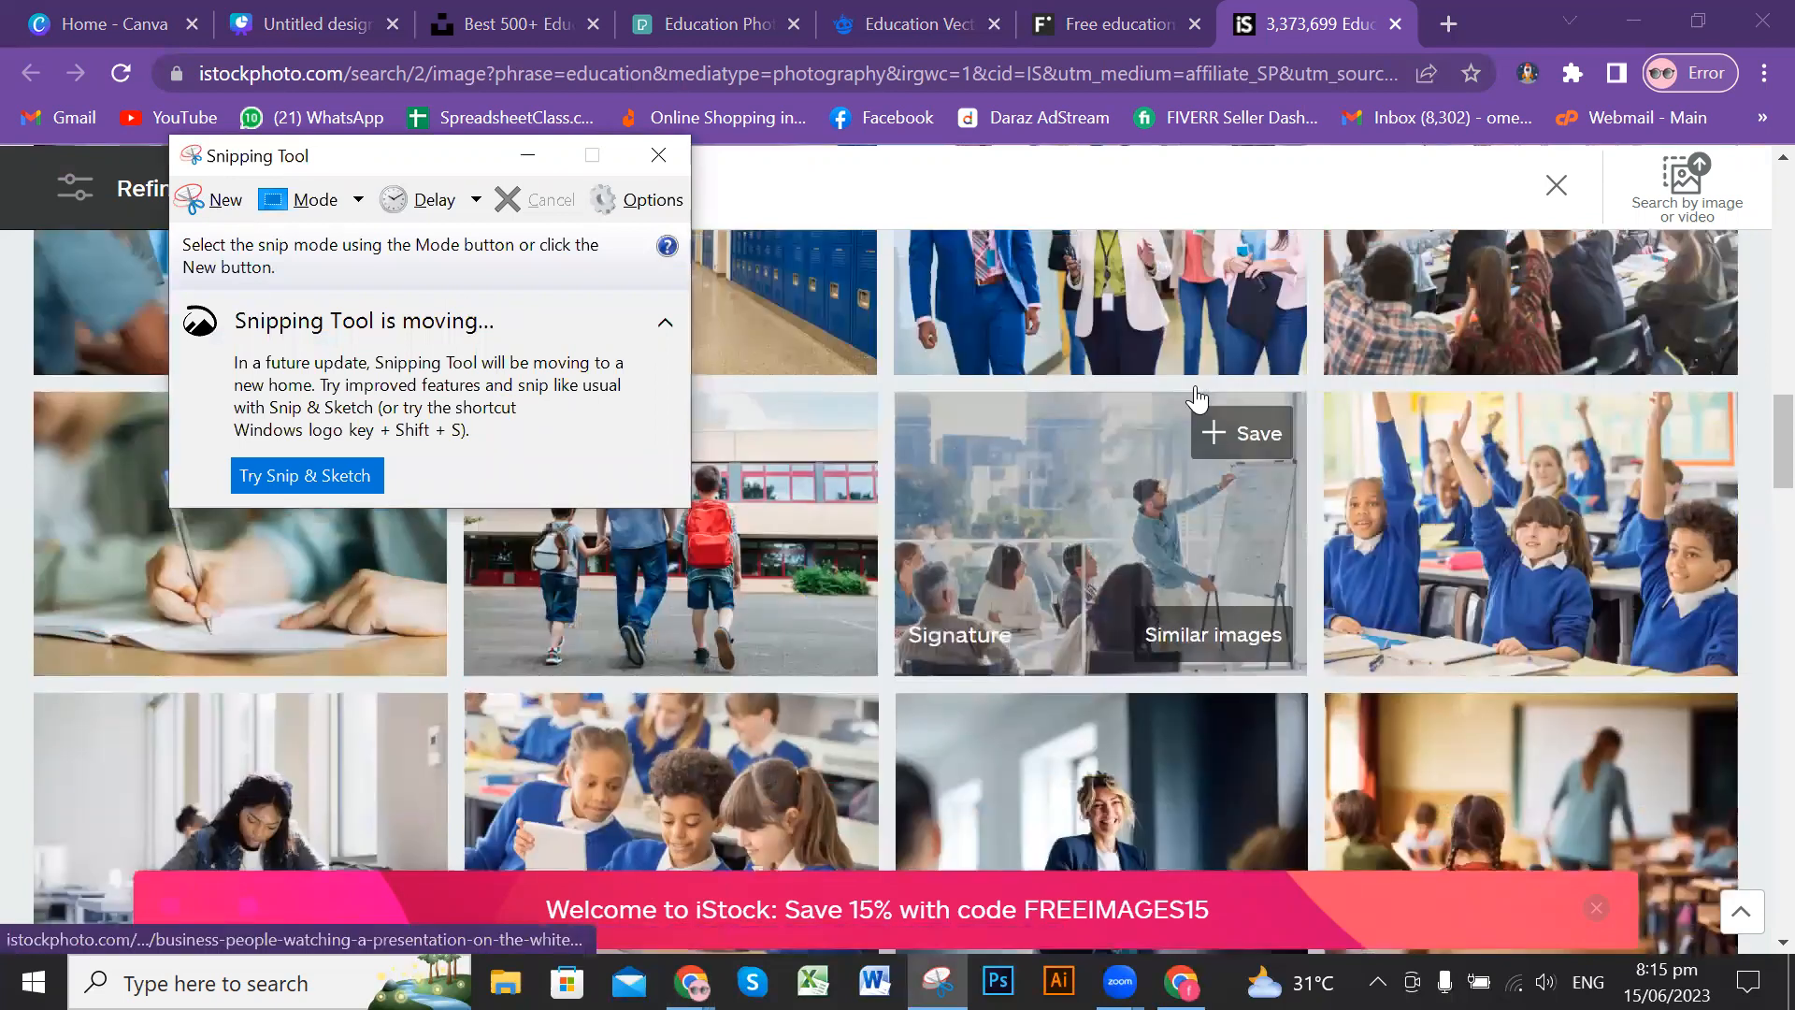
click(210, 199)
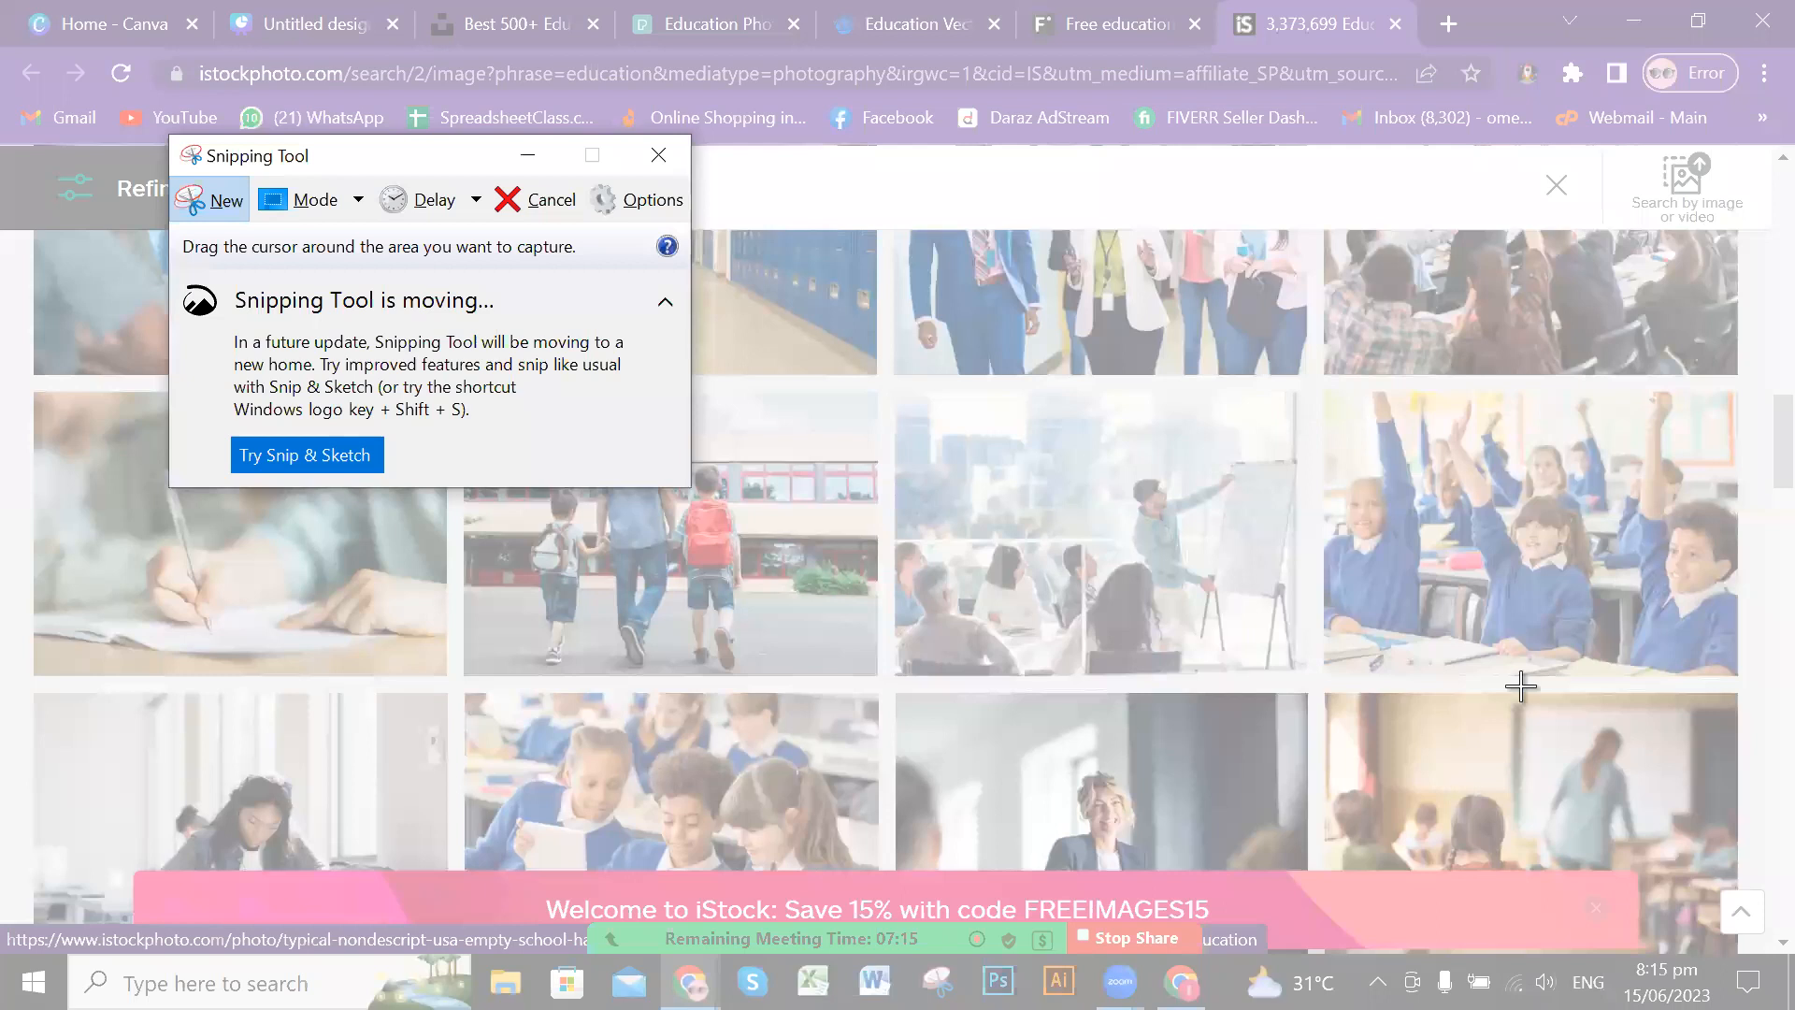
drag(1326, 389, 1737, 675)
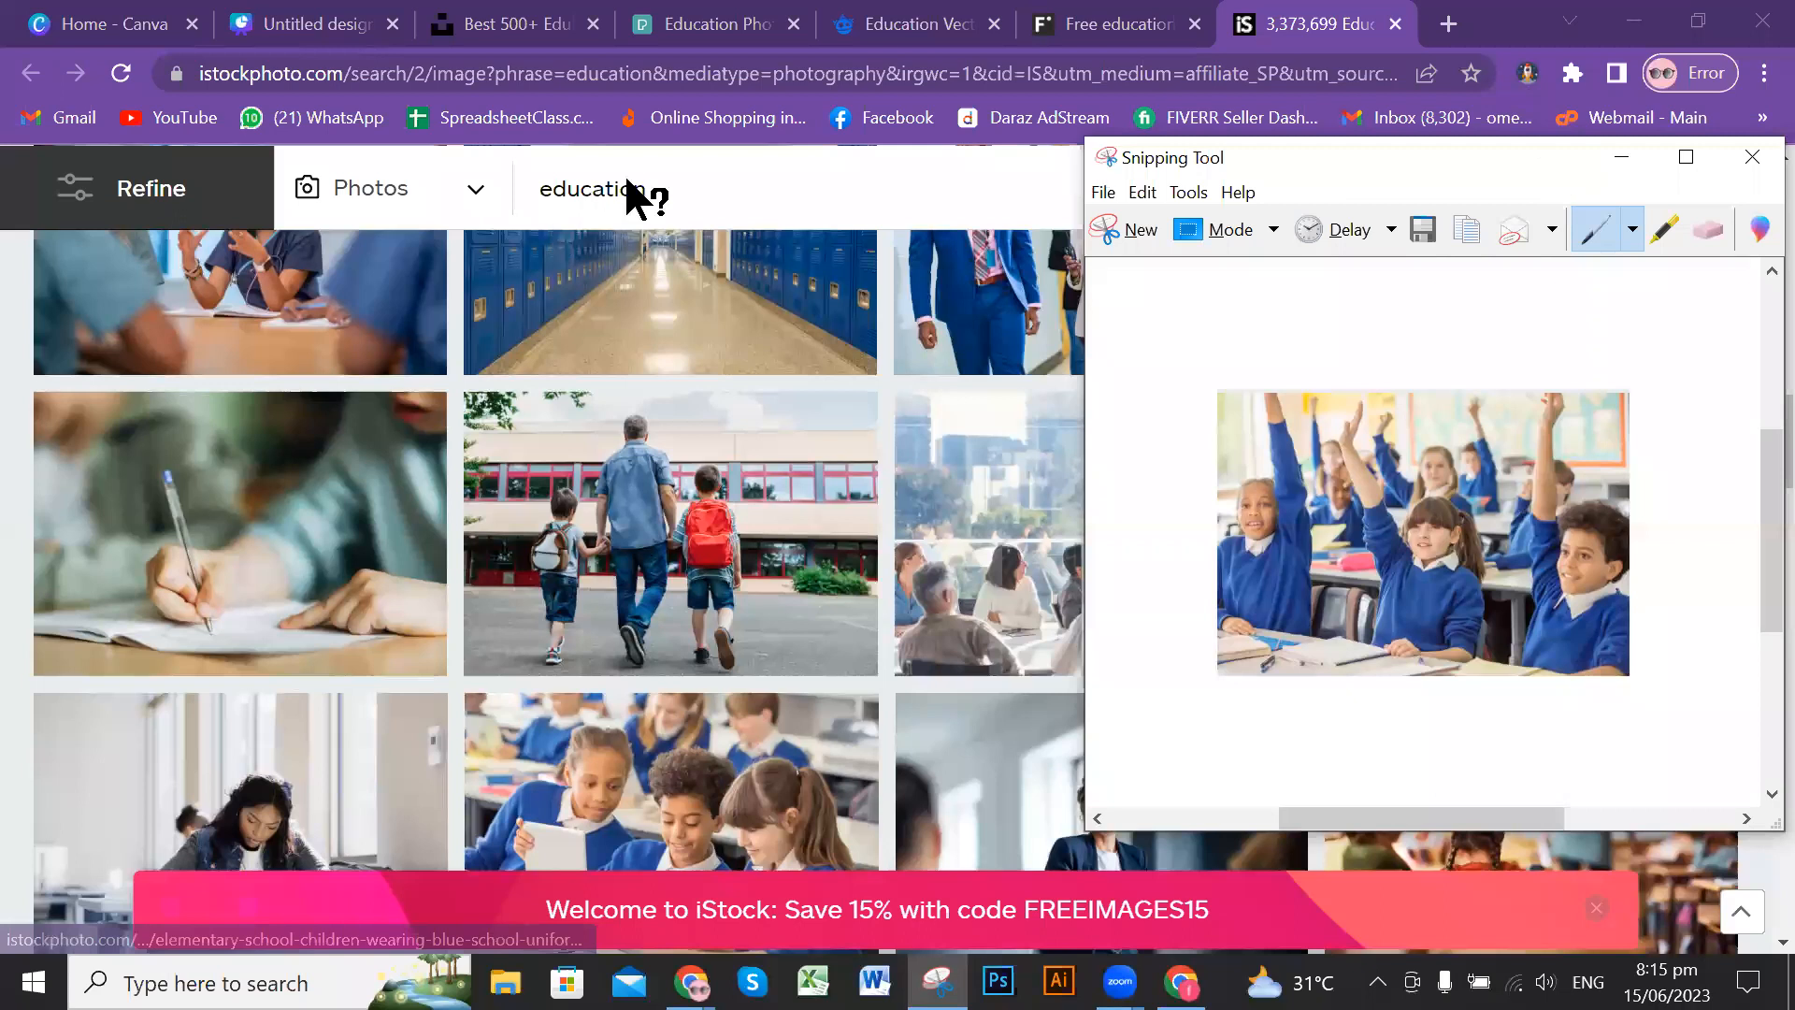
Step: Move the Snipping Tool window clear of the original photo, examine the captured image and minimise the window
drag(1308, 157, 841, 148)
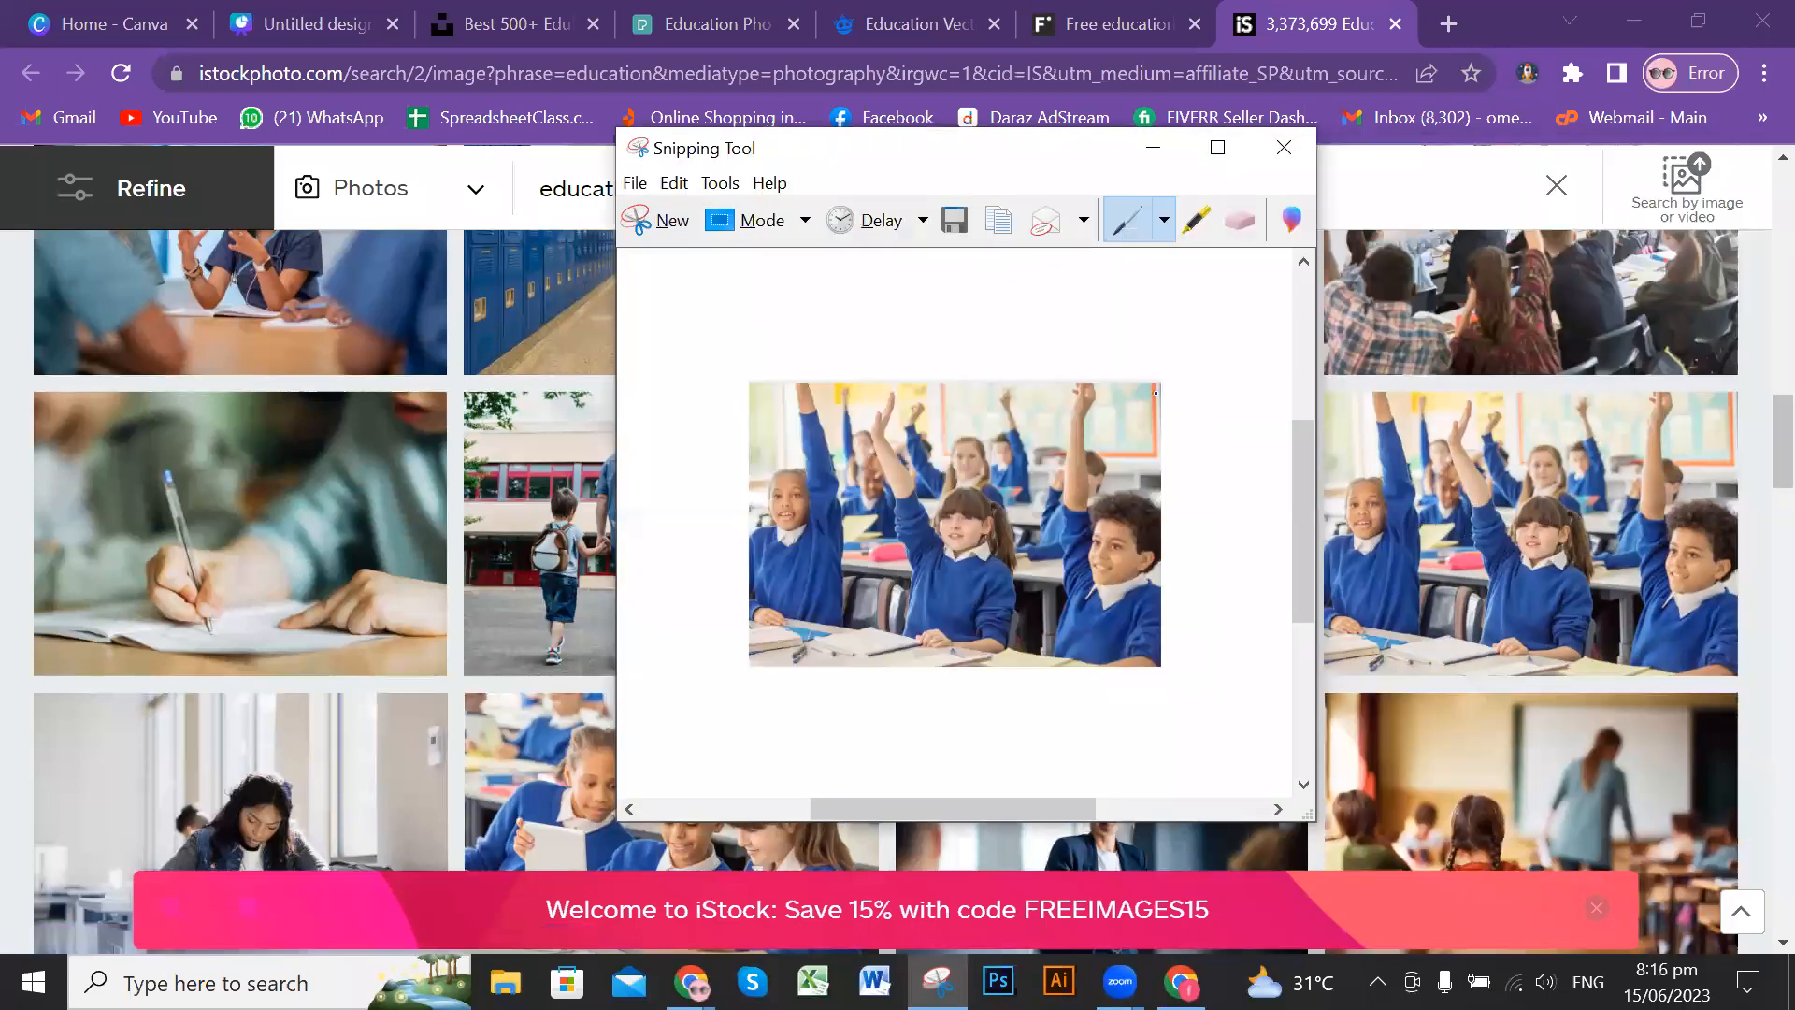
scroll(1303, 525, down, 3)
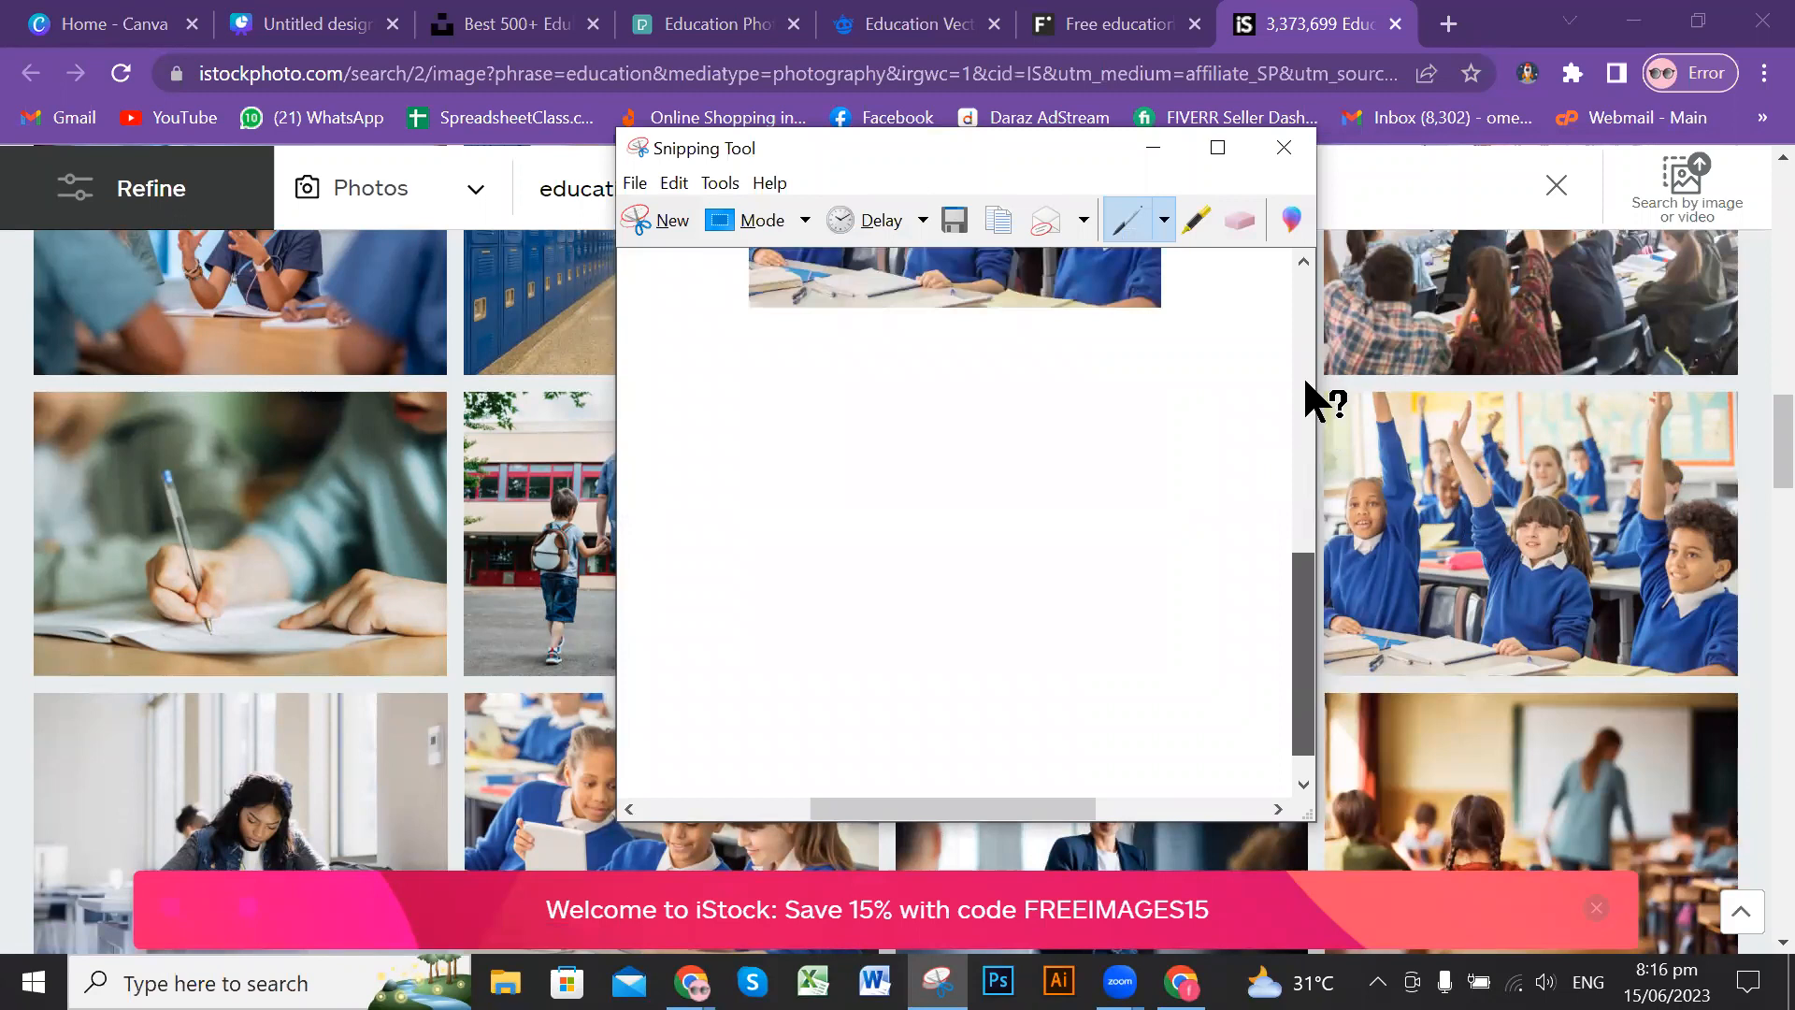
scroll(1309, 560, up, 3)
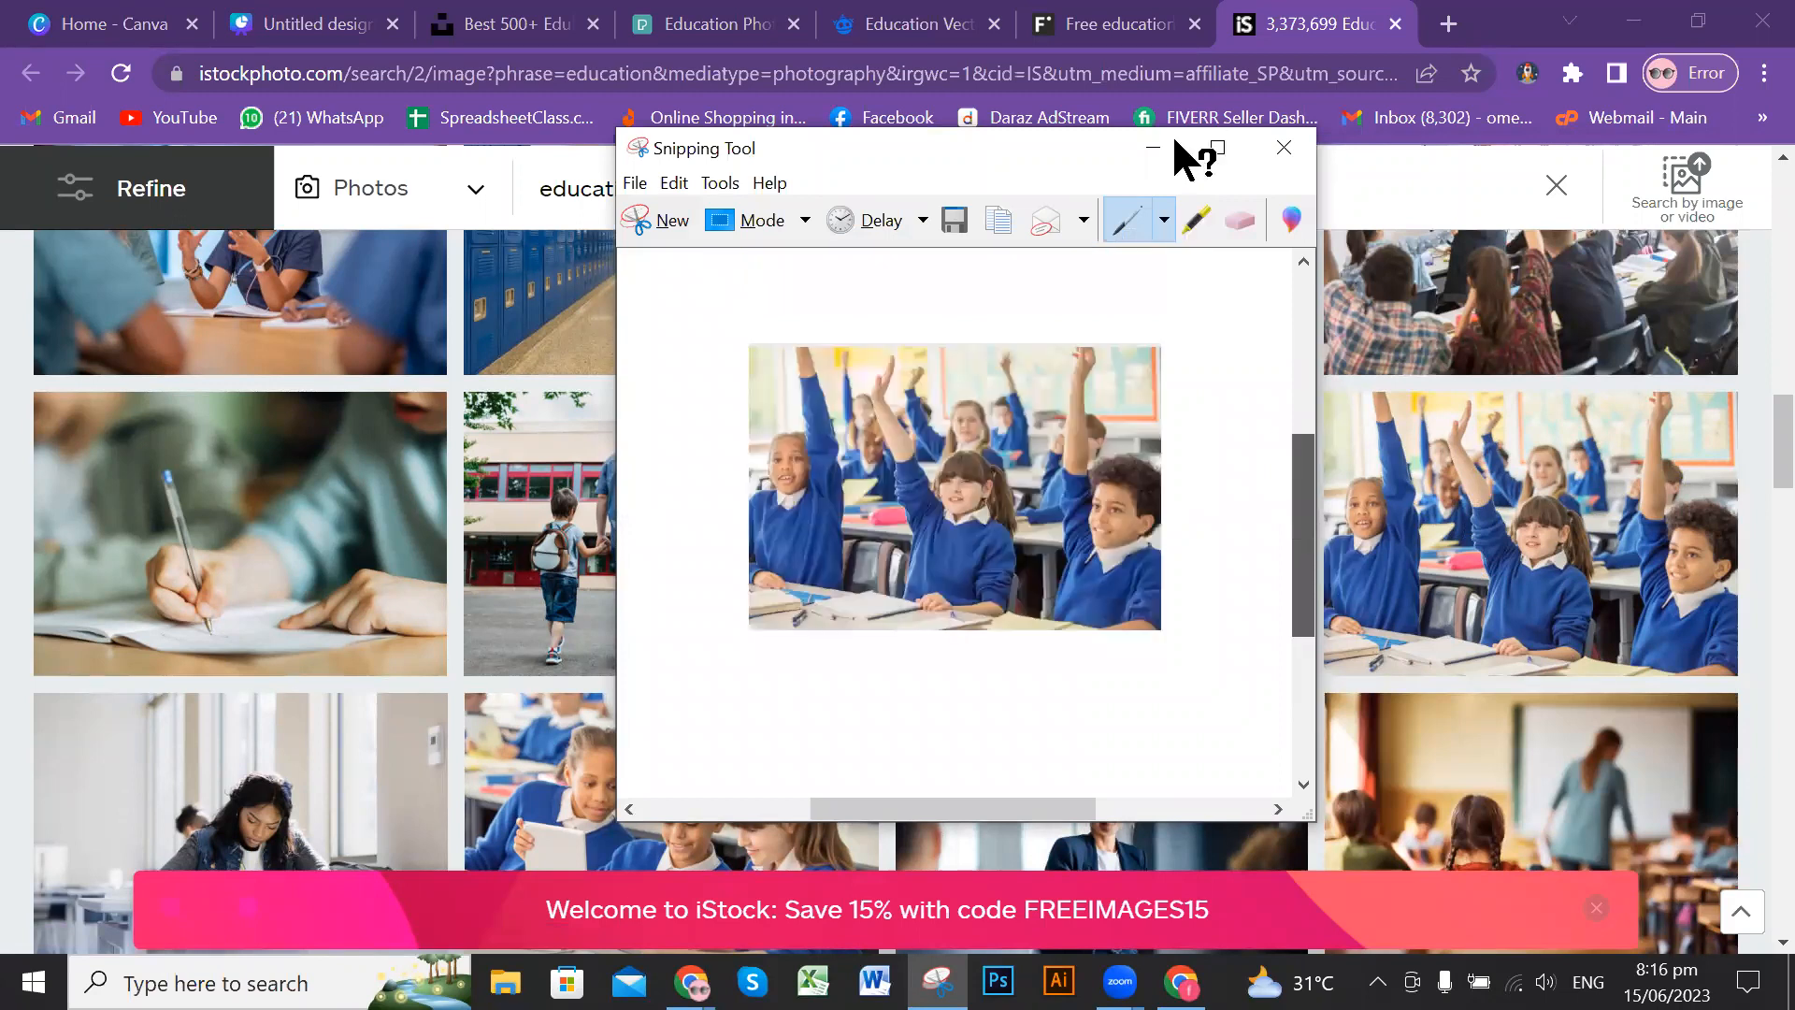
click(1152, 150)
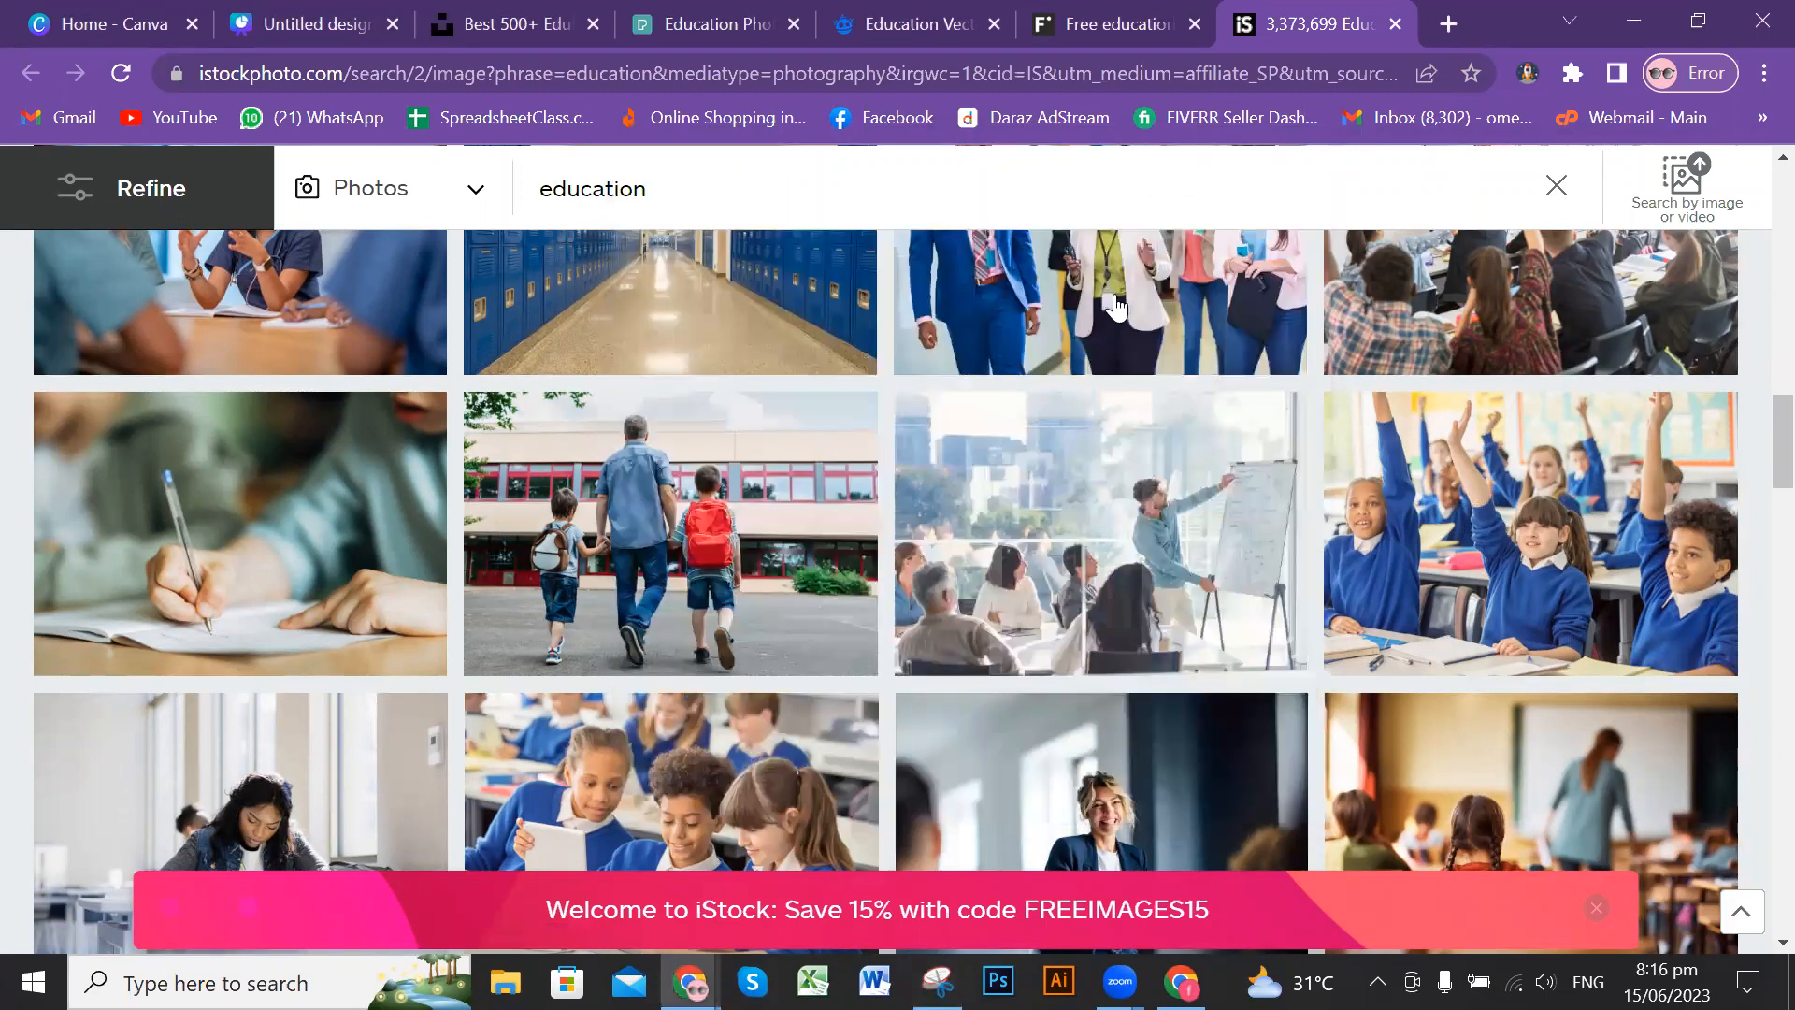
Step: Return from the stock image sites to the Canva presentation and look over its cover and About Us pages
click(1103, 23)
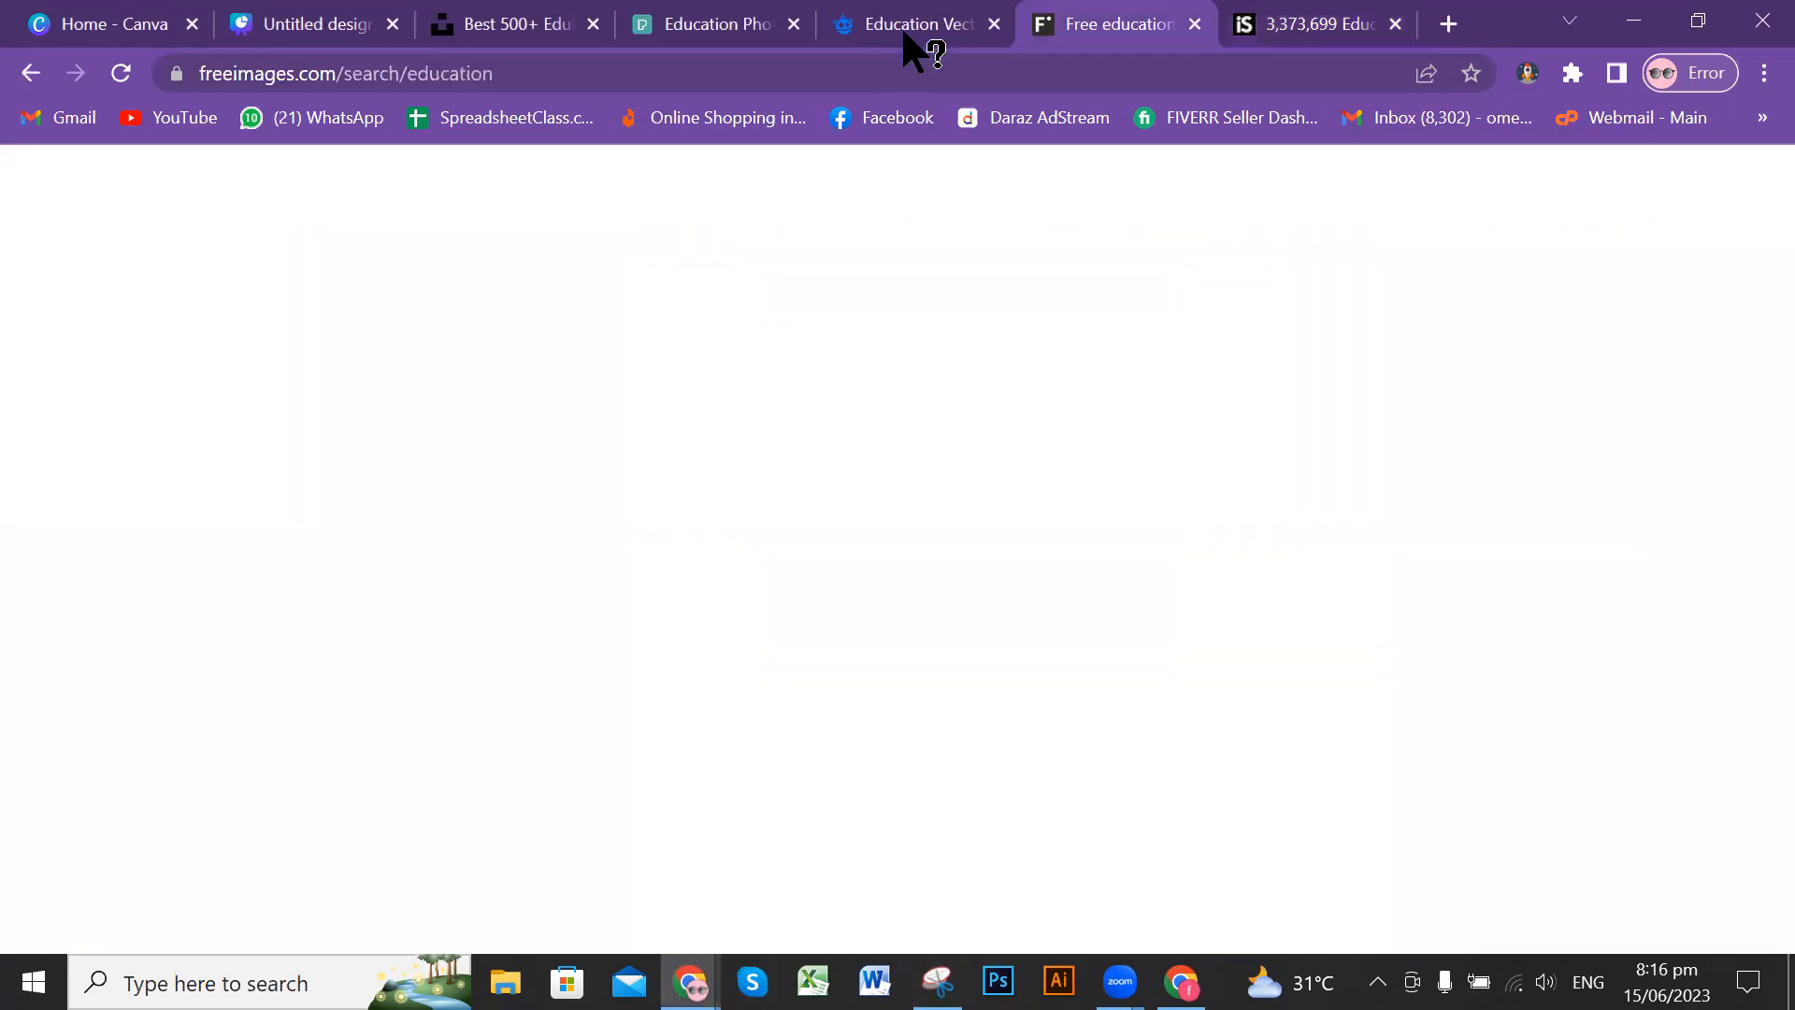
click(698, 37)
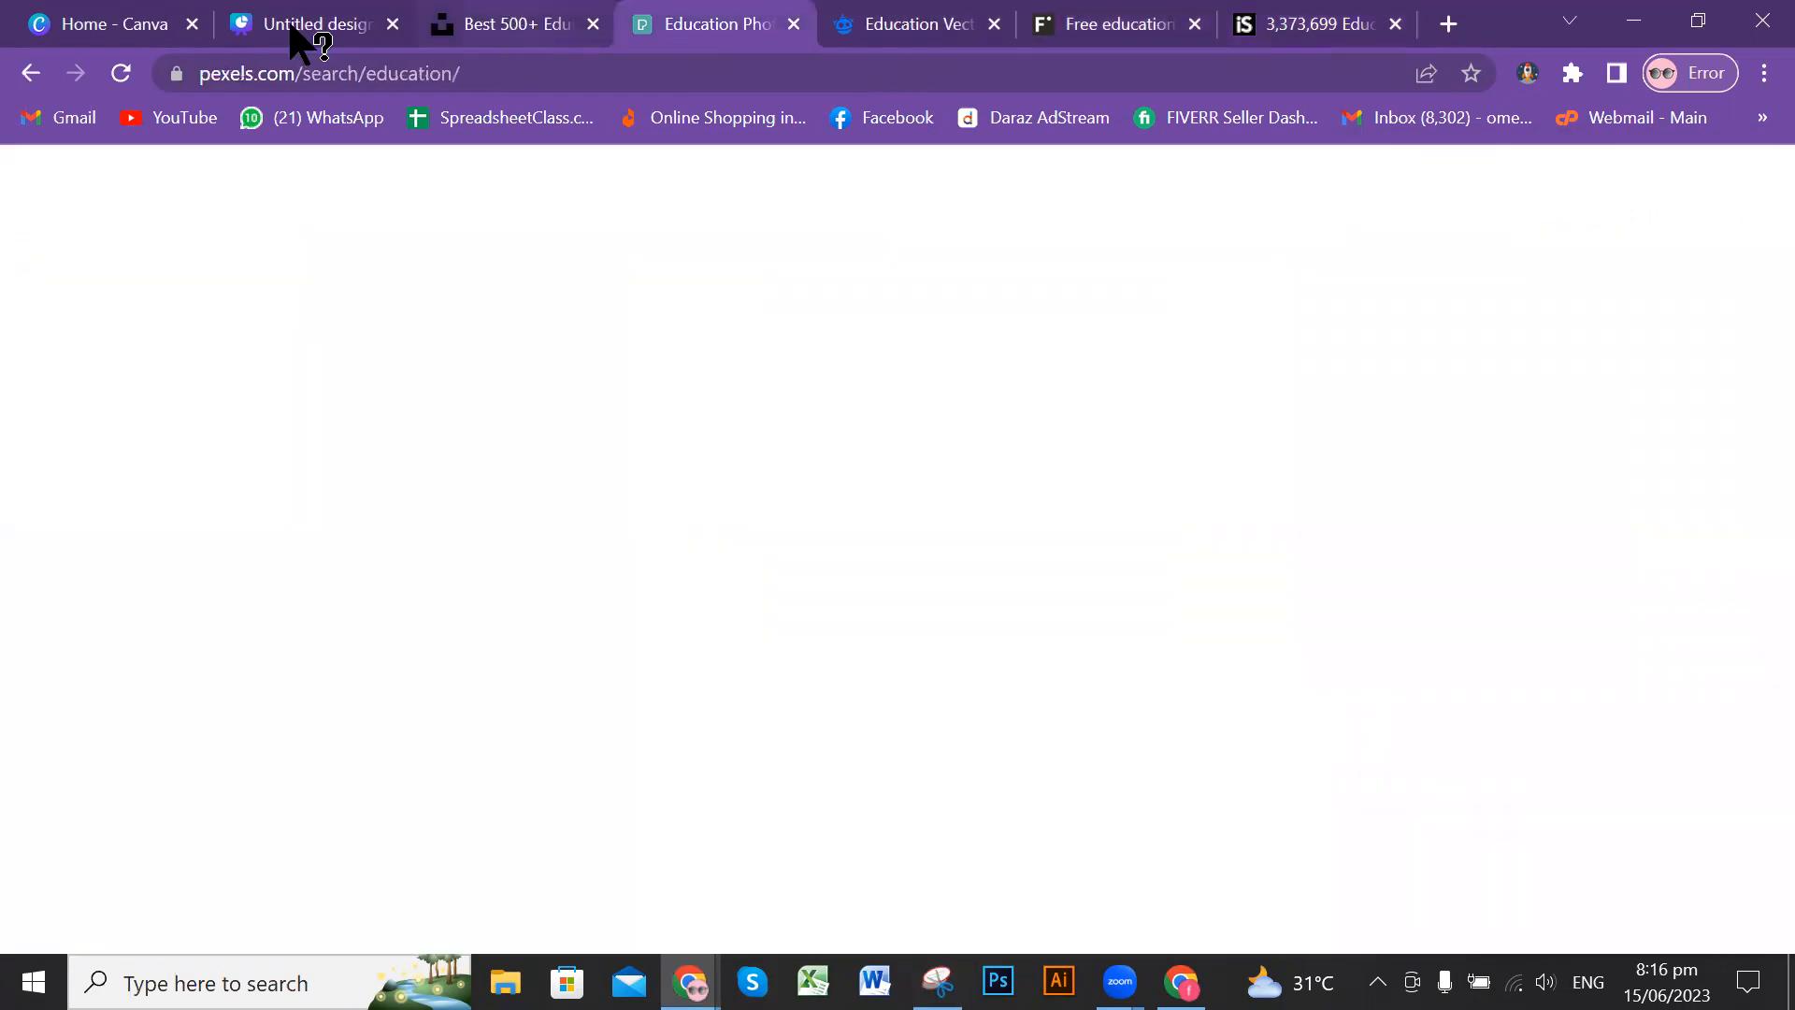
key(ctrl+shift+Tab)
key(ctrl+shift+Tab)
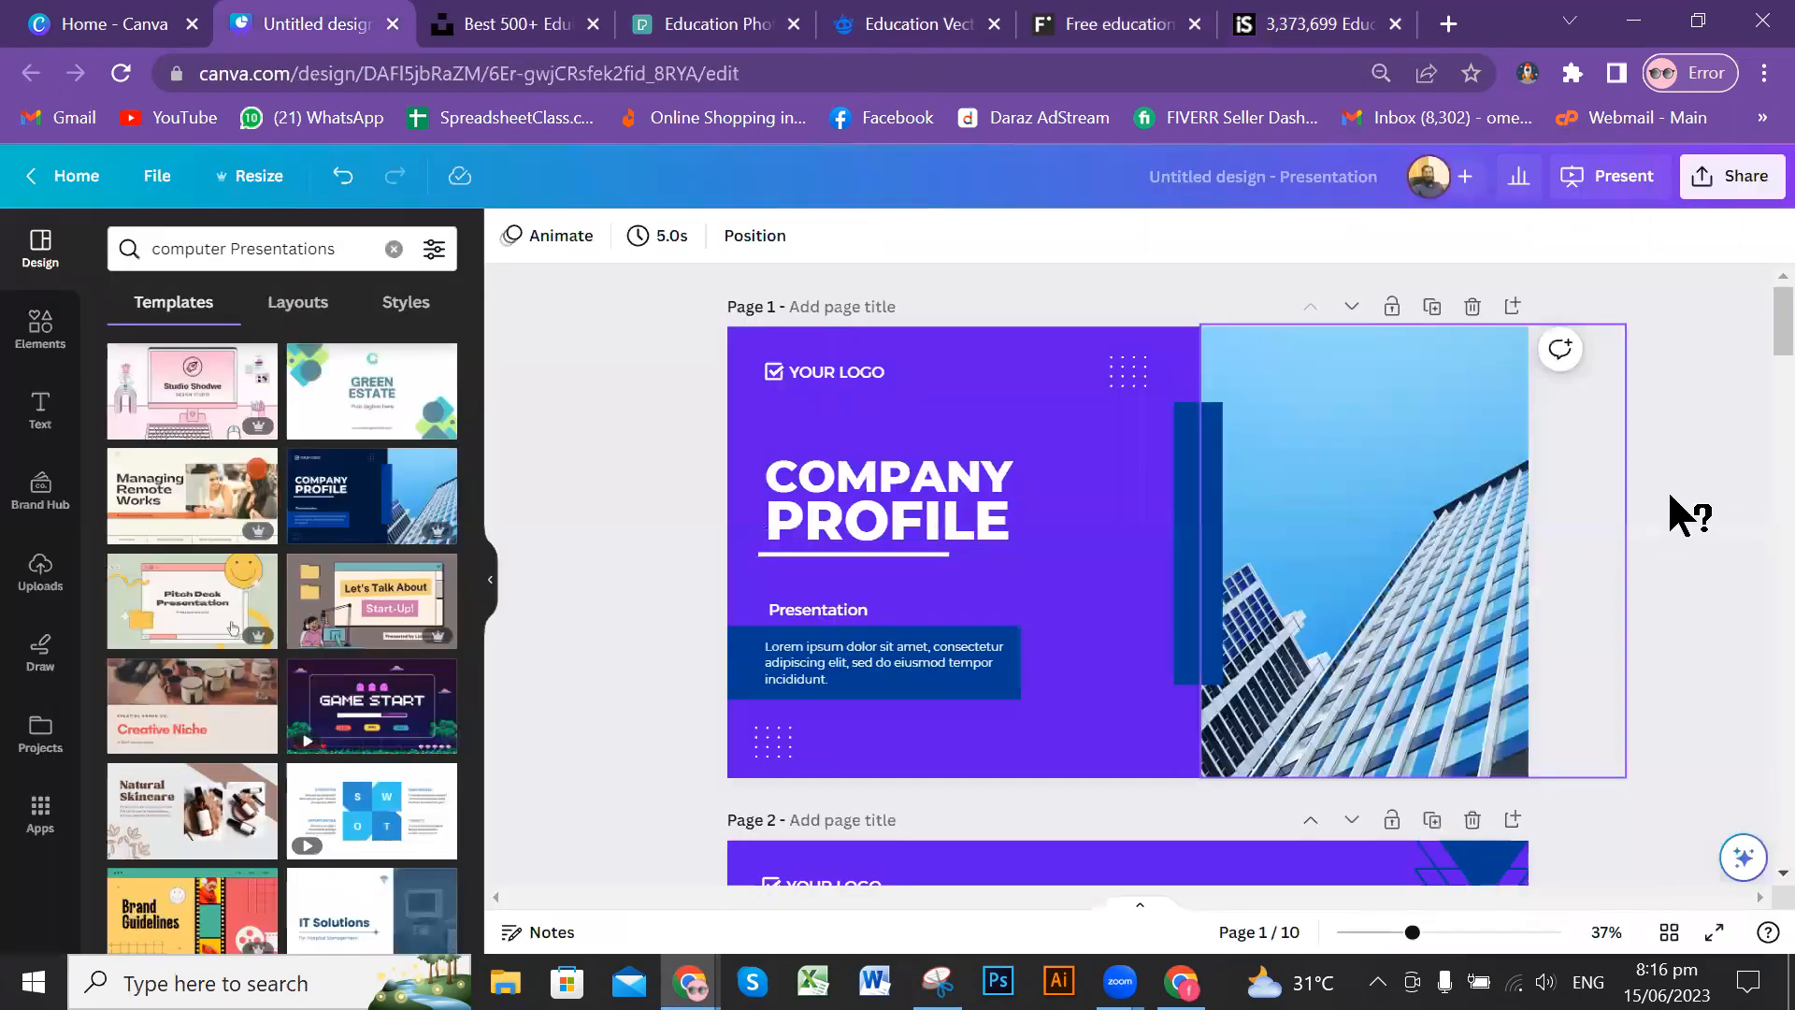
scroll(1656, 420, down, 4)
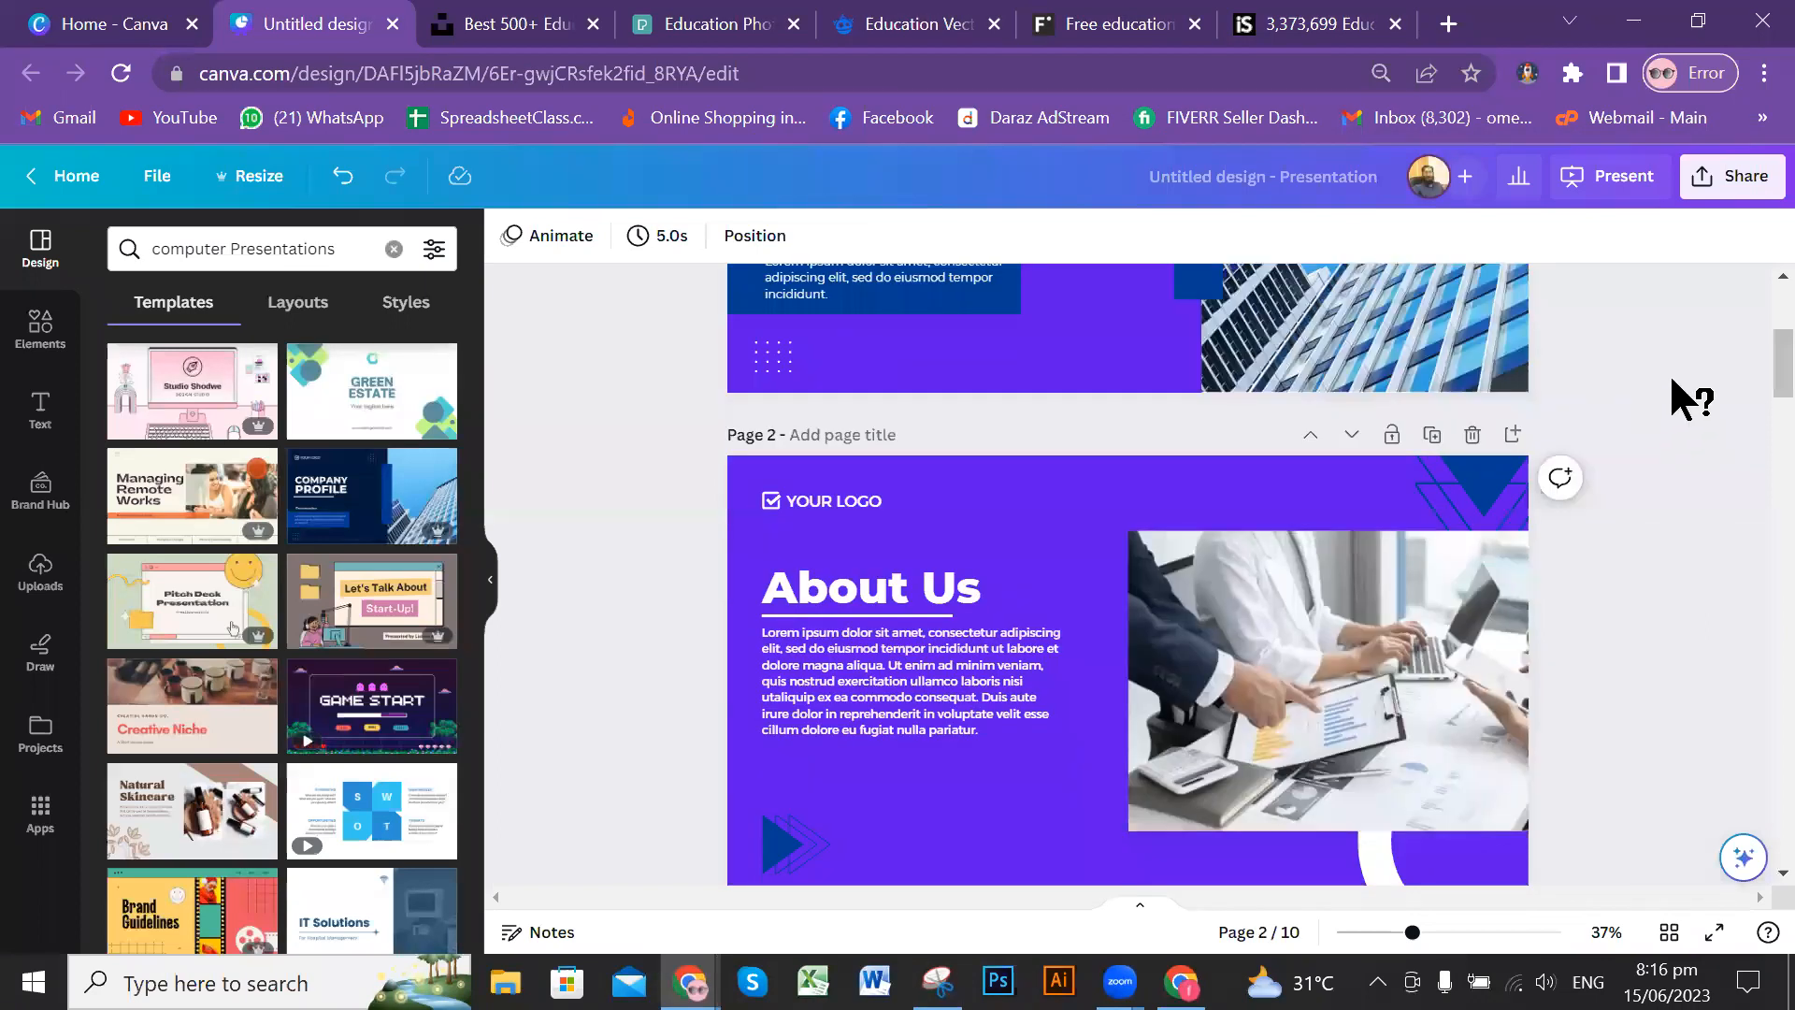
scroll(1673, 372, down, 2)
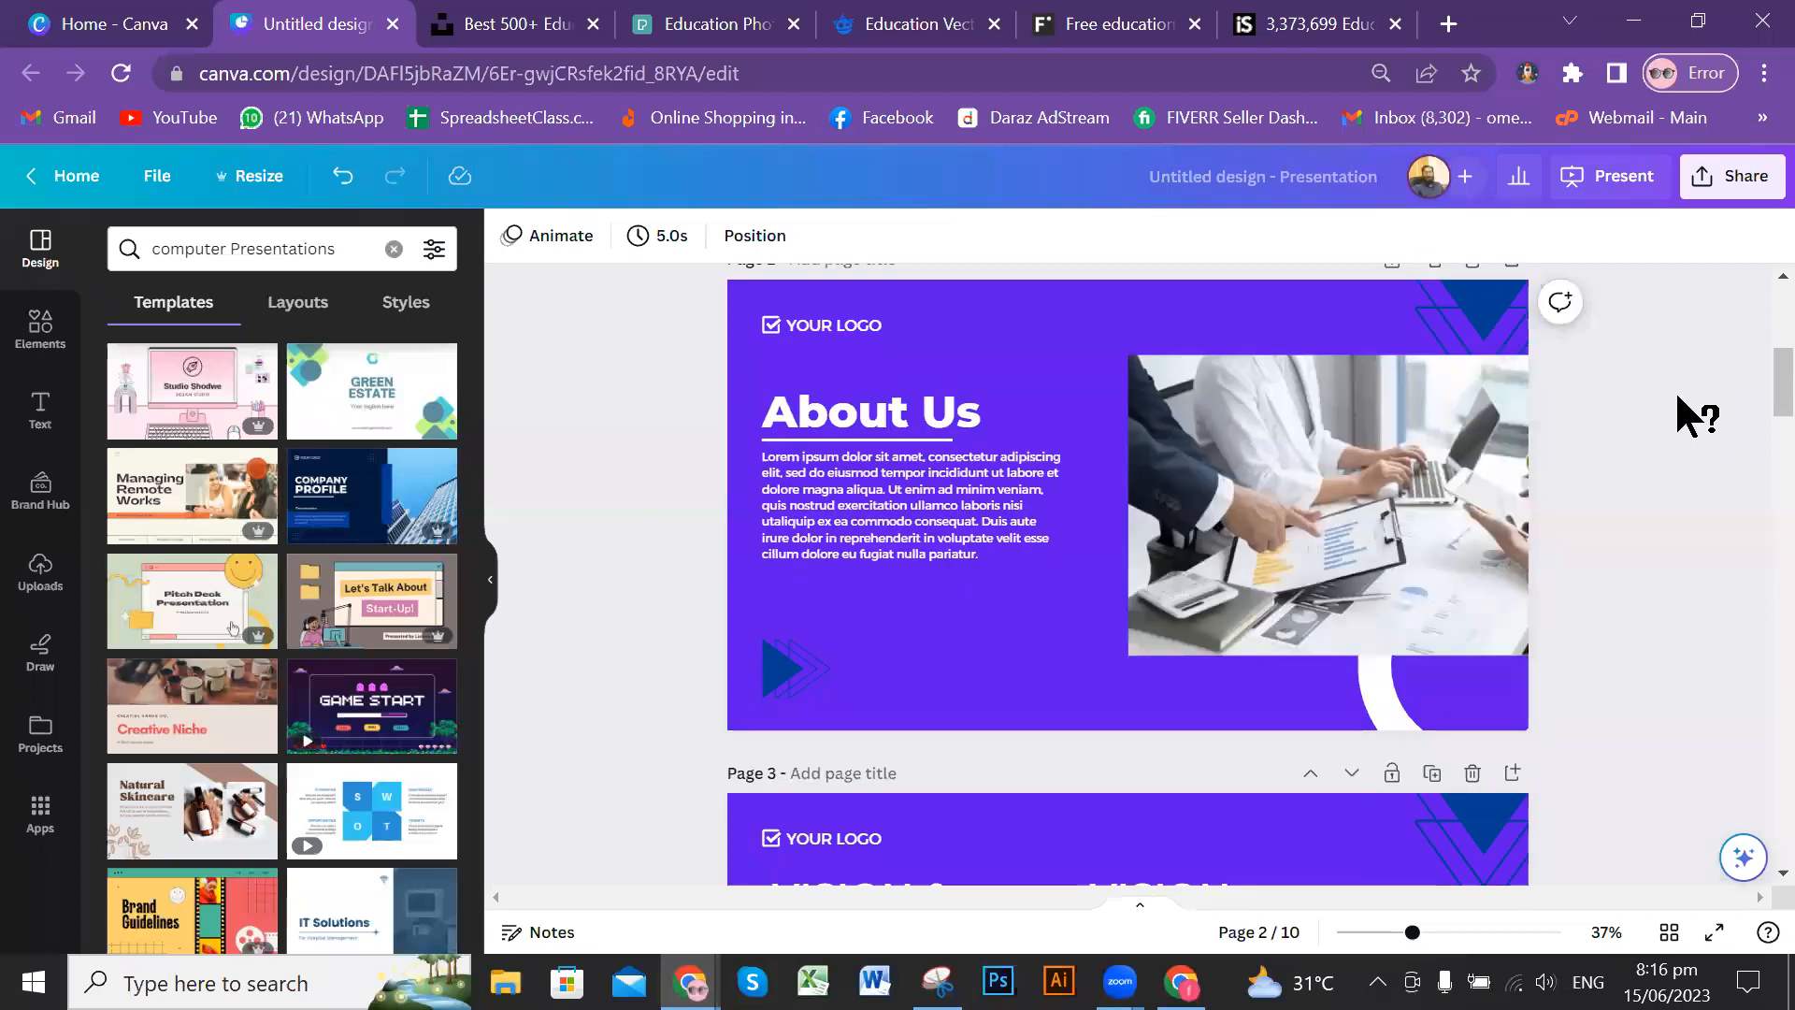
Step: Review the presentation pages from About Us through Vision & Mission, History and Our Goal to Business Plan, and return to the Company Profile cover
scroll(1678, 400, down, 6)
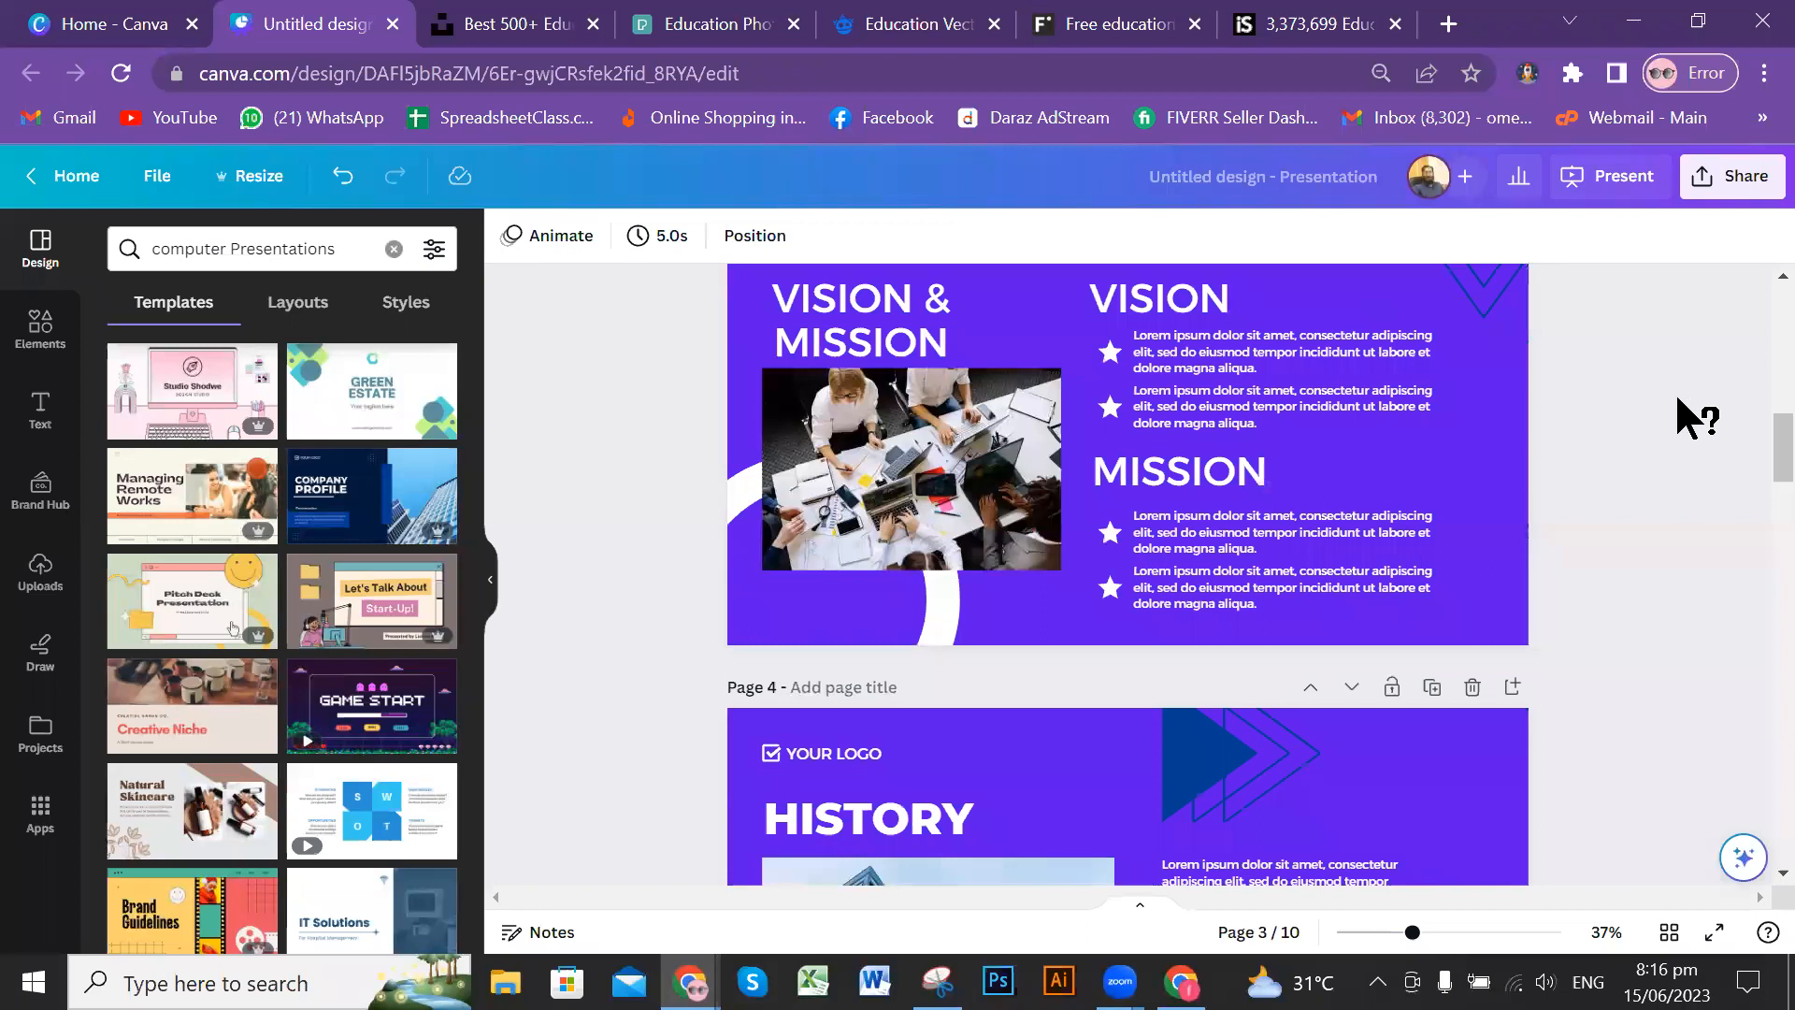
scroll(1677, 399, down, 4)
scroll(1679, 394, down, 3)
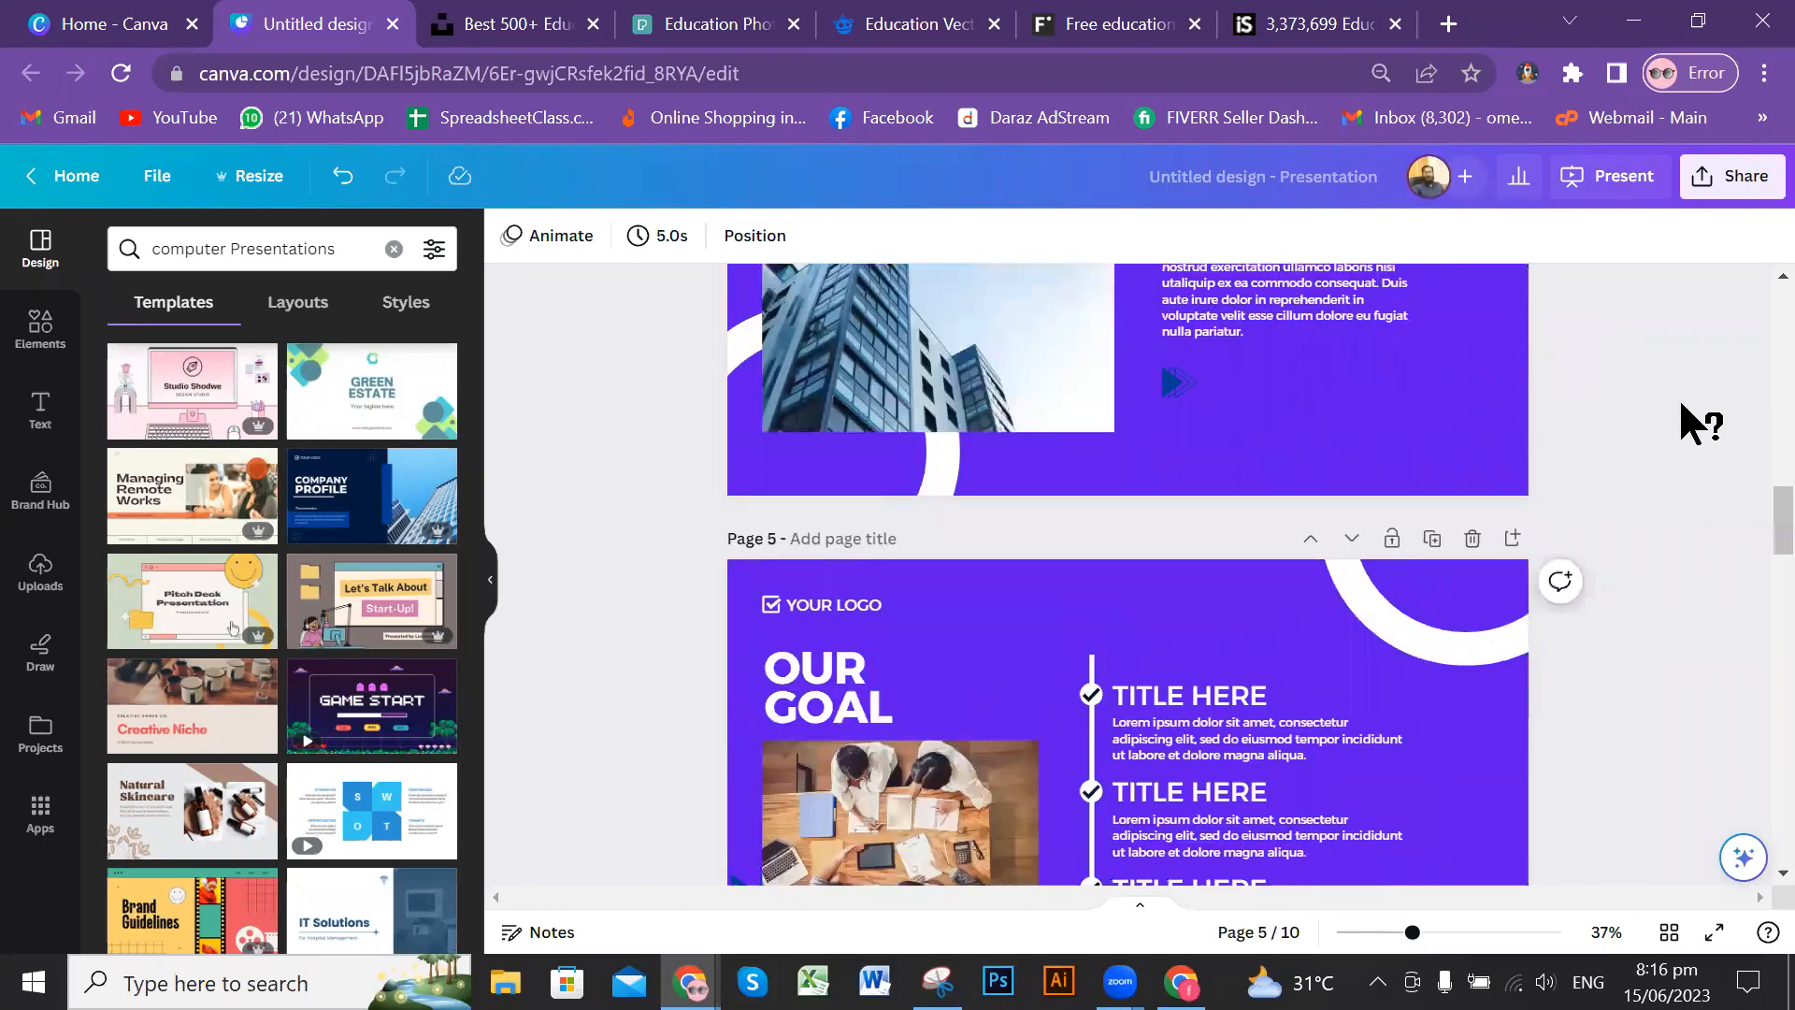
scroll(1677, 431, down, 6)
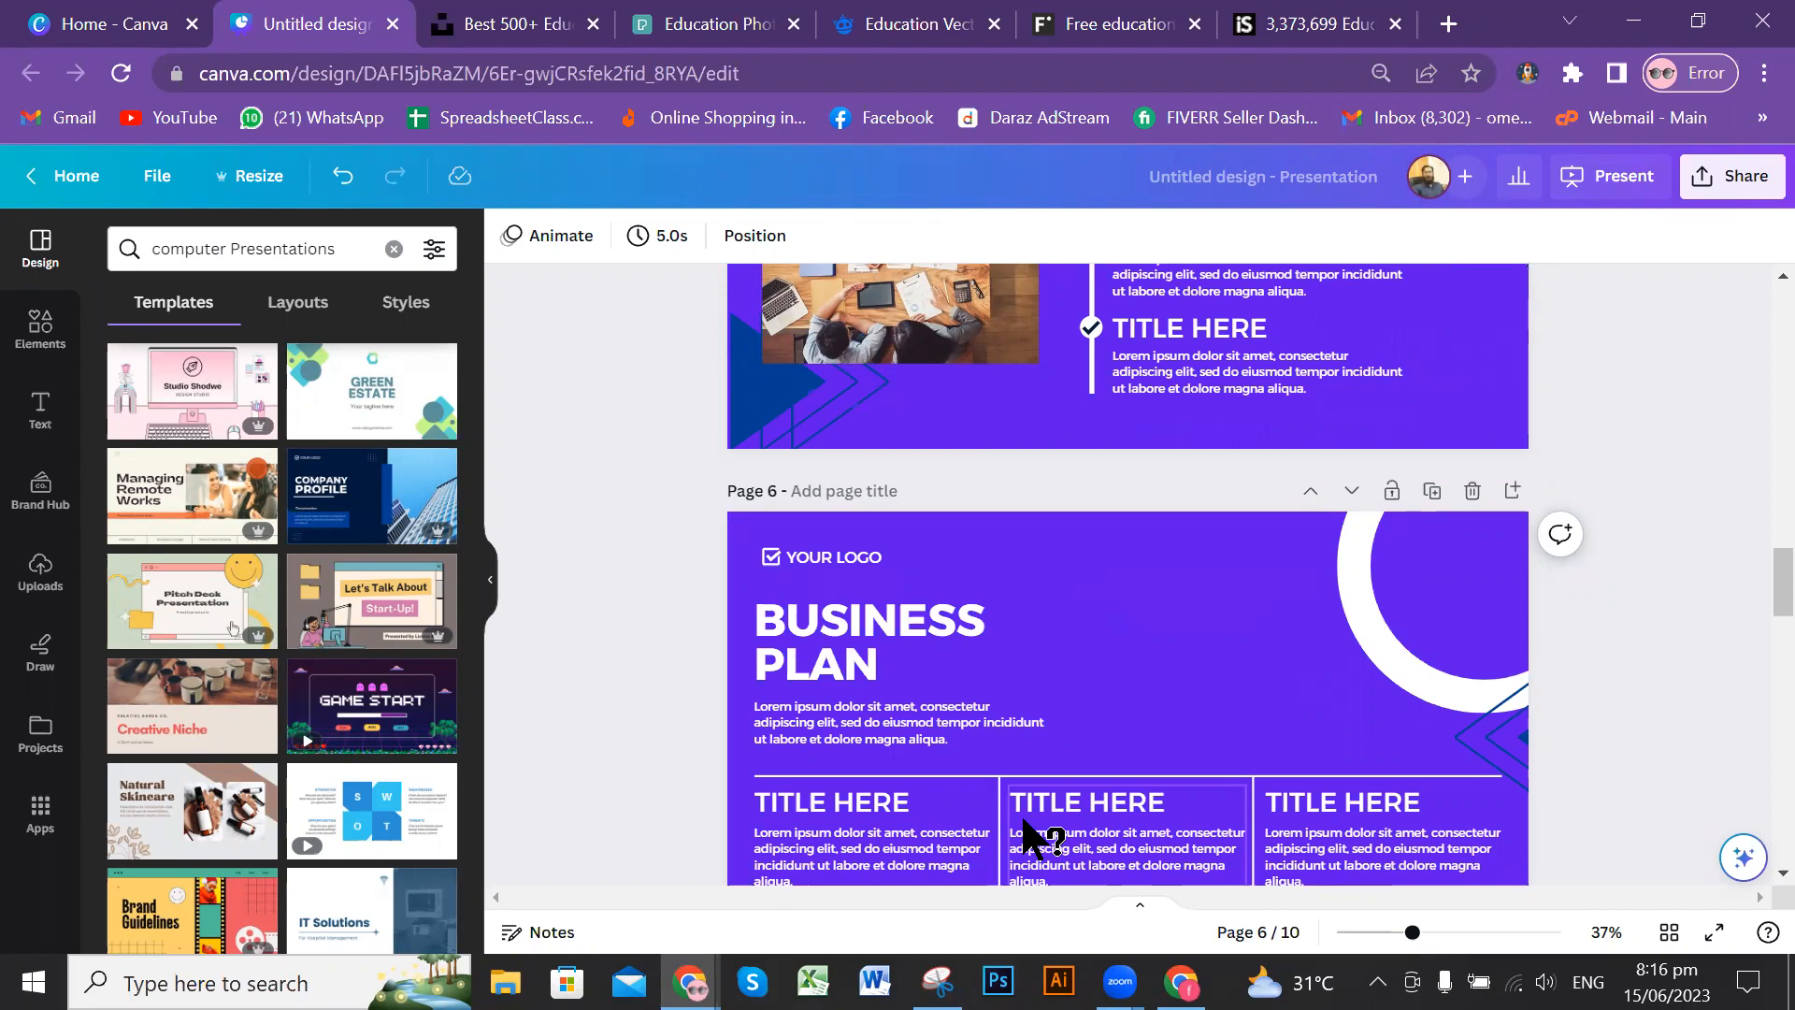
scroll(1186, 725, up, 5)
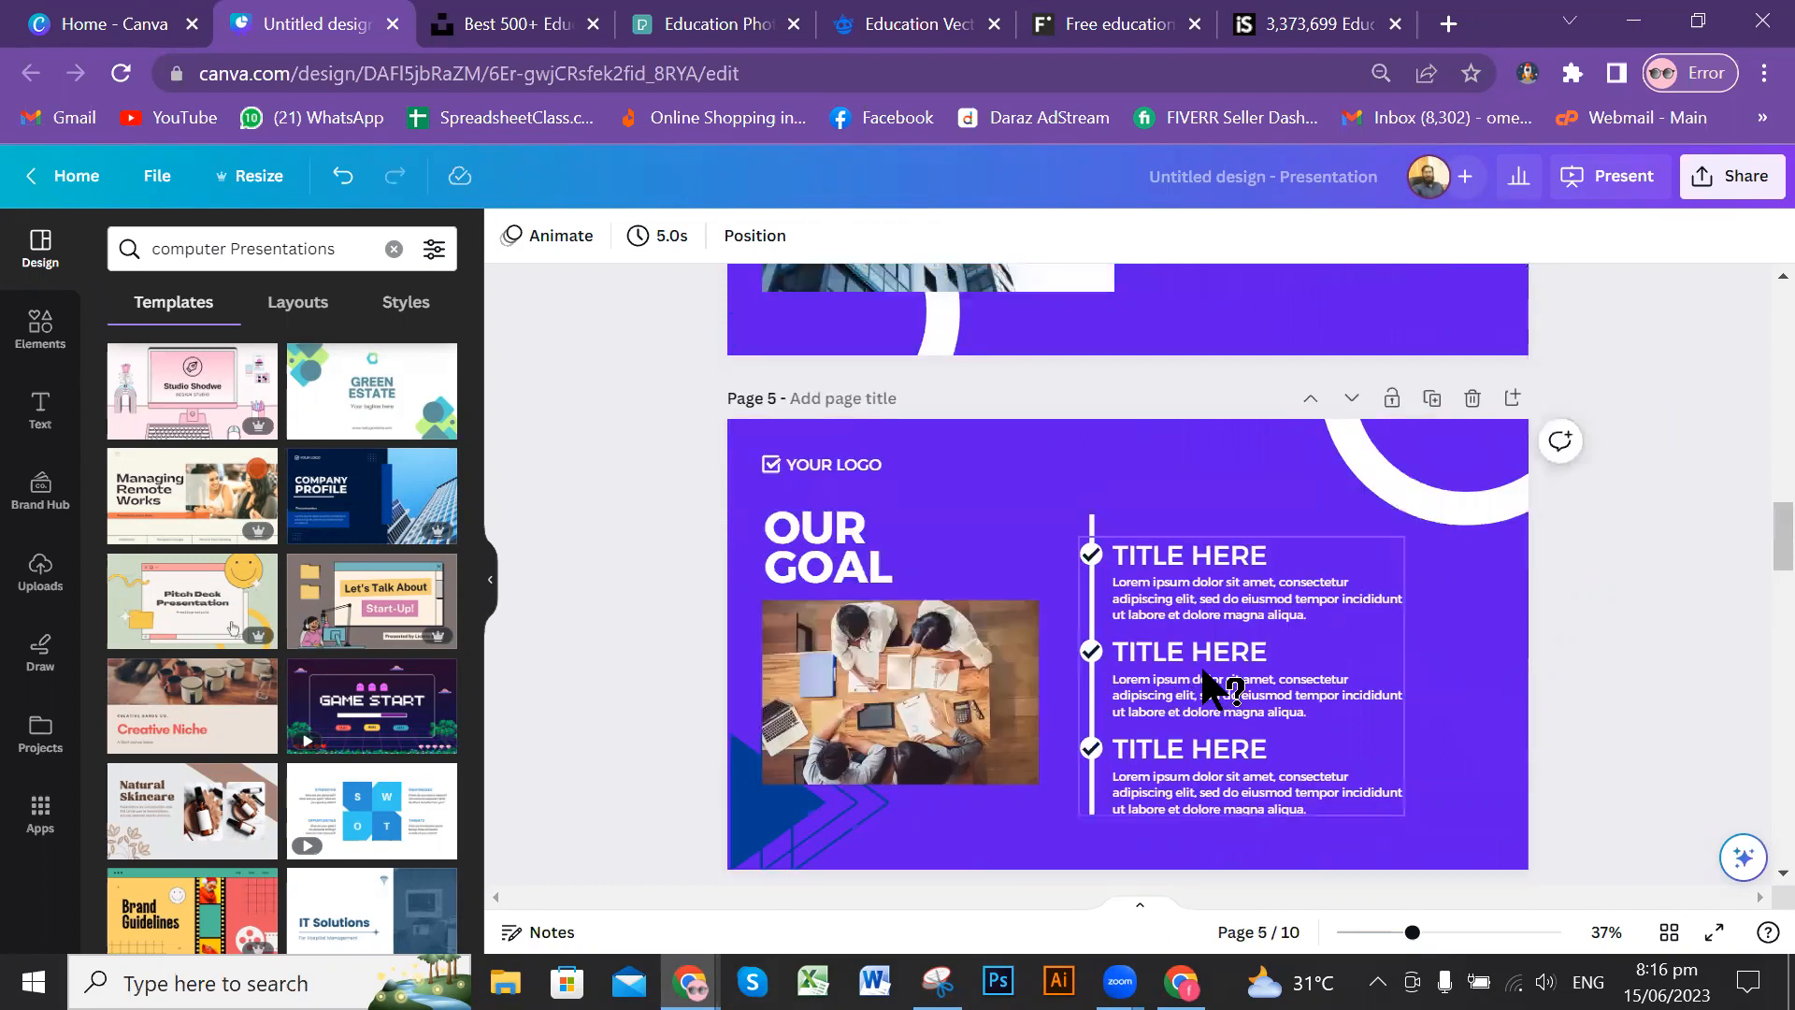
scroll(1206, 687, up, 5)
scroll(1211, 684, up, 5)
scroll(1234, 677, up, 5)
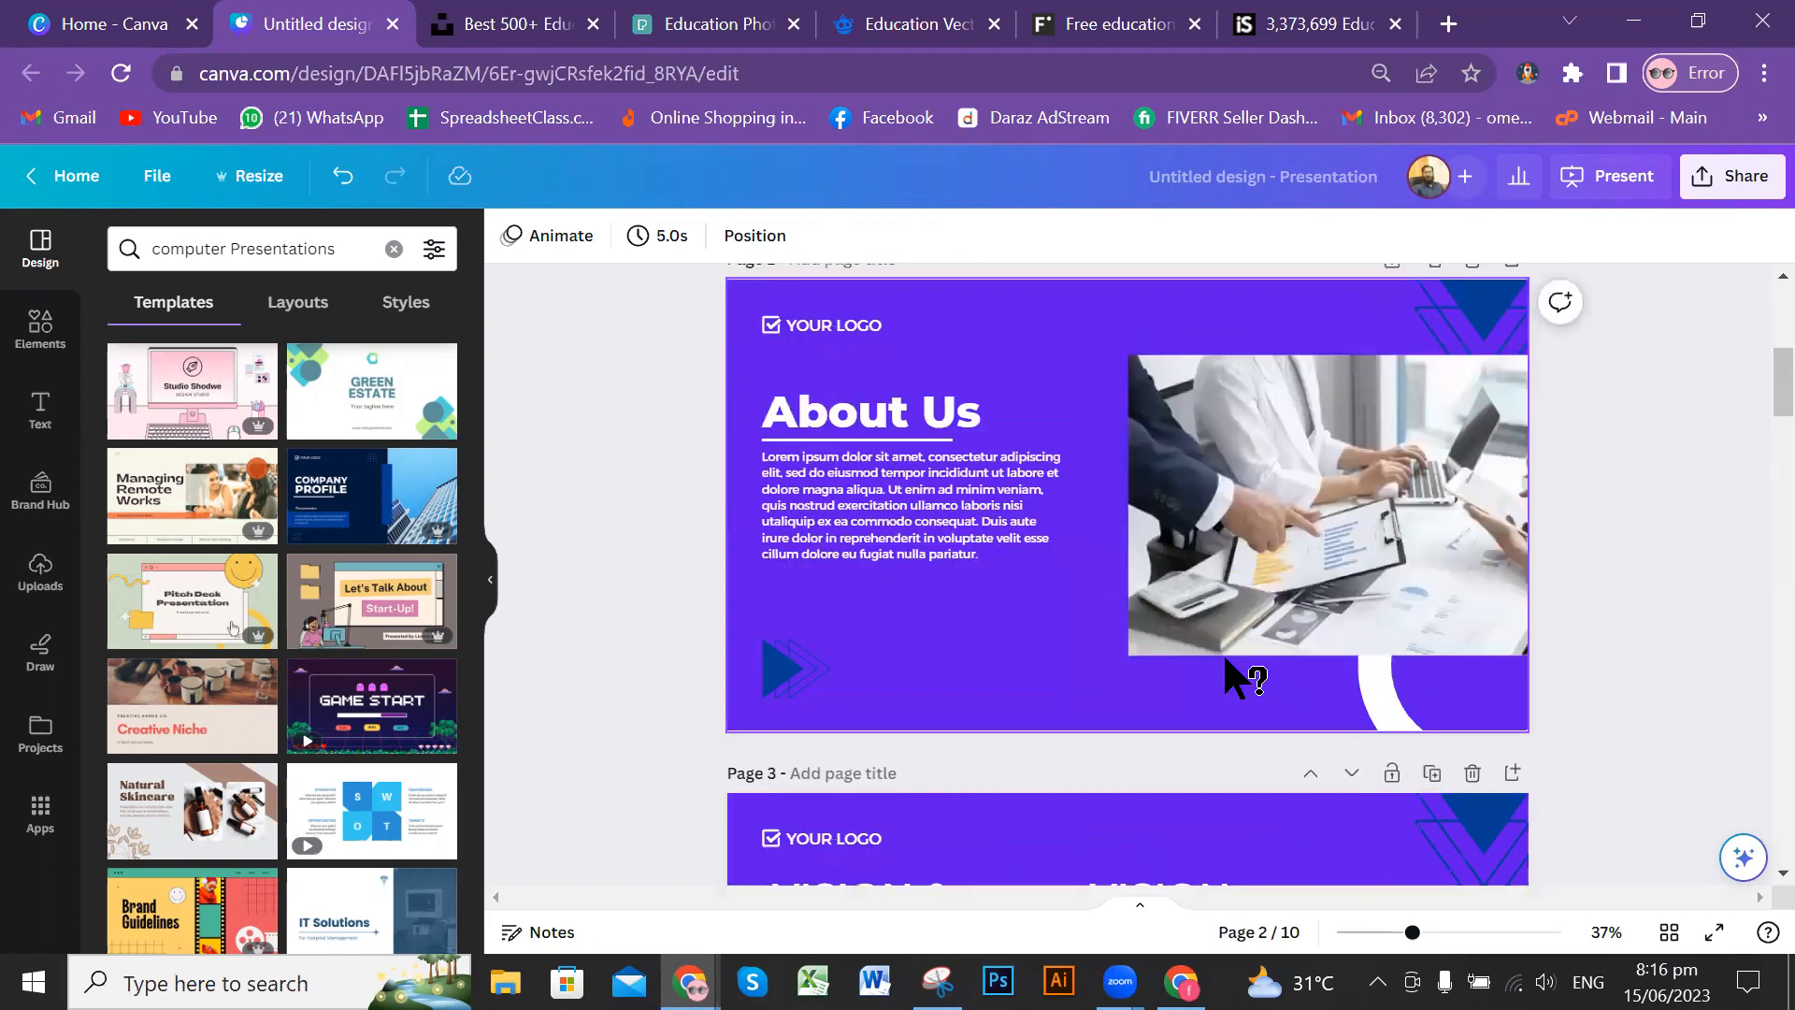
scroll(1410, 607, up, 5)
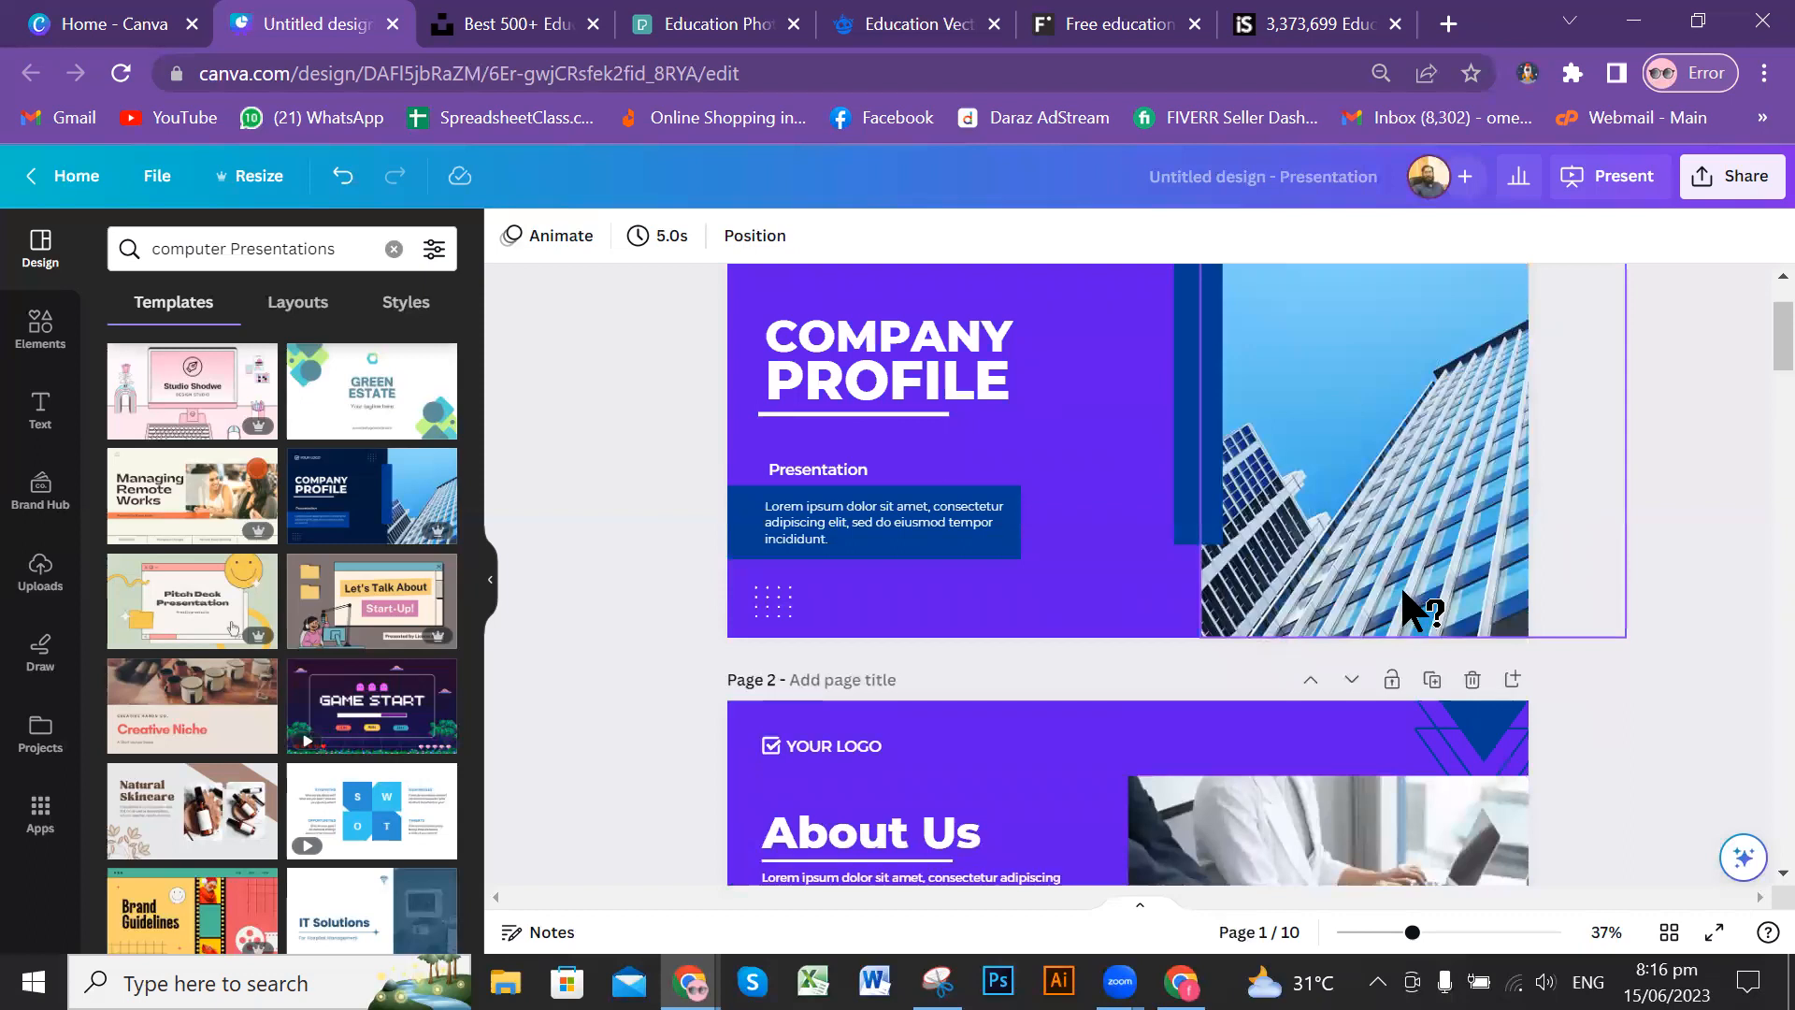
scroll(1360, 621, down, 2)
scroll(1355, 614, up, 3)
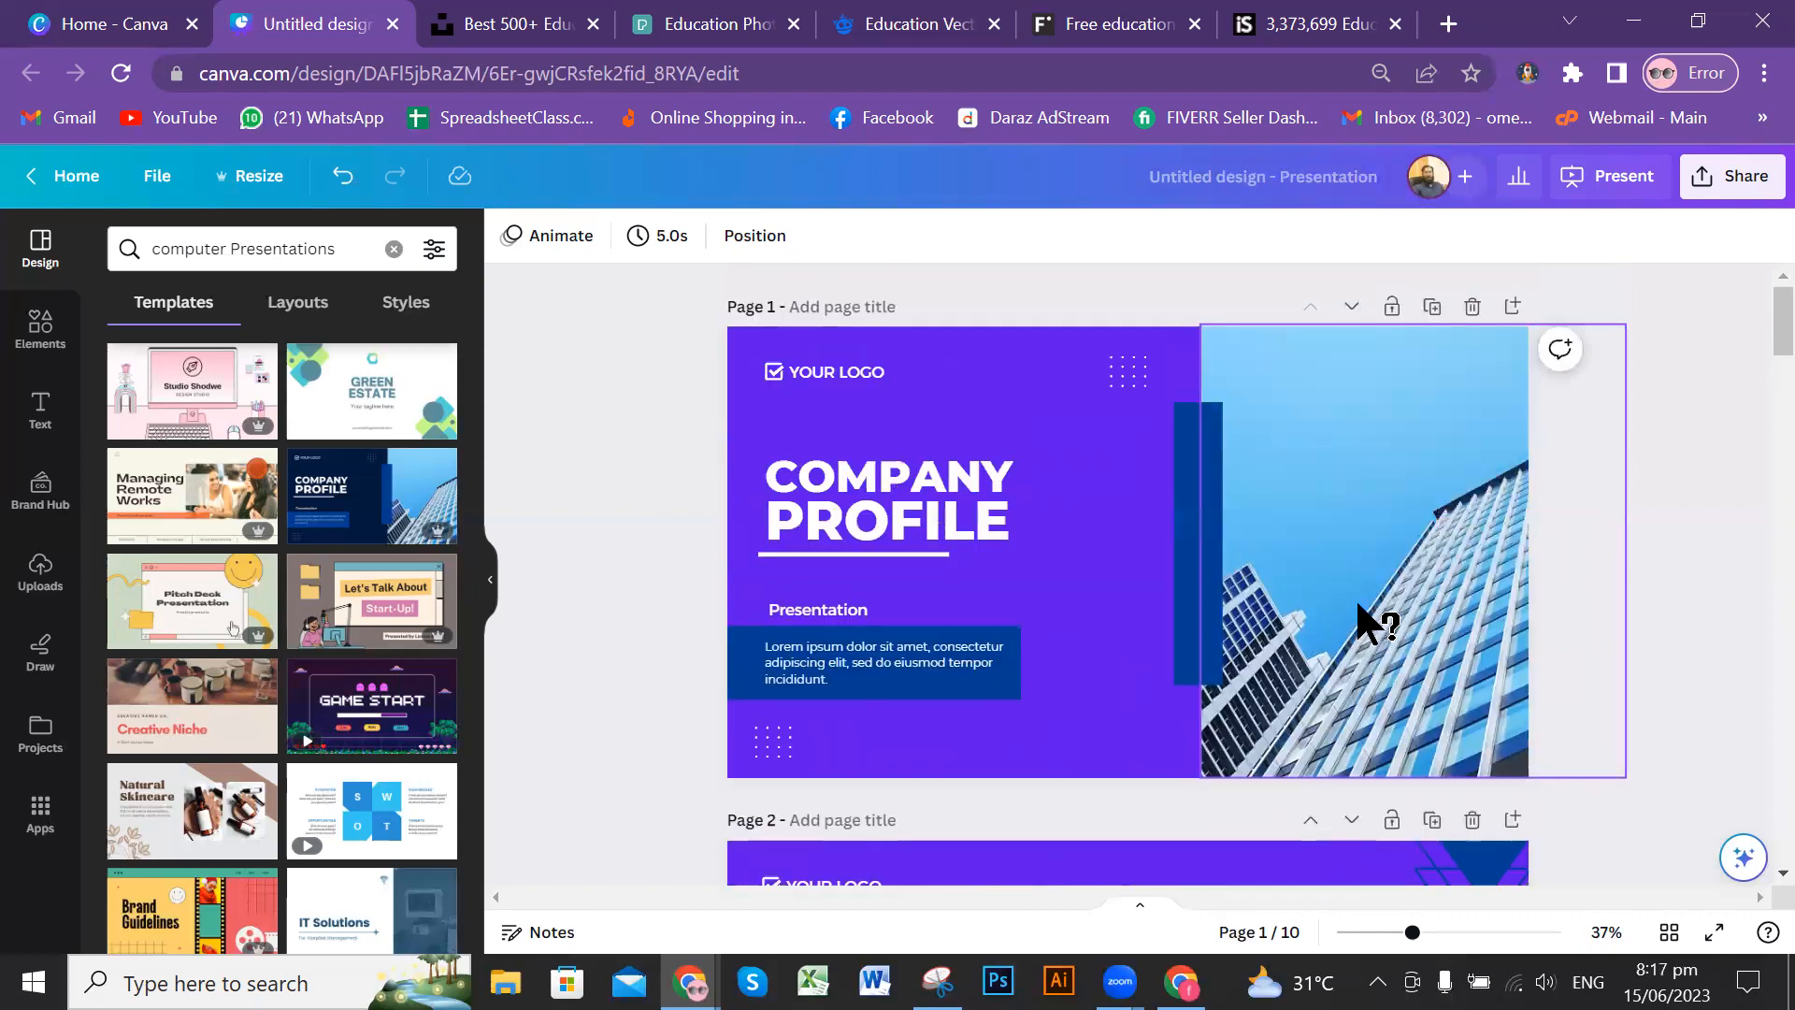